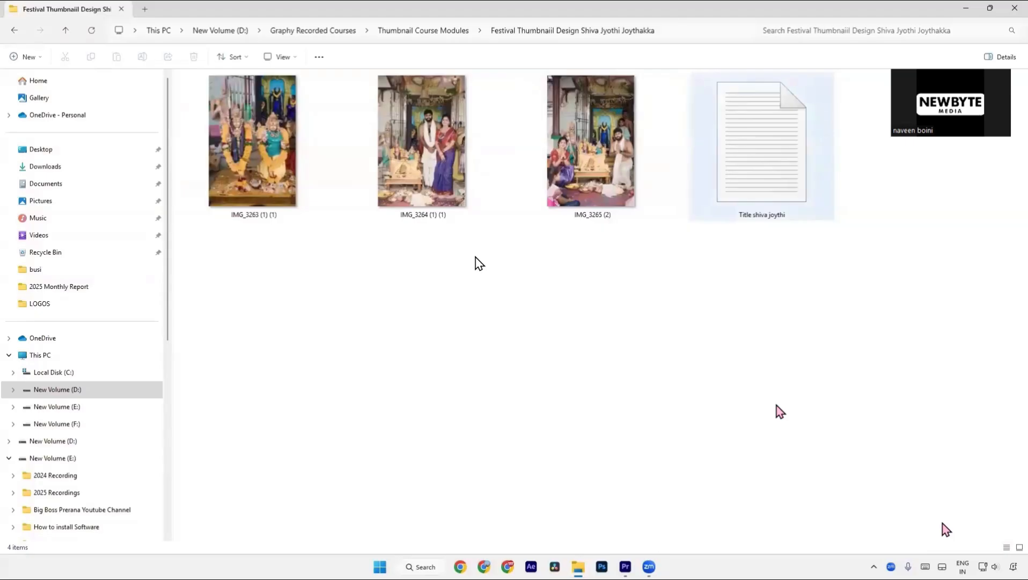
Open the Title shiva joythi text file to read the thumbnail title wording
double_click(732, 180)
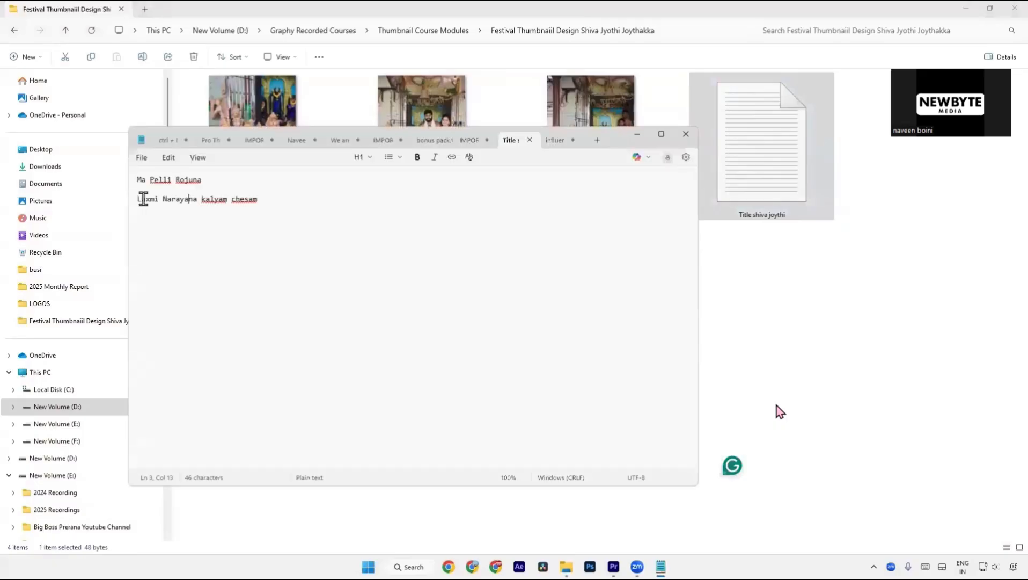
key(XF86AudioRaiseVolume)
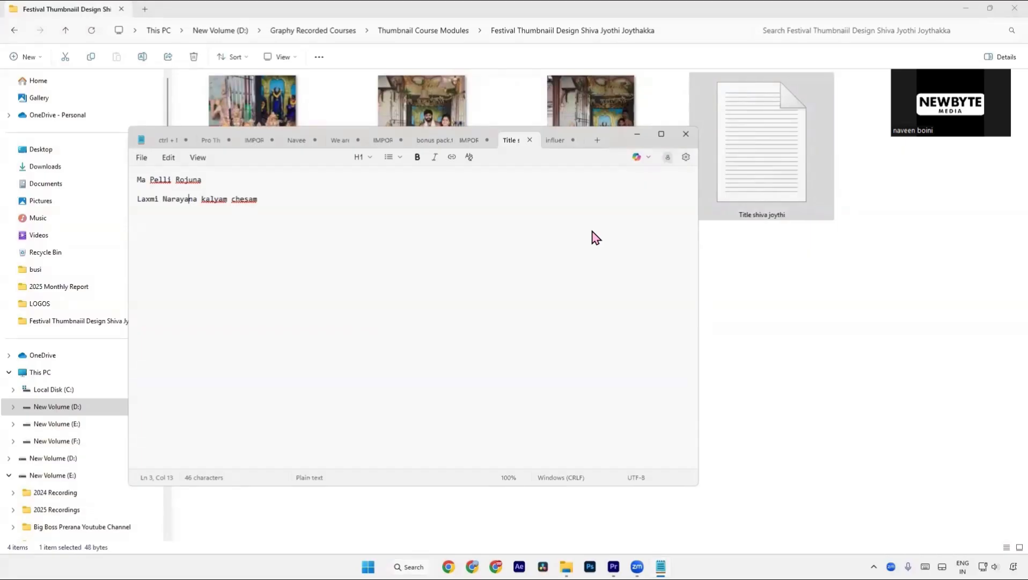
key(alt+Tab)
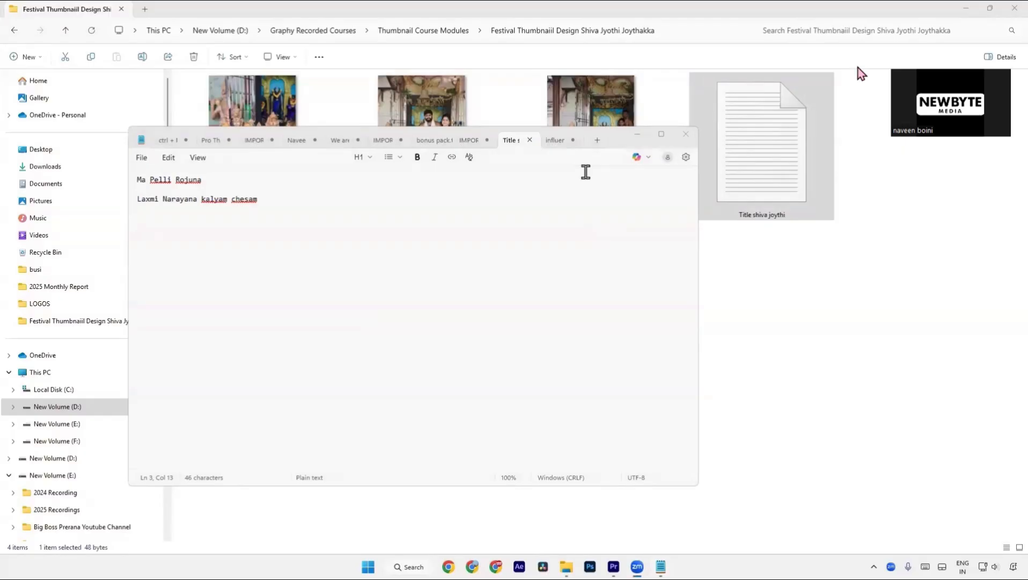
click(1003, 64)
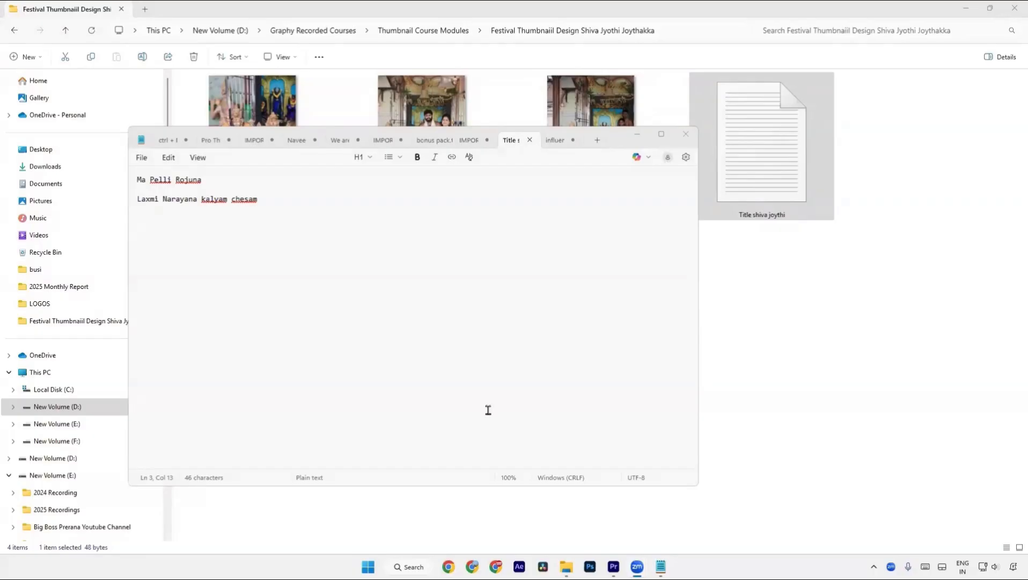
Copy the words "Laxmi Narayana kalyam" from the second title line of the text file
drag(231, 199, 132, 199)
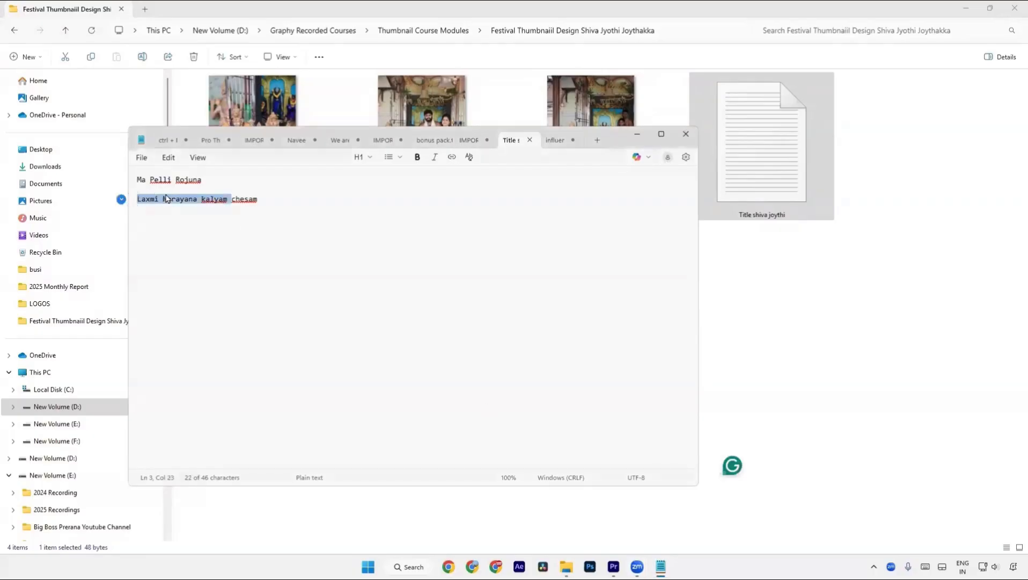
click(185, 199)
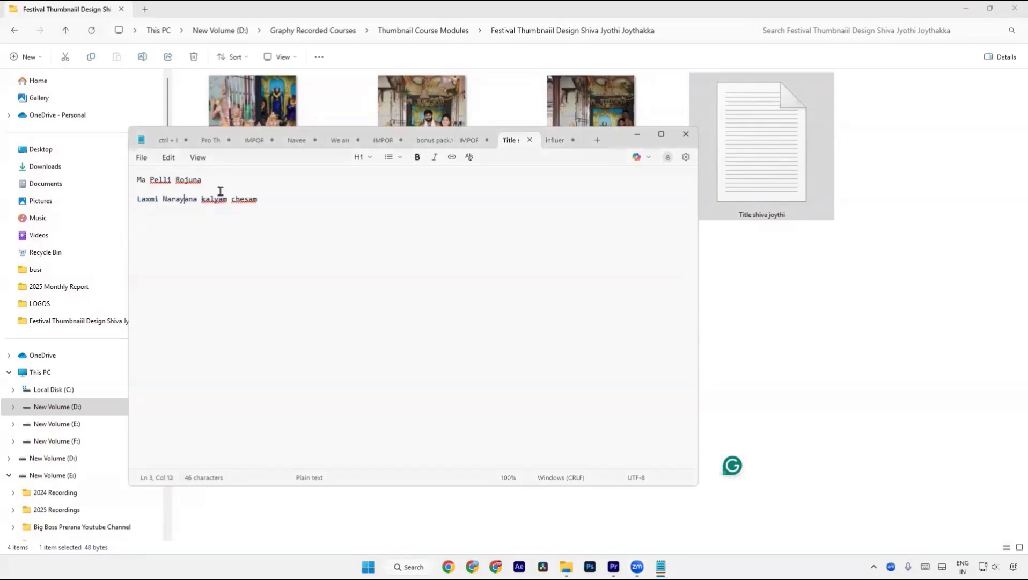
drag(139, 199, 231, 199)
right_click(188, 204)
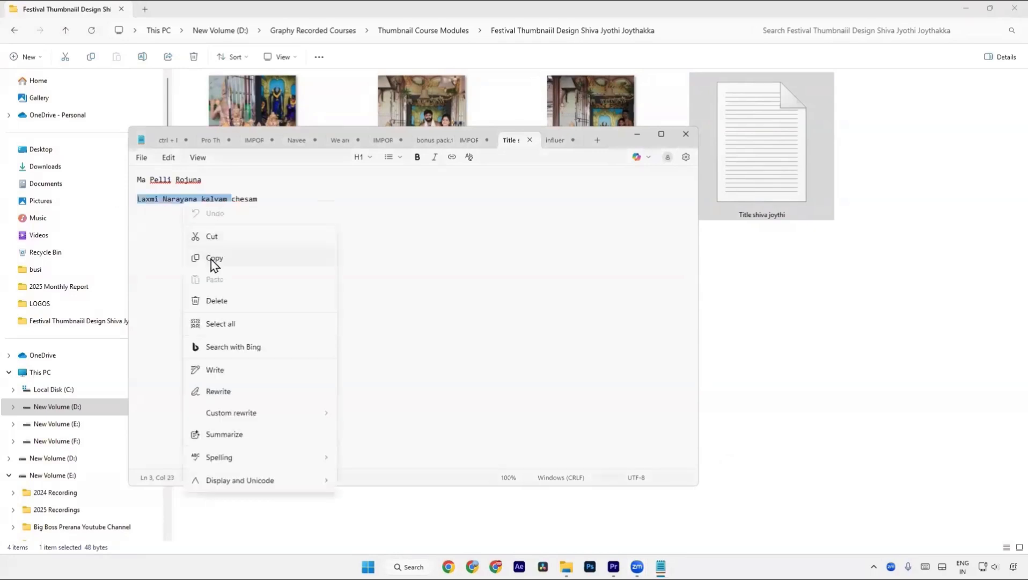
click(211, 263)
Switch to an incognito Chrome window and go to youtube.com
click(496, 564)
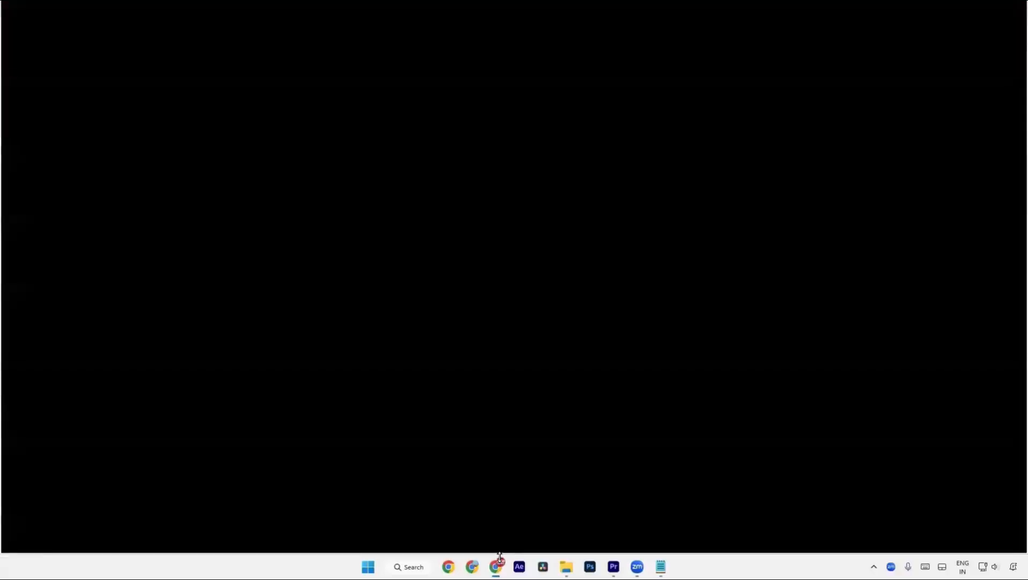
text(youtube.com)
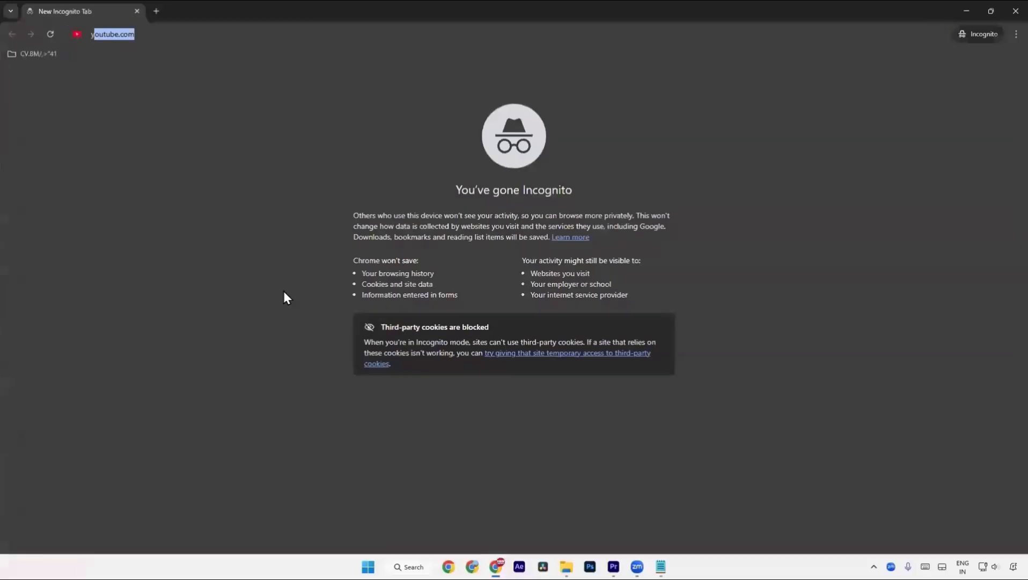
key(Return)
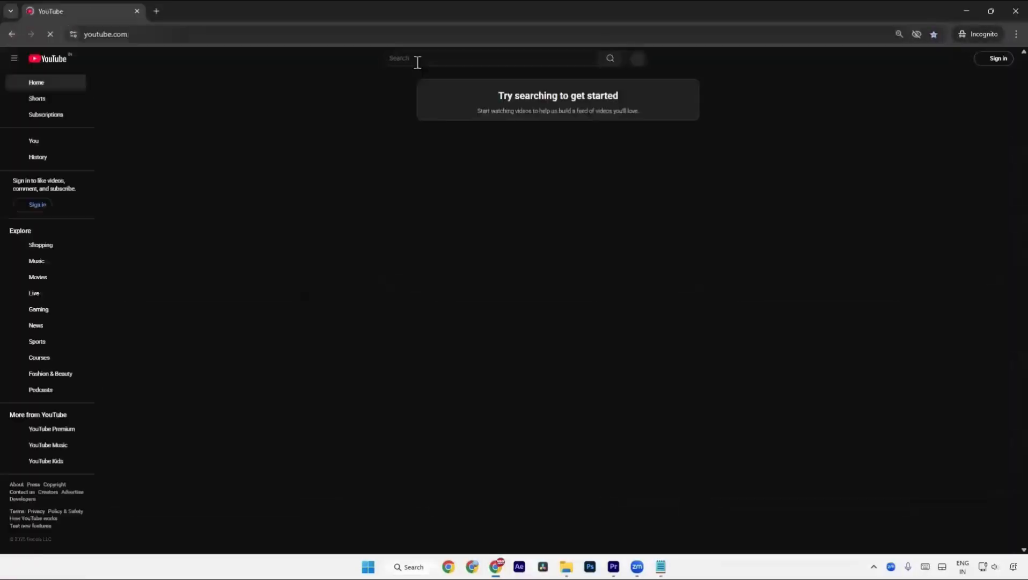
Search YouTube for the copied phrase "Laxmi Narayana kalyam" with "telugu" added
click(421, 59)
key(ctrl+v)
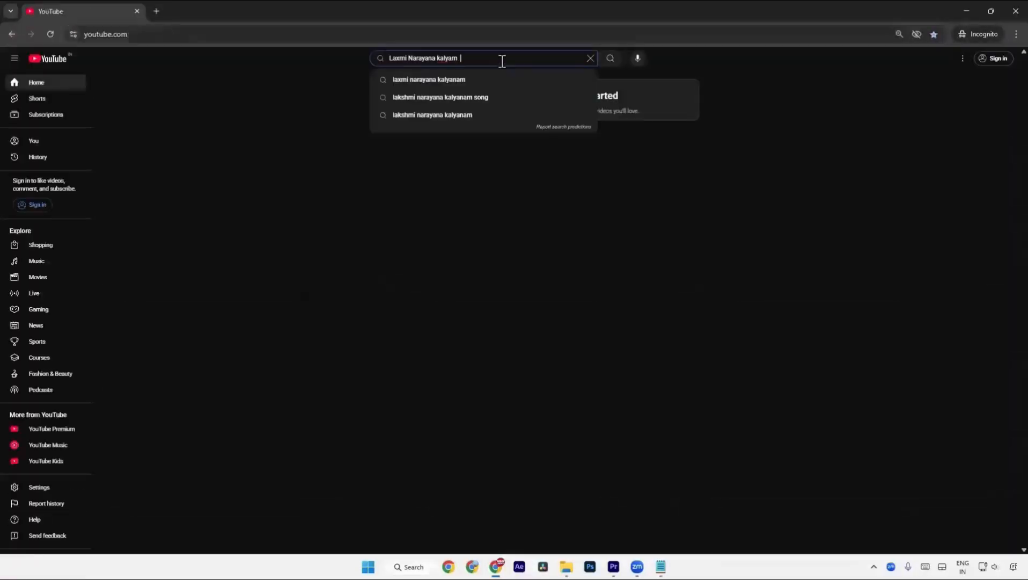
text(telugu)
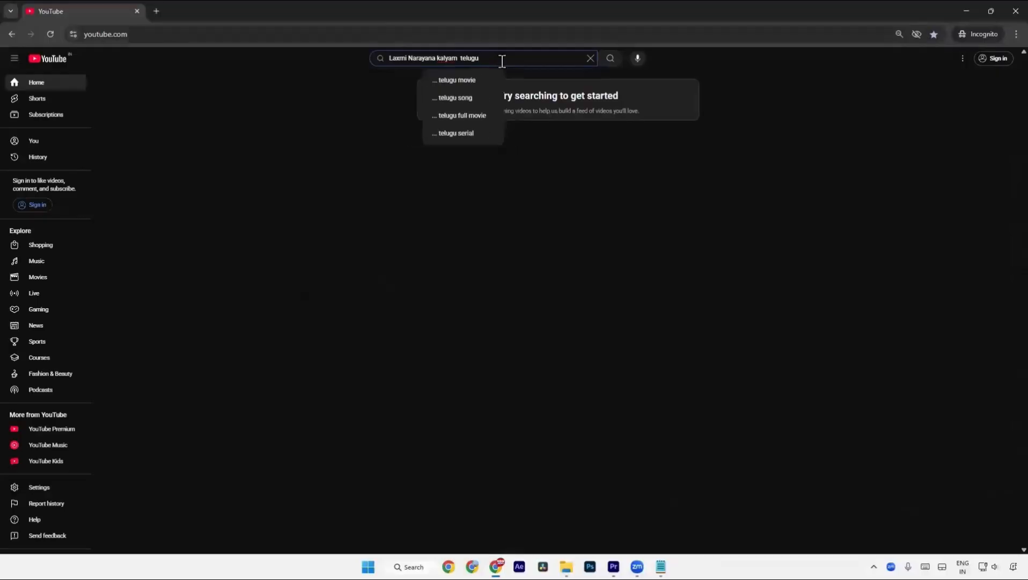
key(Return)
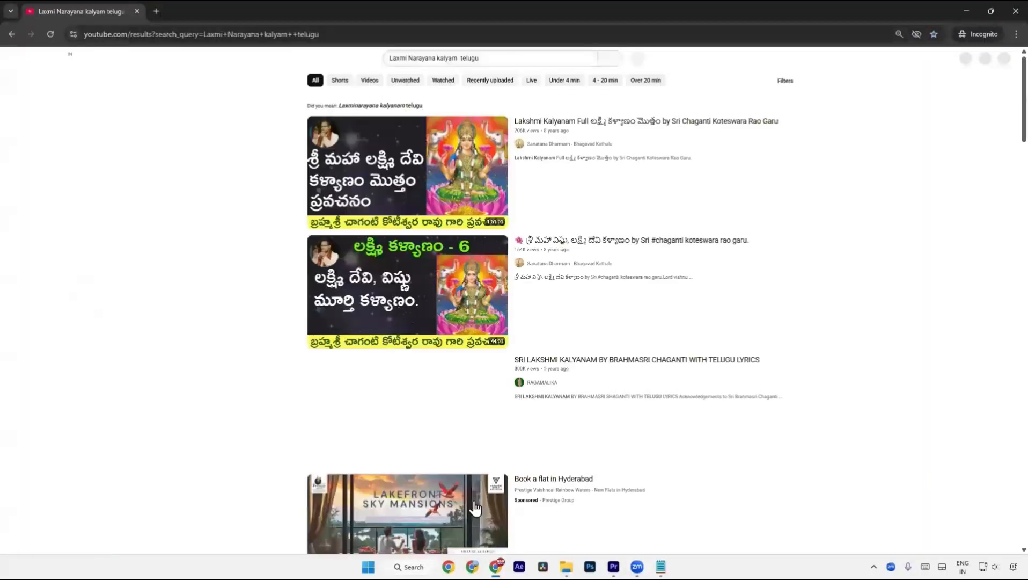
Skim the results and refine the search by adding "vlogs" to the end of the query
scroll(505, 53, down, 4)
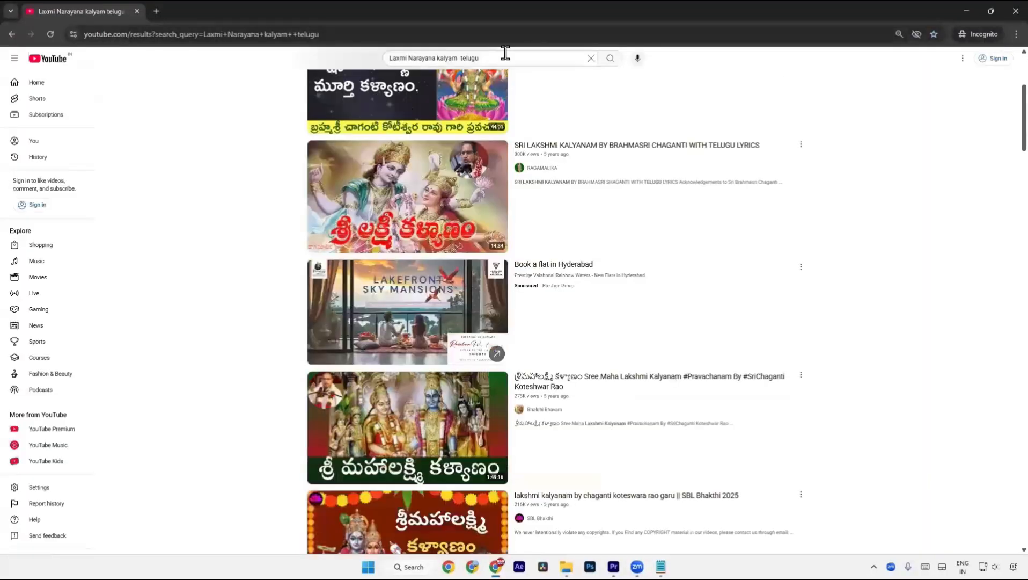
click(505, 54)
text(vlogs)
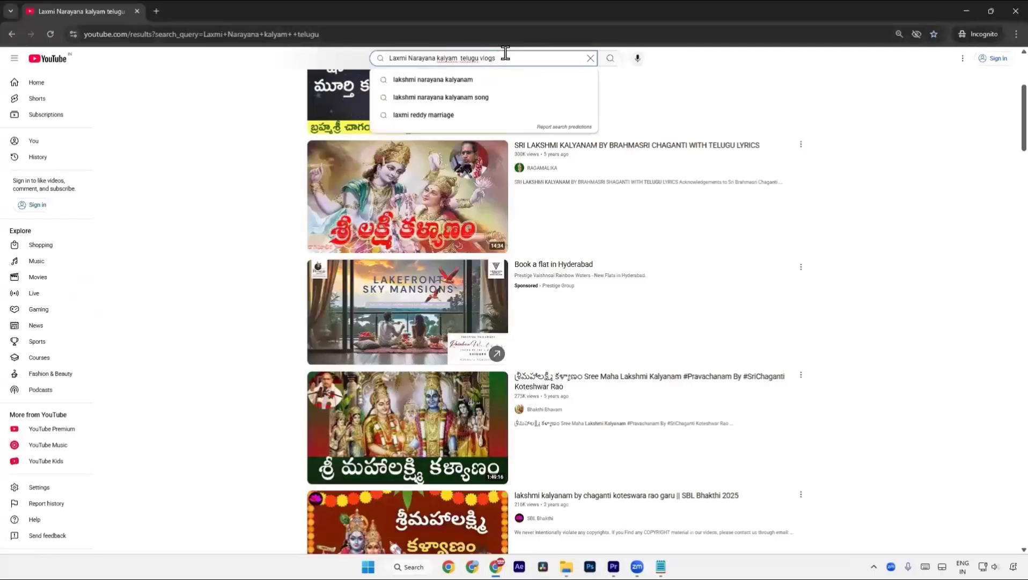
key(Return)
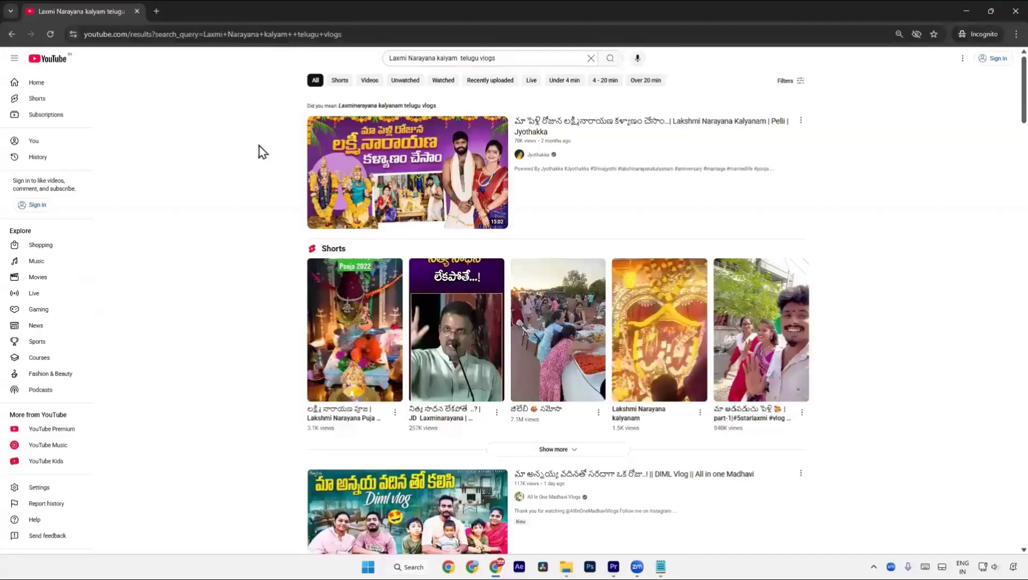
Browse the Laxmi Narayana kalyam telugu vlogs results for reference thumbnails
scroll(247, 149, down, 2)
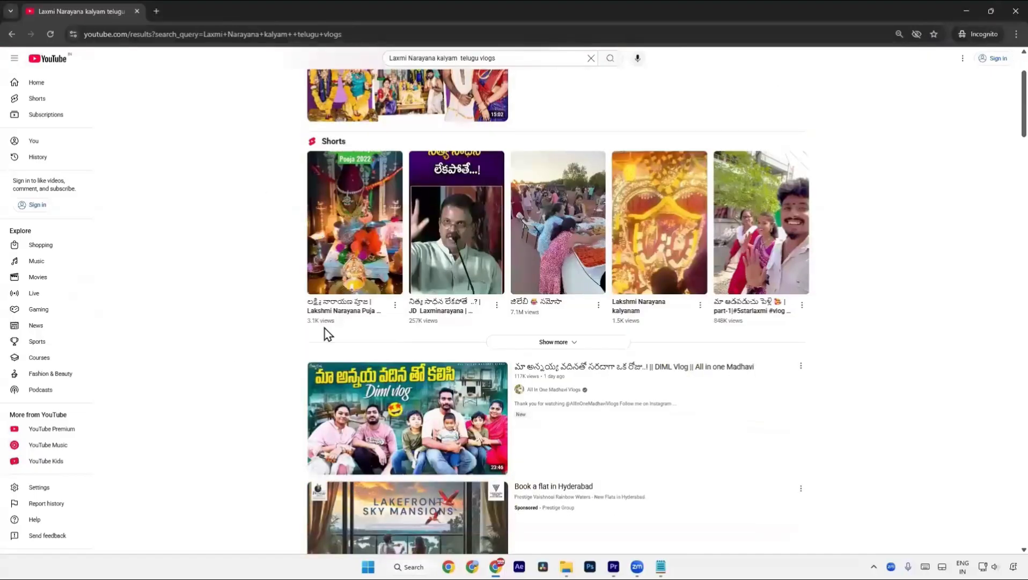
scroll(256, 384, down, 5)
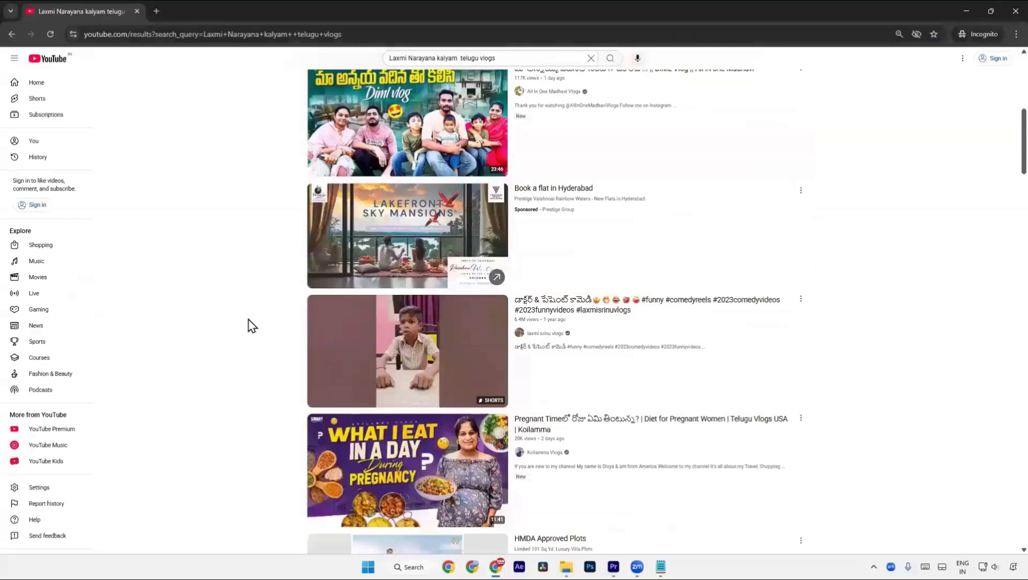
scroll(259, 301, down, 10)
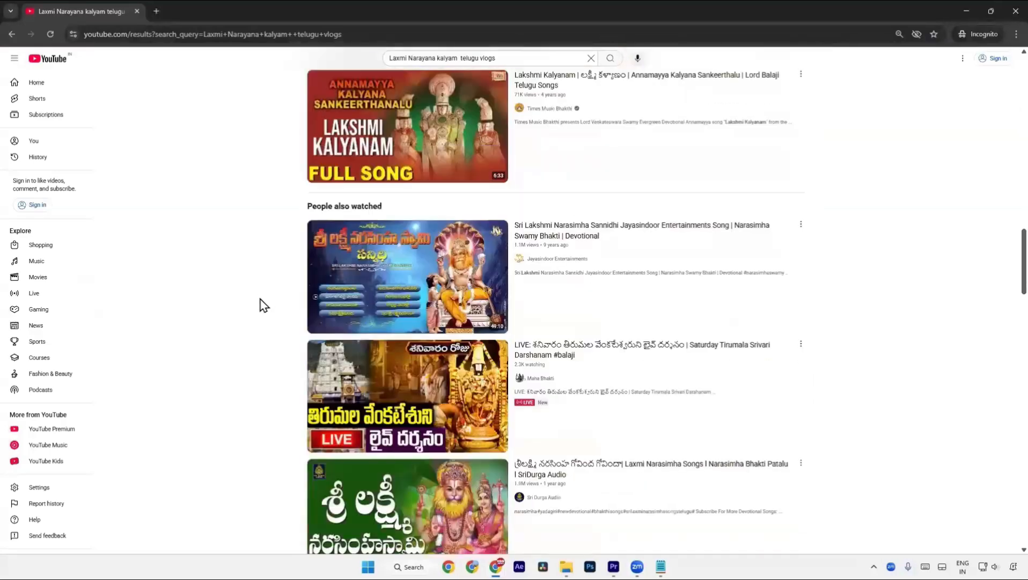
scroll(263, 314, down, 5)
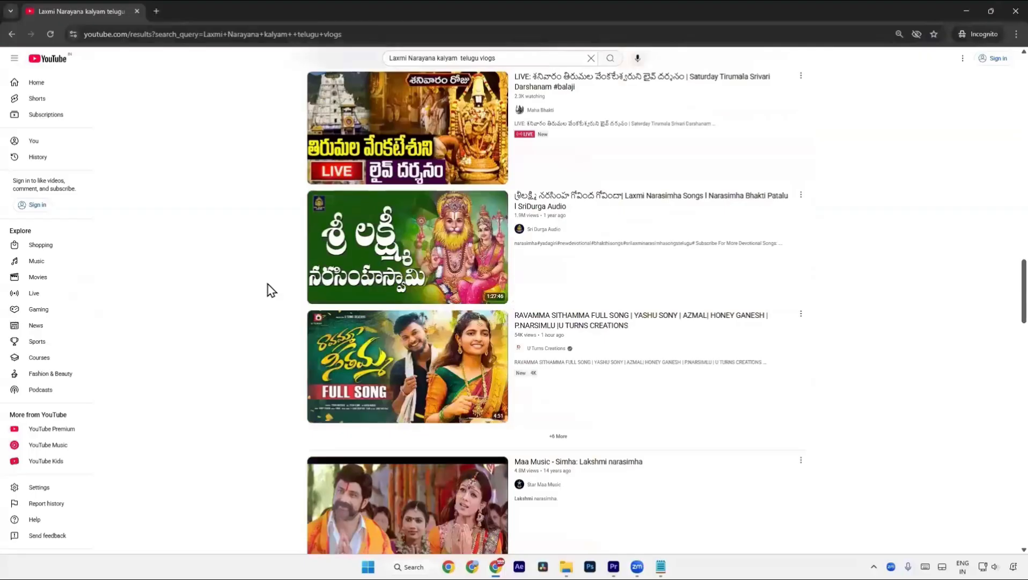
scroll(271, 290, down, 9)
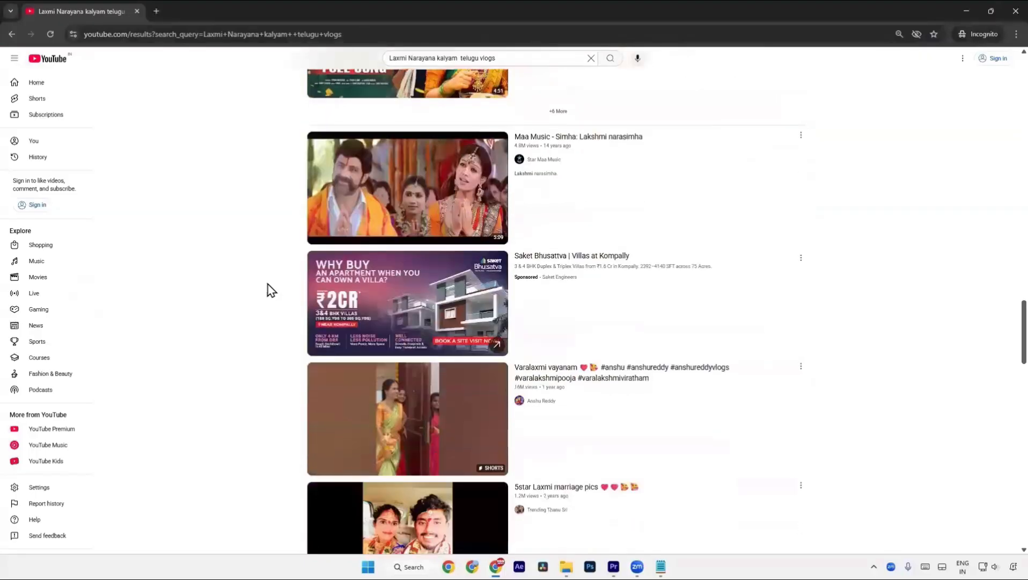
scroll(268, 290, down, 9)
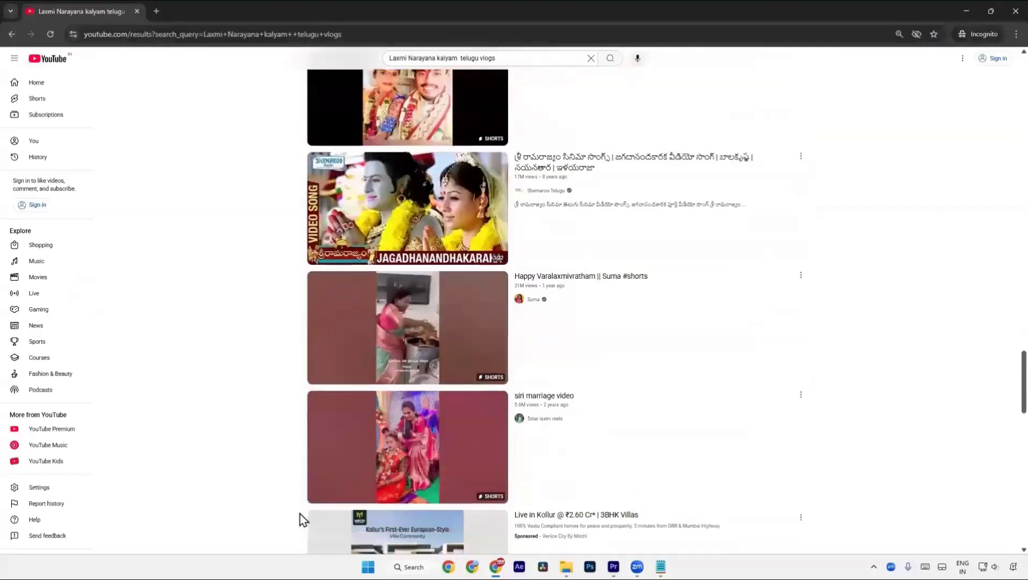
scroll(286, 362, down, 3)
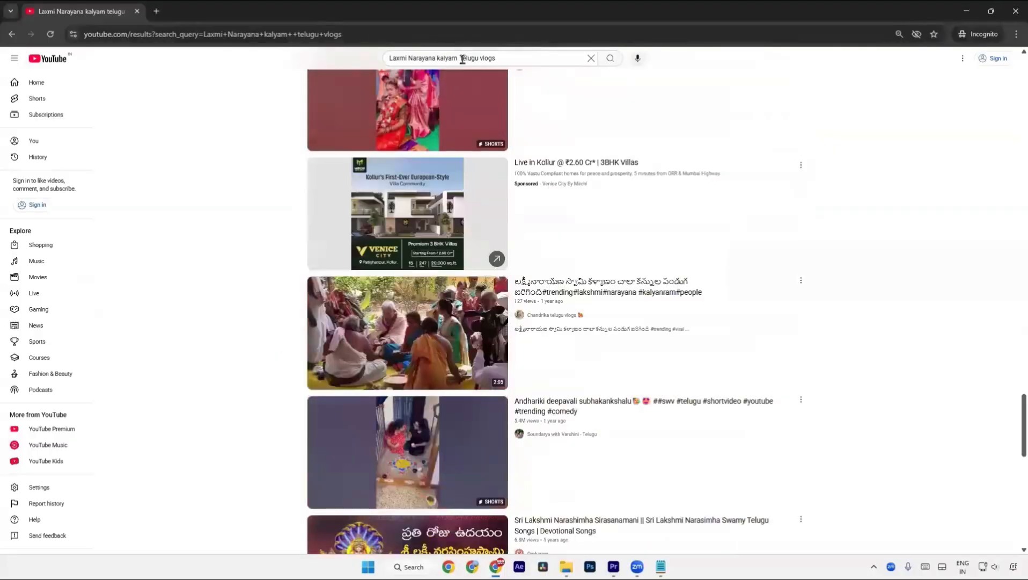
Replace "Laxmi Narayana kalyam" in the query with "festival" and search for festival telugu vlogs
drag(457, 57, 369, 57)
text(fes)
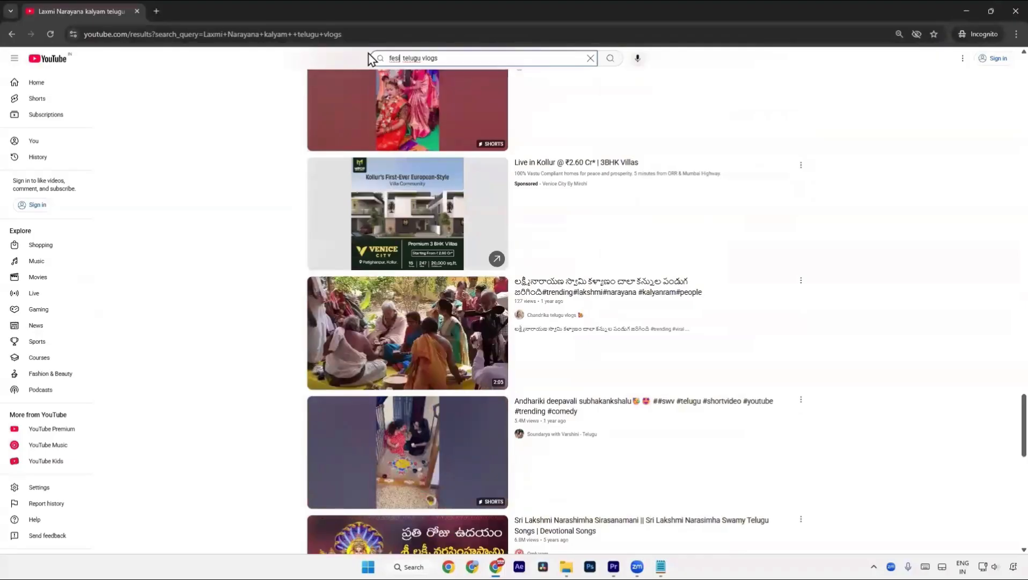
text(tival)
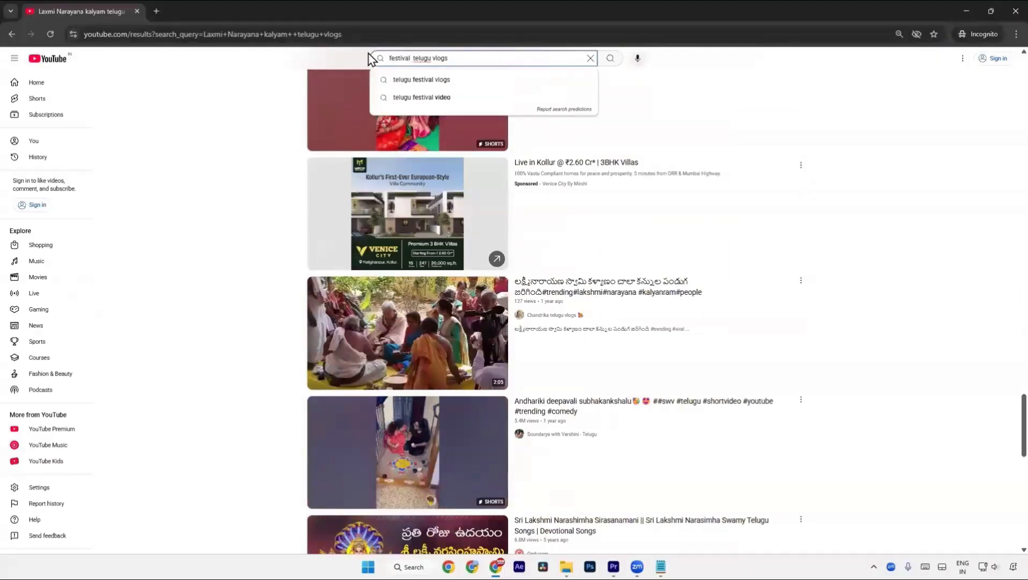
key(Return)
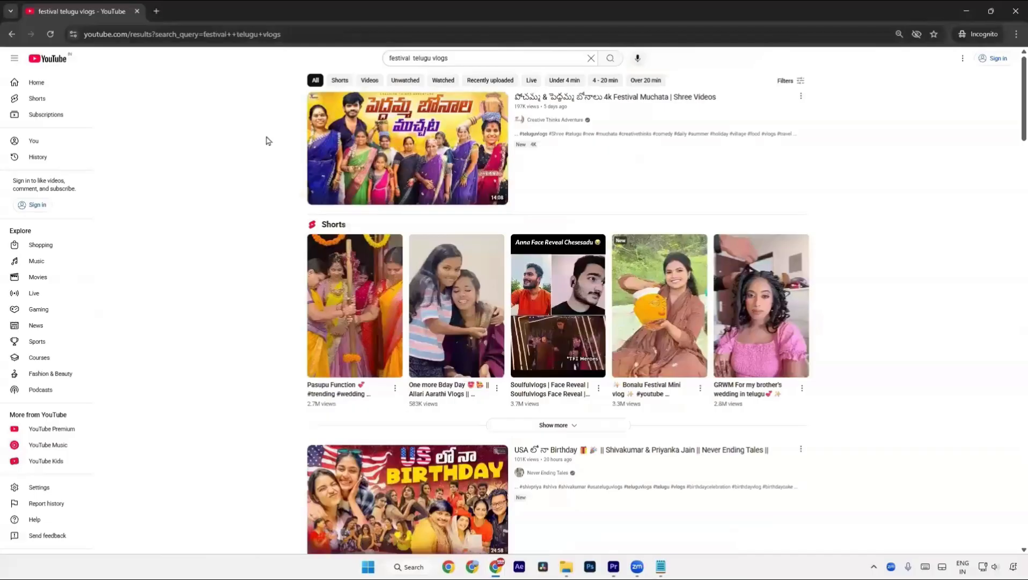
Examine the thumbnails in the festival telugu vlogs results for titles, layouts, colours and decorative elements to use as design references
scroll(264, 230, down, 5)
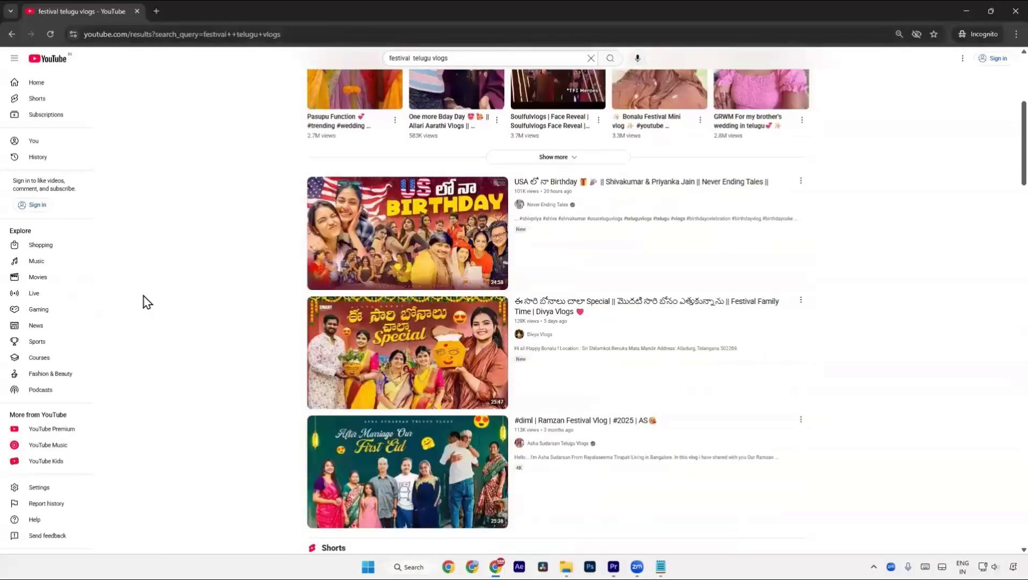
scroll(182, 419, down, 2)
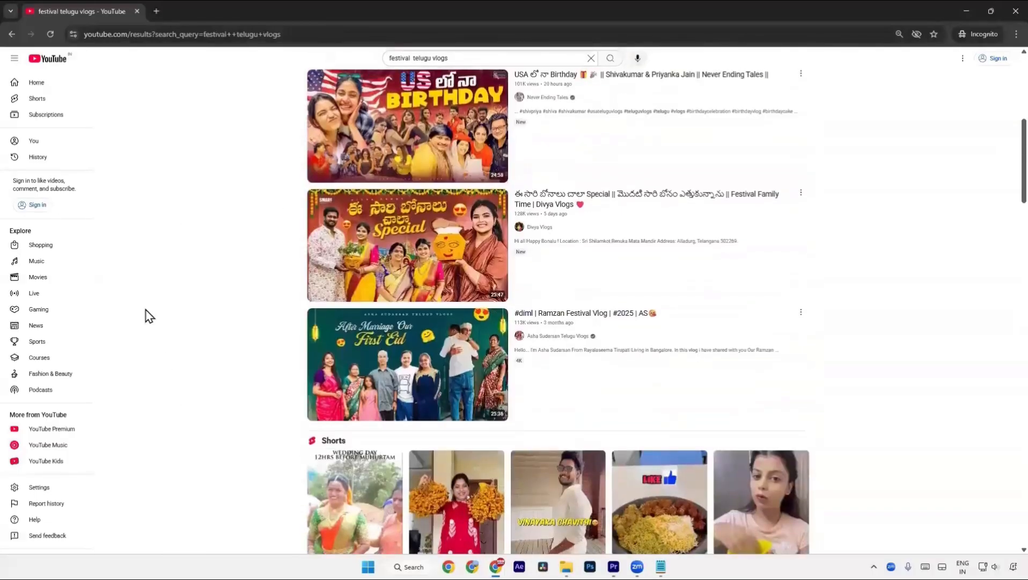
scroll(144, 317, down, 7)
scroll(149, 316, down, 8)
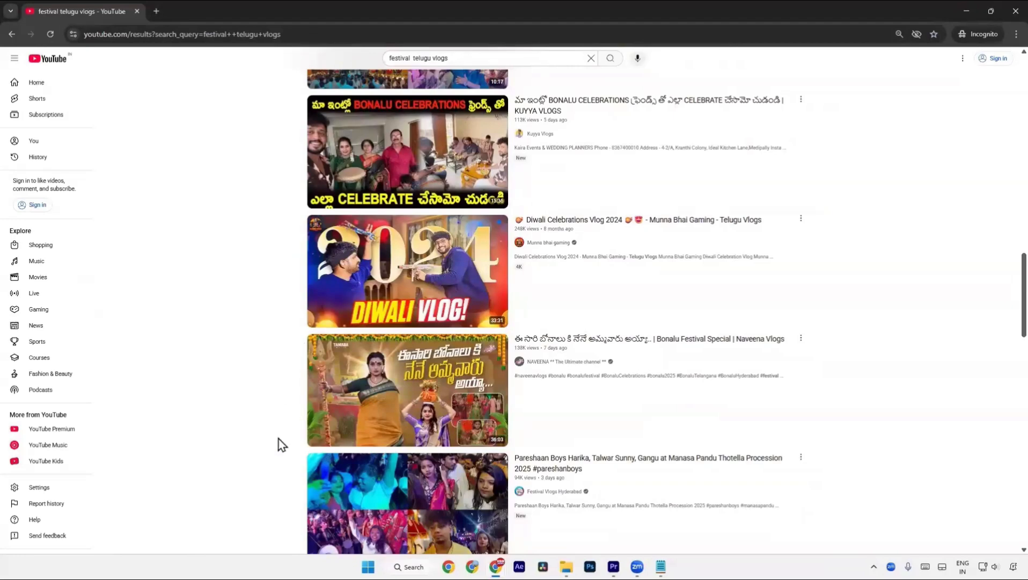
scroll(282, 433, down, 3)
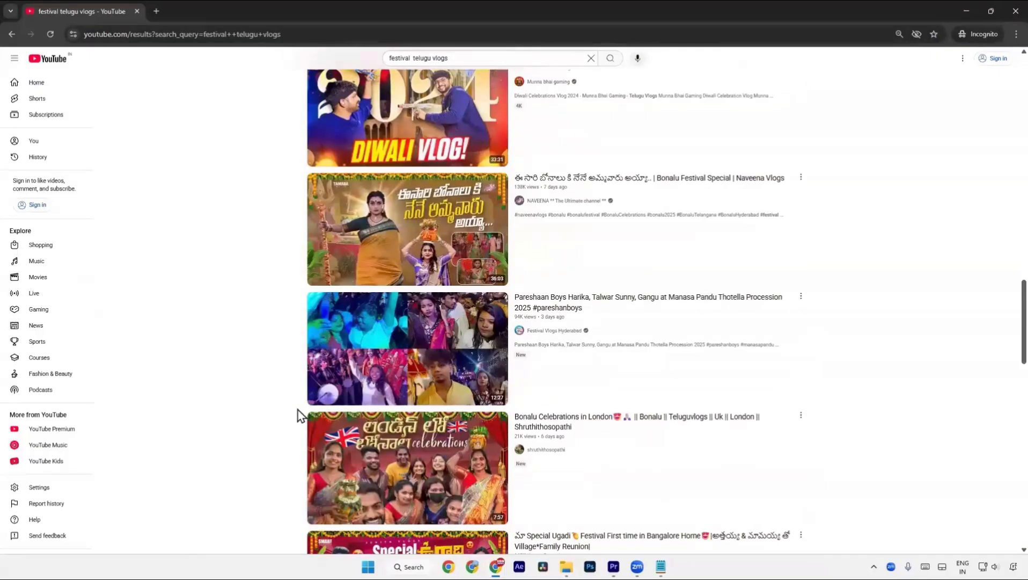
scroll(274, 417, down, 2)
scroll(277, 413, down, 1)
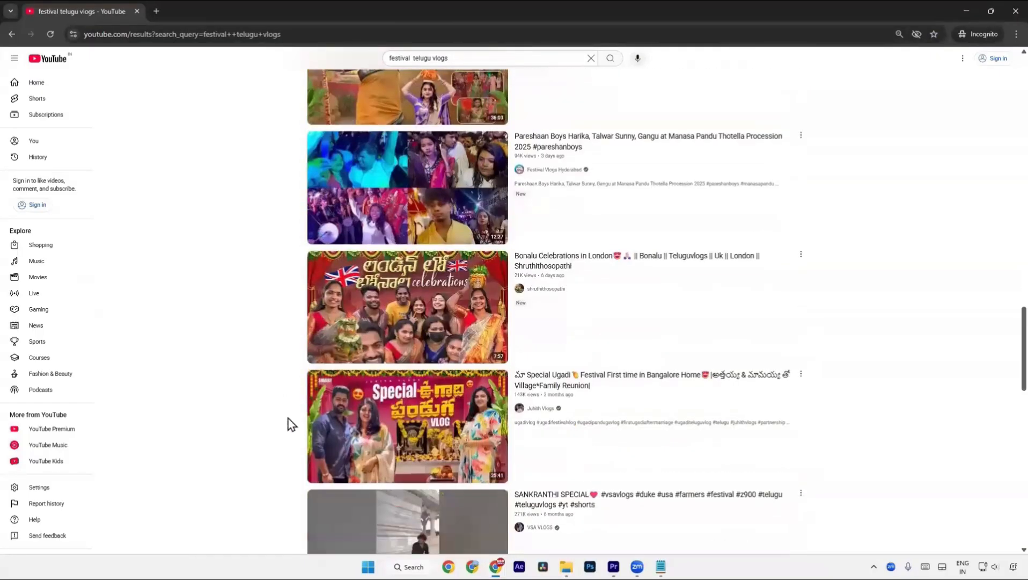
scroll(282, 434, down, 4)
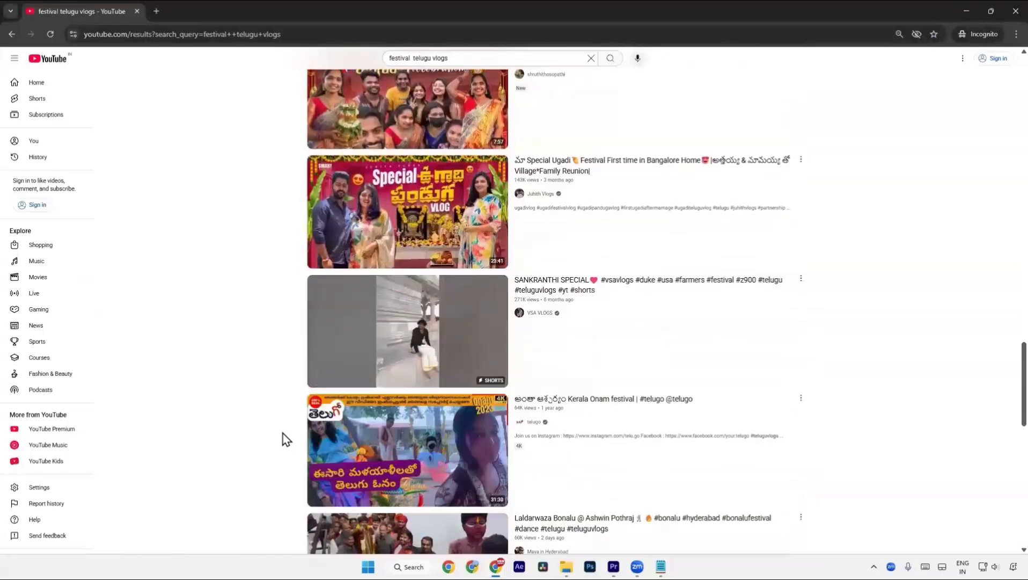
scroll(282, 431, down, 2)
scroll(283, 429, down, 2)
scroll(282, 427, up, 6)
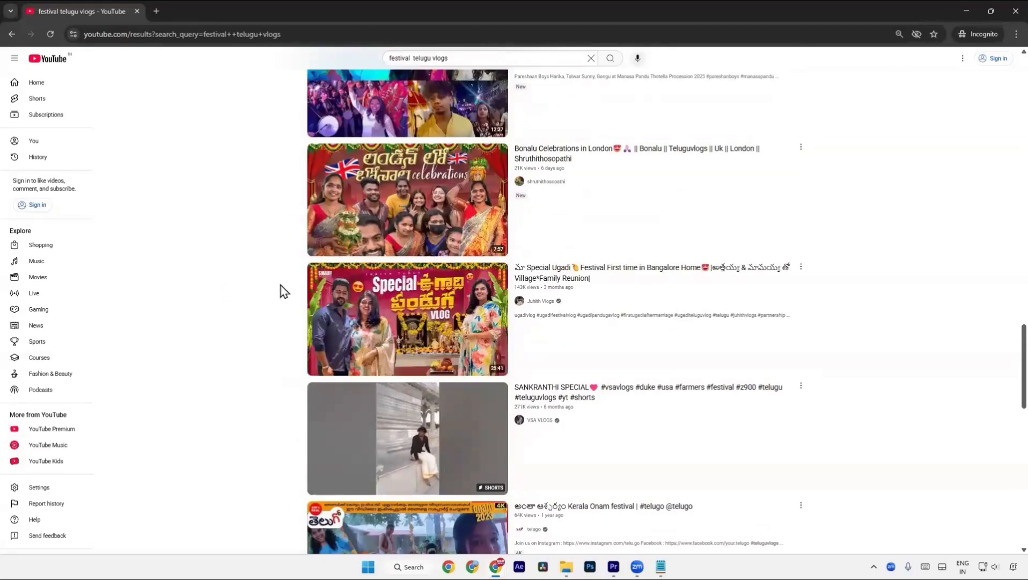
scroll(296, 271, down, 1)
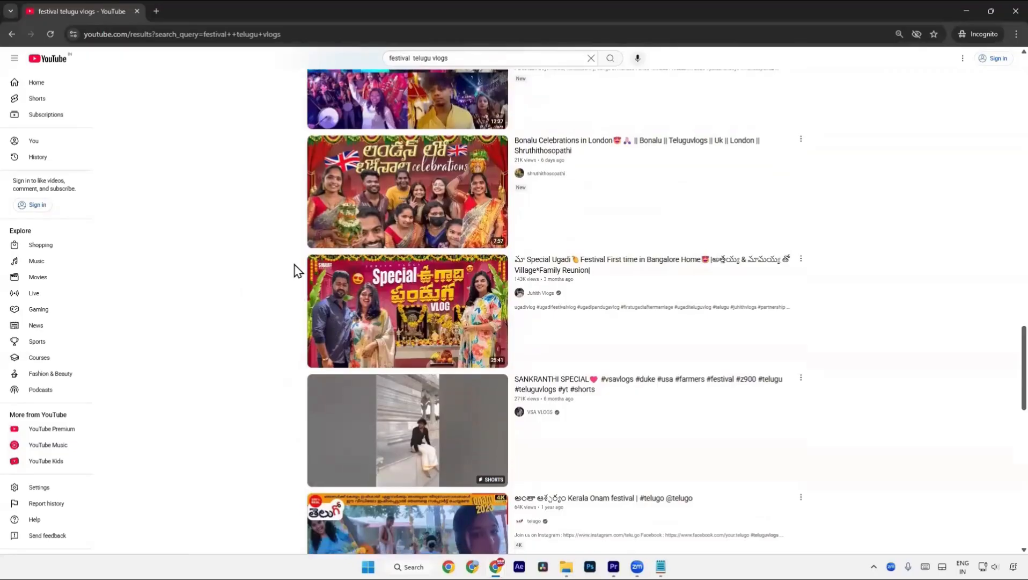
scroll(296, 273, down, 10)
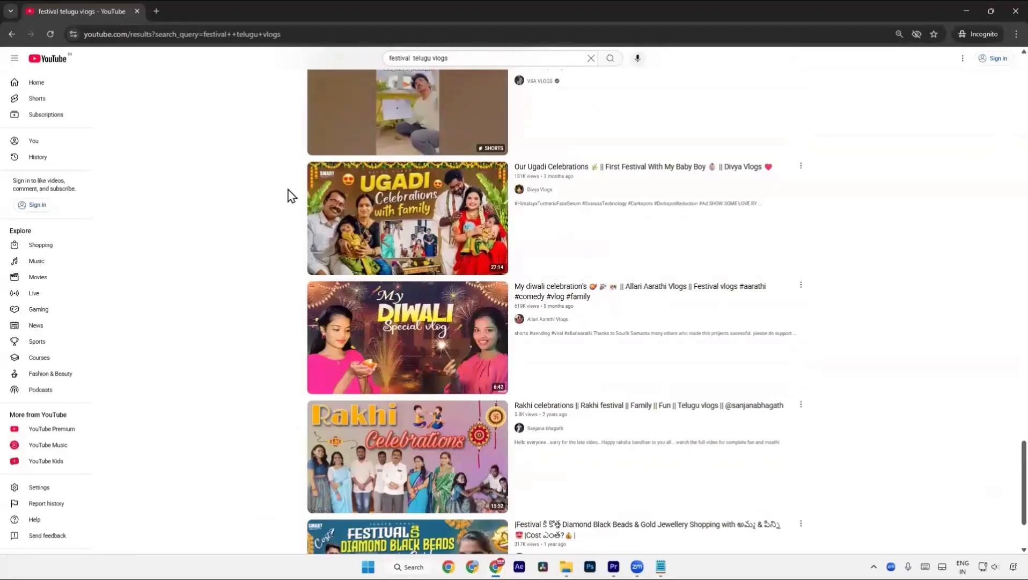
Browse further through the festival telugu vlogs results for more thumbnail design references
scroll(274, 252, down, 2)
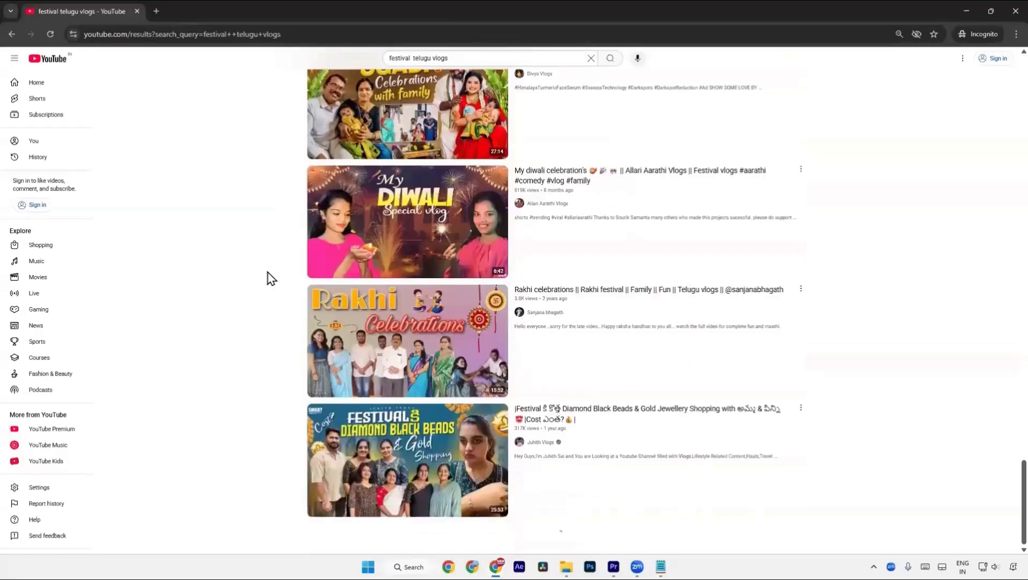
scroll(275, 284, down, 8)
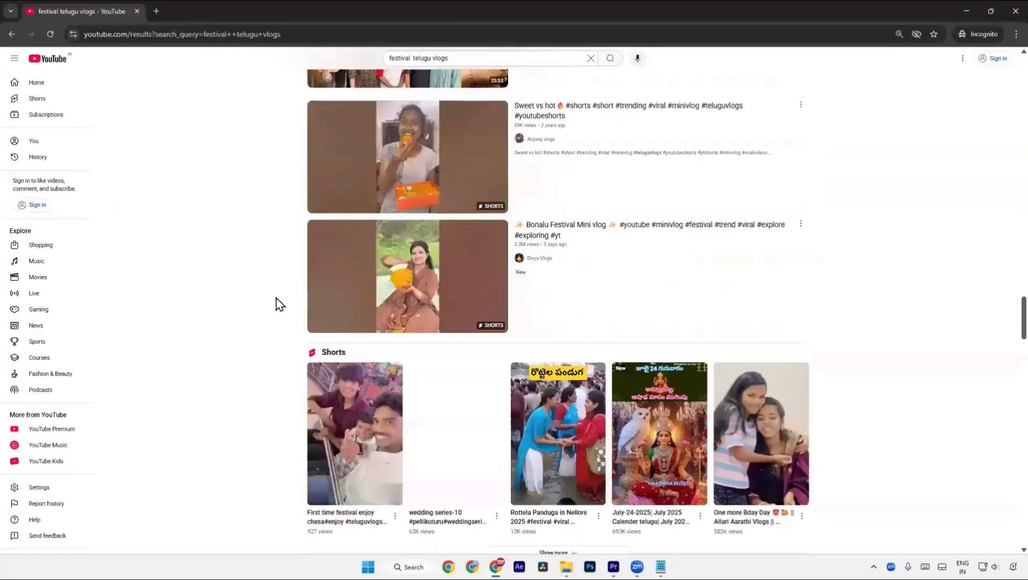
scroll(280, 304, down, 9)
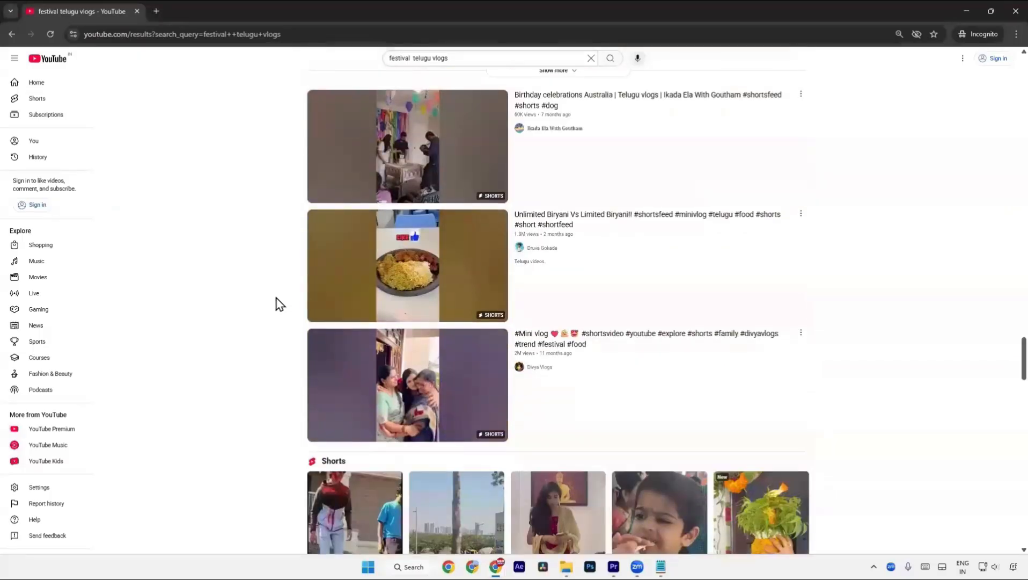
scroll(279, 303, down, 7)
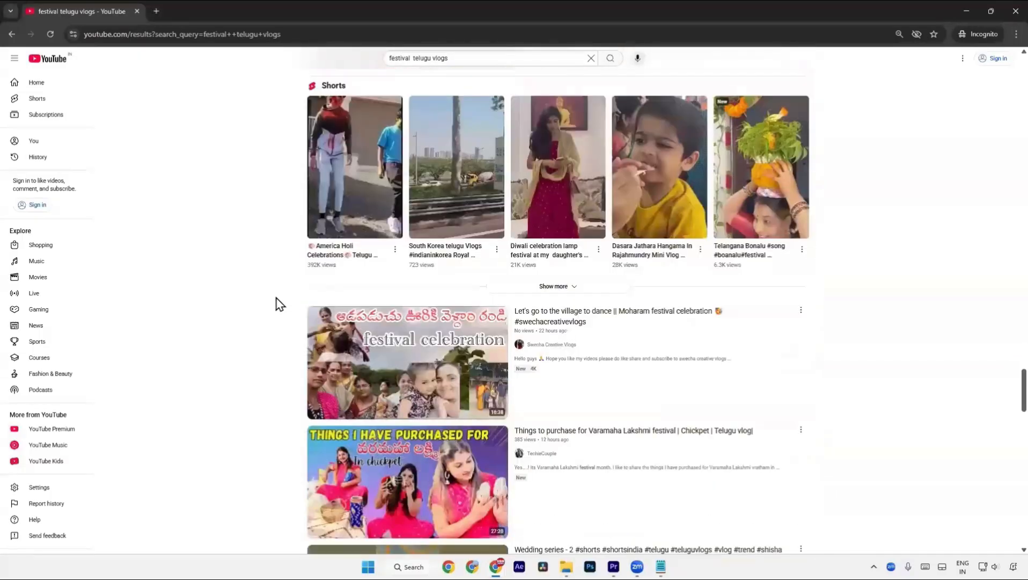
scroll(279, 304, down, 9)
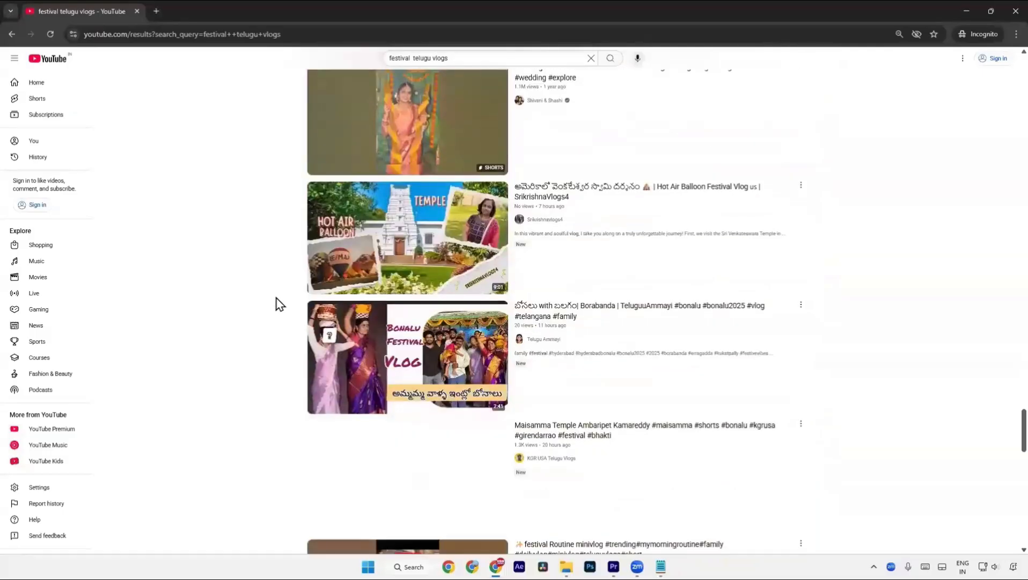
scroll(280, 304, down, 3)
scroll(279, 304, down, 5)
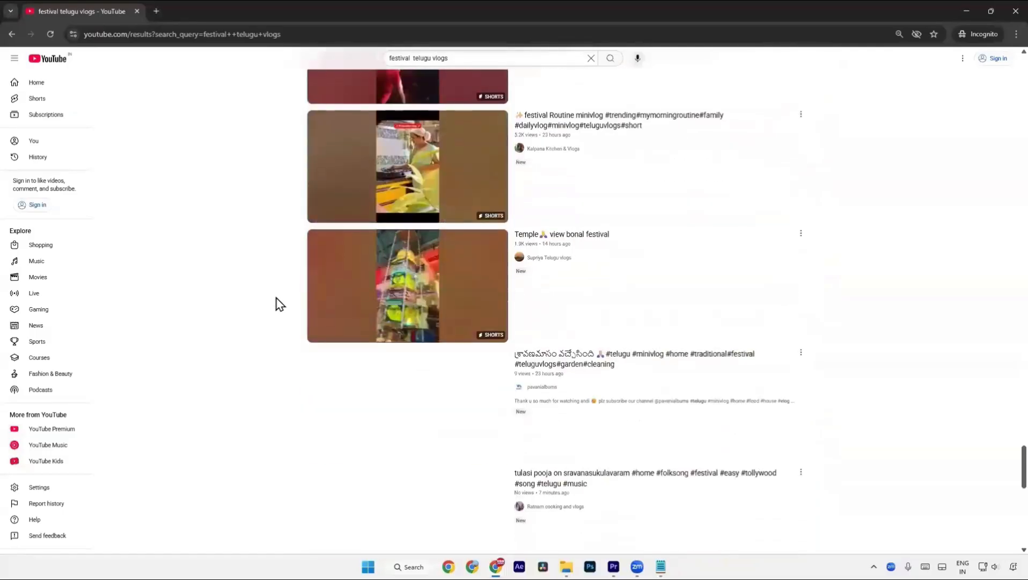
scroll(279, 304, down, 5)
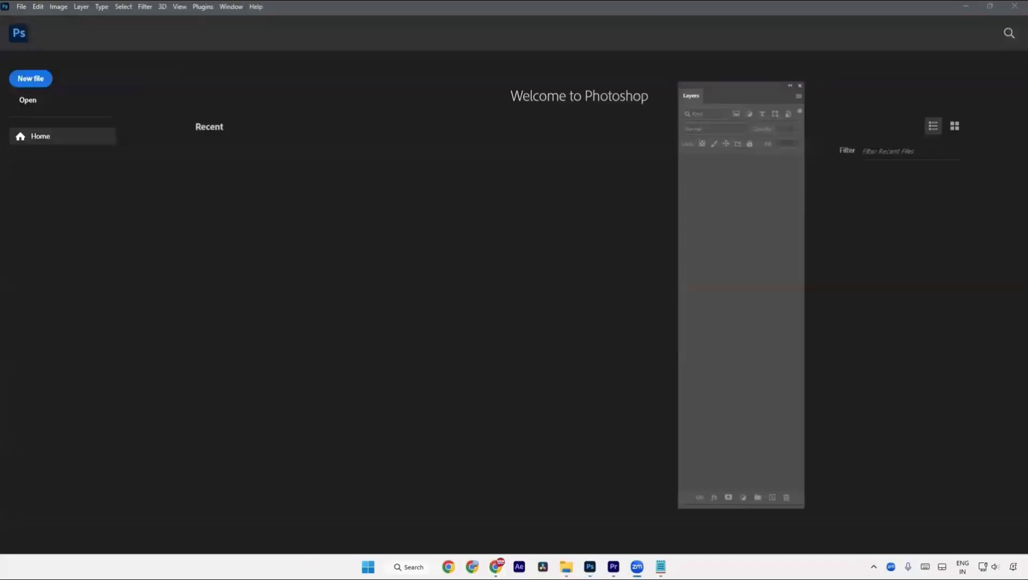
Switch to Photoshop and start a new document sized 1920 × 1080 pixels
click(41, 80)
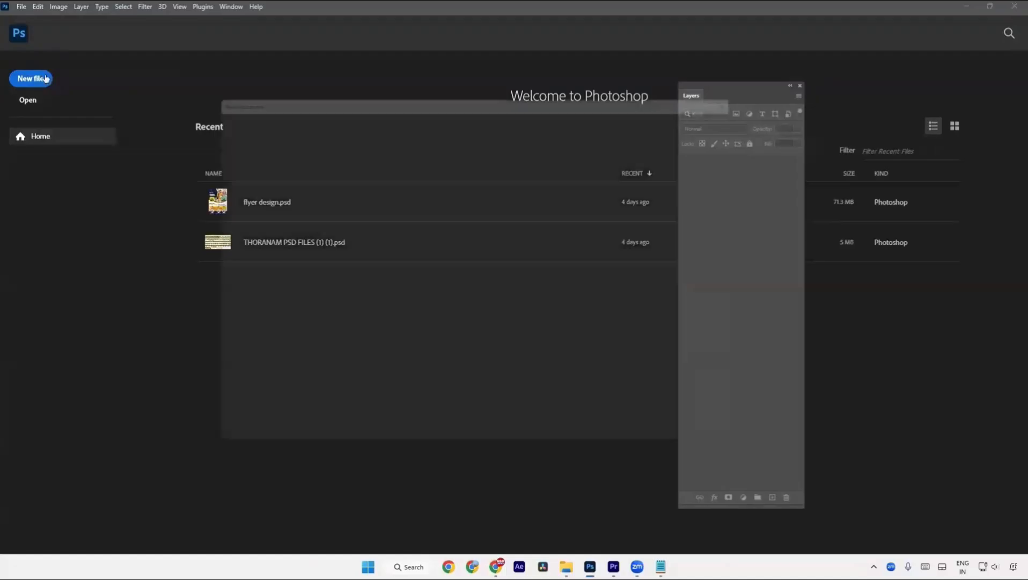
click(677, 182)
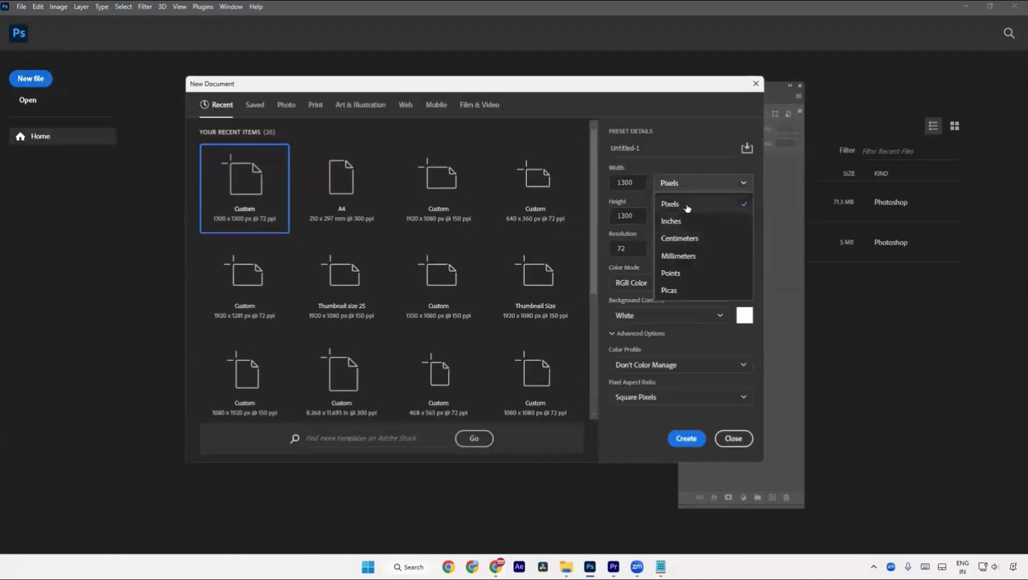
click(686, 204)
text(1920)
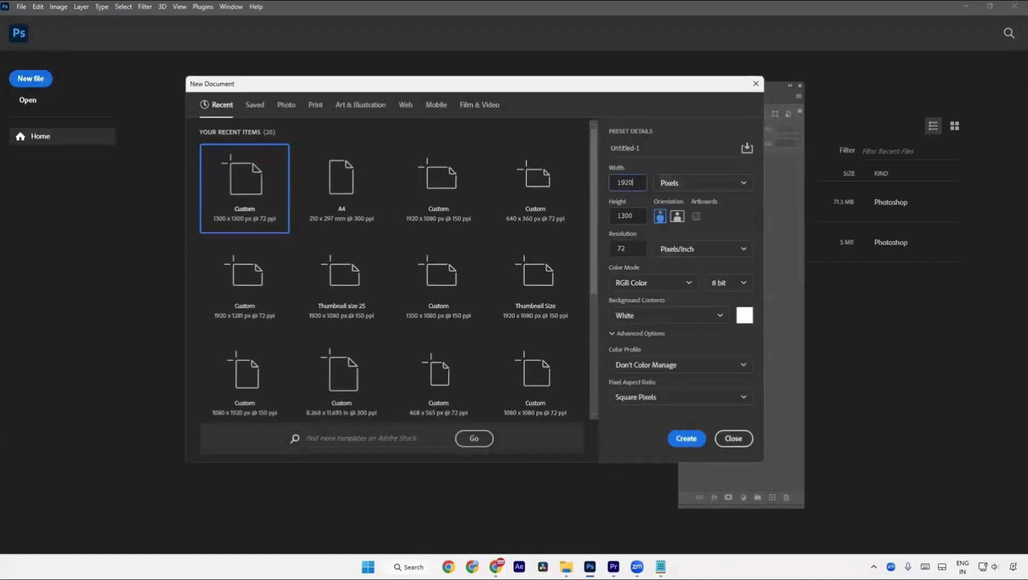
key(Tab)
text(1080)
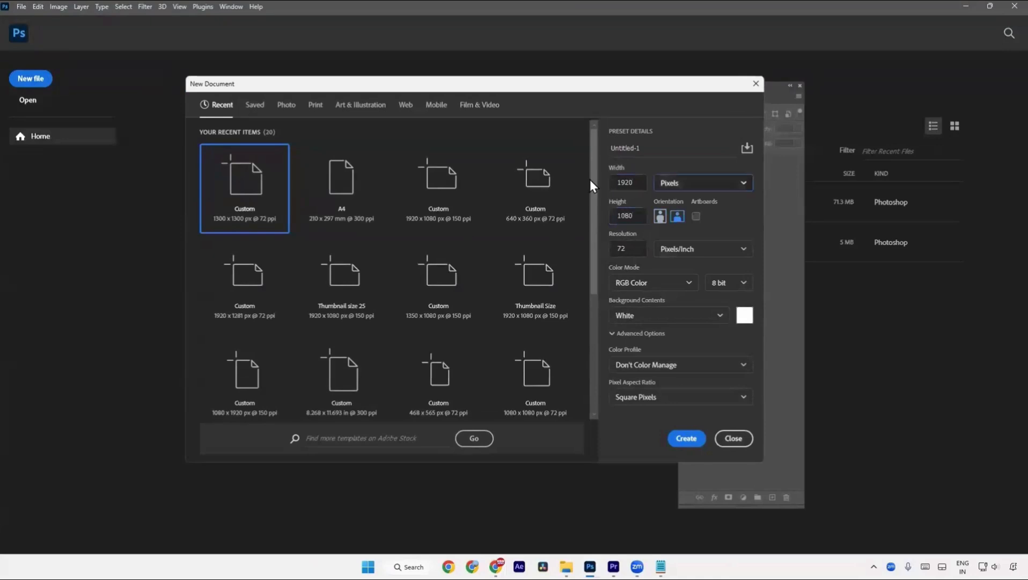
Set the new document's resolution to 150 pixels/inch and create it
text(1050)
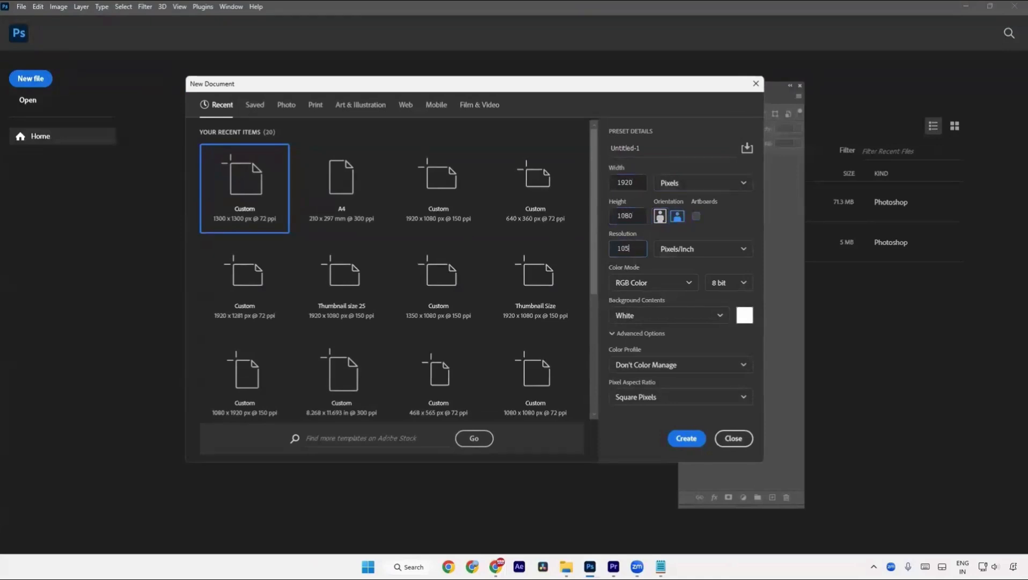
key(Tab)
key(shift+Tab)
text(150)
key(Tab)
key(Tab)
key(Tab)
key(Tab)
key(Tab)
key(Tab)
key(Tab)
key(Tab)
click(688, 439)
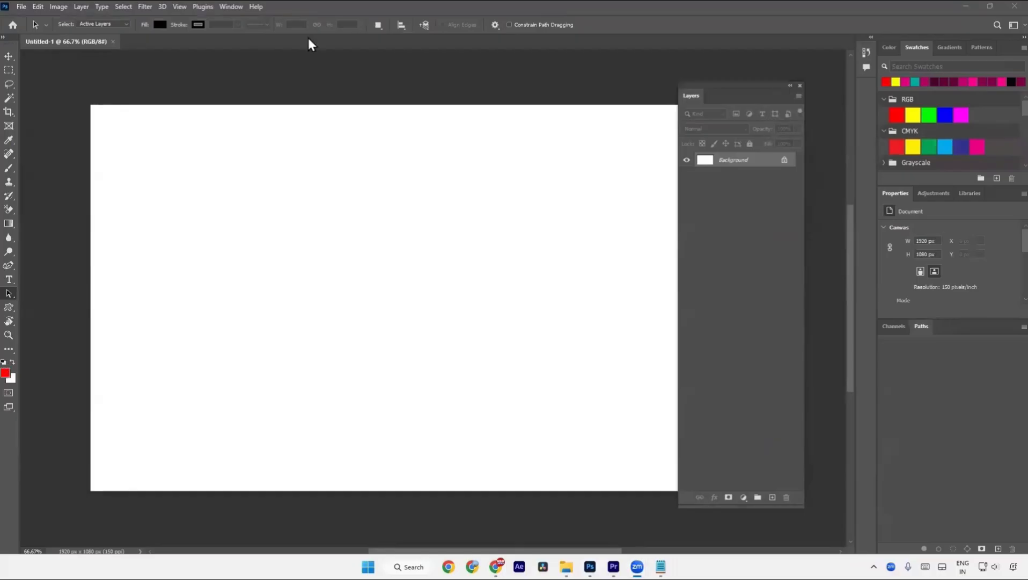
Restore the default foreground and background colours and reset the Essentials workspace layout
key(d)
click(231, 6)
mouse_move(255, 30)
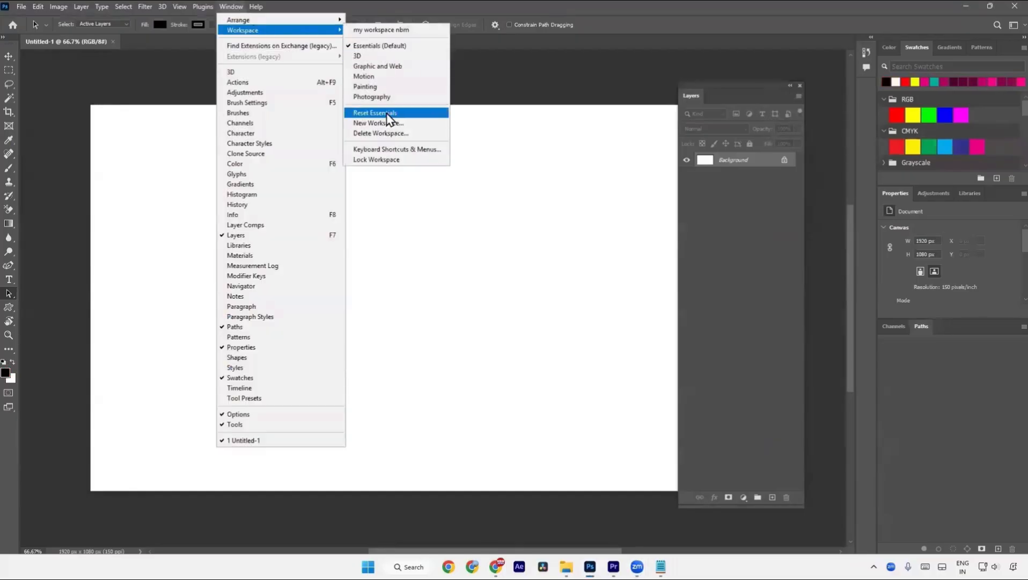
click(386, 113)
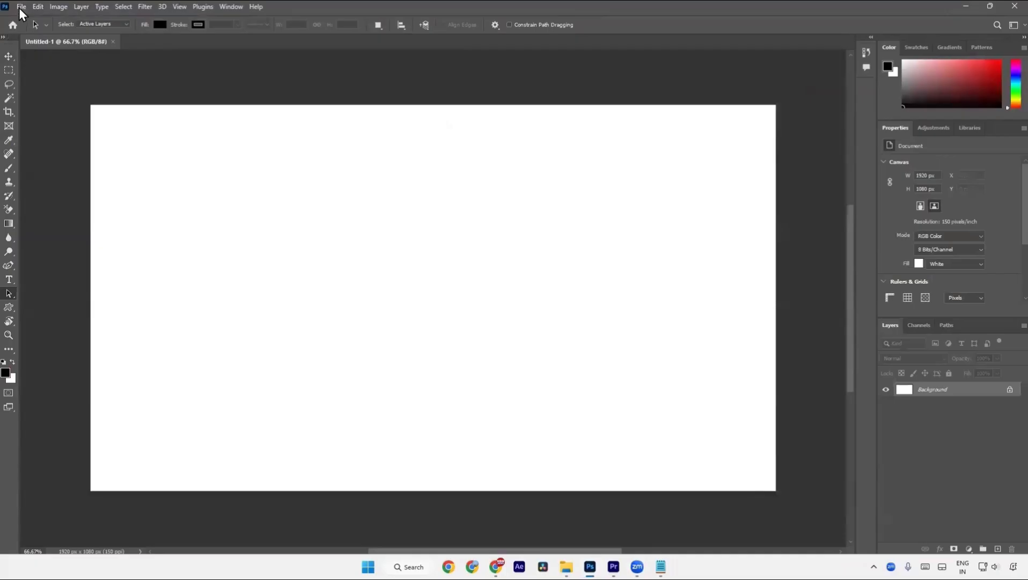
Save a PSD copy named "shiva jyothi" in the festival thumbnail folder under D:, Graphy Recorded Courses, Thumbnail Course Modules
key(ctrl+alt+s)
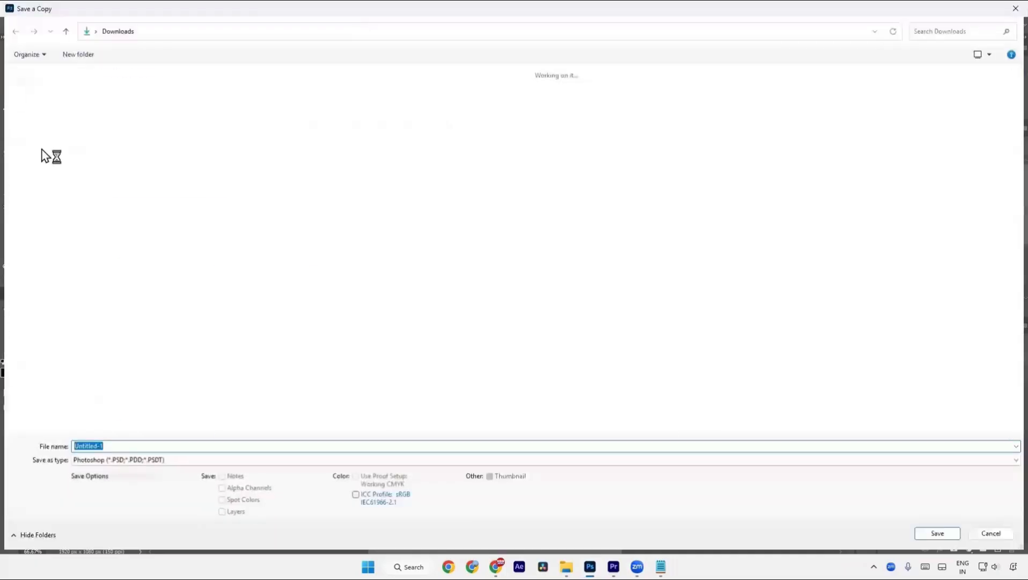
click(66, 385)
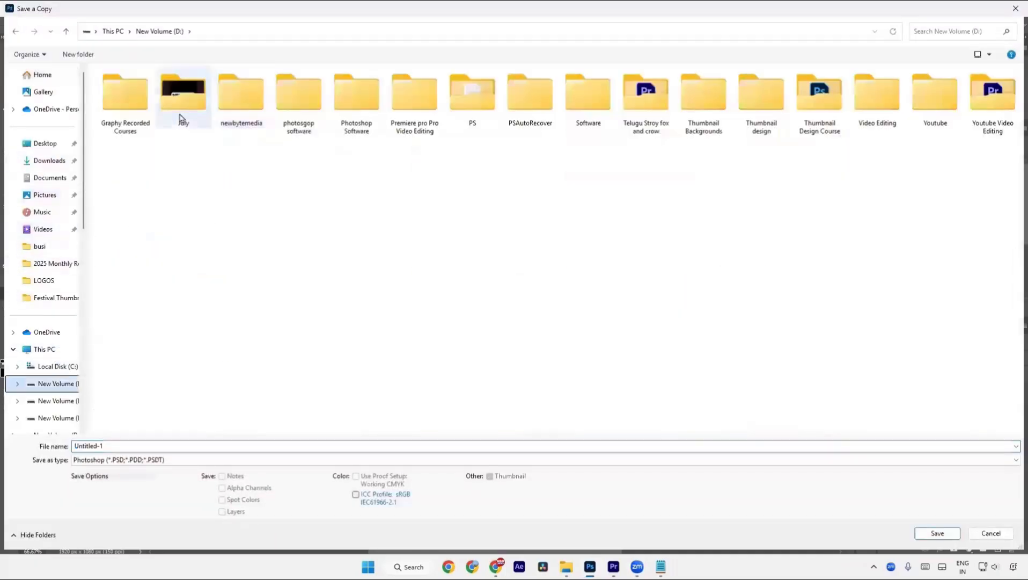
double_click(141, 107)
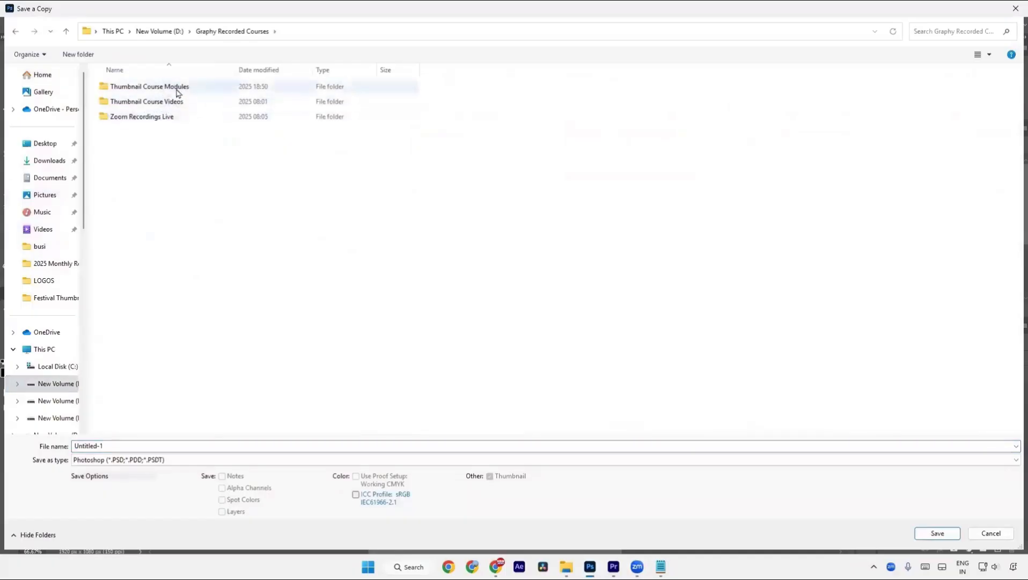
double_click(177, 88)
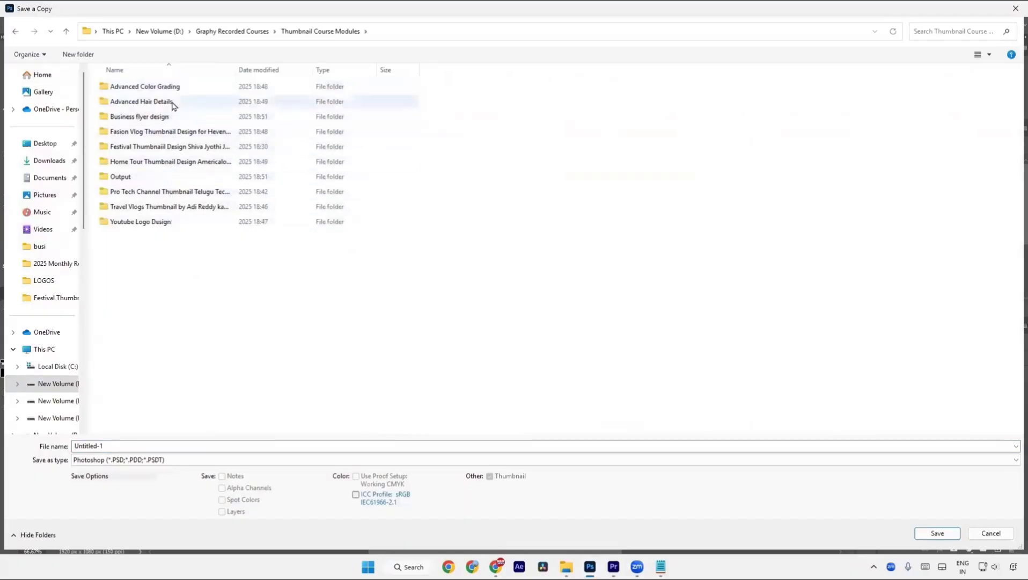
click(175, 150)
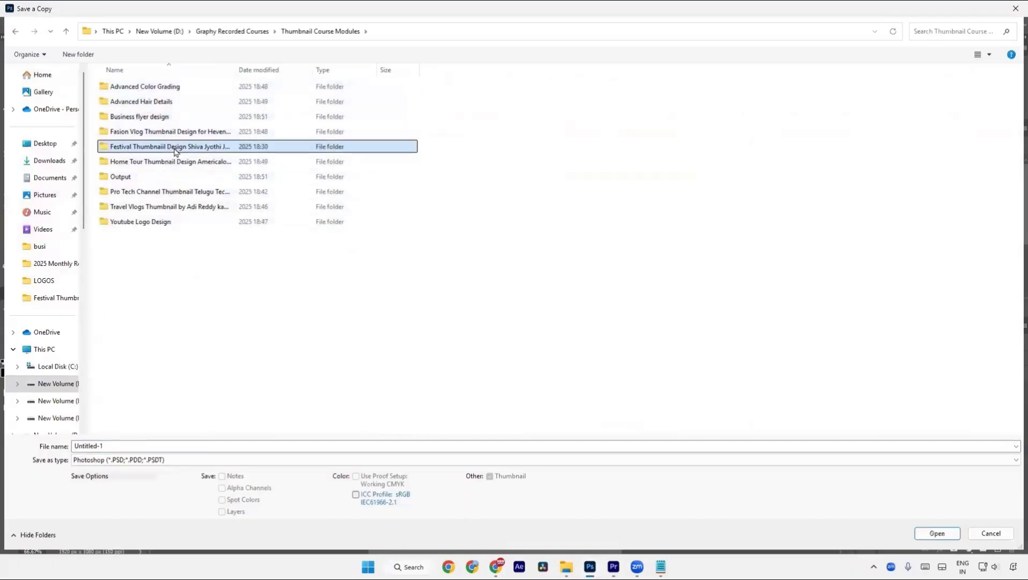
double_click(175, 150)
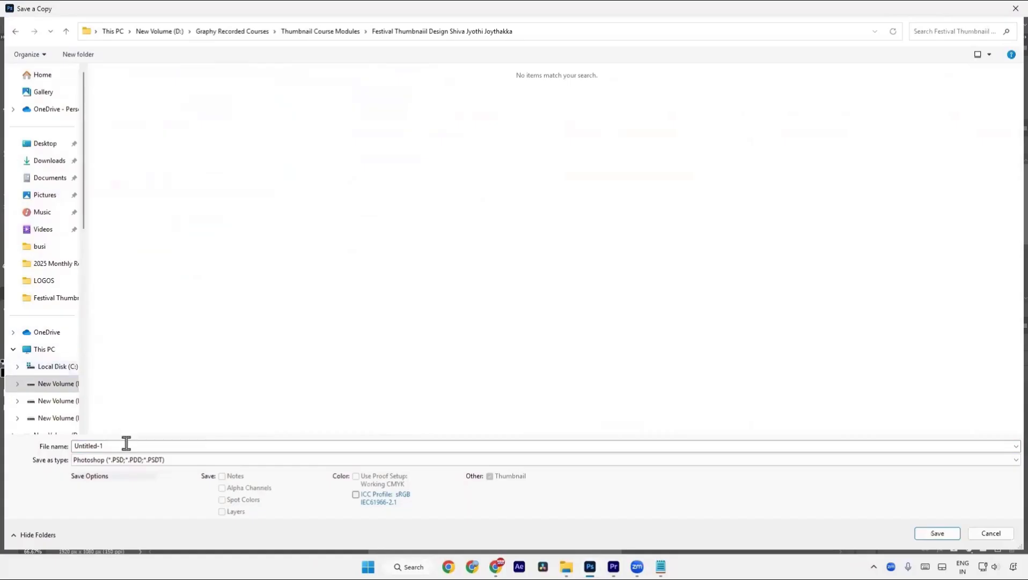
text(shi)
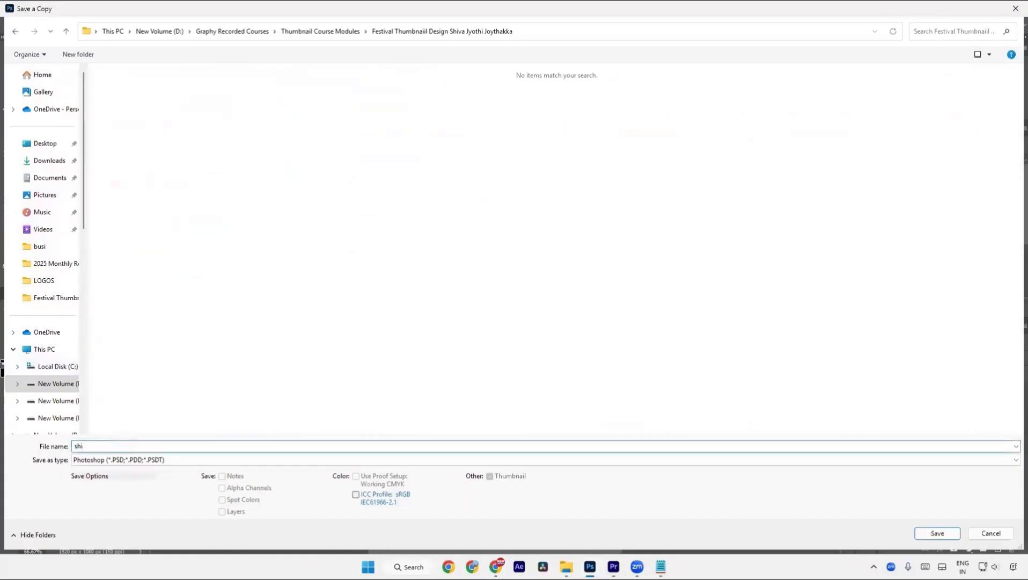
text(va jyothi)
key(Return)
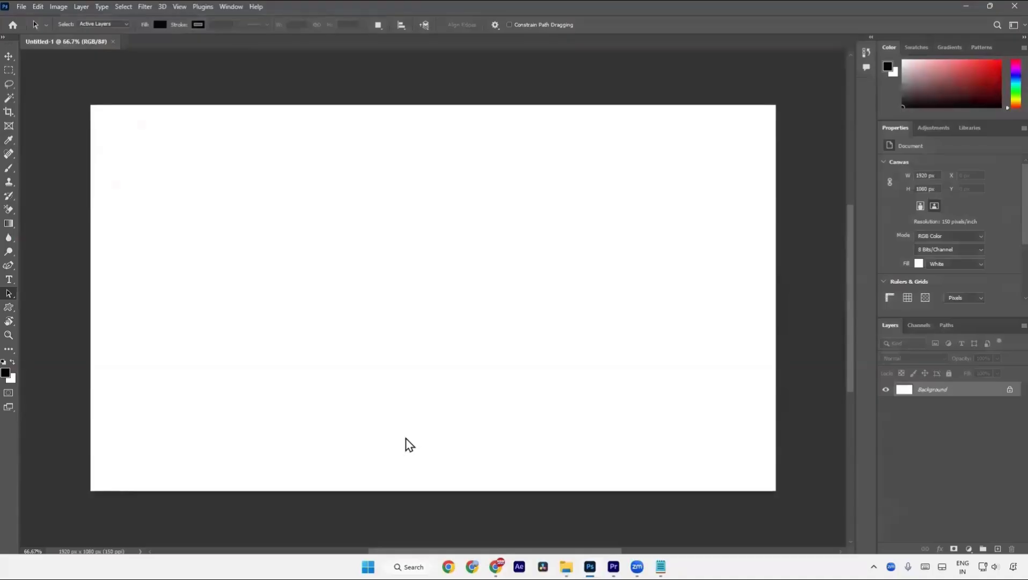
Place the photo IMG_3264 (1) (1) of the standing couple from the project folder onto the canvas
key(alt+Tab)
click(573, 191)
drag(374, 116, 520, 405)
key(alt)
drag(444, 182, 466, 423)
key(alt+Tab)
key(Return)
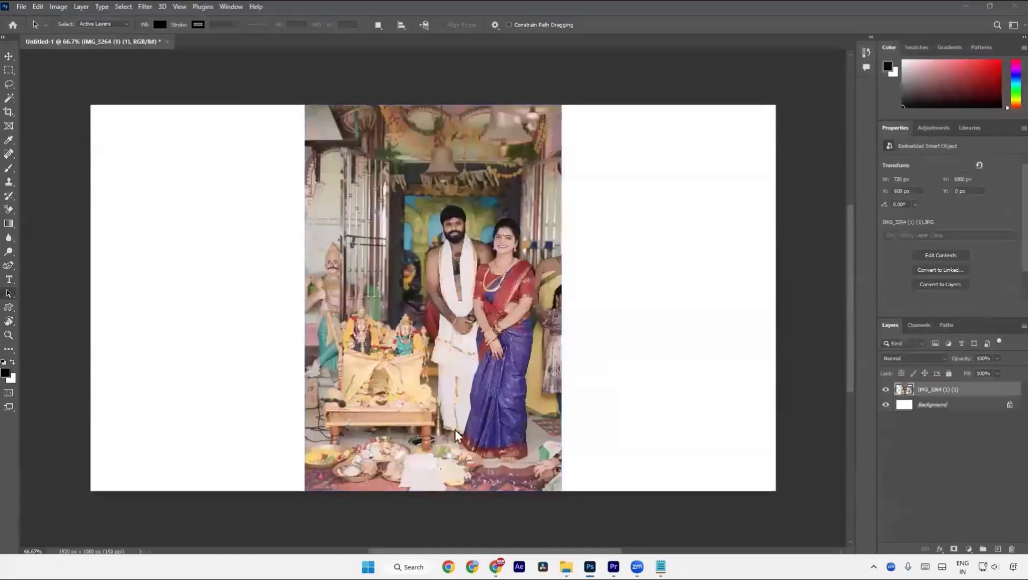
Place the photos IMG_3265 (2) and IMG_3263 (1) (1) from the project folder into the same document
key(alt+Tab)
drag(588, 177, 289, 402)
key(alt+Tab)
key(Return)
key(alt+Tab)
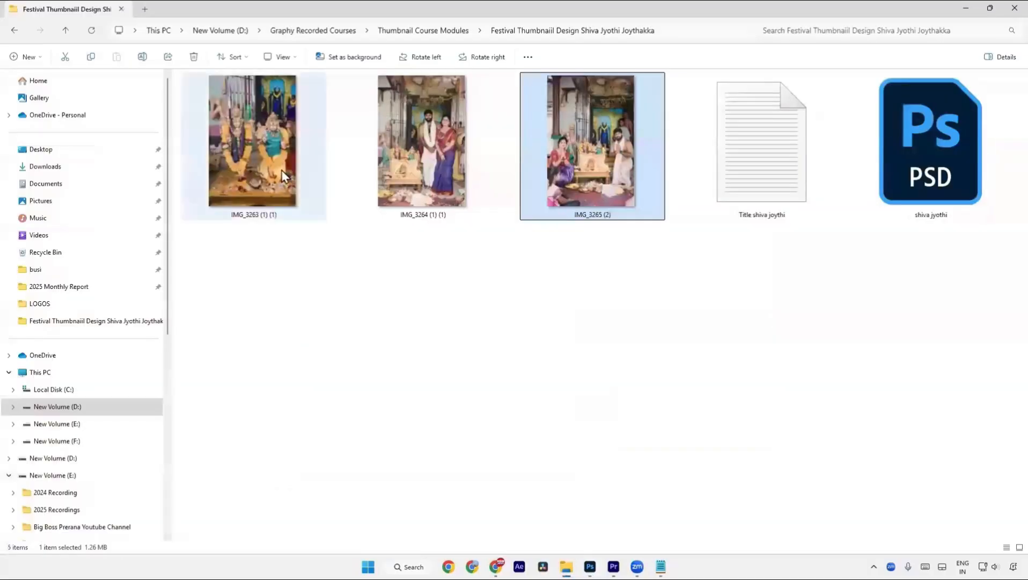
drag(285, 177, 435, 386)
key(alt+Tab)
key(Return)
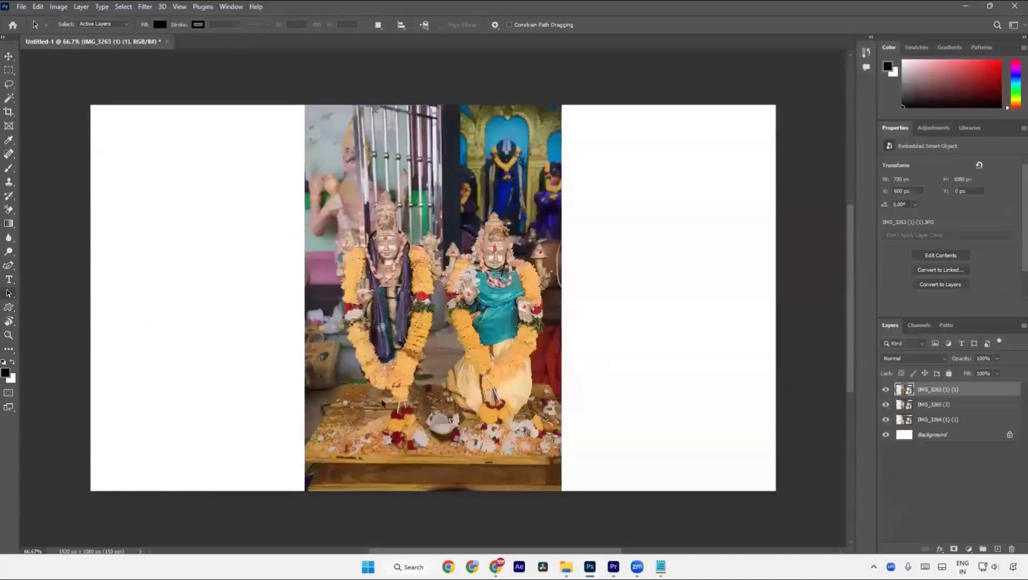
Arrange the photos side by side at full canvas height: seated couple on the left, deities in the centre, standing couple on the right
click(8, 56)
drag(452, 369, 443, 411)
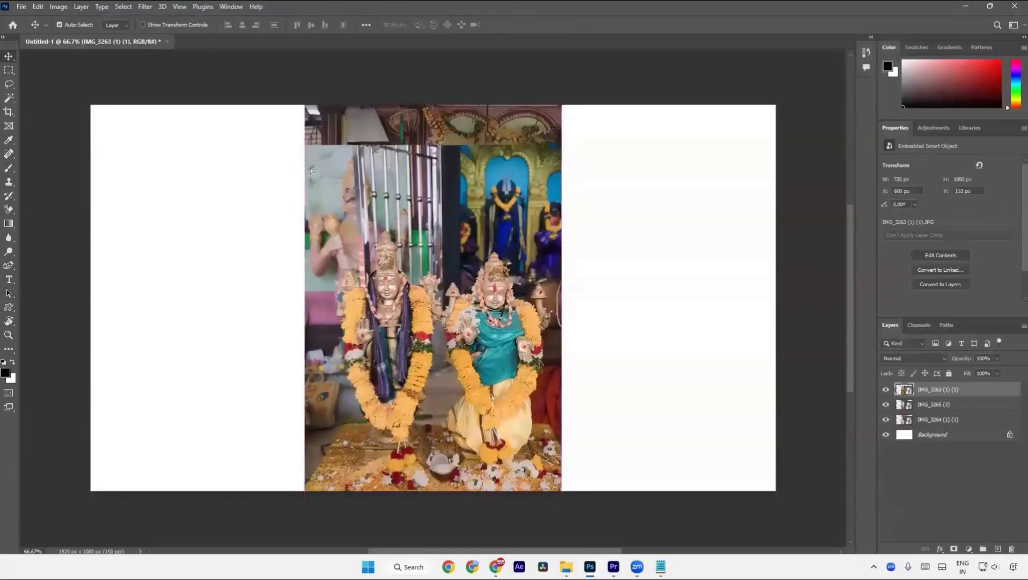
drag(329, 131, 128, 156)
drag(397, 136, 633, 161)
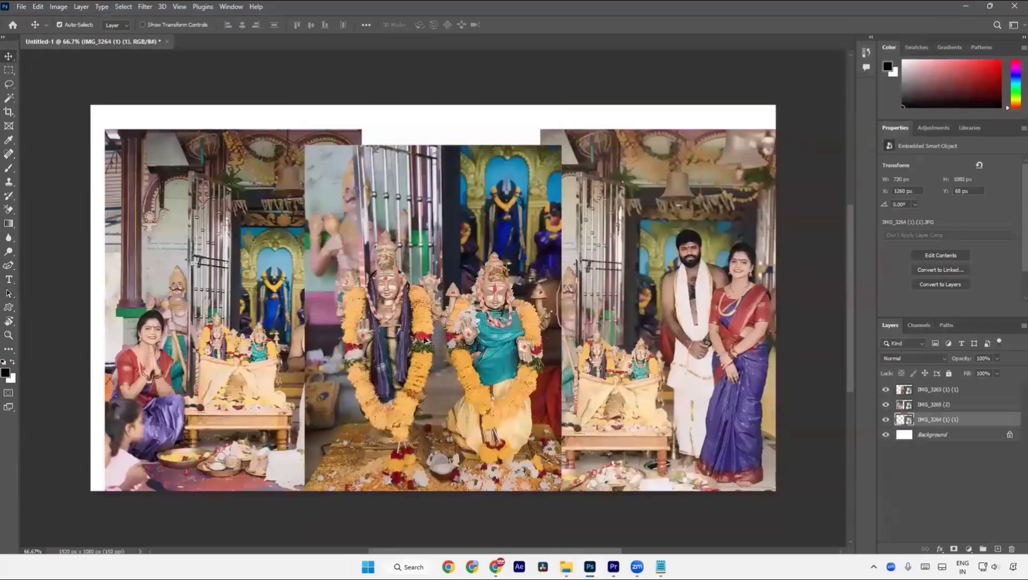
drag(265, 314, 242, 288)
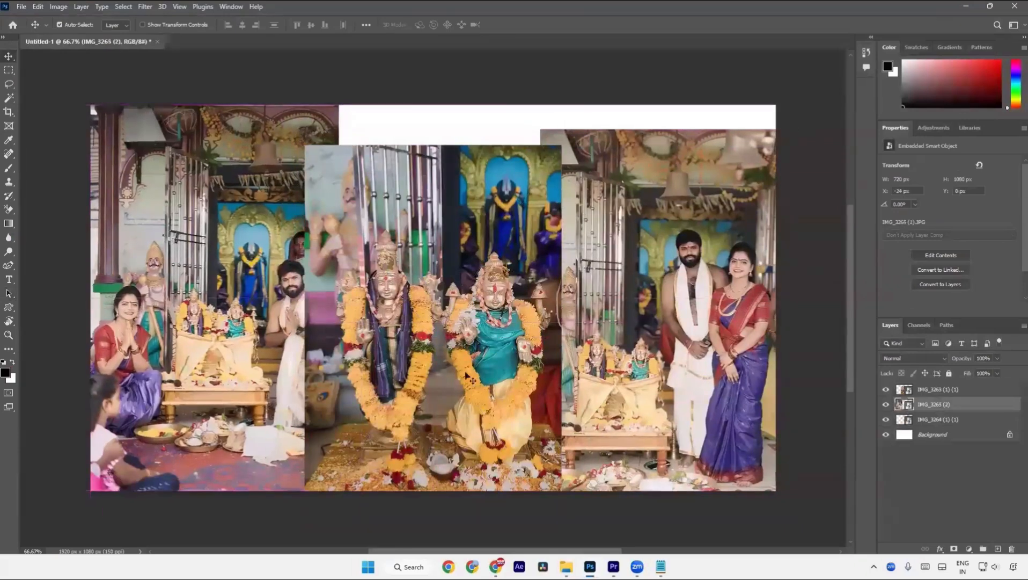
drag(472, 379, 465, 338)
drag(593, 352, 607, 328)
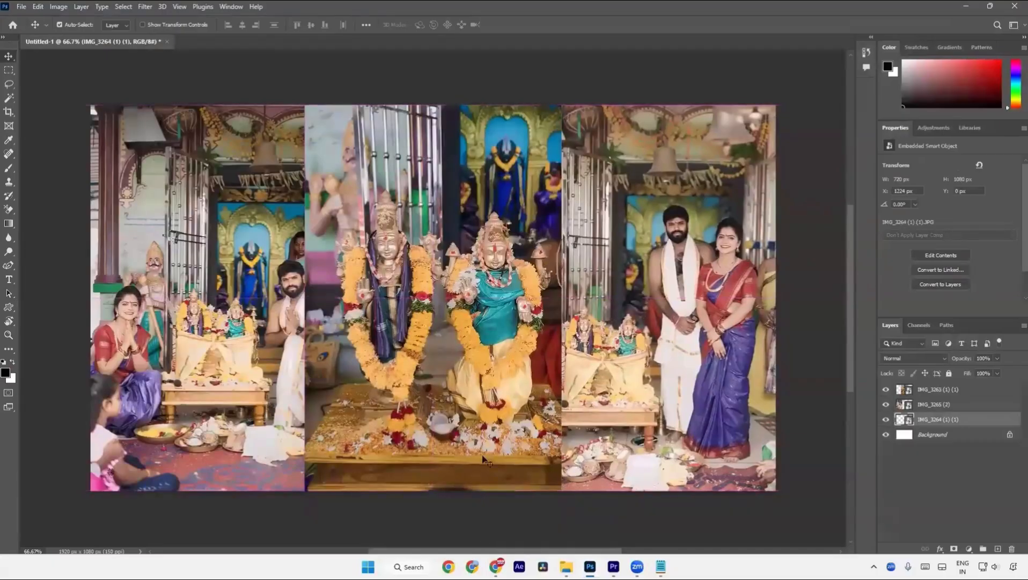
Examine the three-photo layout at small thumbnail scale, comparing 12.5% and 16.67% zoom
key(ctrl+minus)
key(ctrl+minus)
key(ctrl+minus)
key(ctrl+minus)
key(ctrl+minus)
key(ctrl+minus)
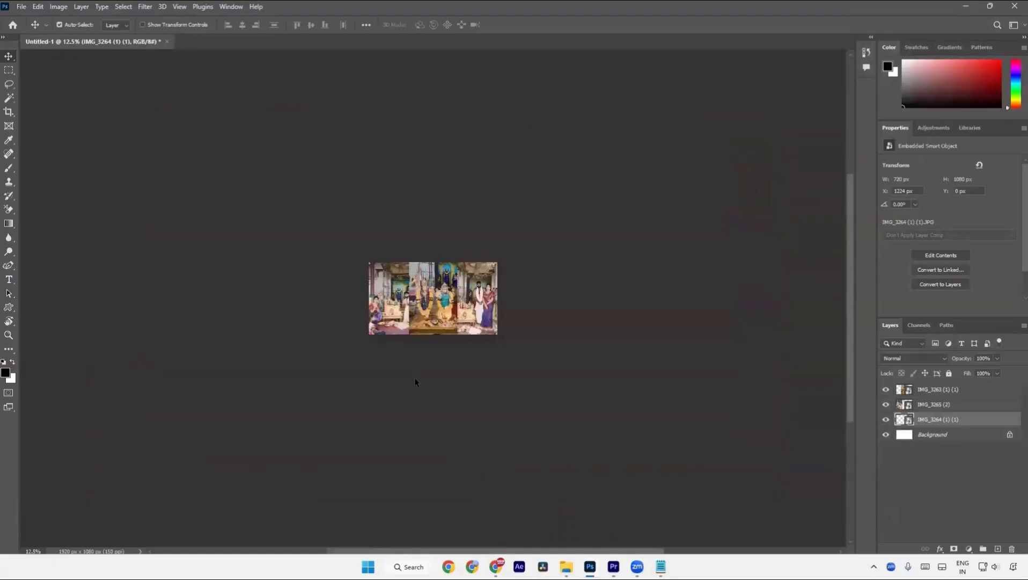
key(a)
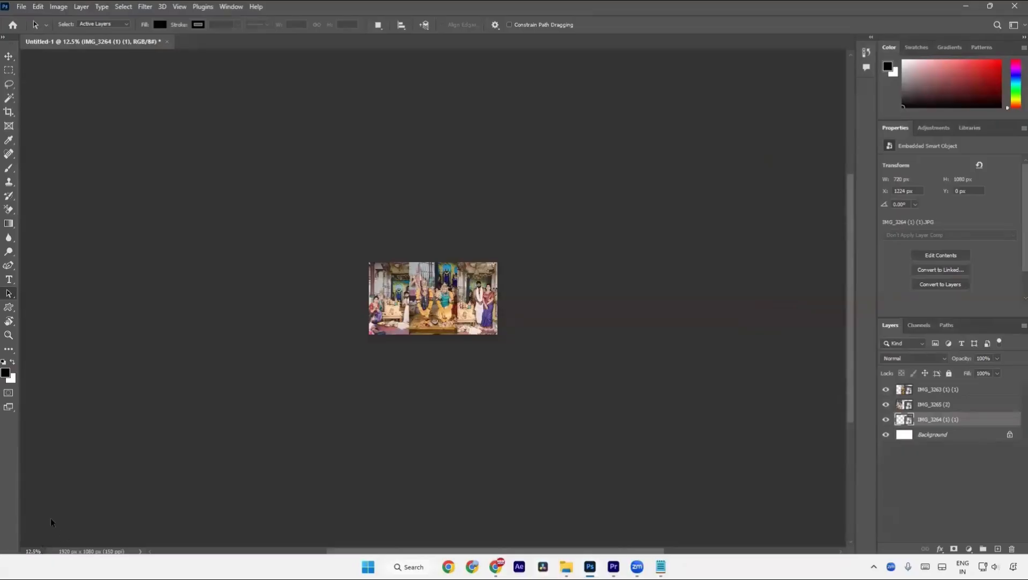
key(ctrl+plus)
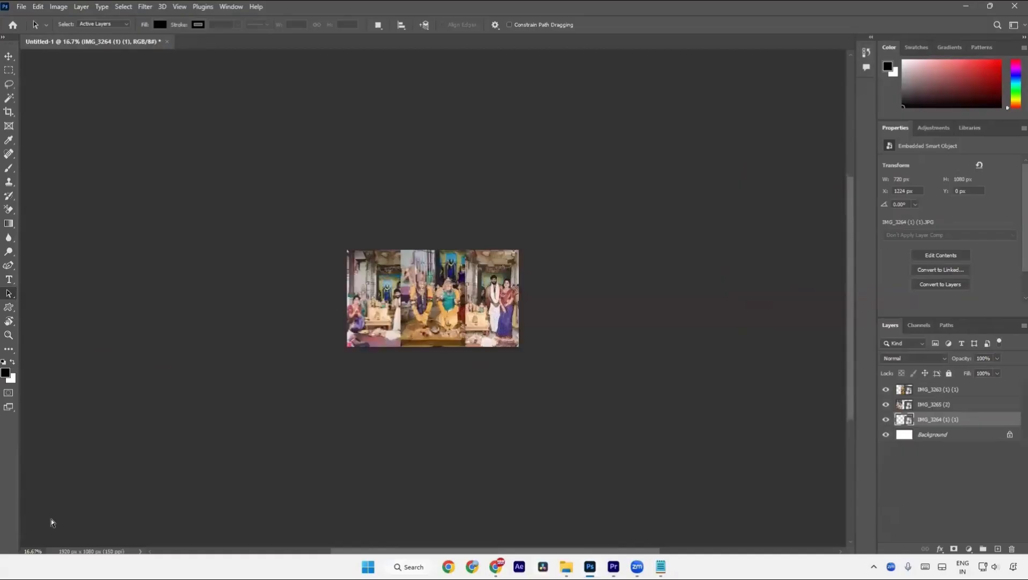
key(ctrl+minus)
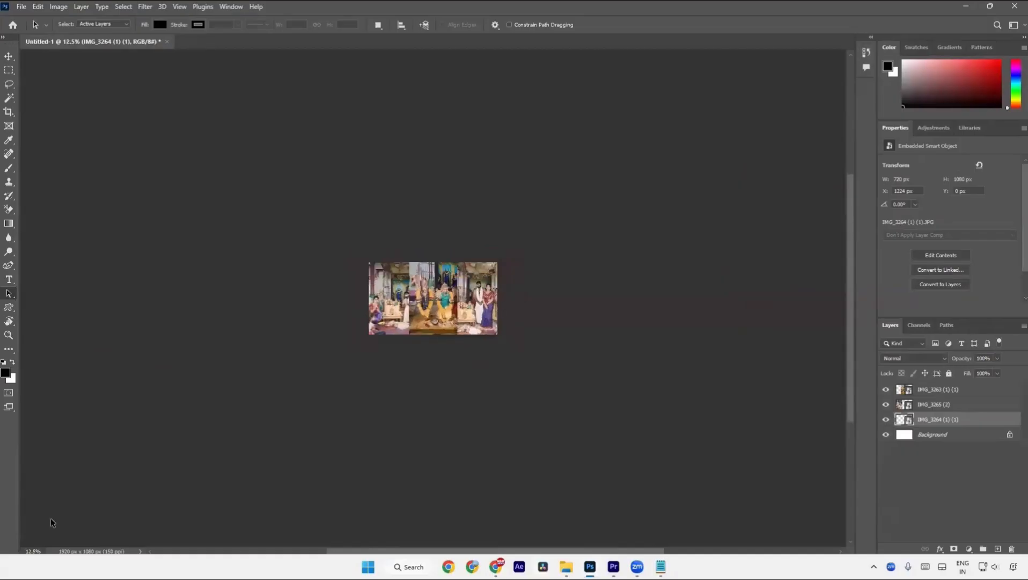
key(ctrl+plus)
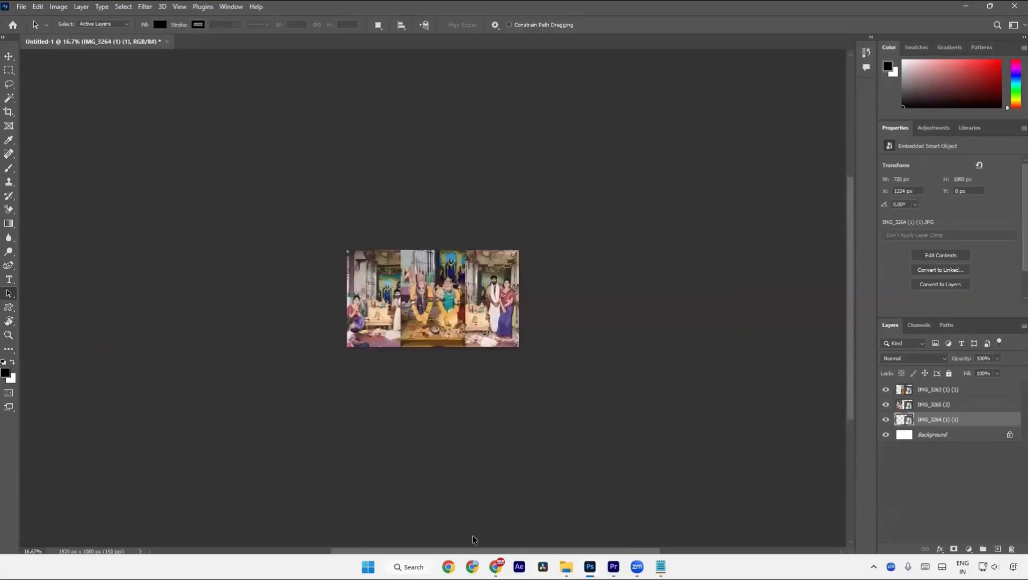
Enlarge the standing couple's photo to about 1290 × 1934 px behind the deities photo
key(v)
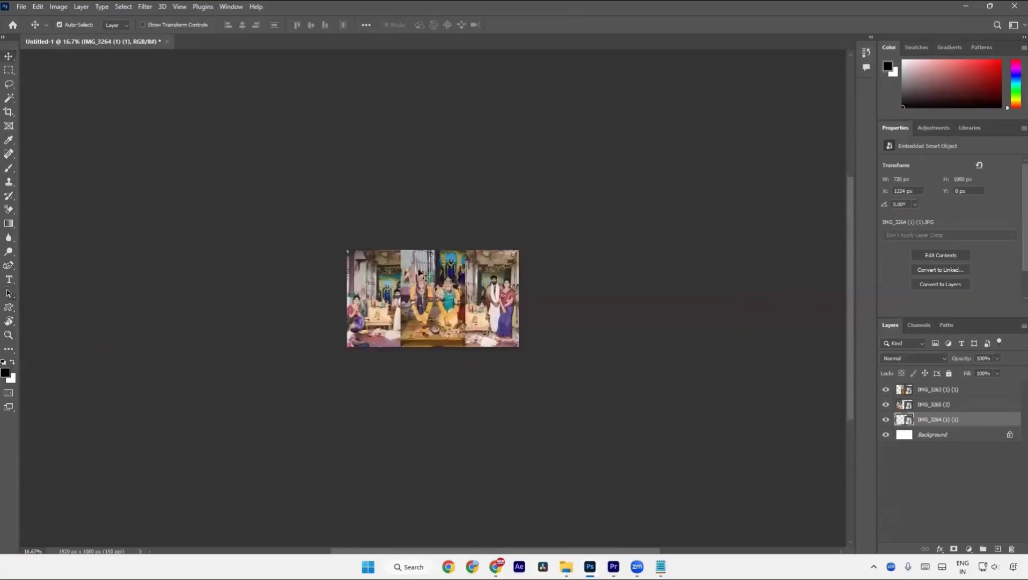
key(ctrl+t)
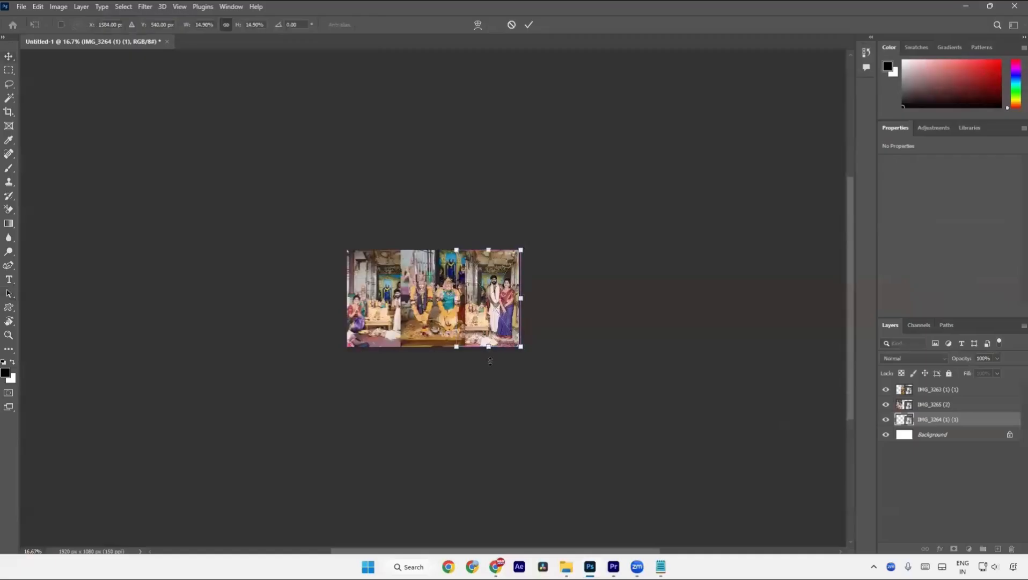
mouse_move(504, 378)
mouse_down()
mouse_move(493, 361)
mouse_move(493, 387)
mouse_move(488, 378)
mouse_up()
key(Return)
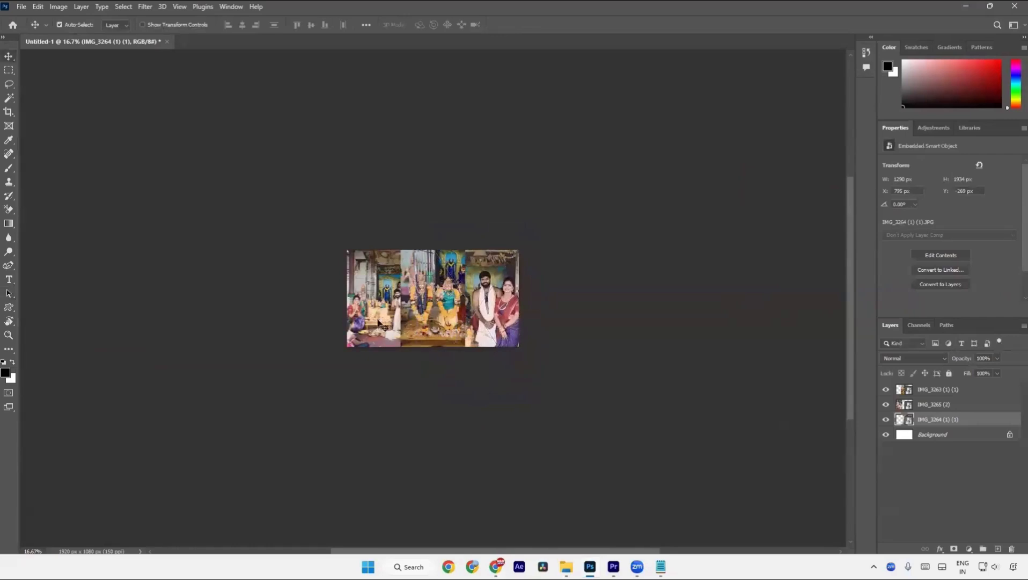
Enlarge the seated couple's photo IMG_3265 (2) beyond the canvas height, keeping the couple in view beside the deities
click(379, 322)
key(ctrl+t)
mouse_move(379, 349)
mouse_down()
mouse_move(383, 360)
mouse_move(381, 348)
mouse_up()
key(Return)
key(a)
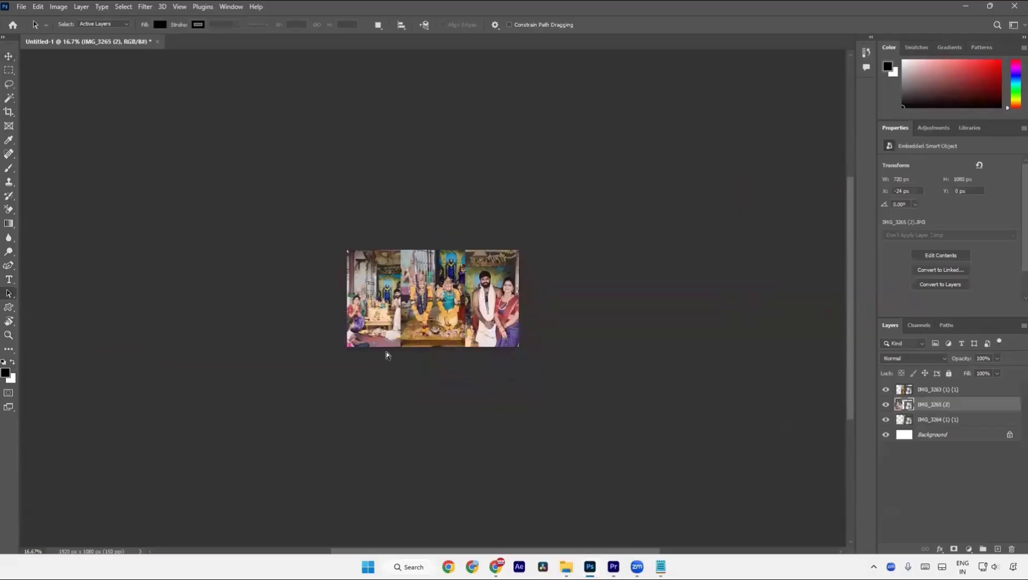
key(ctrl+t)
mouse_move(377, 355)
mouse_down()
mouse_move(383, 379)
mouse_move(378, 355)
mouse_up()
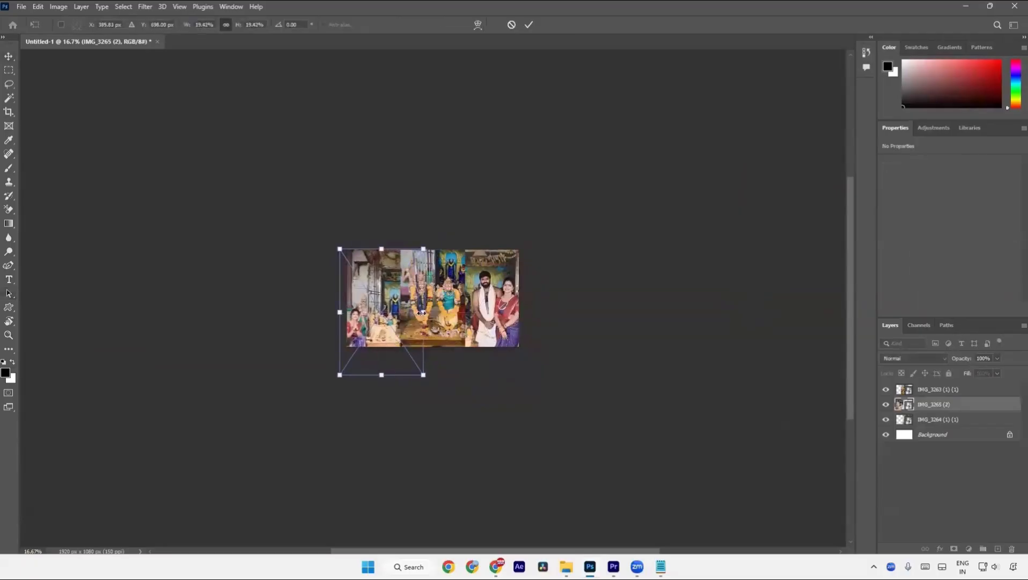
drag(422, 311, 428, 313)
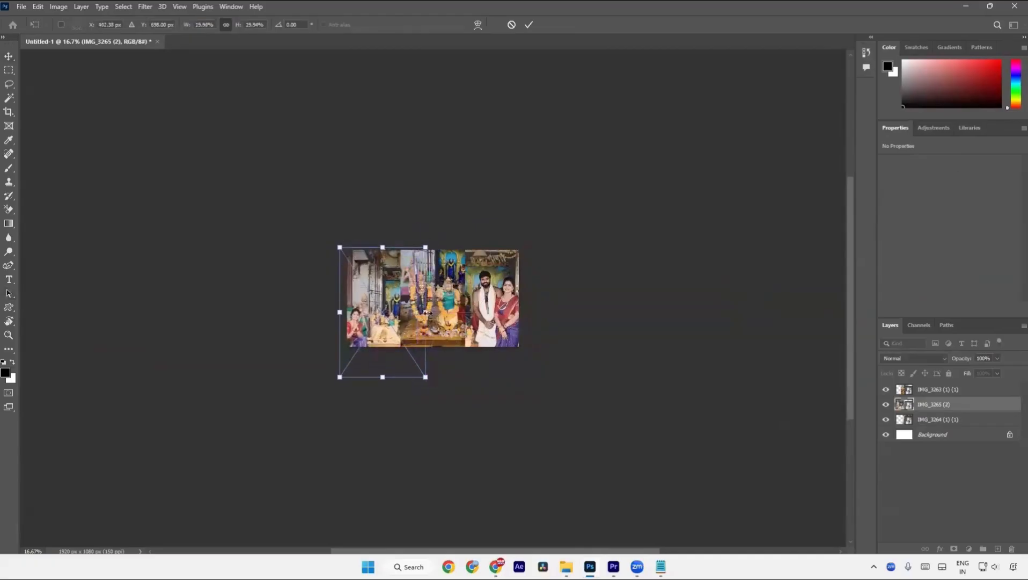
key(Return)
Hide the deities photo IMG_3263 (1) (1) and the seated couple's photo IMG_3265 (2)
click(923, 390)
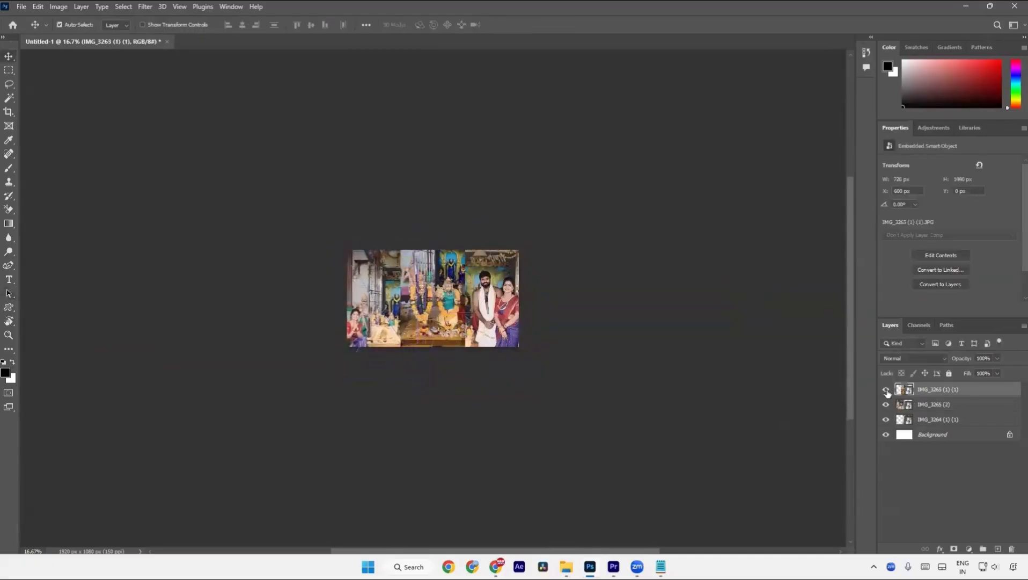
drag(451, 315, 549, 302)
click(886, 389)
click(886, 404)
Scale the standing couple's photo to about 1607 × 2408 px and reposition it so both people fit inside the canvas
key(ctrl+t)
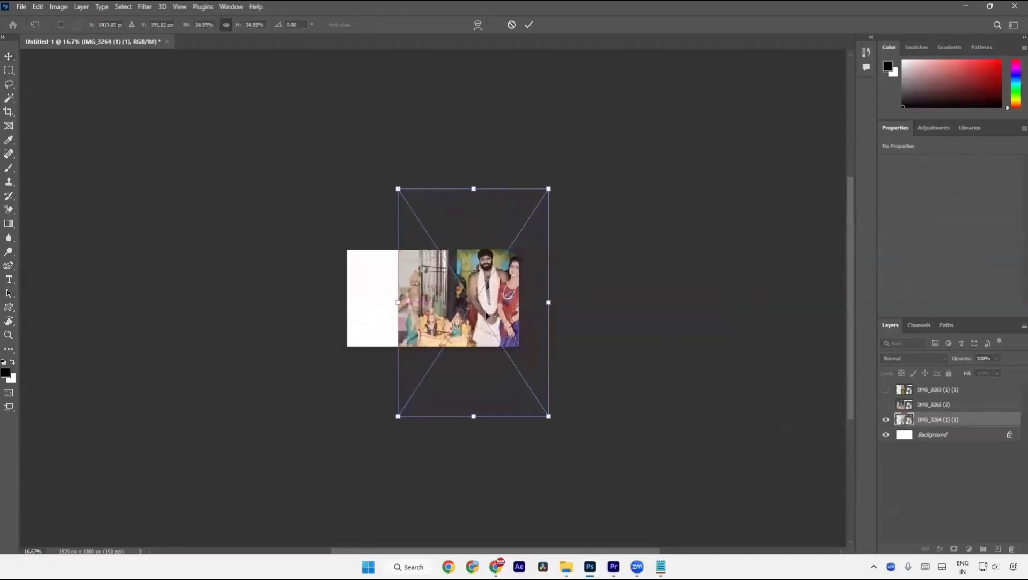
drag(486, 315, 476, 322)
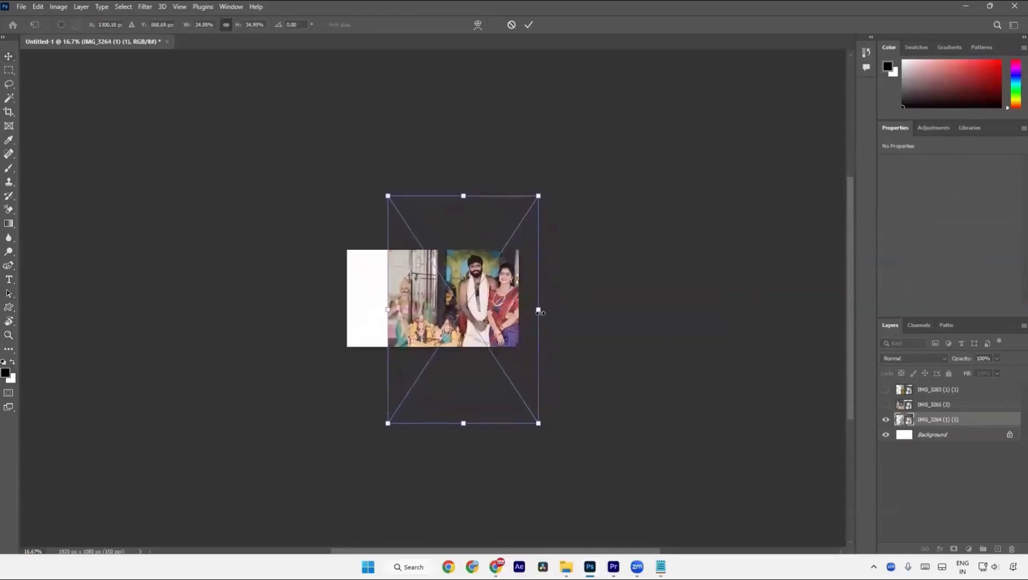
drag(540, 312, 532, 313)
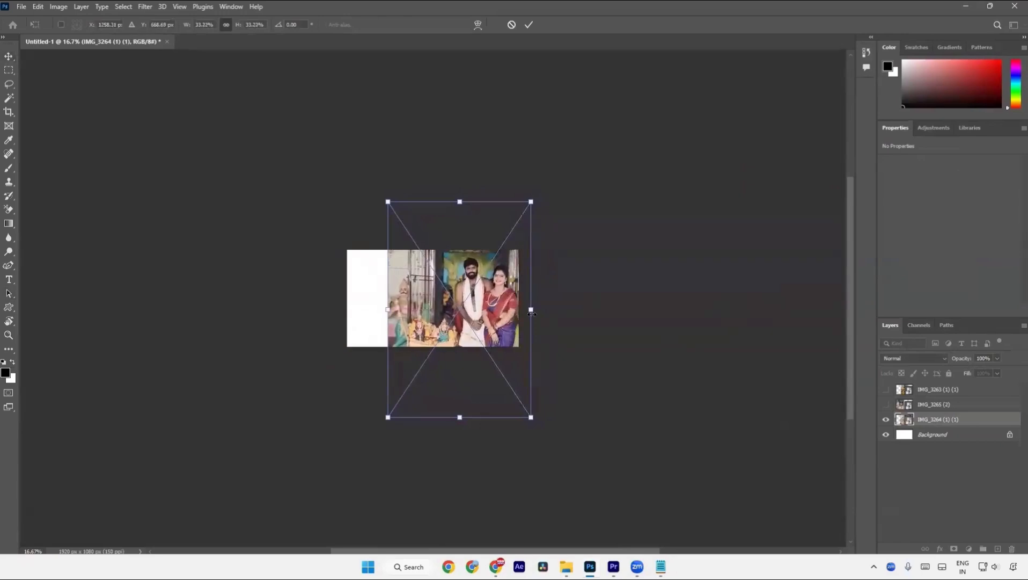
key(Return)
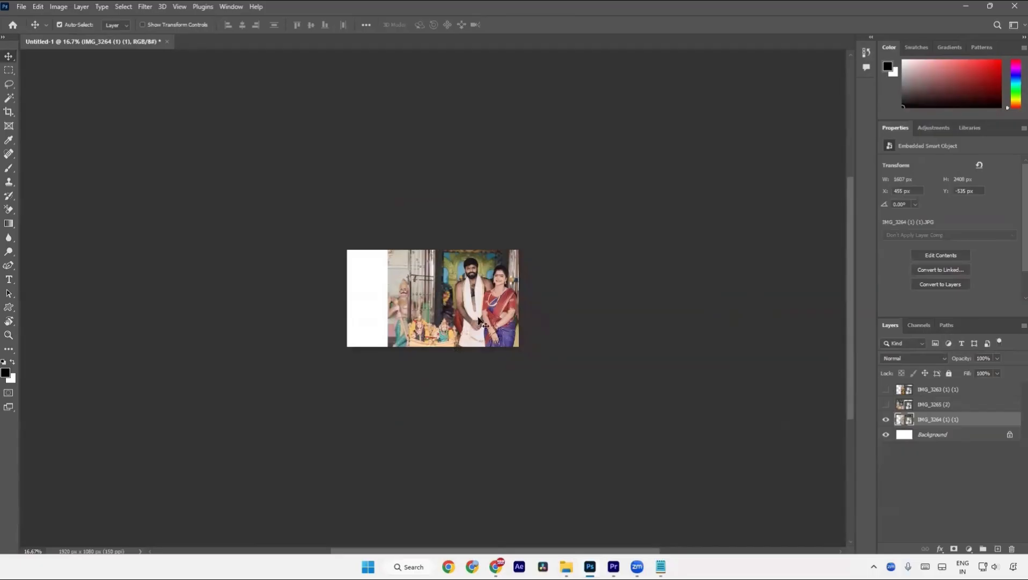
Refine the standing couple's framing by scaling the photo to about 1589 × 2382 px and placing it at about X 462, Y -597 px
key(ctrl+t)
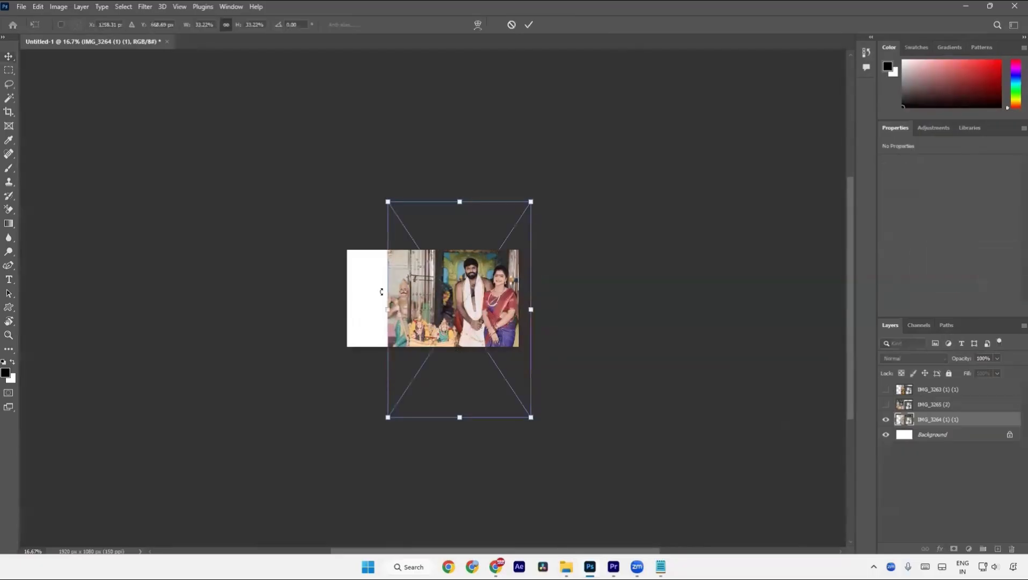
drag(391, 308, 385, 308)
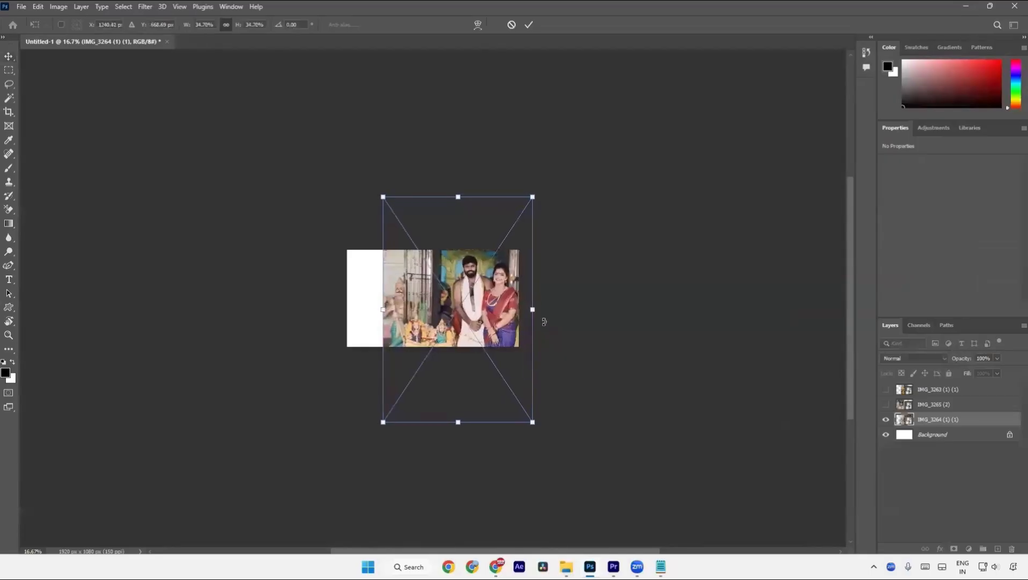
drag(533, 308, 510, 312)
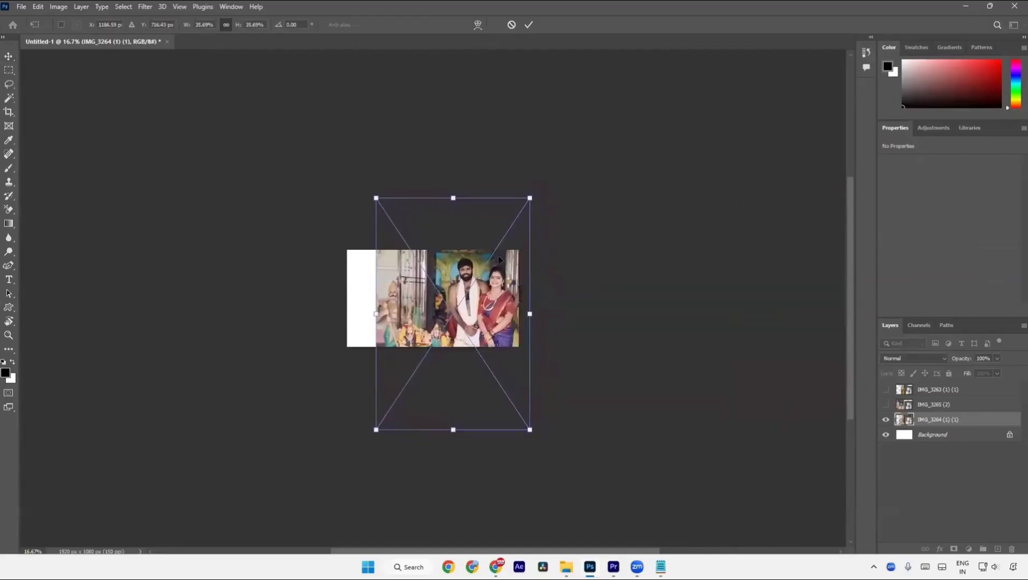
drag(454, 429, 457, 358)
drag(474, 312, 485, 332)
drag(474, 384, 467, 406)
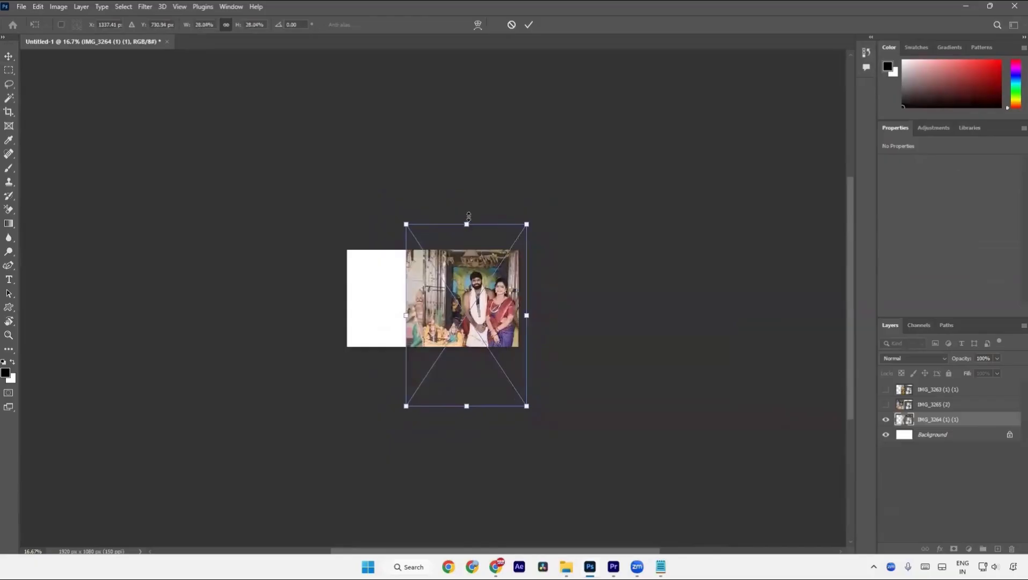
drag(468, 198, 469, 198)
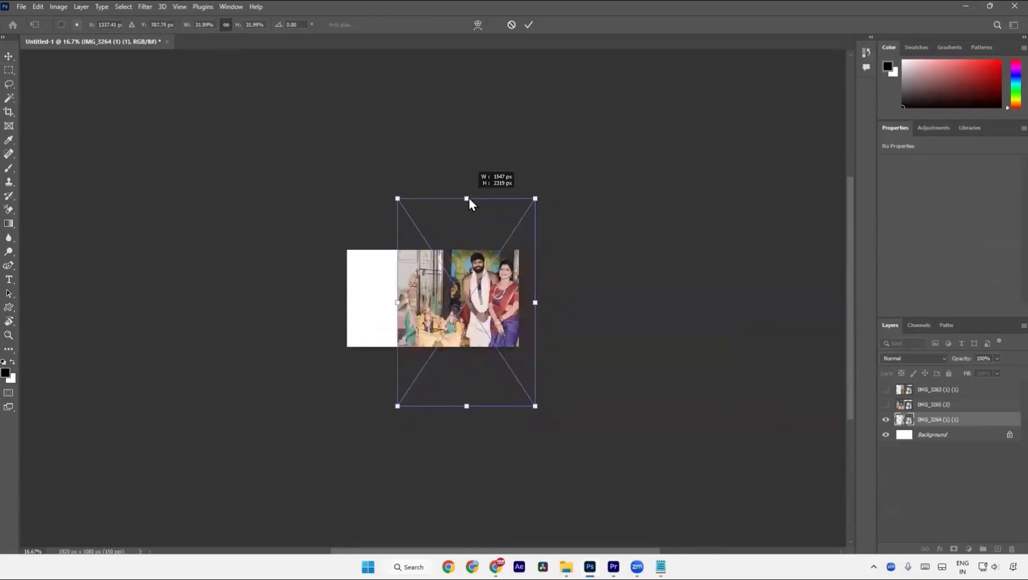
drag(397, 302, 393, 304)
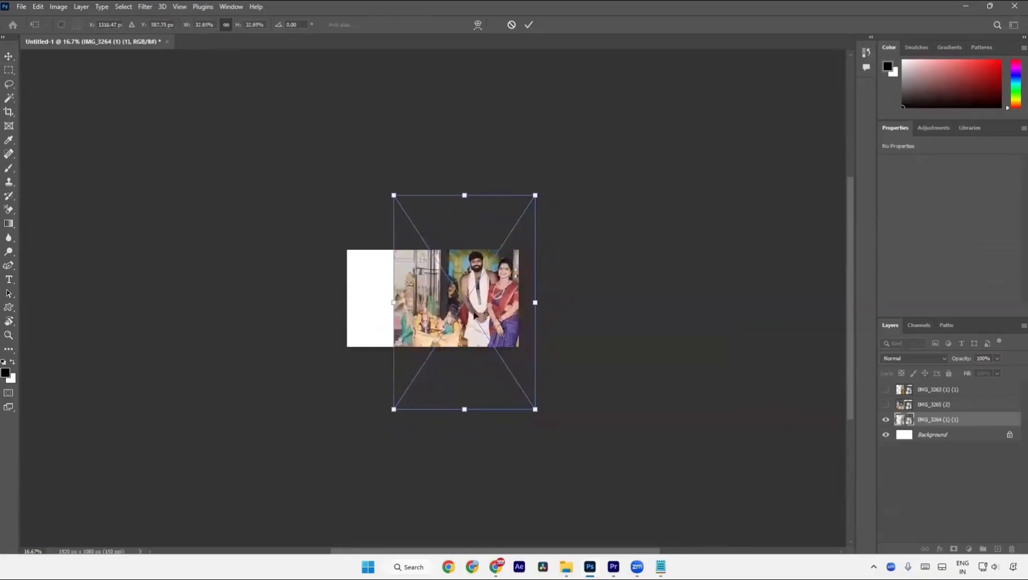
drag(475, 316, 470, 318)
key(Return)
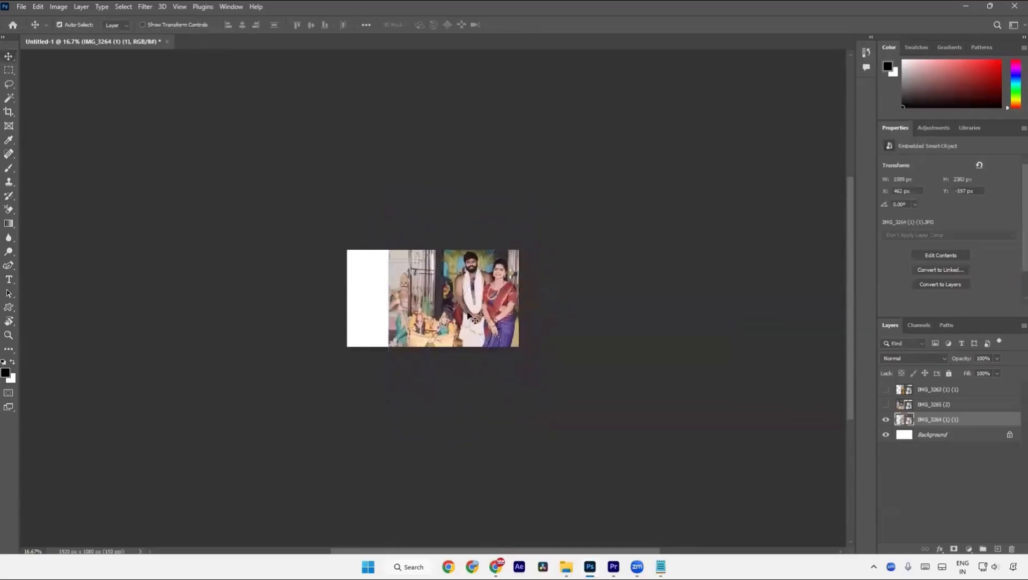
Fit the canvas to the window and switch to the standard Pen tool for tracing the standing couple
key(ctrl+0)
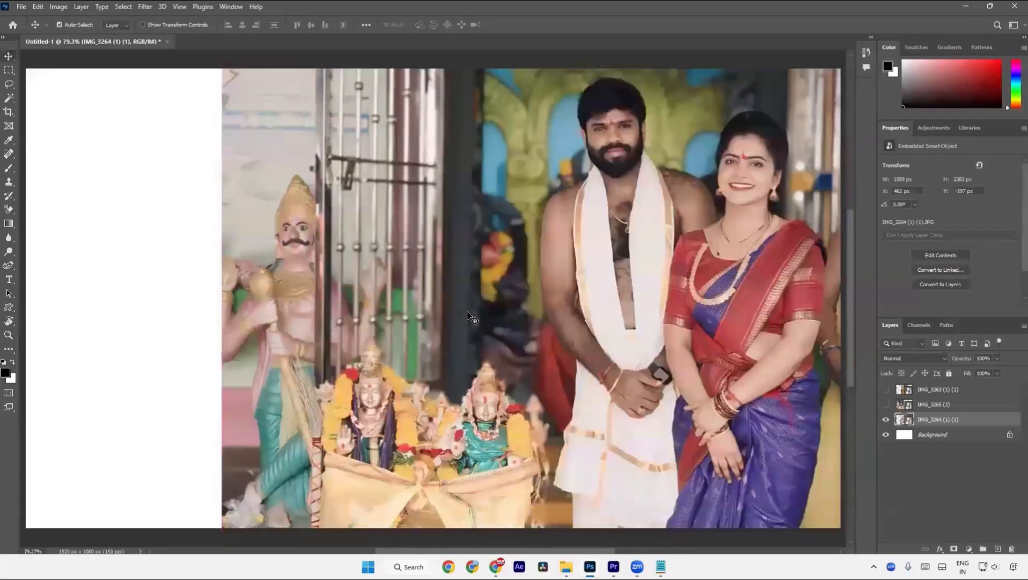
key(p)
right_click(8, 265)
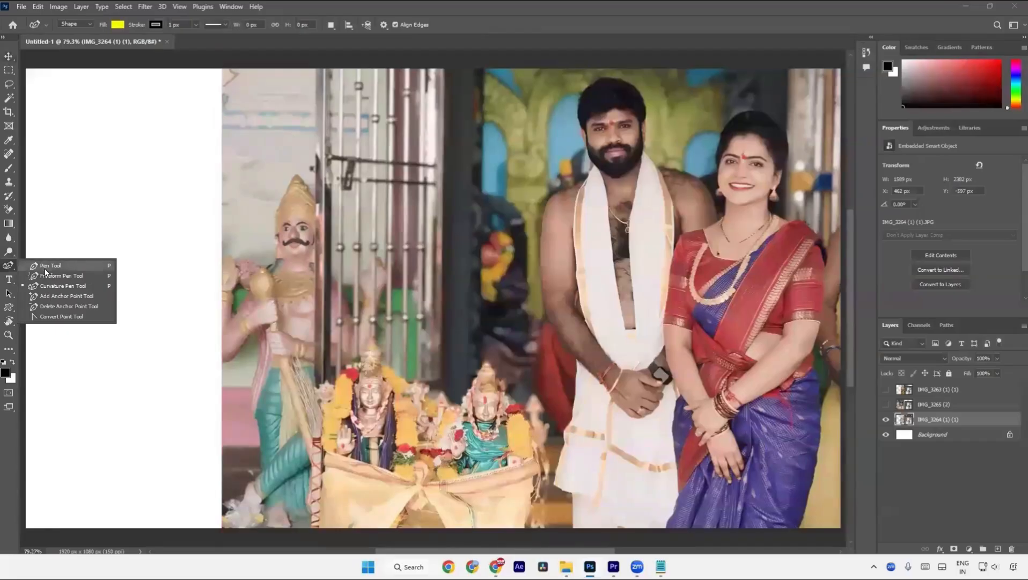
click(51, 265)
drag(523, 397, 464, 311)
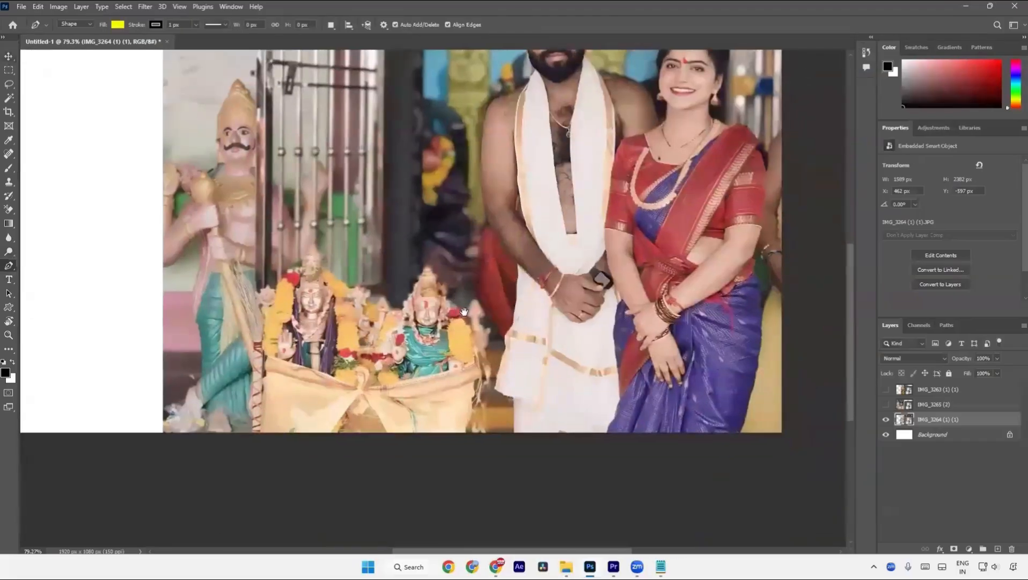
scroll(509, 435, up, 5)
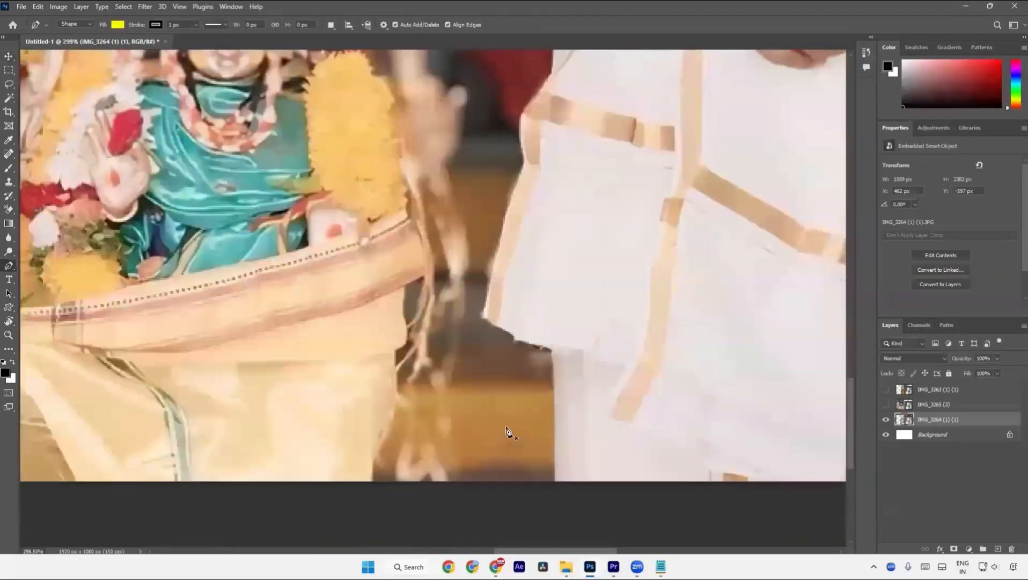
click(557, 490)
click(557, 349)
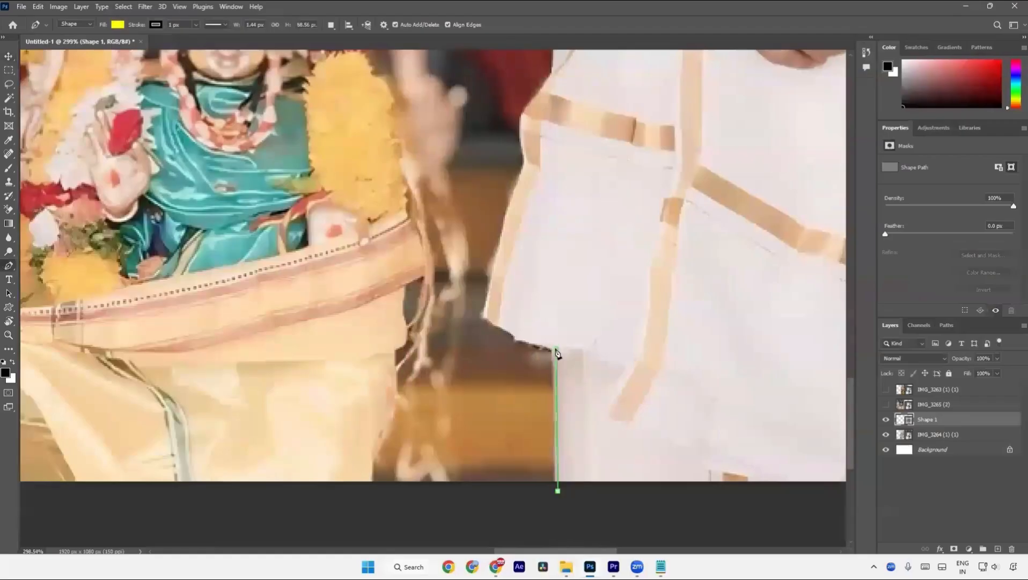
click(490, 313)
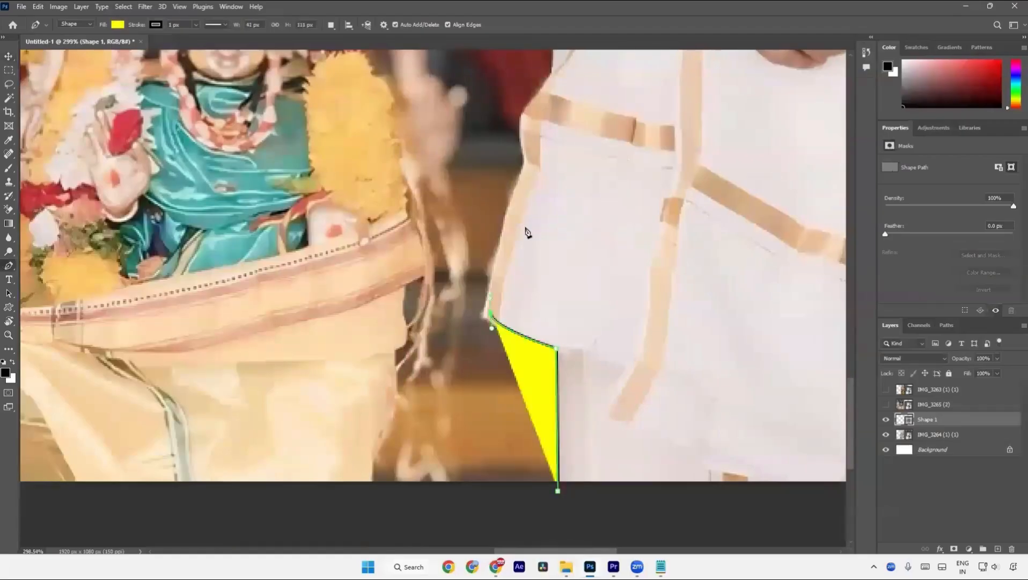
click(525, 227)
click(709, 126)
click(713, 294)
click(706, 419)
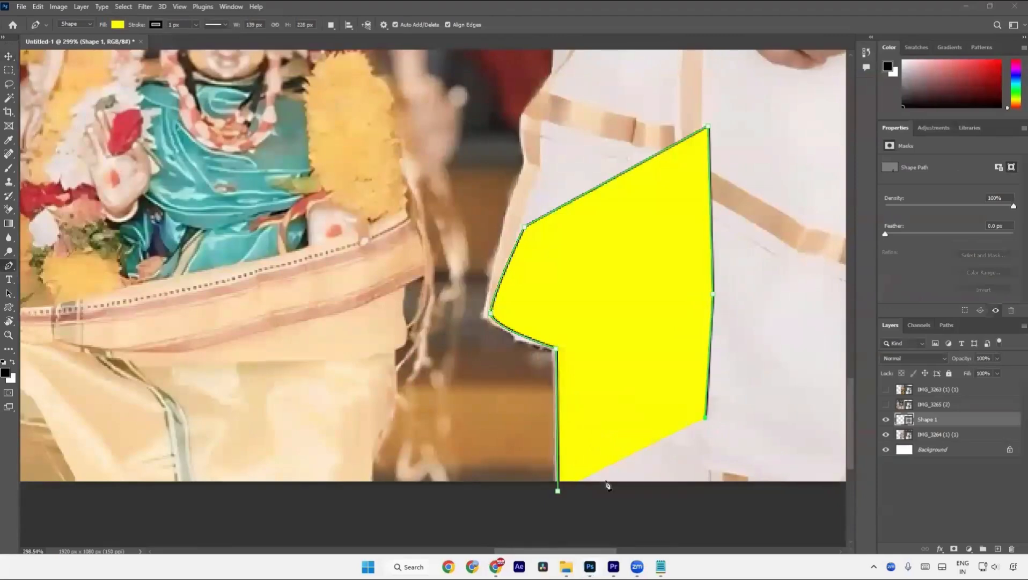
click(588, 513)
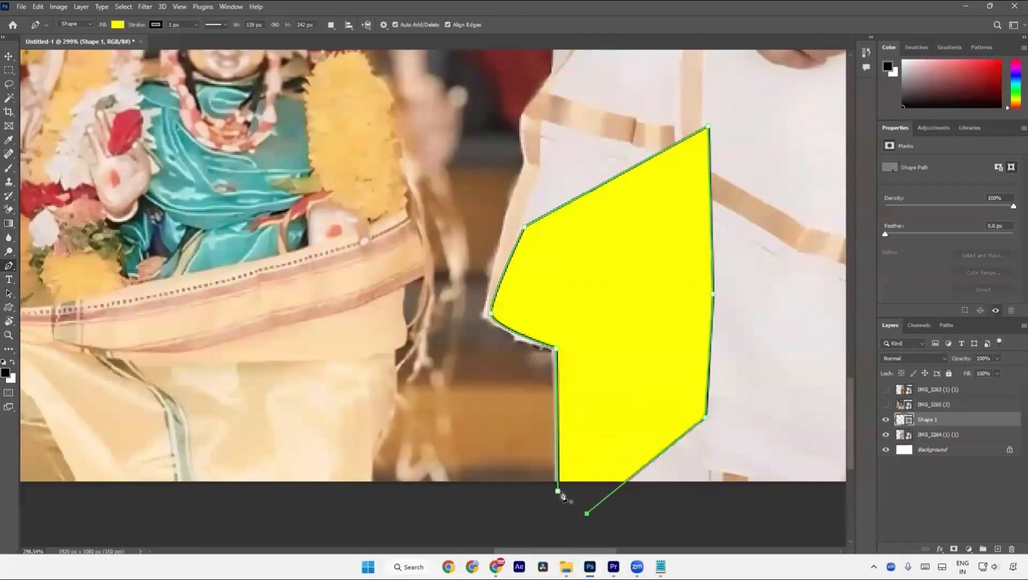
click(559, 492)
key(Delete)
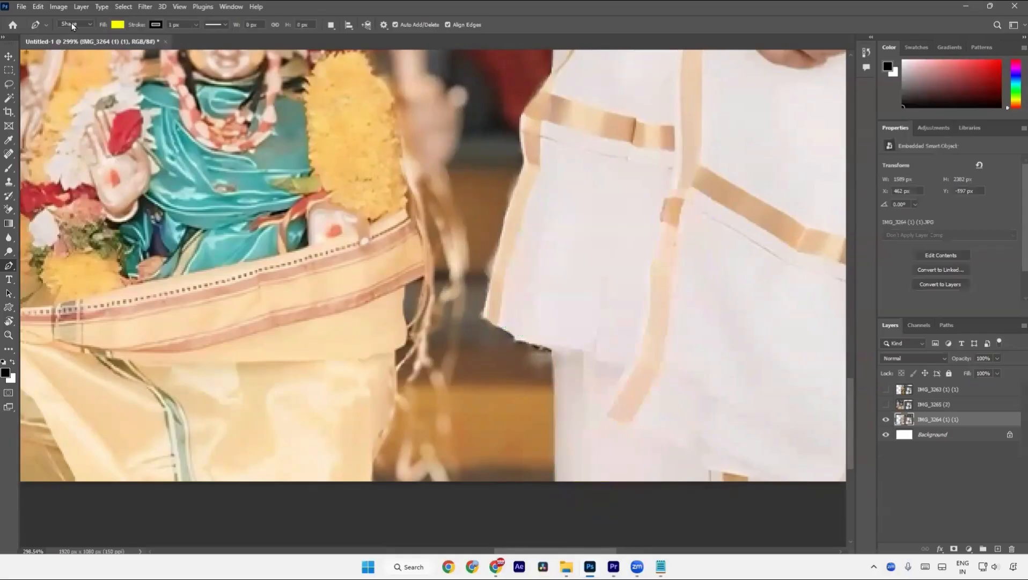
Set the Pen tool to Path mode and trace the outer edge of the man's white dhoti from below the canvas up to his forearm
right_click(9, 266)
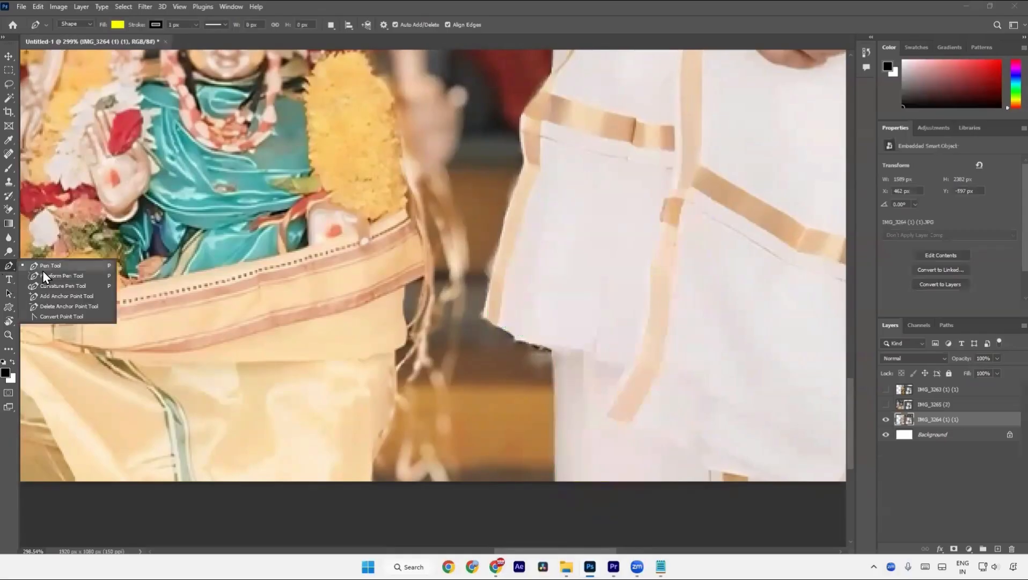
click(82, 23)
click(69, 47)
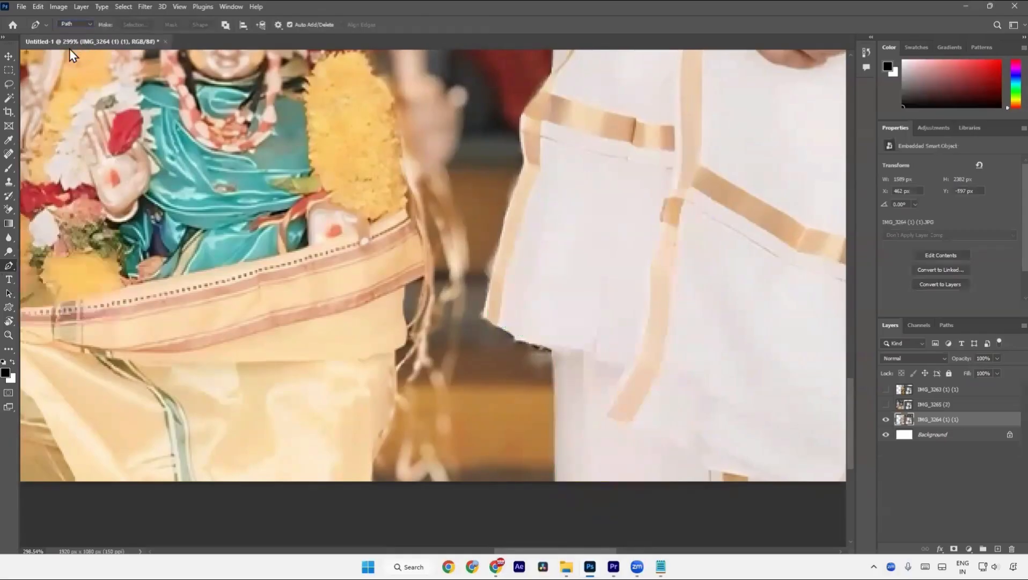
click(561, 490)
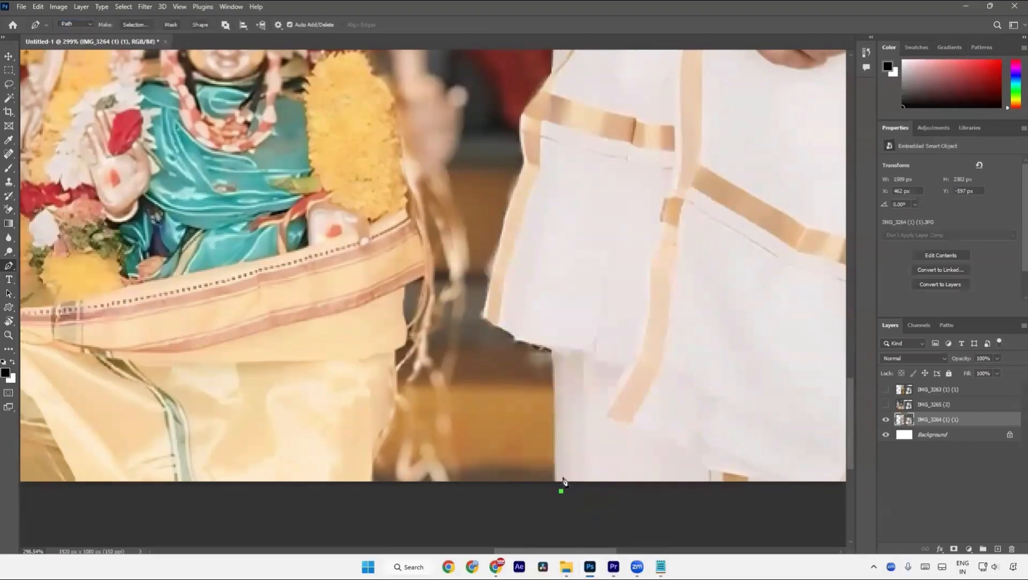
click(556, 347)
drag(492, 312, 493, 287)
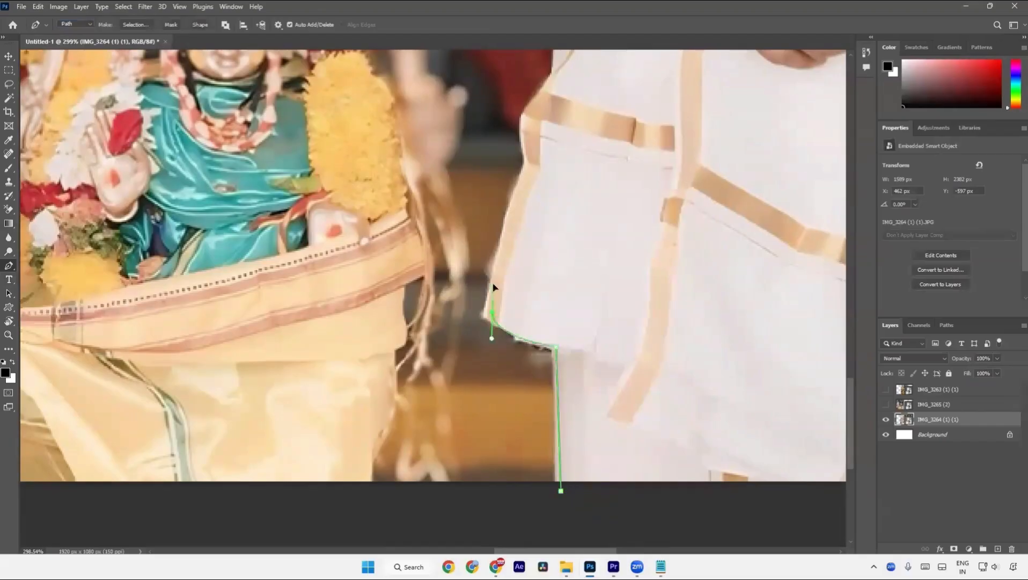
click(529, 171)
drag(539, 167, 478, 445)
drag(485, 357, 494, 339)
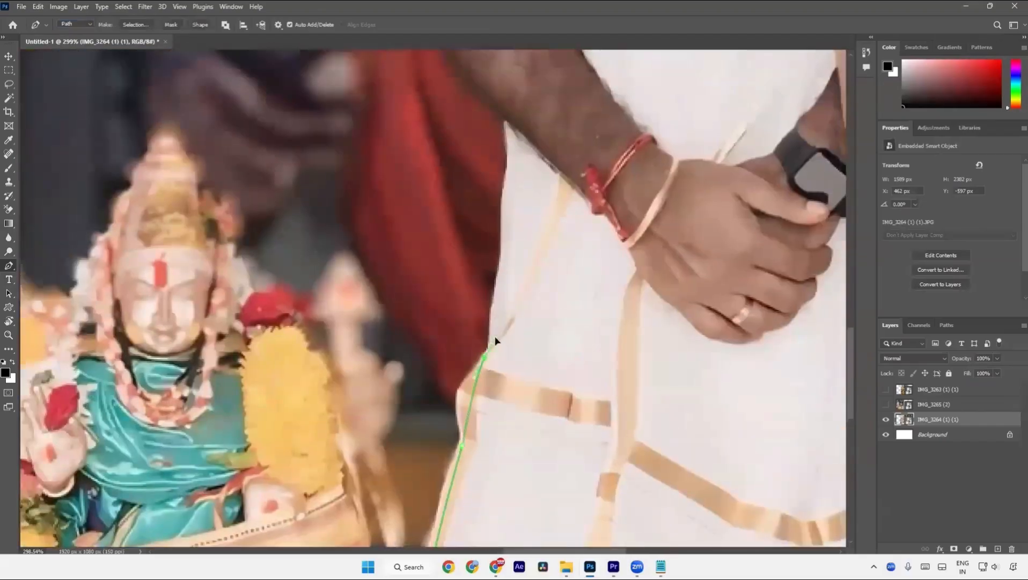
click(505, 113)
Continue the path from the man's forearm around his elbow and up his outer arm to the top of the shoulder
drag(499, 98, 516, 339)
scroll(443, 218, up, 2)
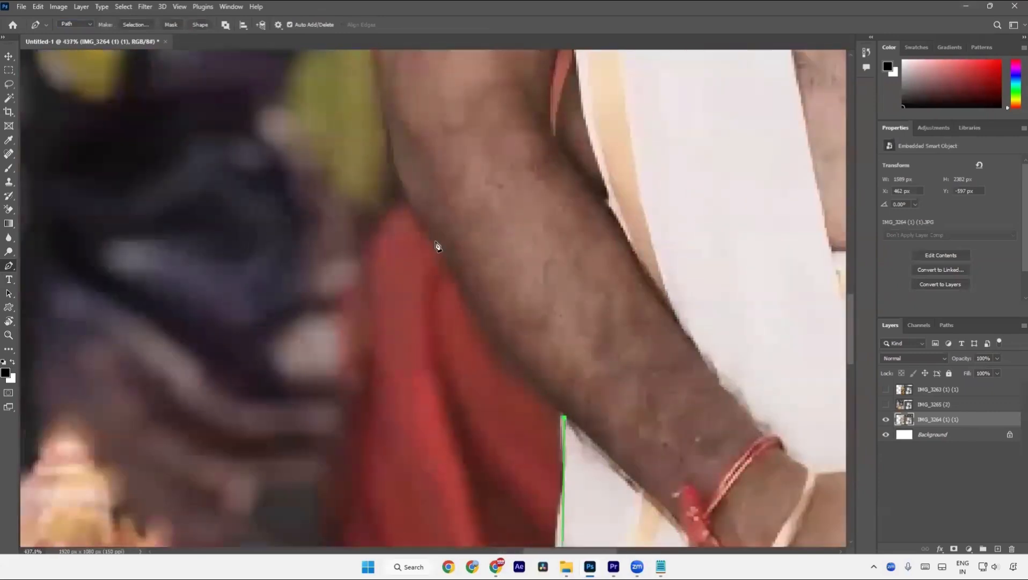
drag(419, 246, 388, 98)
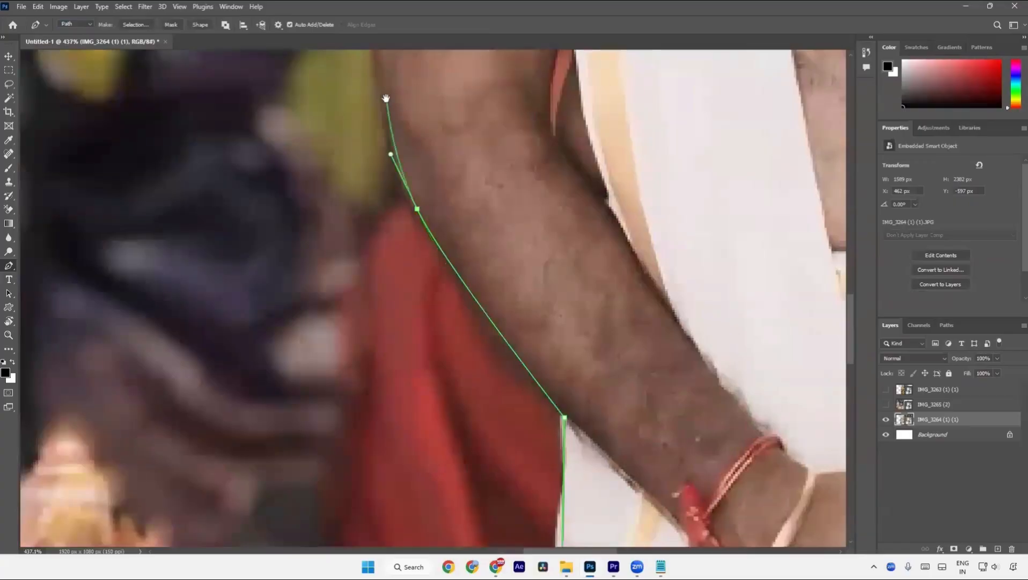
scroll(389, 81, up, 5)
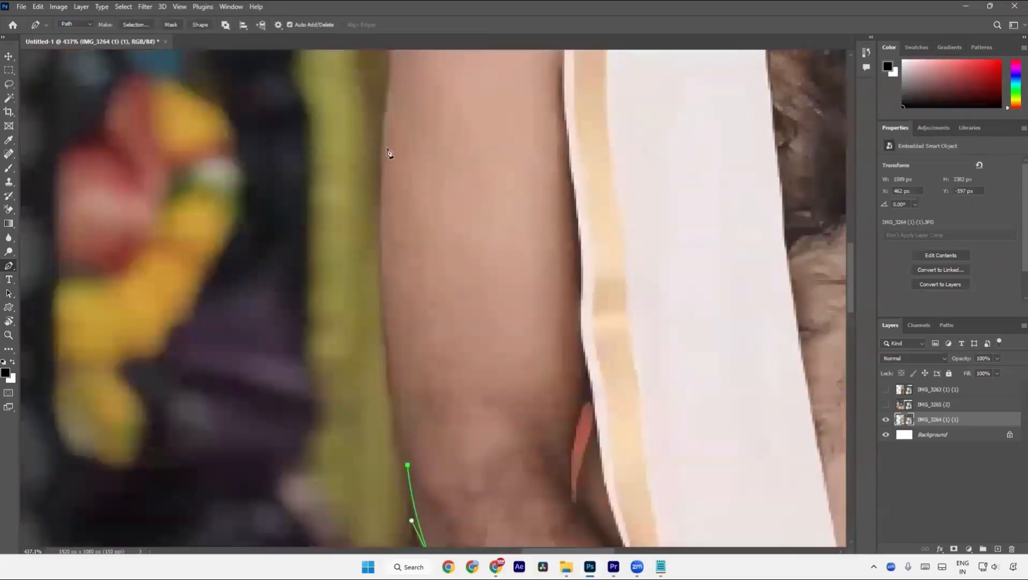
drag(383, 145, 394, 75)
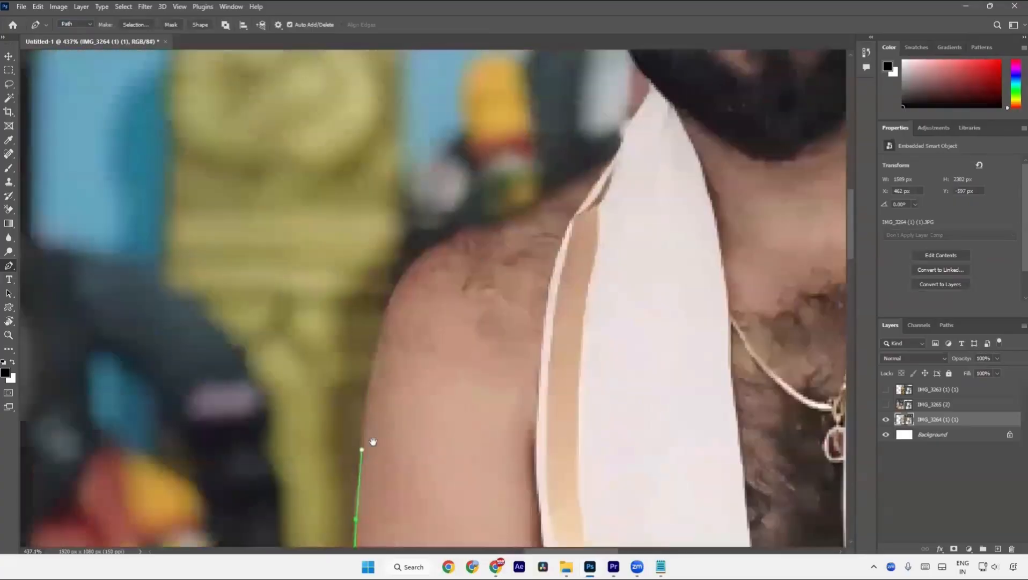
scroll(408, 161, up, 6)
drag(471, 244, 472, 242)
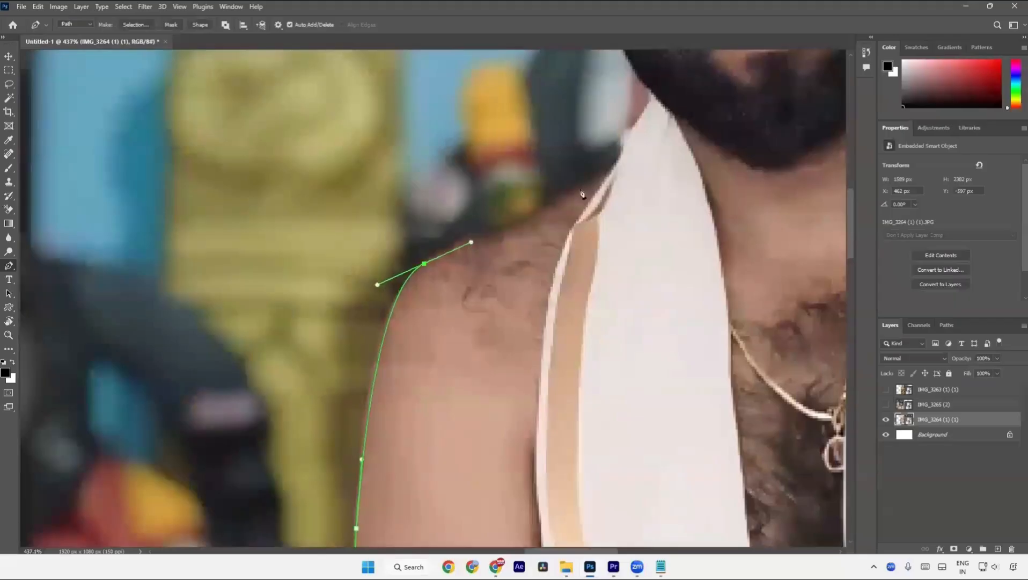
Trace the man's shoulder, the edge of the white shawl and the side of his beard up to the ear
click(588, 185)
click(616, 160)
key(ctrl+z)
click(612, 172)
drag(622, 146, 453, 311)
click(516, 335)
click(535, 302)
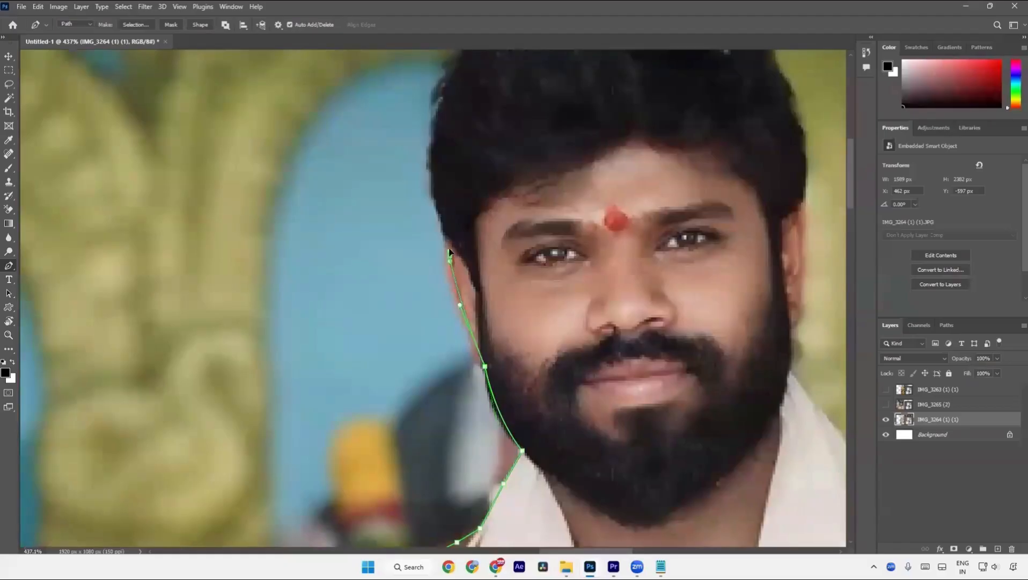
Trace a smooth curve over the man's hair from one ear across the crown to the opposite side
drag(436, 168, 401, 410)
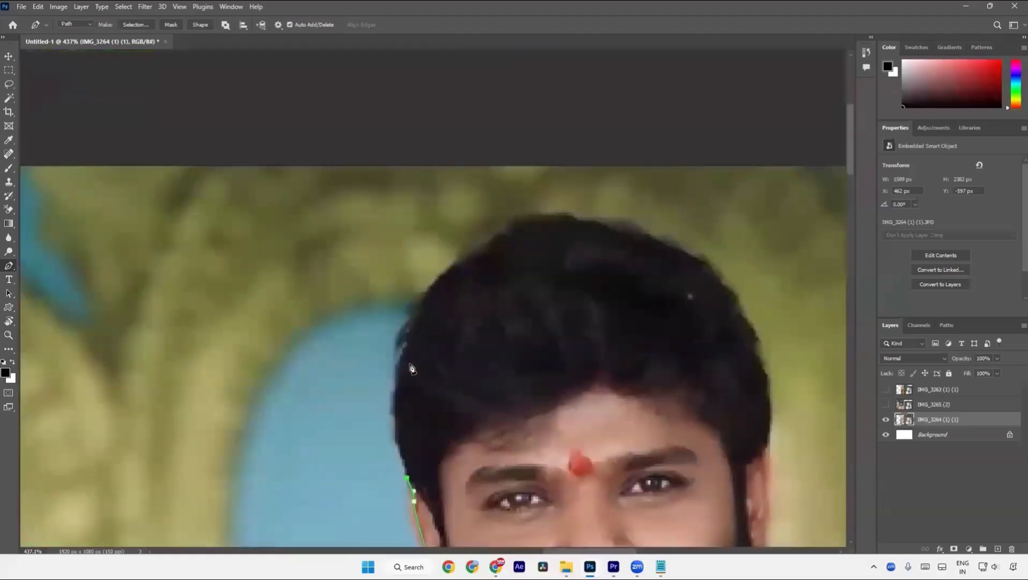
drag(411, 344, 430, 294)
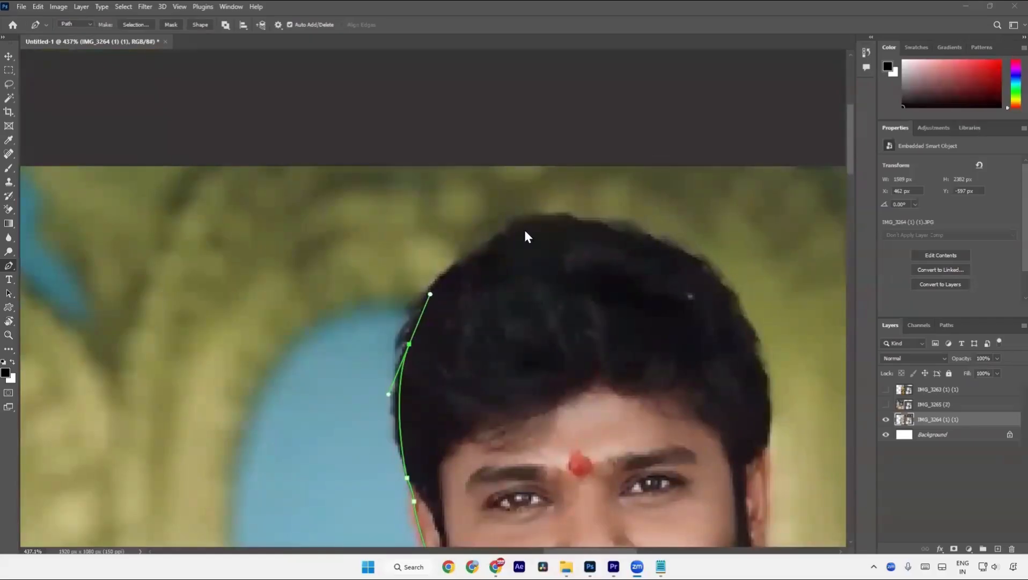
drag(549, 222, 608, 223)
drag(699, 264, 726, 290)
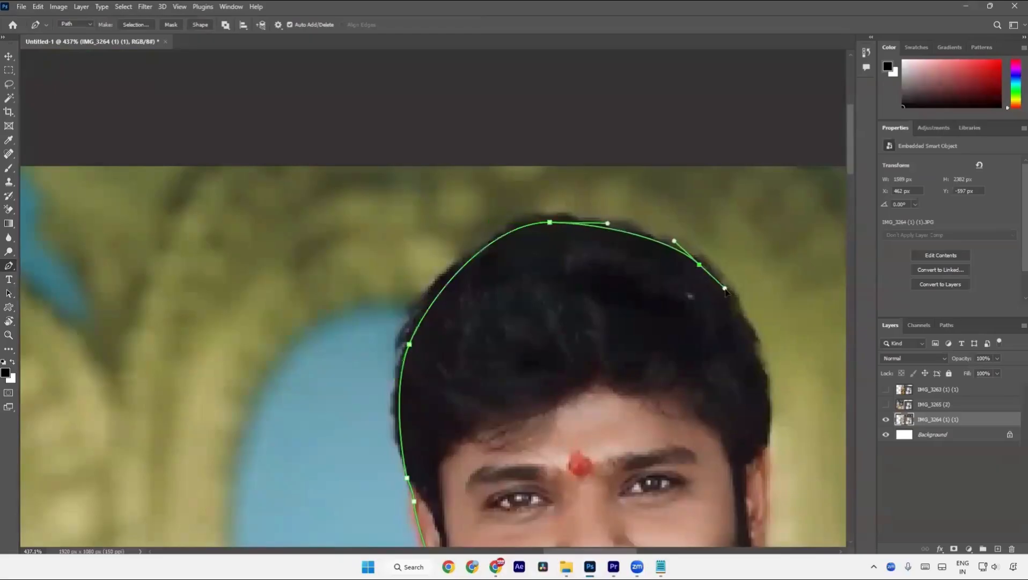
drag(767, 375, 770, 432)
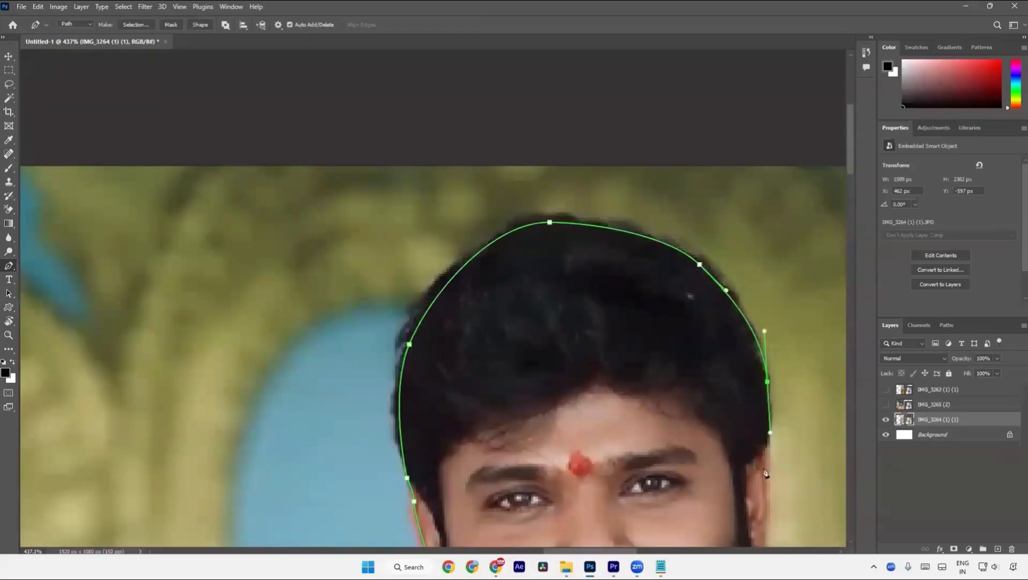
Trace down the man's ear on the woman's side and along his beard to the white shawl
click(763, 468)
drag(766, 482, 631, 204)
click(630, 263)
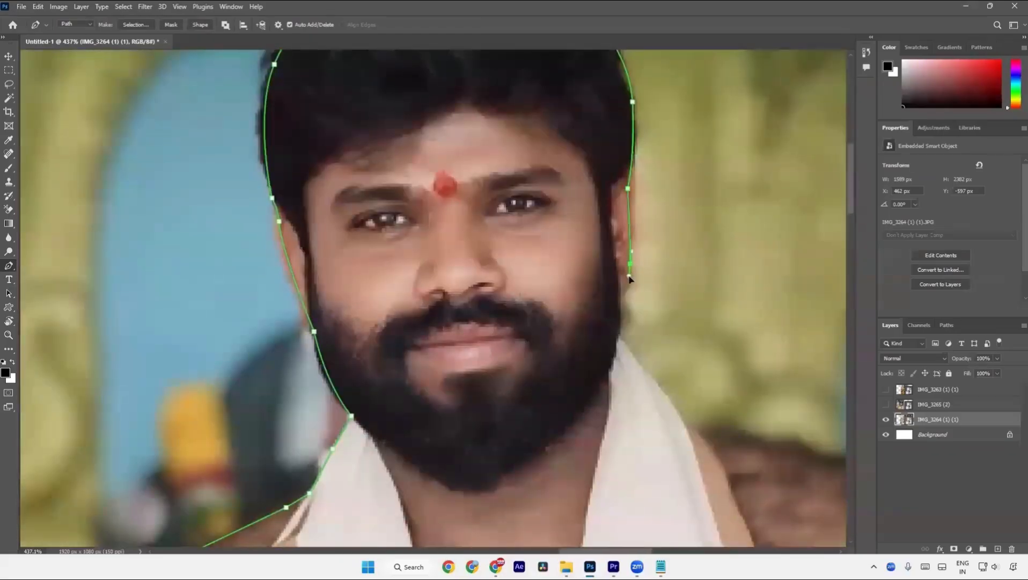
drag(623, 291, 628, 348)
Trace the shawl edge and the man's shoulder beside the woman down to where it meets her shoulder
drag(701, 466, 391, 324)
drag(516, 347, 538, 354)
drag(622, 398, 509, 248)
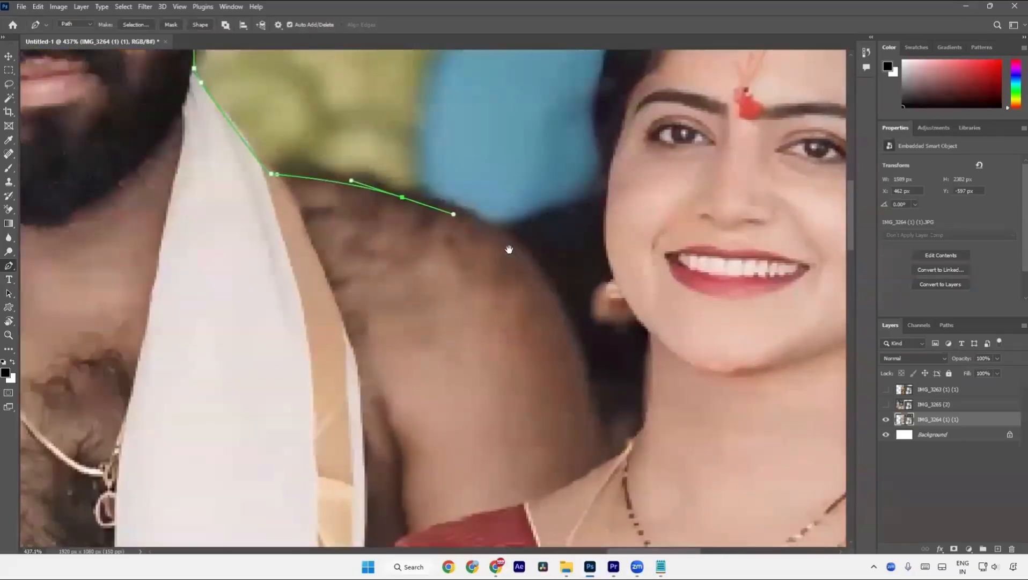
drag(543, 282, 561, 314)
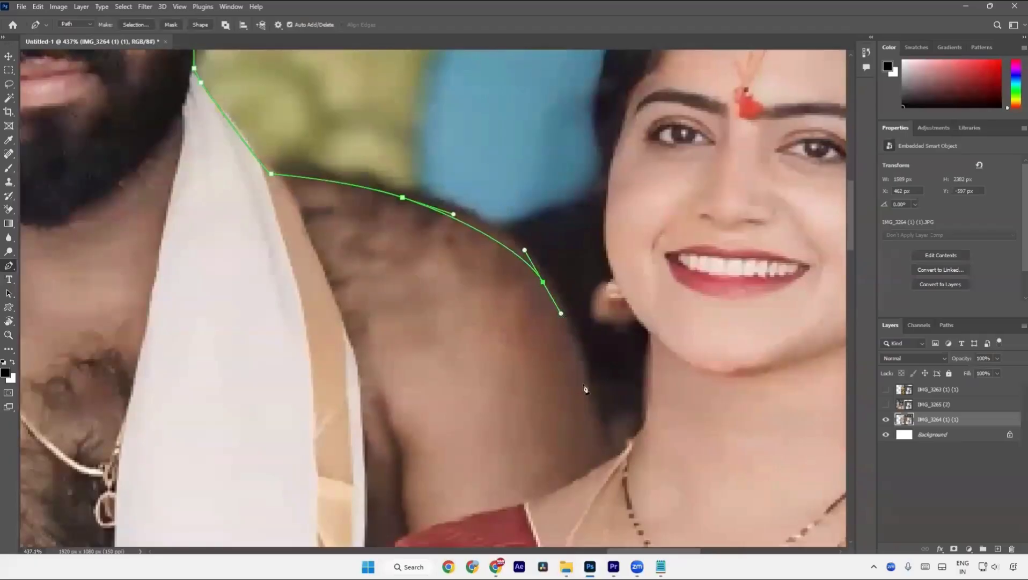
click(606, 464)
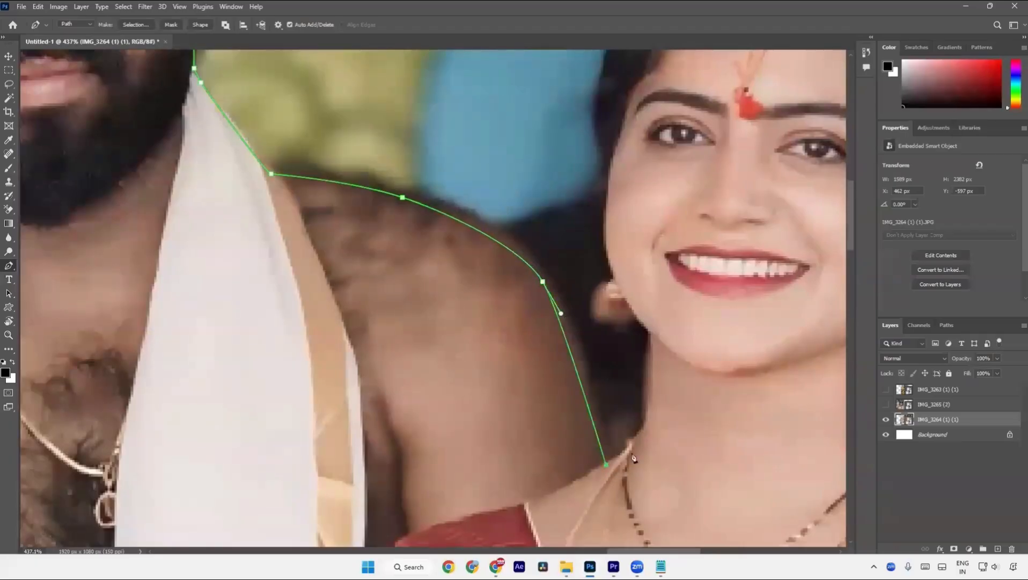
Trace the woman's neck, jaw and cheek on the man's side up to her hairline
click(639, 441)
drag(647, 414, 580, 545)
click(650, 331)
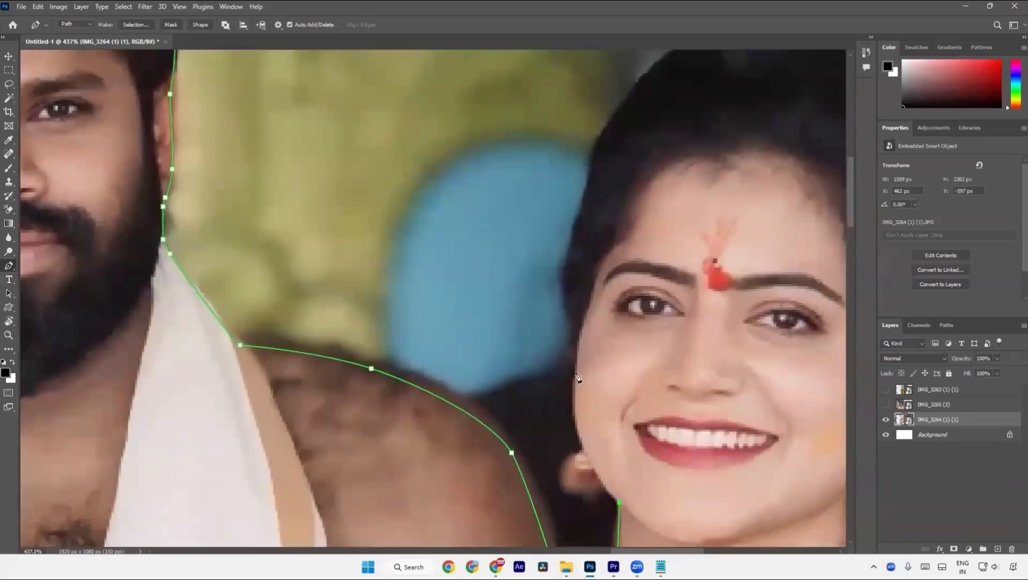
drag(574, 372, 567, 278)
drag(577, 220, 526, 305)
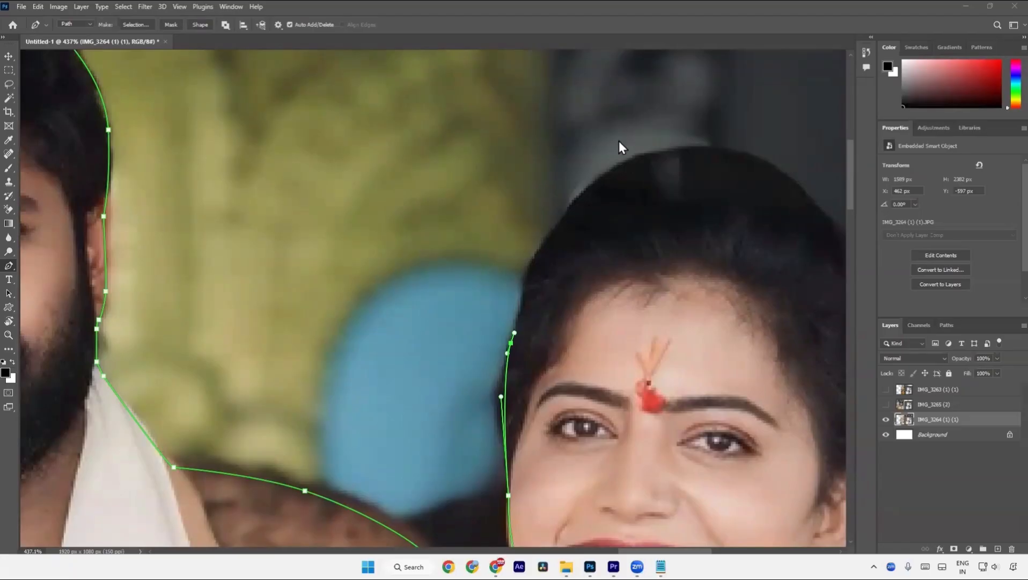
drag(515, 337, 374, 370)
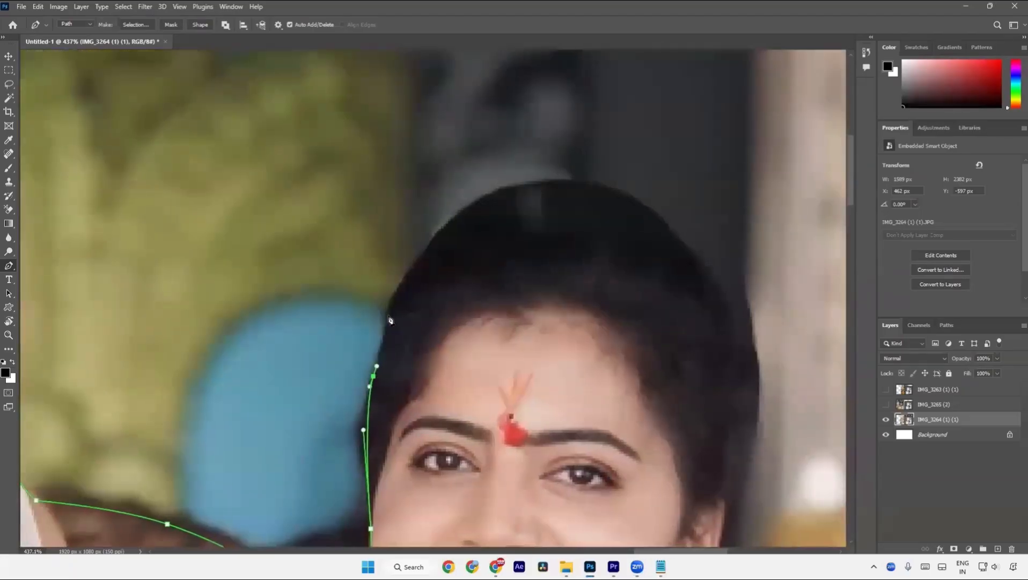
Trace a curve over the top of the woman's hair and down to her outer ear
drag(388, 315, 394, 296)
drag(493, 196, 539, 179)
drag(662, 221, 679, 241)
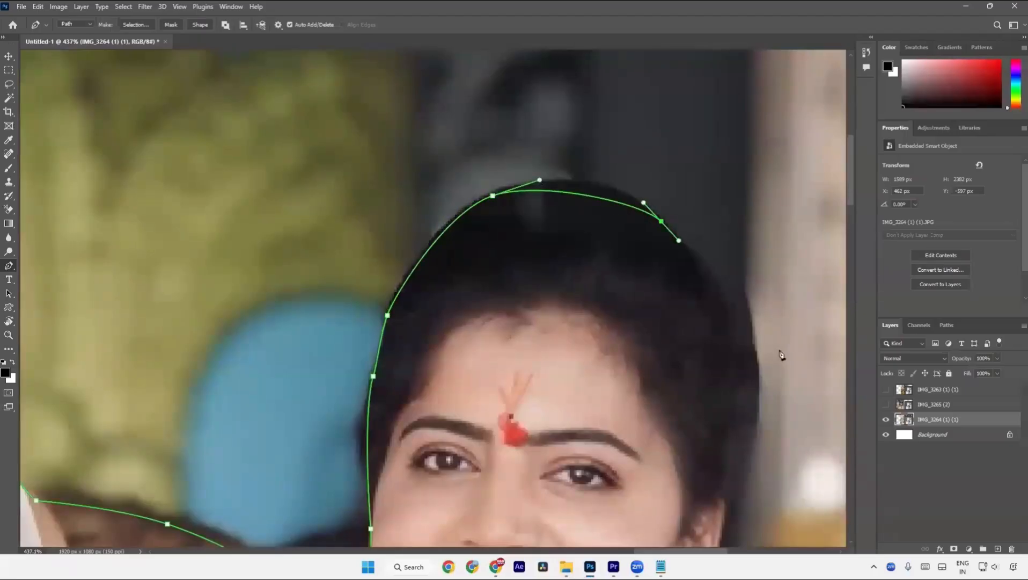
scroll(674, 373, down, 1)
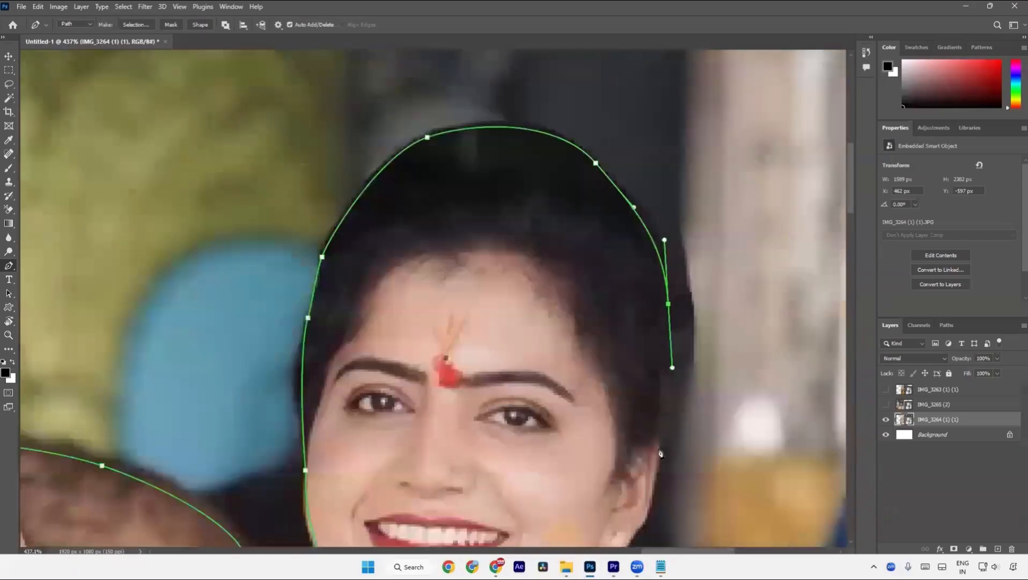
scroll(642, 423, down, 3)
Trace the woman's outer ear and loop the path around the hanging earring back to the jaw
click(620, 347)
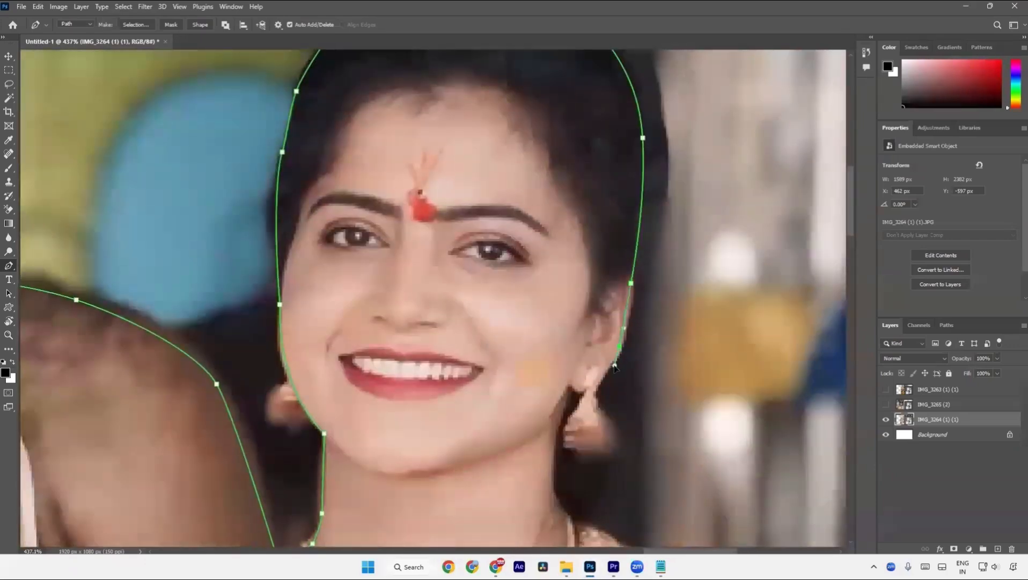
click(612, 366)
click(599, 381)
click(594, 390)
drag(578, 450, 578, 403)
key(ctrl+z)
click(582, 393)
click(570, 388)
Trace down the outer side of the woman's neck and across her saree-covered shoulder to the sleeve
drag(554, 464, 439, 319)
key(ctrl+z)
click(489, 355)
click(531, 371)
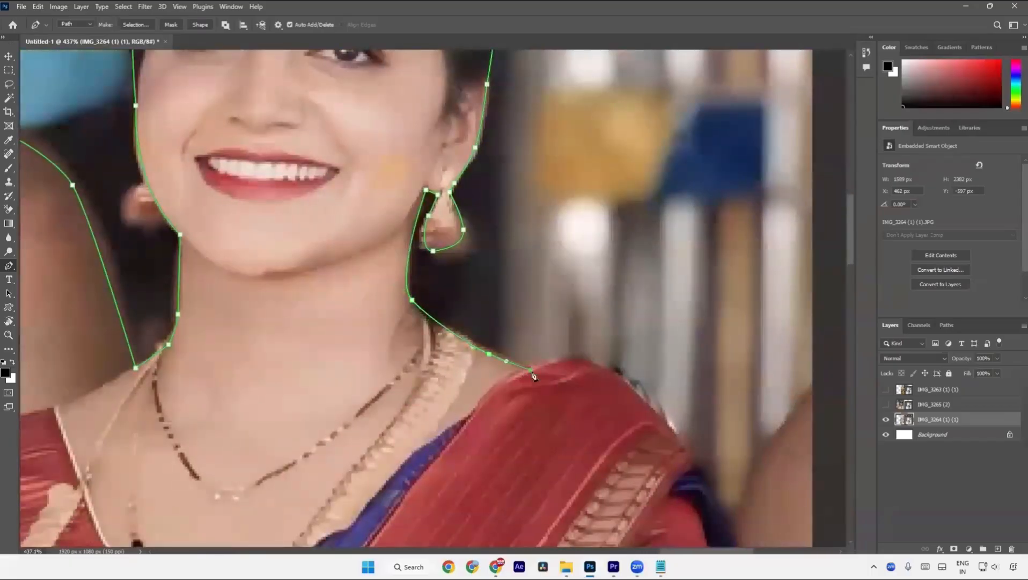
drag(628, 396, 636, 404)
drag(651, 421, 537, 330)
click(558, 345)
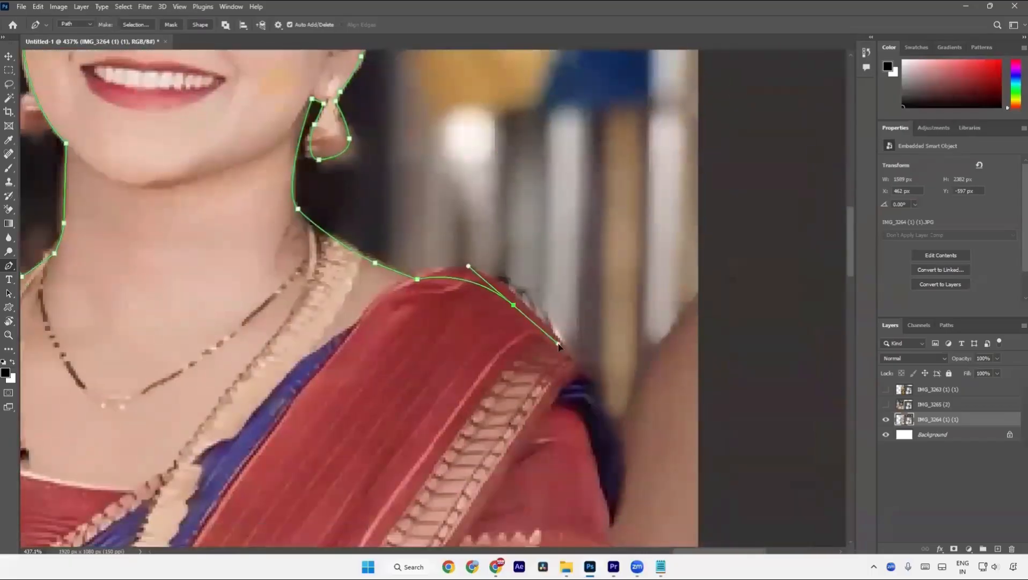
click(580, 379)
Trace the outer edge of the blue drape and the woman's red sleeve down to the lower sleeve border
drag(600, 520, 560, 280)
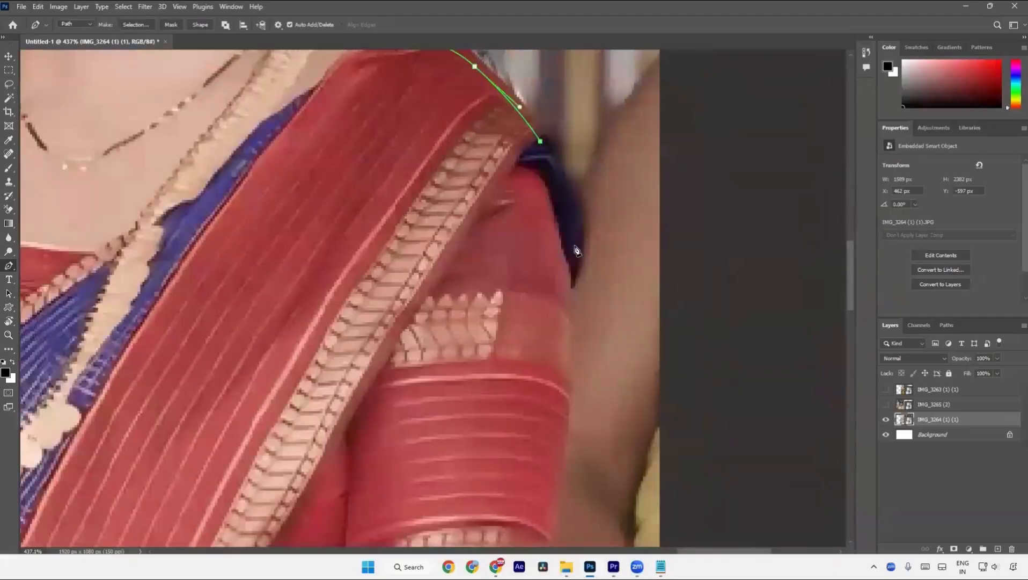
drag(575, 247, 569, 310)
click(567, 345)
drag(566, 491, 562, 355)
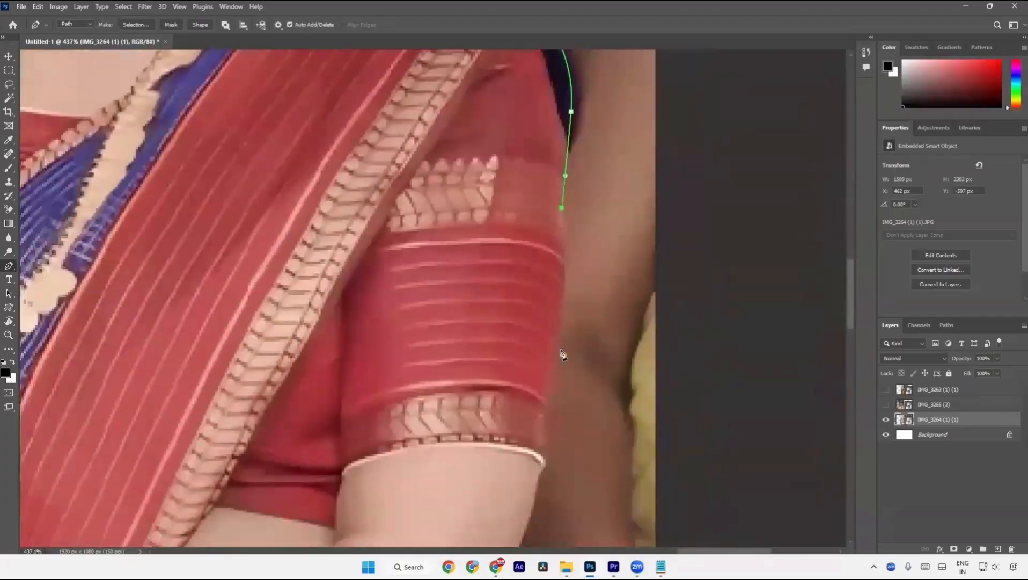
click(551, 374)
drag(551, 420, 561, 316)
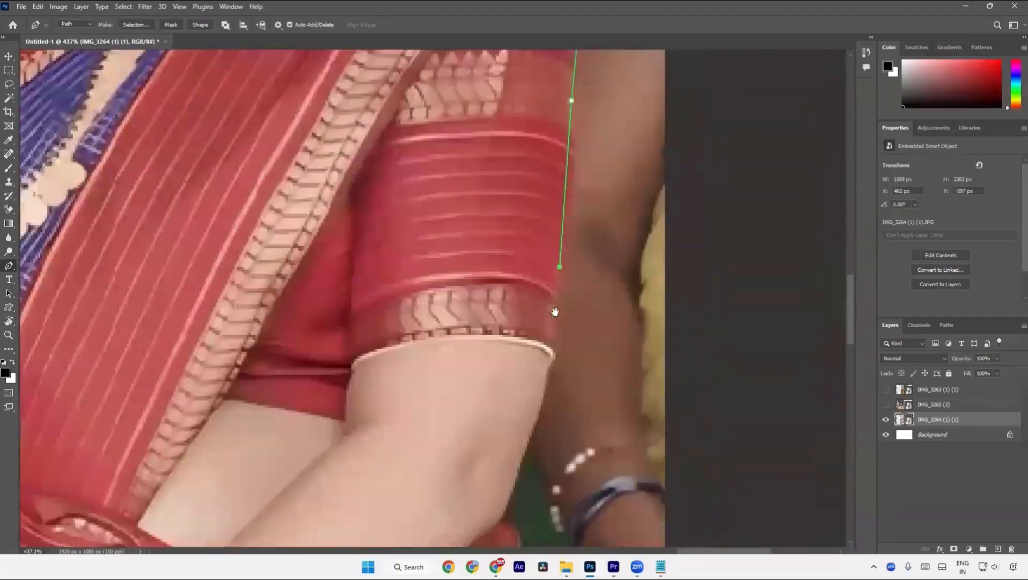
Trace past the sleeve hem and along the woman's bare outer arm to her elbow
click(550, 366)
click(541, 398)
drag(541, 398, 532, 325)
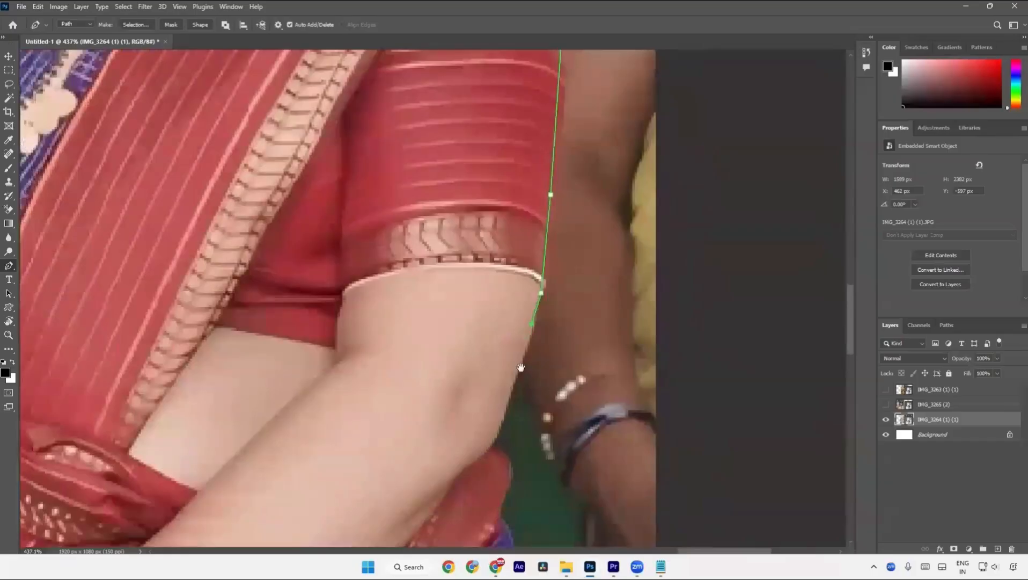
click(508, 401)
click(493, 439)
Trace the outer edge of the blue saree from the woman's elbow down to just below the canvas
scroll(493, 448, down, 10)
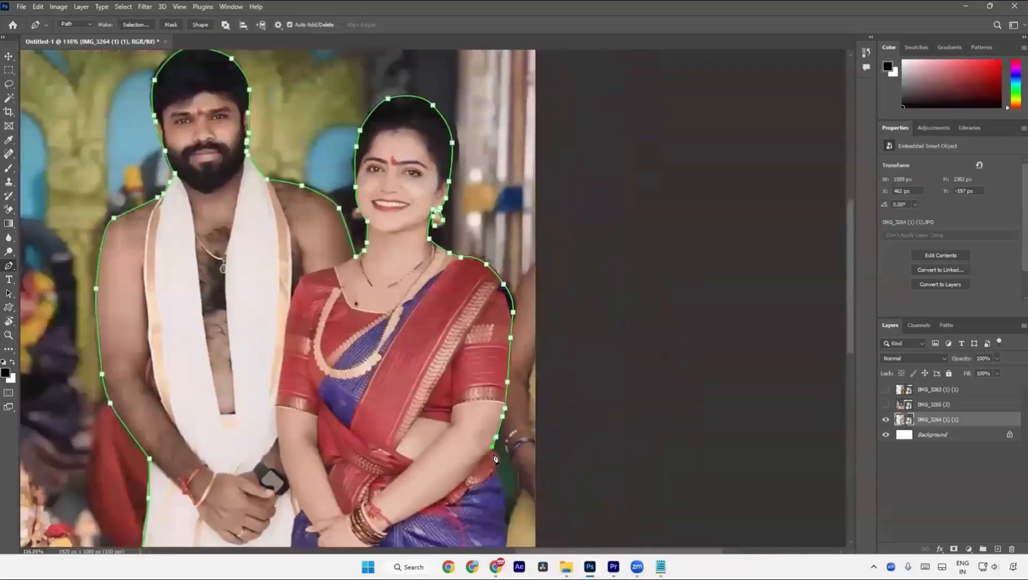
drag(497, 480, 493, 377)
scroll(503, 444, up, 5)
scroll(491, 379, up, 7)
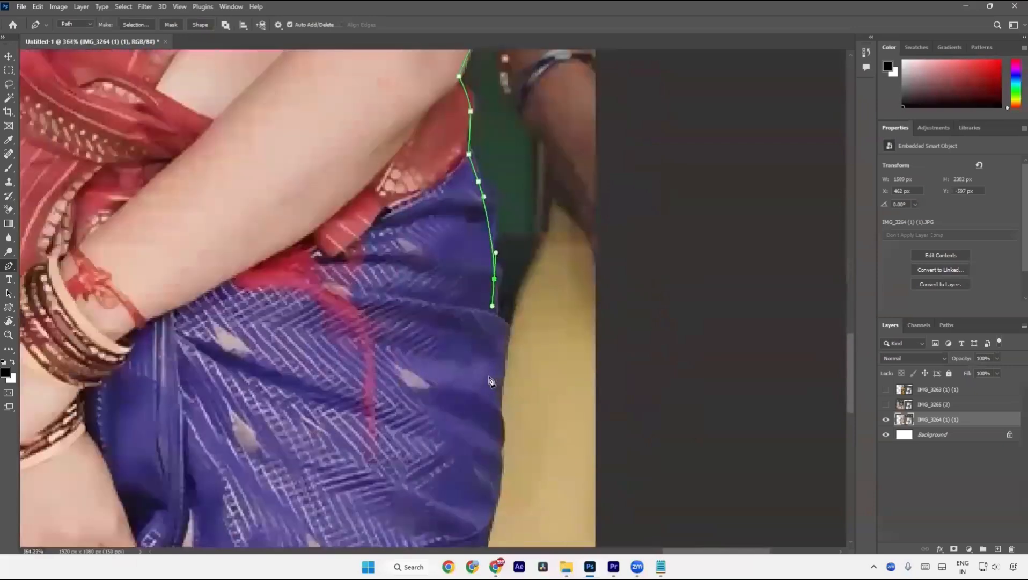
drag(500, 424, 449, 372)
drag(448, 371, 455, 219)
click(445, 304)
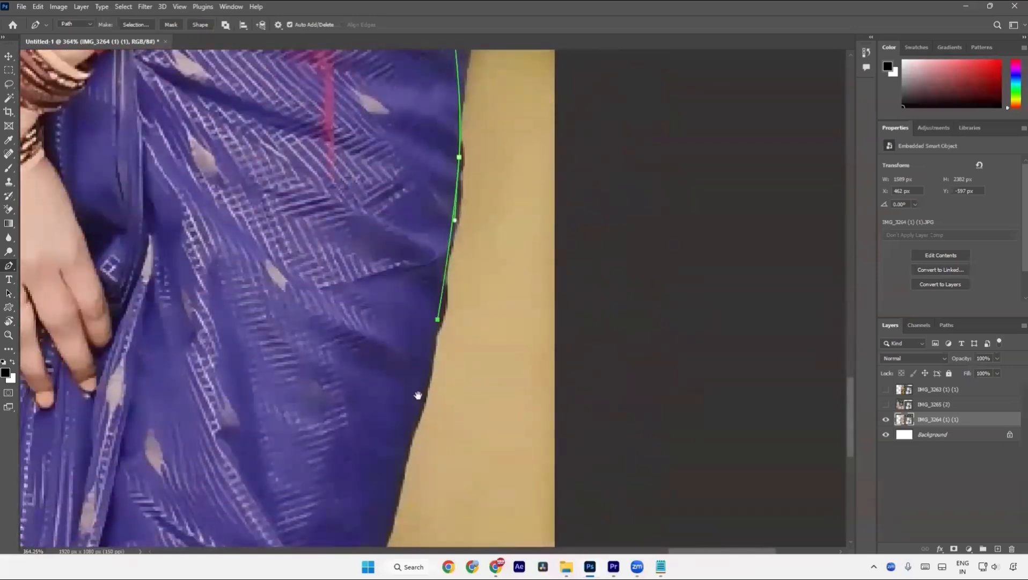
drag(418, 395, 443, 202)
click(417, 316)
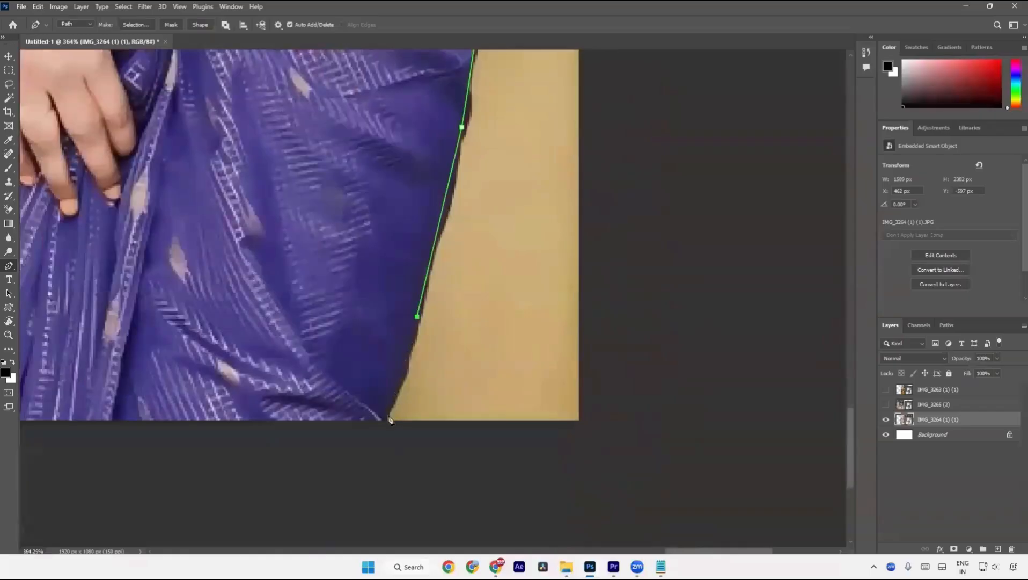
drag(378, 429, 361, 457)
Close the path below the canvas by joining it to its starting anchor beneath the man's dhoti
scroll(303, 439, down, 1)
scroll(304, 439, down, 8)
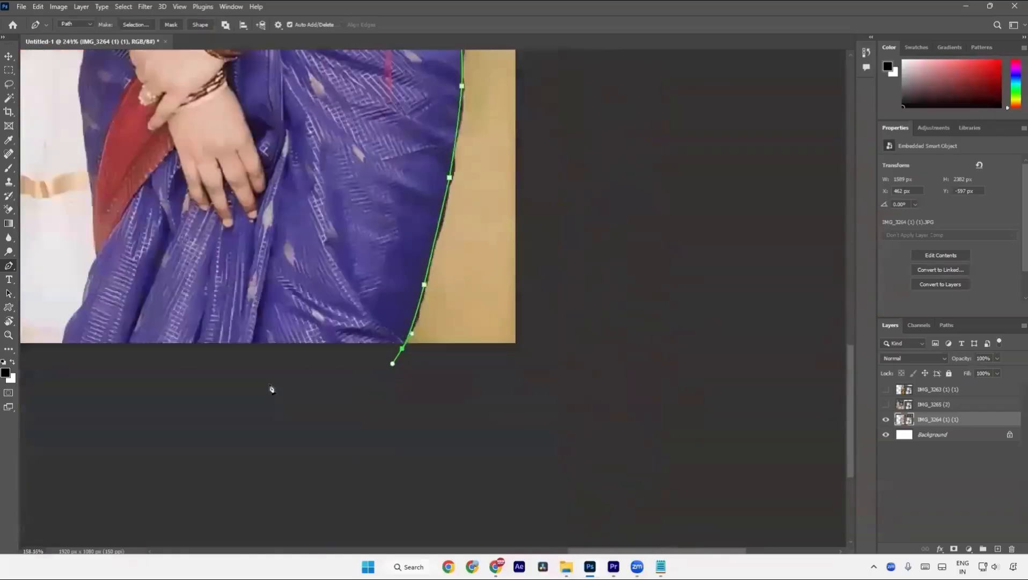
drag(218, 343, 292, 352)
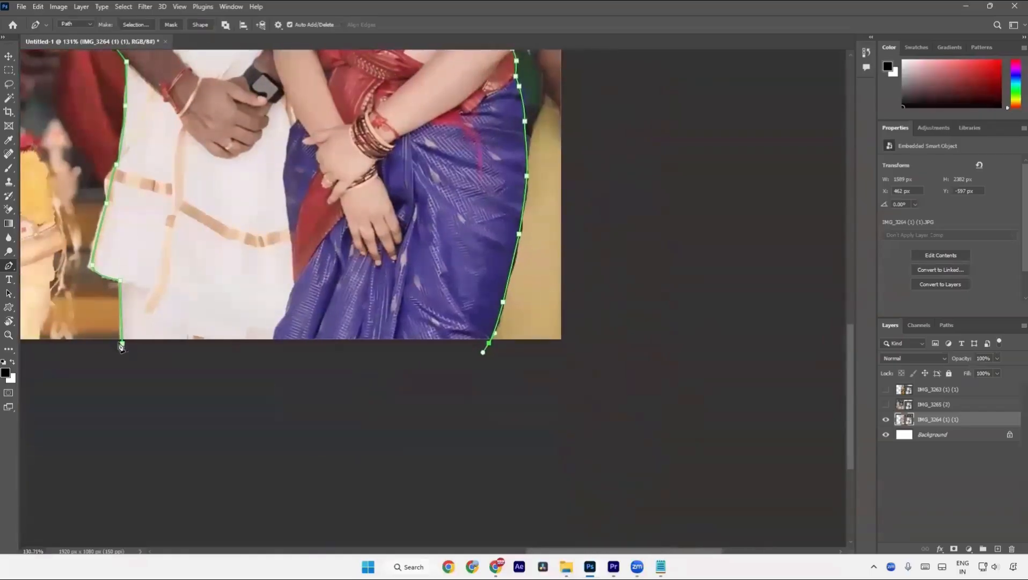
click(123, 343)
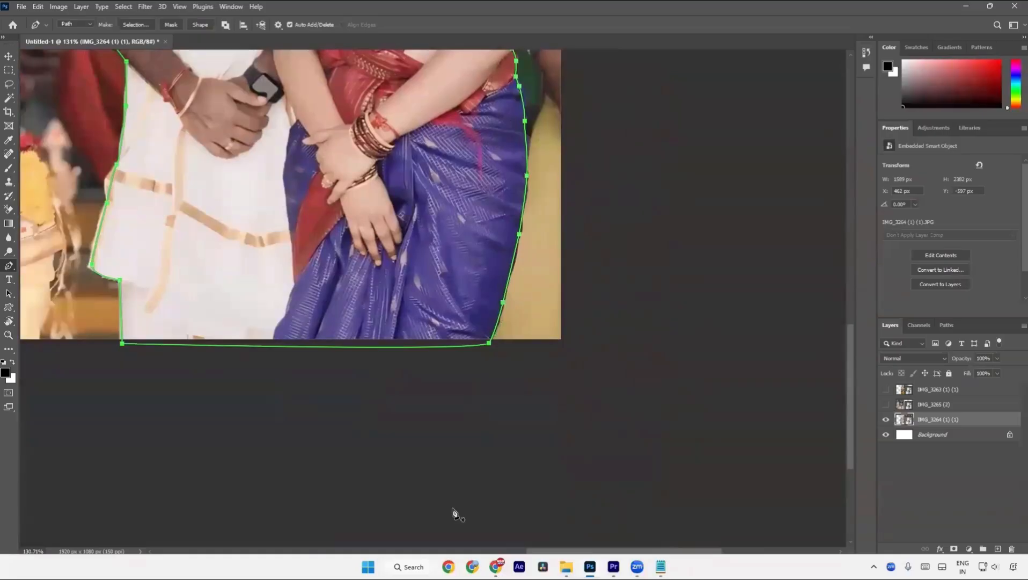
Convert the closed path around the couple into a selection and float the Layers panel beside the canvas
scroll(572, 236, down, 5)
key(ctrl+Return)
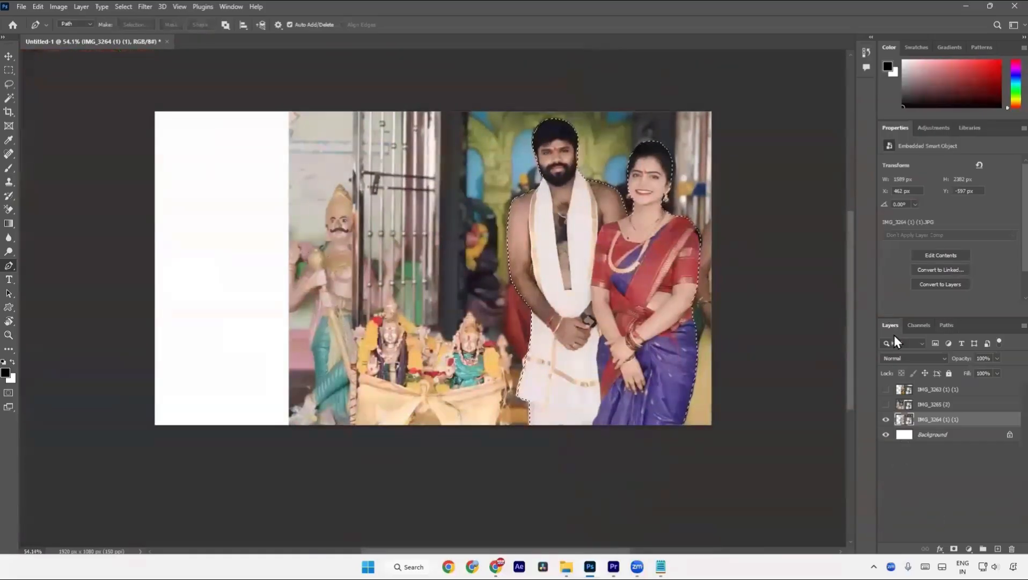
drag(891, 325, 745, 168)
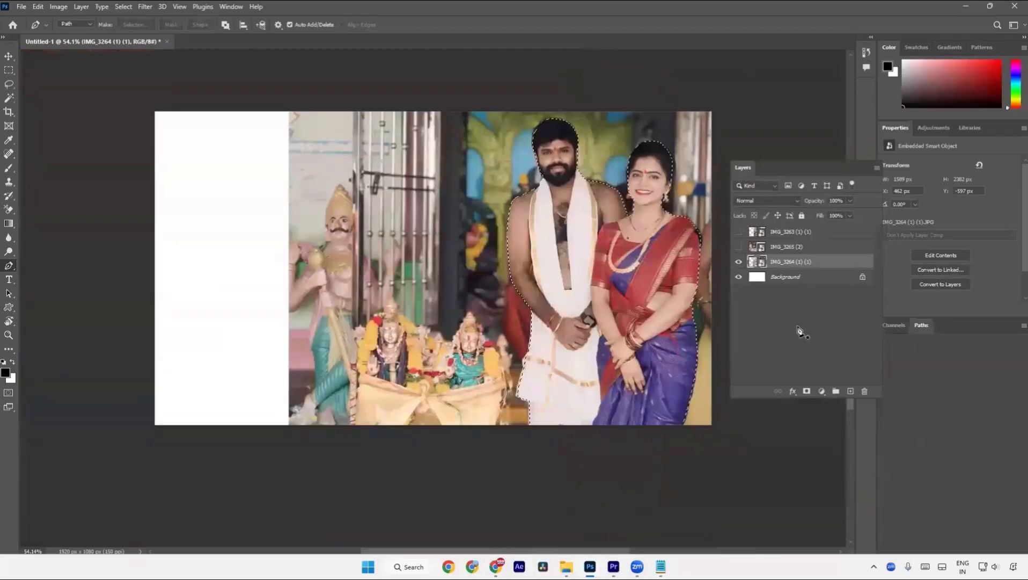
Mask the standing-couple photo layer with the active selection so only the couple stays visible
click(779, 350)
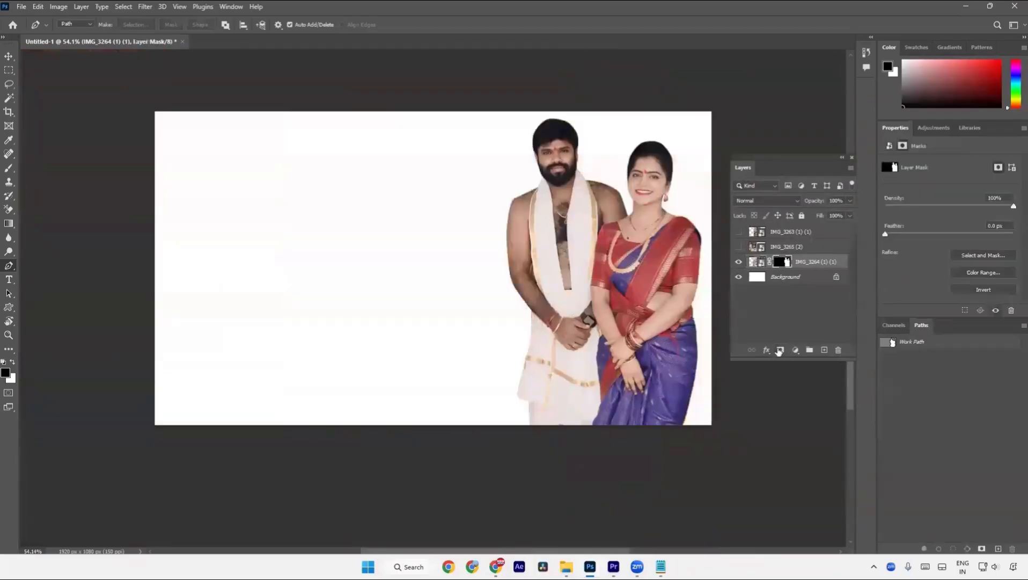
key(v)
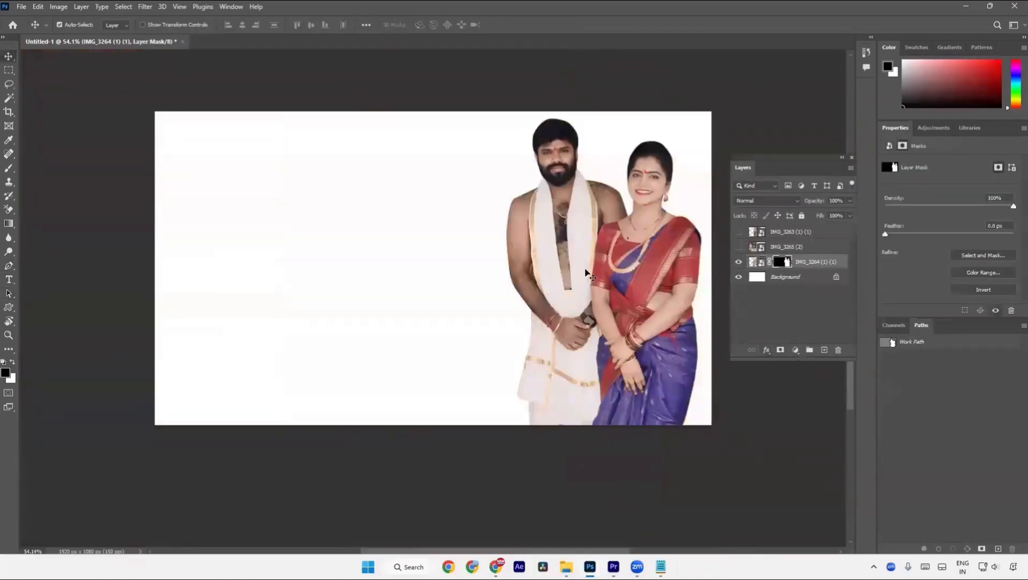
Place the deity idols photo IMG_3263 (1) (1) from the project folder into the thumbnail document and show the rulers
key(alt+Tab)
key(alt+Tab)
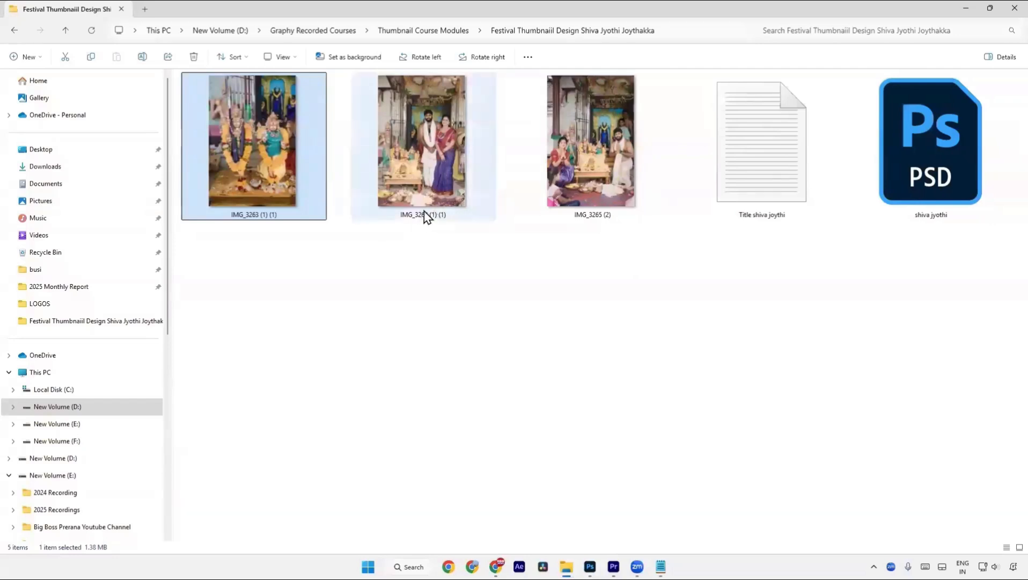
drag(301, 199, 213, 373)
key(alt+Tab)
key(Return)
key(ctrl+r)
key(ctrl+t)
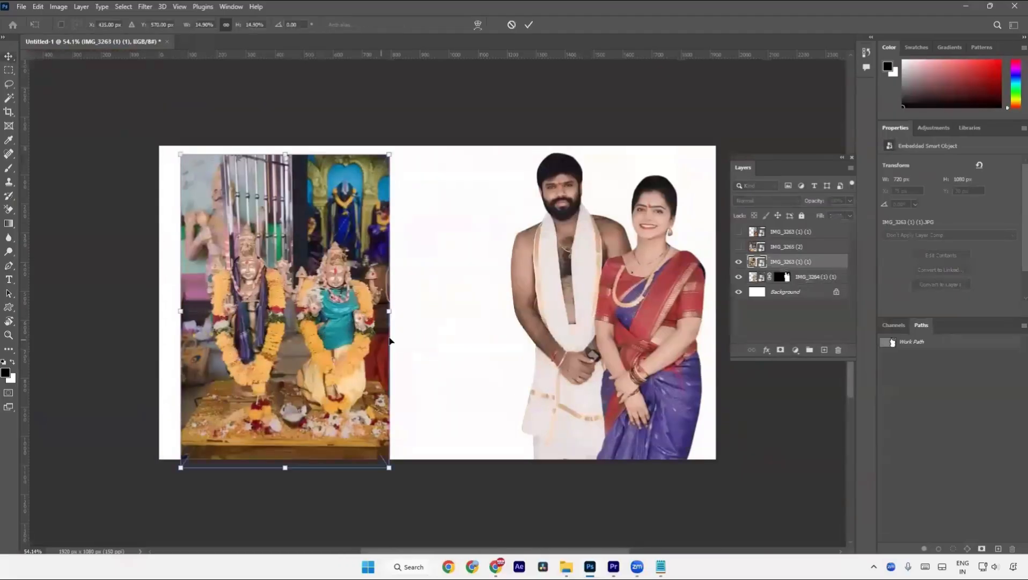
Scale the idols photo to about 14.44% and position it near the canvas's lower-left corner
drag(390, 311, 355, 353)
key(ctrl+z)
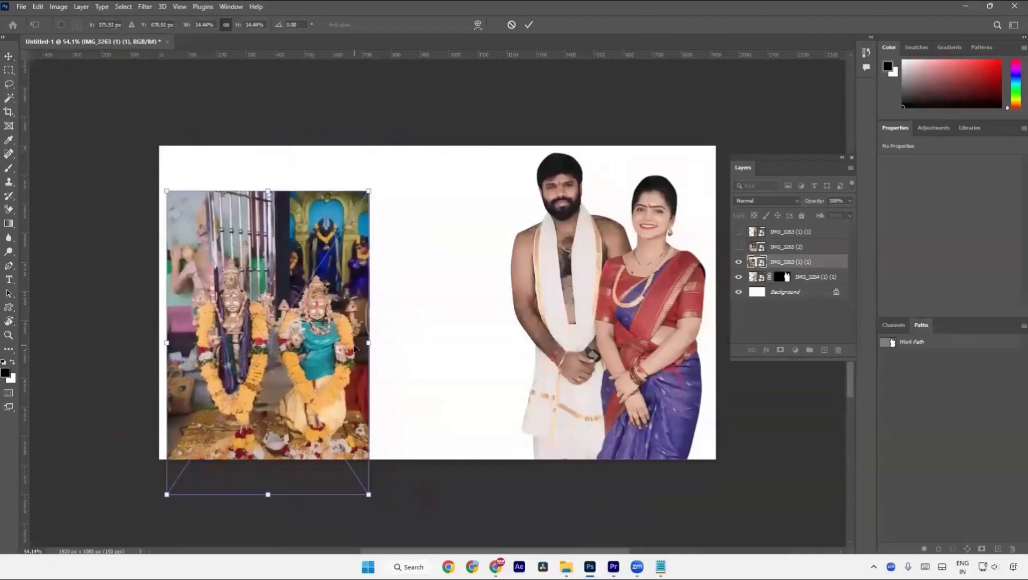
key(Return)
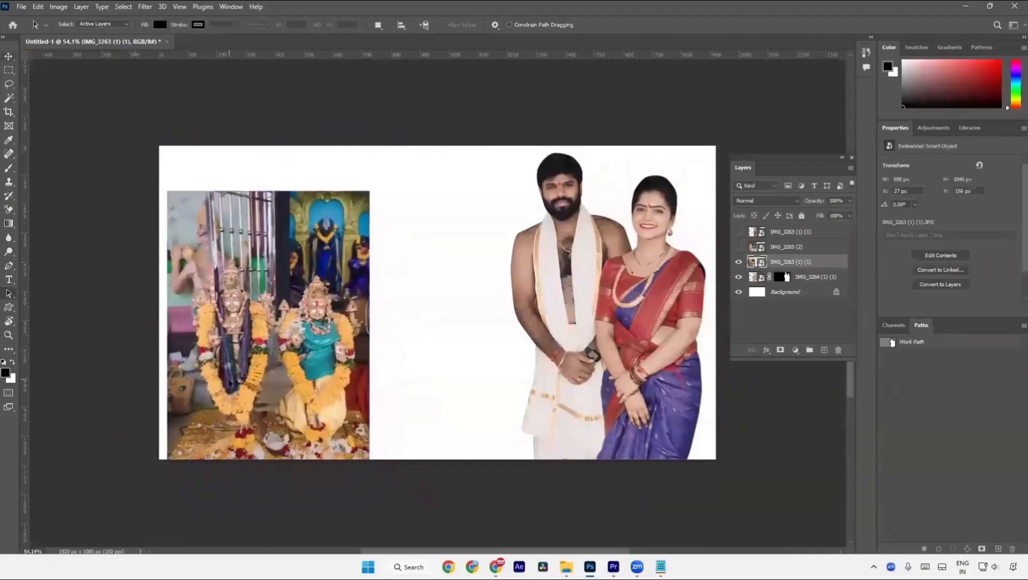
Try to cut out the garlanded idols from their photo with a Quick Selection and a layer mask
key(p)
scroll(231, 417, up, 12)
drag(234, 414, 400, 317)
scroll(377, 360, down, 5)
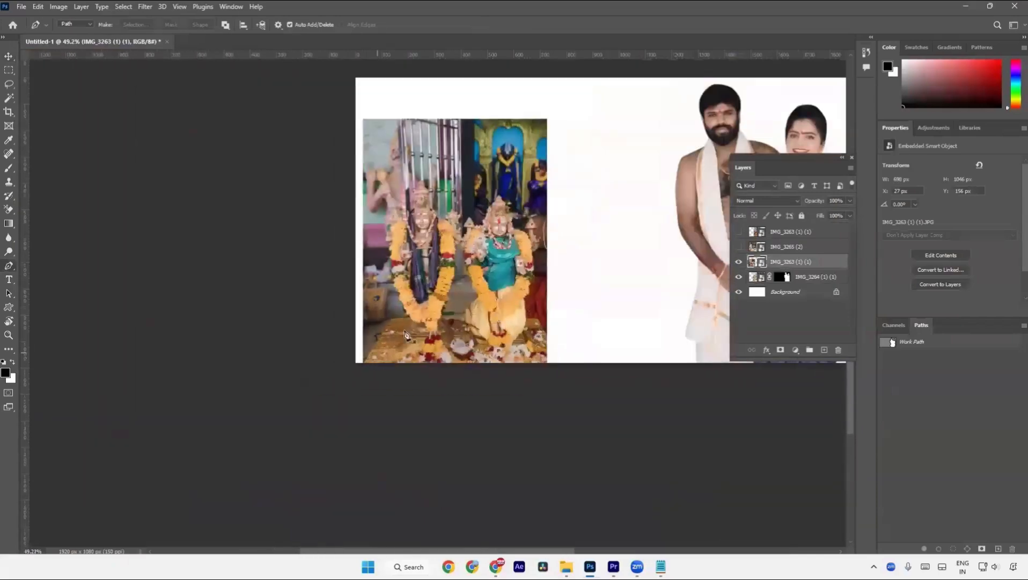
key(w)
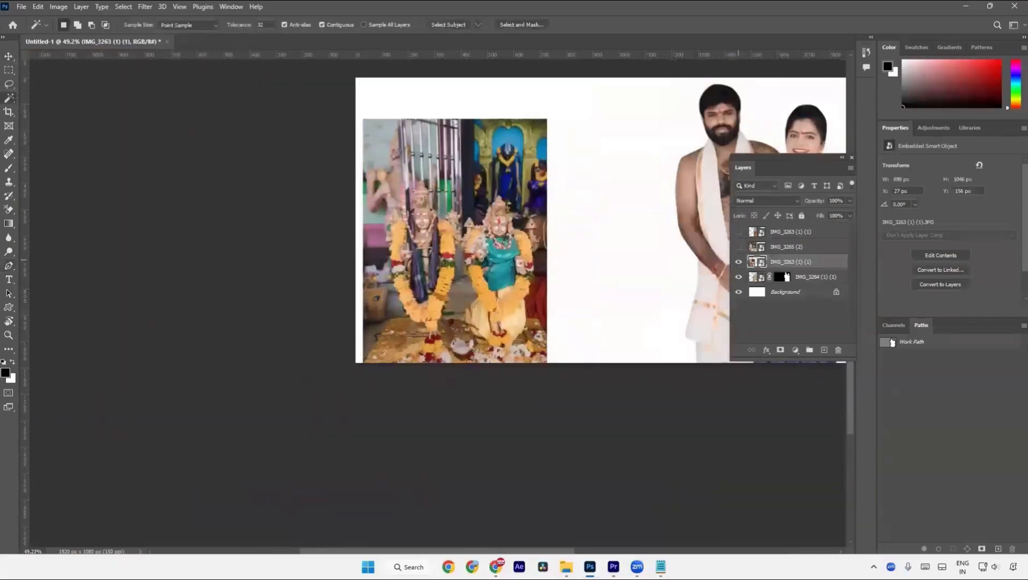
right_click(8, 98)
click(54, 107)
drag(319, 159, 139, 198)
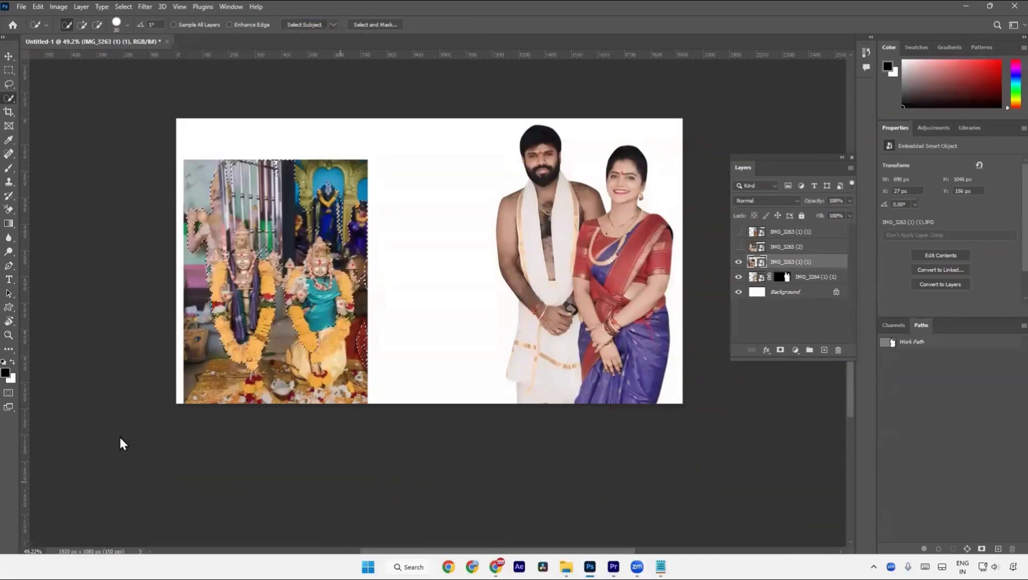
click(780, 349)
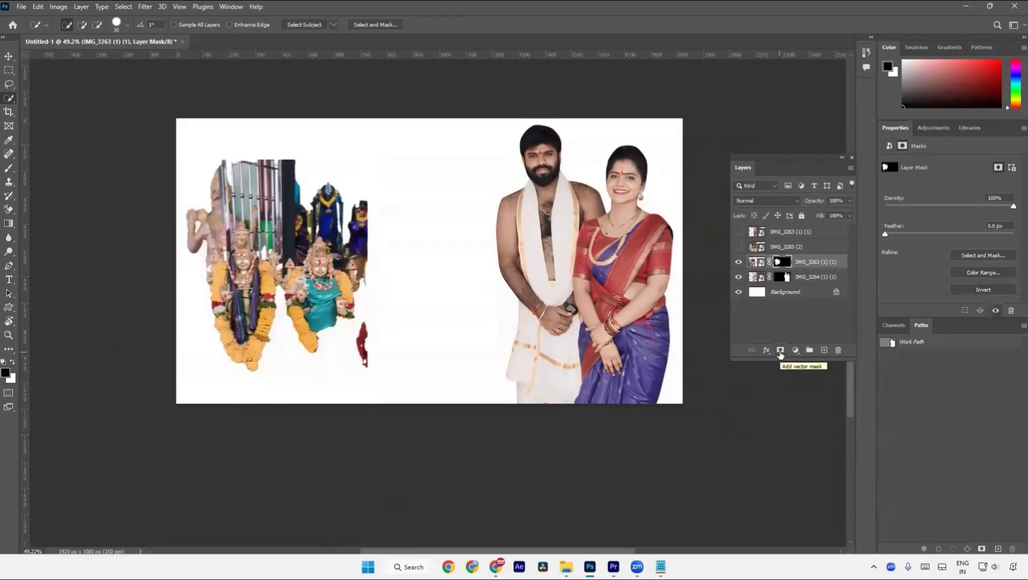
key(ctrl+z)
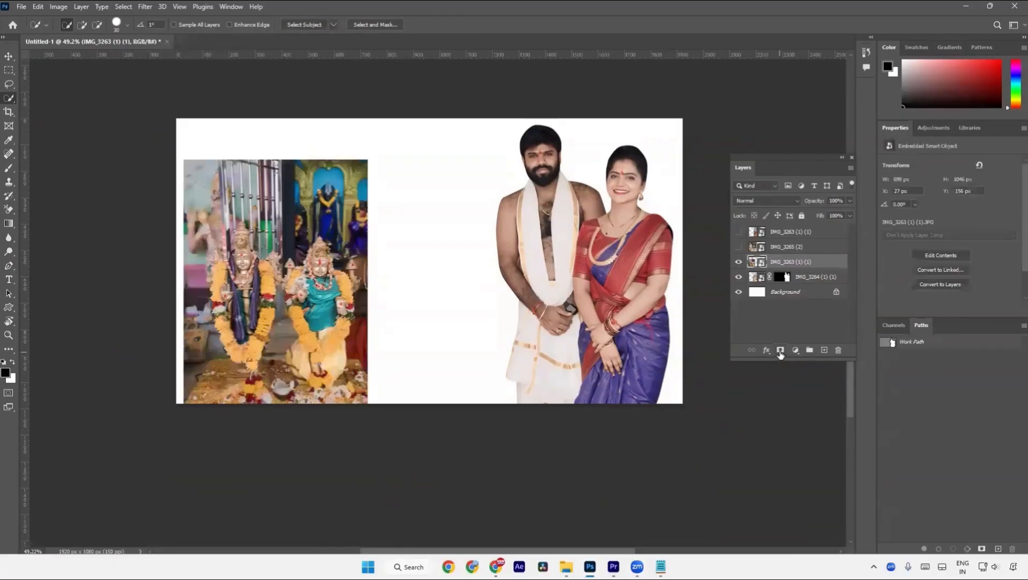
Start a Pen path just below the photo's lower-left corner and trace the wooden platform's edge to the left idol's garland
key(p)
scroll(179, 437, up, 5)
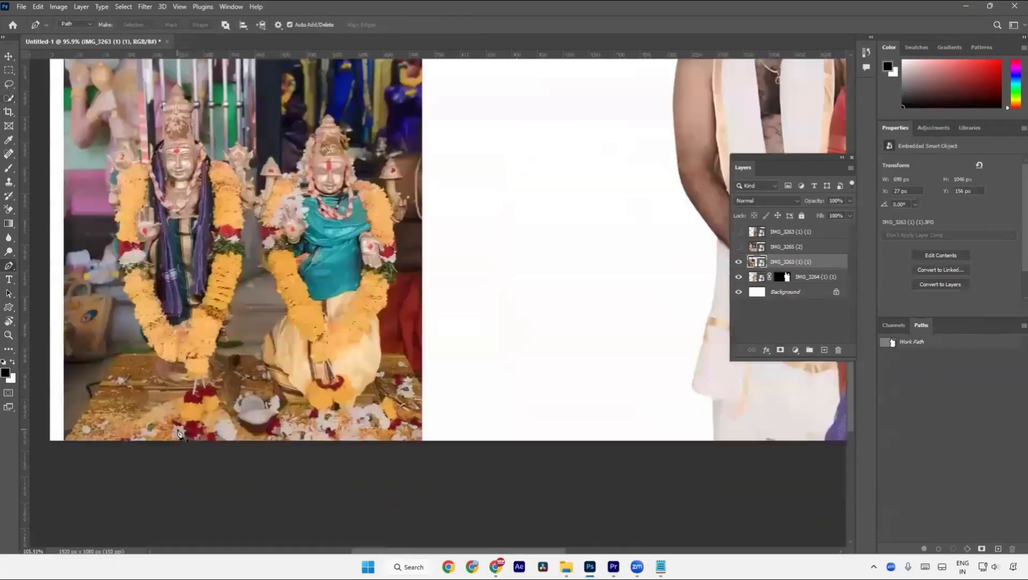
scroll(206, 447, up, 4)
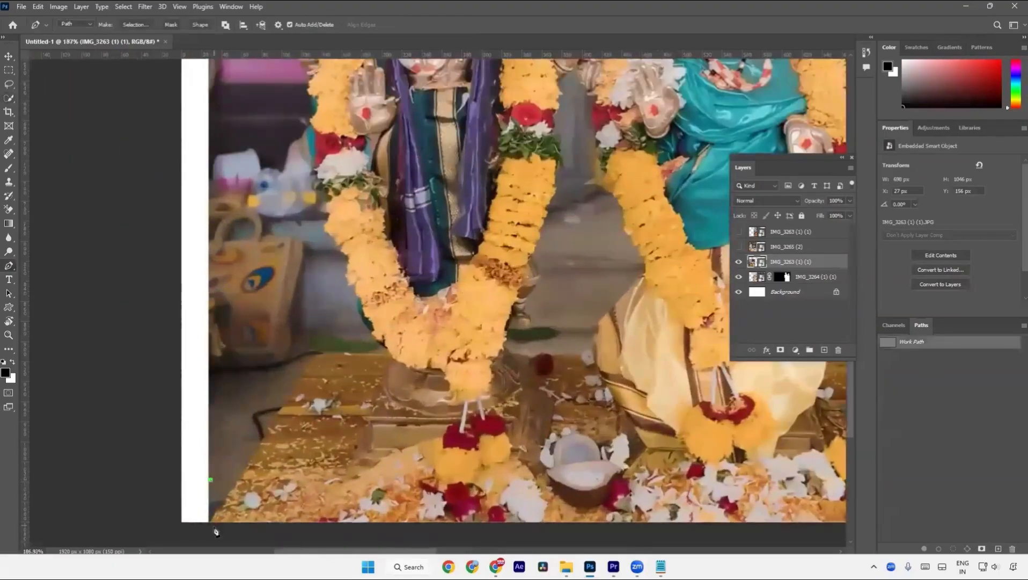
click(210, 531)
key(ctrl+z)
key(ctrl+z)
click(208, 531)
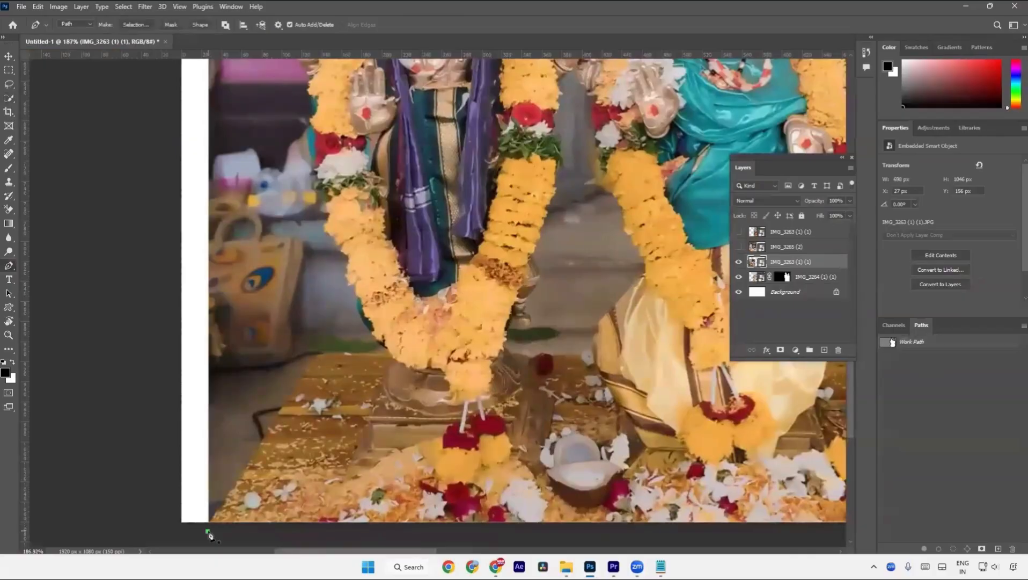
drag(317, 358, 325, 358)
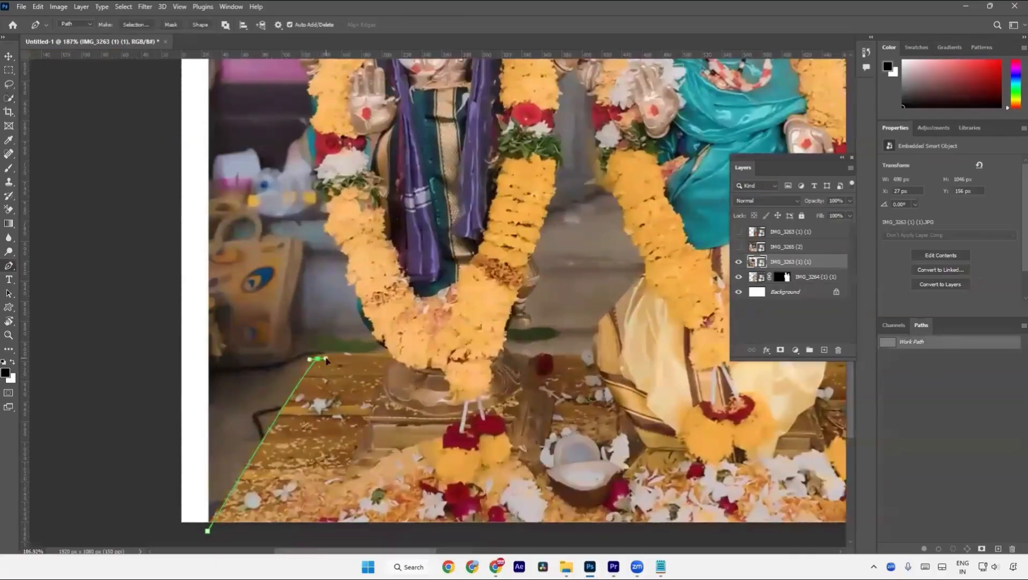
click(395, 356)
Trace the left idol's lower garland and the teal cloth showing behind it, redoing the misplaced anchors
drag(378, 332, 358, 297)
scroll(366, 317, up, 4)
scroll(368, 323, up, 1)
key(ctrl+z)
key(ctrl+z)
key(ctrl+z)
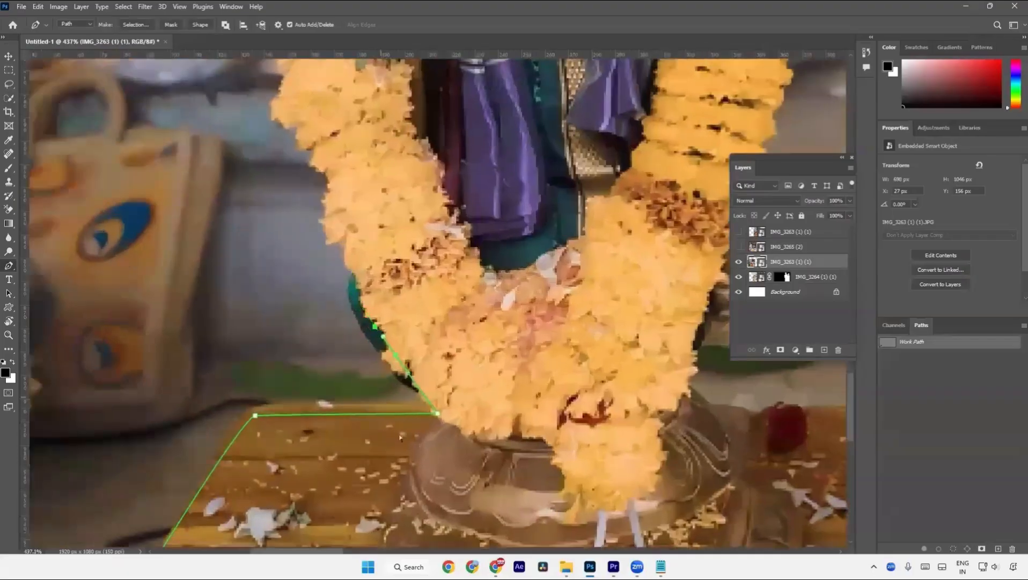
click(400, 376)
drag(349, 296, 352, 274)
scroll(311, 236, up, 2)
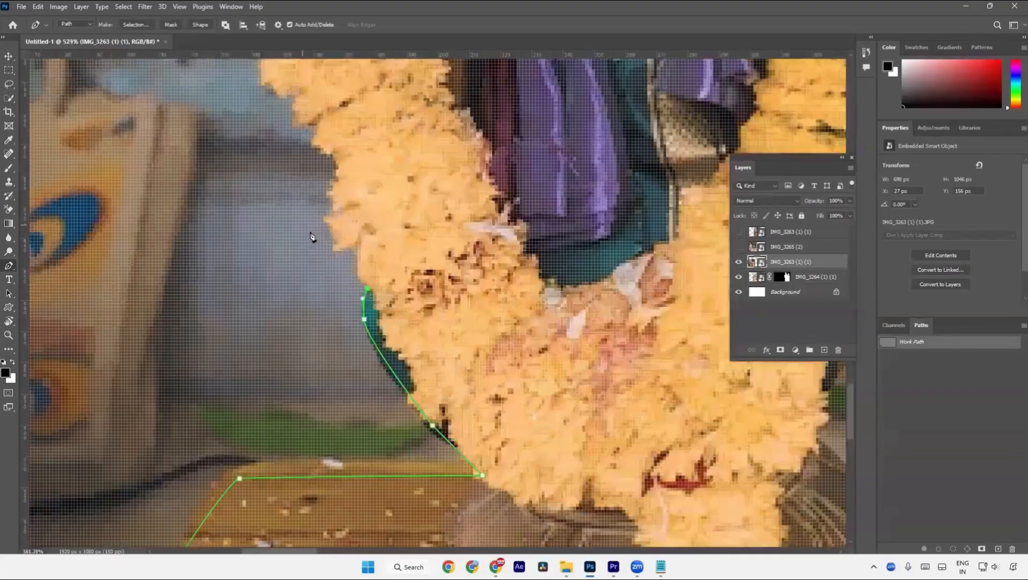
scroll(310, 234, up, 2)
scroll(307, 394, down, 3)
Trace the outer edge of the left idol's yellow garland from the teal cloth up towards the green leaves
drag(348, 317, 321, 432)
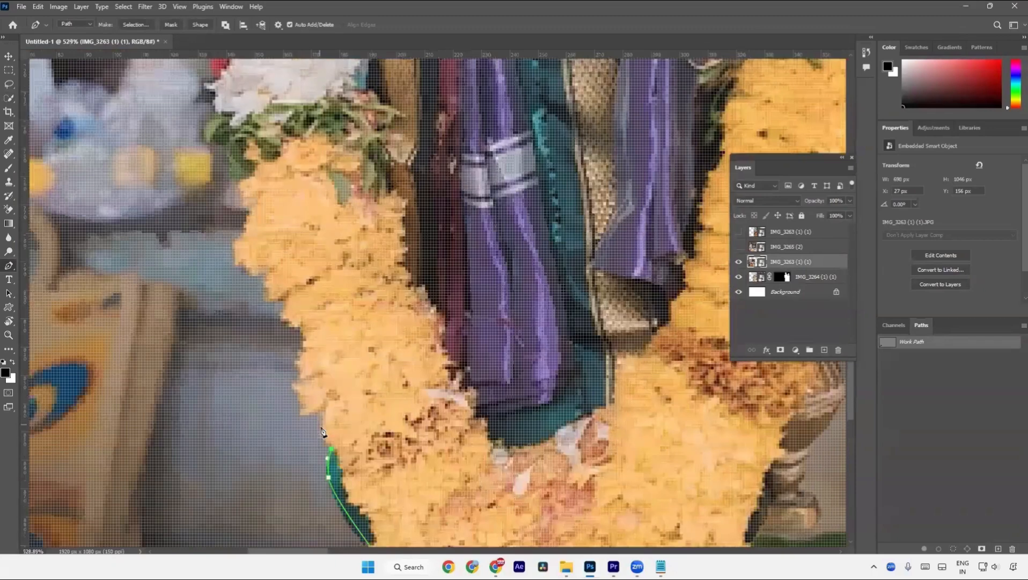
click(319, 425)
click(322, 406)
drag(303, 403, 303, 364)
drag(303, 355, 292, 313)
click(280, 299)
click(244, 261)
click(237, 244)
click(249, 225)
Continue the path past the top of the lower yellow garland and around the outer tip of the green leaves
scroll(252, 225, down, 3)
drag(255, 226, 231, 337)
click(230, 322)
click(222, 297)
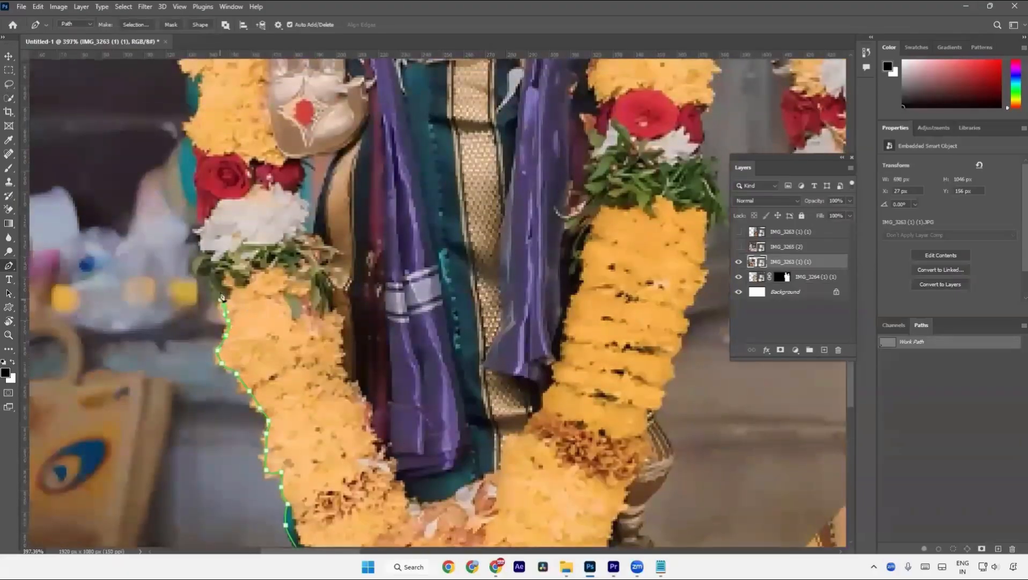
drag(208, 279, 245, 356)
click(246, 355)
click(234, 346)
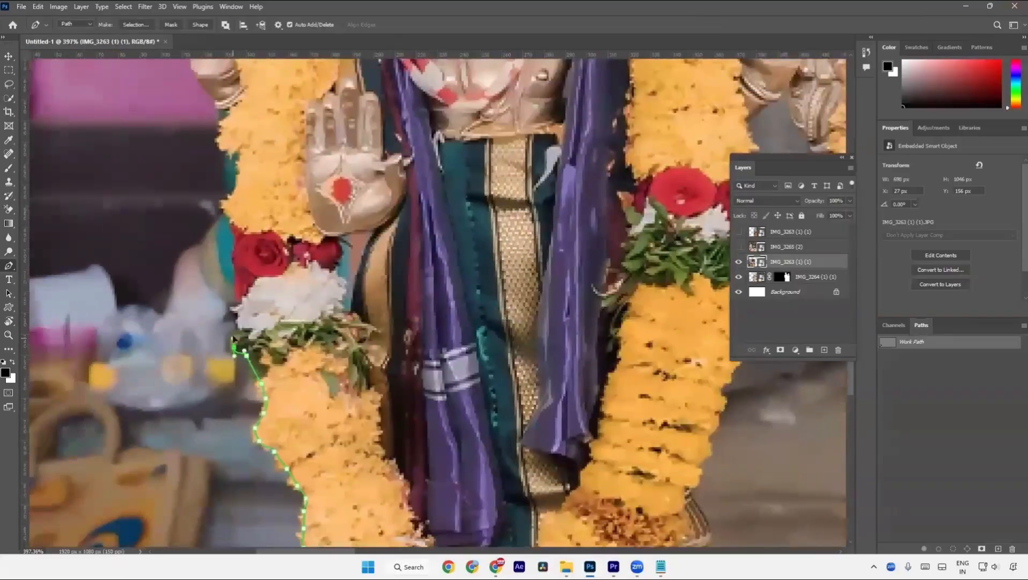
Trace past the garland's white flowers and red rose up to the start of its upper yellow section
click(236, 315)
click(236, 305)
click(237, 279)
click(235, 244)
click(236, 229)
drag(229, 209, 232, 374)
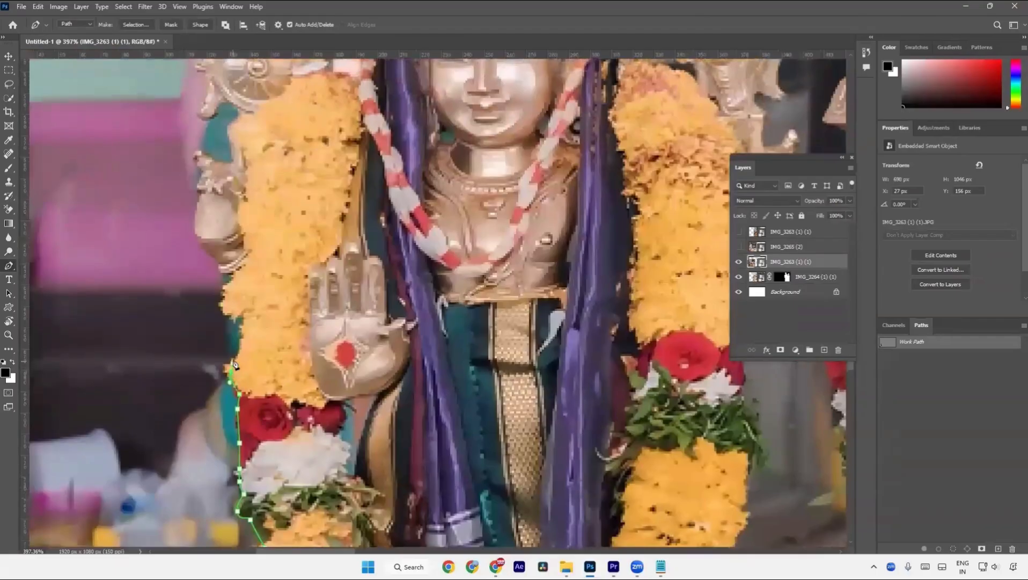
Trace the outer edge of the upper yellow garland towards the idol's outer hand, undoing the last anchors
click(244, 323)
click(233, 312)
click(221, 306)
click(237, 284)
drag(245, 276, 239, 365)
key(ctrl+z)
key(ctrl+z)
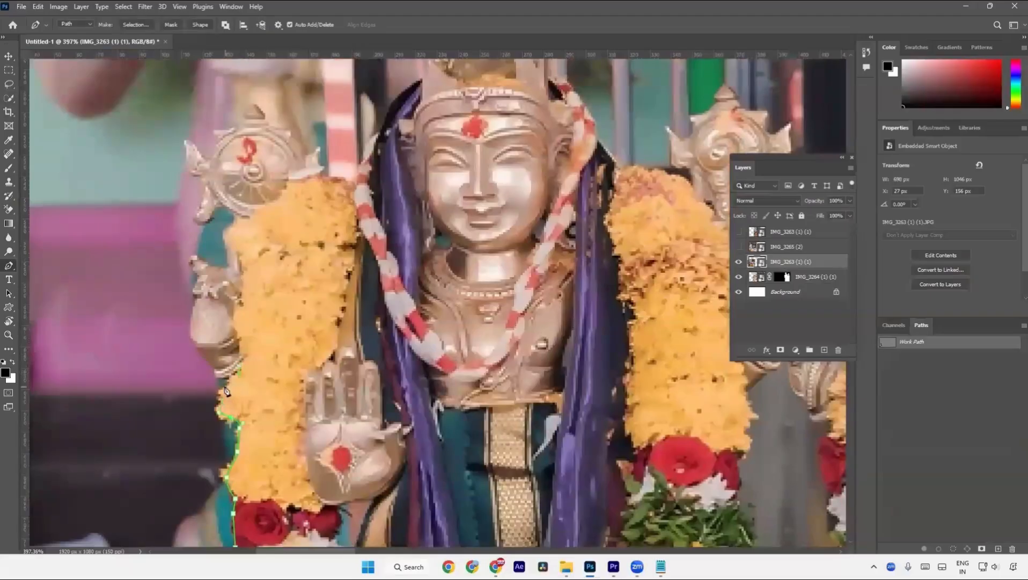
Trace around the left idol's outer hand from beneath the wrist up and over its fingertips
click(217, 370)
click(197, 342)
click(194, 310)
click(196, 289)
scroll(199, 289, up, 3)
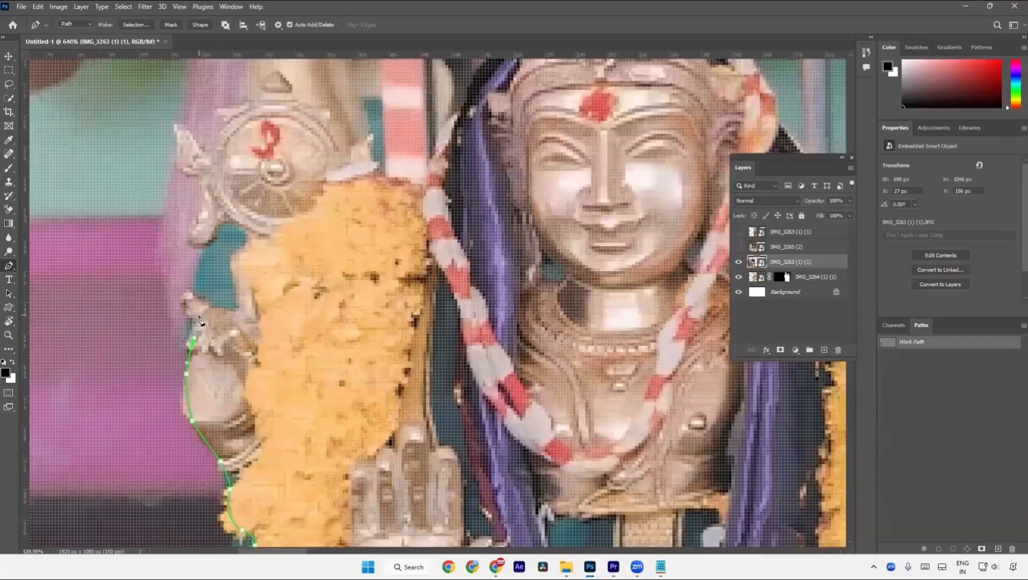
click(192, 301)
click(202, 300)
click(237, 314)
Trace around the inside of the teal gap between the garland, the outer hand and the discus
click(243, 294)
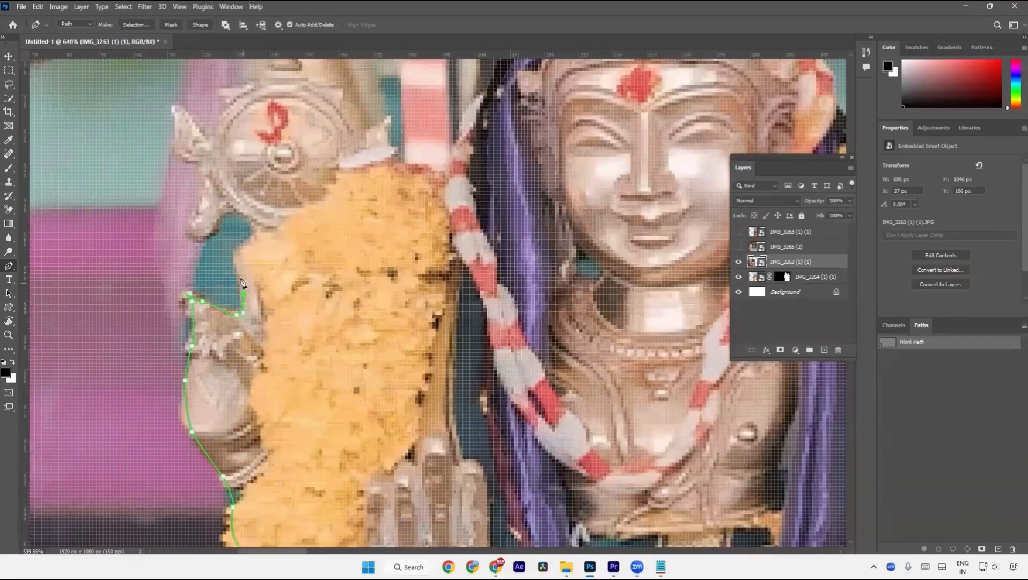
click(240, 261)
drag(254, 246, 416, 395)
click(416, 387)
click(389, 407)
click(370, 418)
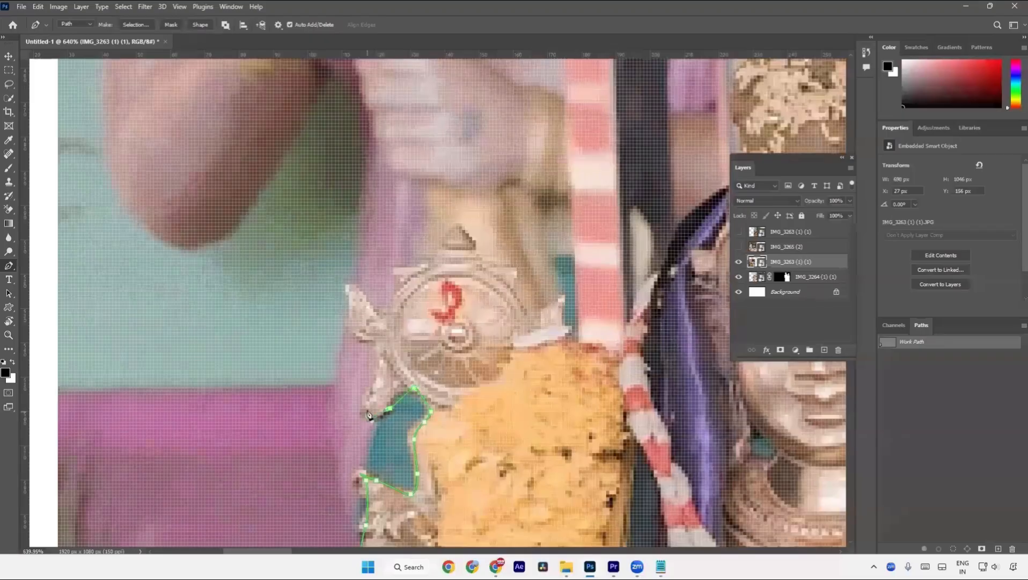
Trace the flame-shaped ornament on the outer side of the idol's discus
click(367, 393)
click(381, 357)
click(362, 335)
drag(349, 322, 347, 313)
click(354, 291)
click(380, 318)
click(403, 296)
Trace the discus's upper rim and the pointed ornament on top of it
click(404, 267)
click(431, 257)
click(451, 244)
click(452, 226)
click(478, 247)
click(481, 264)
click(514, 291)
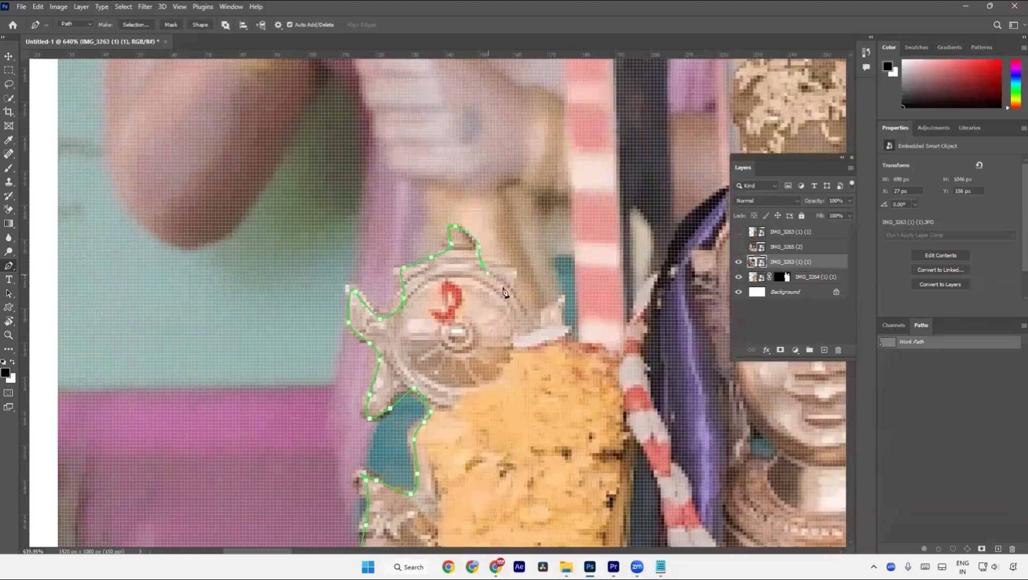
click(525, 307)
Trace the discus's inner pointed ornament and the top of the yellow garland up to the red-and-white garland
click(537, 323)
click(555, 298)
click(558, 322)
click(566, 336)
click(579, 343)
click(596, 354)
click(620, 360)
drag(619, 346, 434, 357)
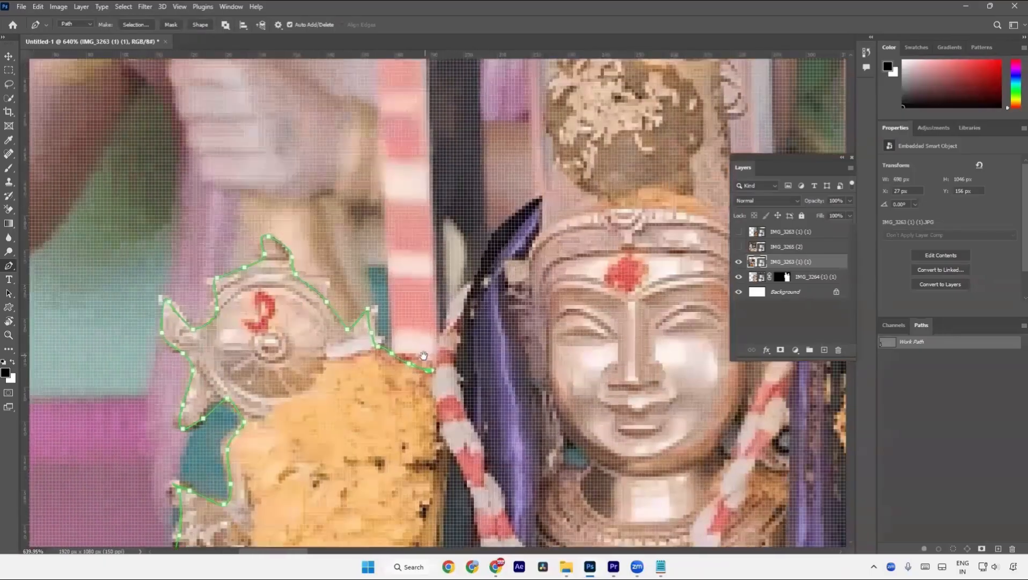
Trace the red-and-white garland's upper end and the outer edge of the dark cloth beside the idol's head
click(446, 328)
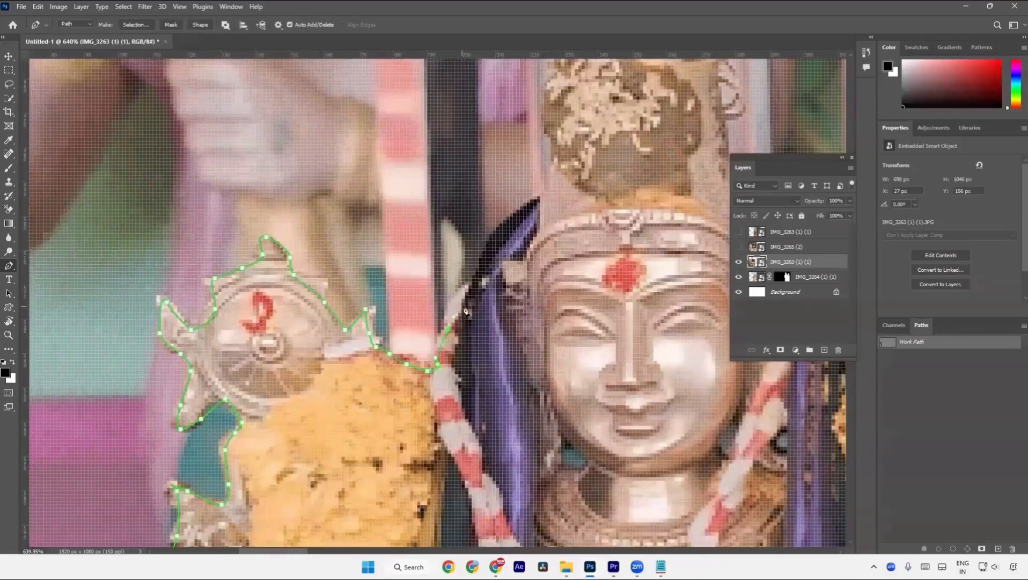
click(466, 299)
click(471, 279)
click(480, 267)
click(489, 253)
drag(494, 237, 432, 294)
scroll(436, 301, down, 6)
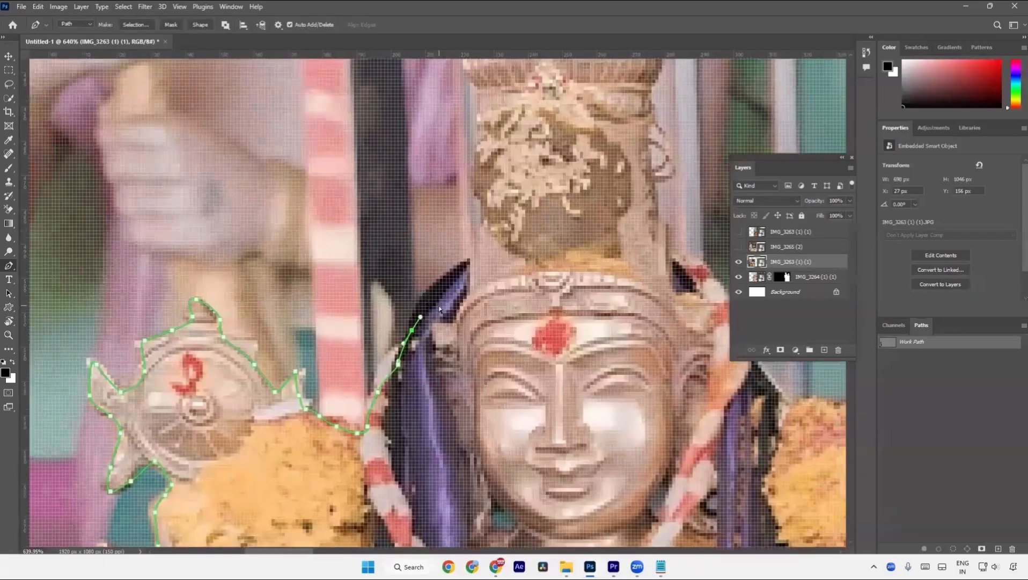
Trace from the dark cloth's upper edge along the idol's headband to the base of the crown
scroll(435, 302, up, 6)
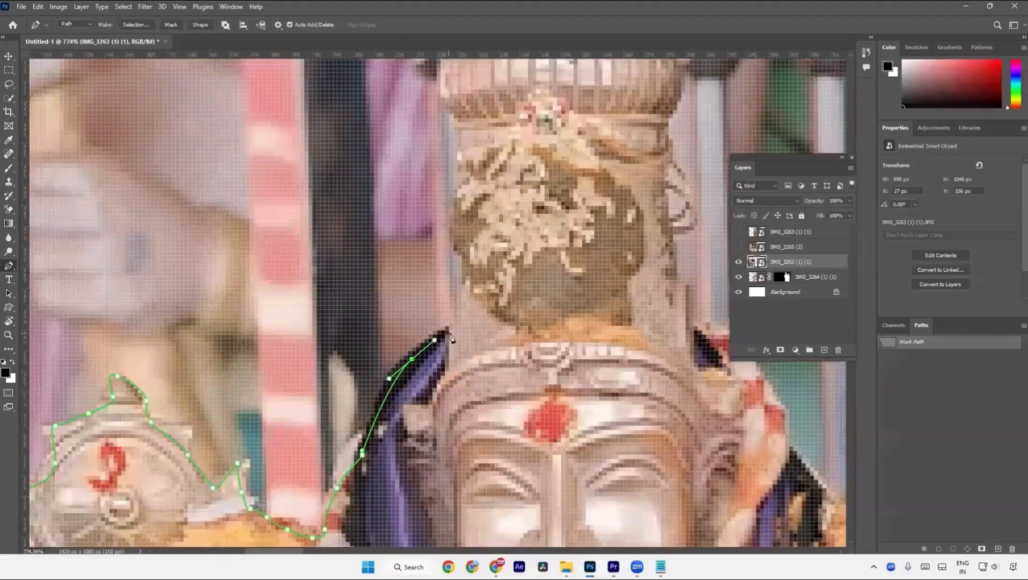
click(453, 331)
key(ctrl+z)
click(441, 371)
click(449, 375)
click(500, 351)
click(510, 342)
click(511, 326)
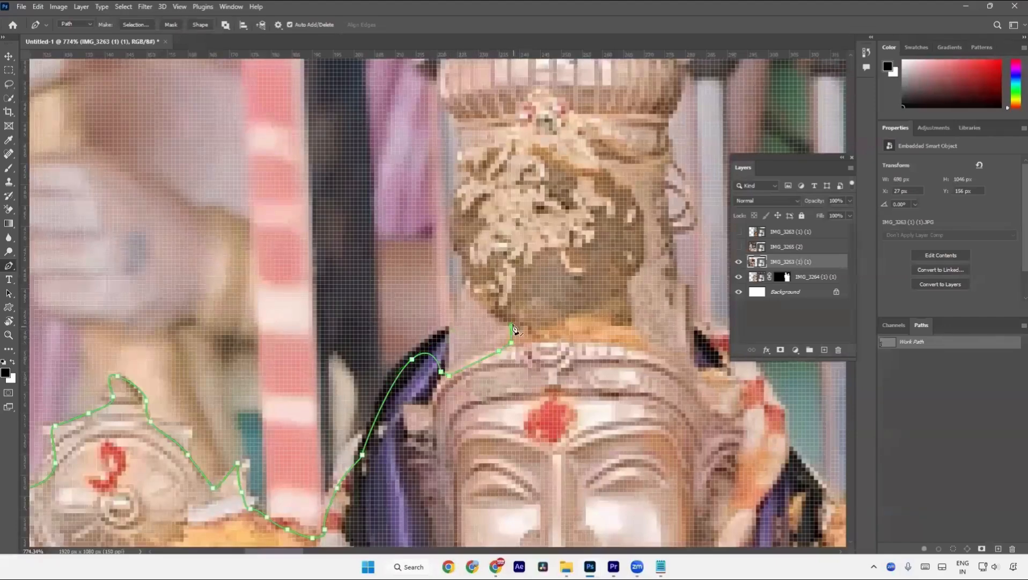
drag(483, 294, 453, 346)
scroll(435, 321, down, 2)
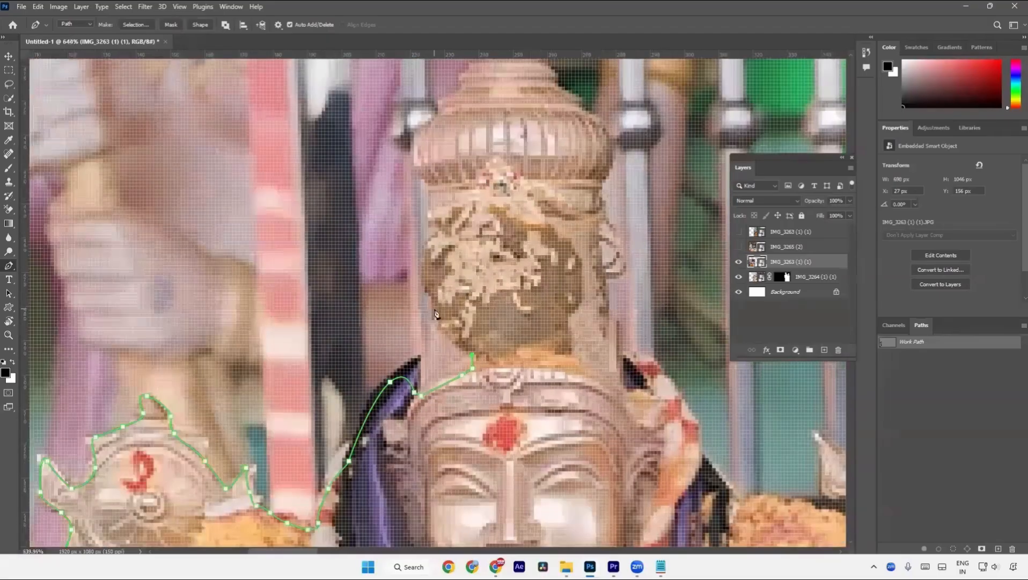
drag(435, 310, 387, 257)
scroll(386, 257, down, 5)
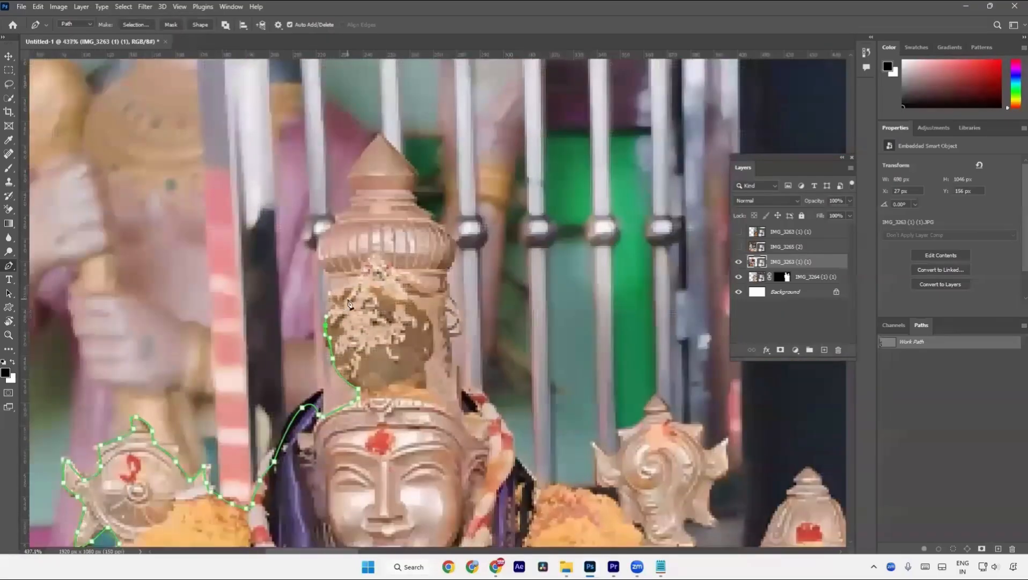
scroll(349, 304, down, 5)
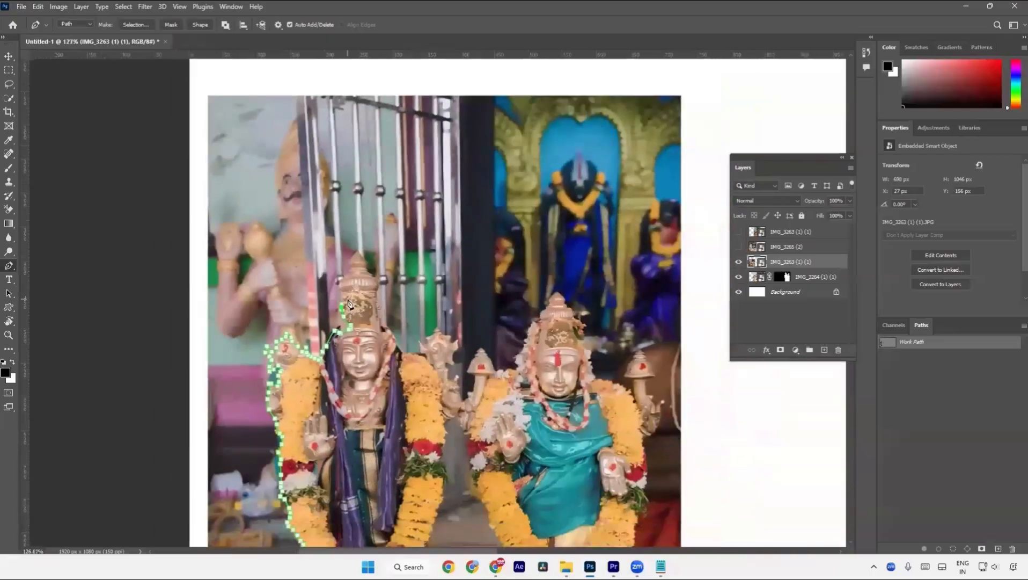
scroll(348, 304, up, 5)
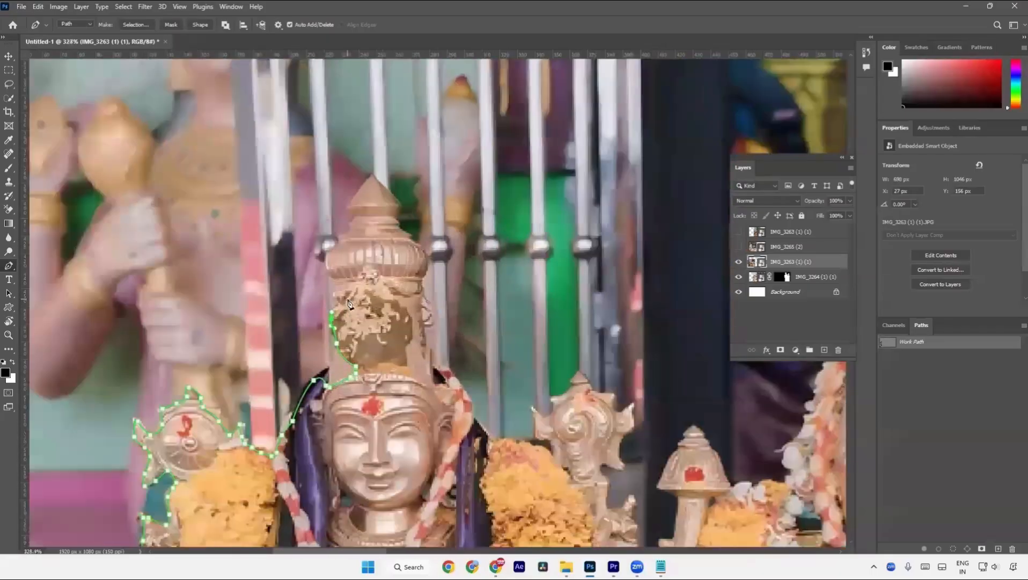
key(ctrl+z)
key(ctrl+z)
key(ctrl+z)
click(324, 371)
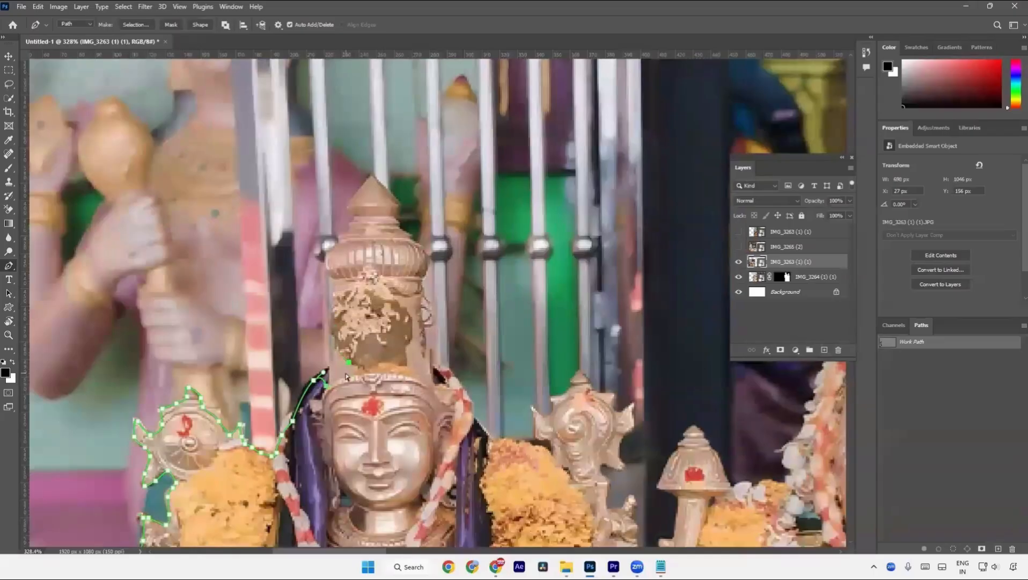
key(ctrl+z)
Trace from the dark cloth's peak up the left side of the first idol's crown to the ribbed dome
click(326, 367)
click(336, 352)
scroll(330, 326, up, 3)
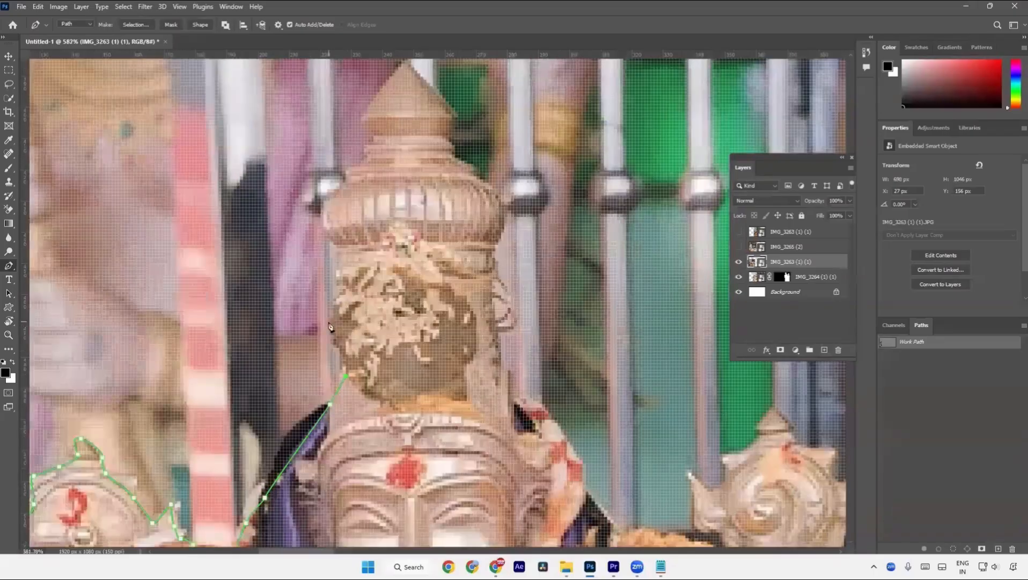
drag(330, 322, 337, 297)
click(339, 291)
click(336, 248)
drag(336, 225, 324, 310)
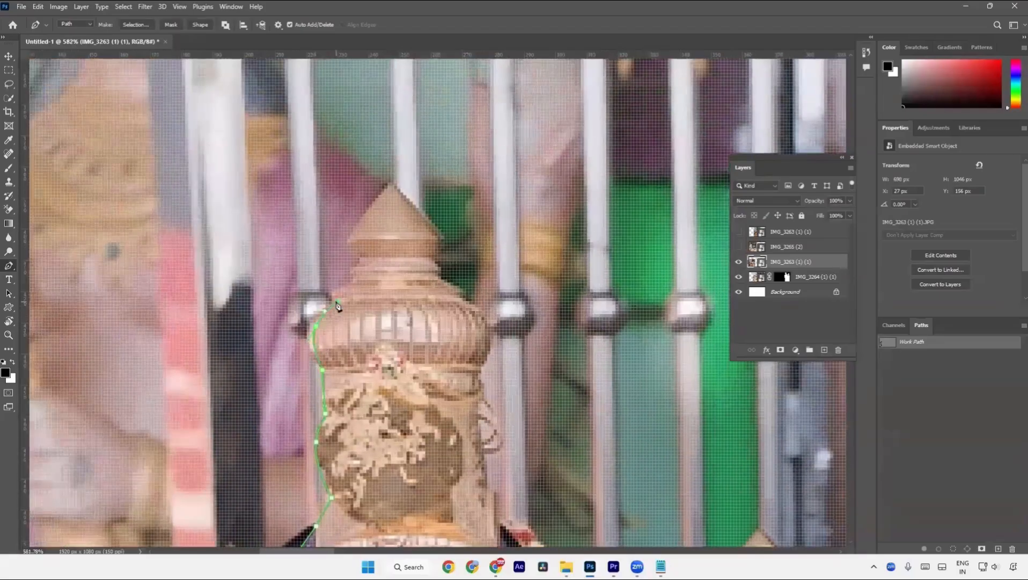
Trace the left side of the crown's stepped neck up to its pointed tip
click(338, 301)
click(344, 289)
click(360, 276)
click(359, 257)
click(350, 242)
click(391, 186)
Trace down the right side of the crown's tip, stepped neck and ribbed dome
click(440, 232)
click(431, 254)
click(439, 271)
click(446, 282)
click(460, 291)
click(485, 325)
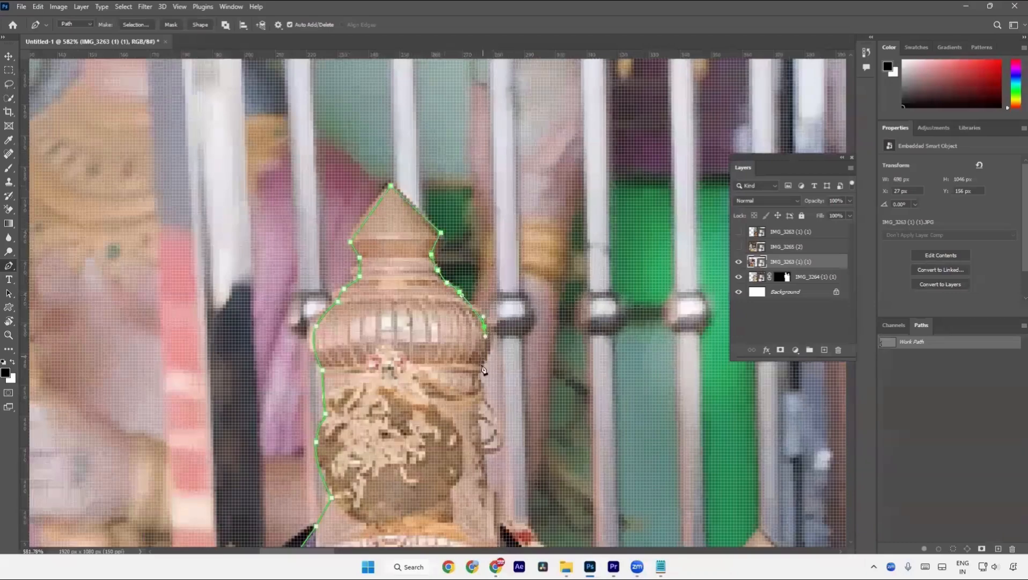
click(481, 366)
click(476, 380)
Trace the crown's lower right side and the dark cloth beside the garland down to the yellow garland
scroll(468, 370, down, 3)
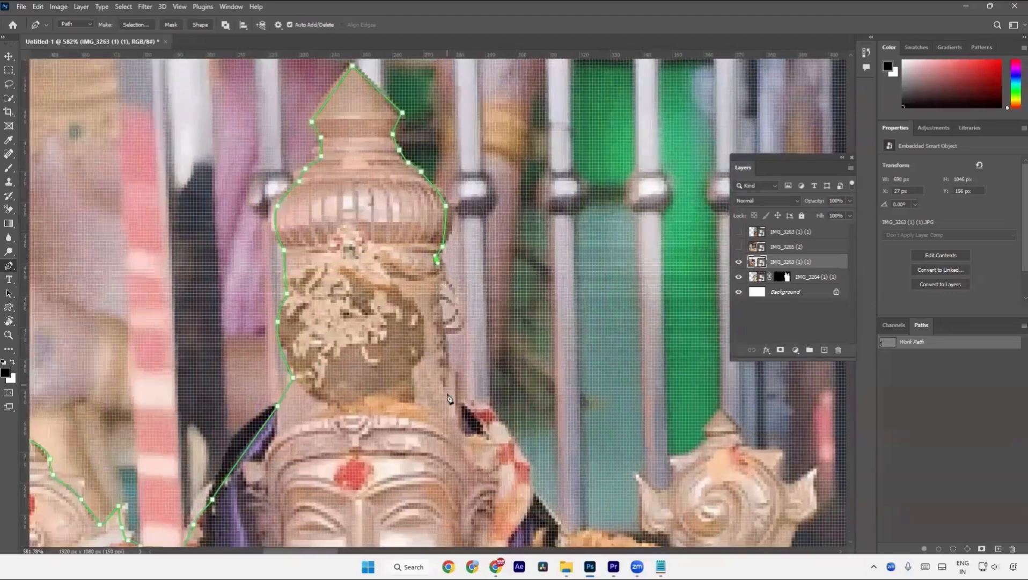
click(447, 397)
drag(434, 365, 390, 273)
drag(447, 331, 499, 414)
click(484, 393)
key(ctrl+z)
key(ctrl+z)
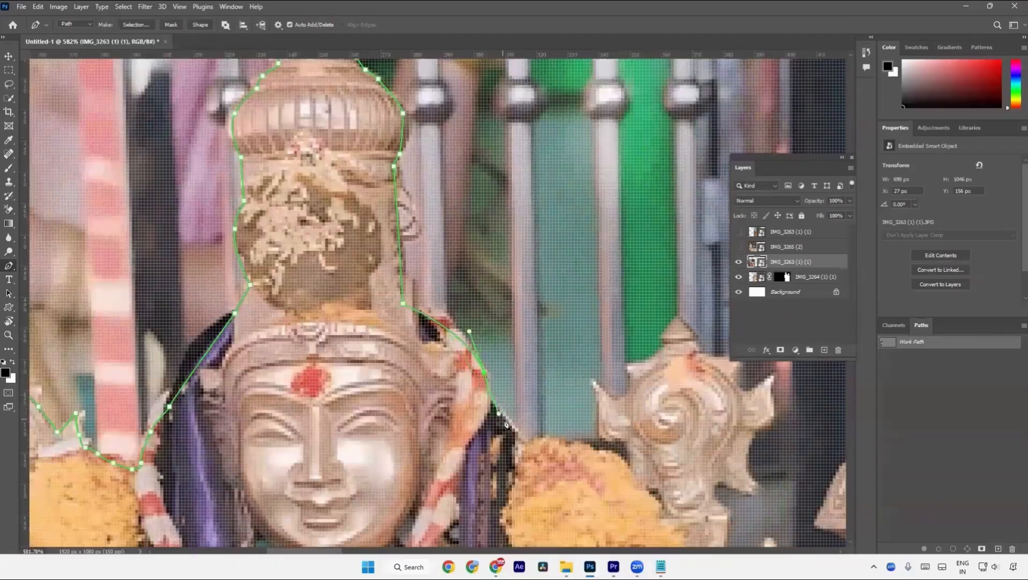
click(503, 420)
click(523, 445)
Trace the top of the yellow garland and the conch's lower inner edge up to its inner spike
drag(567, 445, 374, 377)
click(410, 385)
click(435, 397)
drag(438, 385, 436, 377)
click(423, 364)
click(407, 357)
click(401, 311)
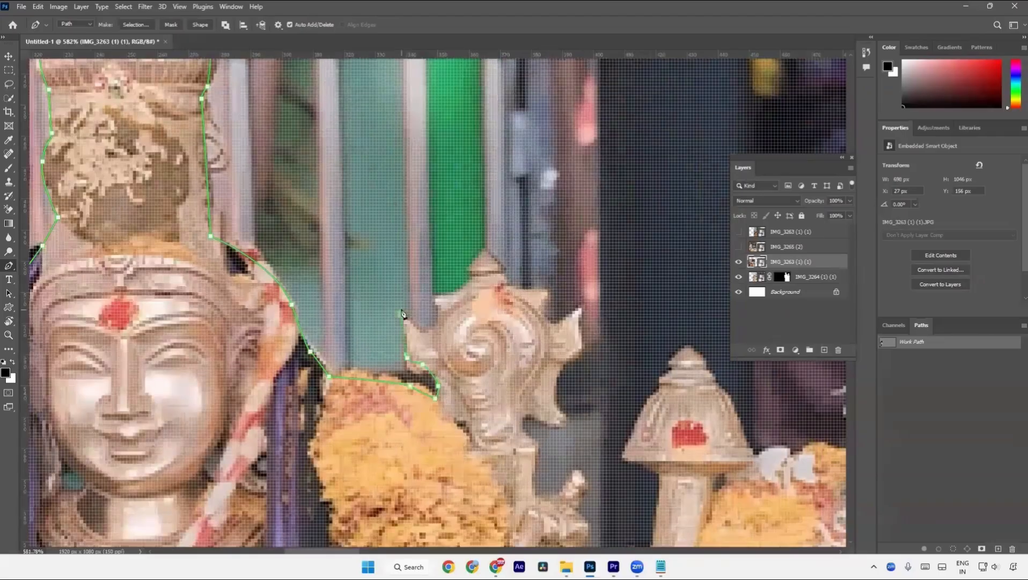
Trace the conch's inner upper edge, over its pointed tip and onto the outer shoulder
click(422, 330)
click(428, 332)
click(440, 320)
click(441, 301)
click(476, 273)
click(486, 253)
click(490, 254)
click(507, 282)
click(513, 293)
Trace the conch's outer shoulder and outer spike down to its lower outer point
drag(398, 380, 272, 358)
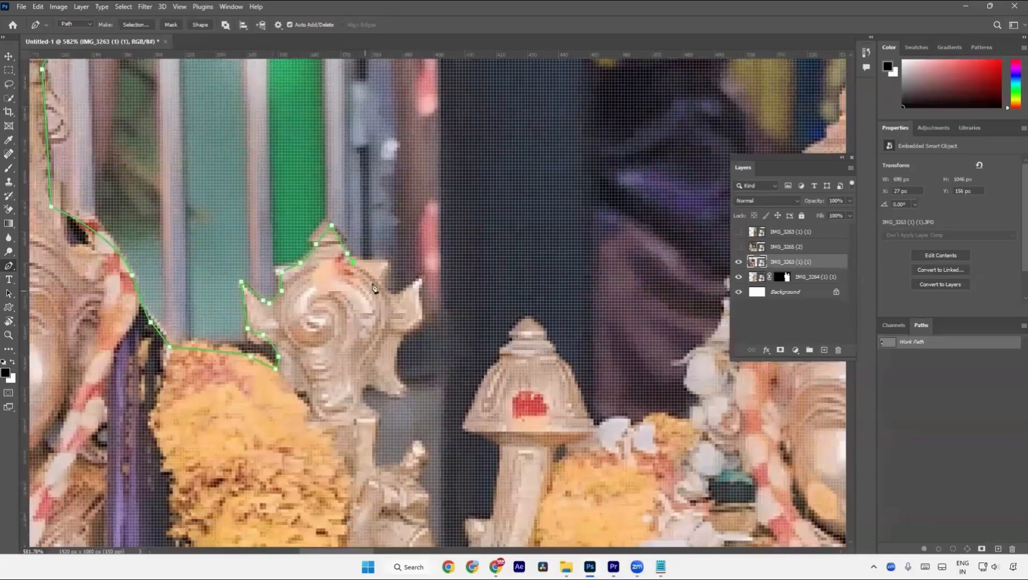
click(382, 265)
click(384, 288)
click(391, 296)
click(419, 280)
click(416, 319)
click(397, 344)
click(394, 372)
click(403, 387)
Trace the underside of the conch's lower point and its stem down to the hand
click(387, 394)
click(369, 384)
click(363, 392)
click(365, 409)
click(375, 428)
click(372, 446)
click(375, 466)
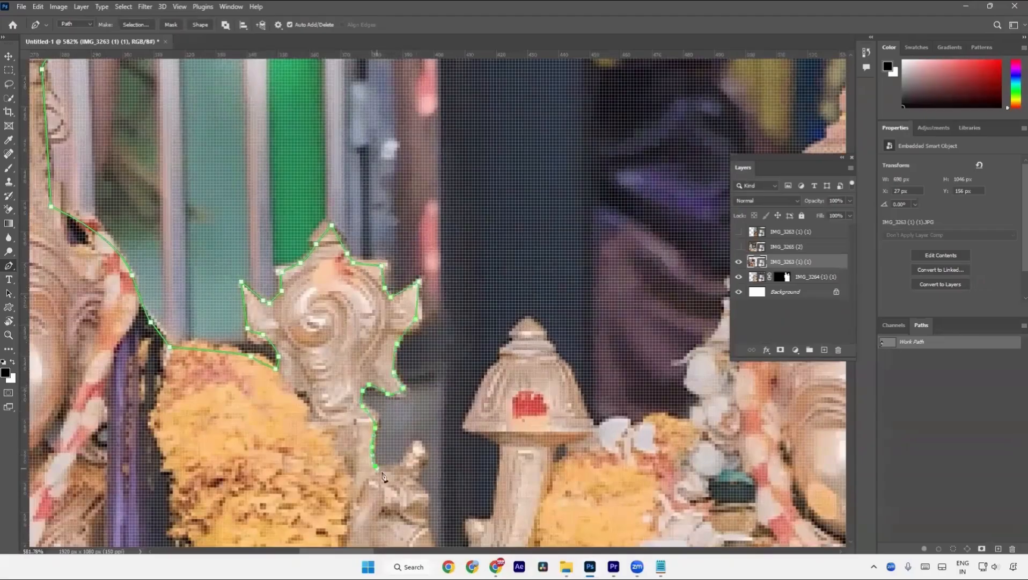
Trace the top of the hand below the conch and around its raised fingertip
click(384, 472)
click(392, 472)
drag(398, 471, 408, 459)
drag(415, 462, 386, 346)
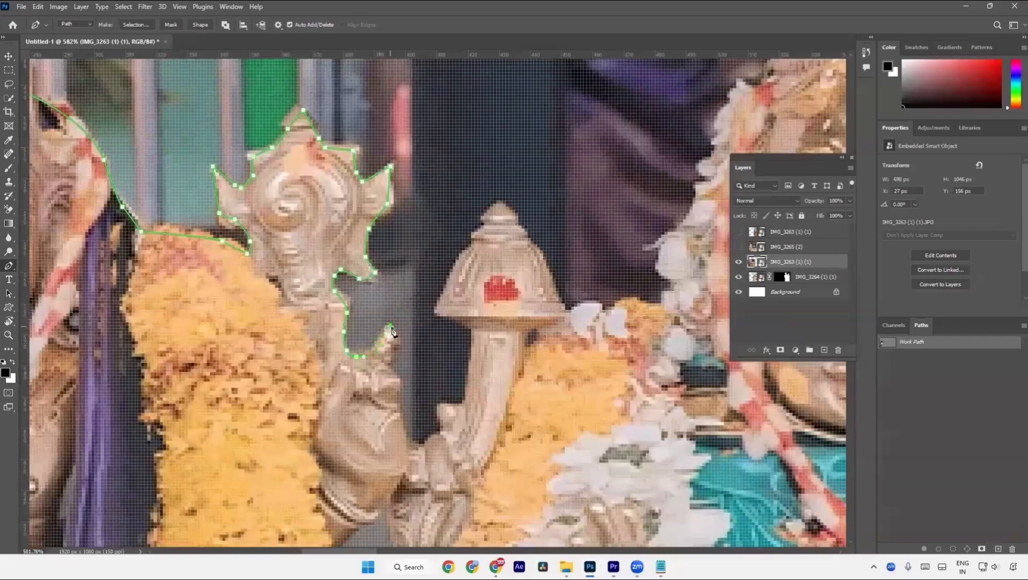
drag(390, 325, 393, 335)
Trace the hand's outer edge down to where it meets the second idol's hand
click(394, 369)
click(397, 410)
click(399, 433)
click(411, 444)
click(429, 443)
Trace the second idol's near hand, the lotus bud's stem and the bud's left edge
scroll(429, 443, down, 10)
scroll(418, 429, up, 9)
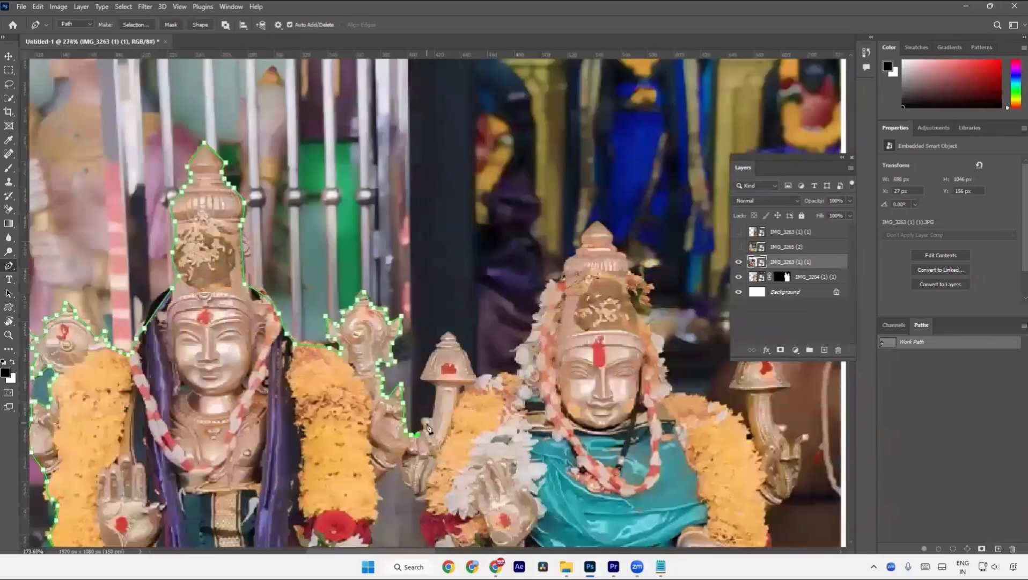
scroll(427, 427, up, 6)
drag(413, 445, 423, 403)
drag(444, 395, 455, 336)
drag(454, 268, 406, 246)
drag(414, 208, 422, 199)
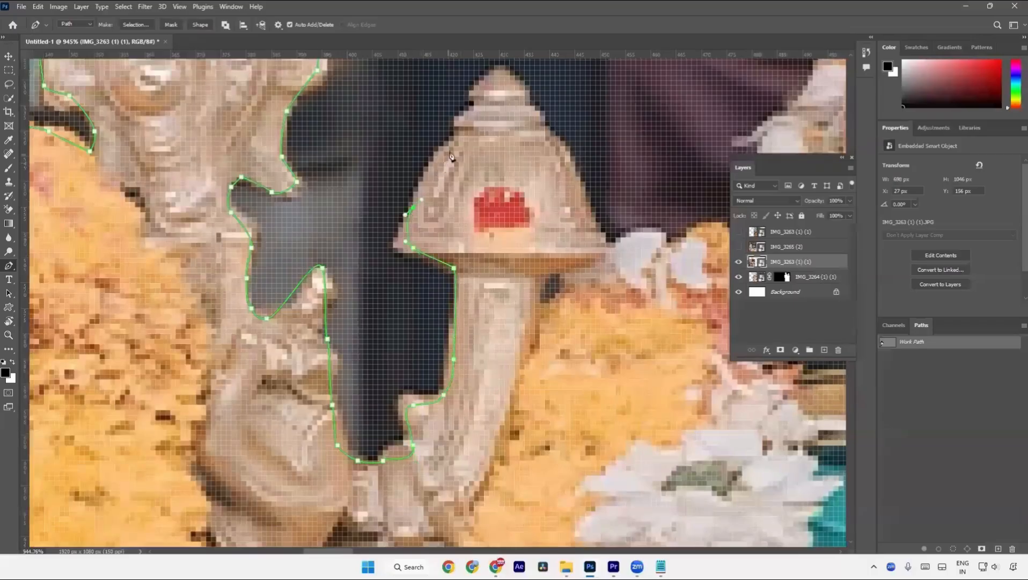
drag(448, 148, 398, 222)
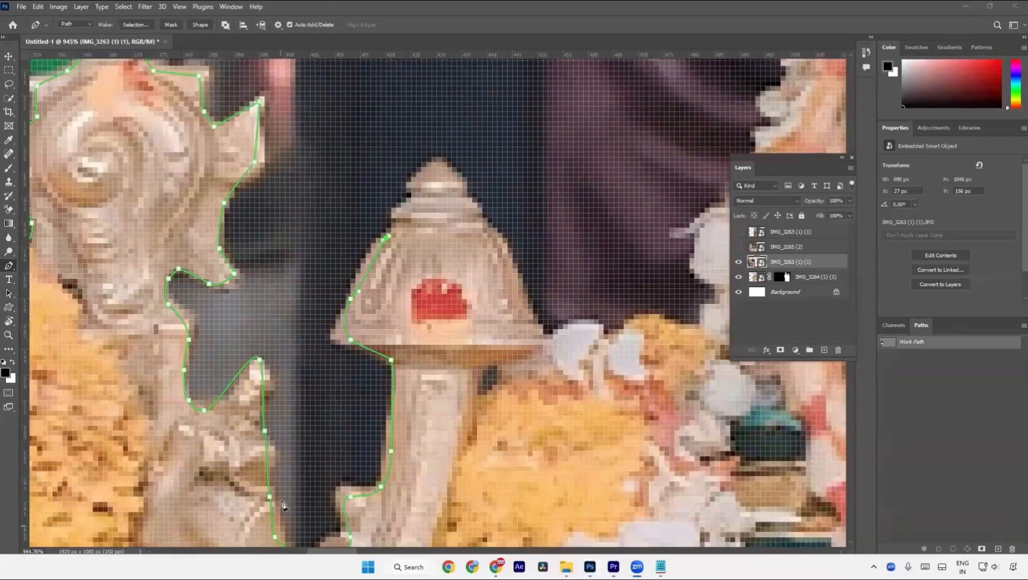
Trace over the lotus bud's tip and down its right edge to the white petals
click(437, 161)
drag(538, 329, 539, 367)
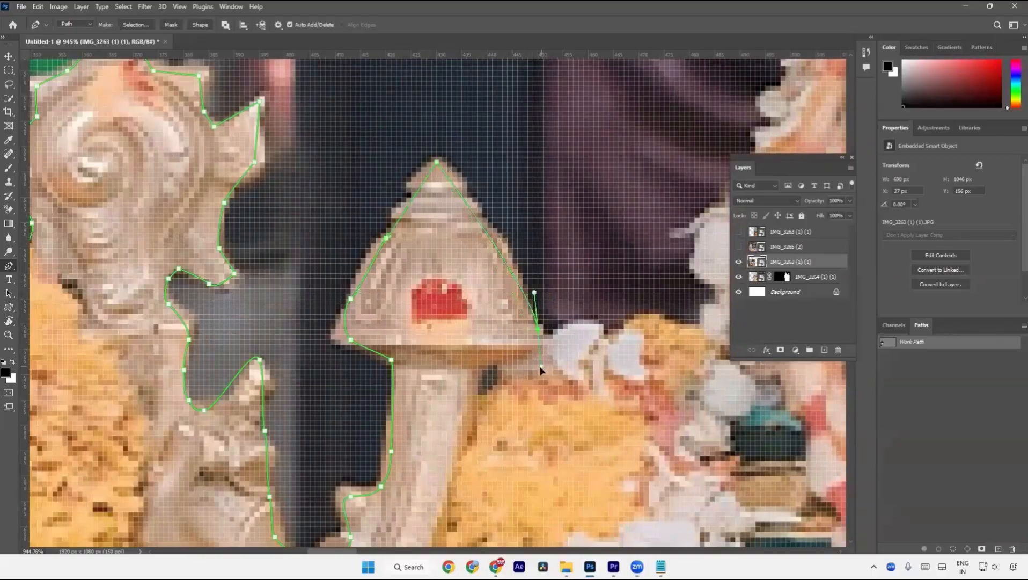
click(478, 358)
Trace the white petals and yellow flowers on the shoulder, then the lower white flowers beside the second idol's head
scroll(474, 351, down, 4)
scroll(365, 307, up, 5)
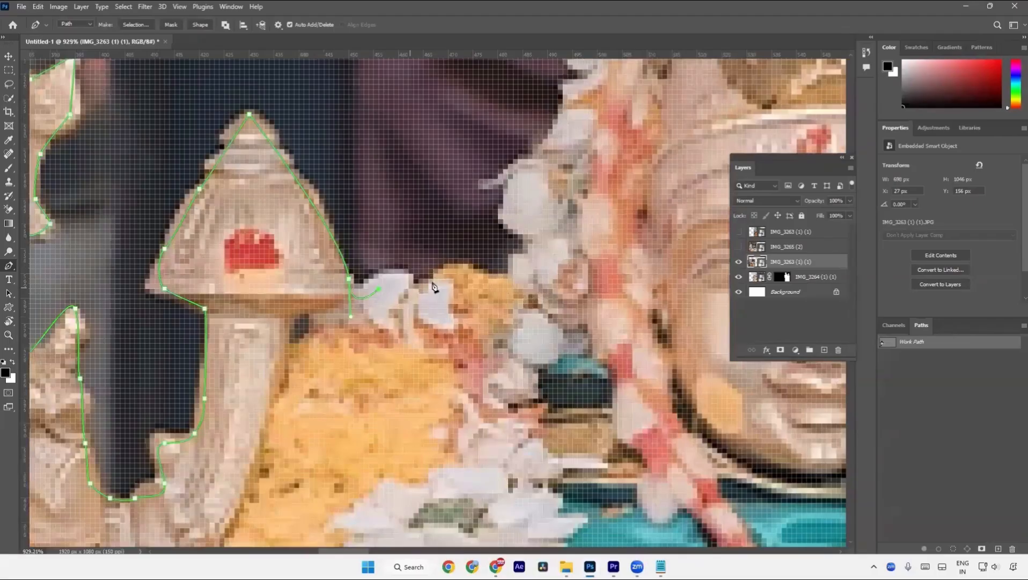
click(433, 284)
click(454, 278)
click(468, 279)
click(508, 278)
click(537, 238)
click(527, 224)
drag(512, 180, 523, 170)
Trace the white flower garland's outer edge up to the second idol's crown
scroll(277, 366, down, 4)
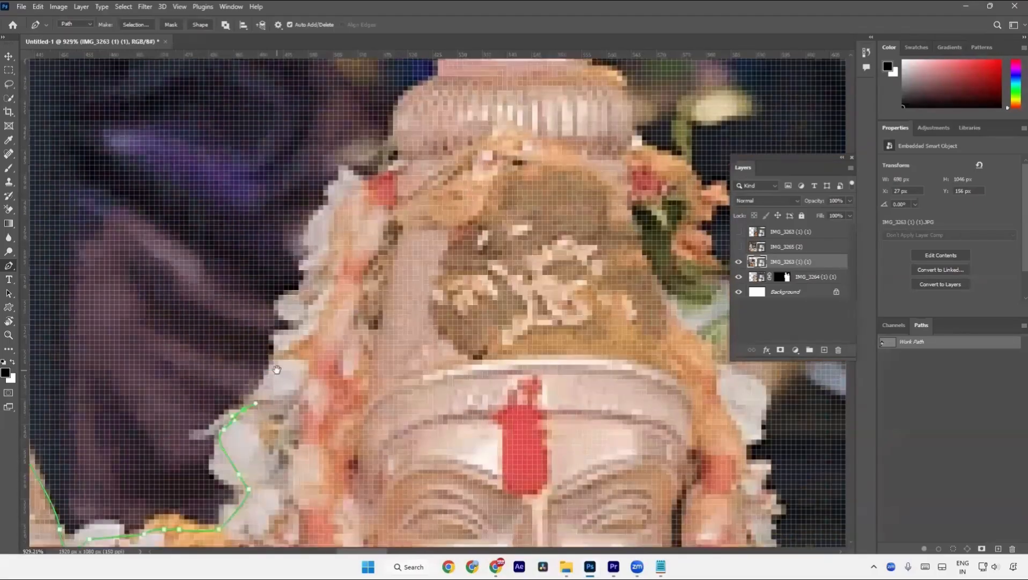
click(283, 340)
click(298, 309)
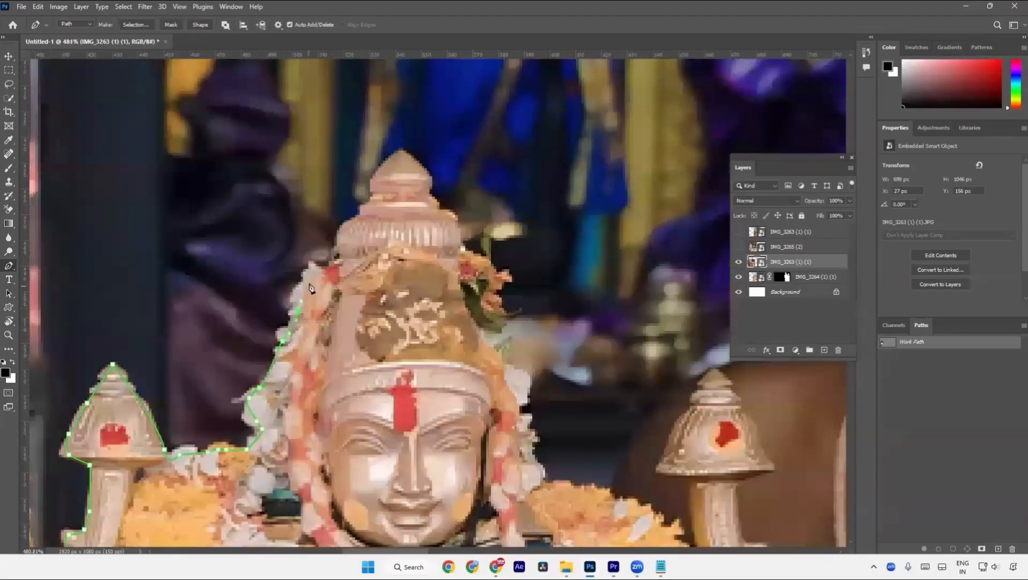
click(308, 281)
click(322, 264)
click(333, 264)
Trace the left side of the second idol's crown from the ribbed dome up to its tip
scroll(359, 224, down, 6)
scroll(408, 291, down, 2)
scroll(408, 290, up, 10)
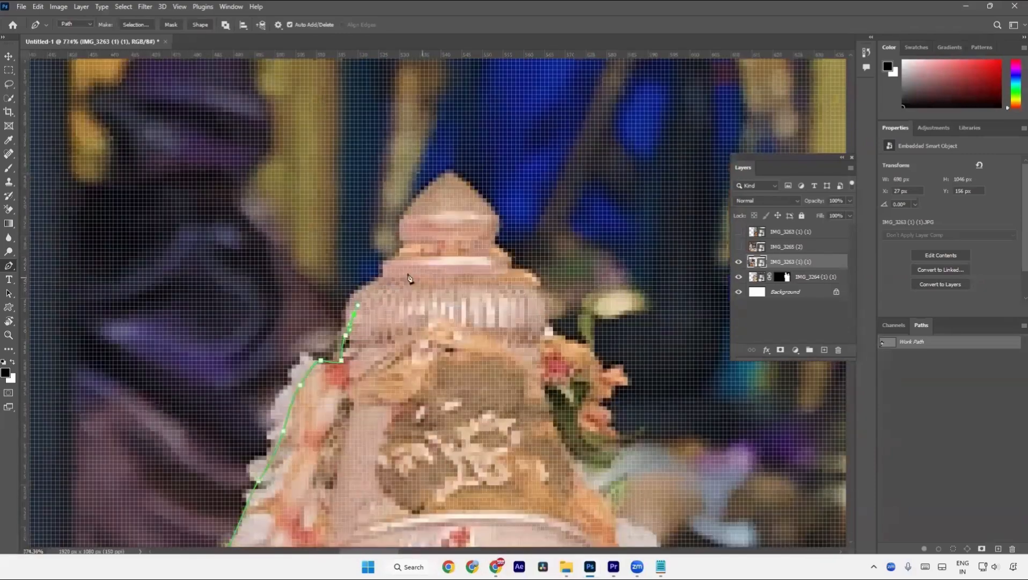
scroll(373, 279, up, 4)
drag(376, 292, 435, 208)
drag(441, 178, 491, 96)
click(530, 73)
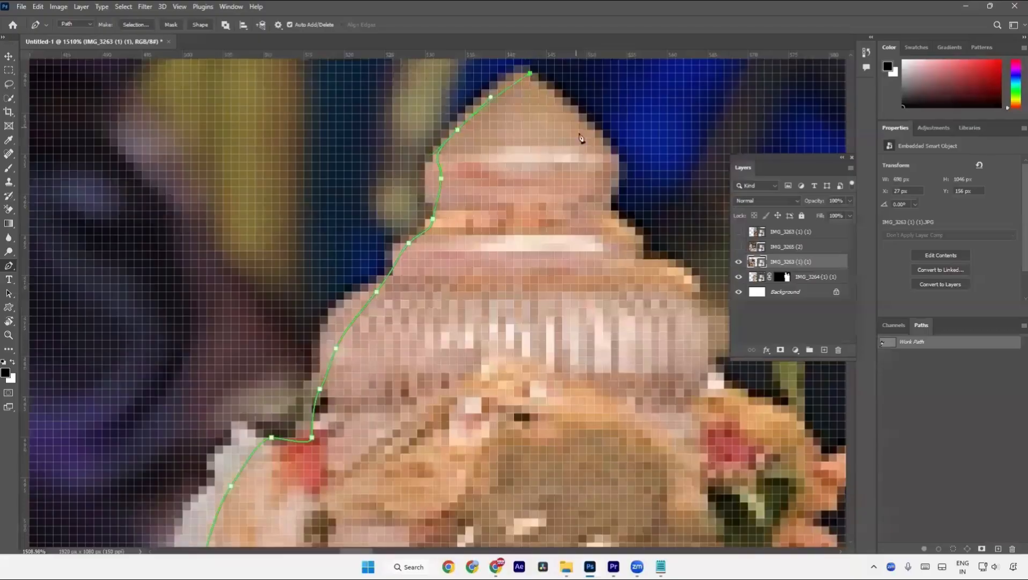
Trace down the right side of the second idol's crown from the tip to the ribbed dome
drag(610, 170, 608, 217)
click(619, 234)
click(652, 259)
drag(346, 184, 341, 183)
scroll(335, 204, down, 3)
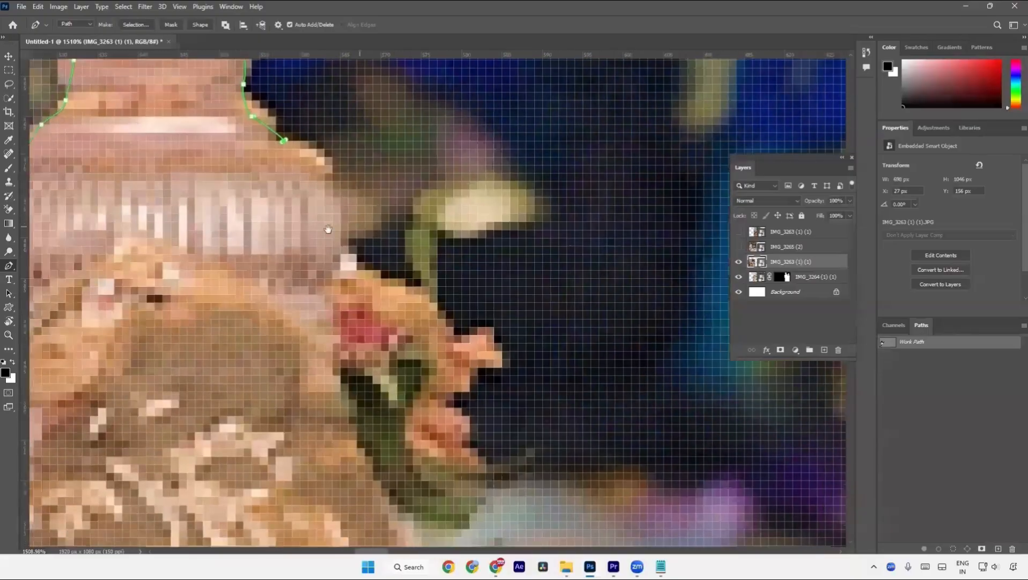
drag(325, 224, 331, 260)
Trace the crown's lower right side down to the white flowers, leaving out the protruding orange flowers and leaves
scroll(339, 301, down, 1)
scroll(335, 295, up, 1)
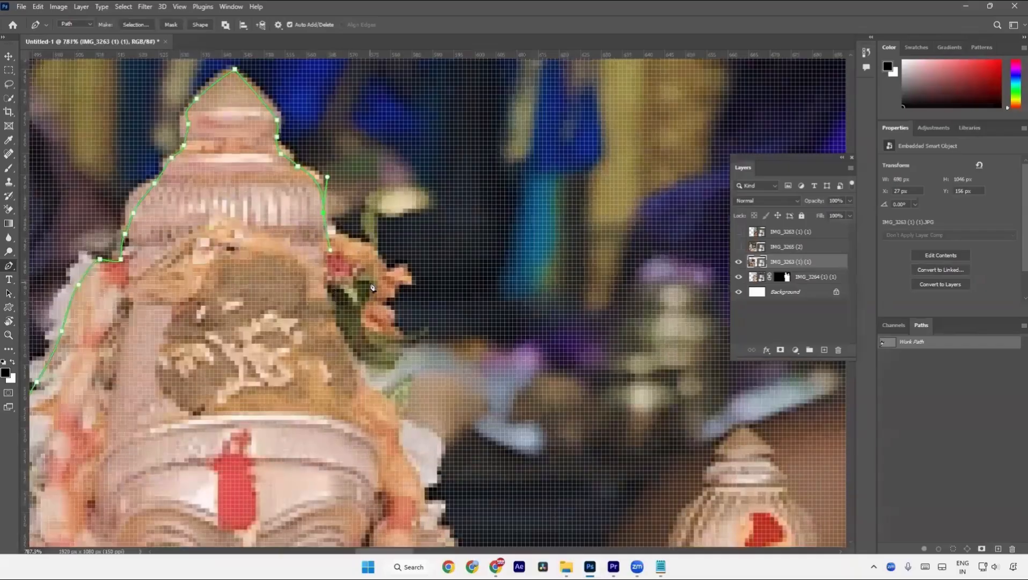
scroll(349, 343, down, 5)
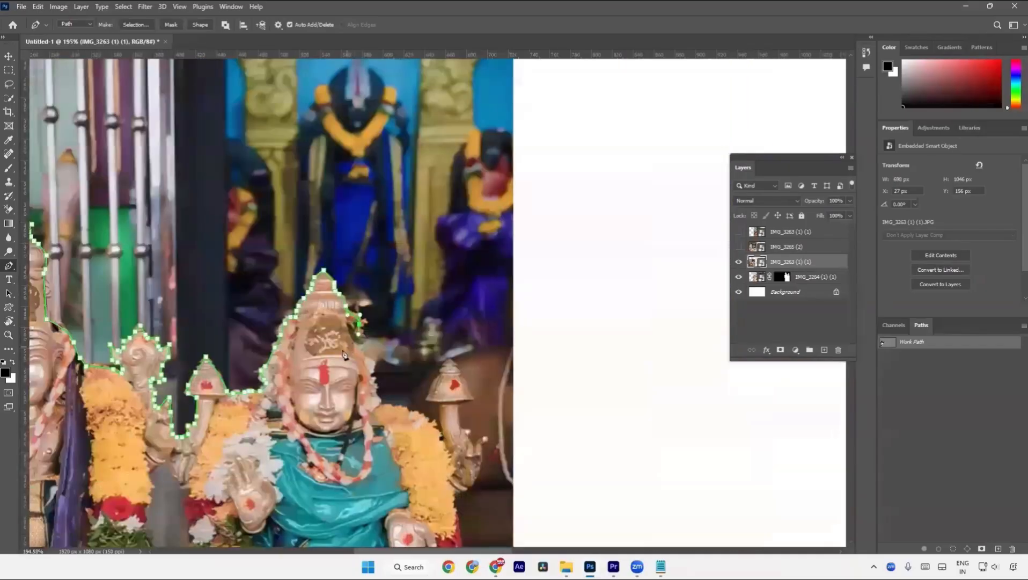
scroll(344, 354, up, 5)
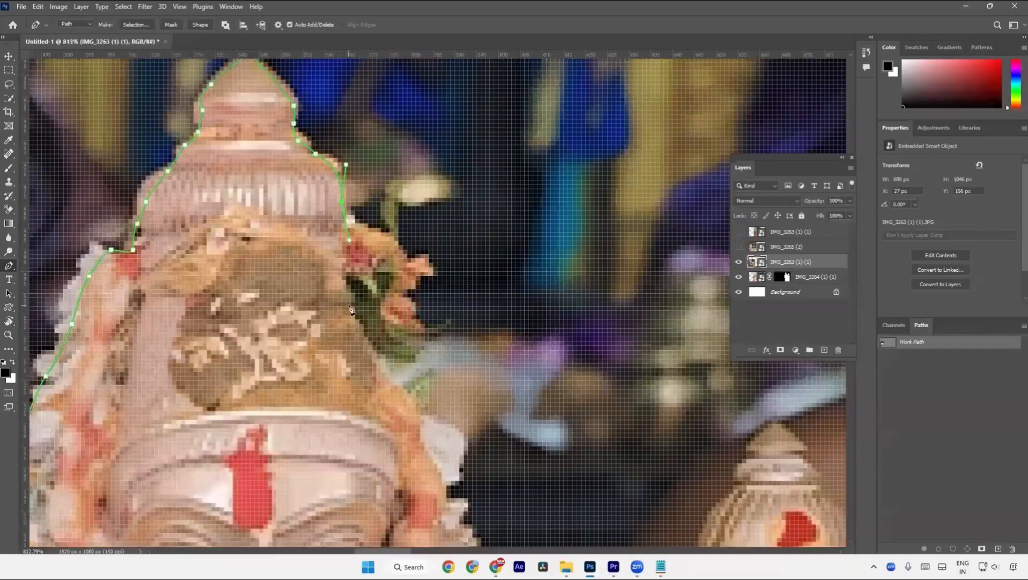
drag(349, 305, 360, 338)
drag(404, 394, 368, 360)
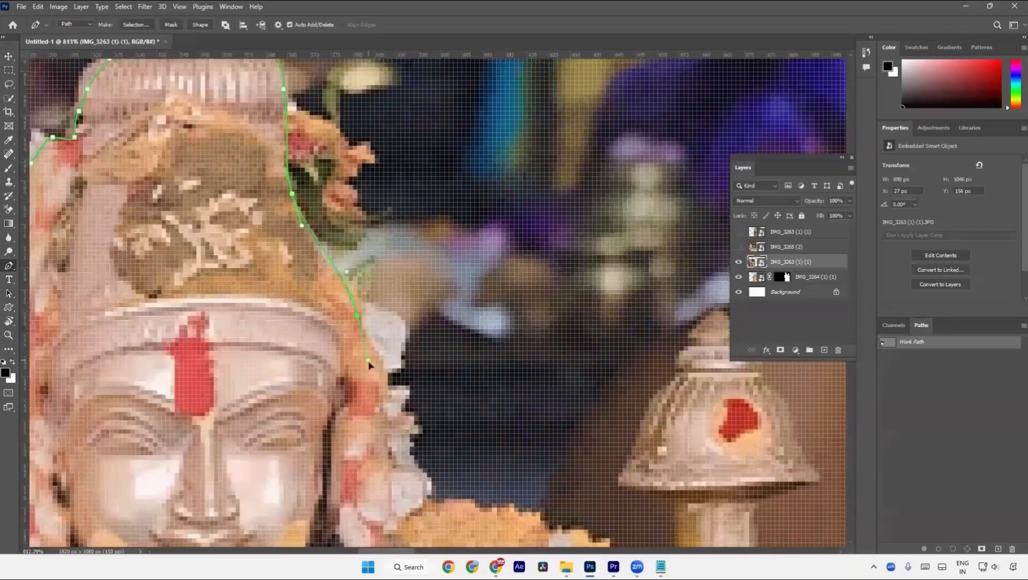
Trace along the garland beside the second idol's face down to the yellow garland, redoing the misplaced point
scroll(353, 383, down, 5)
mouse_move(392, 398)
mouse_down()
mouse_move(384, 418)
mouse_move(374, 396)
mouse_up()
scroll(363, 397, up, 4)
scroll(384, 418, down, 5)
scroll(385, 418, up, 5)
key(ctrl+z)
drag(386, 429, 393, 426)
Trace the yellow garland's upper outer edge down to the base of the far lotus stem
drag(472, 434, 337, 360)
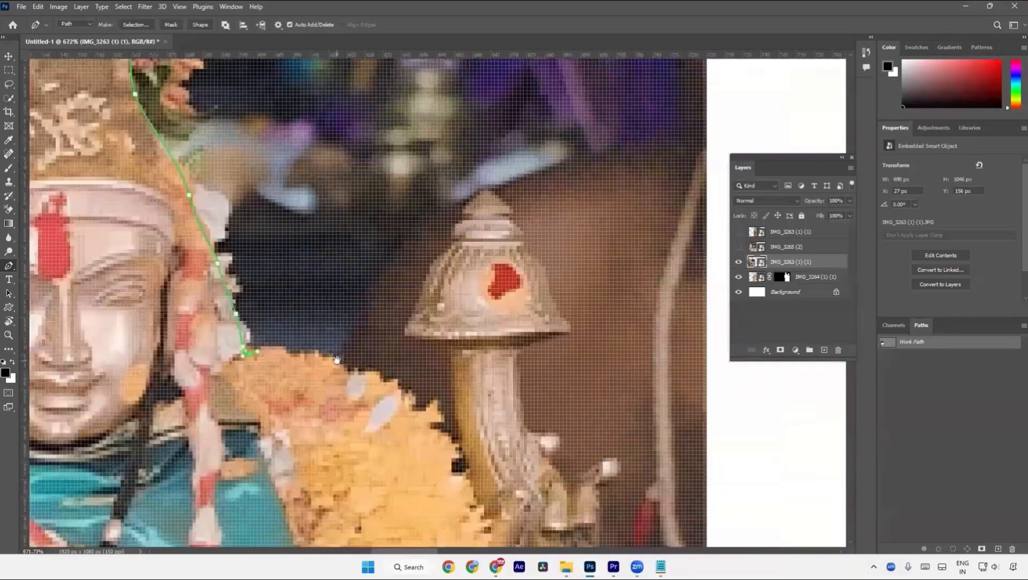
click(344, 372)
click(414, 416)
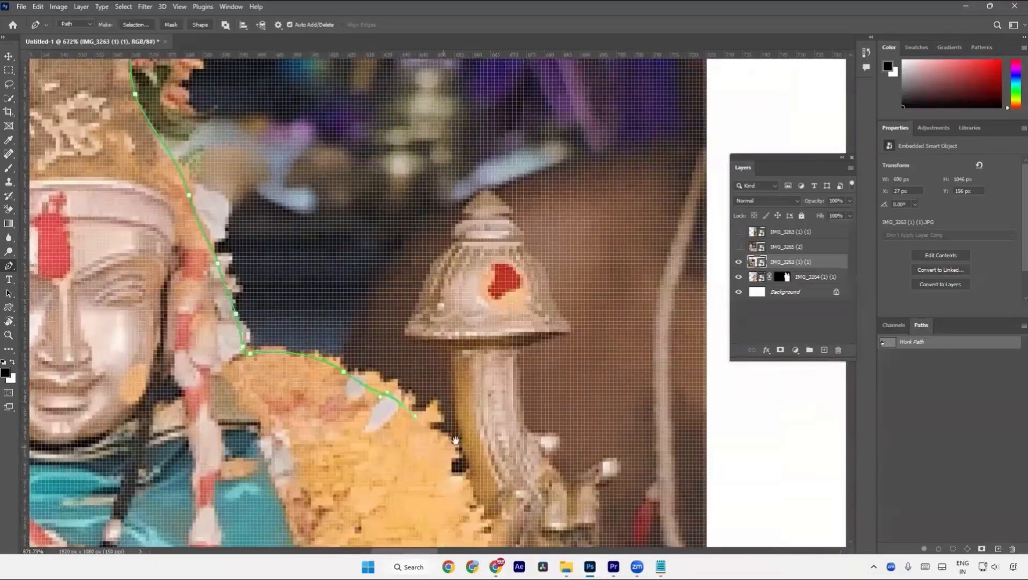
drag(455, 440, 327, 333)
click(319, 368)
click(342, 398)
click(354, 414)
Trace the far lotus stem upward and the bud's left edge up to the rings below its tip
click(344, 349)
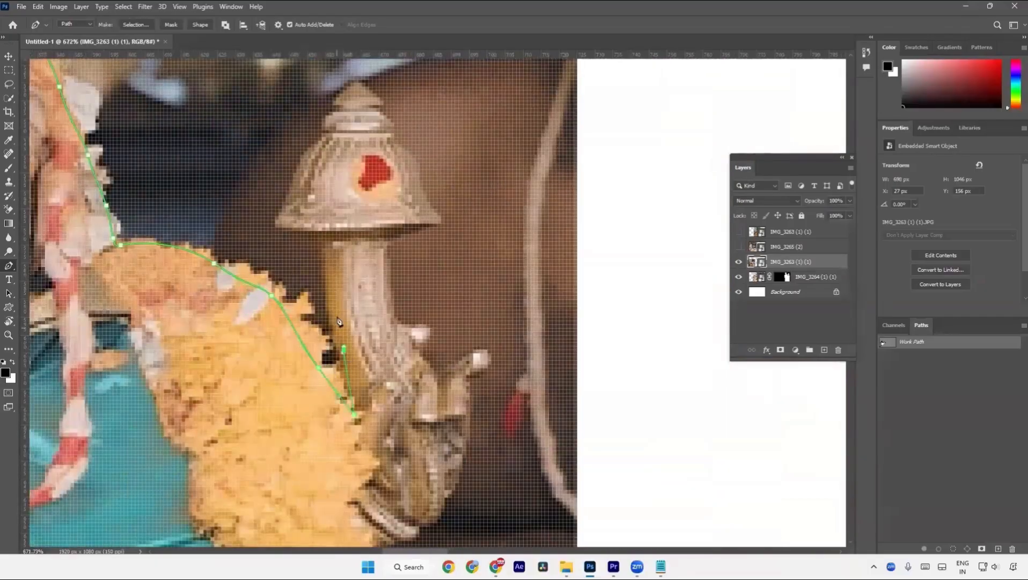
click(326, 278)
click(324, 235)
click(322, 230)
click(315, 155)
click(336, 115)
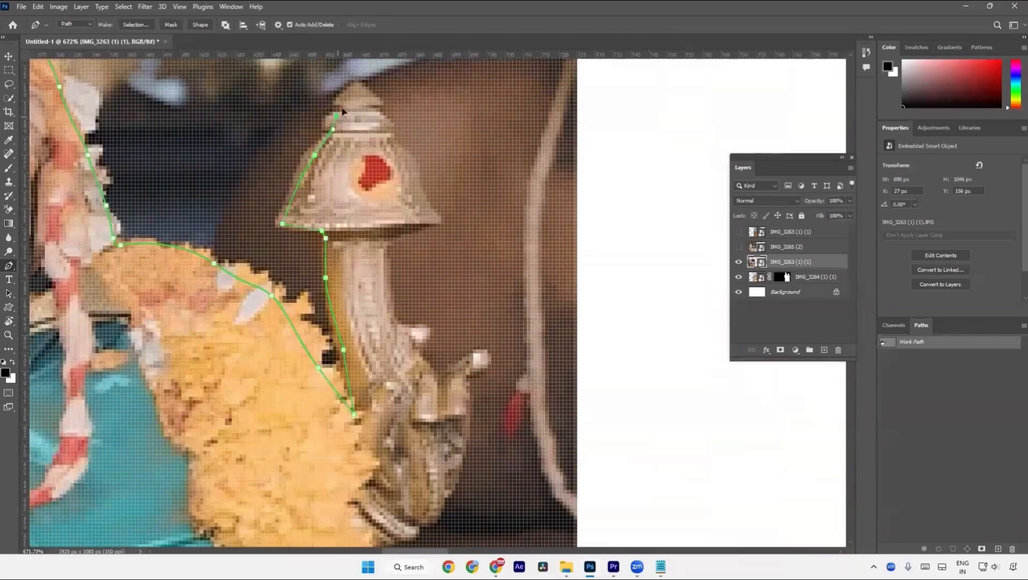
Trace over the tip of the far lotus bud and down its outer edge to the lower corner
click(348, 97)
click(362, 80)
click(387, 118)
click(416, 173)
click(434, 213)
click(438, 220)
Trace the outer edge of the far lotus stem down to the hand holding it, redoing the misplaced point
drag(394, 227, 390, 231)
drag(391, 285, 401, 356)
scroll(411, 364, down, 6)
scroll(419, 354, up, 5)
scroll(419, 351, up, 1)
key(ctrl+z)
click(403, 357)
click(435, 388)
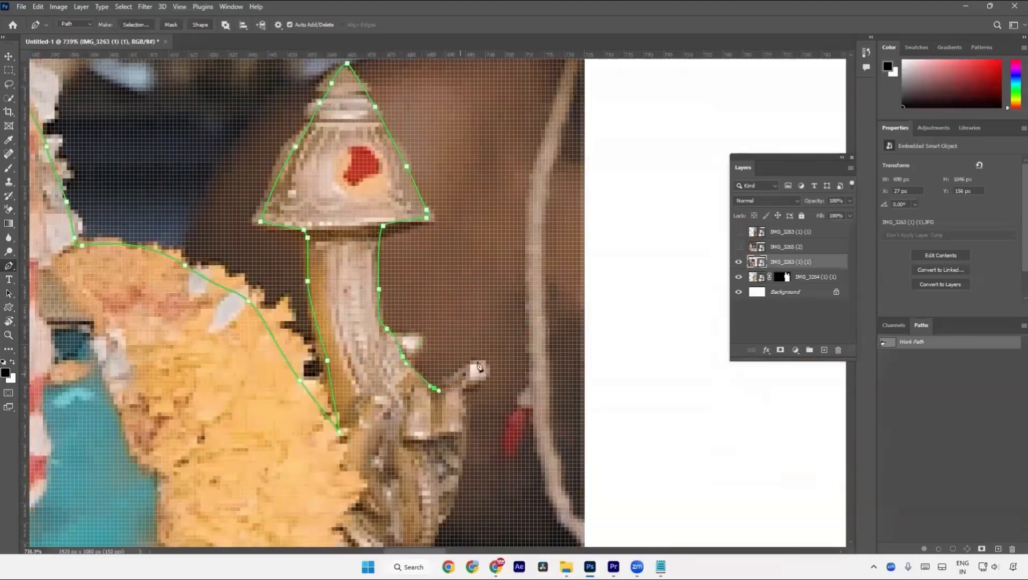
Trace around the lotus-holding hand's fingertip and outer edge back to the yellow garland, redoing the misplaced point
click(477, 361)
drag(458, 416, 458, 433)
drag(441, 396, 413, 248)
drag(413, 388, 341, 266)
key(ctrl+z)
click(324, 429)
Trace the garland's outer edge past the red rose down to the bottom of the white flowers
drag(348, 316, 352, 328)
drag(363, 438, 367, 269)
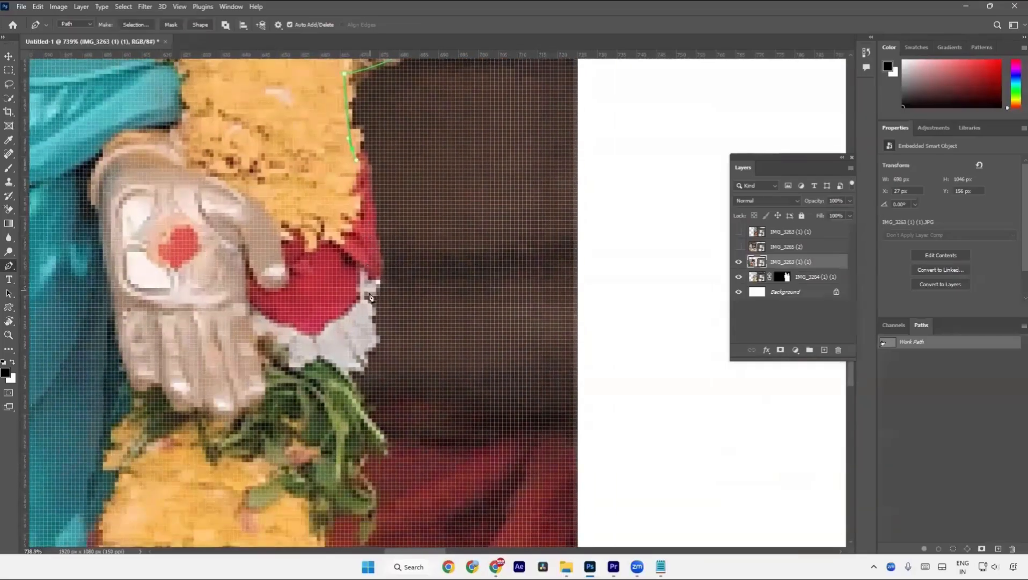
drag(367, 307, 358, 354)
click(352, 374)
Trace around the outer edge of the green leaves below the garland's white flowers
scroll(354, 390, down, 5)
scroll(378, 322, up, 4)
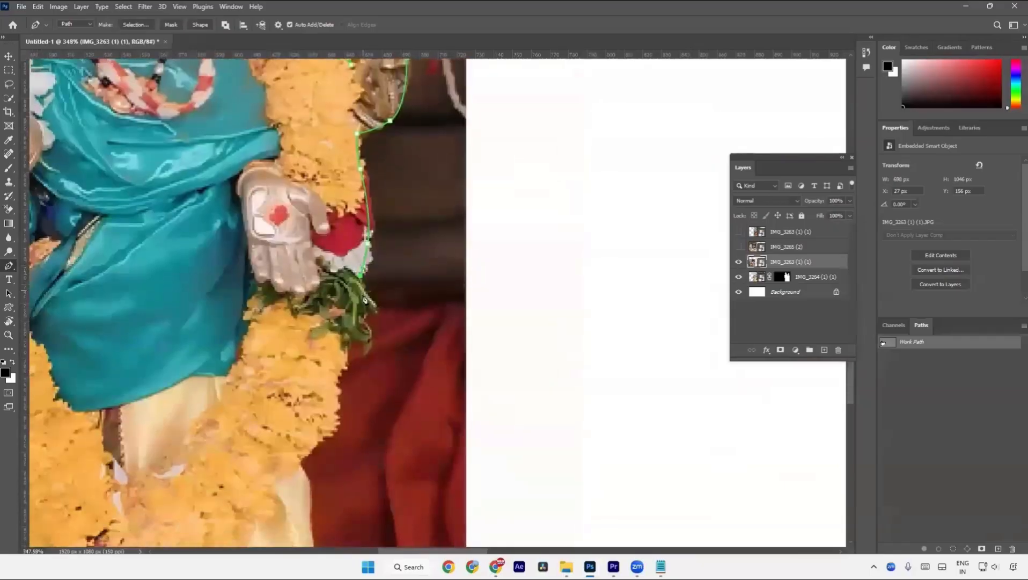
click(377, 316)
click(359, 329)
click(364, 346)
drag(348, 351, 343, 359)
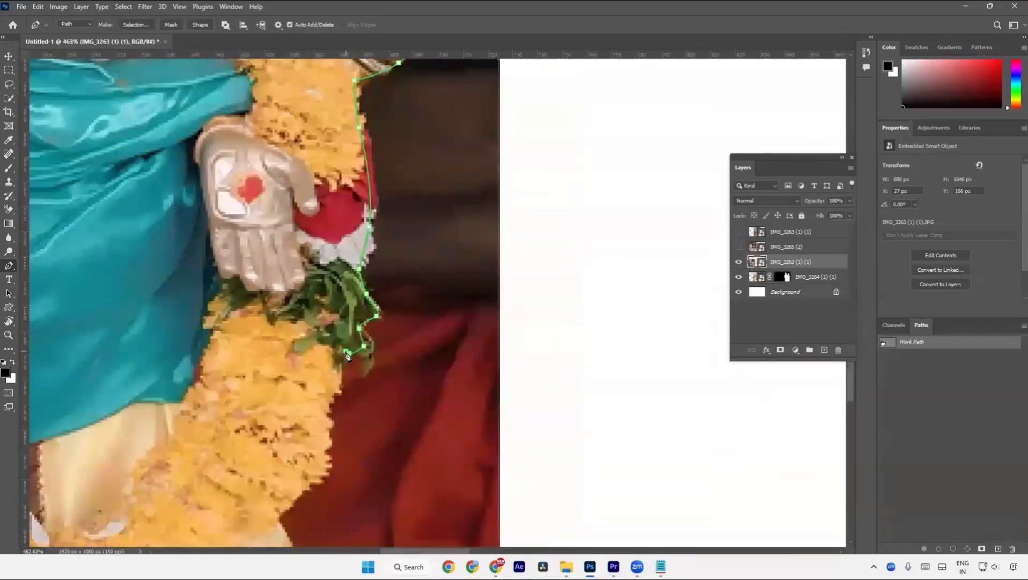
Trace the lower yellow garland's outer edge from the green leaves down to the cream skirt
click(339, 374)
drag(321, 399, 380, 283)
click(382, 317)
drag(382, 335, 375, 347)
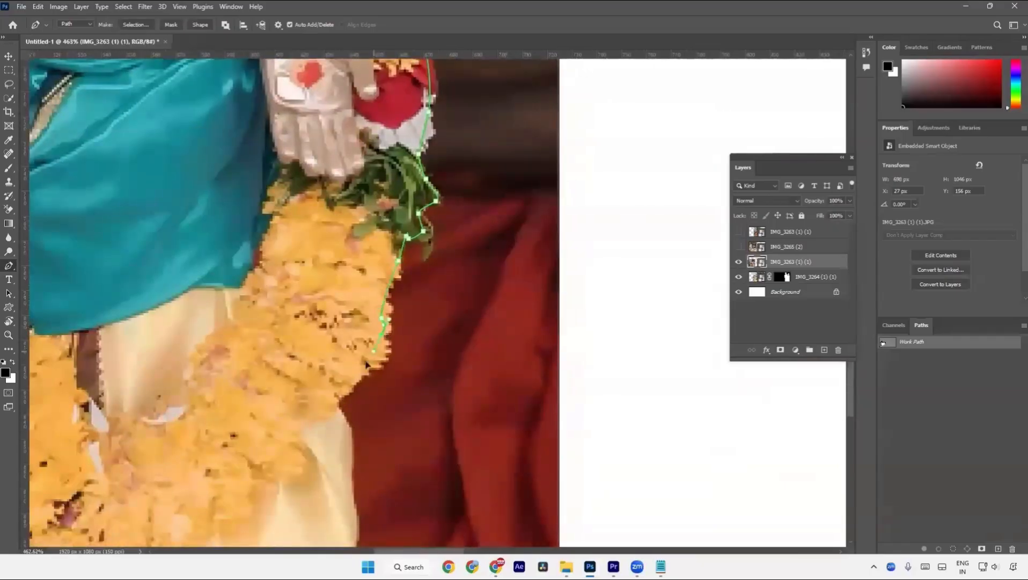
click(356, 374)
click(344, 389)
drag(342, 404, 339, 408)
click(337, 412)
Trace the cream skirt's outer edge down to the wooden platform and along the platform's back edge to its corner
drag(350, 495, 402, 254)
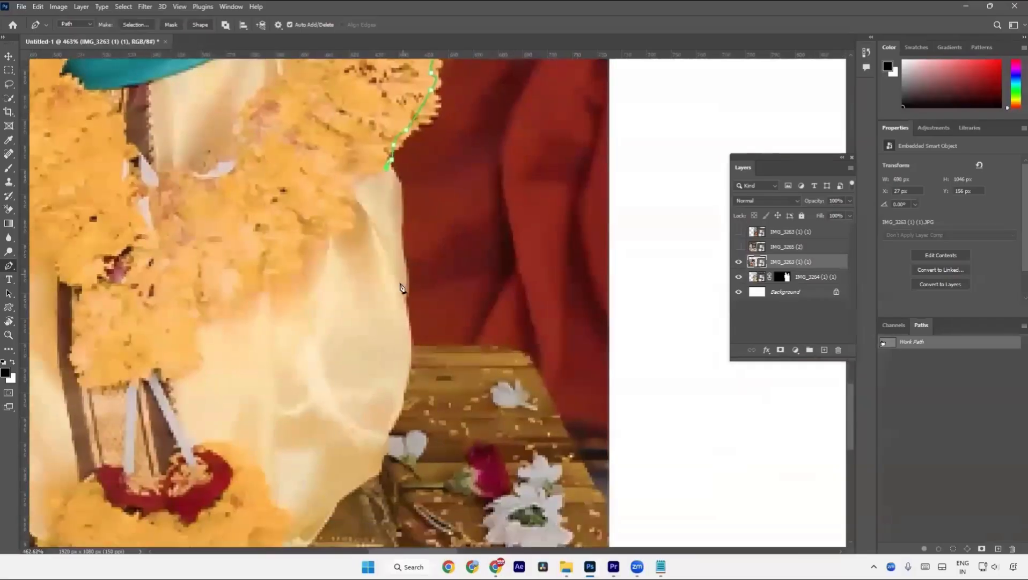
scroll(397, 254, down, 4)
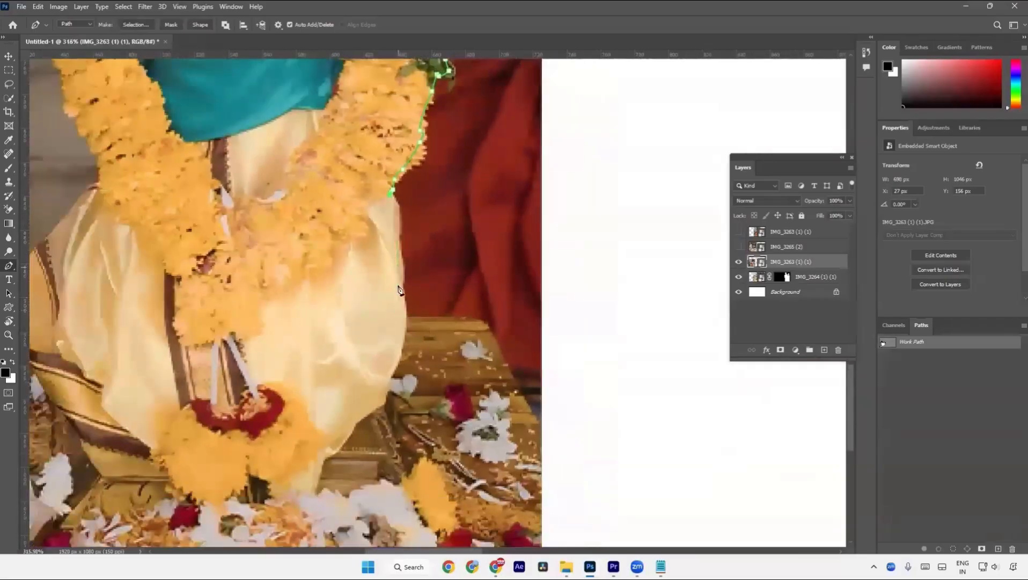
click(404, 319)
click(423, 319)
click(489, 330)
Extend the path down the wooden platform's outer side and past the photo's edge to below the canvas
drag(488, 330, 422, 183)
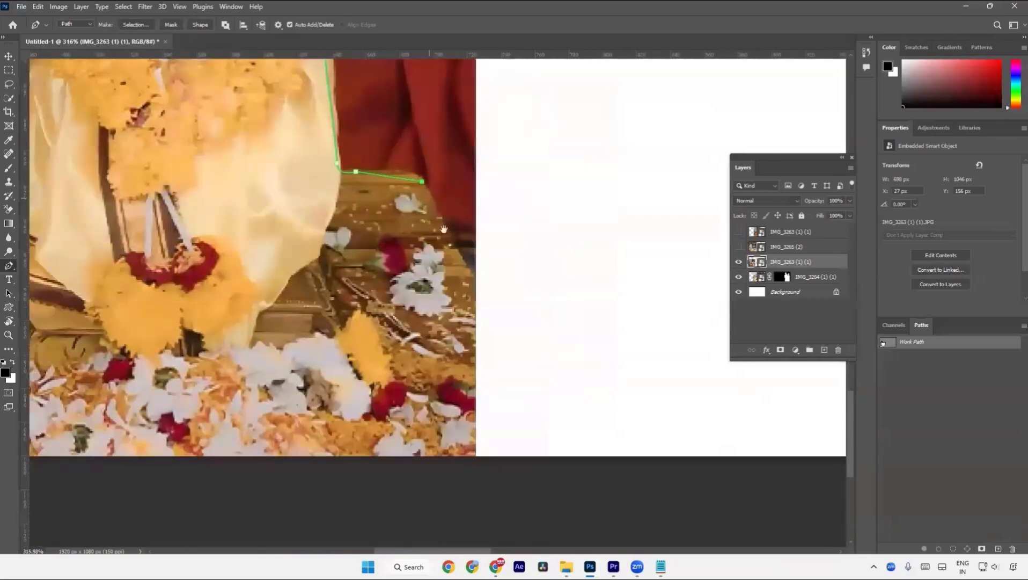
click(472, 286)
click(507, 364)
scroll(493, 398, down, 5)
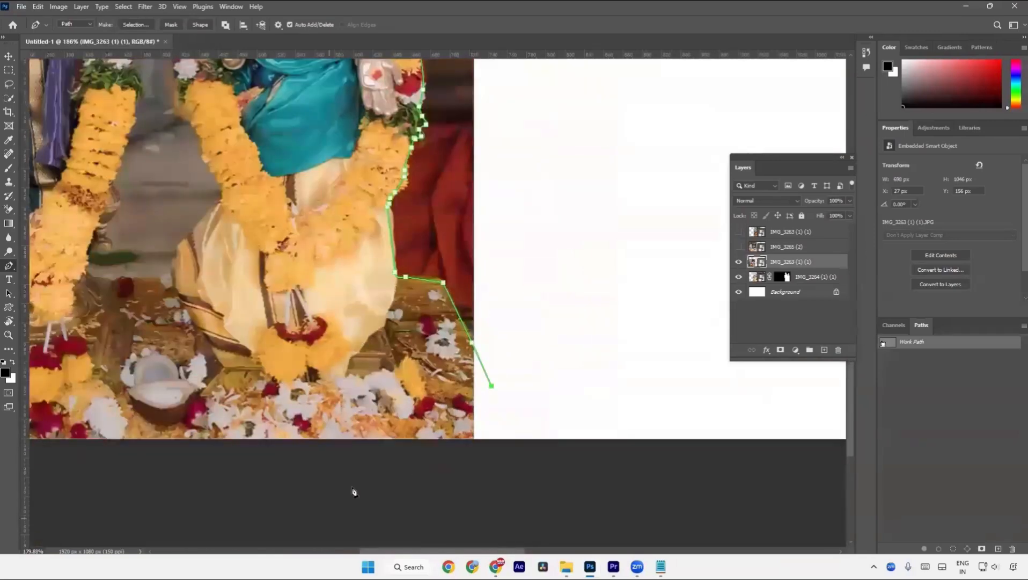
scroll(597, 455, down, 3)
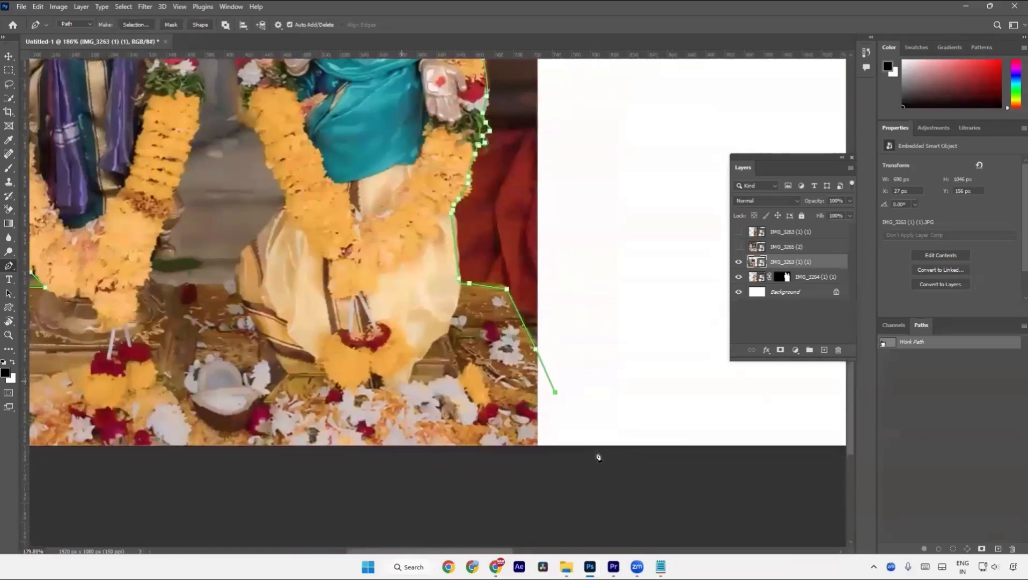
click(631, 475)
scroll(570, 462, down, 2)
drag(409, 432, 338, 424)
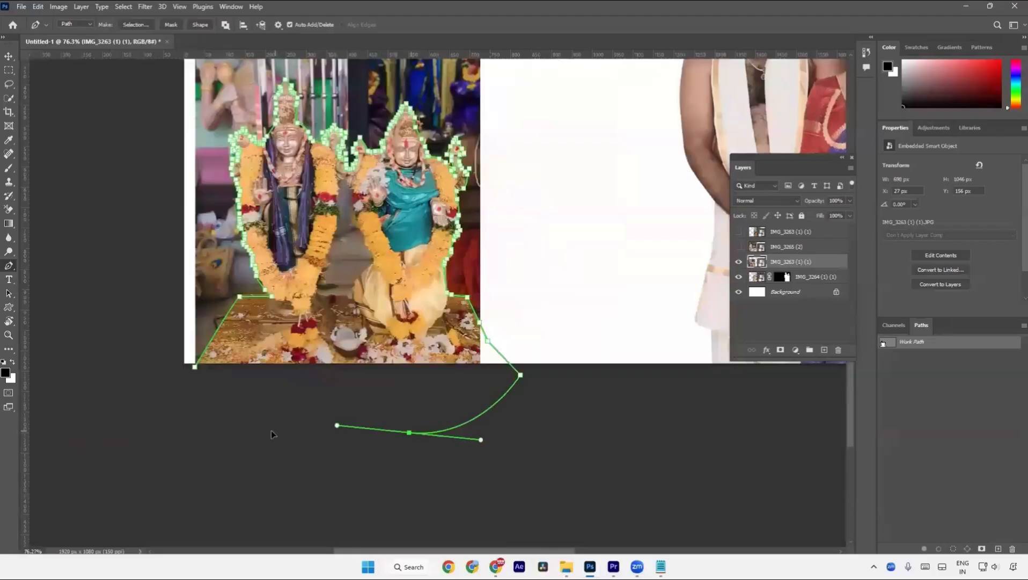
drag(275, 431, 267, 430)
drag(194, 422, 178, 423)
key(ctrl+z)
key(ctrl+z)
key(ctrl+z)
Close the idols' path with straight segments below the canvas and turn it into a layer mask on the idols' photo
click(524, 396)
click(206, 433)
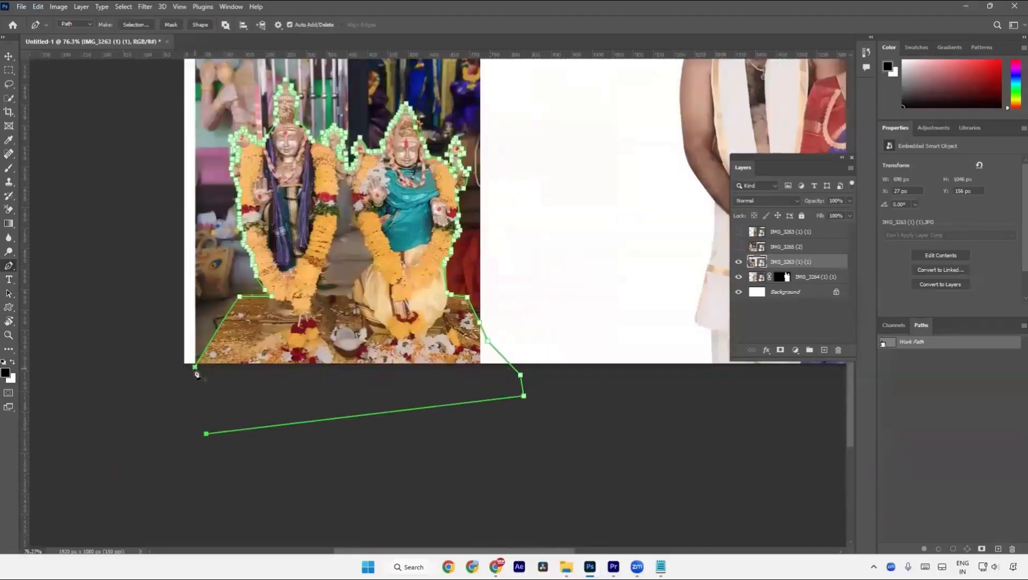
click(196, 368)
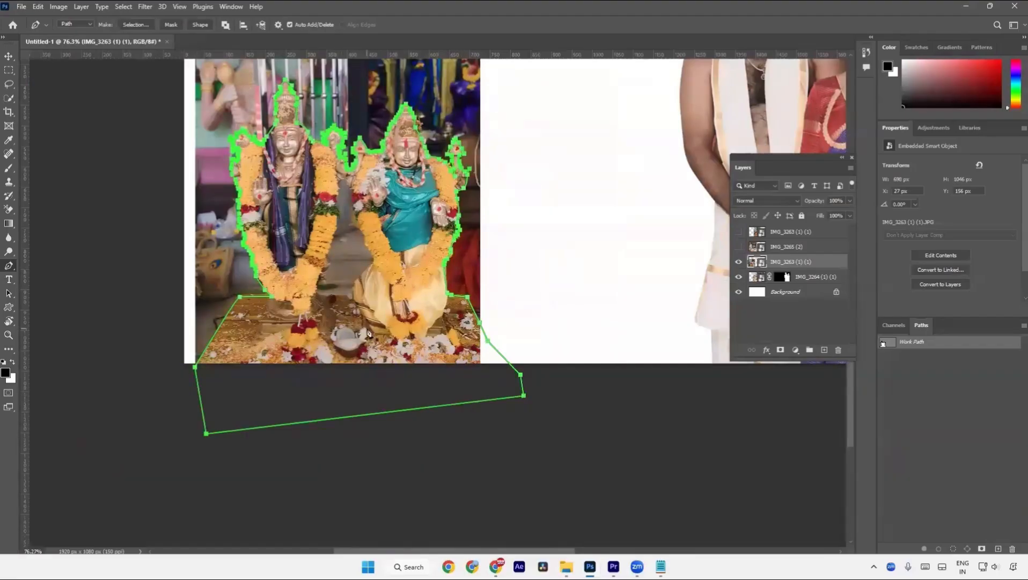
key(ctrl+Return)
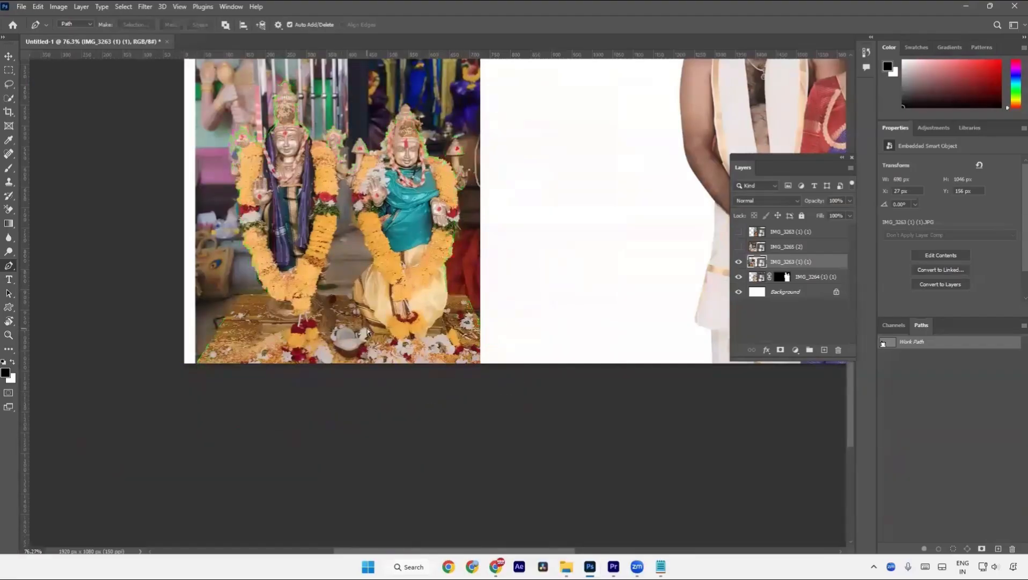
click(781, 352)
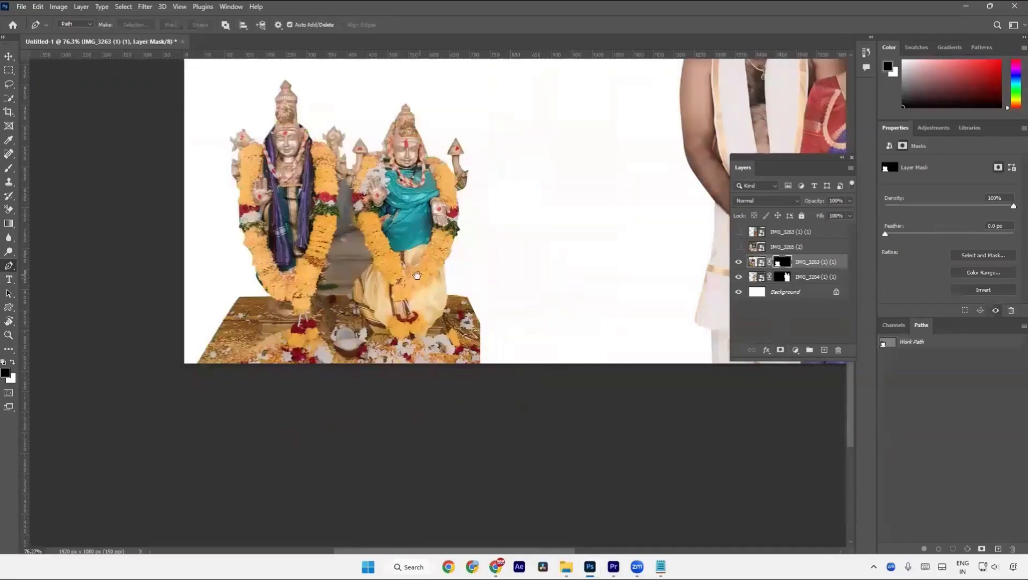
drag(417, 276, 366, 337)
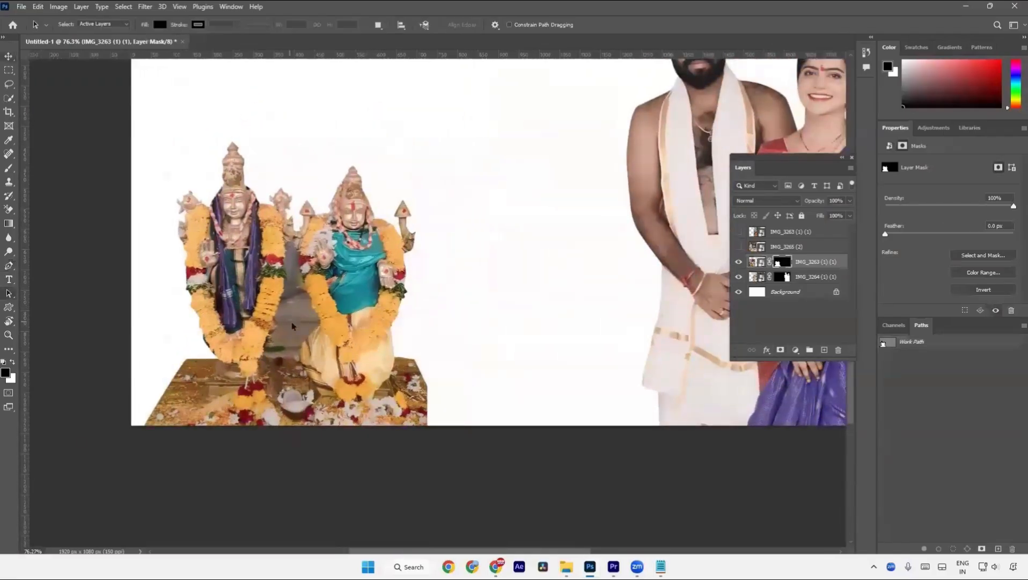
key(v)
key(a)
mouse_move(519, 285)
mouse_down()
mouse_move(340, 280)
mouse_move(525, 281)
mouse_up()
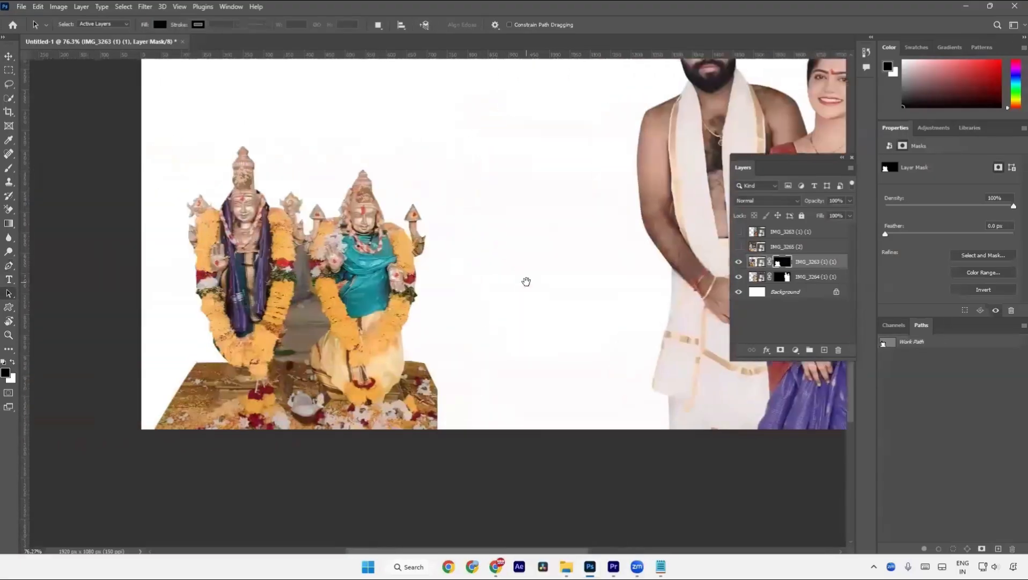
With the idols' layer mask targeted, start a Pen path around the background gap, tracing under the two raised hands to the second idol's garland
click(756, 264)
click(781, 264)
key(p)
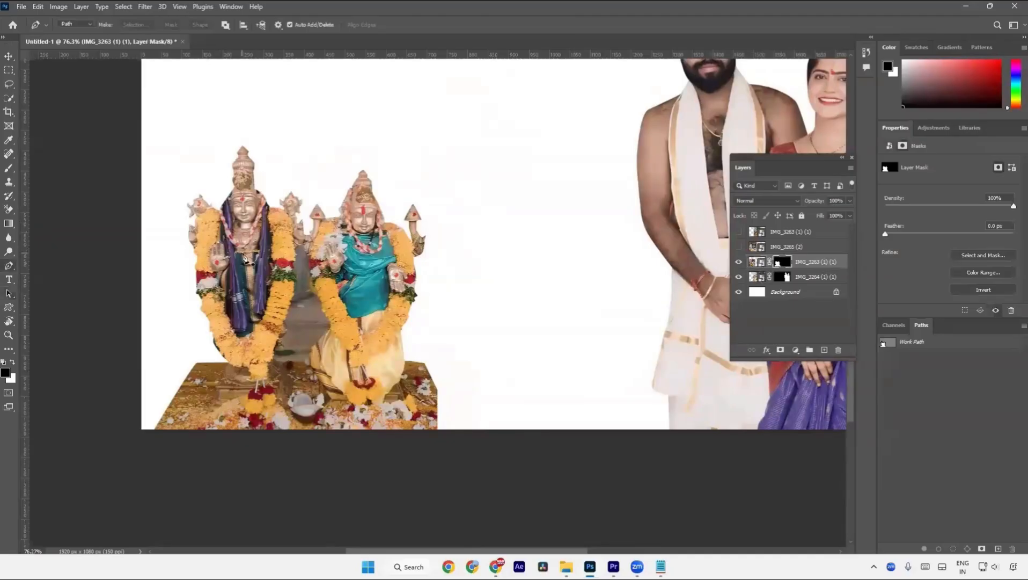
scroll(288, 251, up, 6)
scroll(307, 261, up, 1)
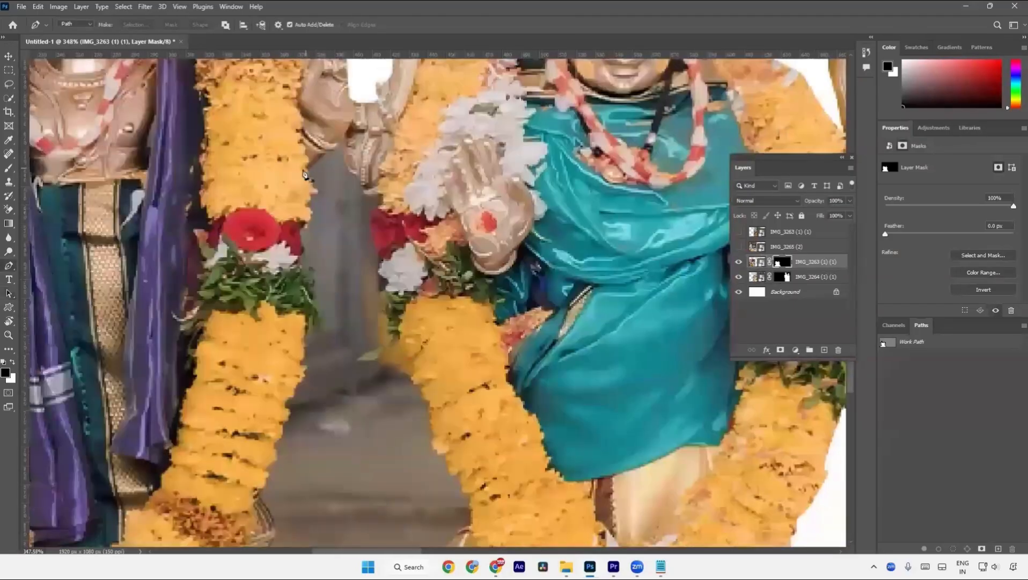
click(304, 170)
click(334, 141)
click(343, 134)
click(347, 170)
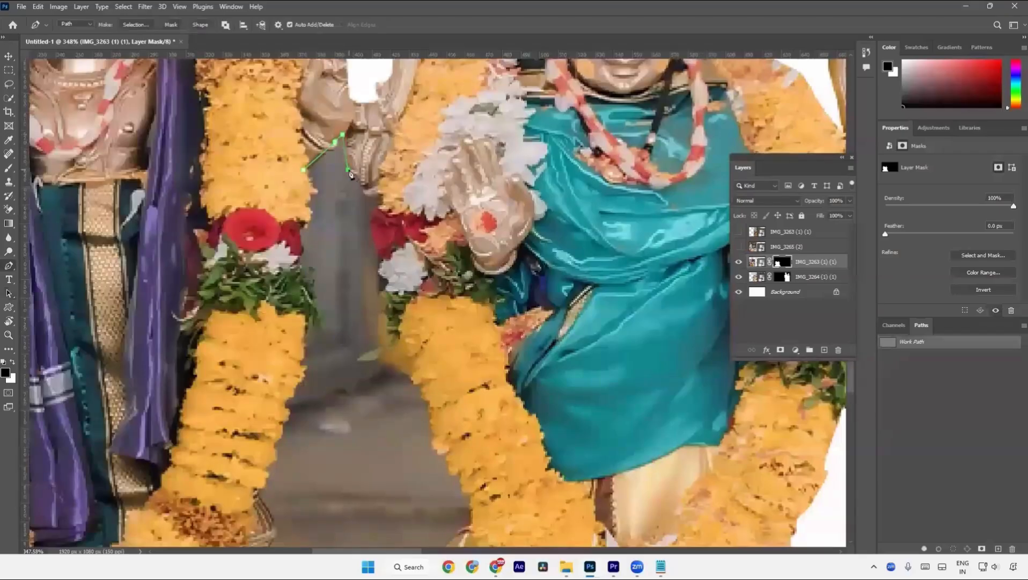
click(365, 191)
click(381, 199)
Trace the gap's edge along the second idol's red rose, white flower and leaves to the yellow garland
click(374, 212)
click(374, 226)
click(374, 238)
click(383, 273)
click(385, 293)
click(391, 312)
click(395, 334)
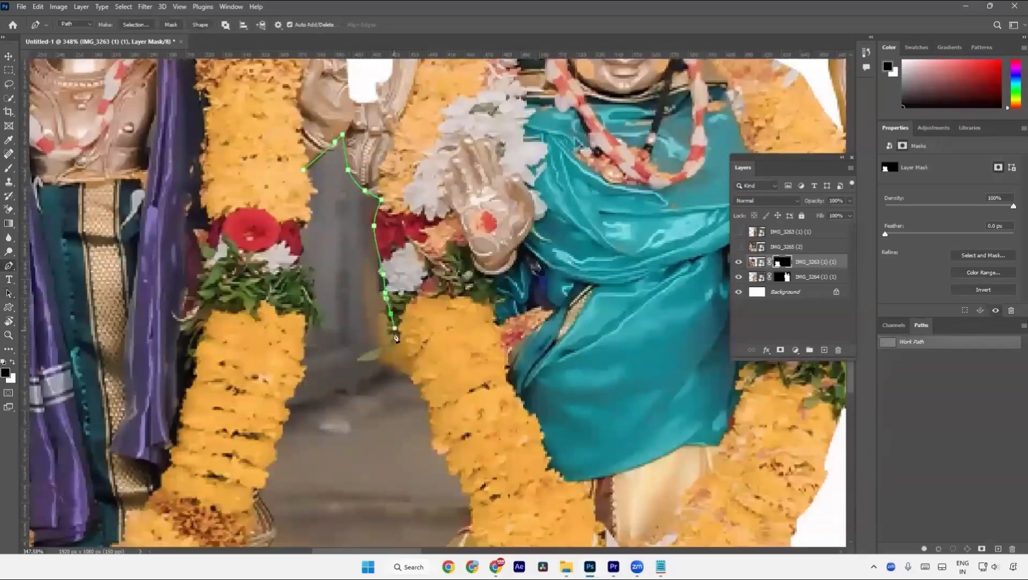
click(407, 343)
Trace the gap's edge down the second idol's yellow garland to the top of the cream skirt
drag(418, 374, 375, 294)
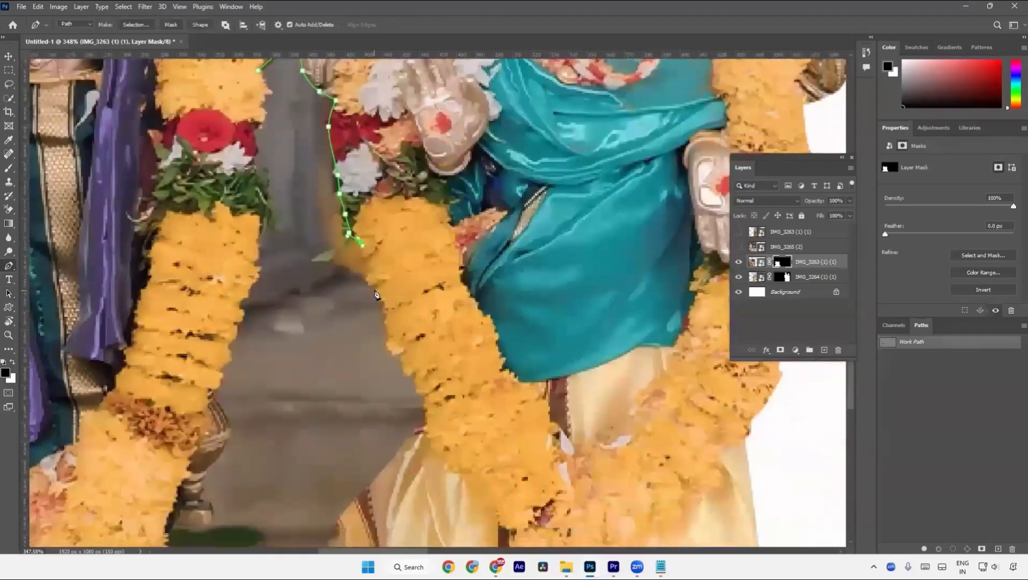
click(371, 281)
click(379, 292)
click(383, 310)
click(388, 323)
click(389, 335)
click(395, 350)
click(404, 358)
click(412, 369)
click(422, 385)
click(425, 397)
click(425, 409)
click(423, 421)
click(418, 431)
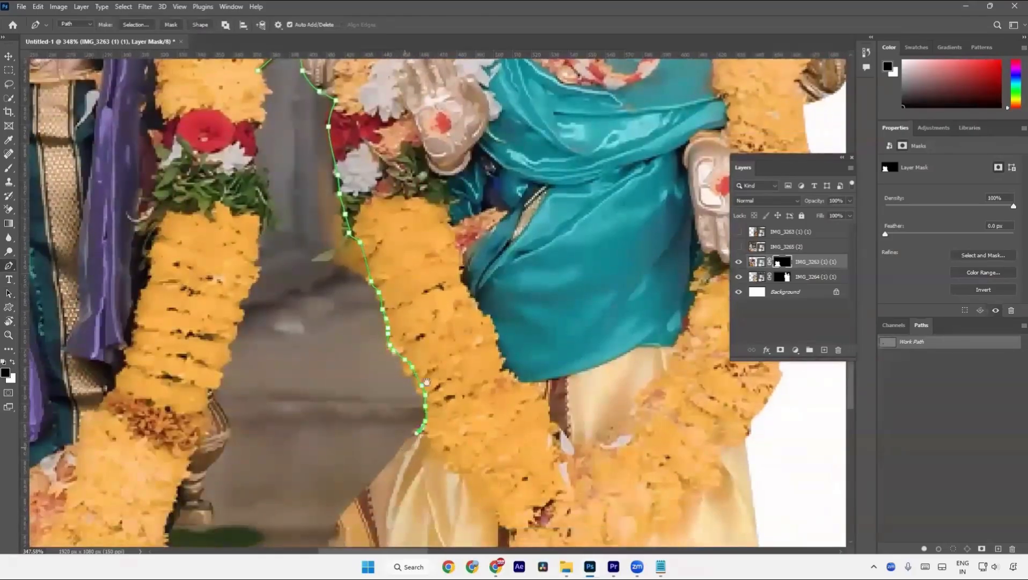
Trace the gap down the second idol's skirt and across the platform's back edge to the first idol's garland
drag(427, 382, 519, 225)
drag(450, 345, 422, 392)
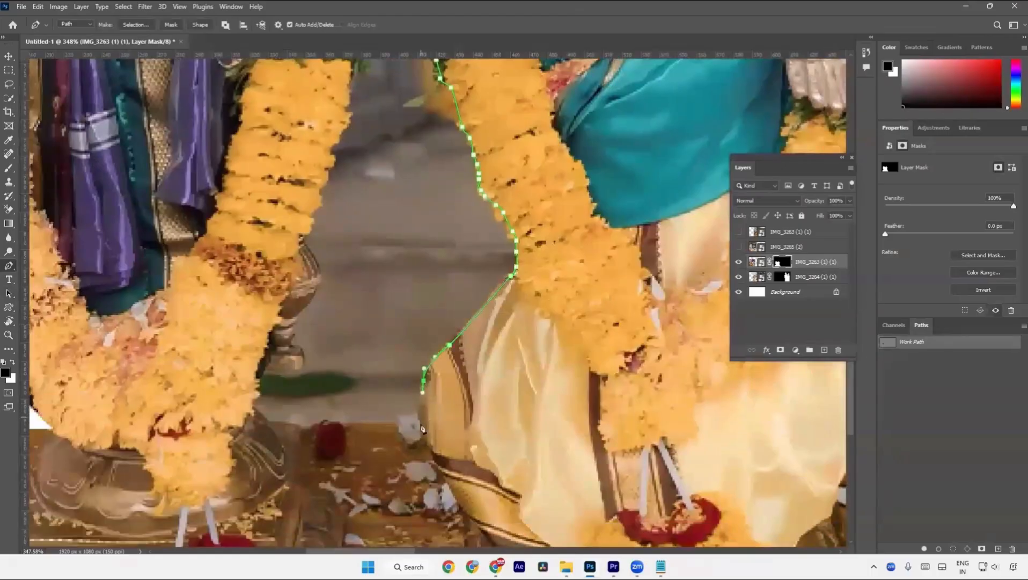
click(422, 423)
click(381, 421)
click(328, 424)
click(310, 432)
click(301, 434)
click(296, 428)
click(288, 426)
click(282, 425)
click(250, 413)
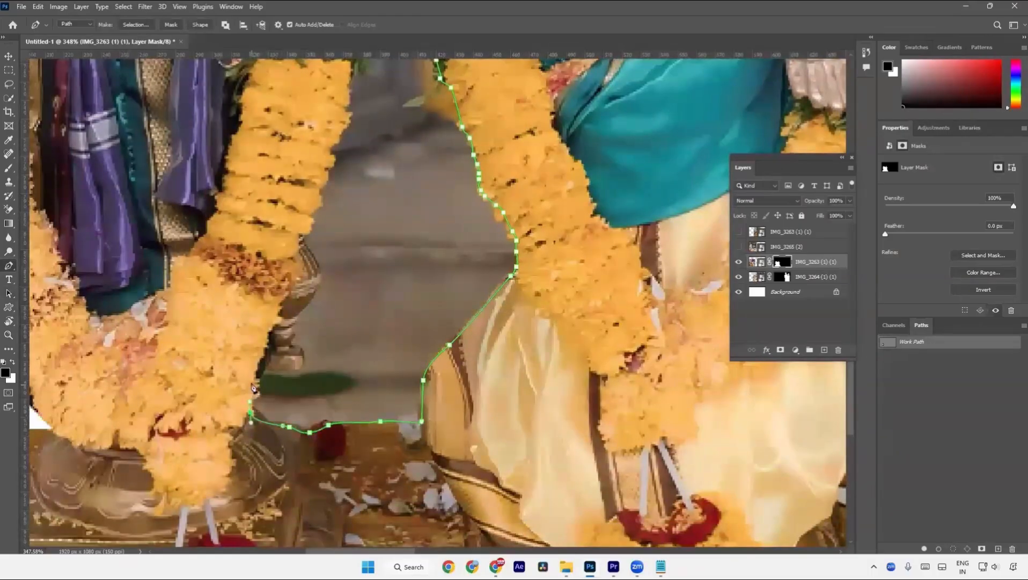
Trace the gap's edge around the ornate metal piece protruding beside the first idol's lower garland
click(252, 380)
click(263, 337)
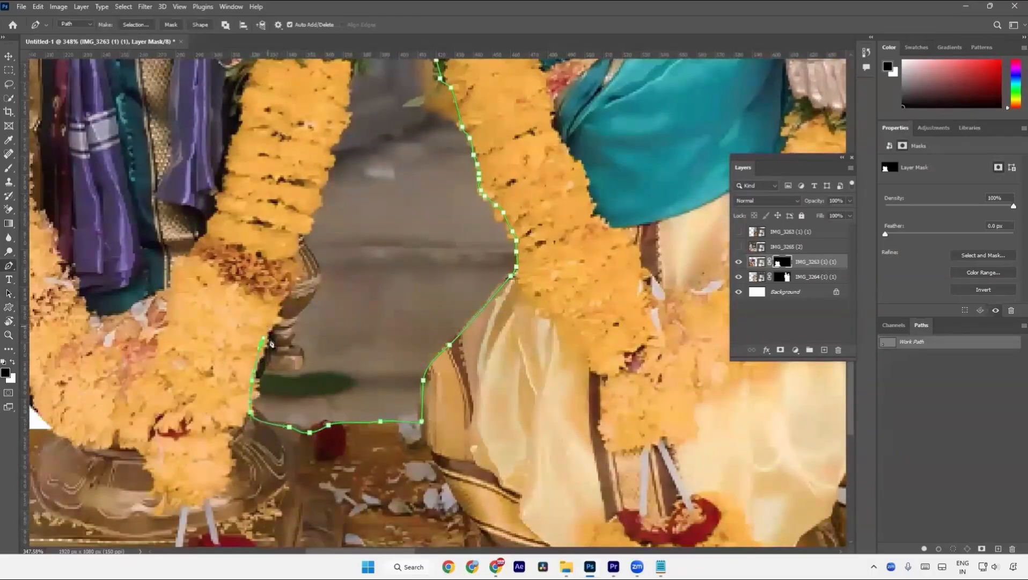
click(259, 376)
click(278, 369)
drag(305, 363, 304, 353)
click(300, 348)
click(289, 340)
click(295, 313)
drag(320, 273, 316, 256)
click(302, 237)
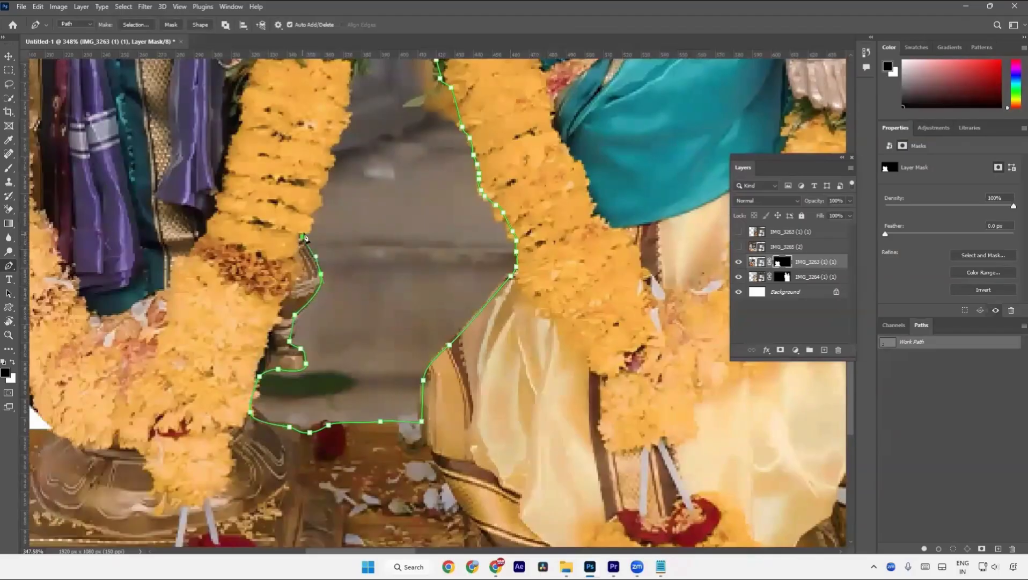
Trace the gap's edge up the first idol's yellow garland to the green leaves
click(309, 218)
click(315, 199)
click(326, 177)
click(331, 164)
click(336, 139)
drag(337, 141, 279, 347)
click(287, 308)
click(287, 292)
click(291, 272)
Trace up along the first idol's leaves, red roses and upper garland, and close the gap path at its starting point
click(294, 260)
click(293, 244)
click(292, 232)
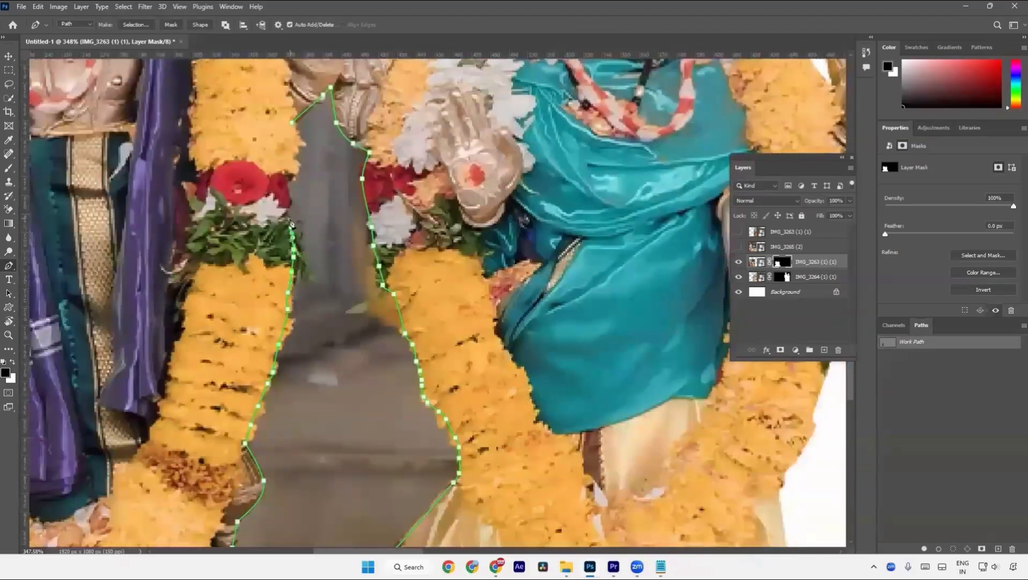
click(290, 219)
click(289, 208)
click(288, 197)
click(290, 182)
click(293, 172)
click(296, 158)
click(296, 143)
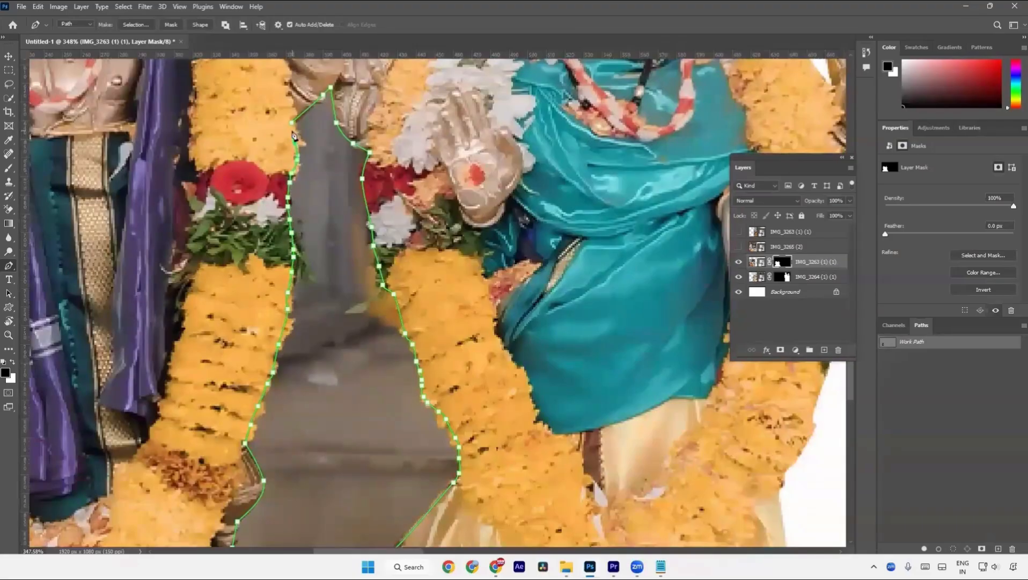
click(292, 122)
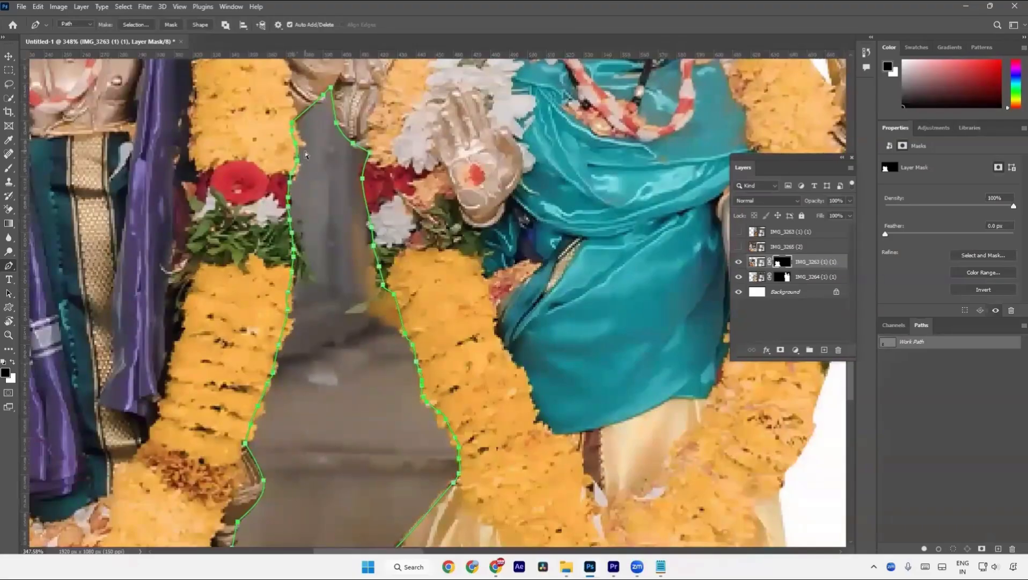
Load the gap path as a selection, invert it, and fill the idols' layer mask with the black foreground colour
key(ctrl+0)
key(a)
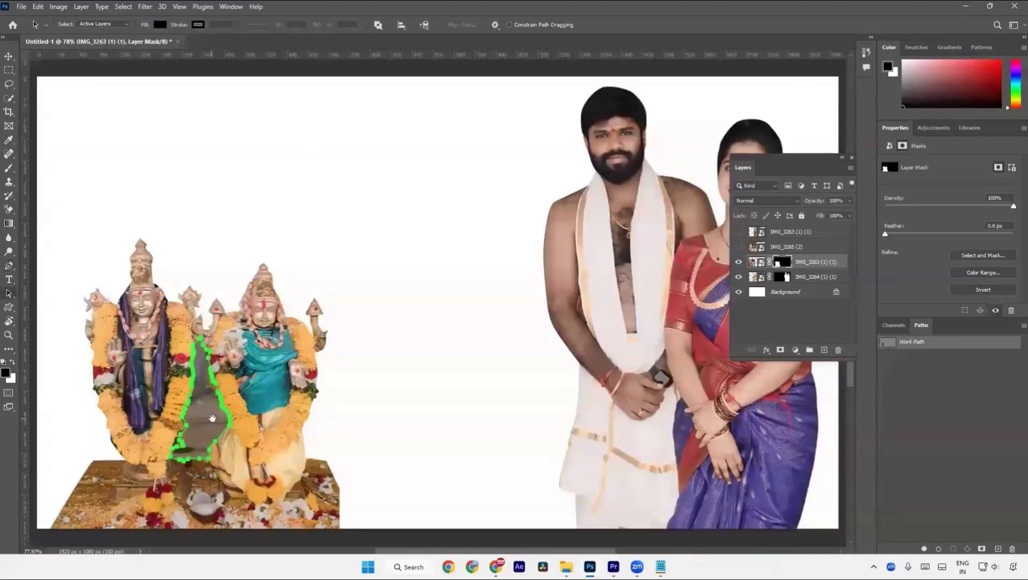
drag(211, 420, 260, 363)
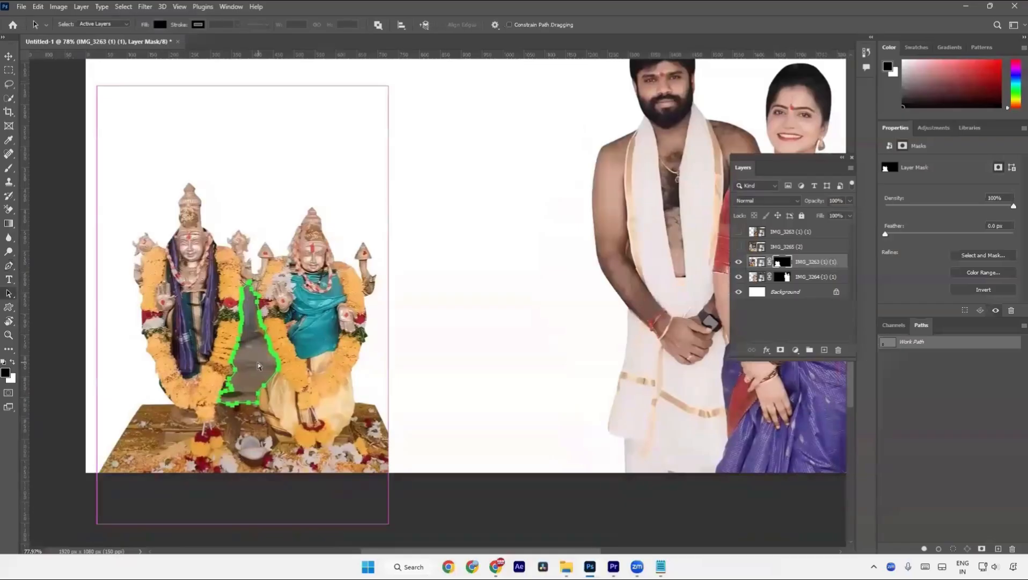
key(ctrl+Return)
scroll(244, 297, down, 3)
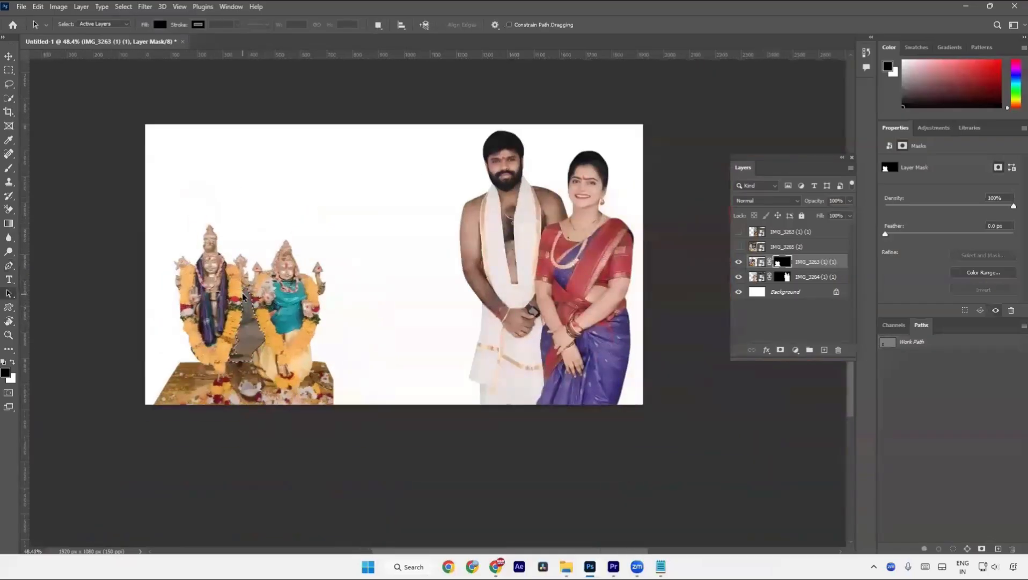
key(ctrl+shift+i)
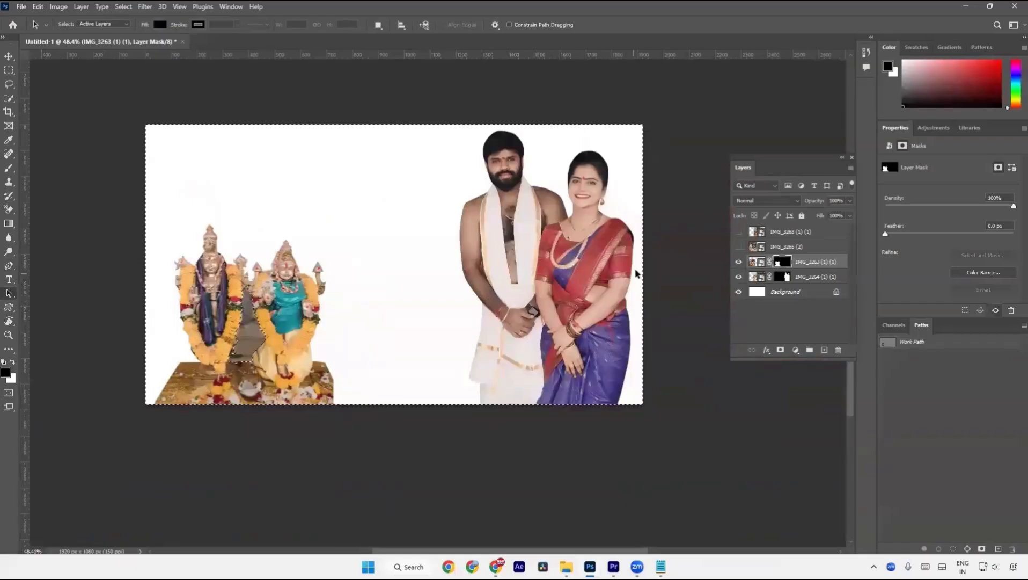
key(alt+BackSpace)
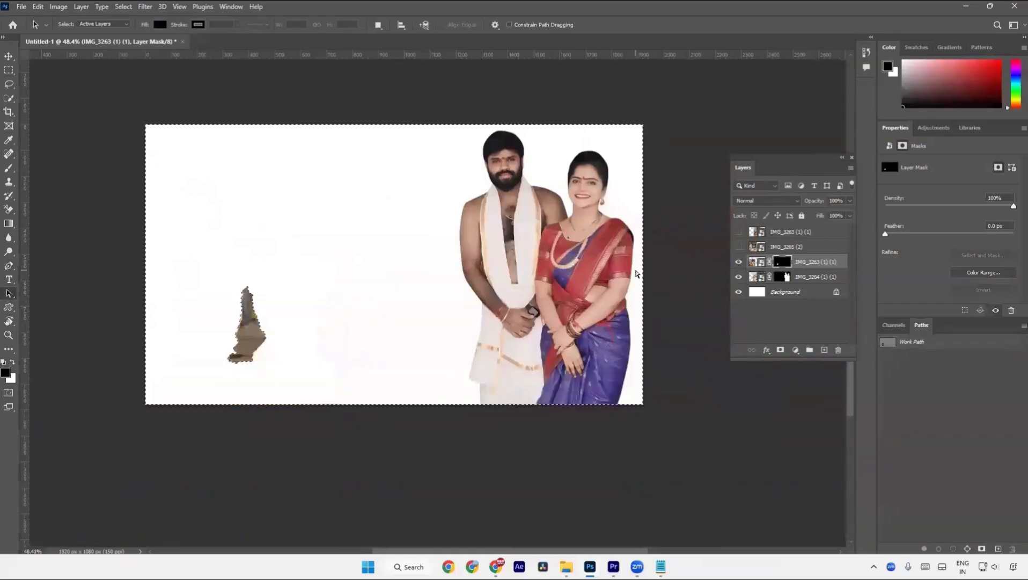
Undo the fill that hid the idols, hide only the background gap between them on the layer mask, and deselect
key(ctrl+z)
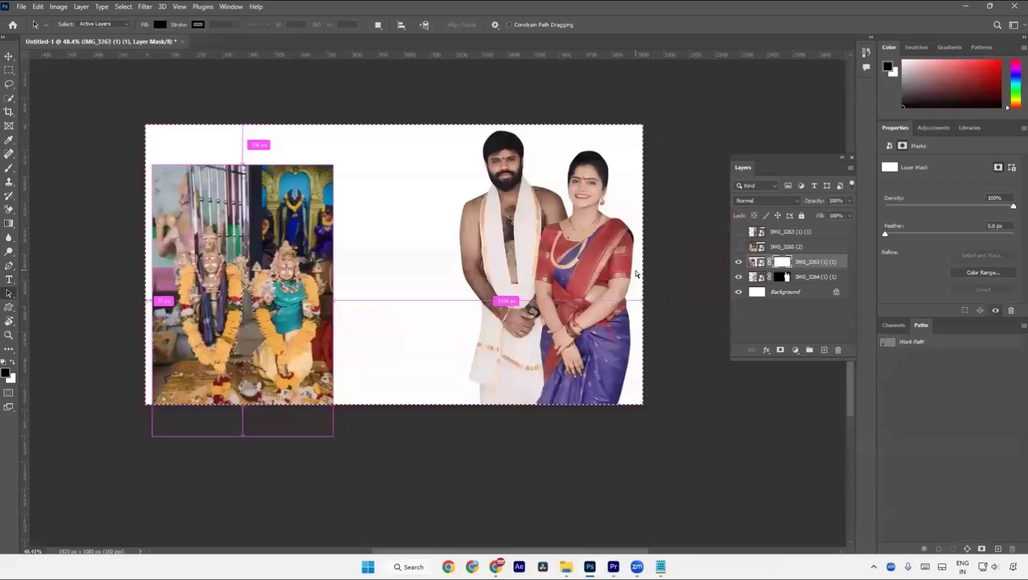
key(alt+BackSpace)
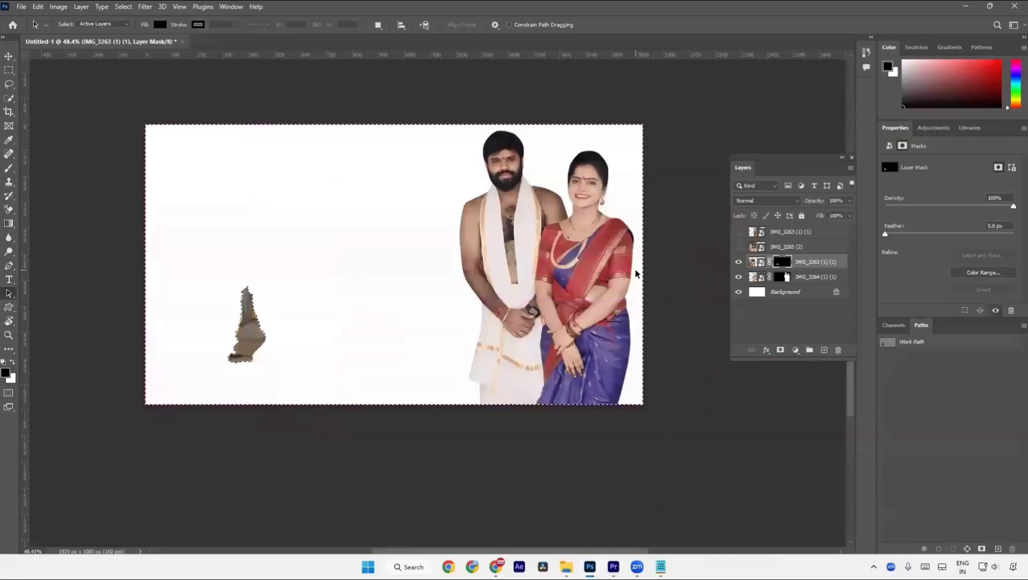
key(ctrl+z)
key(ctrl+shift+z)
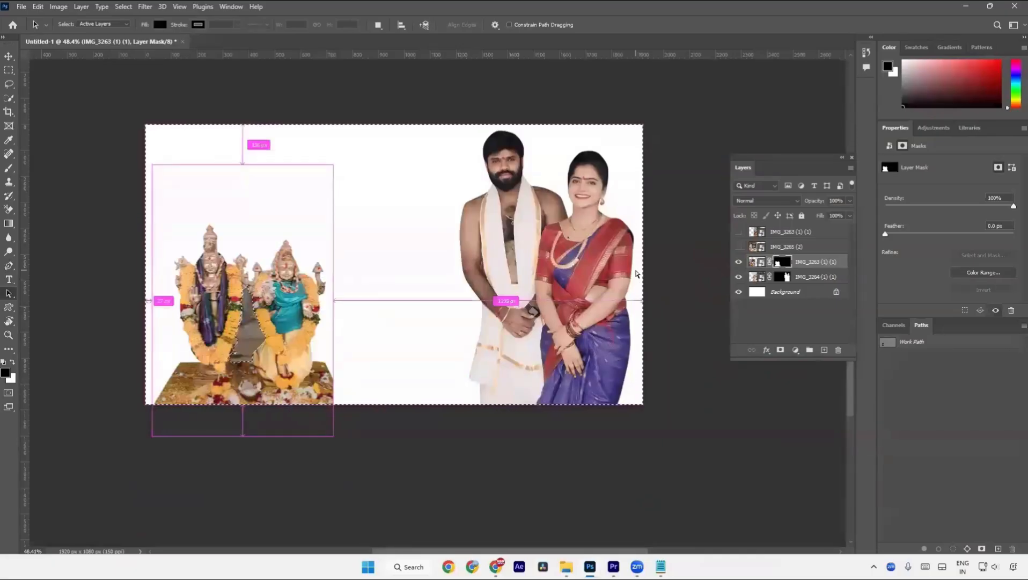
key(ctrl+z)
key(ctrl+shift+z)
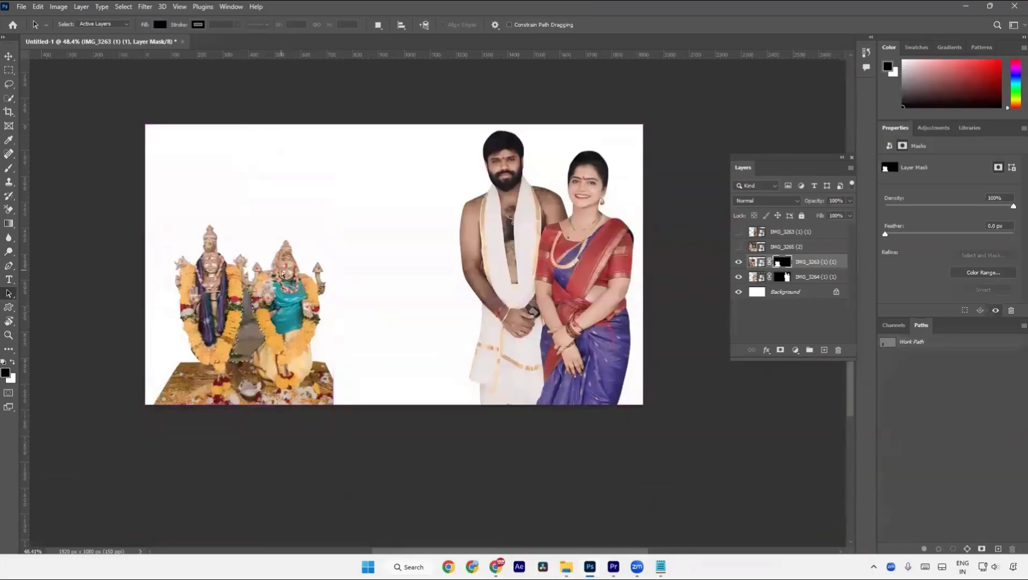
key(ctrl+a)
key(ctrl+d)
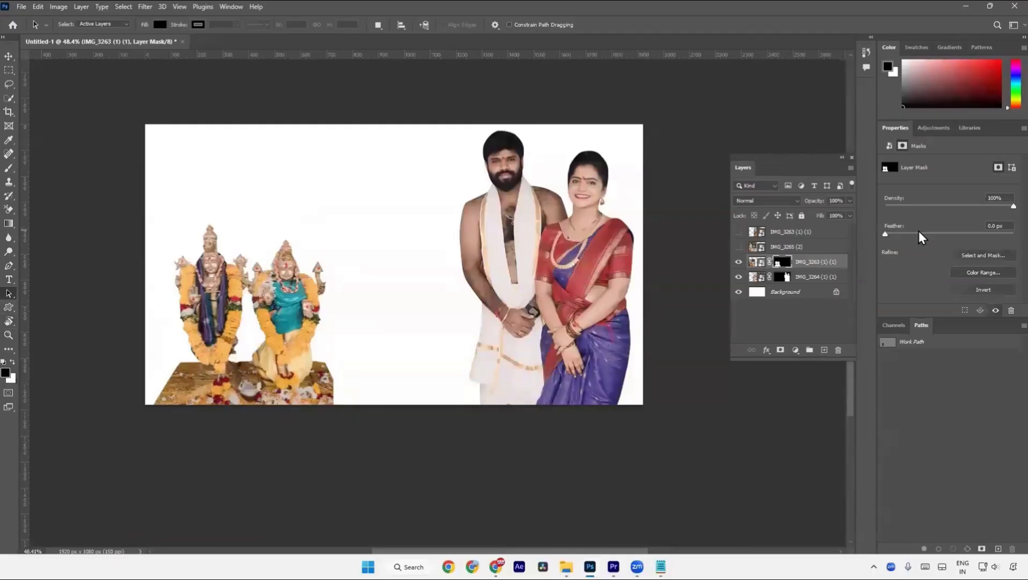
key(ctrl+0)
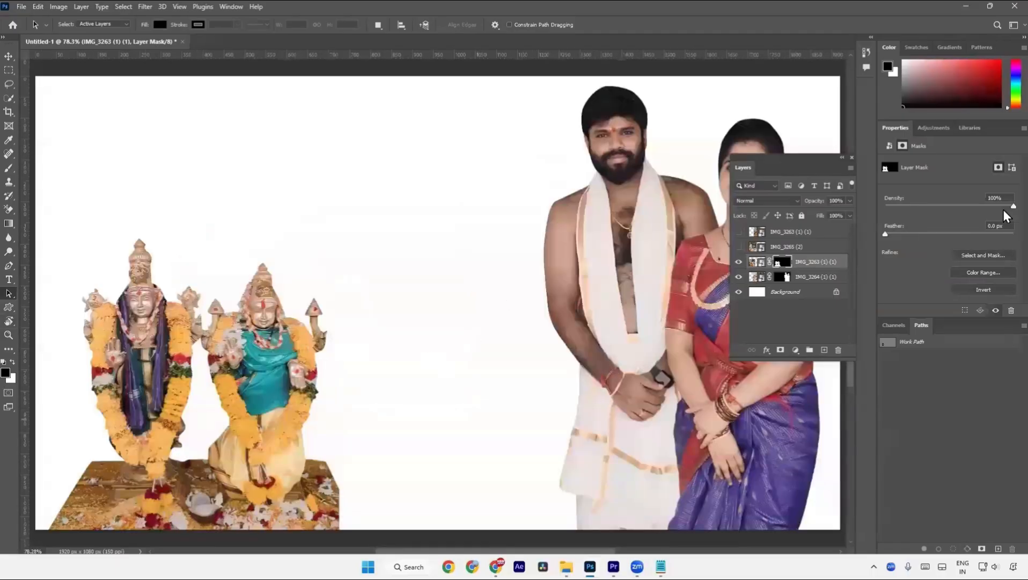
scroll(327, 410, down, 2)
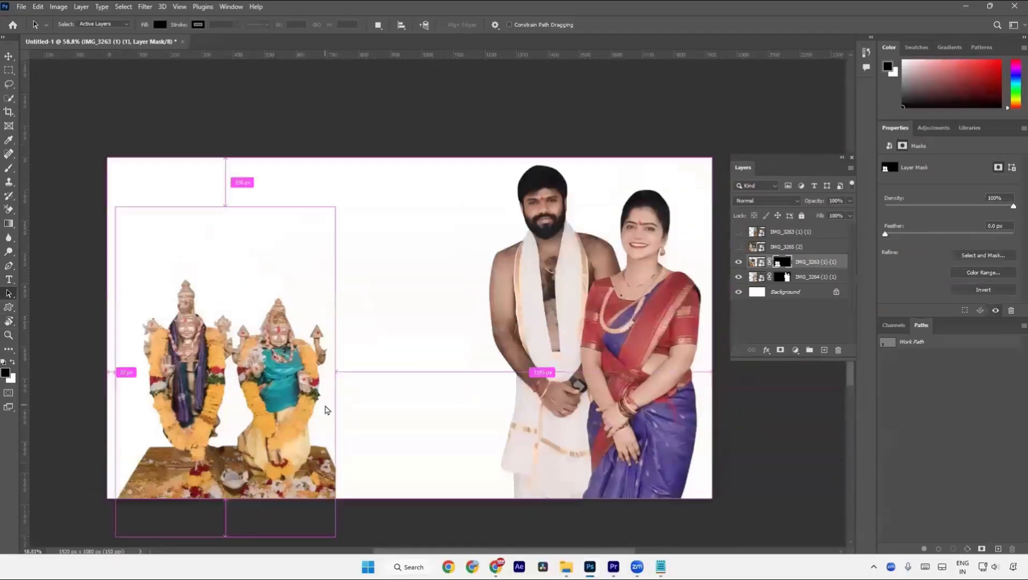
key(ctrl+s)
click(126, 98)
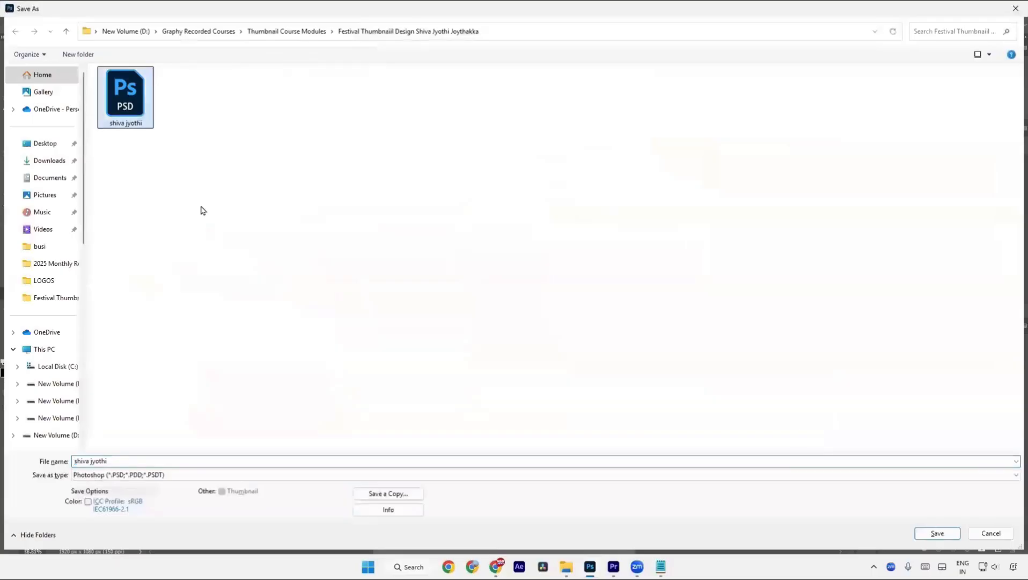
click(998, 532)
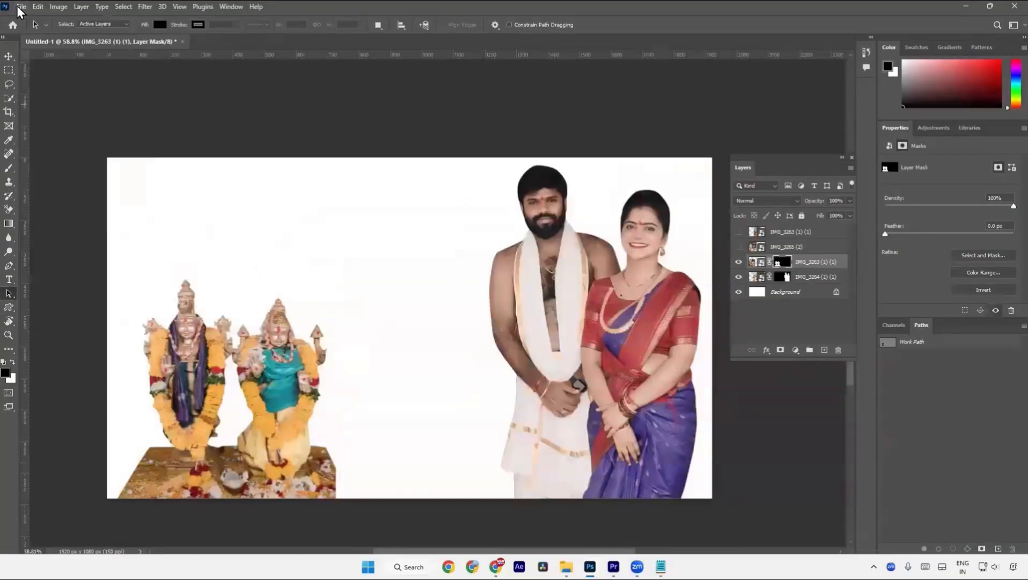
Save the document over the existing "shiva jyothi" PSD file with Maximize Compatibility on
click(20, 7)
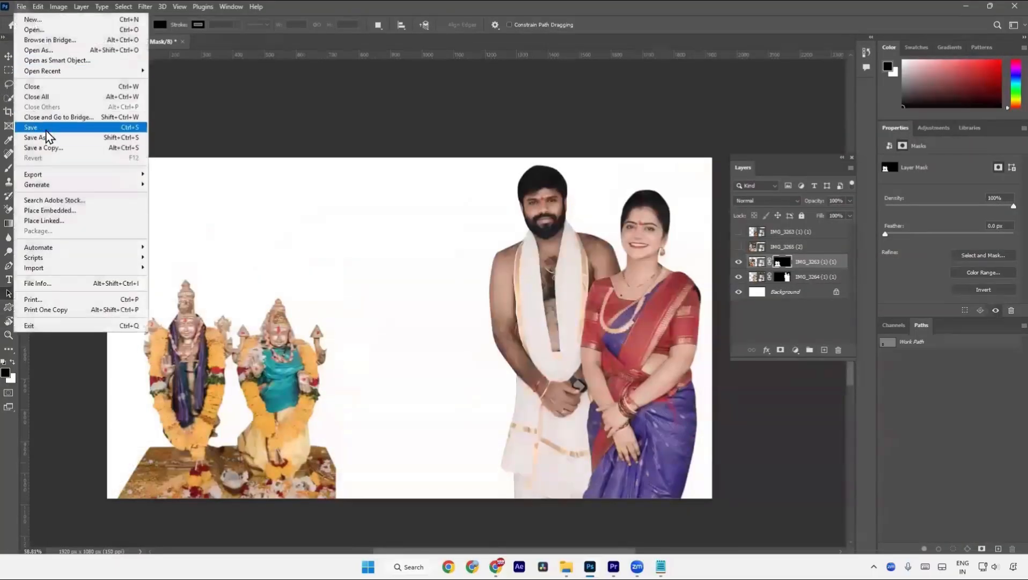
click(46, 129)
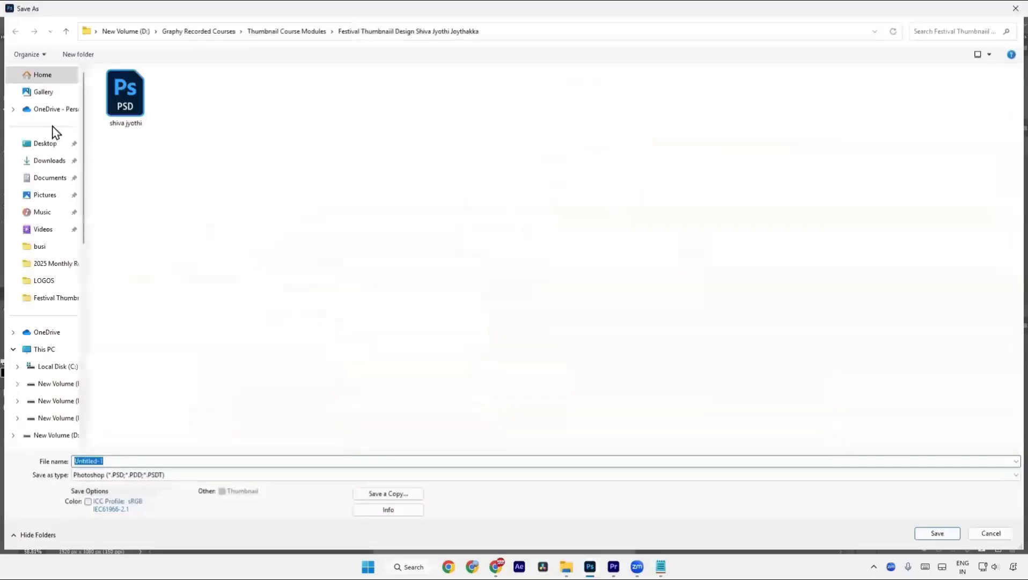
click(126, 106)
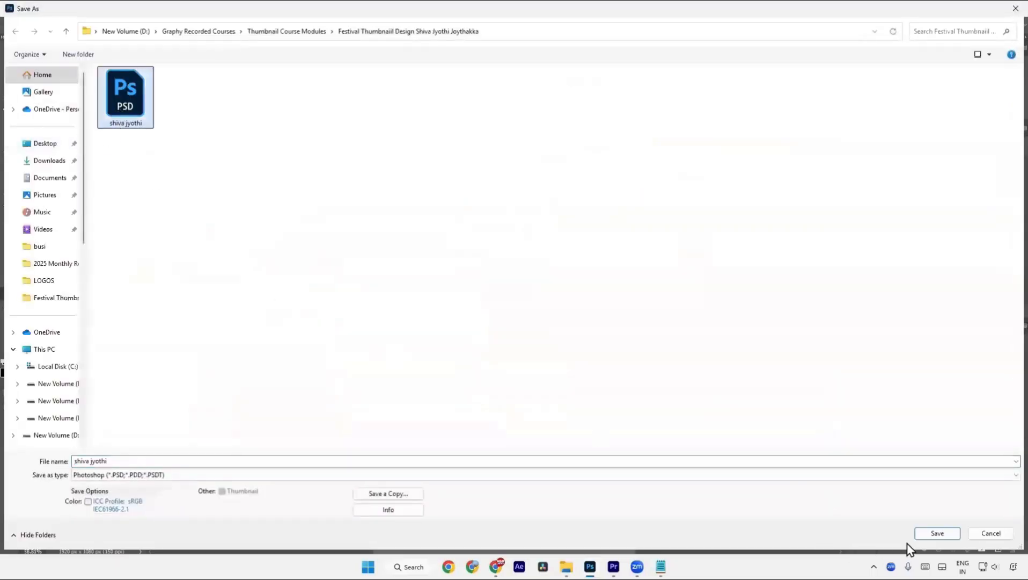
click(927, 534)
click(548, 285)
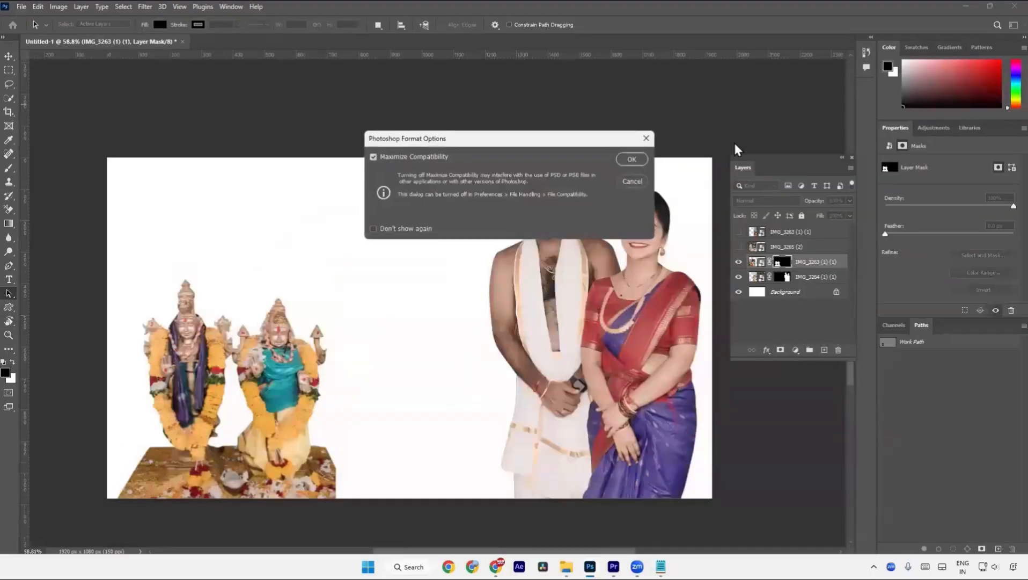
click(638, 159)
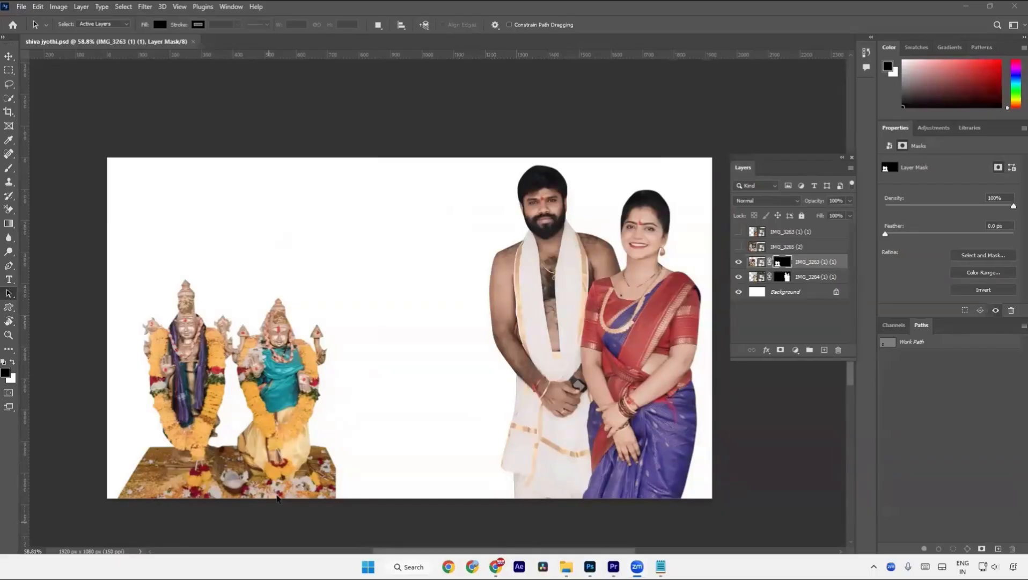
Scale the idols' layer up proportionally to about 102% and apply the transform
key(v)
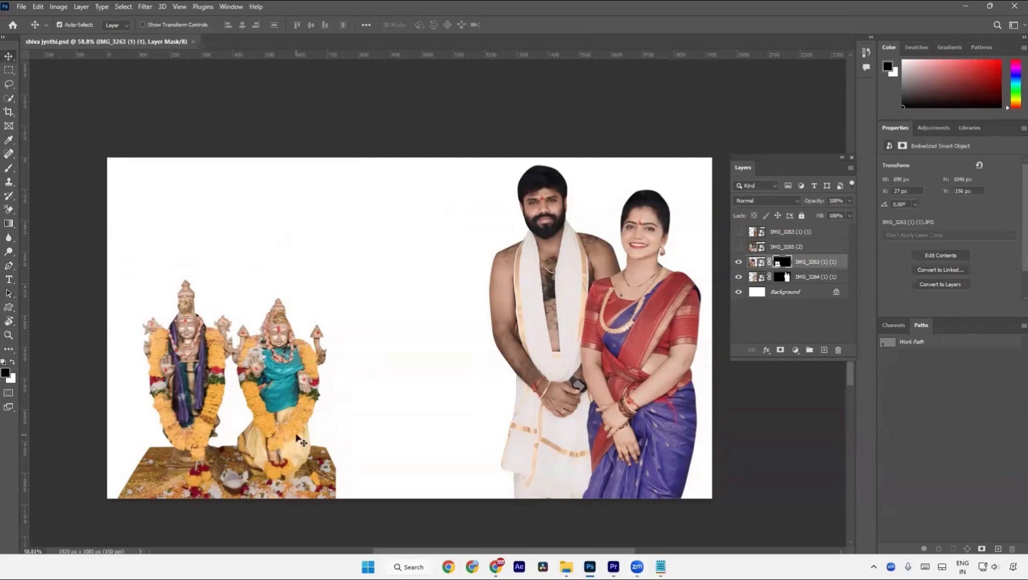
key(ctrl+t)
drag(335, 370, 342, 369)
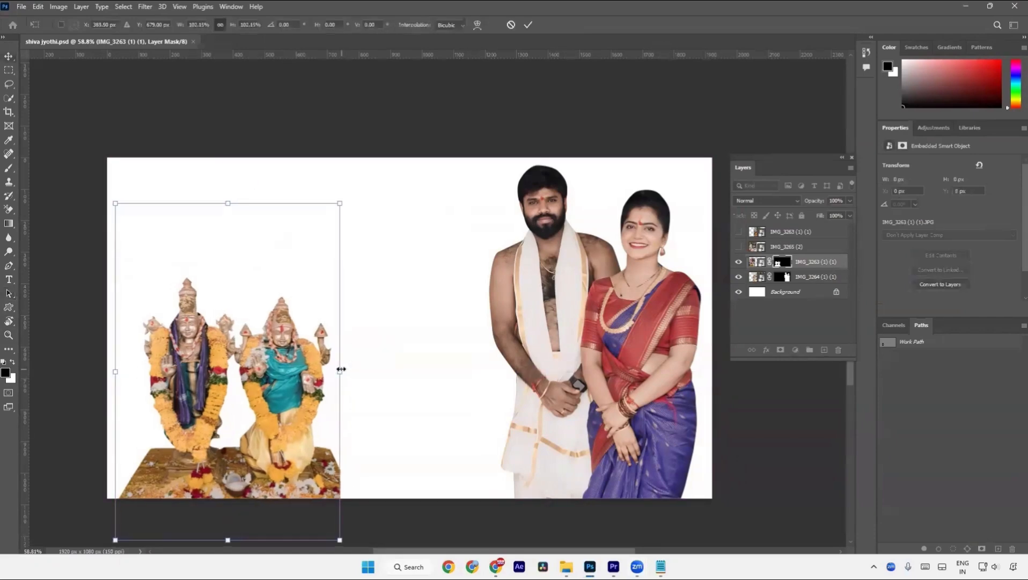
key(Return)
key(a)
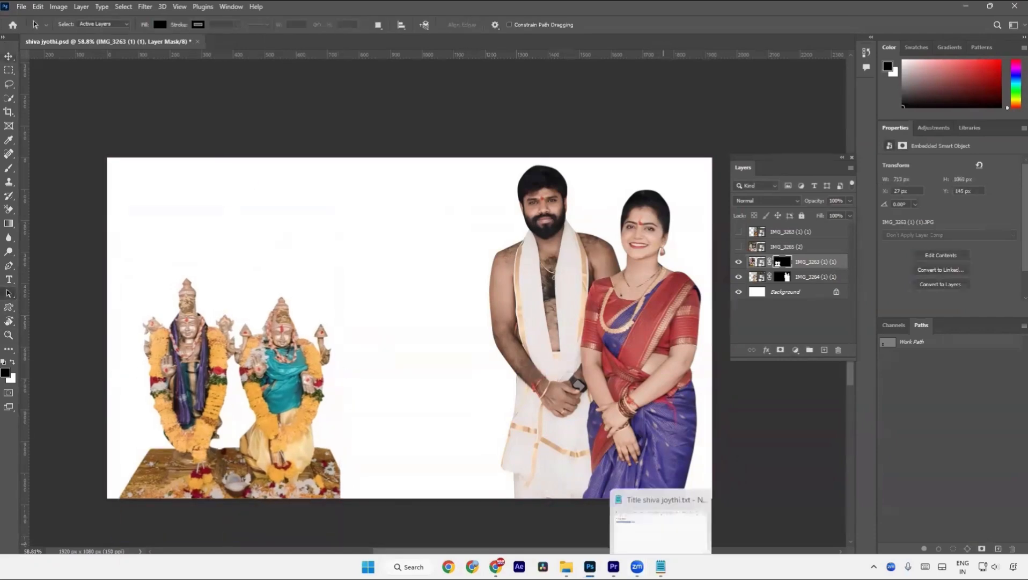
Copy both title lines from the Notepad text file and switch to a new Chrome tab
click(661, 566)
drag(365, 245, 13, 144)
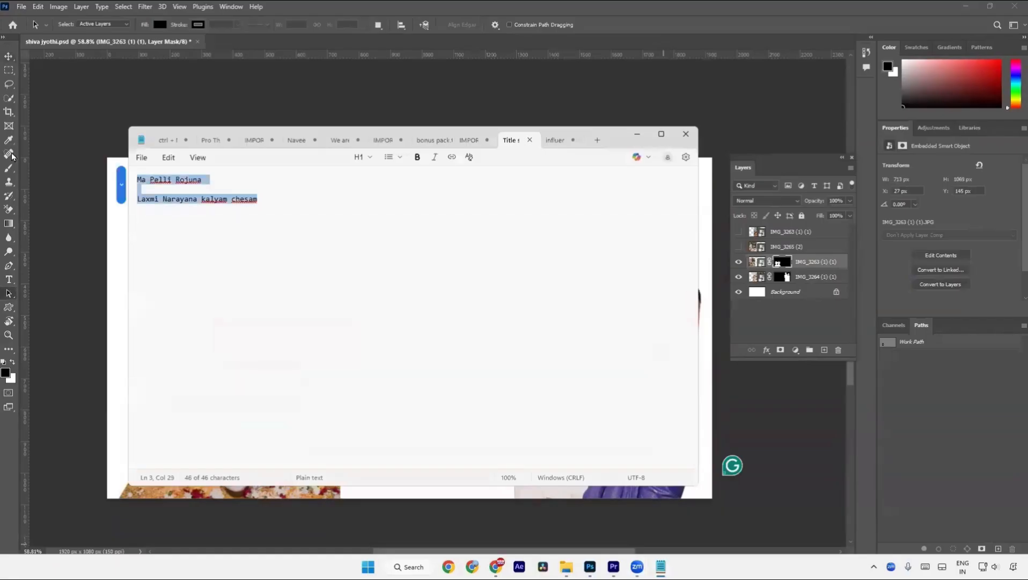
mouse_move(495, 566)
click(424, 489)
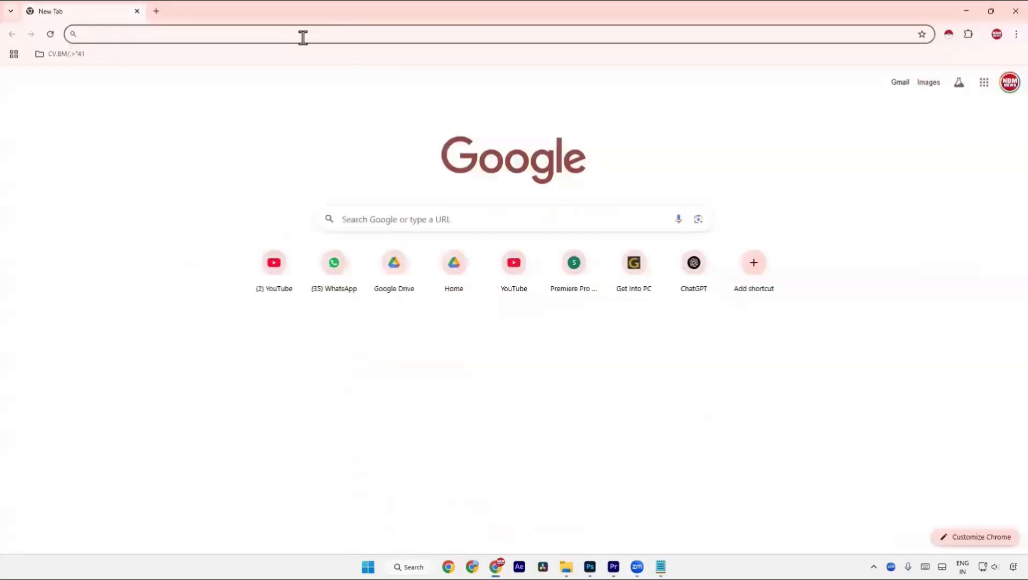
Search Google for "google input tools telugu" and open the Google Input Tools online try-out page
text(google)
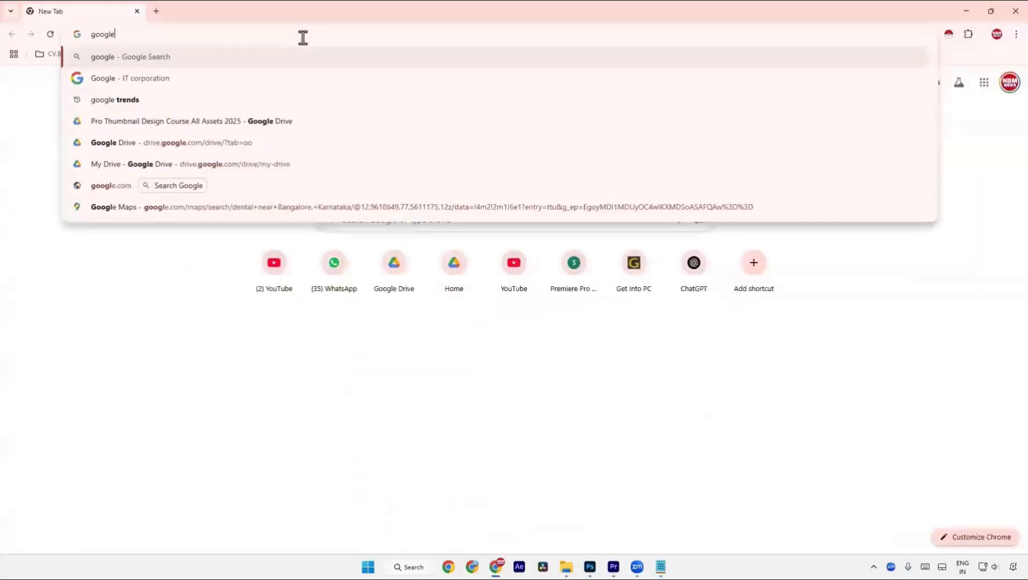
key(Down)
key(Down)
key(Down)
key(Return)
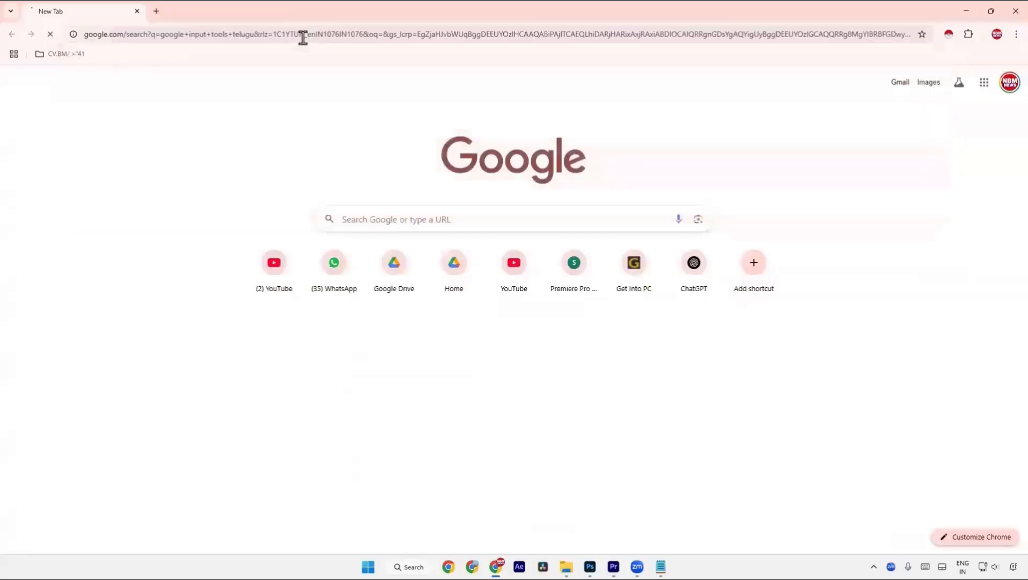
click(201, 171)
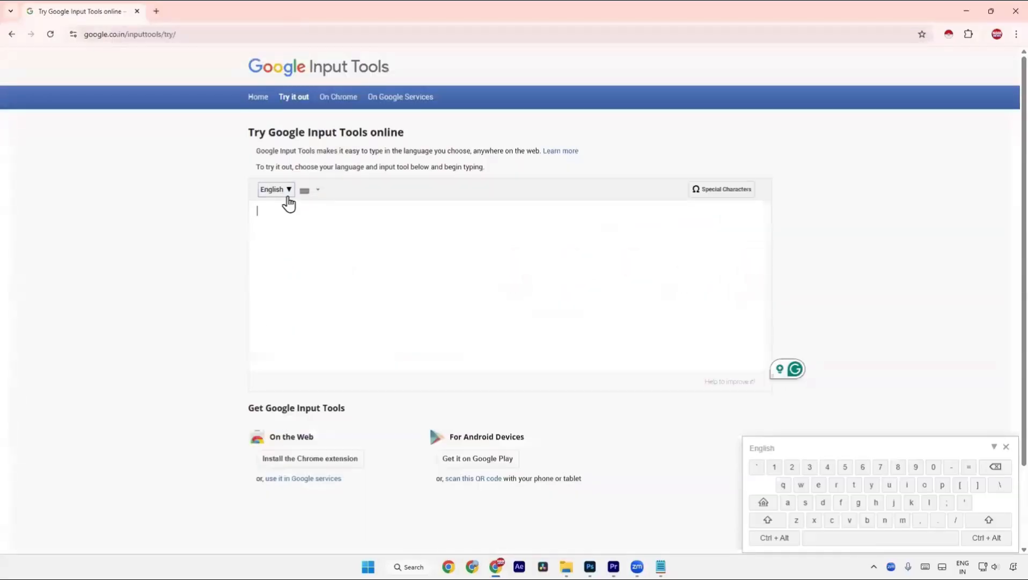
Set the input language to Telugu and paste the lines "Ma Pelli Rojuna" and "Laxmi Narayana kalyam chesam" into the text area
click(276, 191)
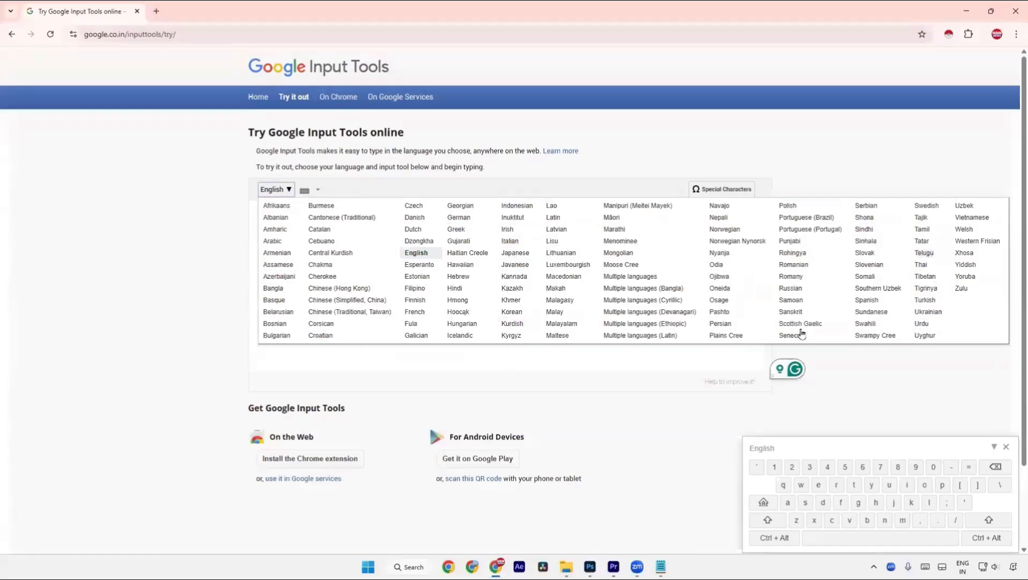
click(924, 252)
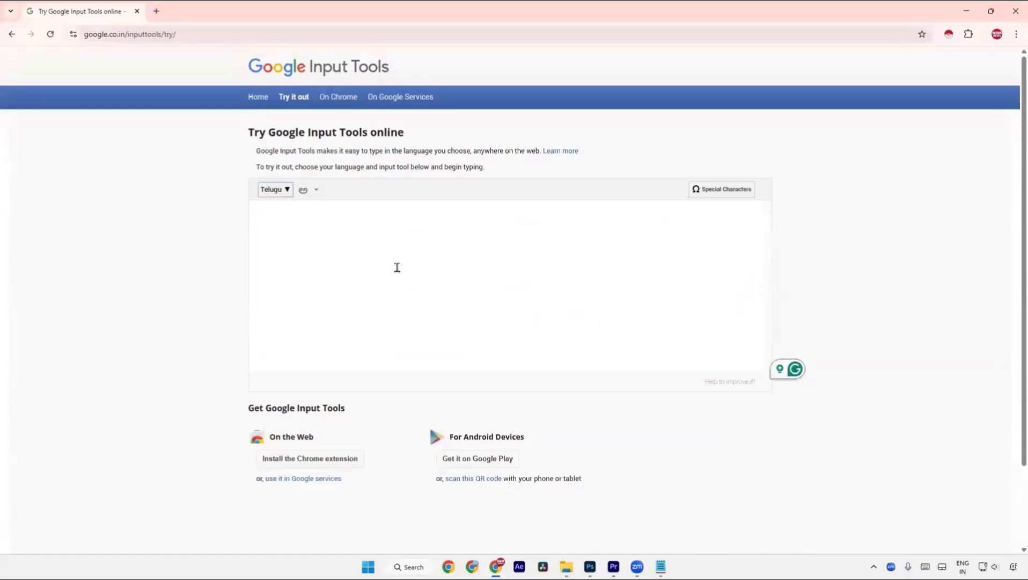
text(Ma Pelli Rojuna  Laxmi Narayana kalyam chesam)
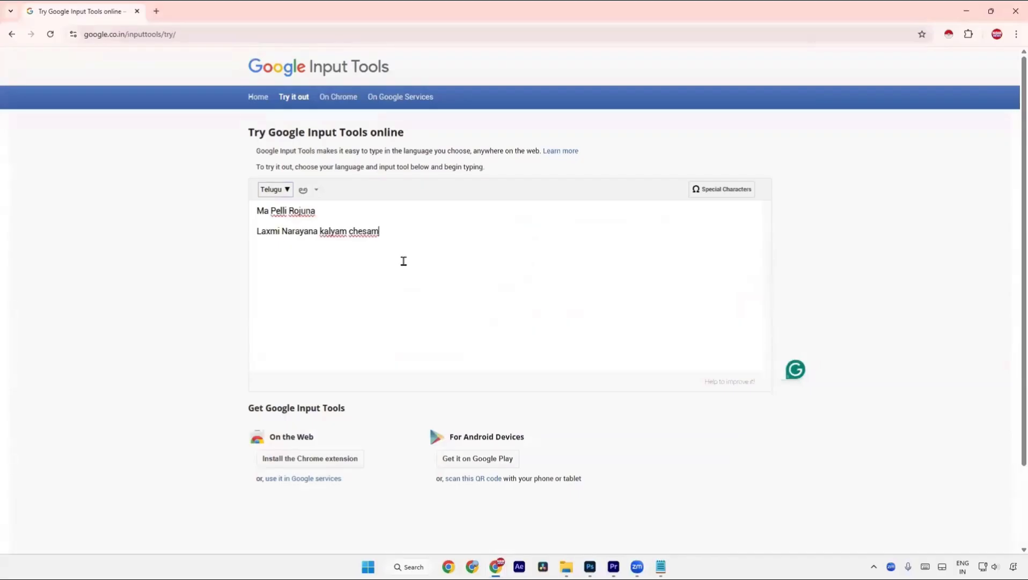
key(alt+Tab)
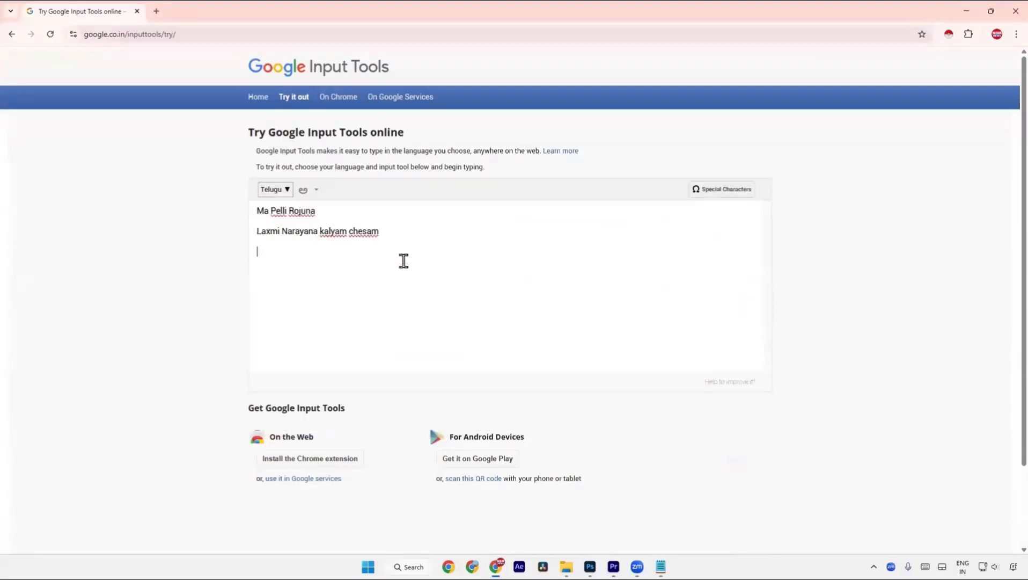
key(alt+Tab)
key(alt+Tab)
key(Tab)
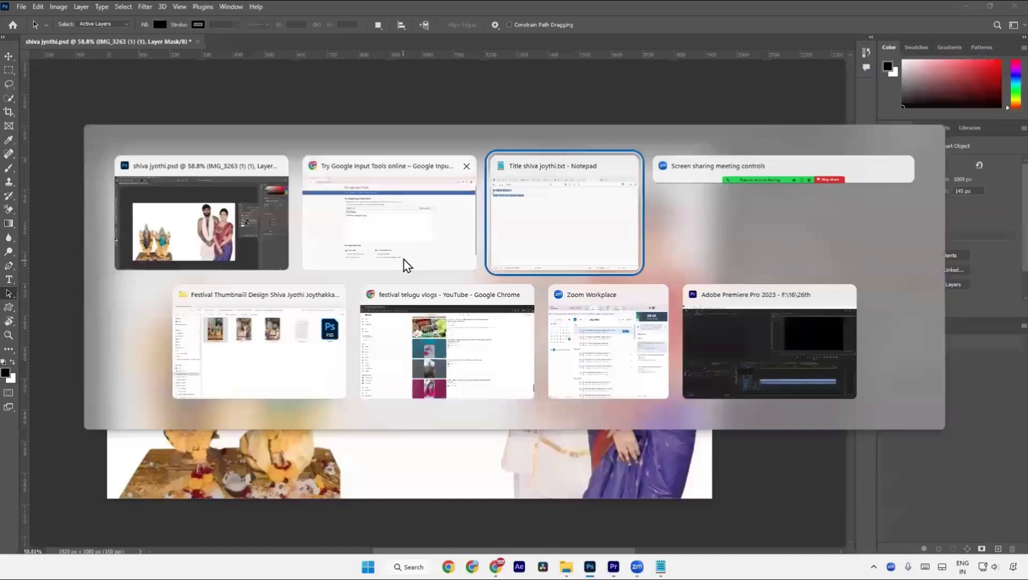
key(alt+Tab)
key(Tab)
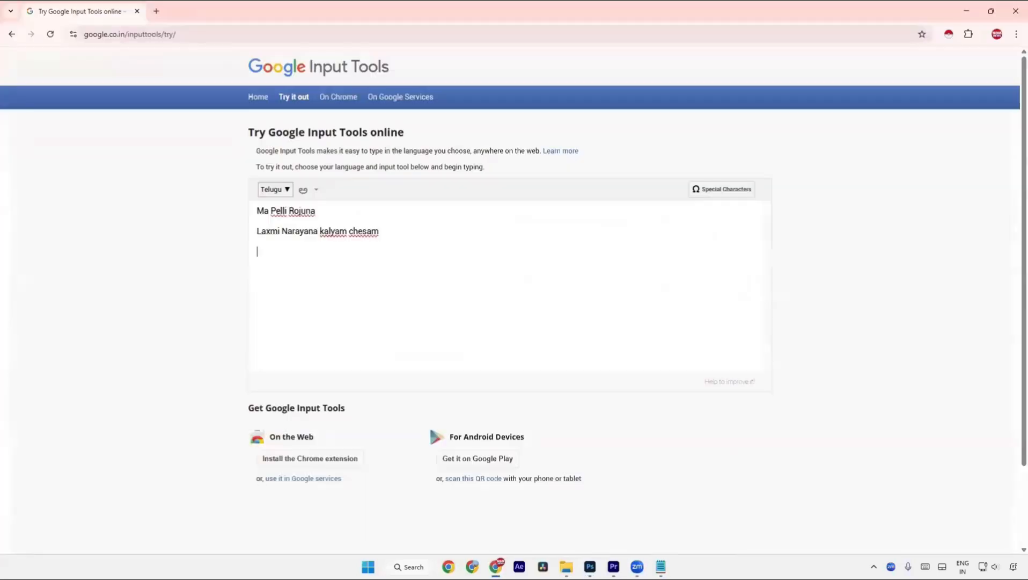
Enter "ma pelli rojuna" below the pasted lines, transliterated into Telugu as "మా పెళ్లి రోజున"
key(BackSpace)
text(m)
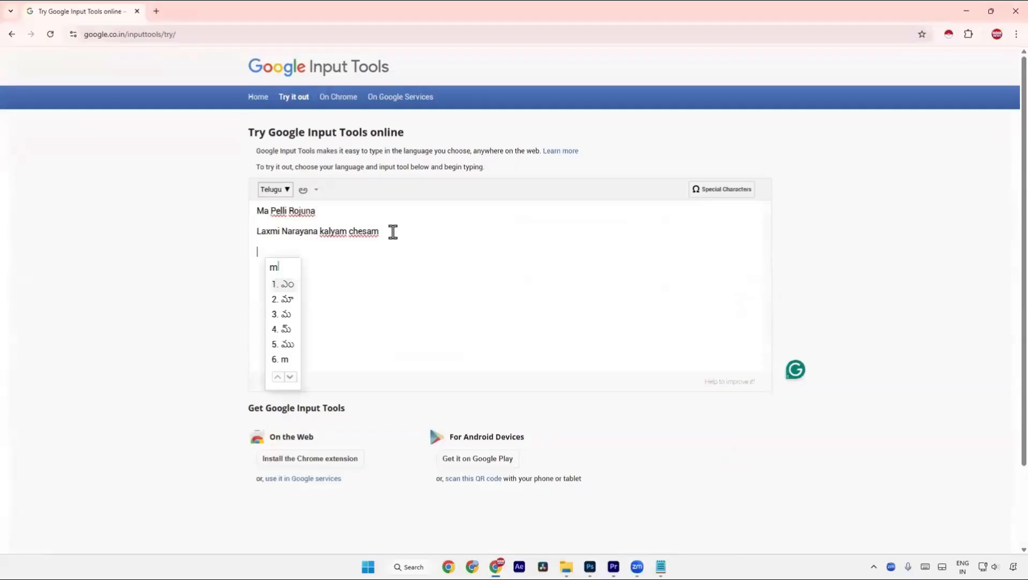
text(a)
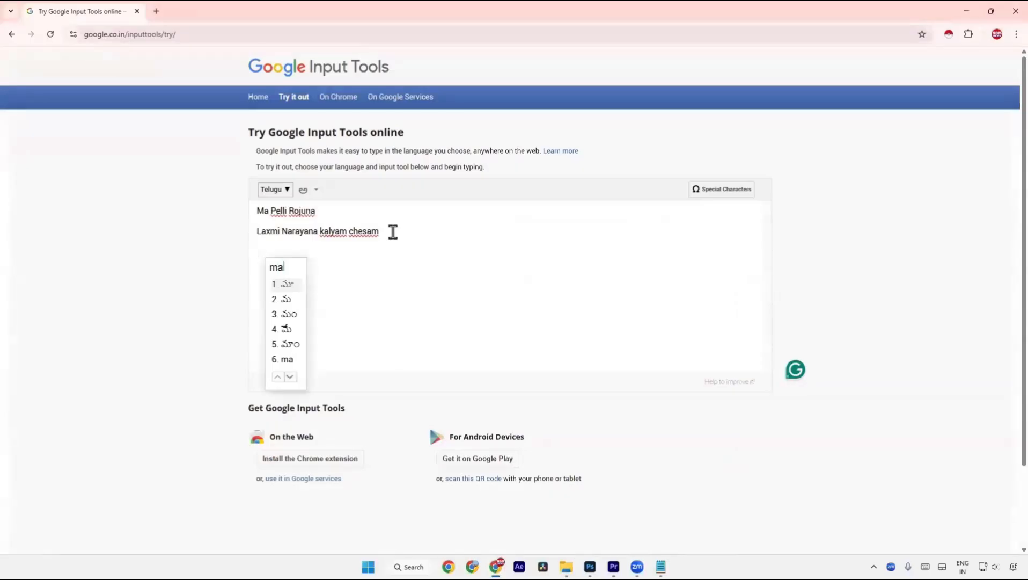
text( pelli )
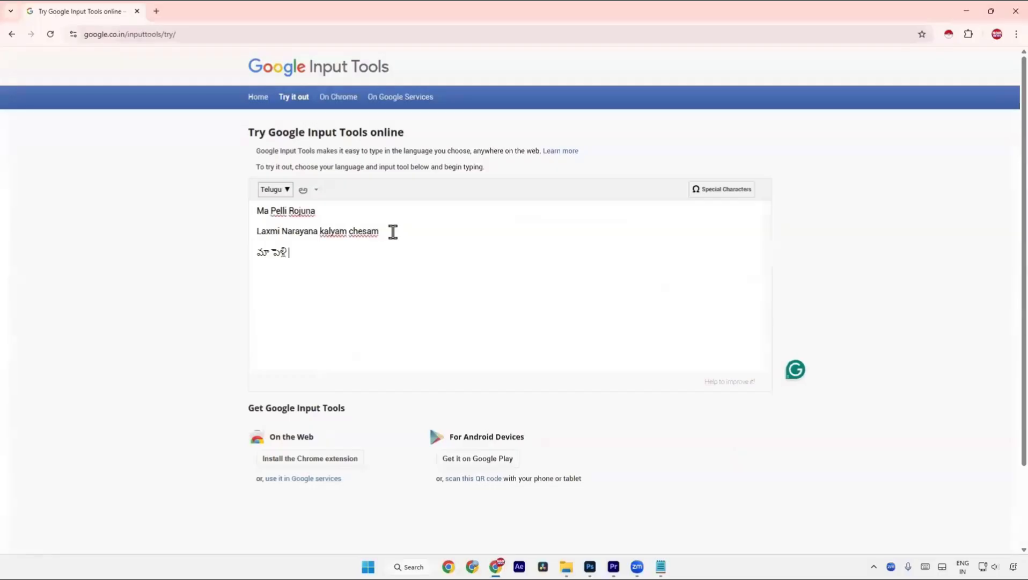
text(rojuna )
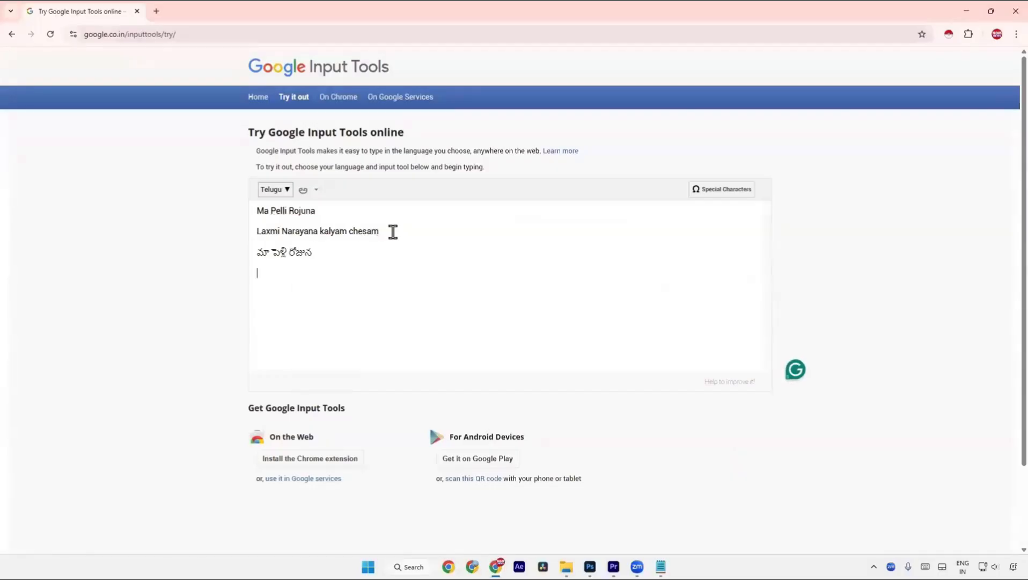
Enter "laxmi narayana kalyanam" as the second Telugu line, transliterated as "లక్ష్మి నారాయణ కళ్యాణం"
text(laxmi)
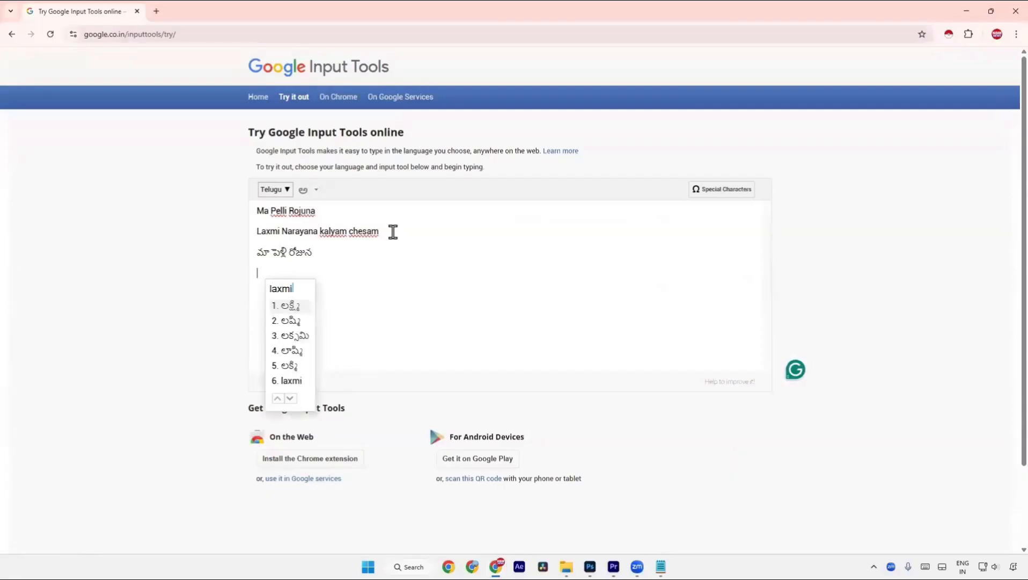
text( nar)
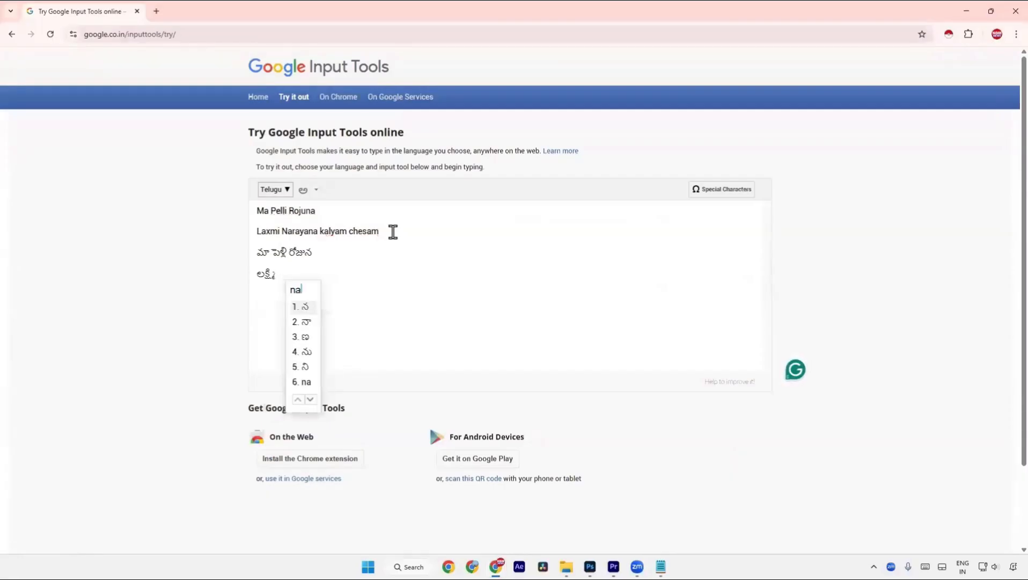
text(aya)
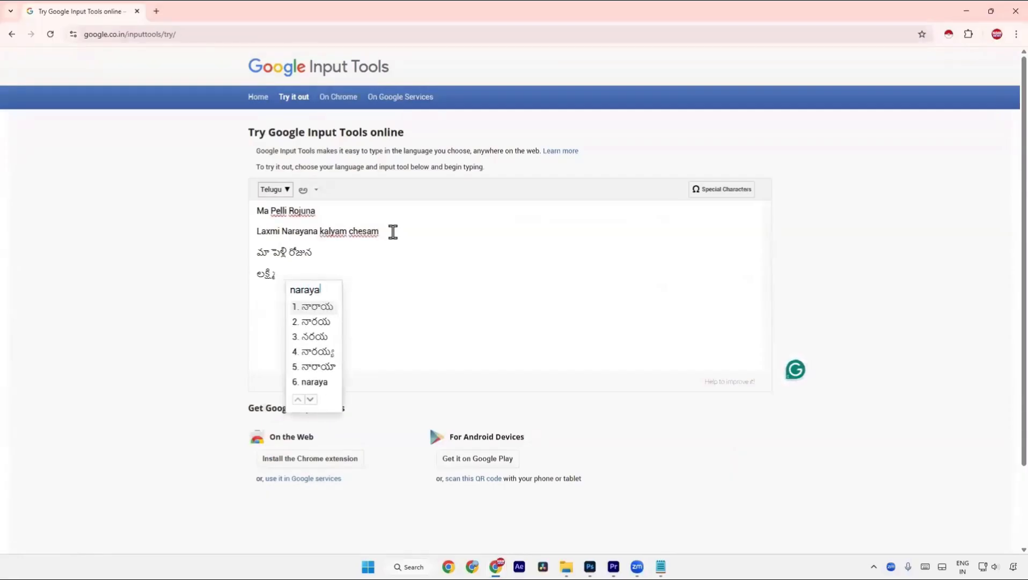
text(na)
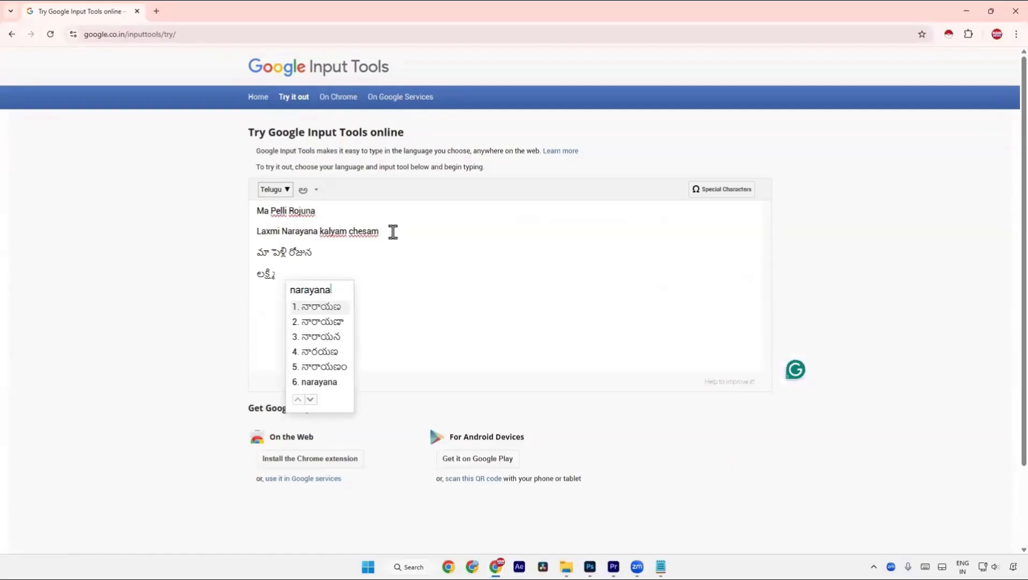
key(space)
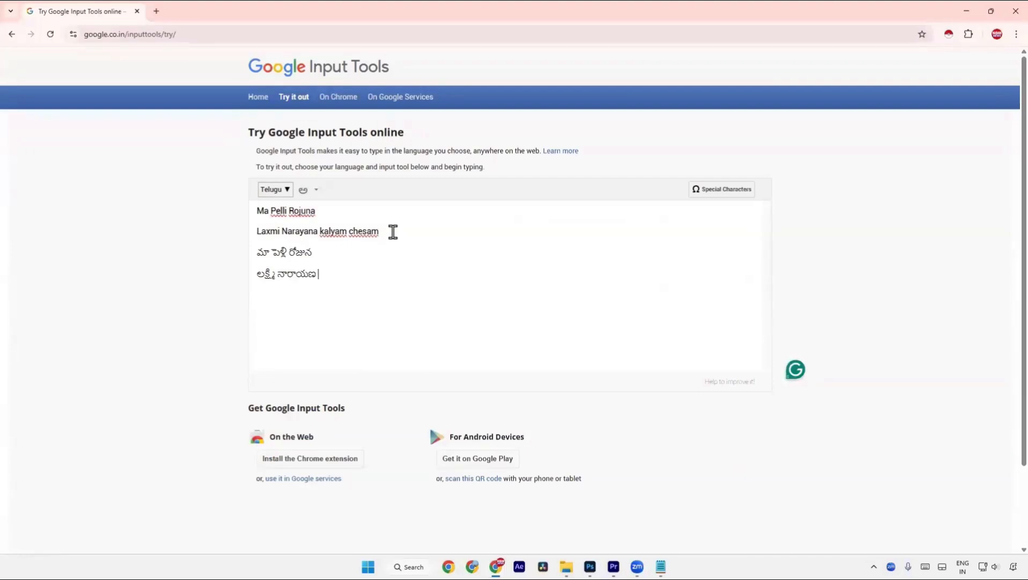
text(kala)
key(BackSpace)
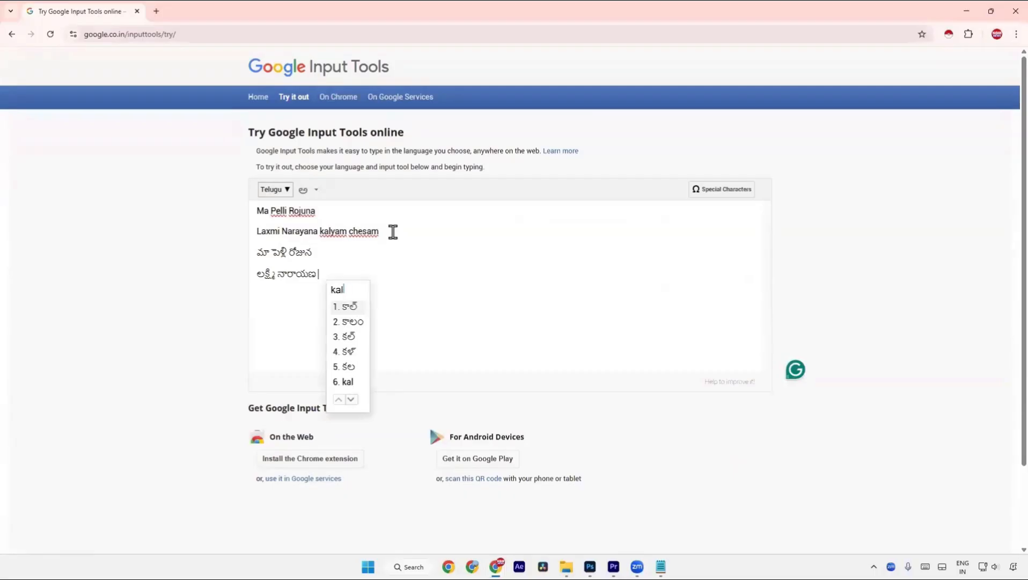
text(yanam)
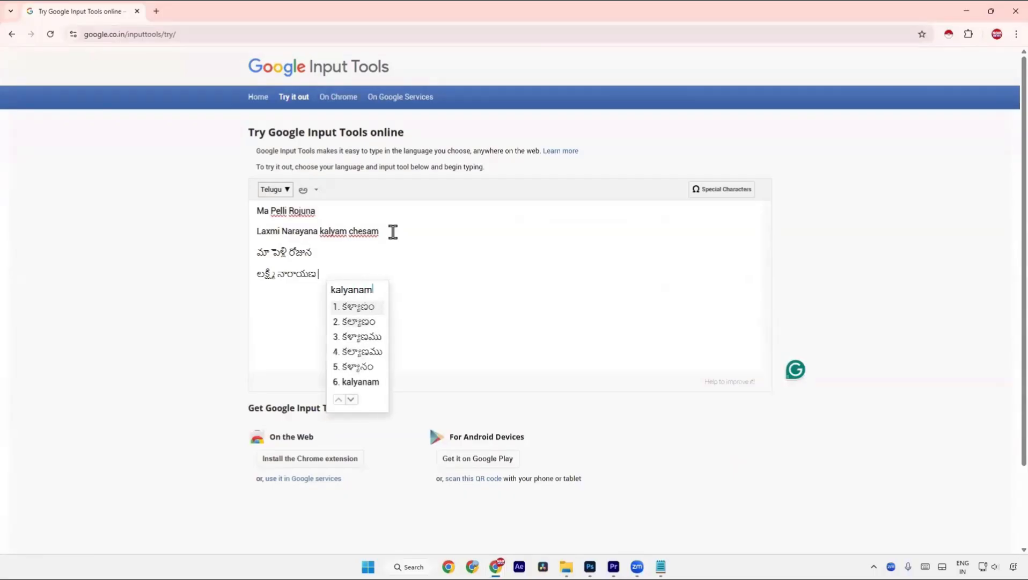
key(space)
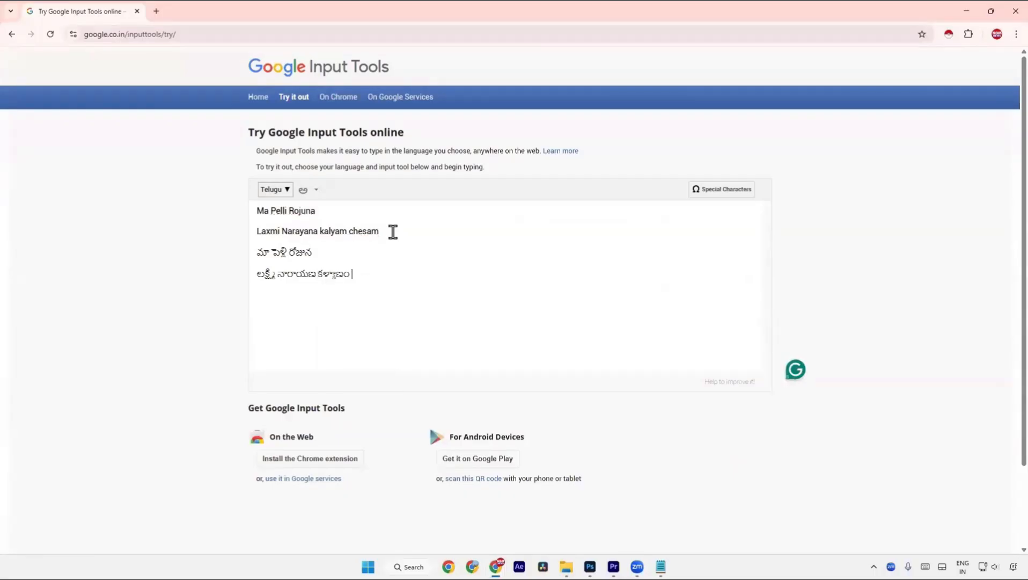
Copy the word "kalyam" and search Google for "kalyam in telugu" in a new tab to check its Telugu spelling
drag(347, 231, 318, 232)
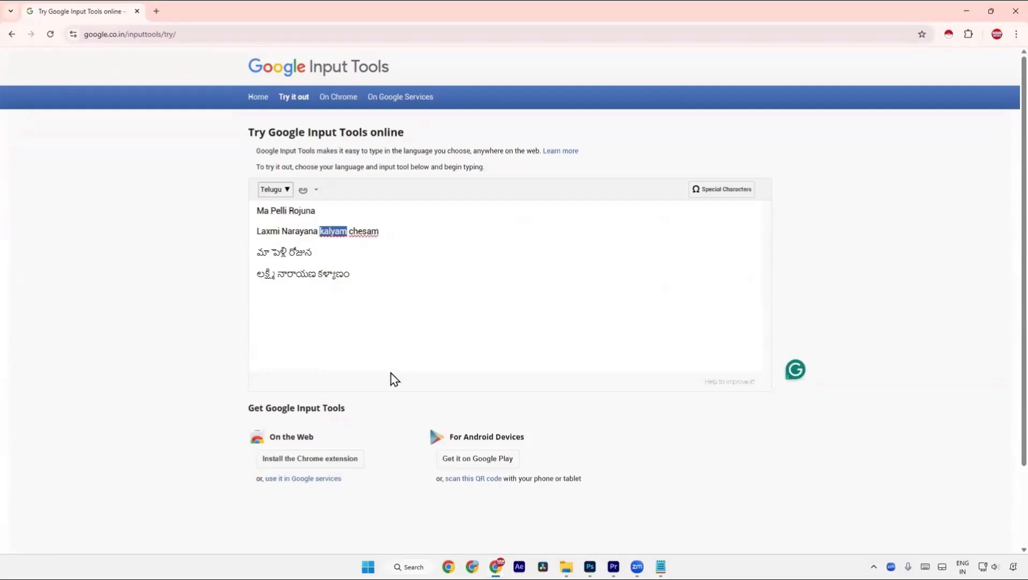
right_click(333, 232)
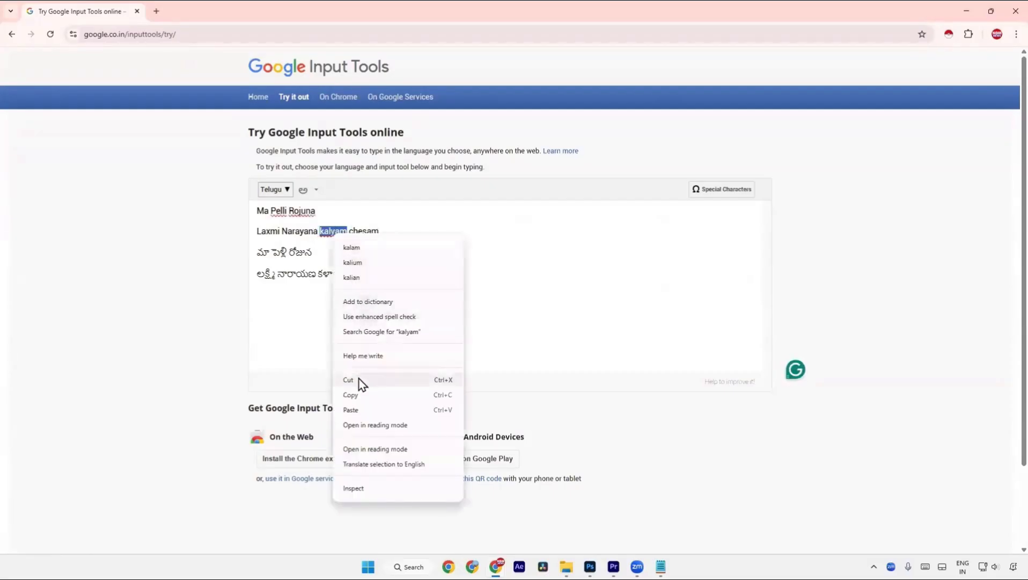
click(360, 394)
click(158, 11)
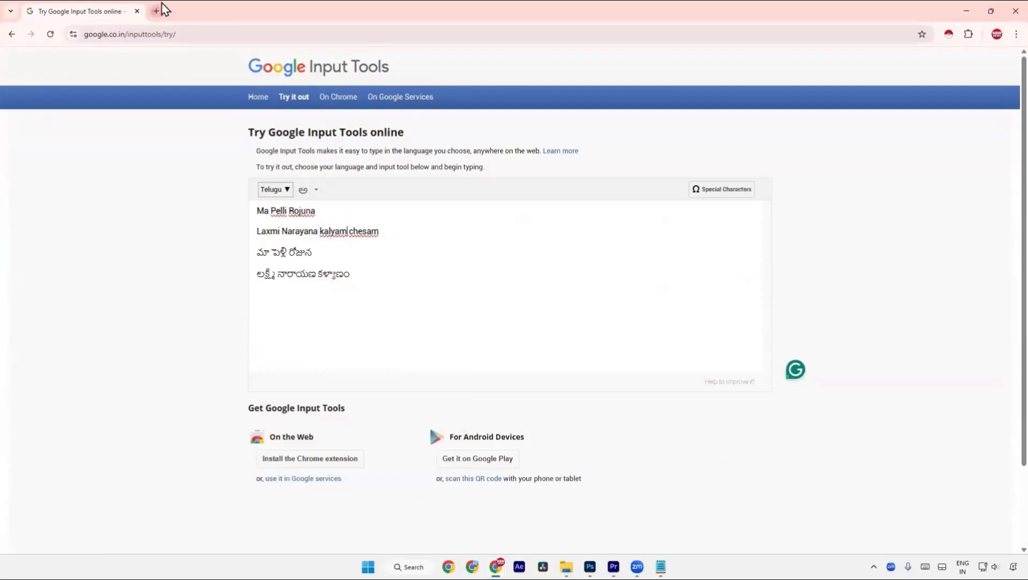
key(ctrl+v)
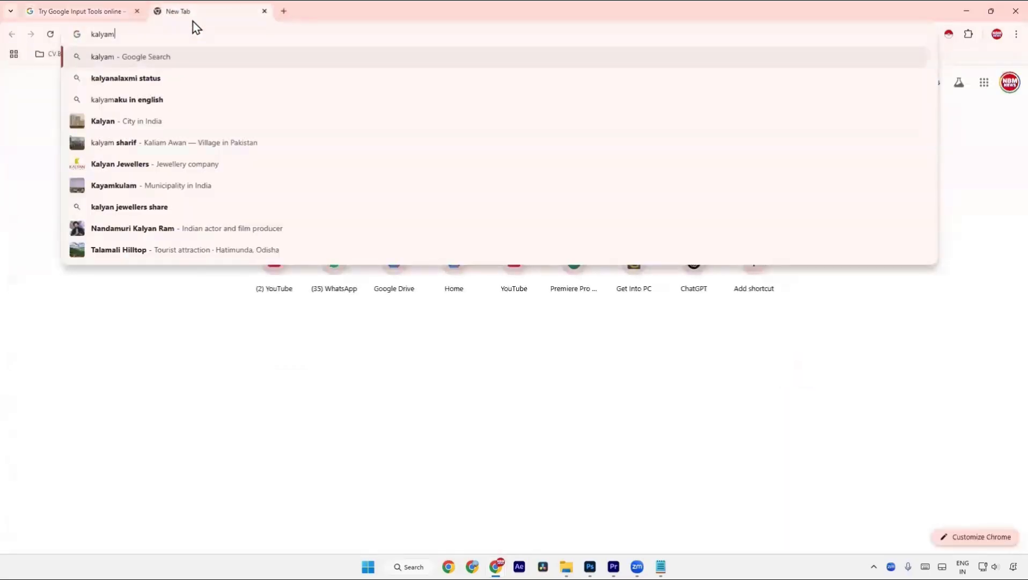
text(in telugug)
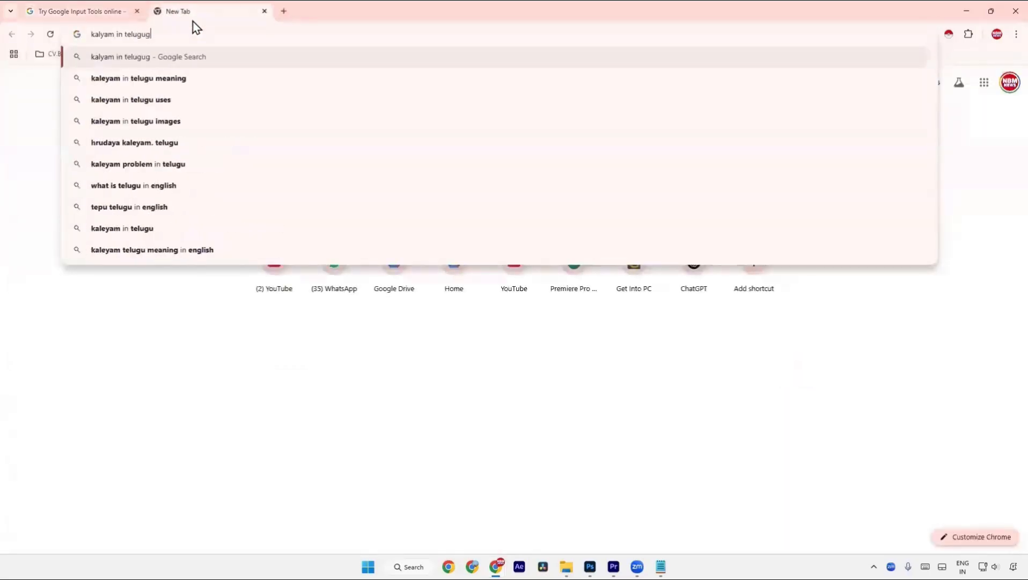
key(BackSpace)
key(BackSpace)
text(u)
key(Return)
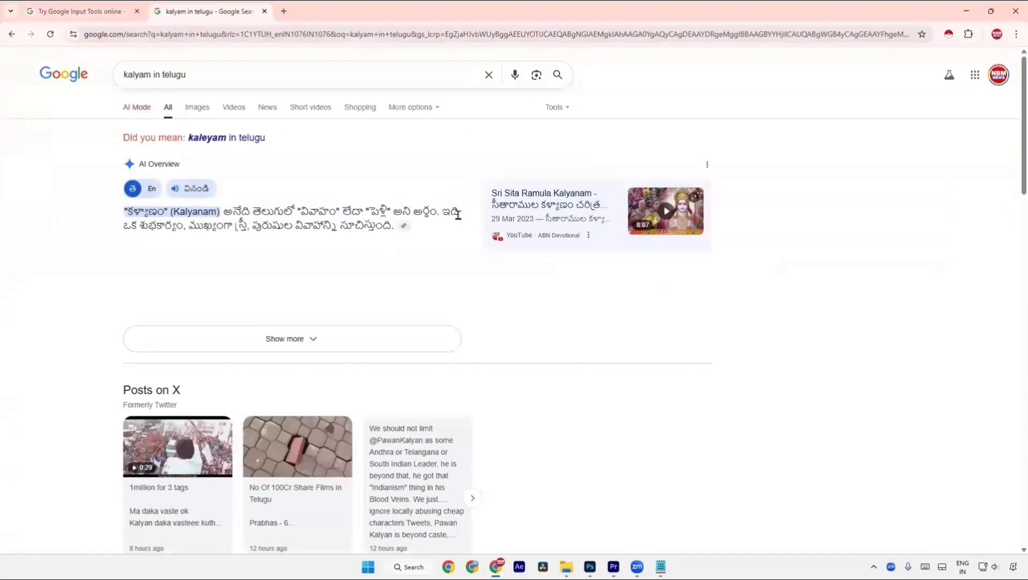
scroll(295, 282, down, 1)
scroll(295, 281, down, 6)
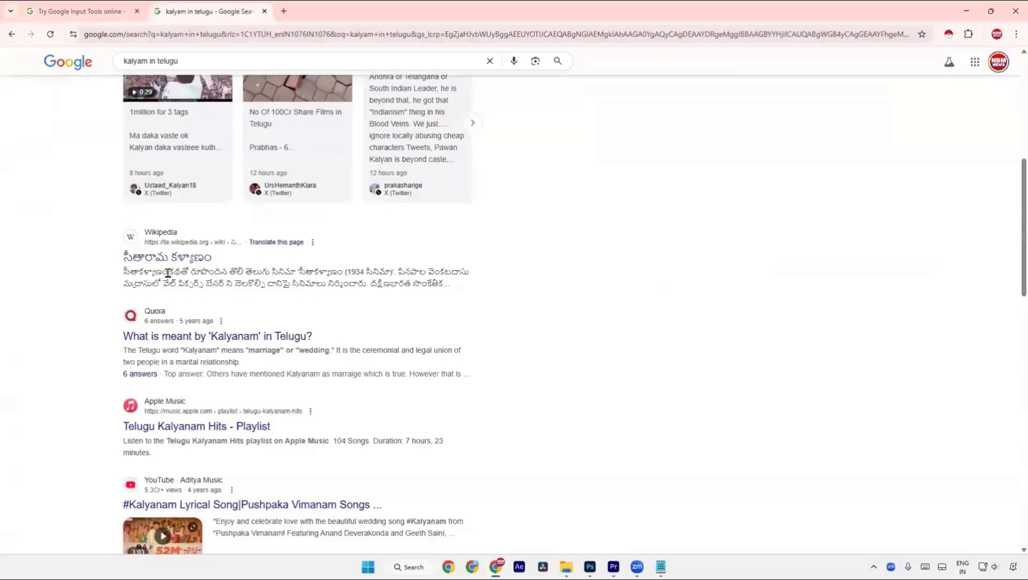
Copy the word "chesam" from the Input Tools text and search Google for "chesam in telugu" in another new tab
click(92, 10)
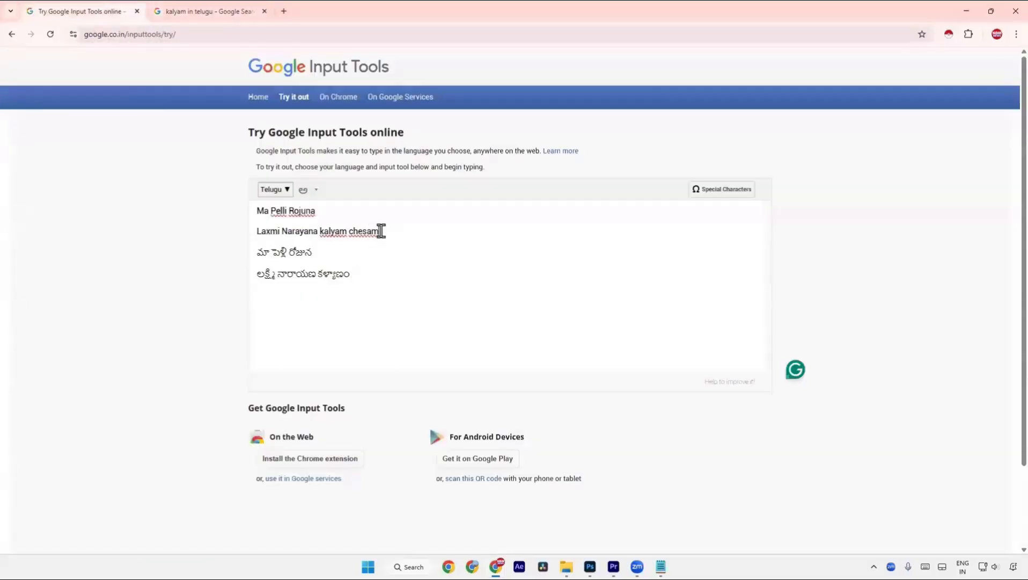
drag(381, 231, 347, 231)
key(ctrl+c)
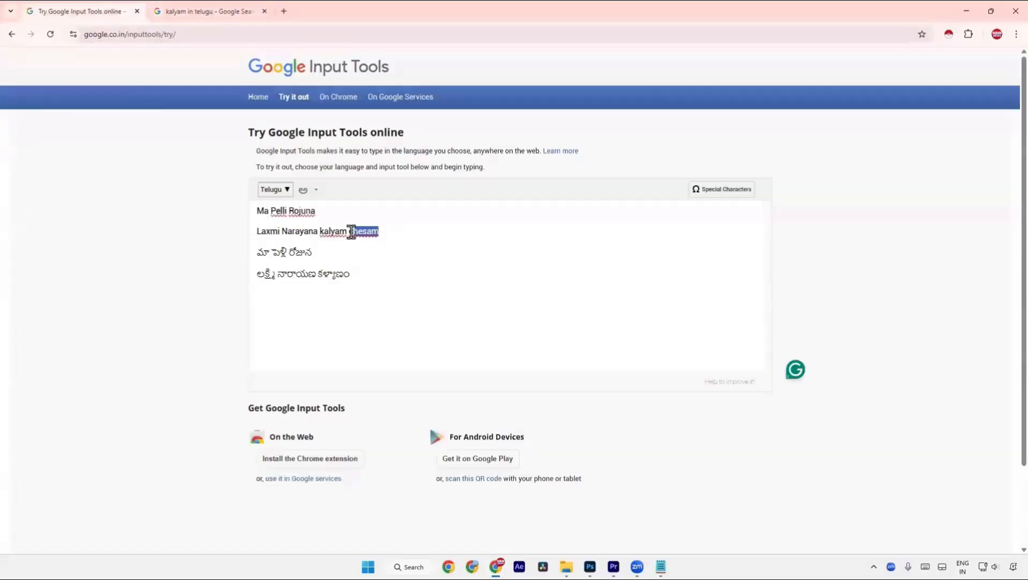
click(287, 9)
key(ctrl+v)
key(Return)
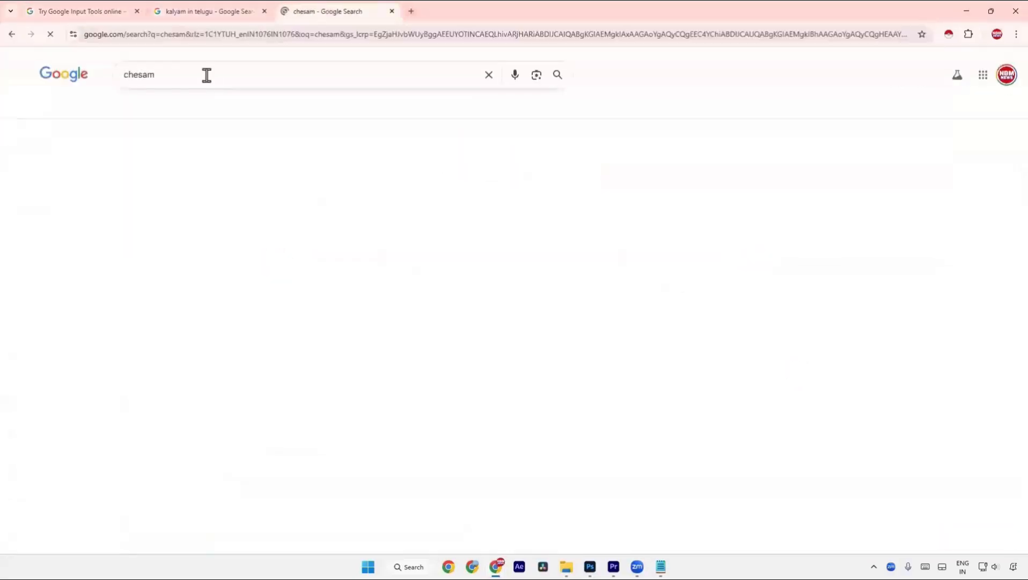
click(207, 75)
text(in te)
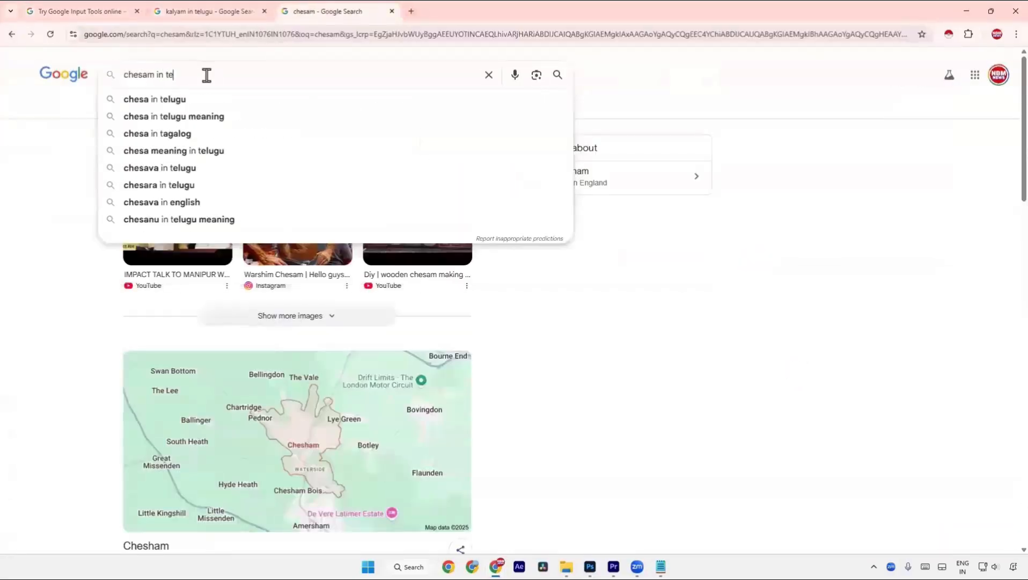
text(lugu)
key(Return)
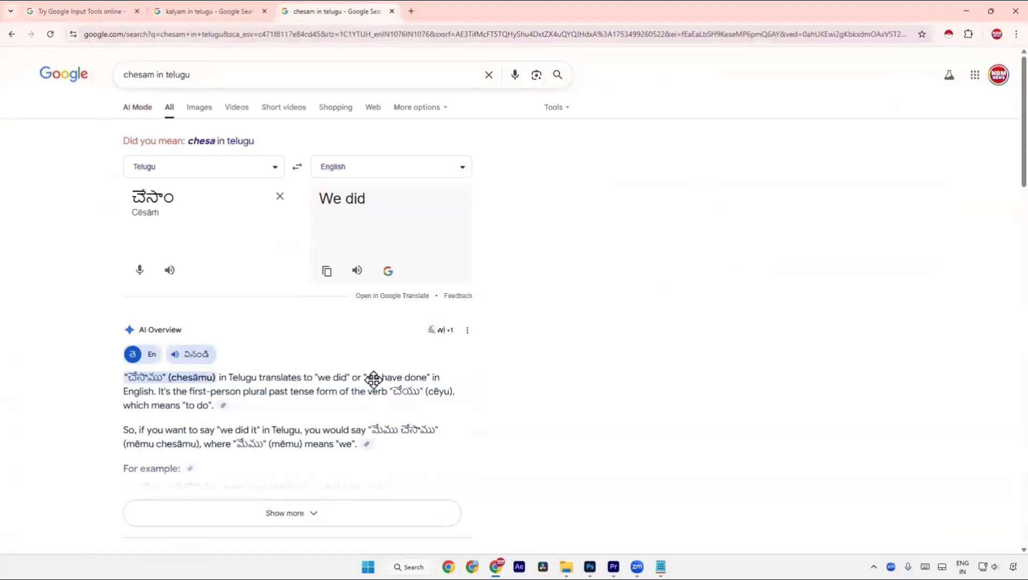
Copy "చేసాము" from the search's AI Overview and paste it below the Telugu lines in Input Tools without the quotation marks
scroll(373, 379, down, 3)
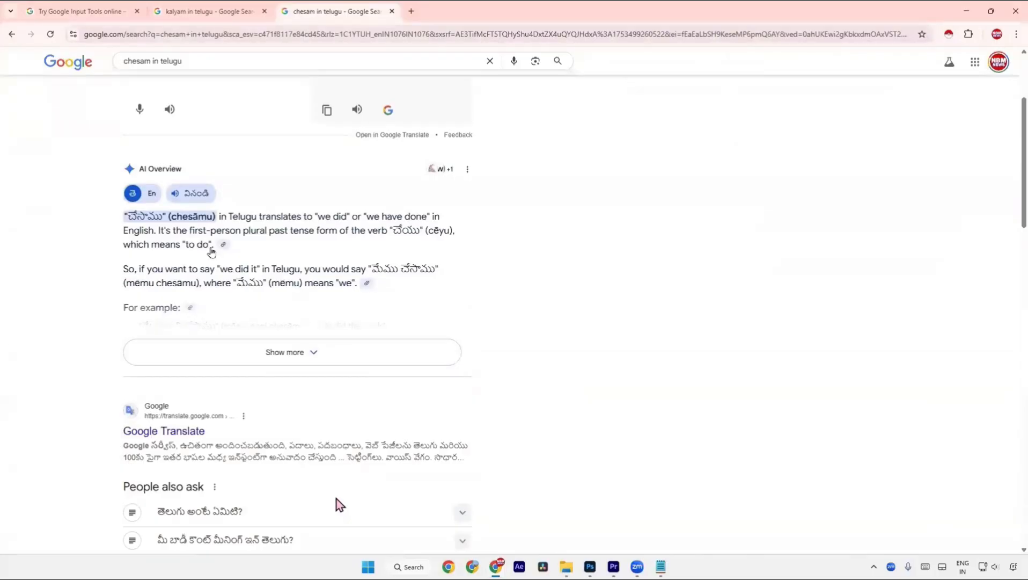
double_click(162, 219)
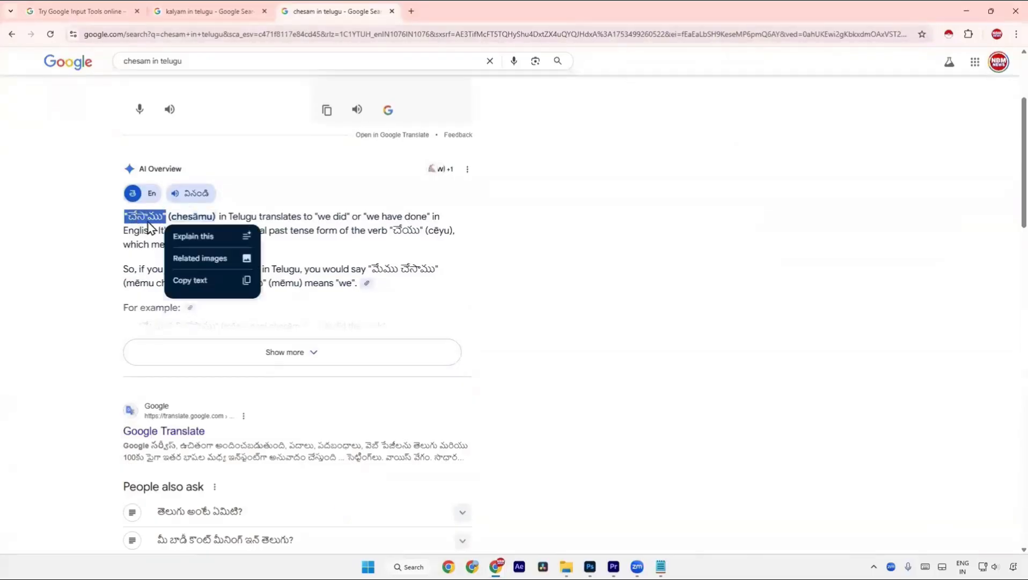
right_click(143, 219)
click(163, 231)
click(212, 6)
click(80, 10)
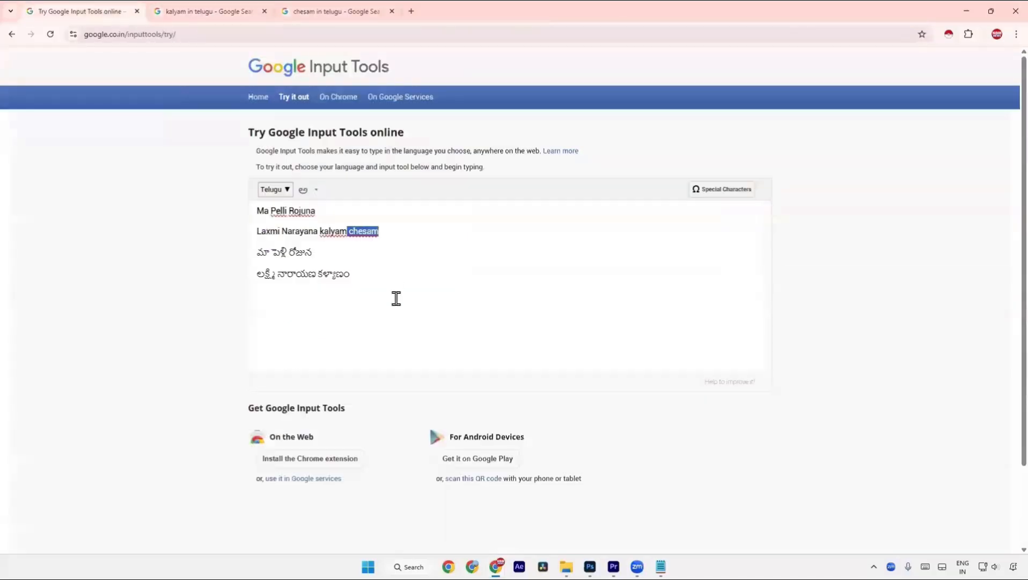
click(381, 282)
key(ctrl+v)
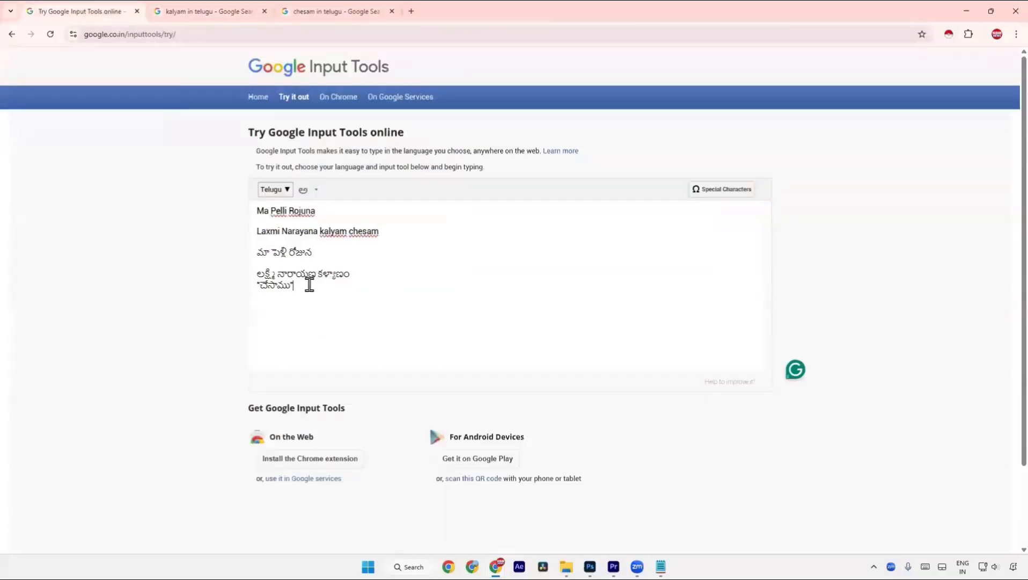
key(BackSpace)
click(261, 289)
key(BackSpace)
Copy all the Telugu title lines and open the kolichala.com font converter from a Google search for "unicode to non unicode"
drag(321, 280, 250, 252)
right_click(274, 266)
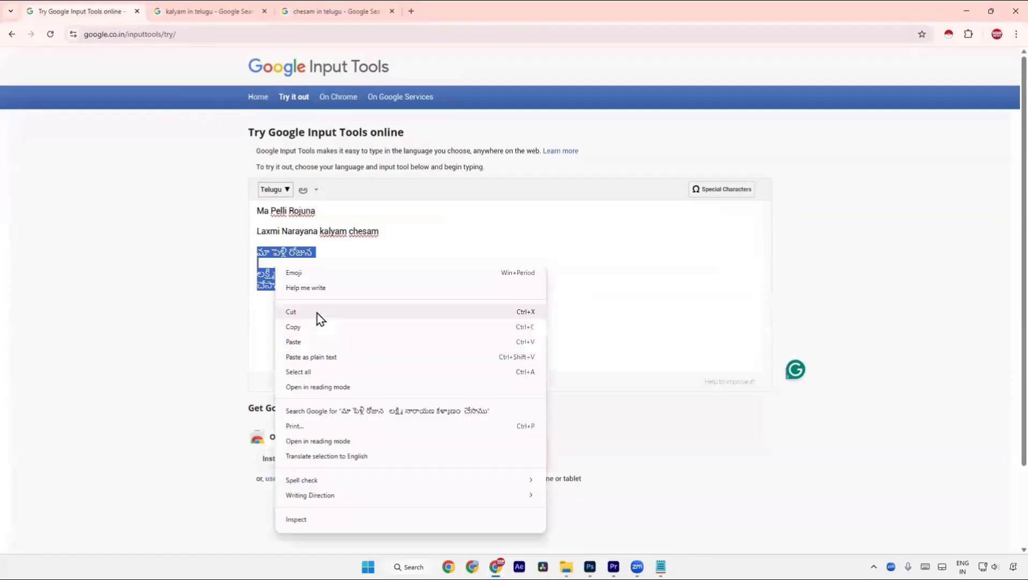
click(319, 326)
click(407, 12)
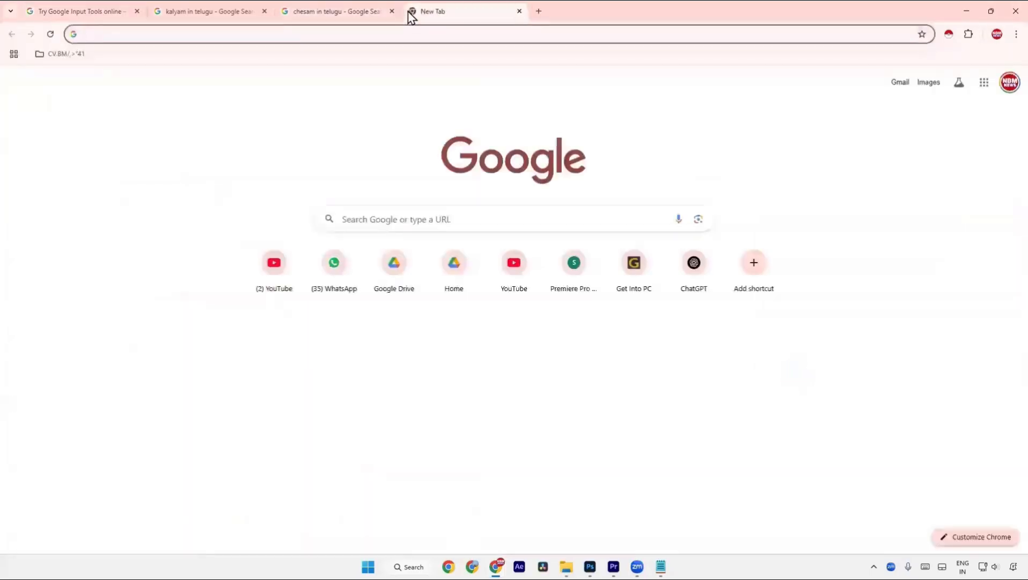
text(uni)
click(395, 101)
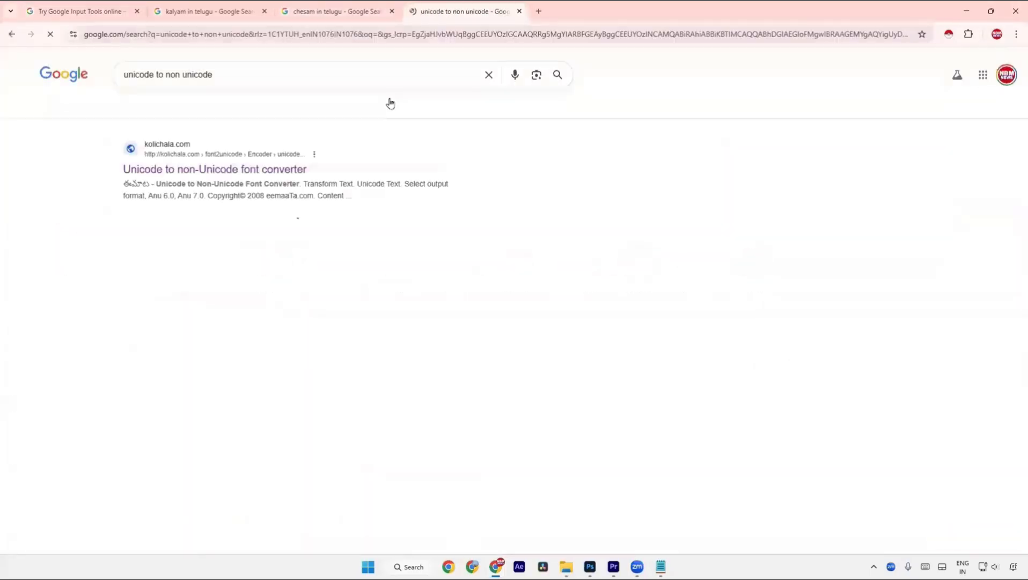
click(246, 170)
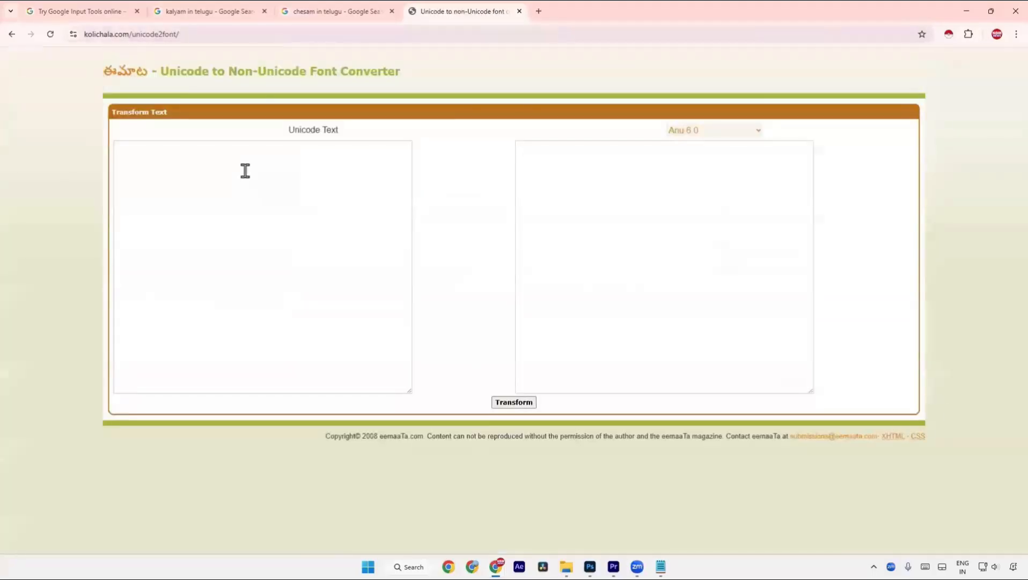
Paste the Telugu title as the Unicode text and transform it to the Anu 7.0 format
click(248, 173)
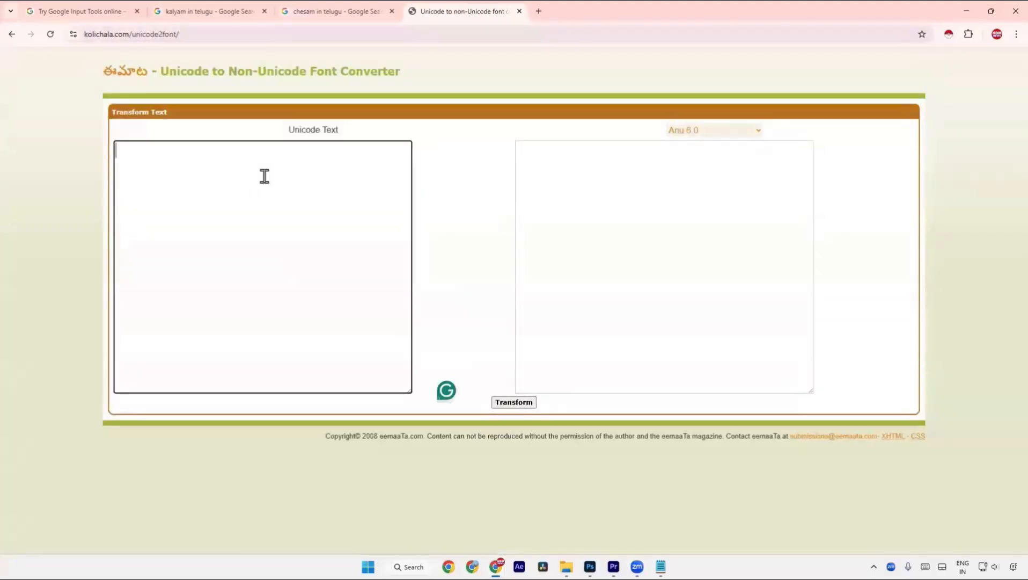
key(ctrl+v)
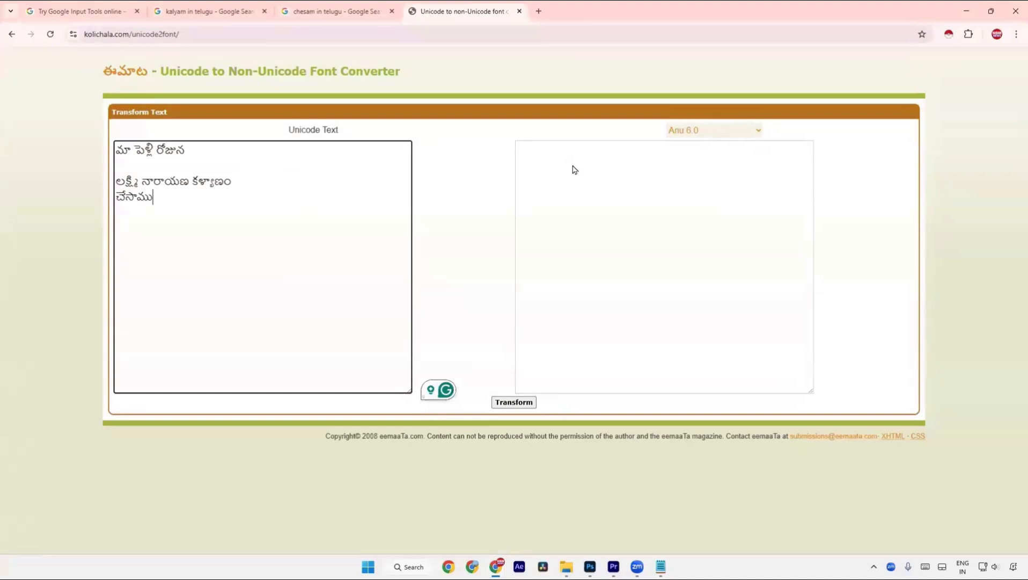
click(716, 133)
click(693, 172)
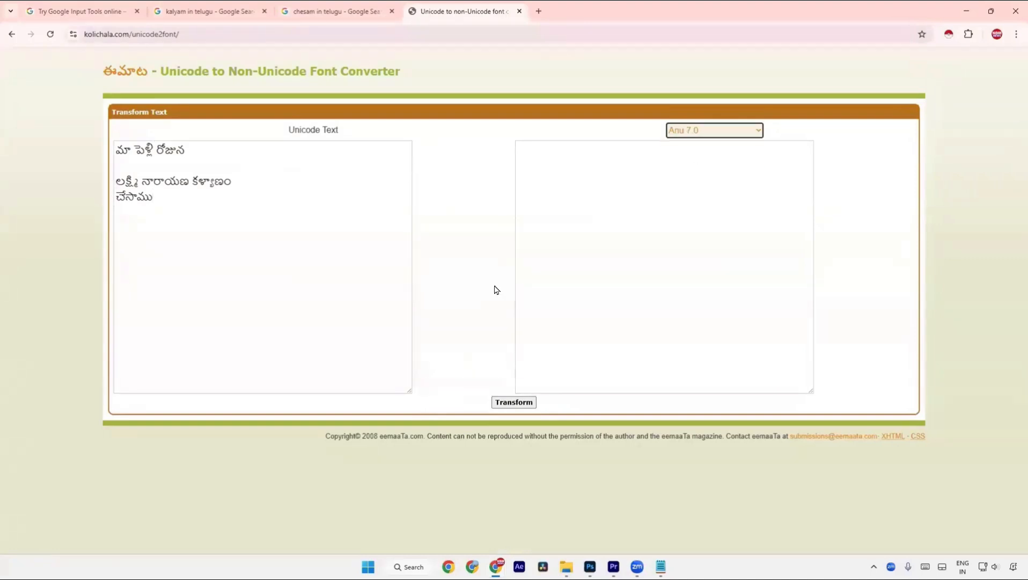
click(521, 402)
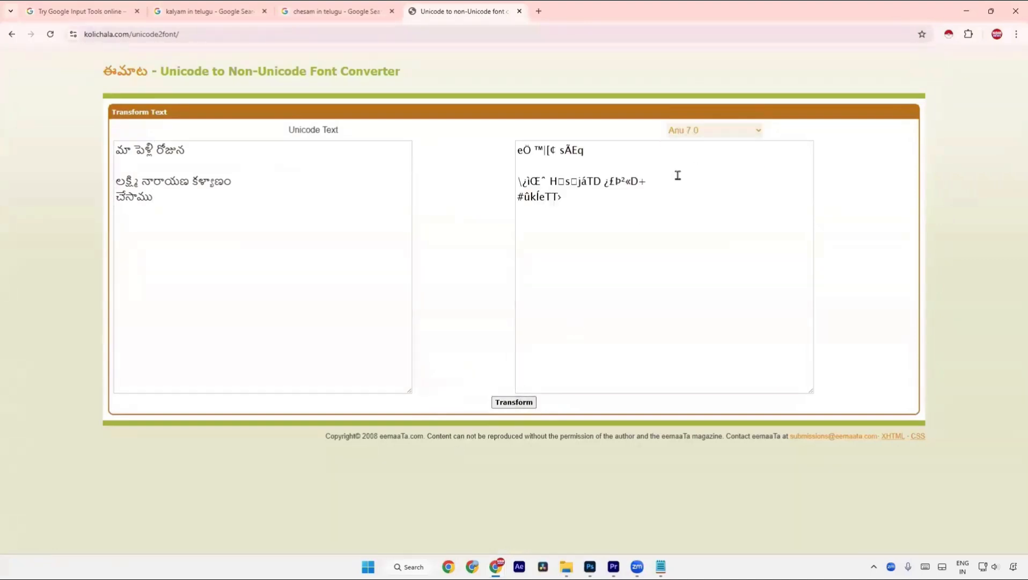
Copy all of the converted Anu 7.0 text and open Microsoft Word
click(678, 176)
key(ctrl+a)
right_click(542, 198)
click(552, 202)
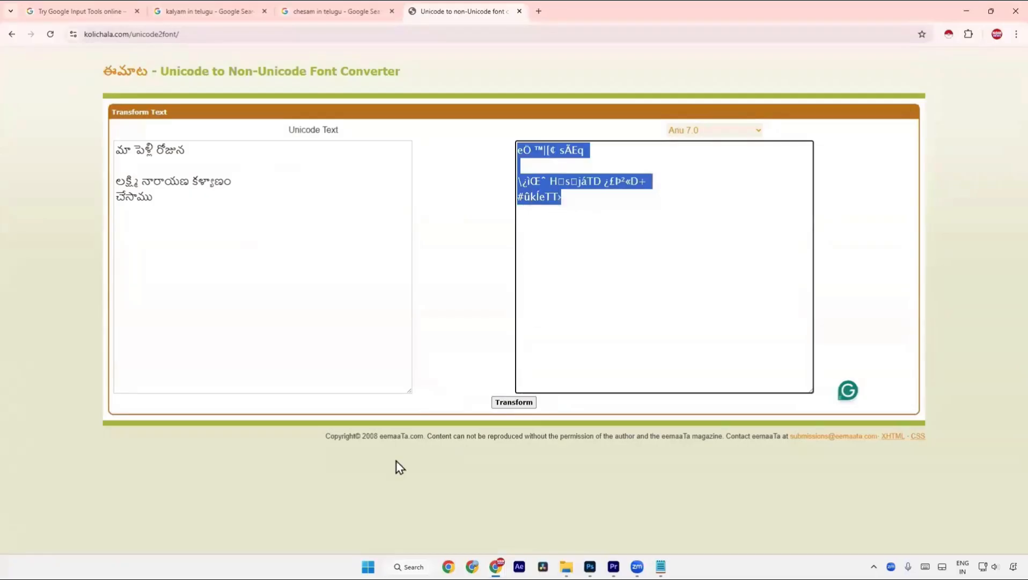
click(409, 566)
text(w)
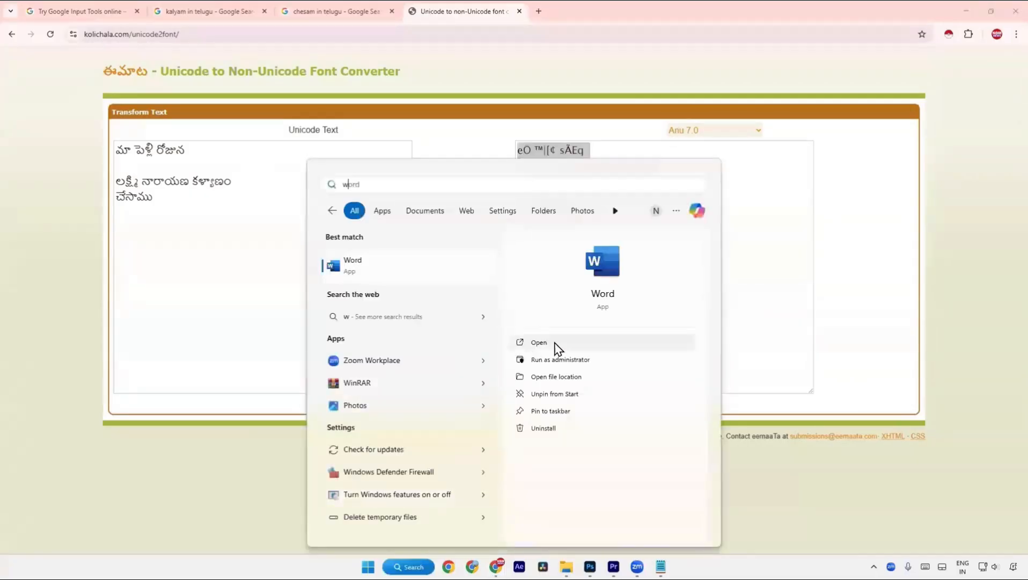
click(556, 344)
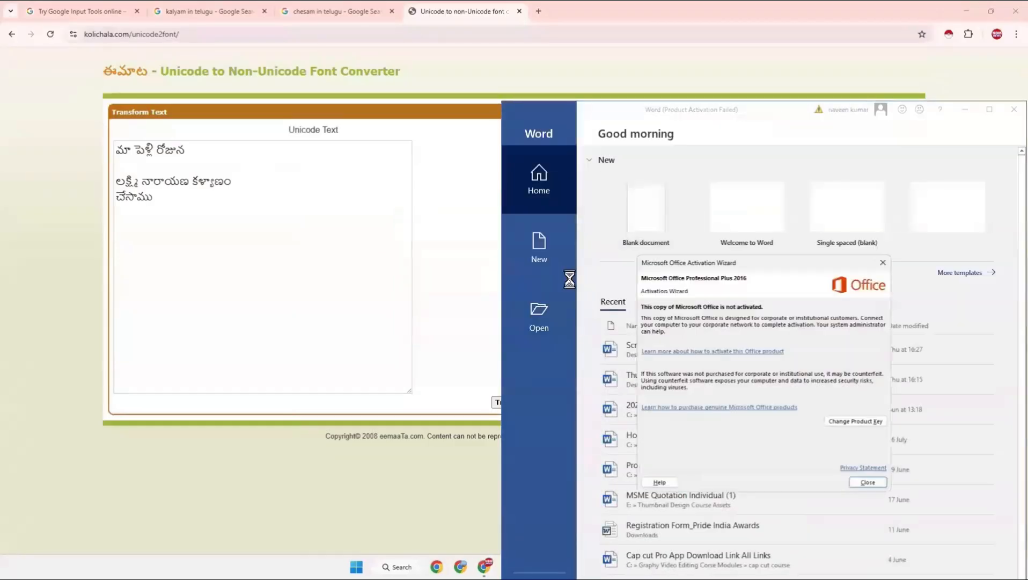
Dismiss the Office activation wizard and paste the converted Anu 7.0 text into a blank Word document
click(886, 260)
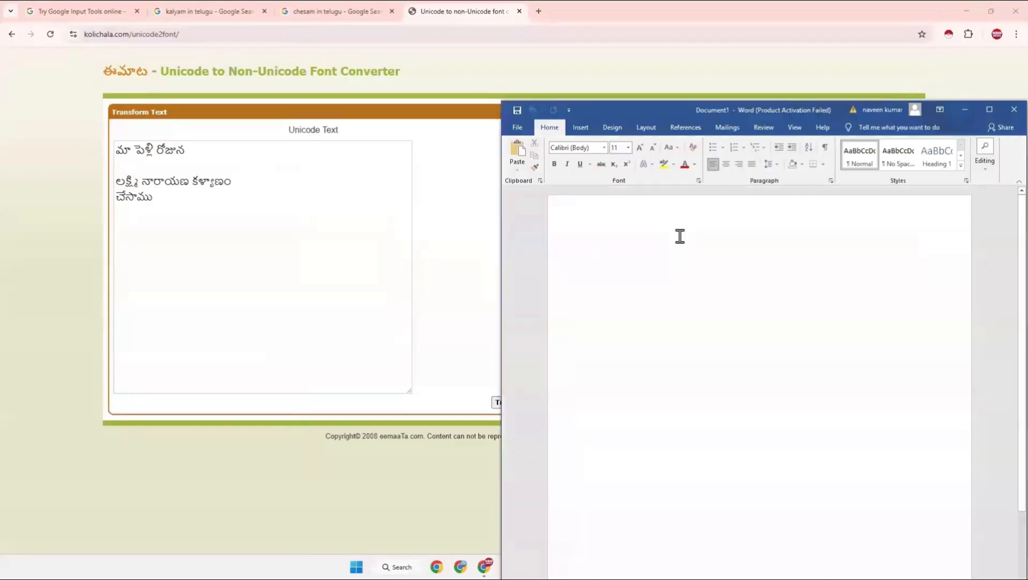
key(ctrl+v)
Set all the pasted text to the Pragathi font at size 48
key(ctrl+a)
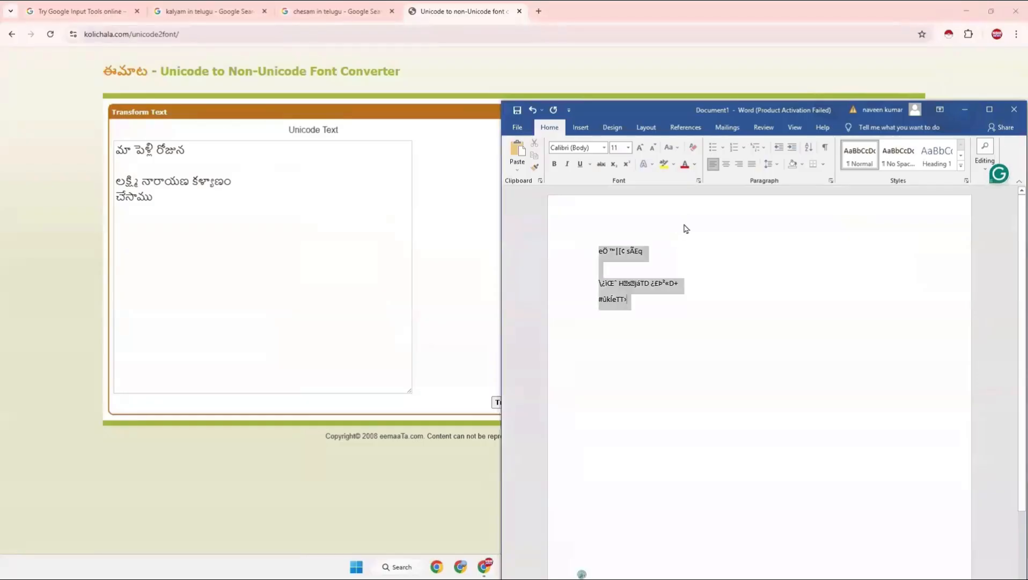
click(982, 113)
click(132, 46)
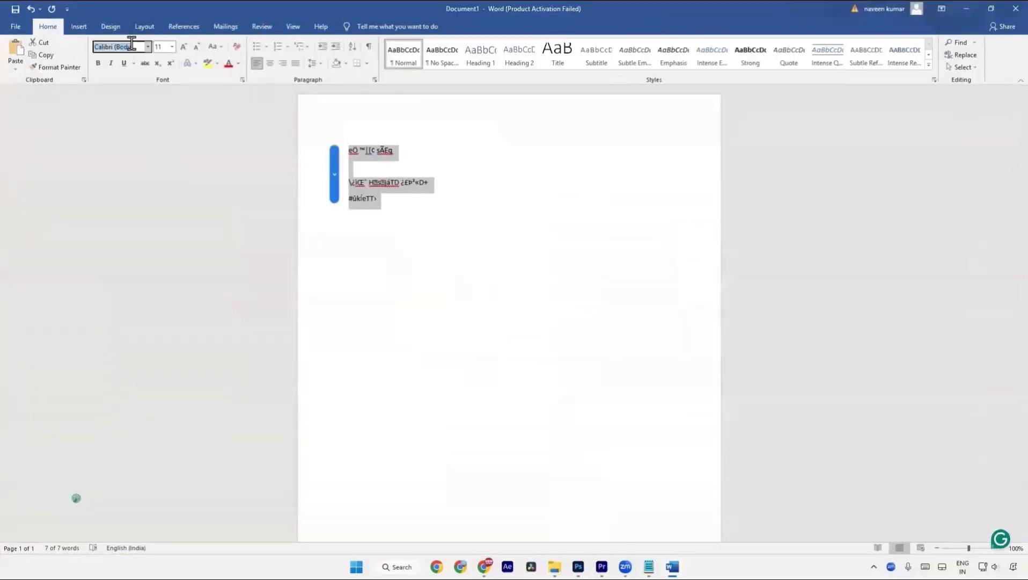
text(Pragathi)
key(Return)
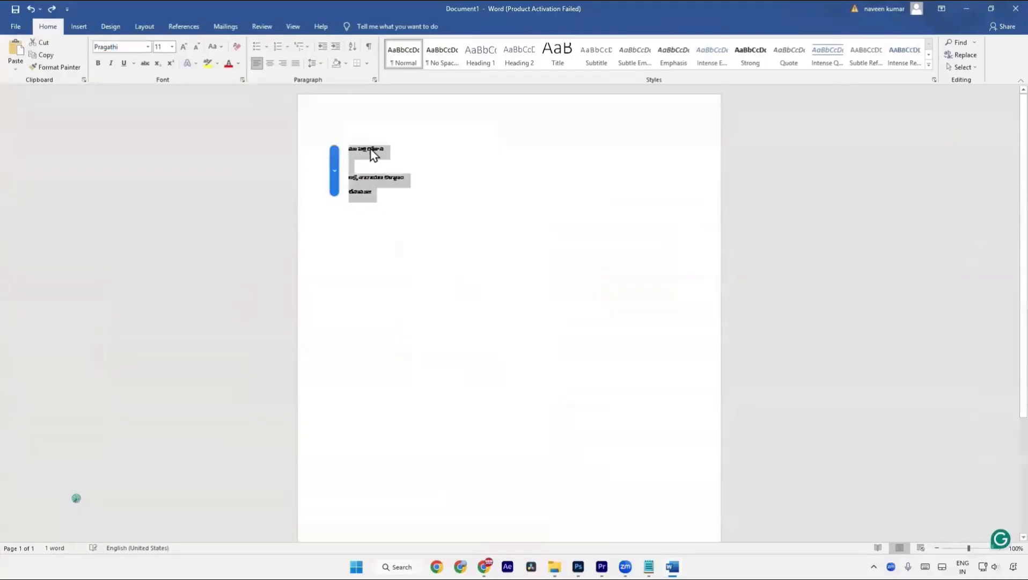
click(172, 46)
click(161, 204)
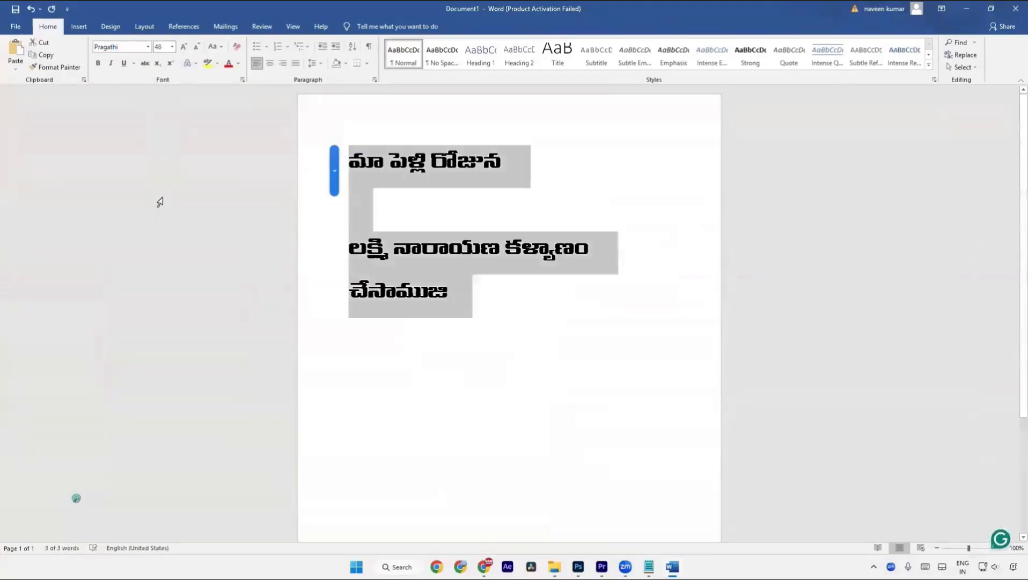
click(516, 258)
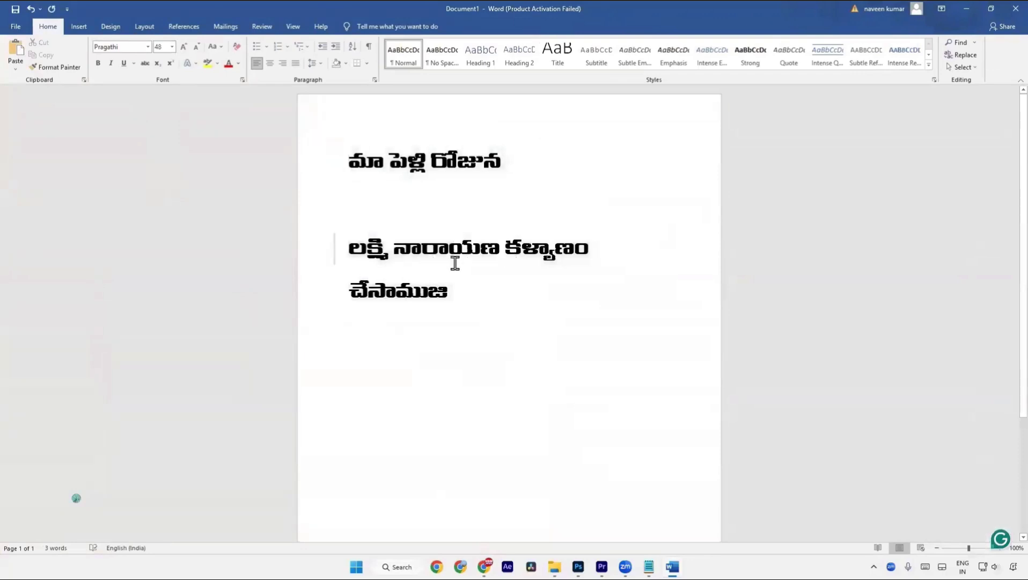
Copy only the first Telugu line, "మా పెళ్లి రోజున", from the Word document and switch to Photoshop
drag(518, 163, 342, 162)
right_click(435, 158)
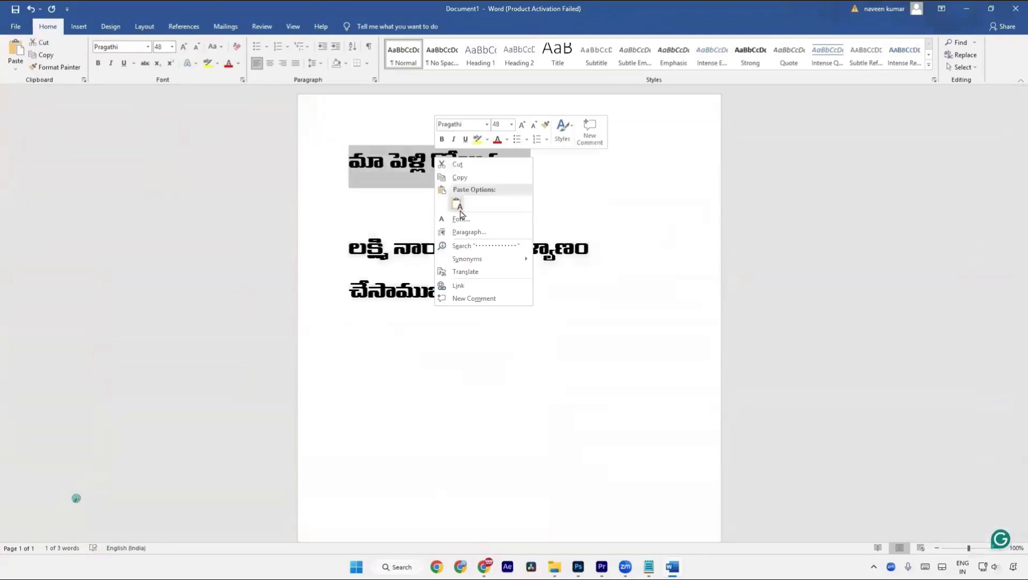
click(460, 178)
click(578, 566)
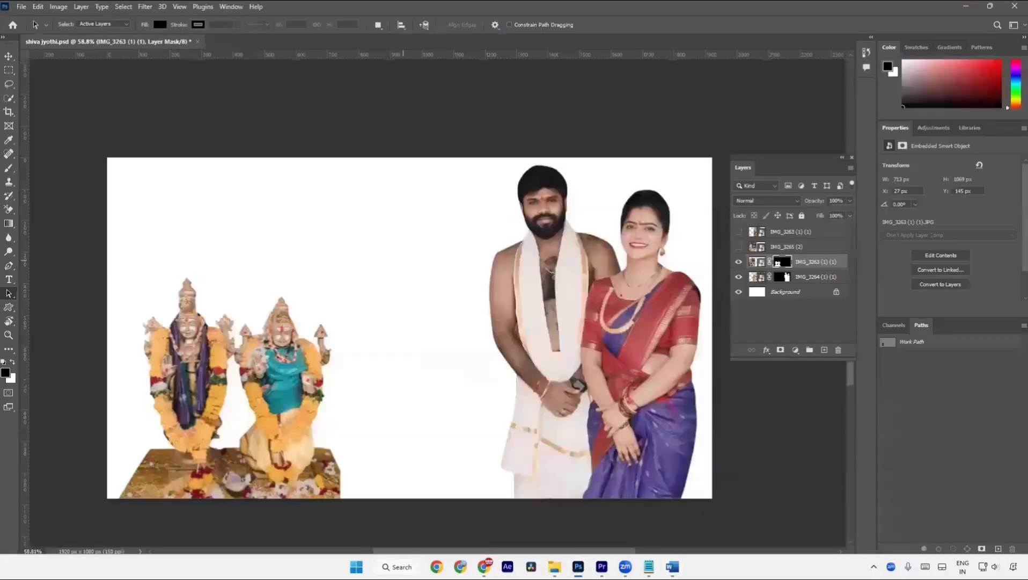
Save shiva jyothi.psd and paste the copied Telugu line as a new text layer above the deity idols
key(ctrl+s)
key(t)
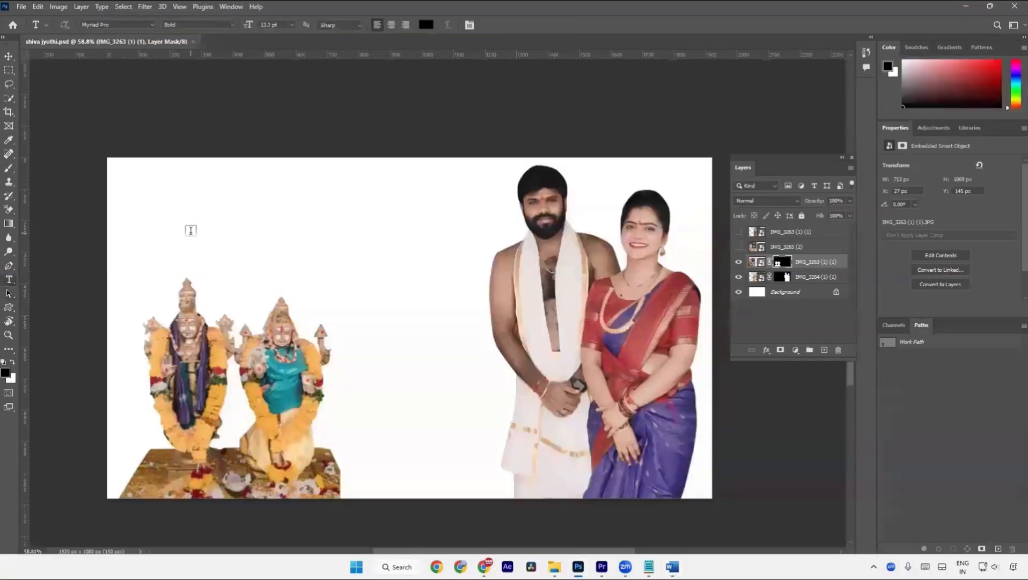
click(148, 204)
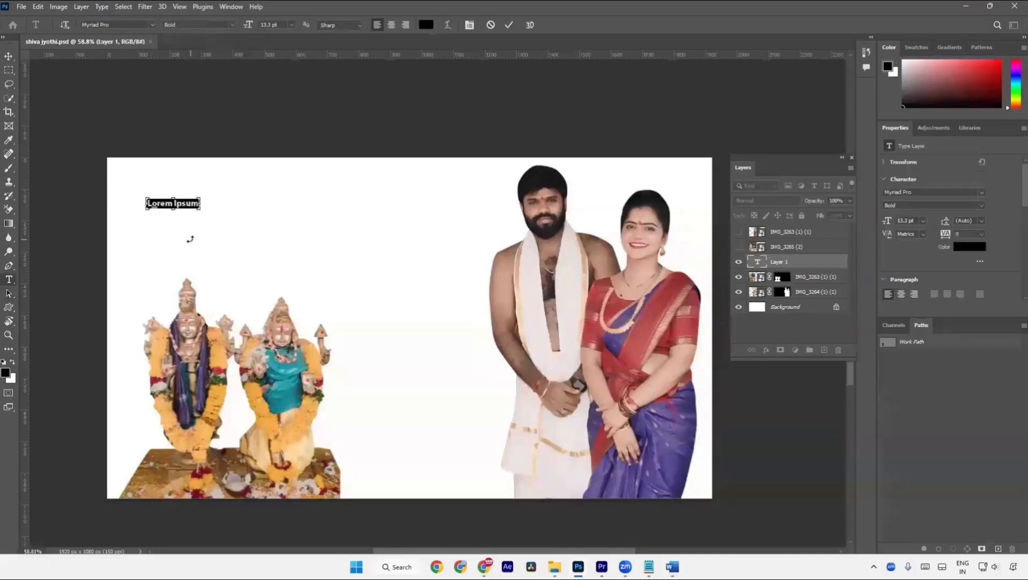
key(ctrl+v)
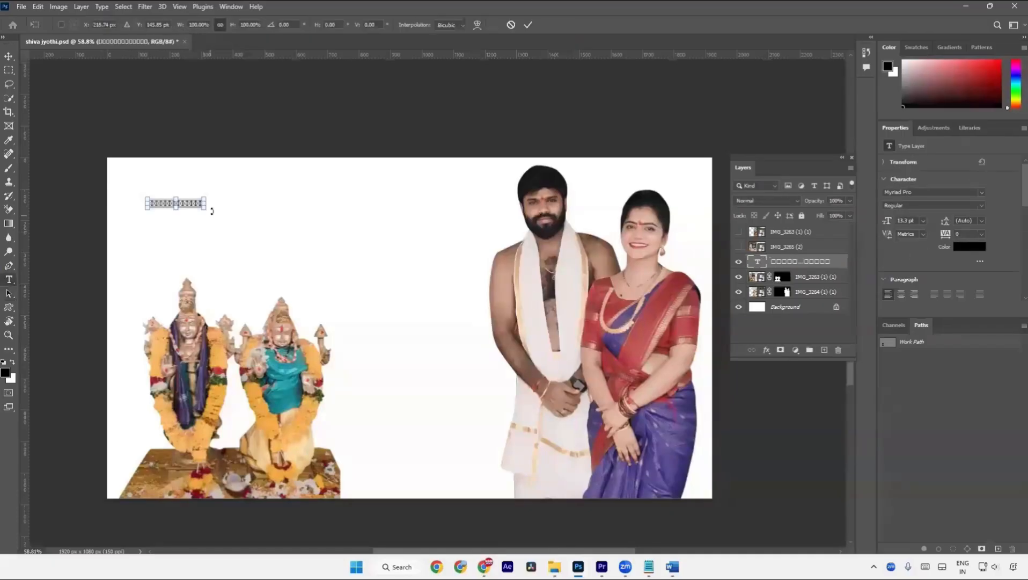
Scale the pasted text layer to about 636% and place it along the canvas's upper edge, beside the couple
drag(204, 198, 509, 147)
drag(417, 190, 407, 208)
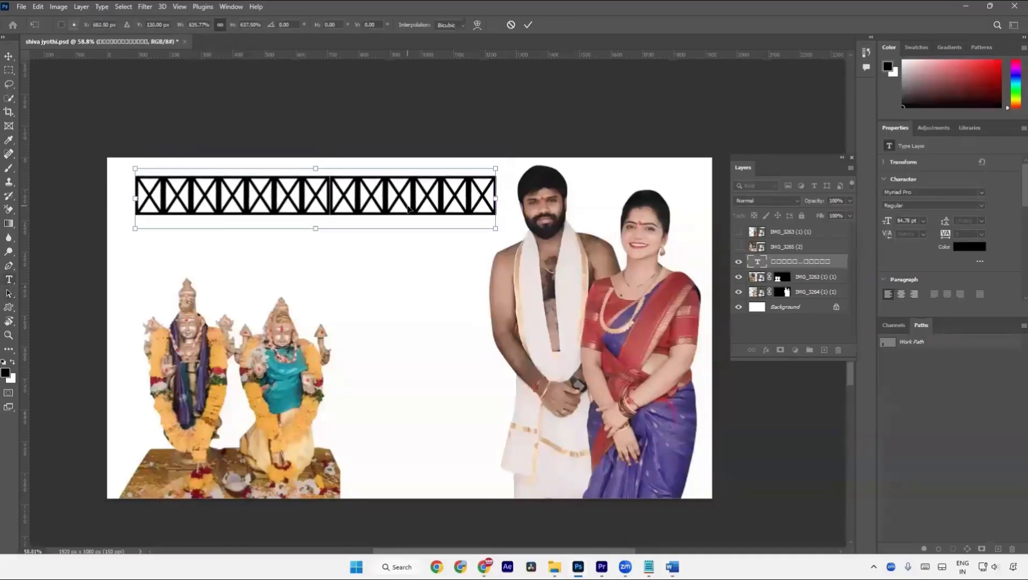
Finish resizing the heading text and set its font to Pragathi Regular
key(Return)
double_click(400, 216)
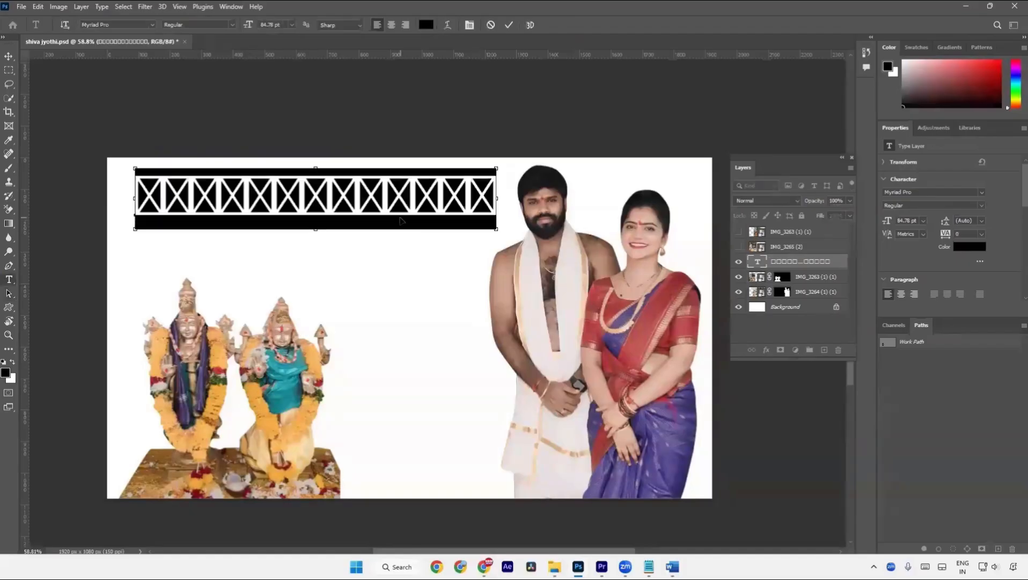
click(118, 24)
text(Prabhava)
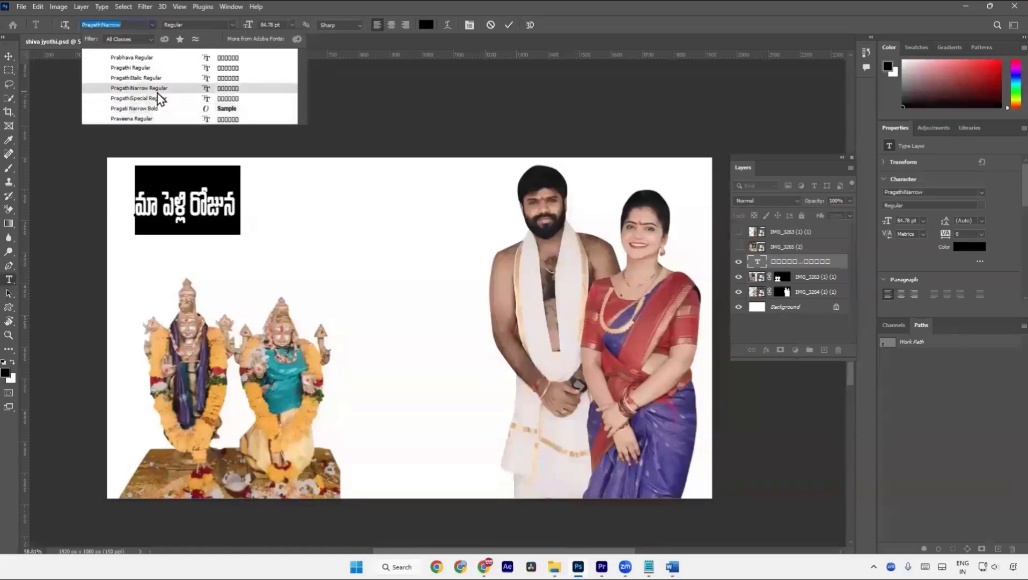
key(Up)
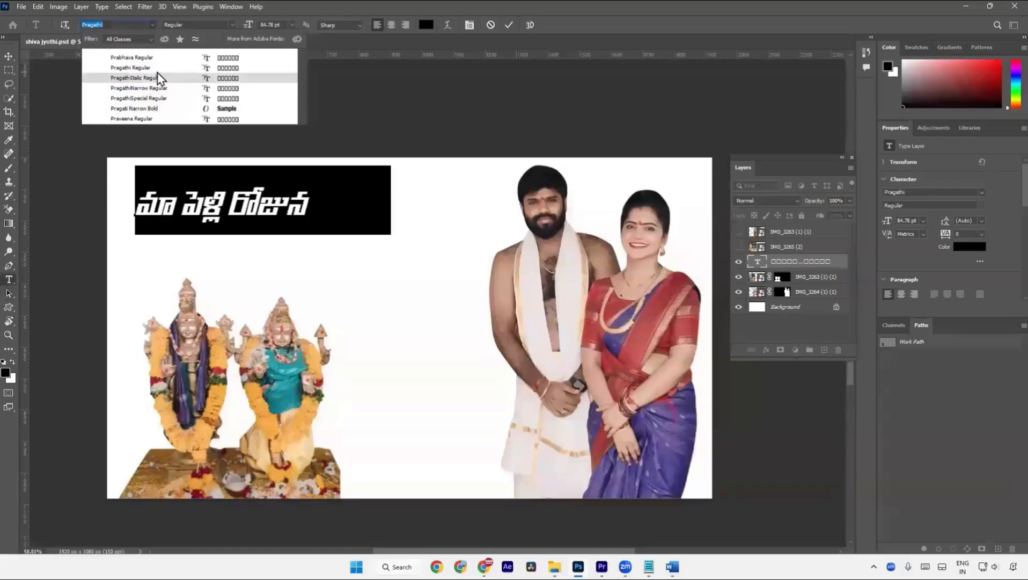
key(Up)
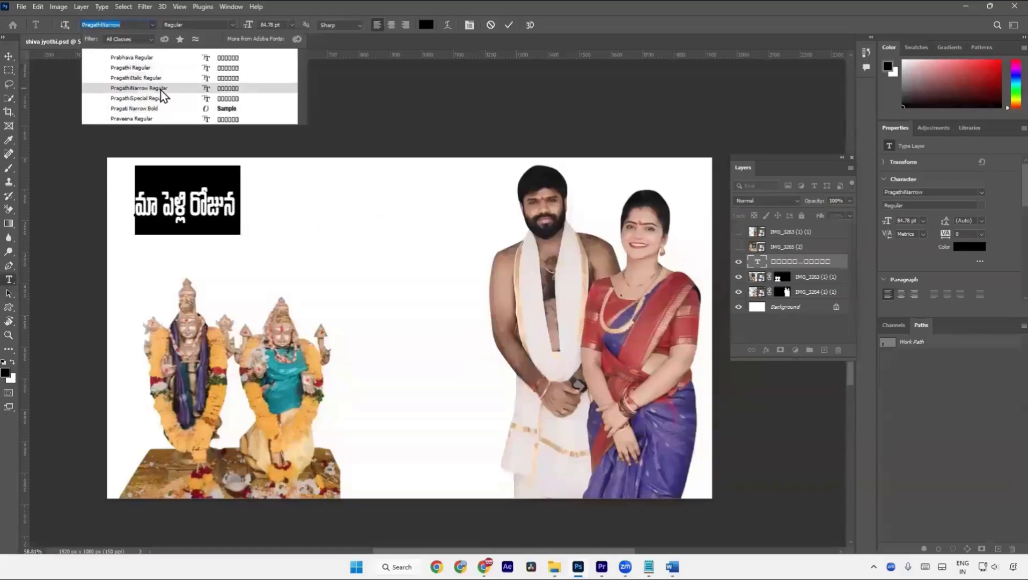
key(Up)
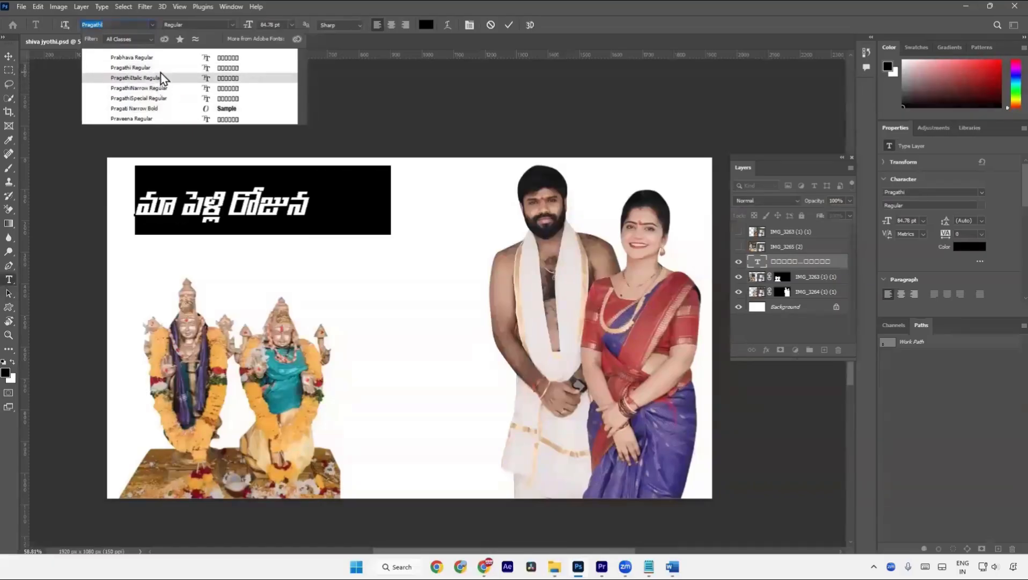
click(160, 69)
click(159, 69)
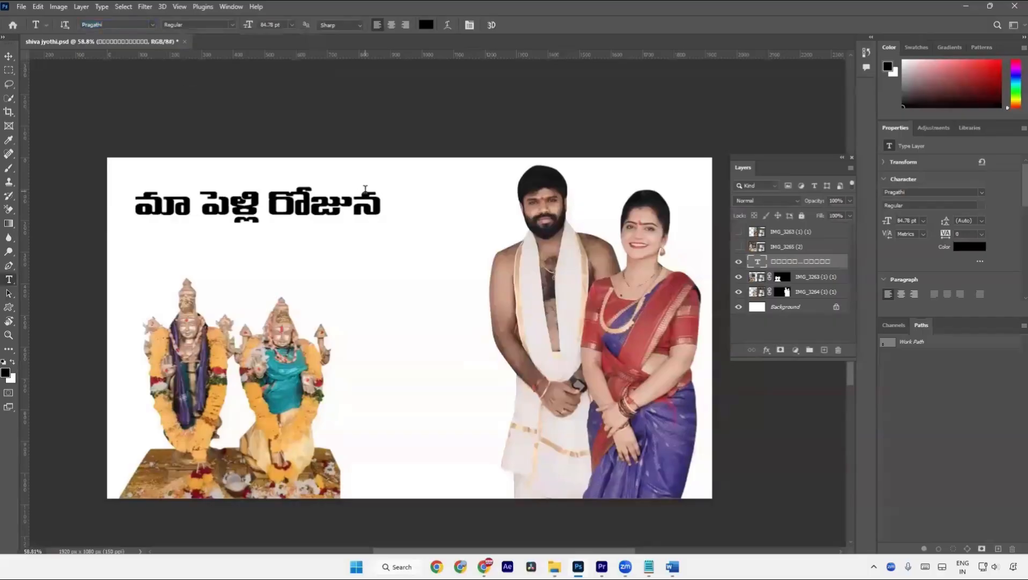
Switch to Word, copy the line "లక్ష్మి నారాయణ కళ్యాణం", and return to Photoshop
key(alt+Tab)
drag(614, 239, 325, 248)
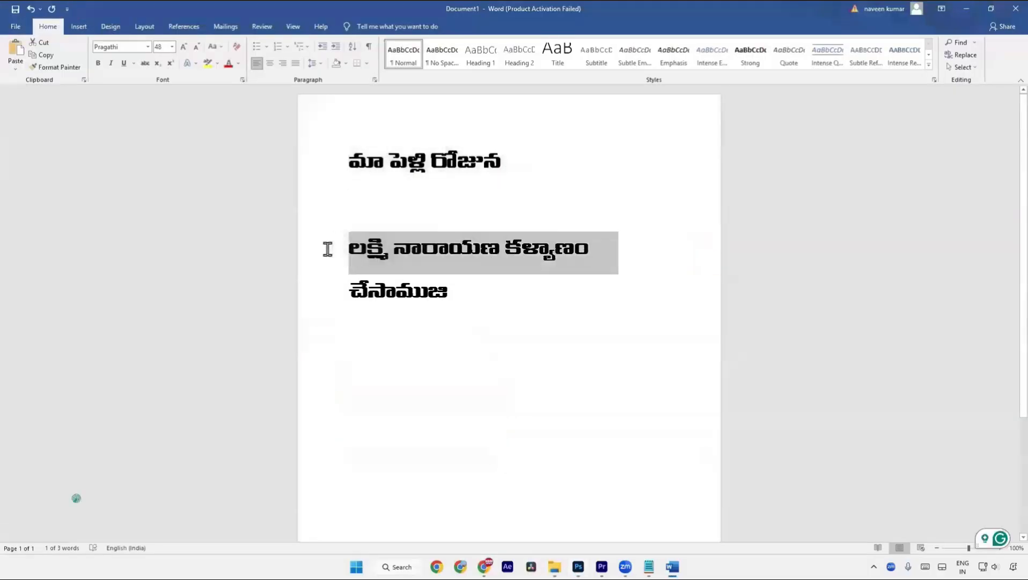
right_click(387, 242)
click(411, 265)
key(alt+Tab)
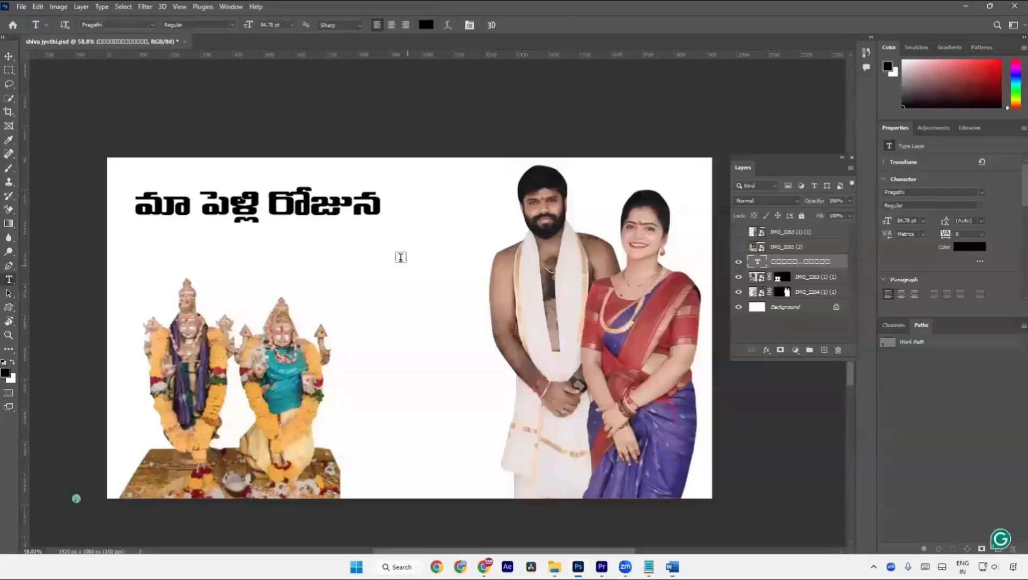
Duplicate the heading text layer, place the copy below it, and replace its text with the copied "లక్ష్మి నారాయణ కళ్యాణం"
click(313, 210)
key(ctrl+Return)
key(ctrl+j)
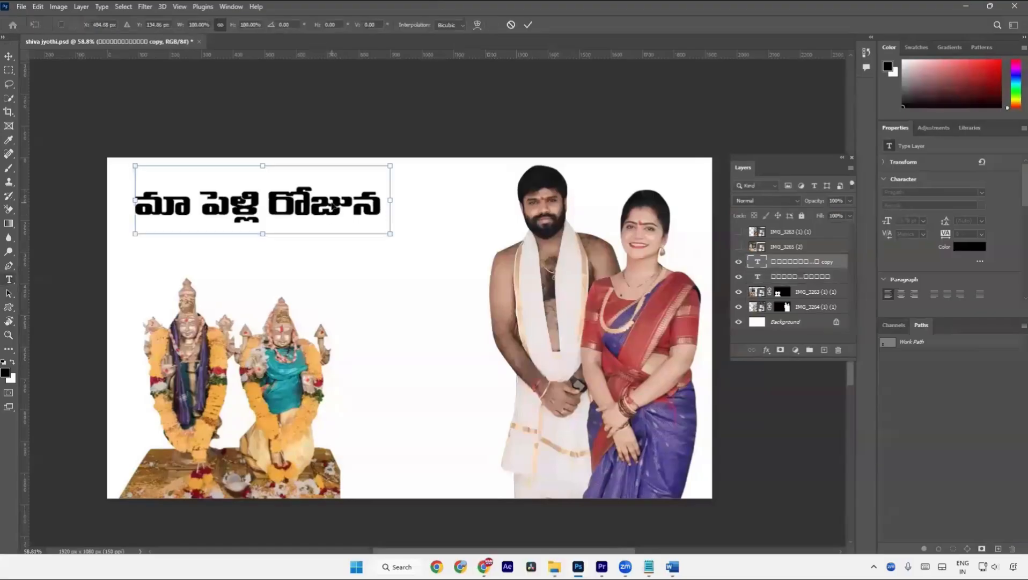
drag(331, 218, 342, 280)
click(342, 274)
key(ctrl+a)
key(ctrl+v)
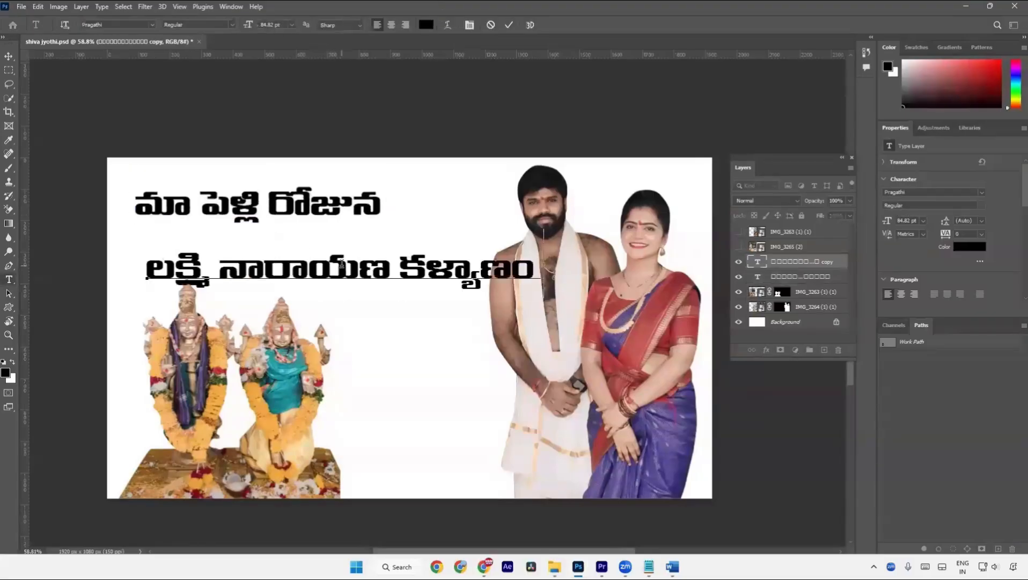
In Word, remove the stray last character from the third line, copy "చేసాము", and return to Photoshop
key(alt+Tab)
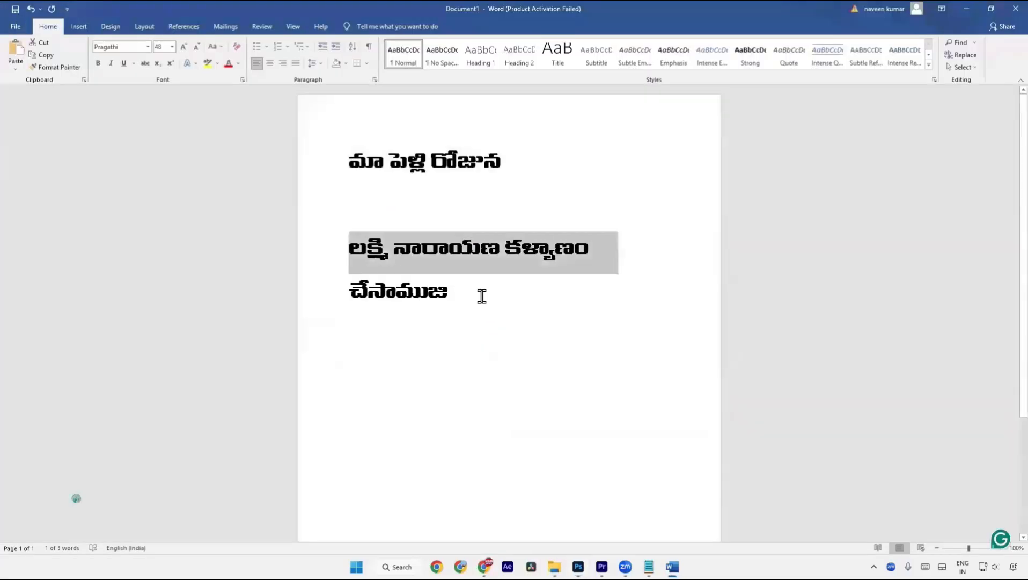
click(481, 296)
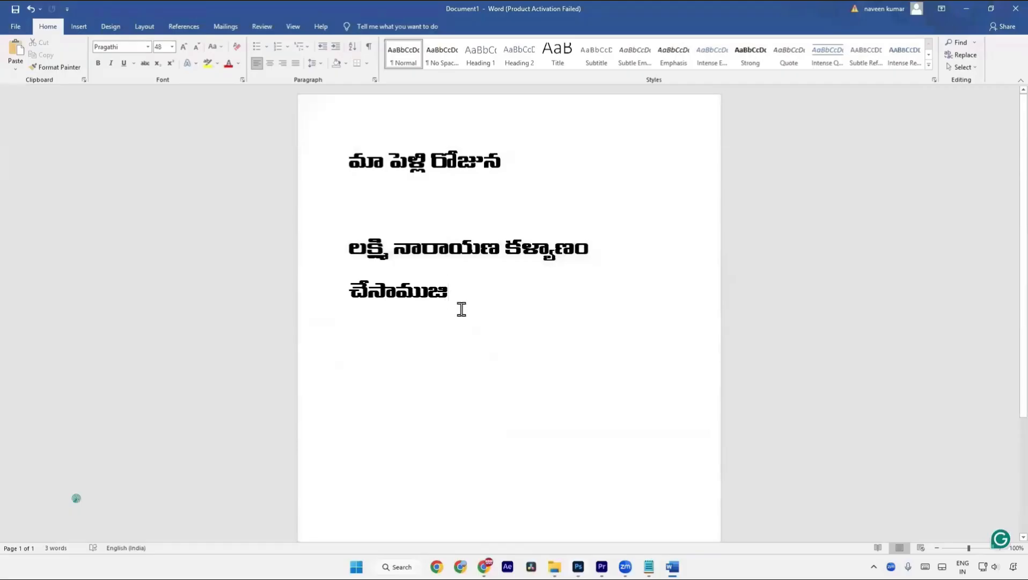
key(BackSpace)
key(BackSpace)
click(319, 307)
key(ctrl+c)
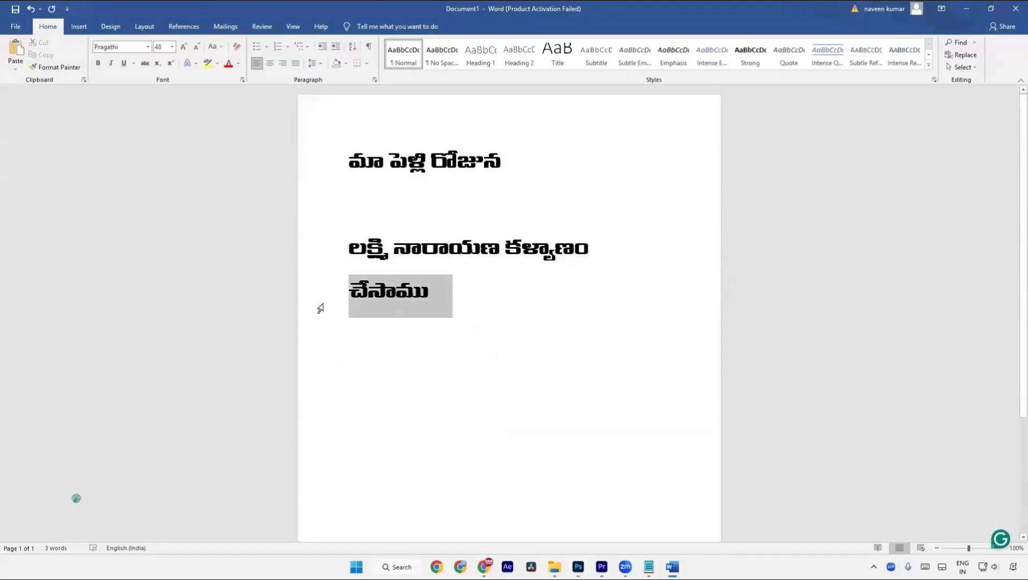
key(alt+Tab)
click(347, 380)
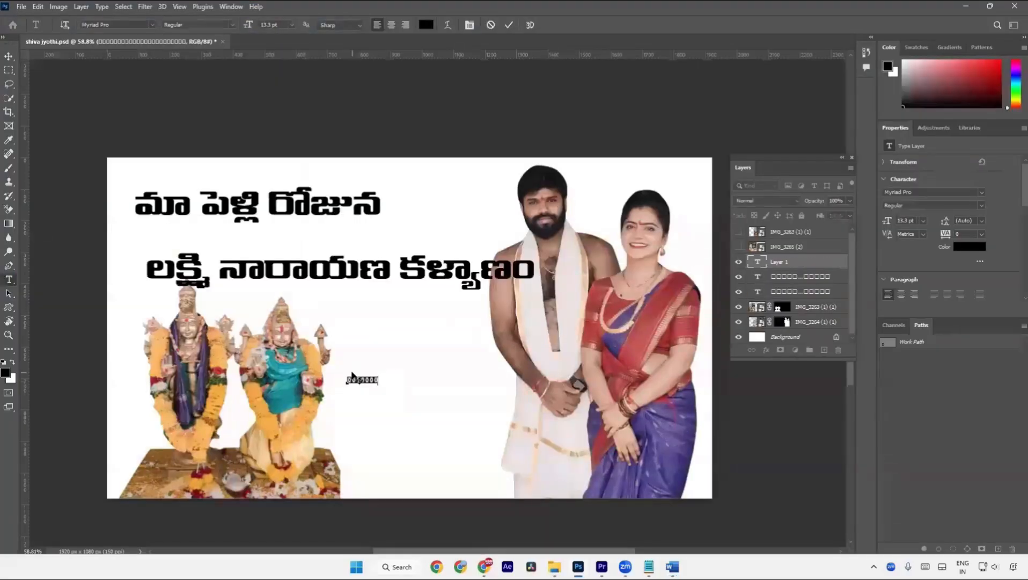
key(ctrl+v)
key(Escape)
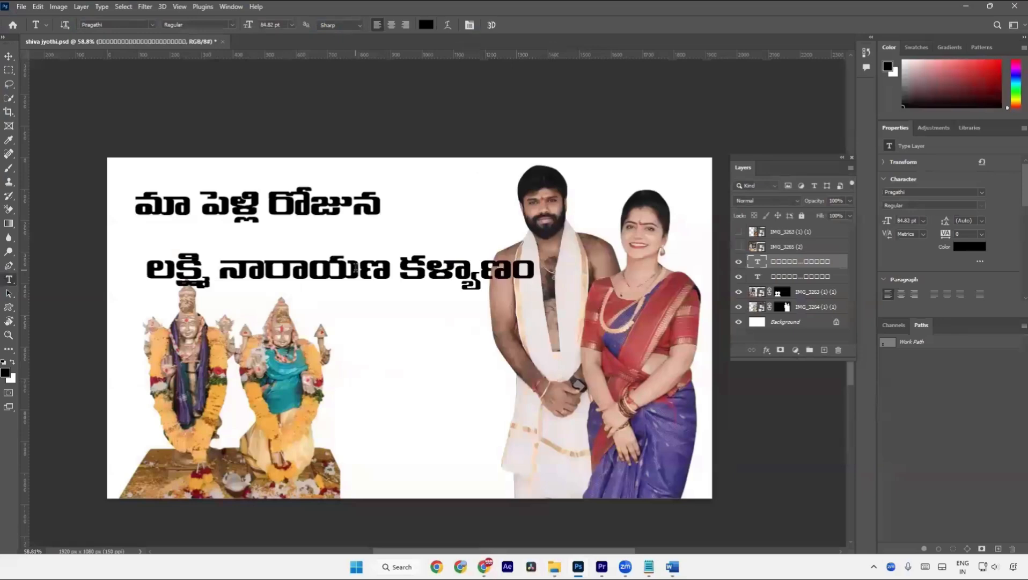
Duplicate the second text line, move the copy down over the idols, and replace its text with "చేసాము"
click(356, 269)
key(ctrl+Return)
key(ctrl+j)
key(ctrl+t)
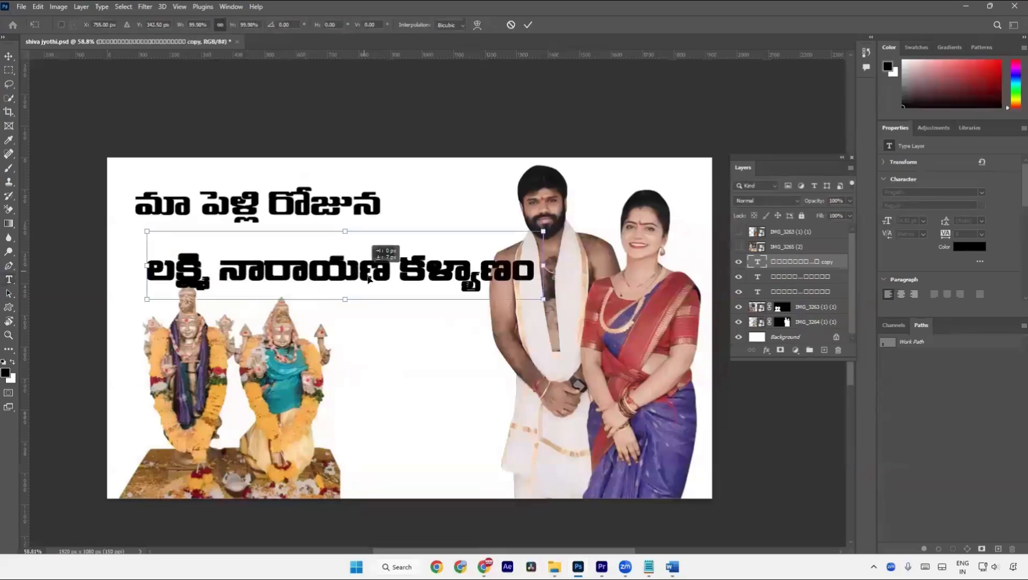
drag(357, 267, 403, 340)
key(Return)
click(403, 341)
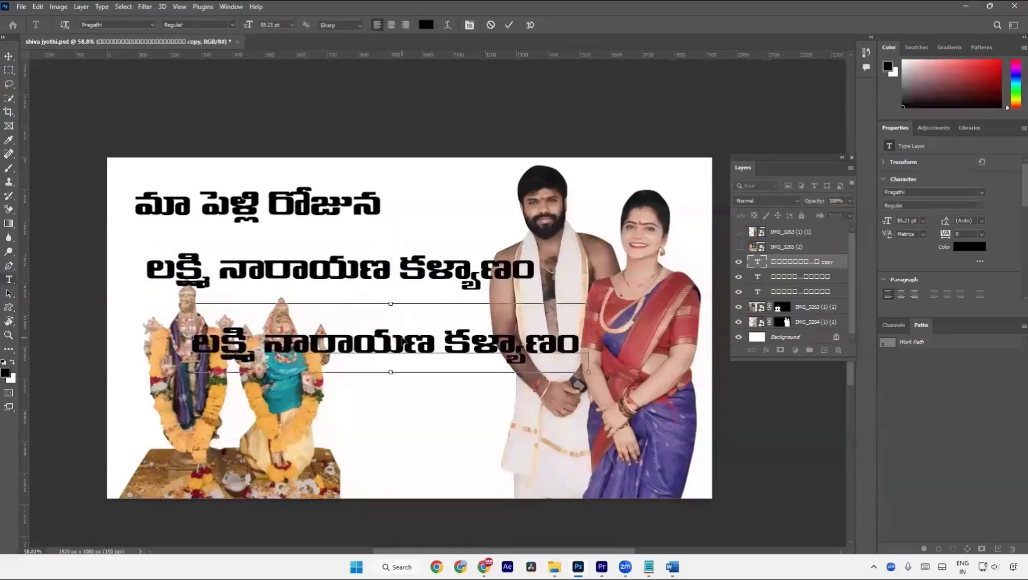
key(ctrl+a)
text(చేసాము)
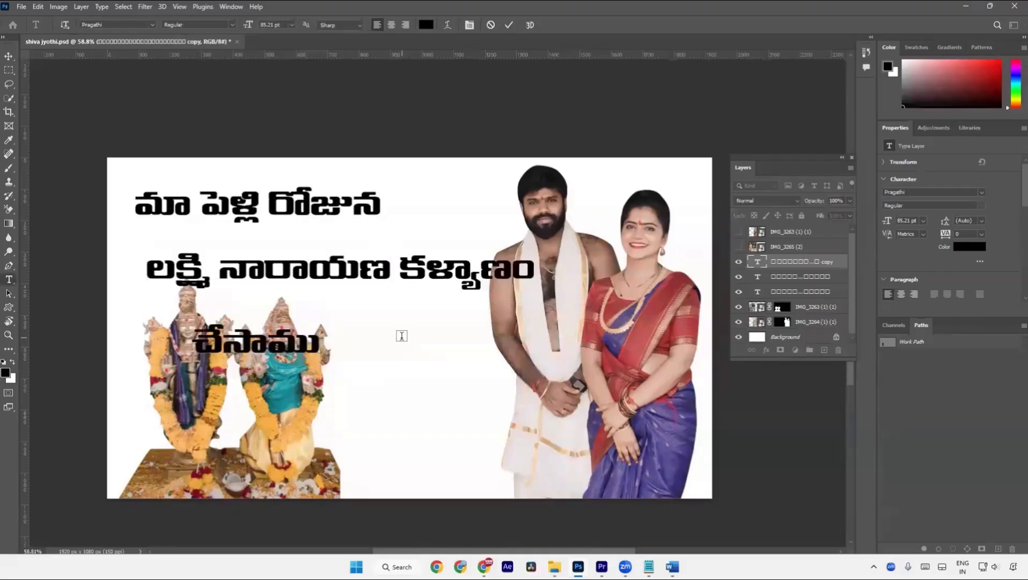
key(ctrl+Return)
Paste the copied word as a separate text layer between the idols and the couple, and enlarge it to about 54.76 pt
click(368, 370)
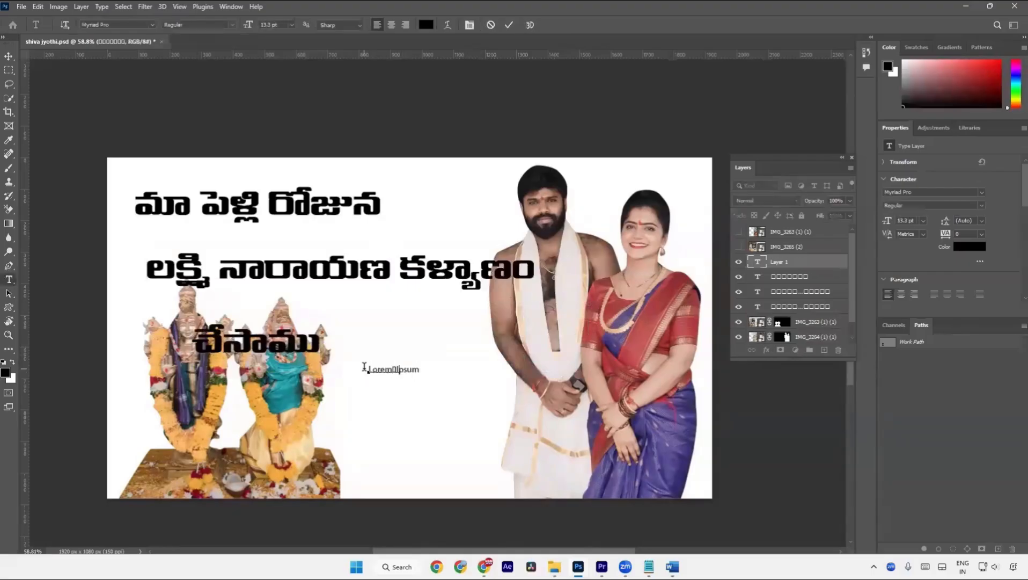
key(ctrl+v)
key(ctrl+Return)
key(ctrl+t)
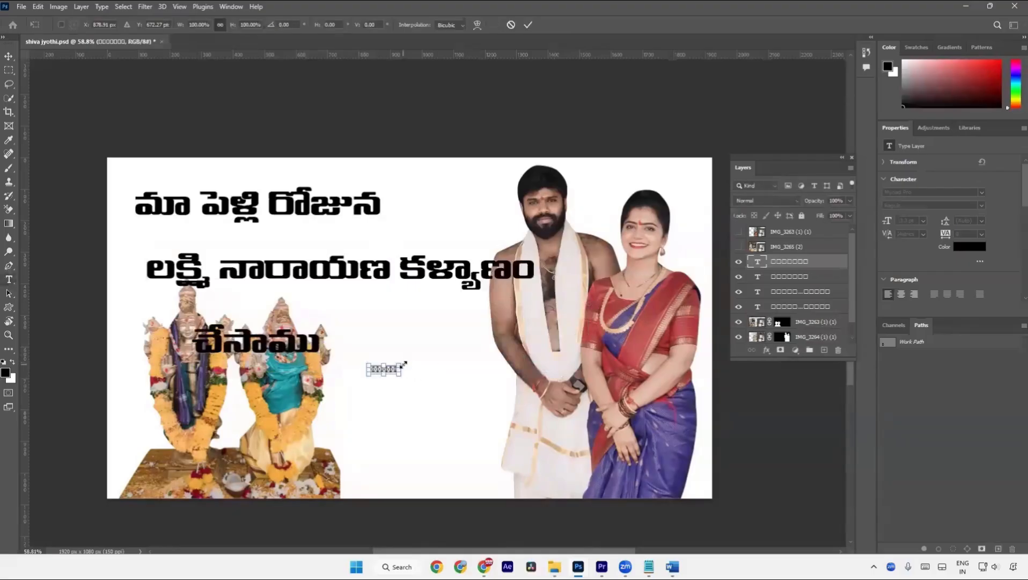
drag(404, 364, 494, 339)
key(Return)
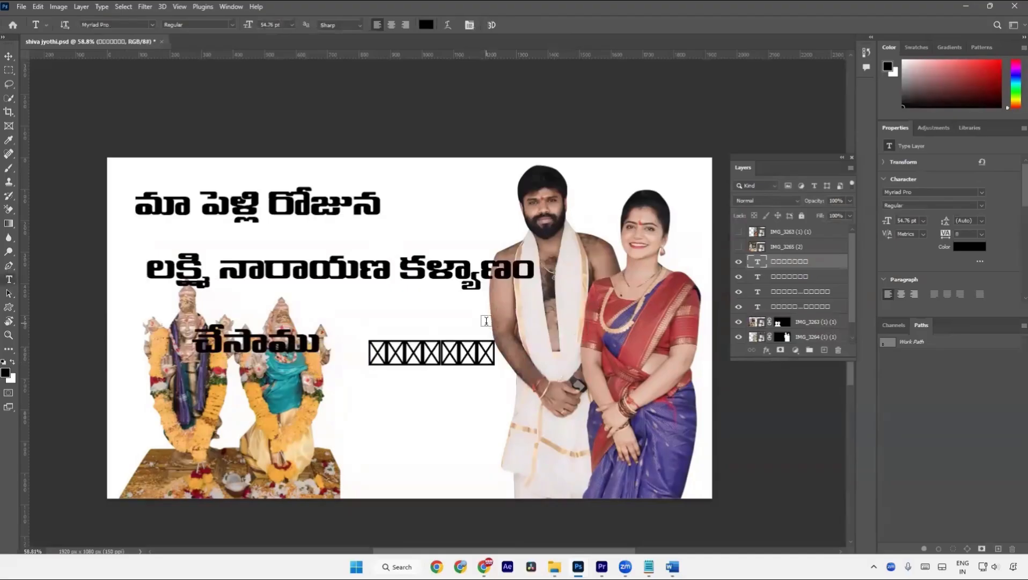
Set the font of the newly pasted text to Pragathi Regular
double_click(477, 354)
click(126, 24)
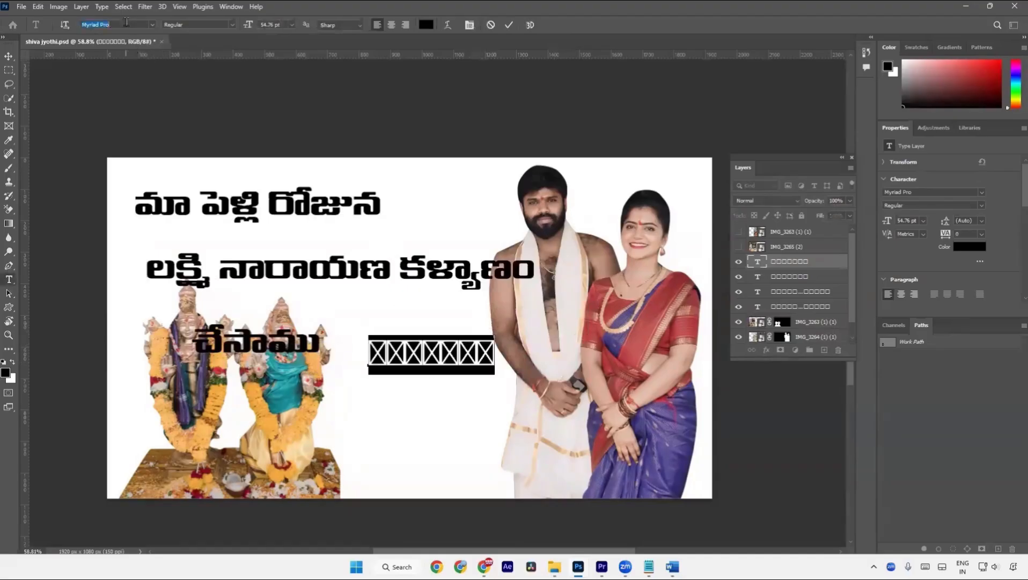
text(Pragathi)
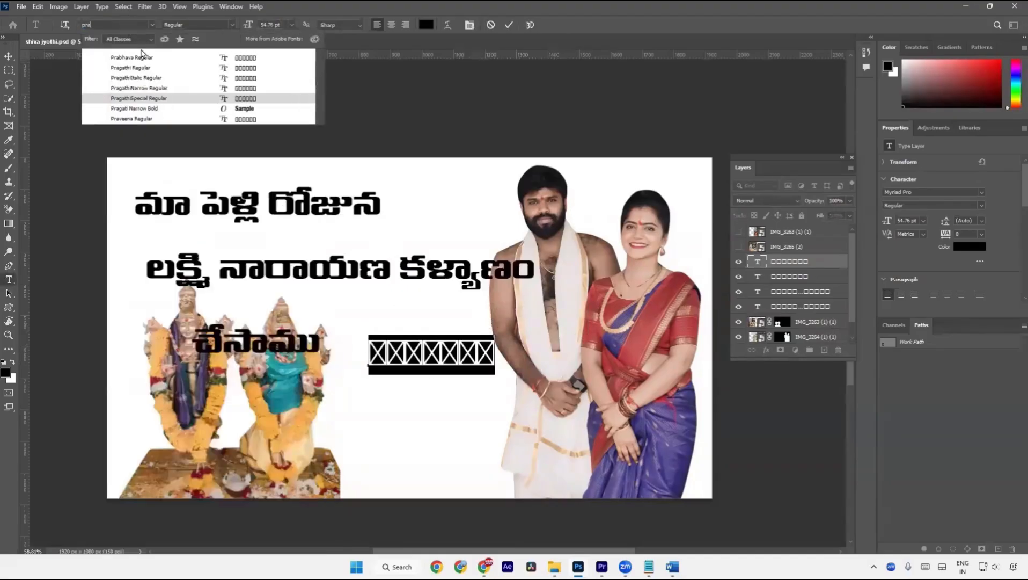
click(146, 70)
key(ctrl+Return)
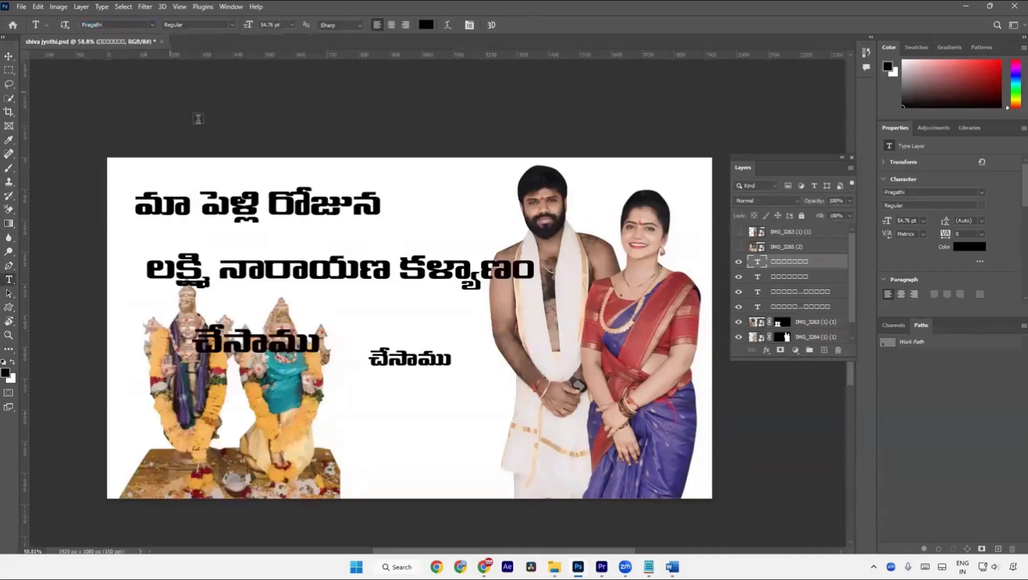
Delete both "చేసాము" text layers
key(Delete)
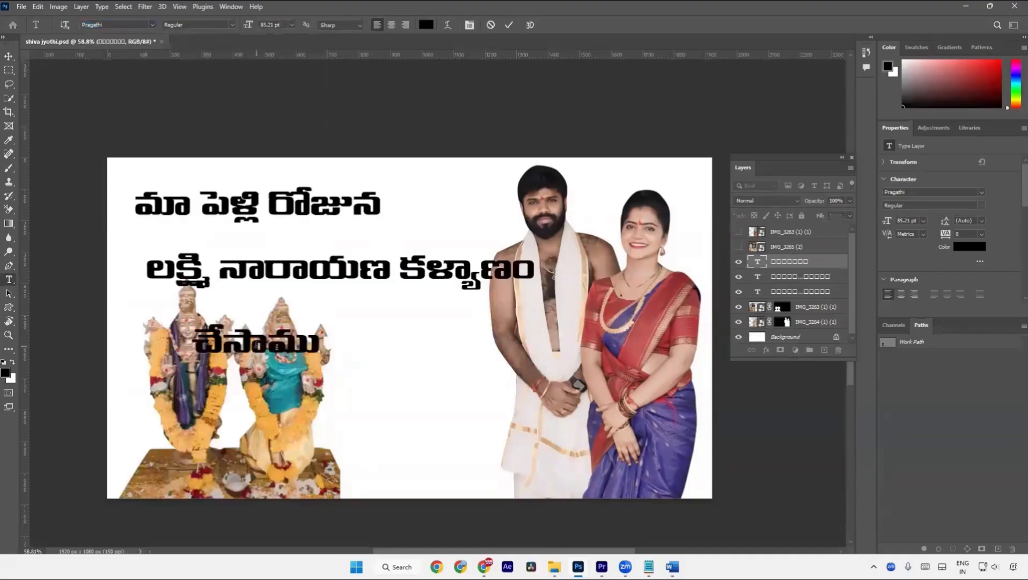
key(Delete)
Duplicate the "లక్ష్మి నారాయణ కళ్యాణం" layer, place the copy just beneath it, and change its text to "చేసాము"
click(292, 263)
key(ctrl+Return)
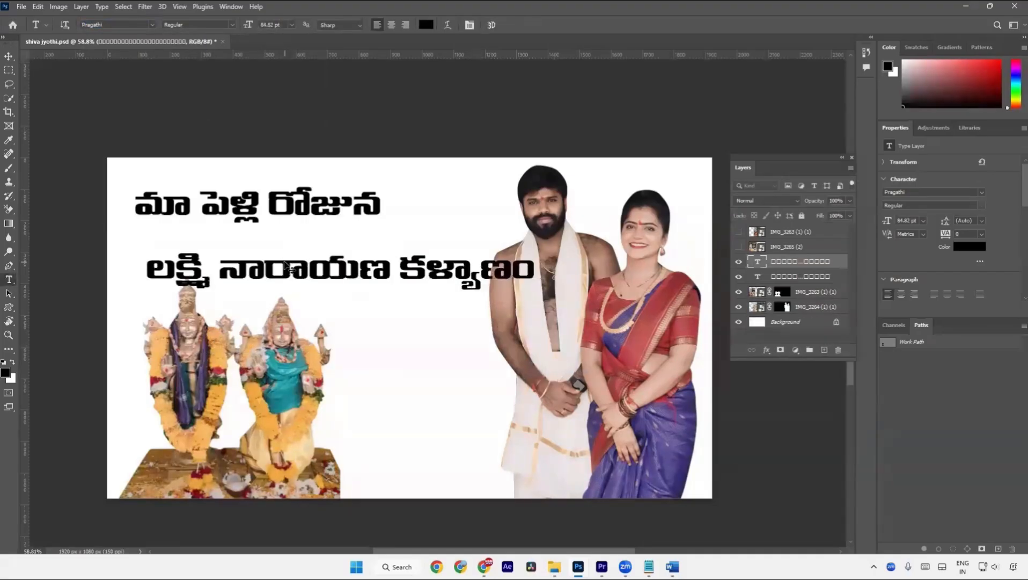
key(ctrl+j)
key(ctrl+t)
drag(287, 266, 329, 310)
key(Return)
click(329, 310)
key(ctrl+a)
text(చేసాము)
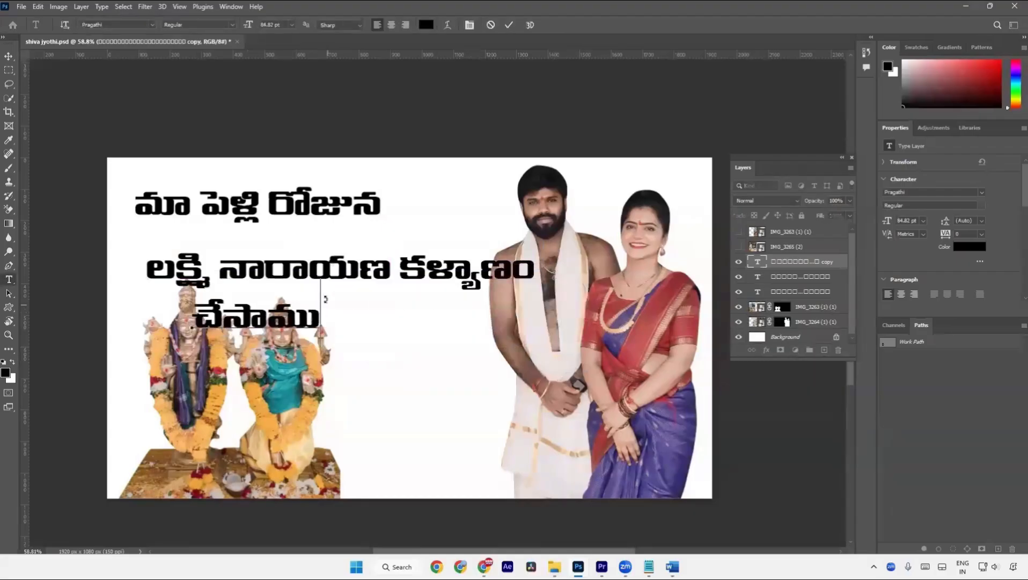
key(ctrl+Return)
Bring the three text layers to the top of the layer stack and shift them together slightly upward
key(v)
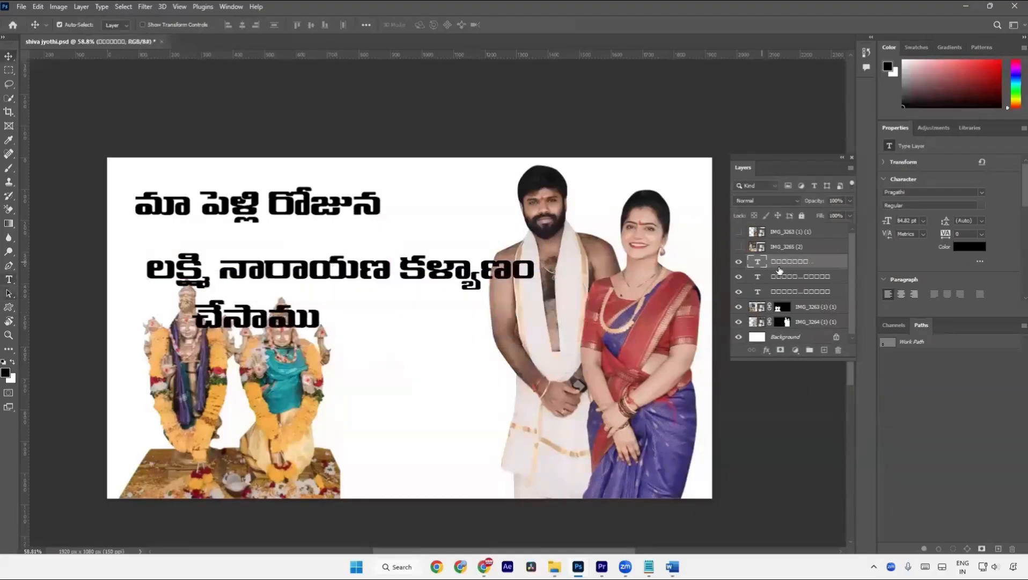
ctrl+click(791, 292)
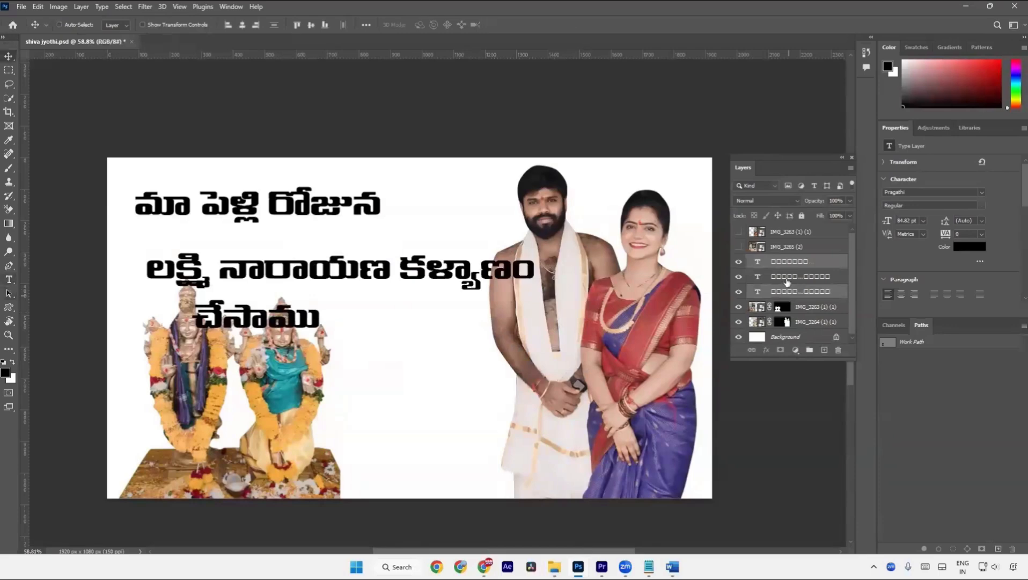
ctrl+click(767, 278)
key(ctrl+shift+bracketright)
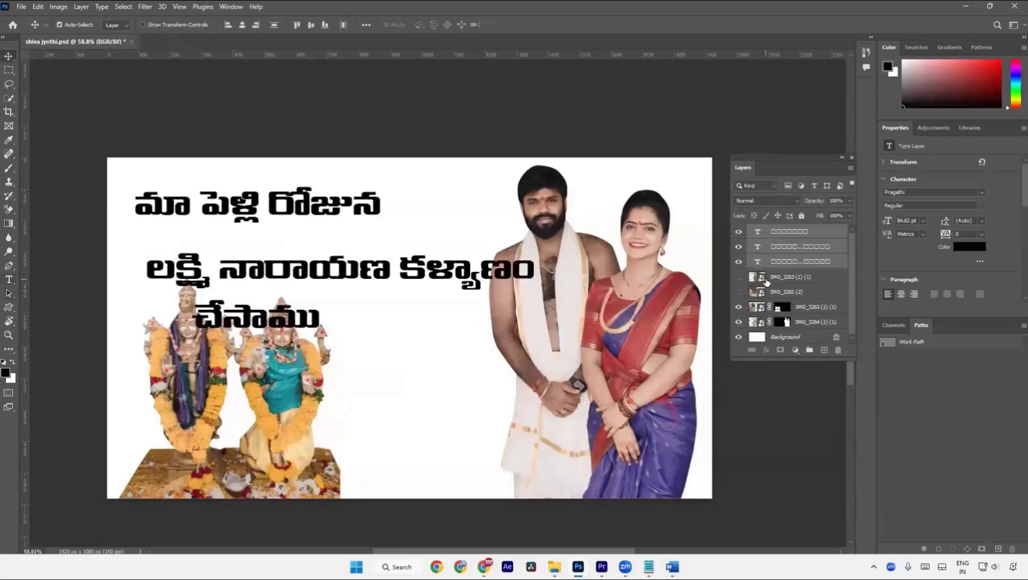
drag(418, 271, 424, 257)
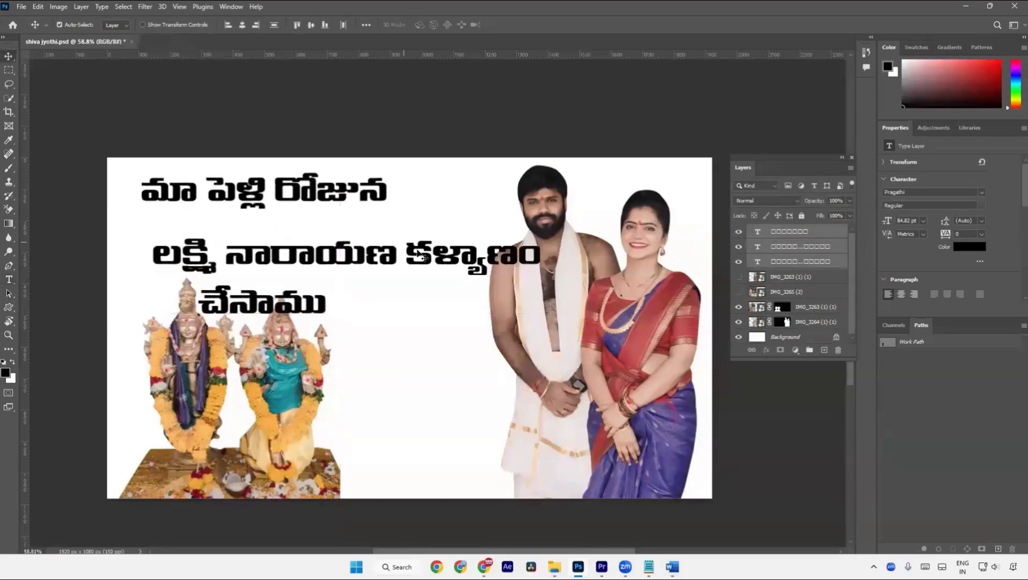
Arrange the three text lines as a tightly spaced, roughly centred block above the idols
click(810, 232)
drag(354, 203, 376, 200)
drag(405, 261, 369, 241)
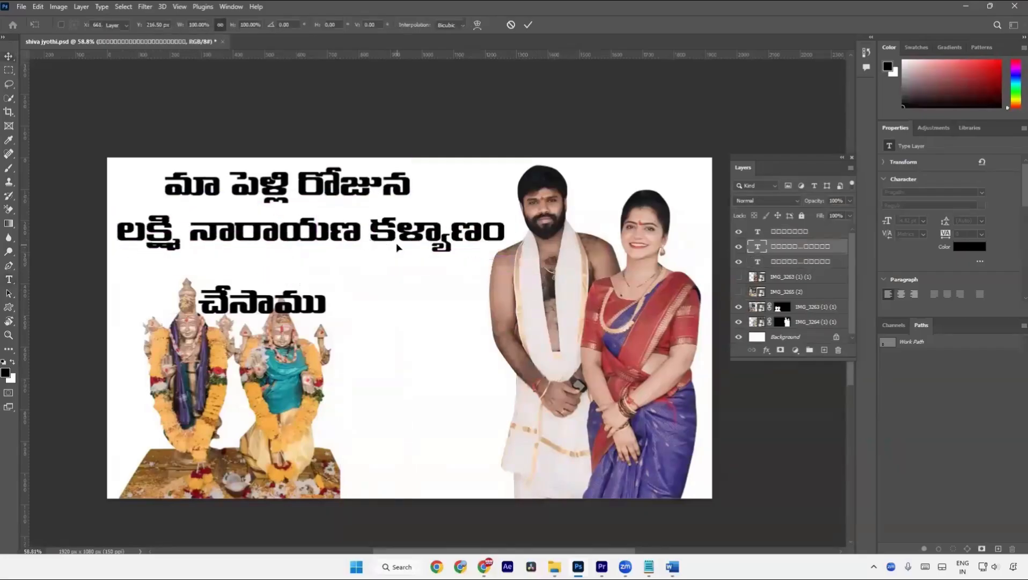
drag(321, 310, 358, 276)
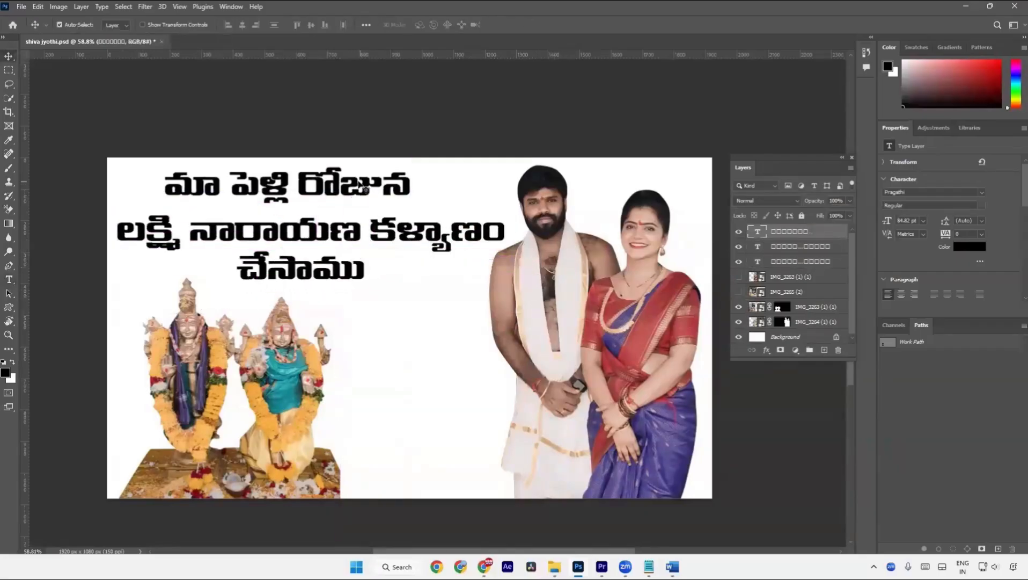
drag(363, 187, 363, 196)
drag(327, 274, 322, 272)
click(365, 364)
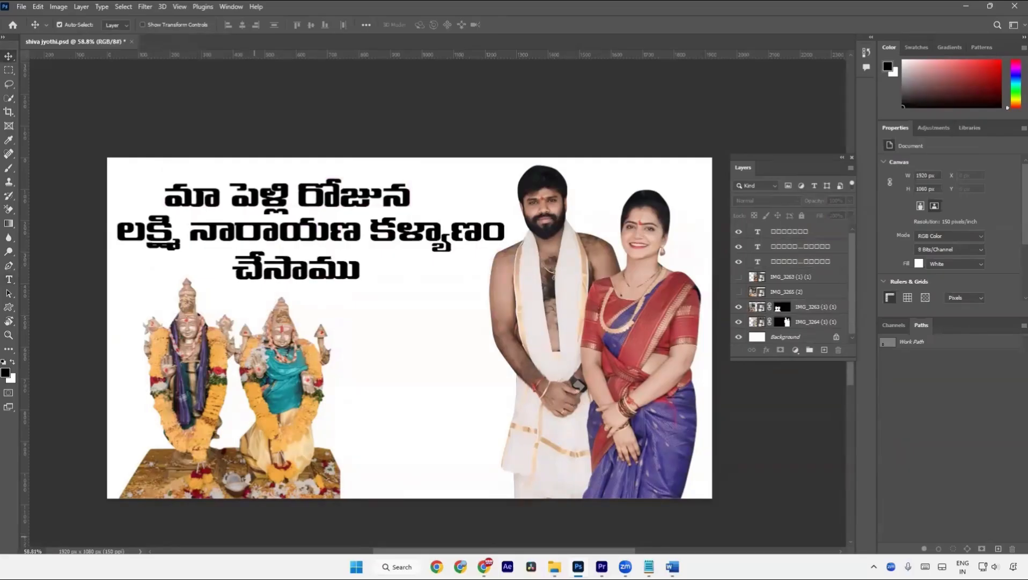
Switch to the browser and open the "Thoranam PSD Files" folder inside the Pro Thumbnail Design Course folder on Google Drive
key(alt+Tab)
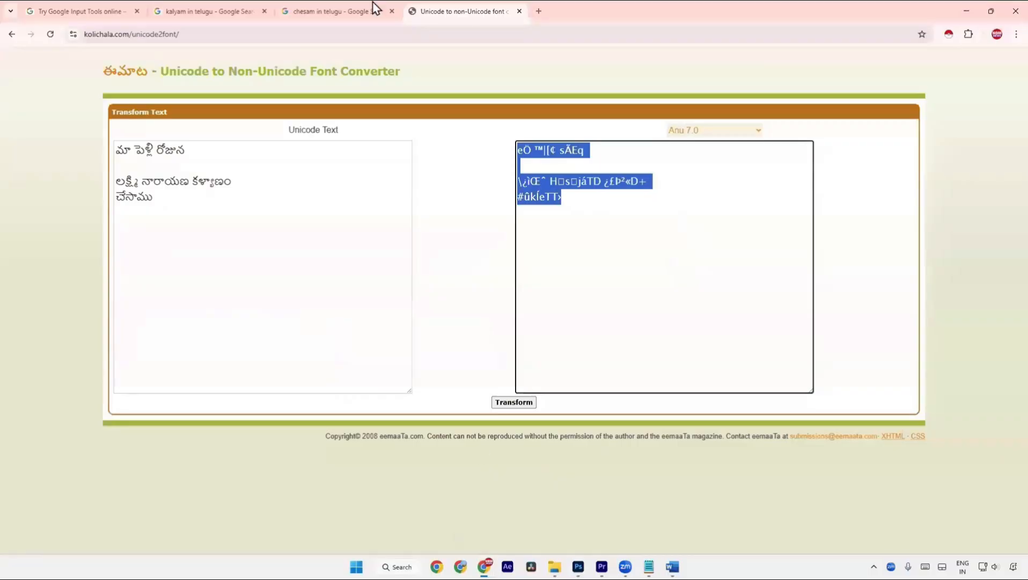
click(538, 10)
click(382, 289)
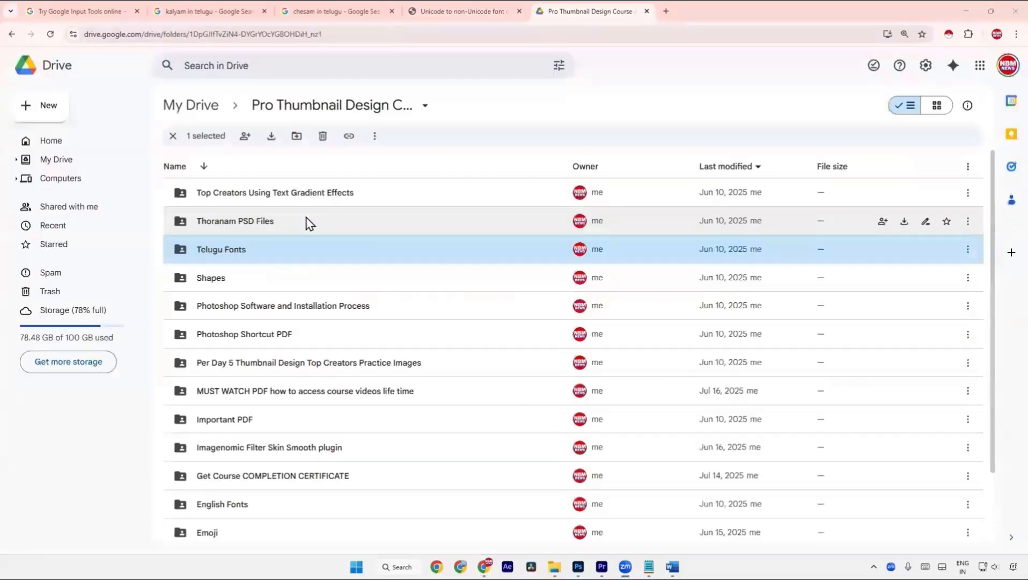
click(310, 223)
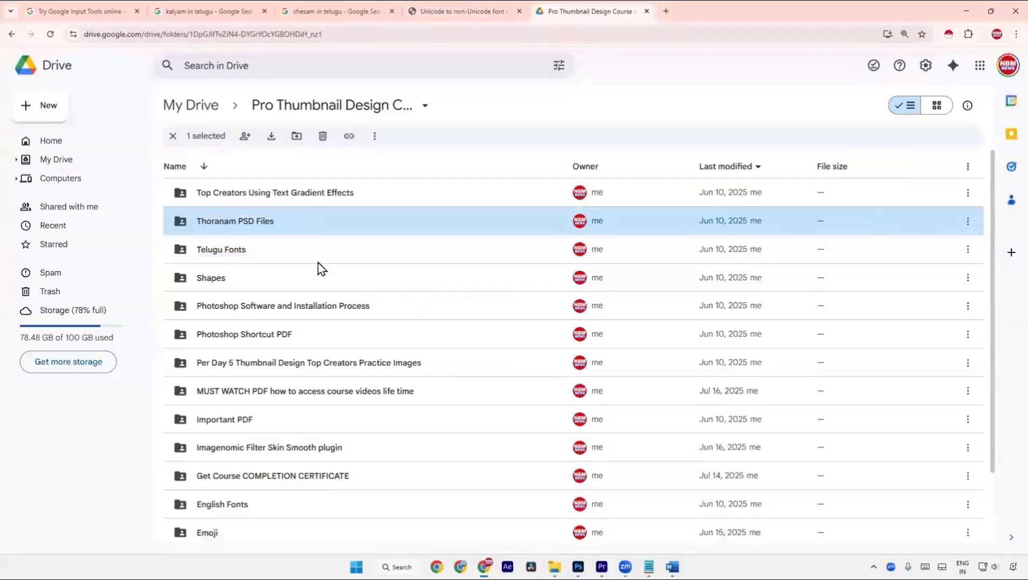
double_click(324, 228)
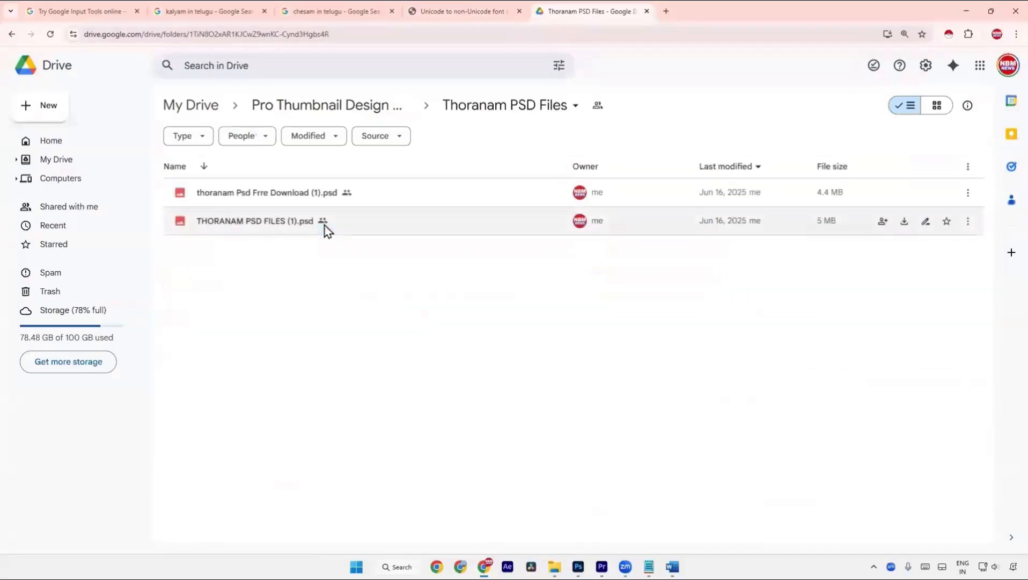
Show the folder contents as a grid and preview both thoranam PSD files
click(938, 107)
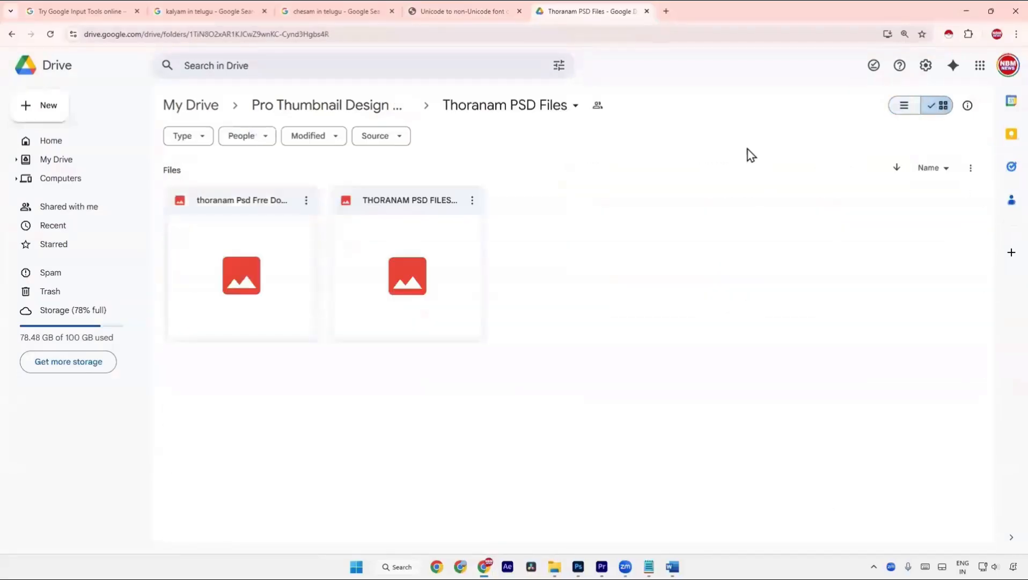
double_click(432, 335)
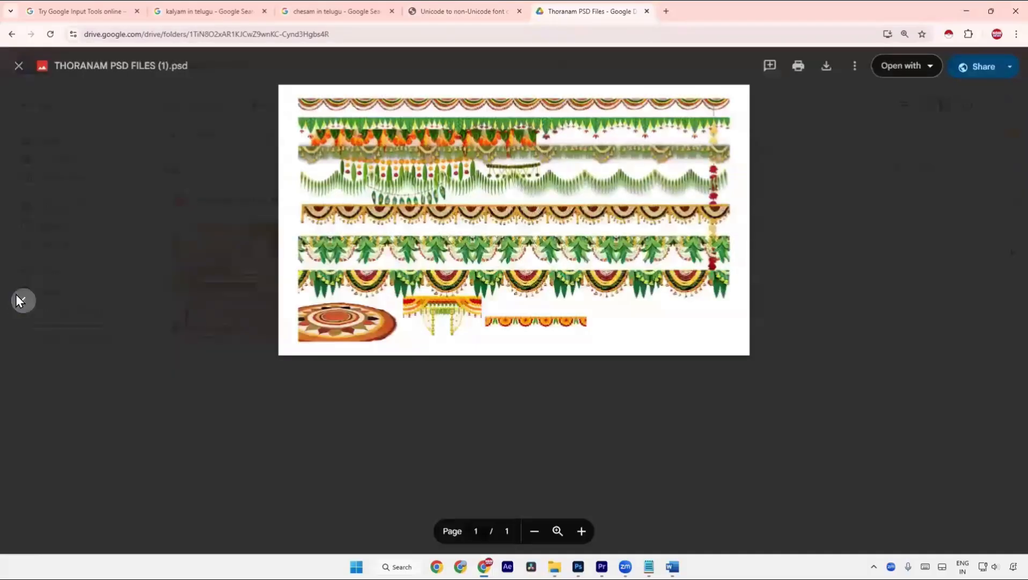
click(15, 294)
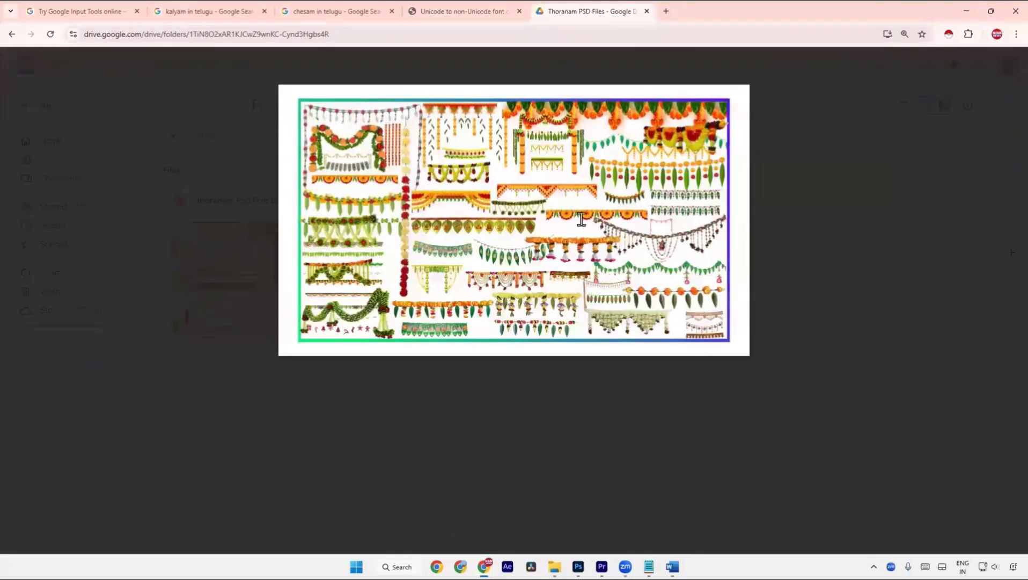
Return to the preview of "THORANAM PSD FILES (1).psd", download the file, and open it in Photoshop
click(1005, 300)
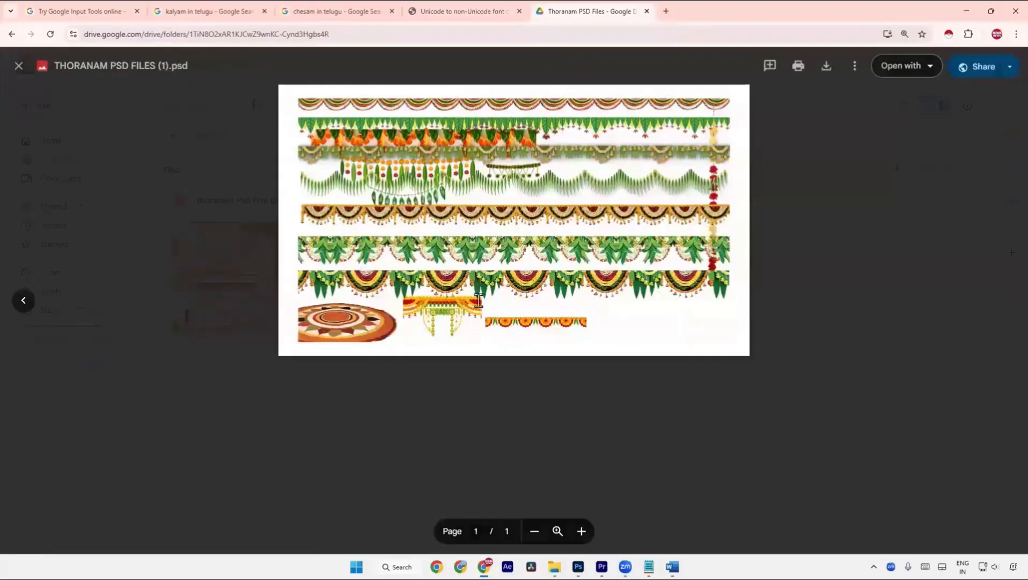
click(824, 75)
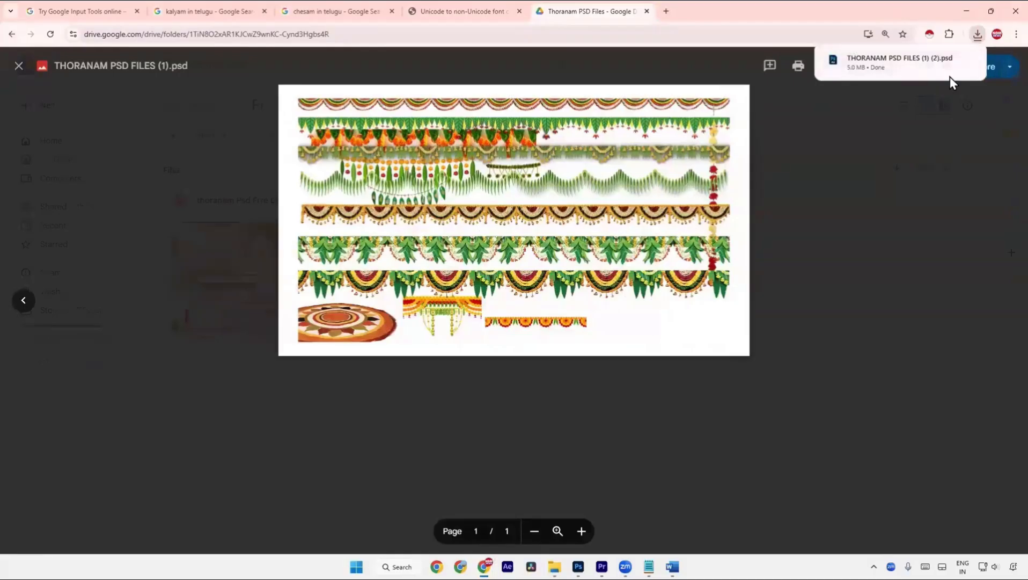
click(973, 62)
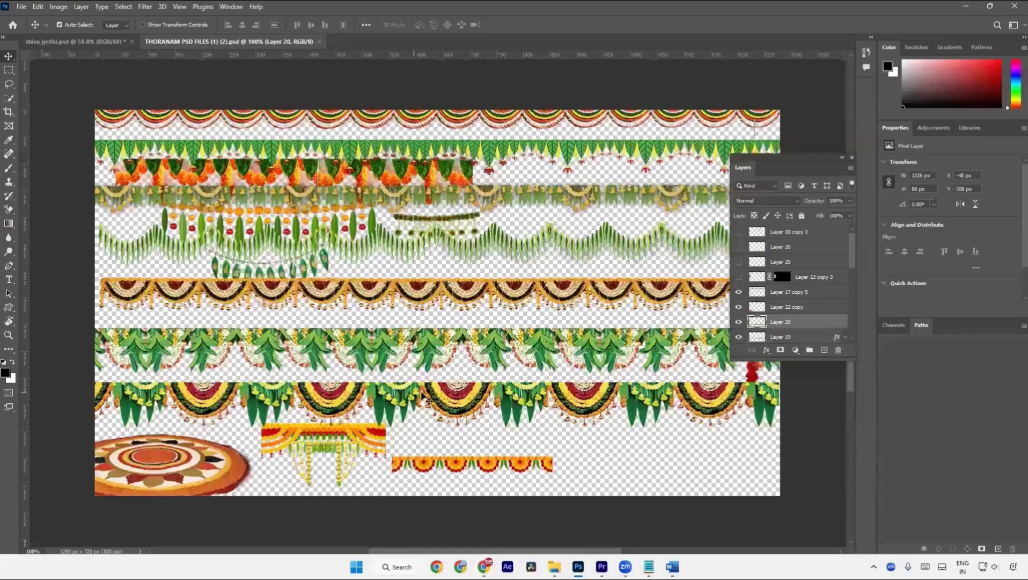
Copy the large mango-leaf and semicircular flower garland into shiva jyothi.psd and scale it to the full canvas width along the upper edge
drag(456, 402, 365, 175)
key(ctrl+t)
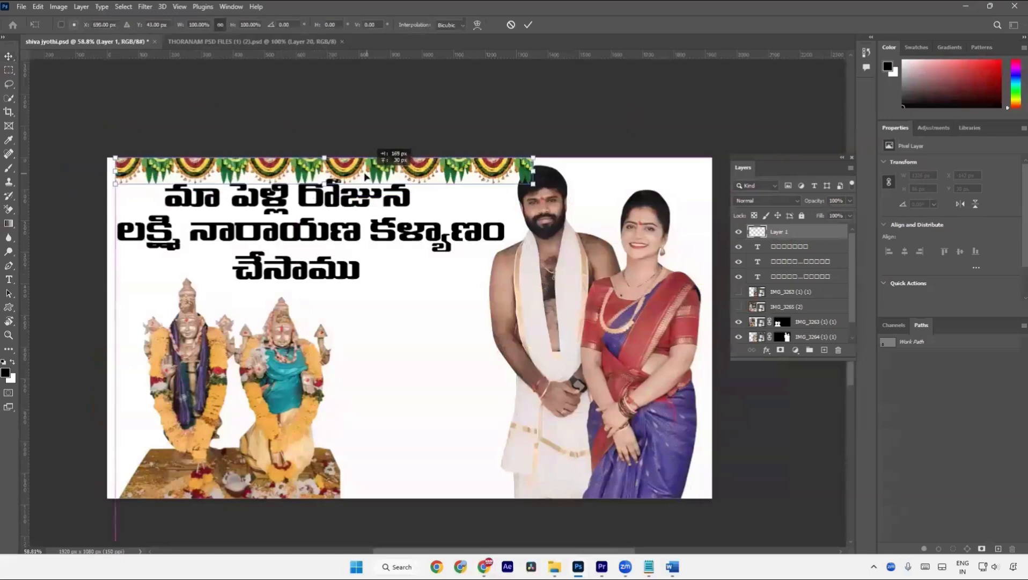
drag(526, 173, 682, 177)
key(Return)
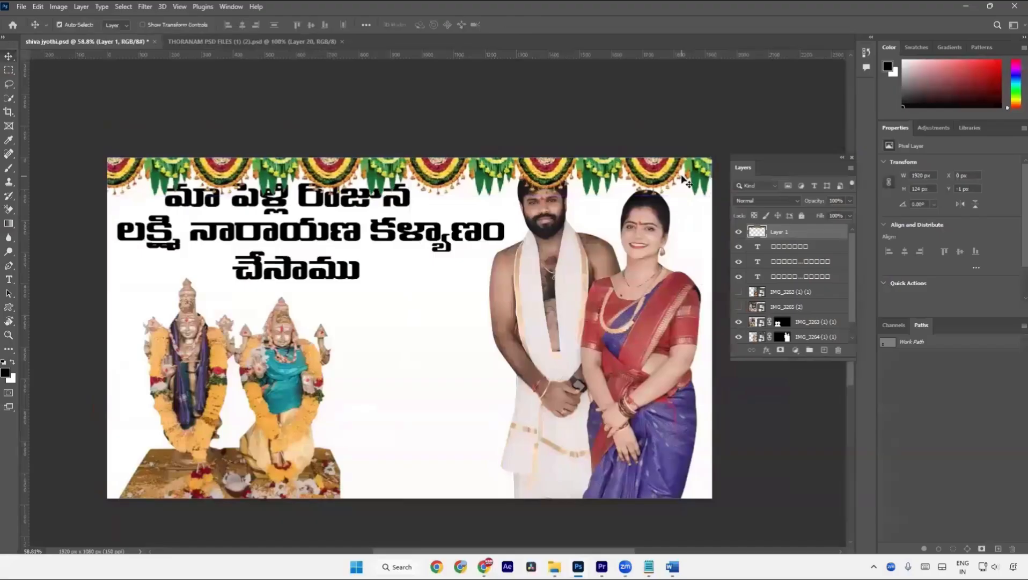
Shrink the garland proportionally to about 1098 px wide, keeping it against the upper-left corner of the canvas
key(a)
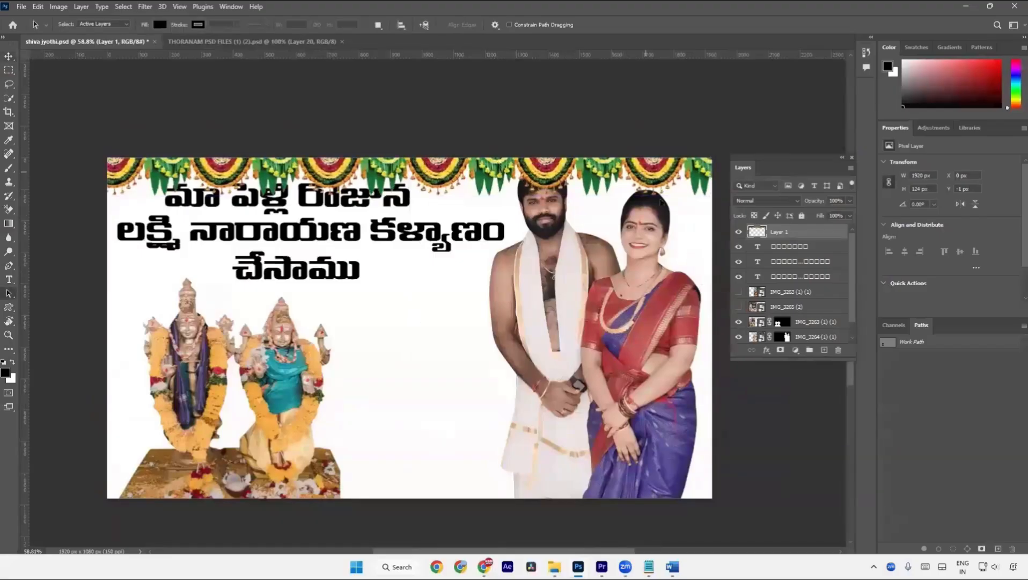
key(ctrl)
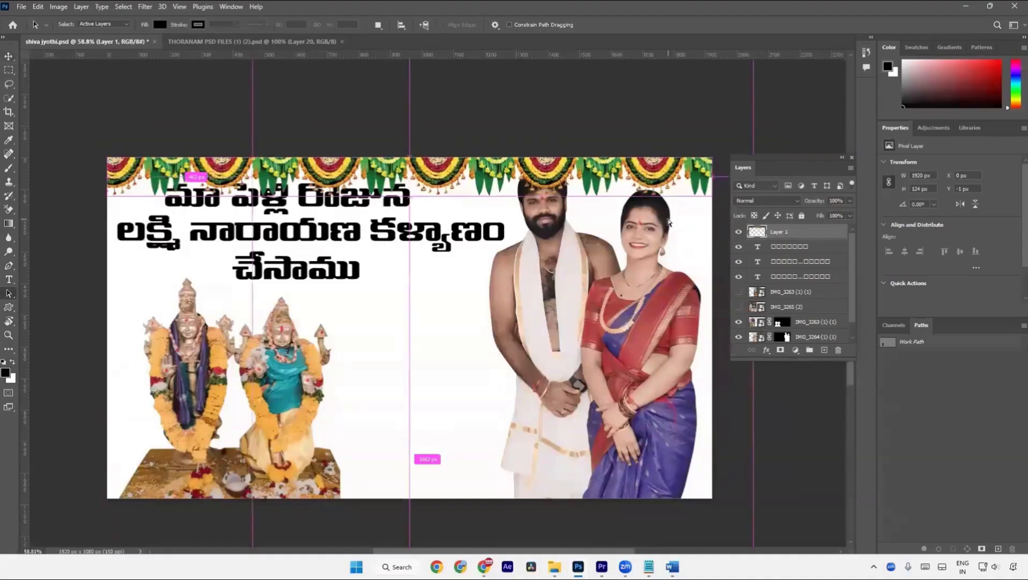
key(ctrl+t)
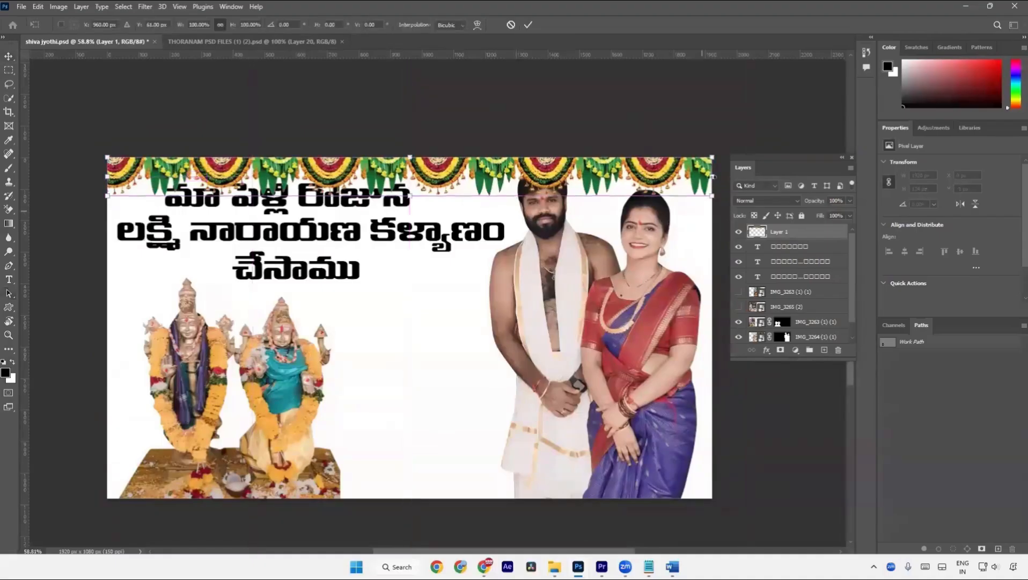
drag(712, 176, 434, 174)
key(Return)
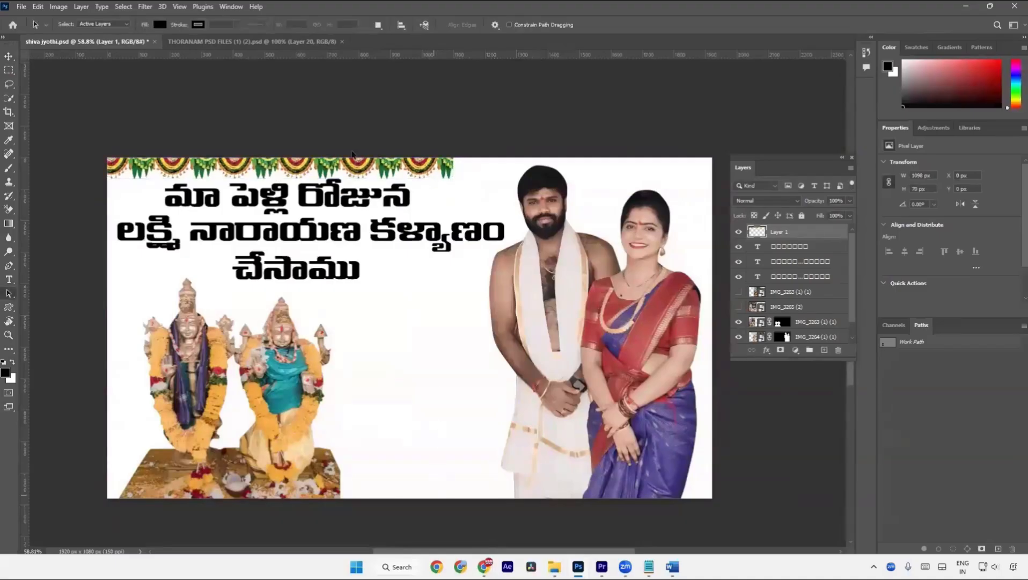
Duplicate the small garland, move the copy rightward to complete the strip across the canvas, and merge both garland layers
key(ctrl+j)
key(ctrl+t)
drag(299, 161, 612, 138)
key(Return)
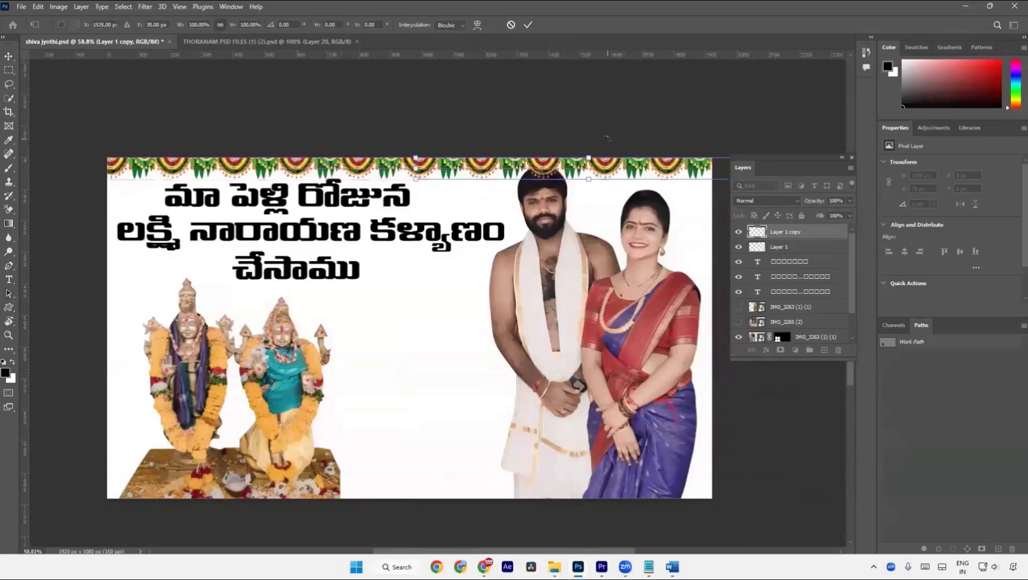
key(v)
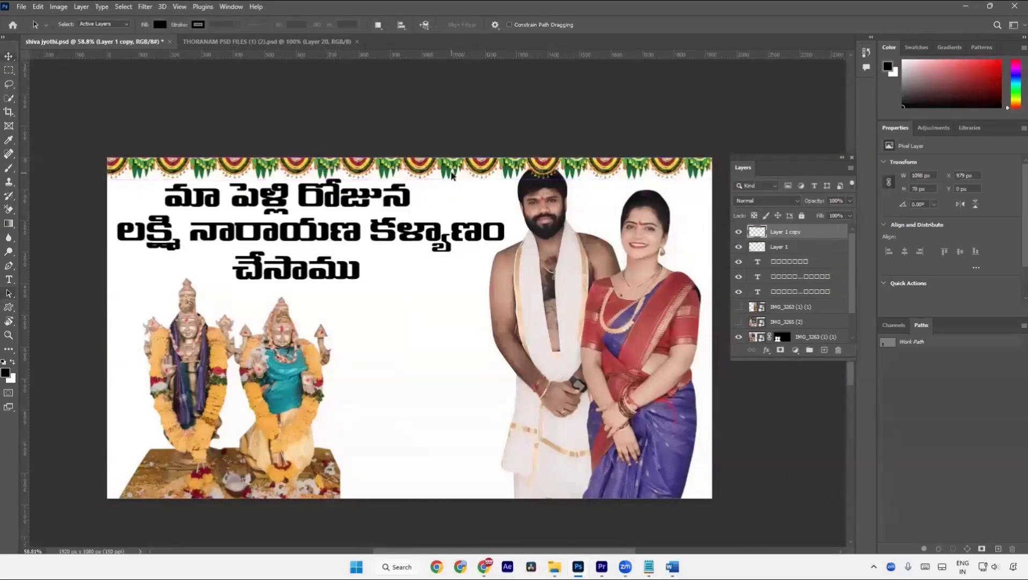
shift+click(785, 251)
key(ctrl+e)
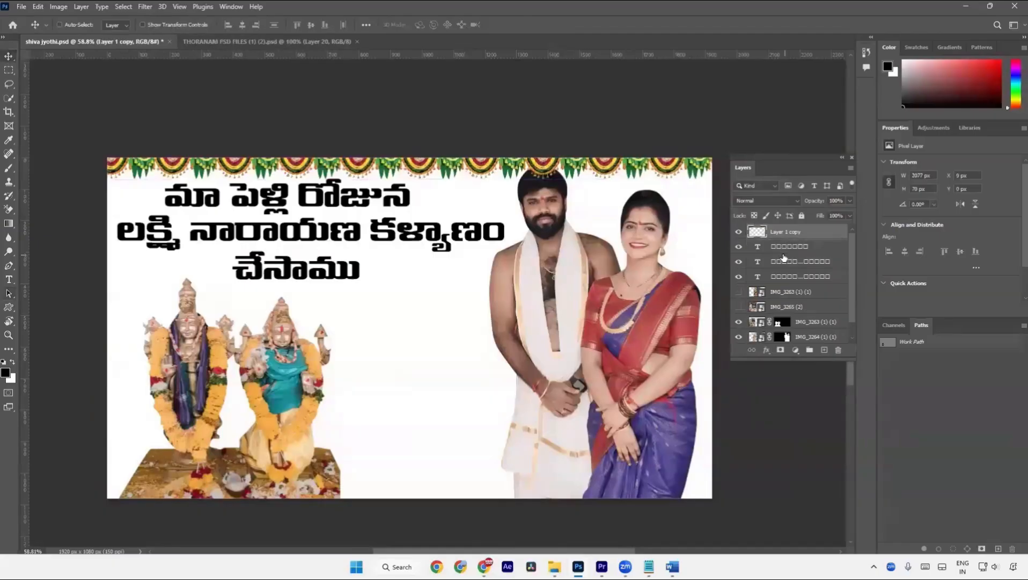
Copy the same garland again from the THORANAM PSD file and enlarge it to span the full 1920 px canvas width along the upper edge
click(325, 43)
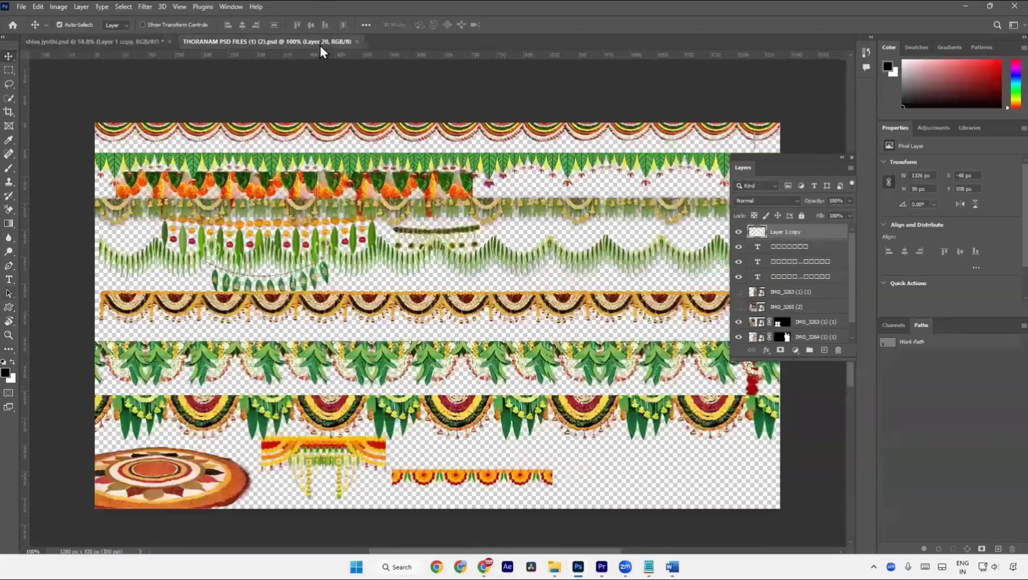
drag(431, 407, 344, 162)
key(ctrl+t)
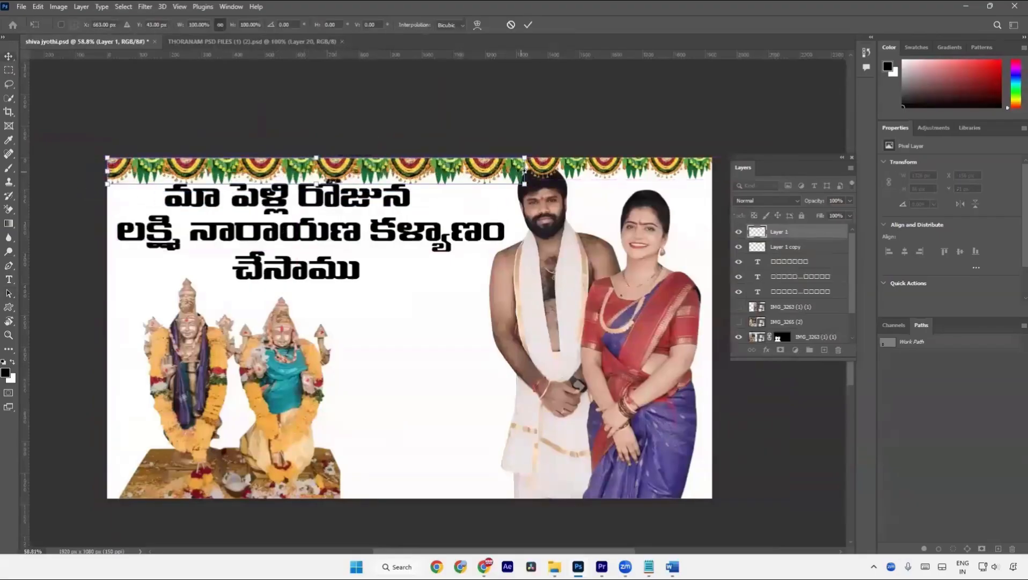
drag(615, 185, 712, 192)
drag(688, 175, 688, 182)
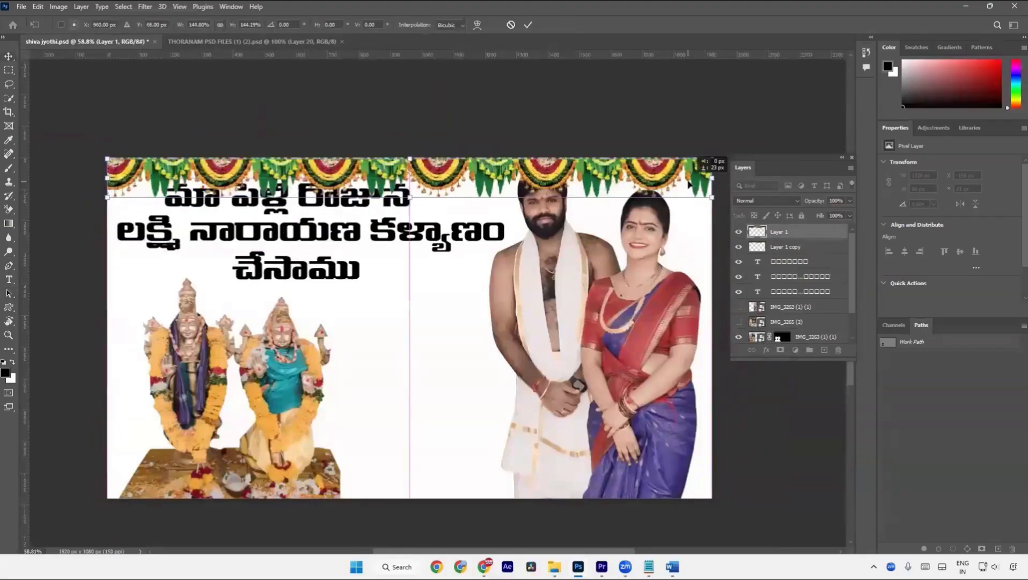
key(Return)
Compare the large and small garlands by toggling their visibility, leaving the large one hidden and the small one shown
key(a)
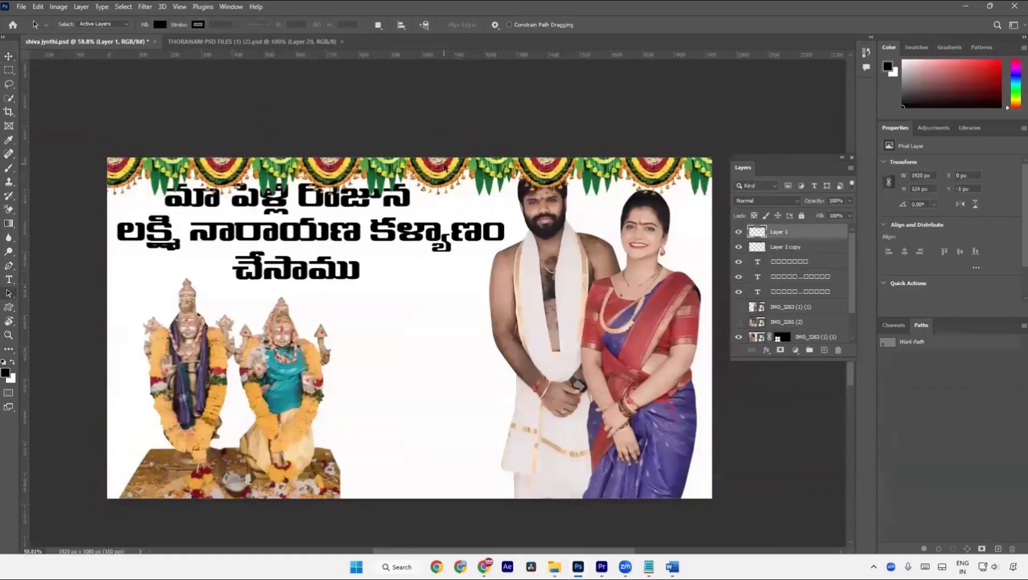
click(740, 247)
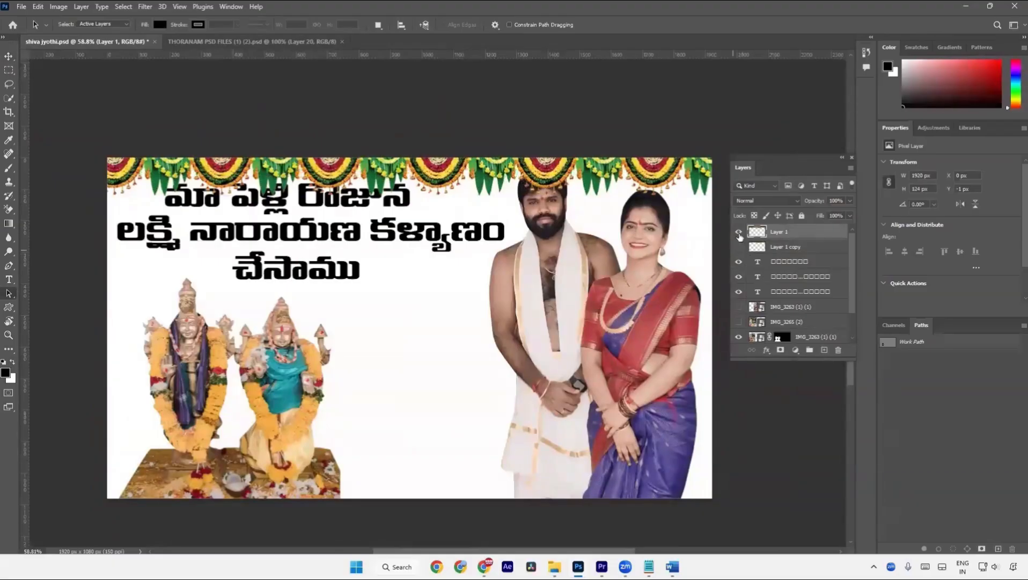
click(739, 232)
click(739, 247)
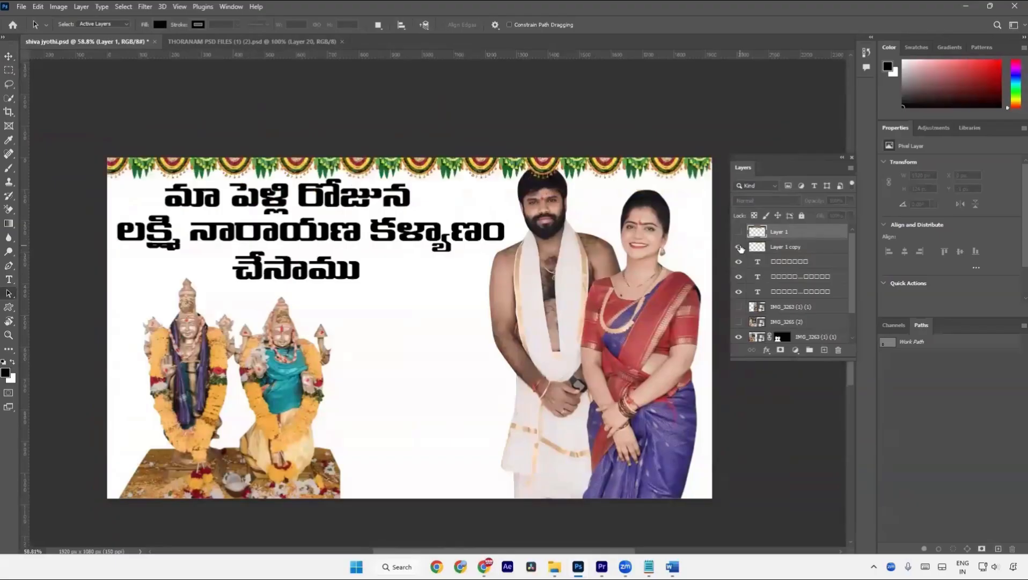
Move the couple slightly downward away from the small garland, and briefly toggle the hidden large garland to compare the two sizes
key(v)
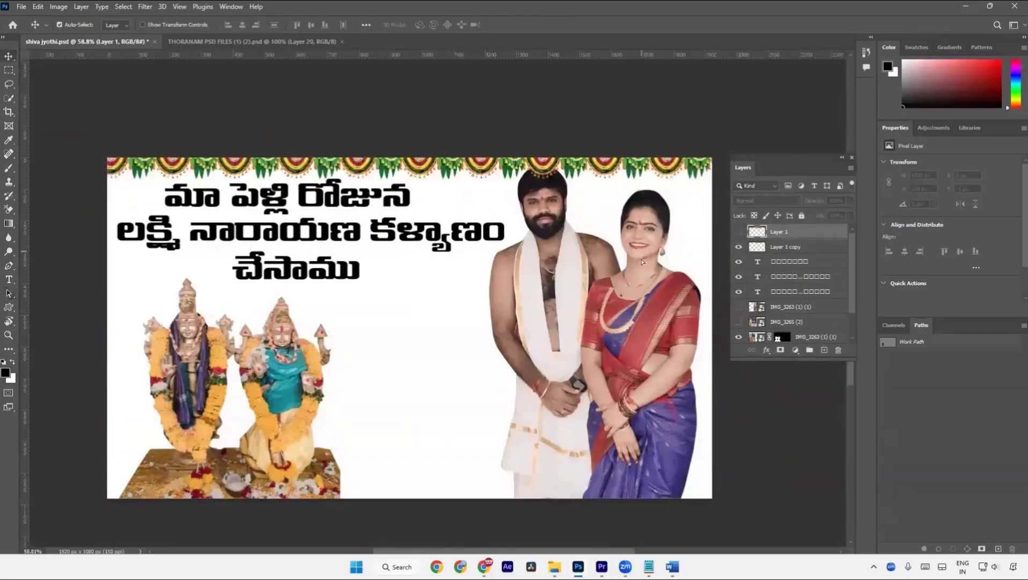
drag(643, 270, 642, 286)
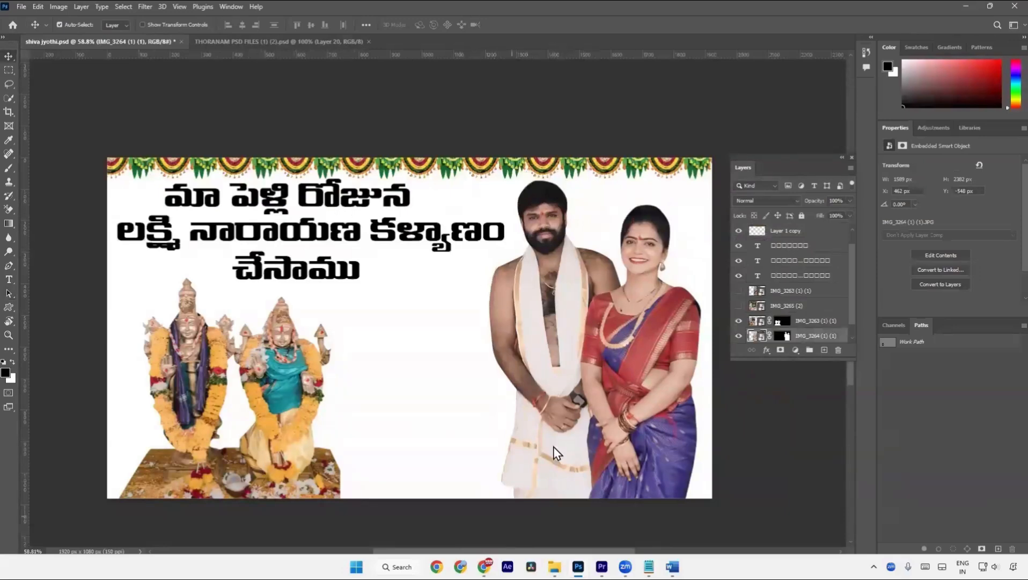
scroll(753, 259, up, 1)
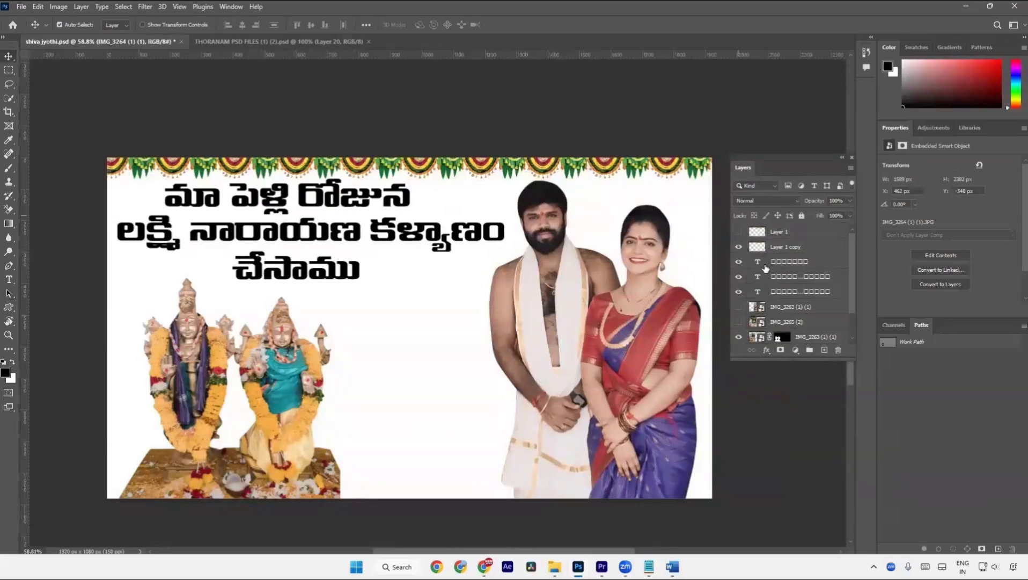
click(738, 233)
click(738, 232)
click(755, 237)
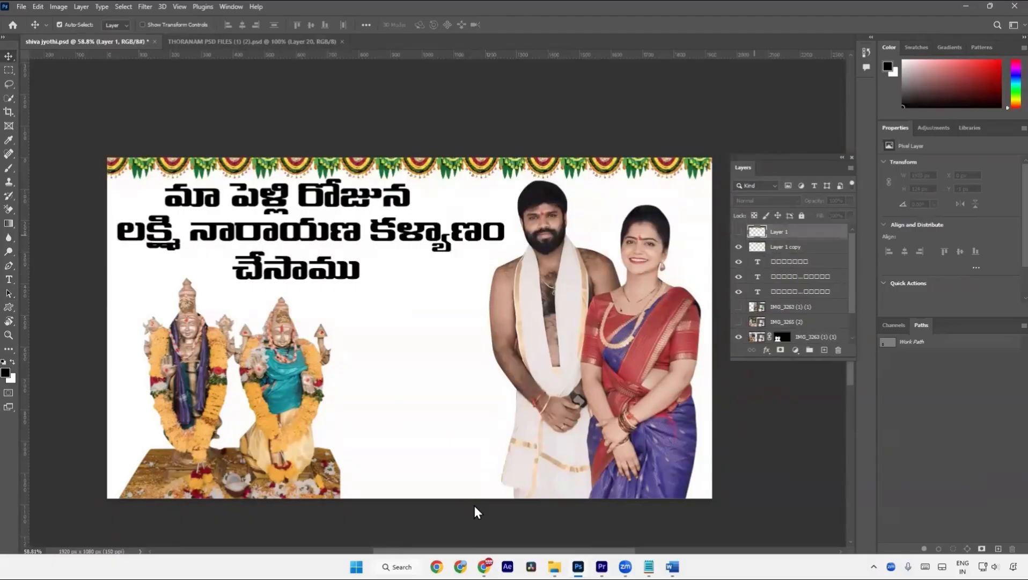
Switch back to the browser and preview "thoranam Psd Frre Download (1).psd" on Google Drive
key(alt+Tab)
click(27, 302)
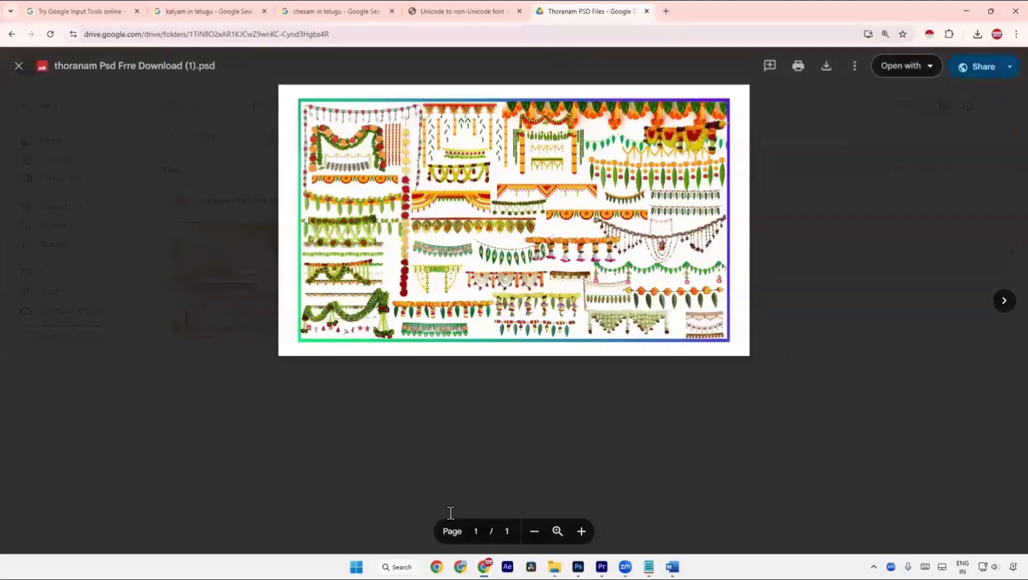
Search Google for "thoranam png" in a new tab, preview the Pngtree toran image, and browse its related images
click(664, 11)
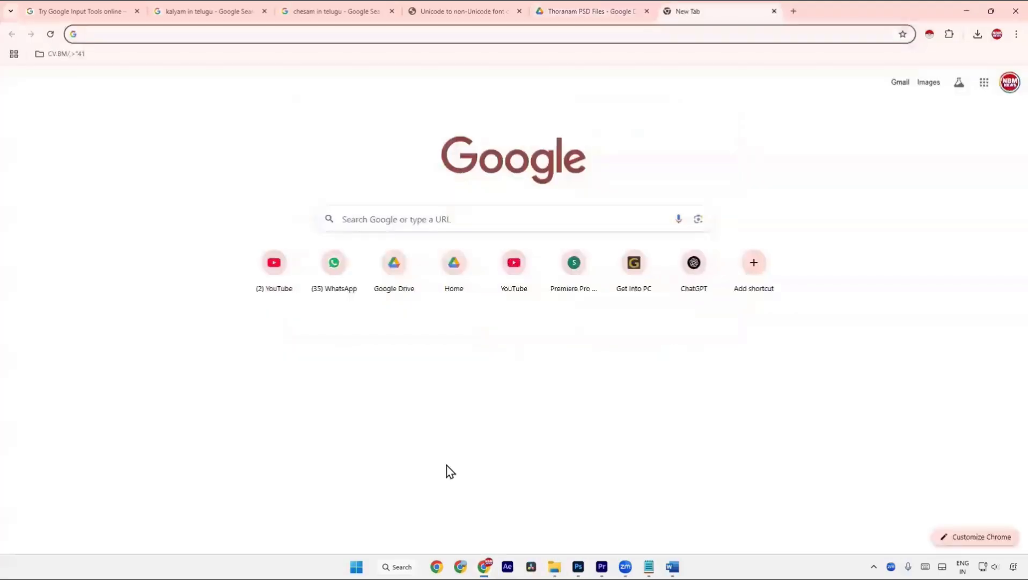
text(thoranam p)
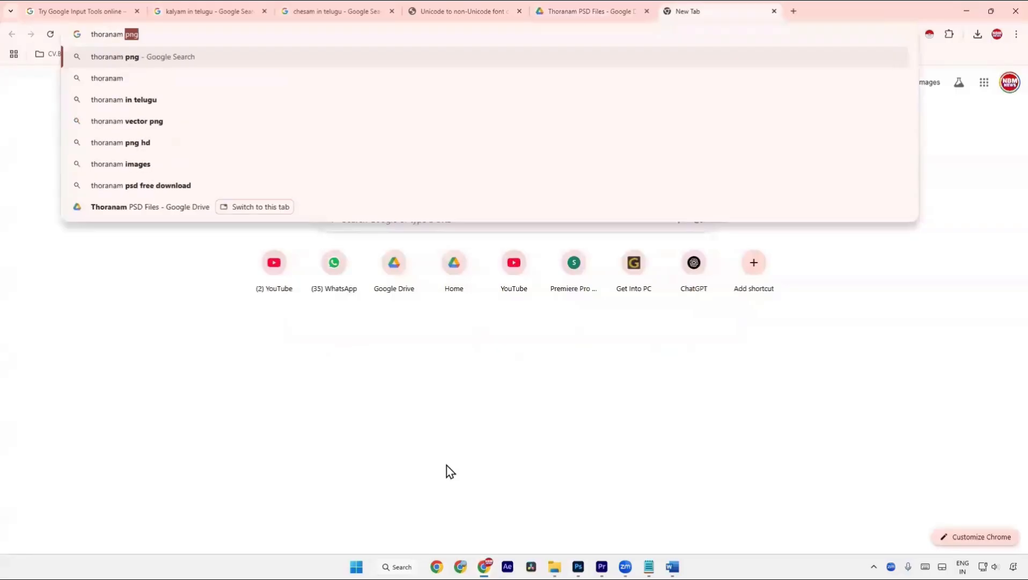
text(ng)
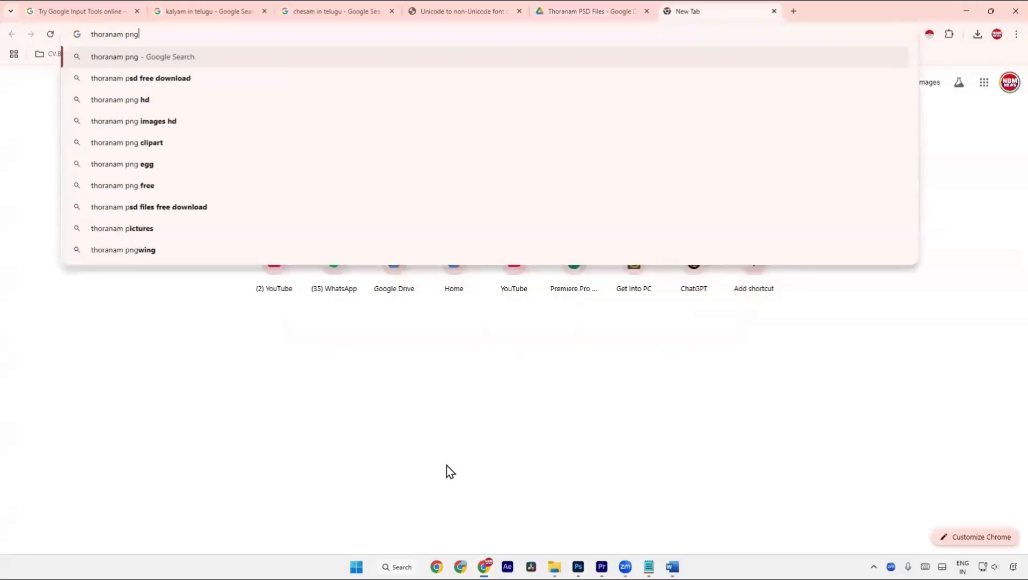
key(Return)
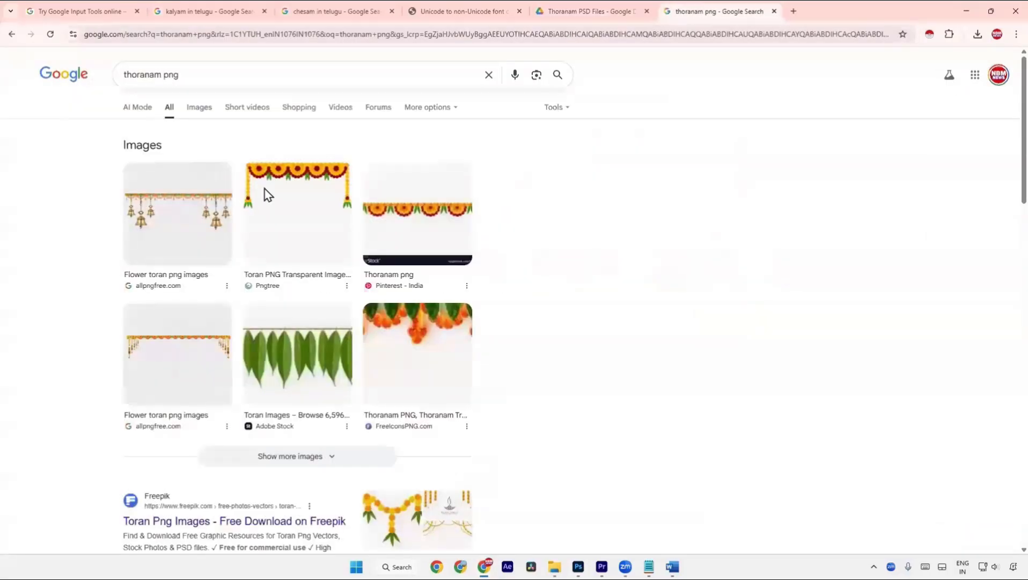
click(286, 263)
scroll(593, 278, down, 3)
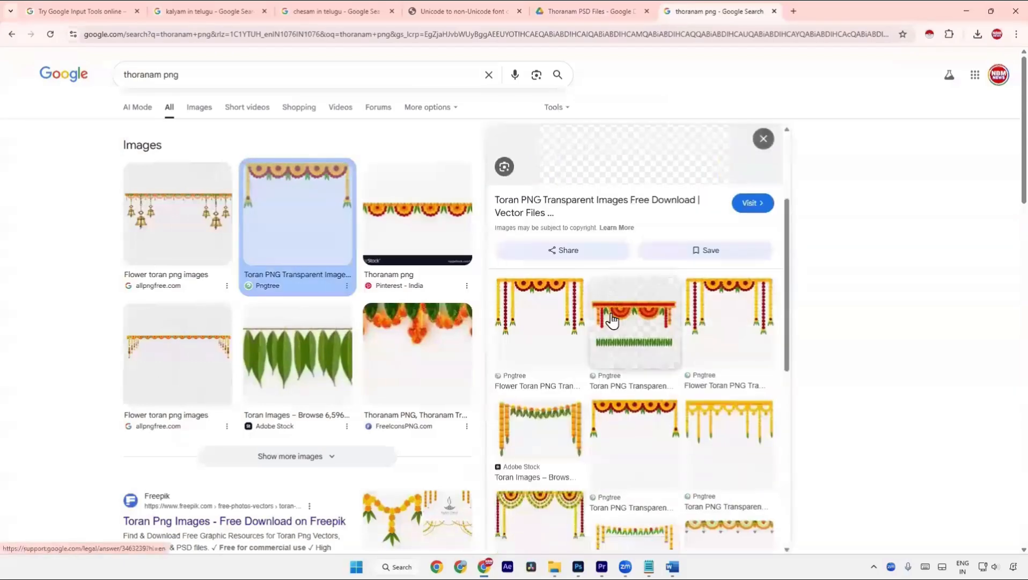
Open Pngtree's toran results page from the image preview, dismiss the discount wheel, and browse the garland designs
click(633, 154)
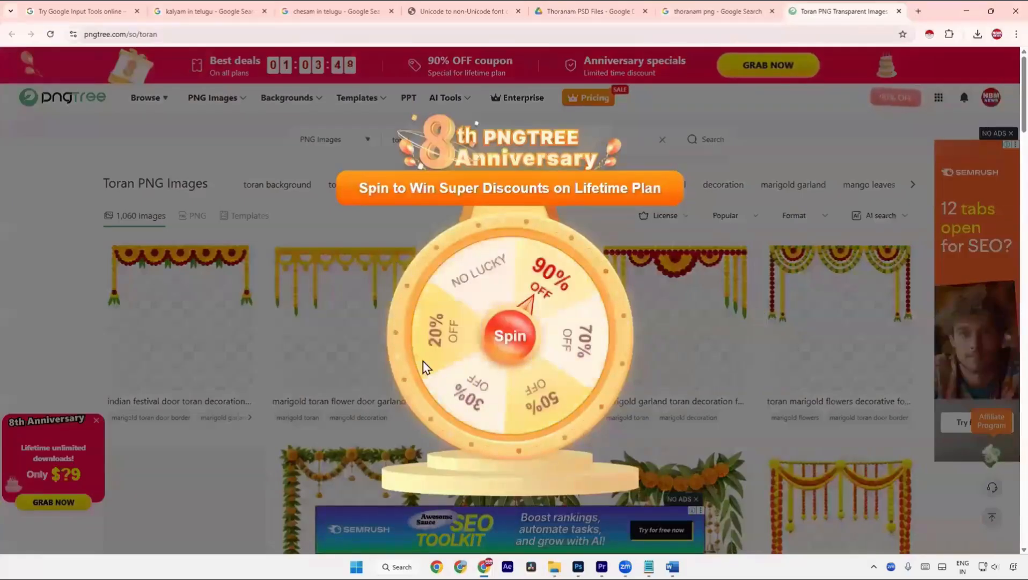
click(671, 167)
click(636, 185)
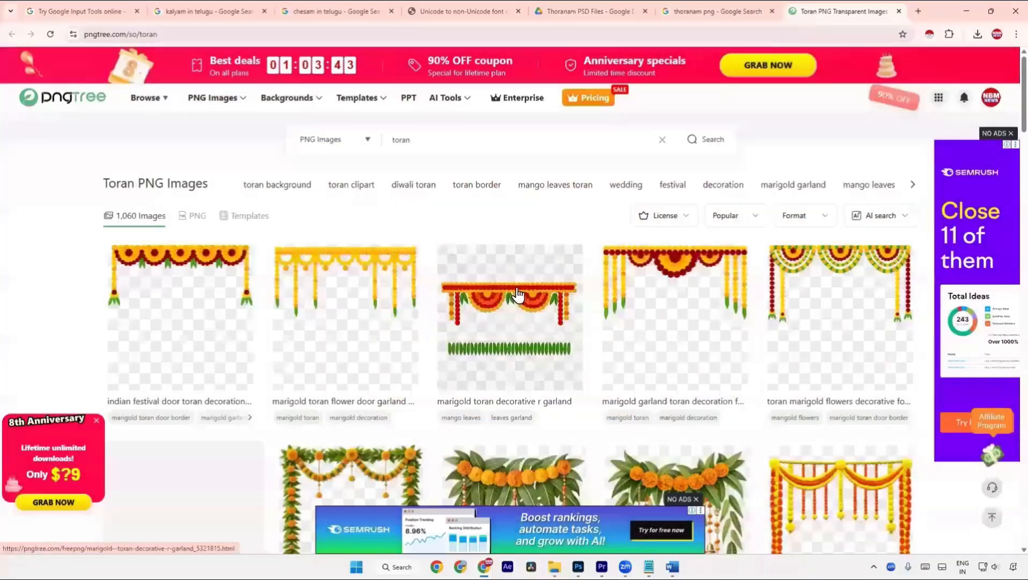
scroll(517, 295, down, 4)
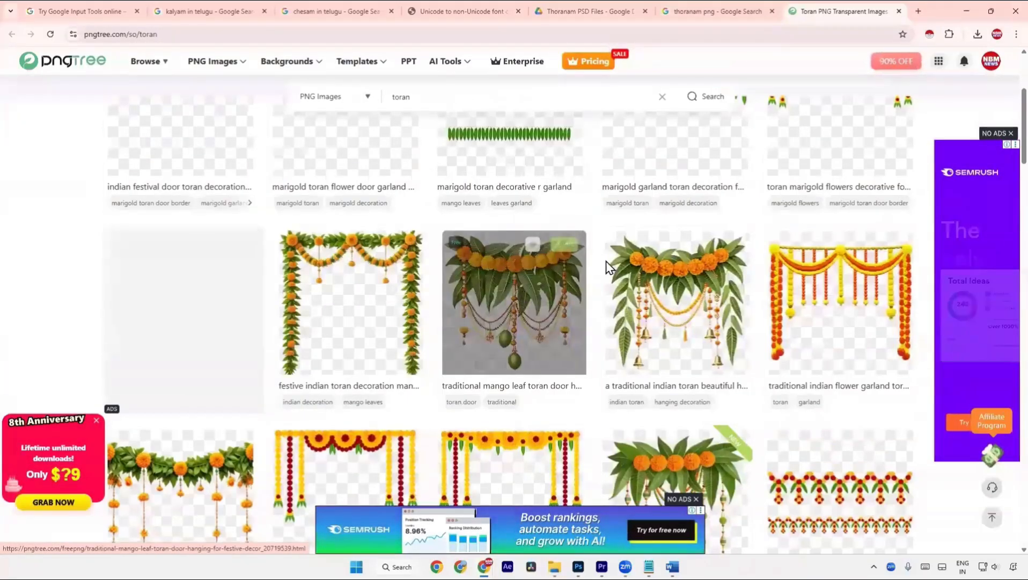
scroll(610, 267, down, 8)
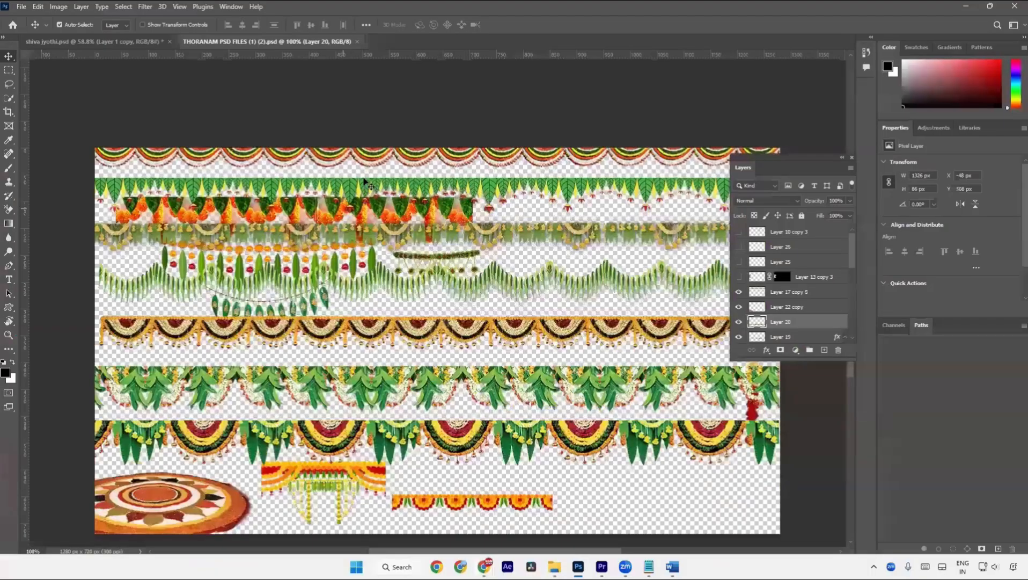
key(alt+Tab)
scroll(436, 375, up, 10)
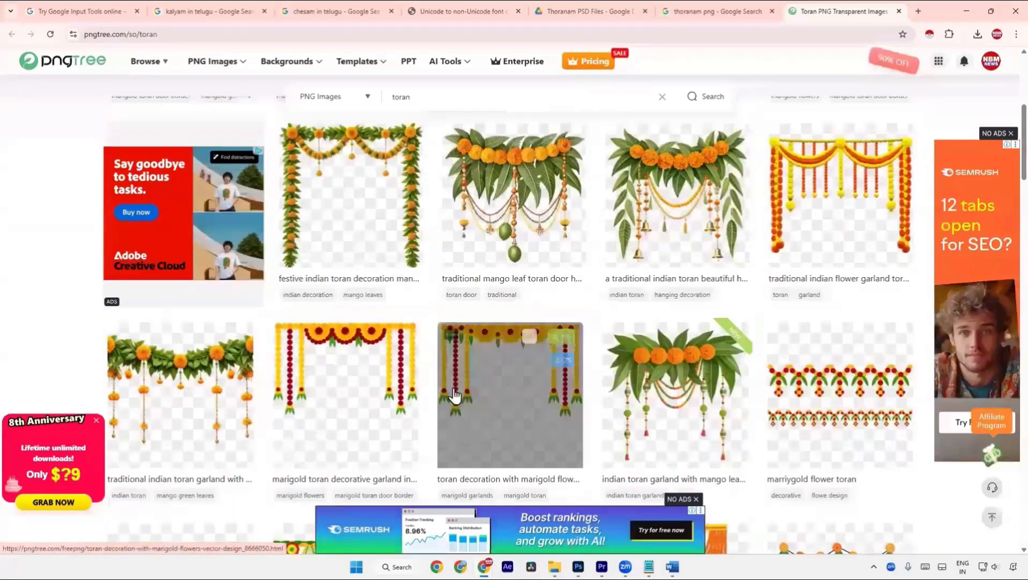
scroll(455, 396, up, 5)
scroll(429, 435, down, 4)
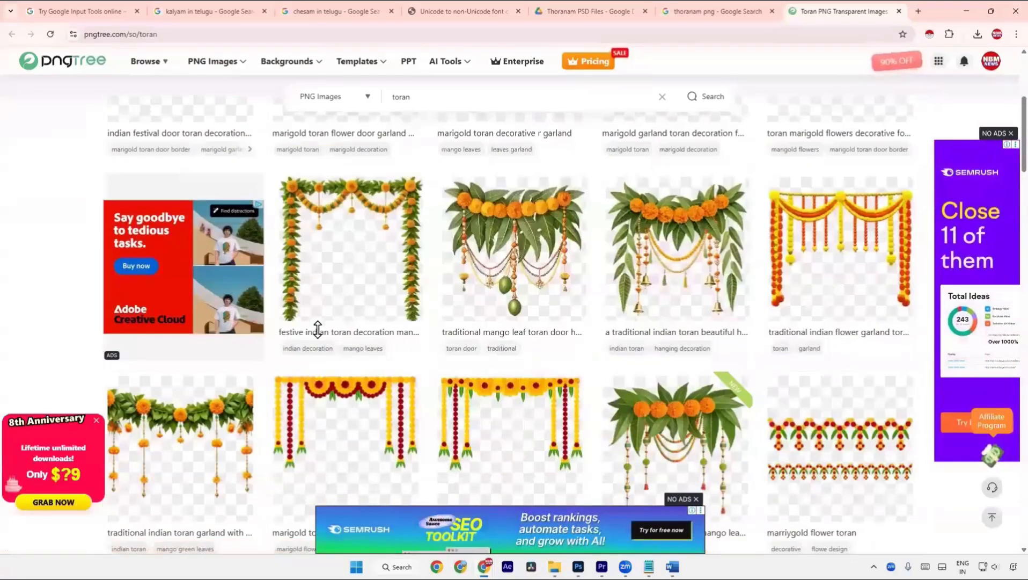
Download the Indian Festival Door Toran Decoration PNG from Pngtree with the free plan, declining the subscription offer
scroll(341, 348, up, 5)
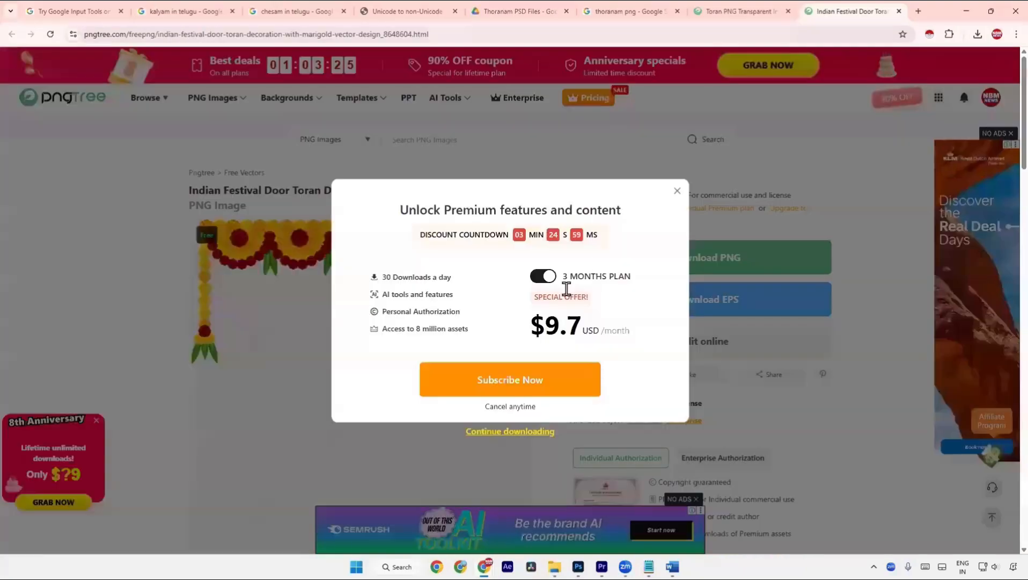
click(528, 434)
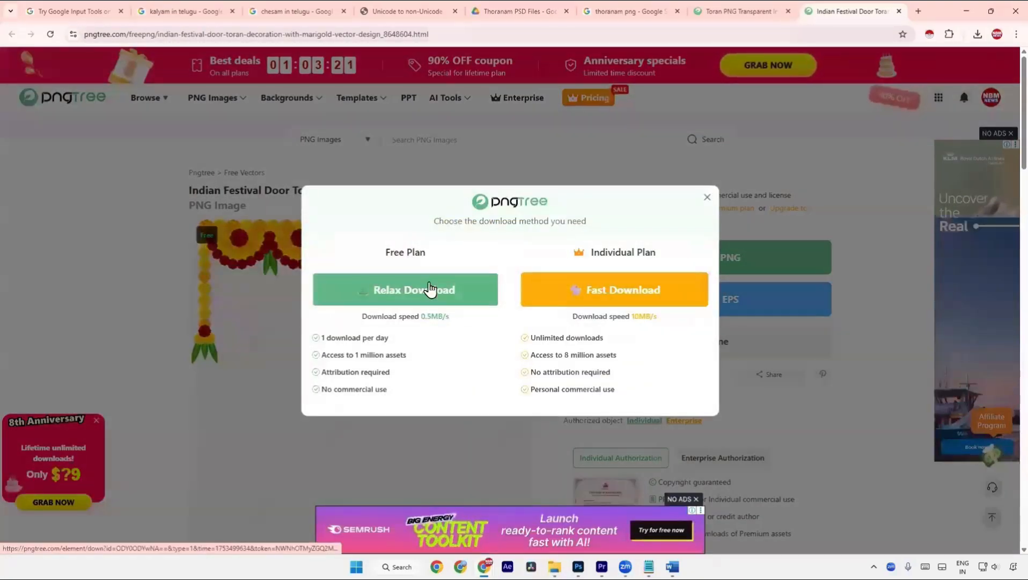
click(437, 301)
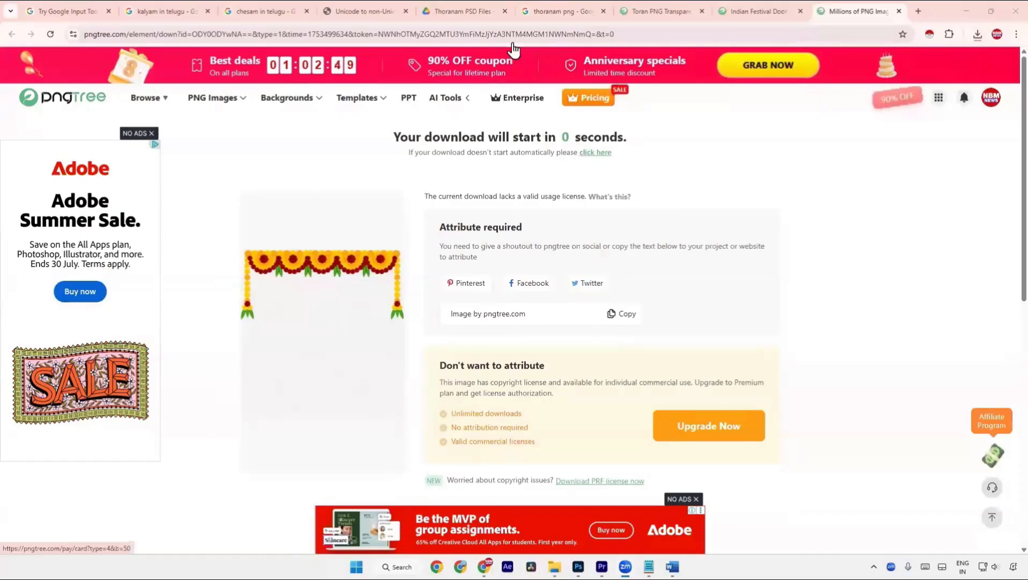
Return to the "thoranam png" results, open the allpngfree.com page for the flower toran with bells, and browse its related PNGs
click(558, 11)
click(154, 265)
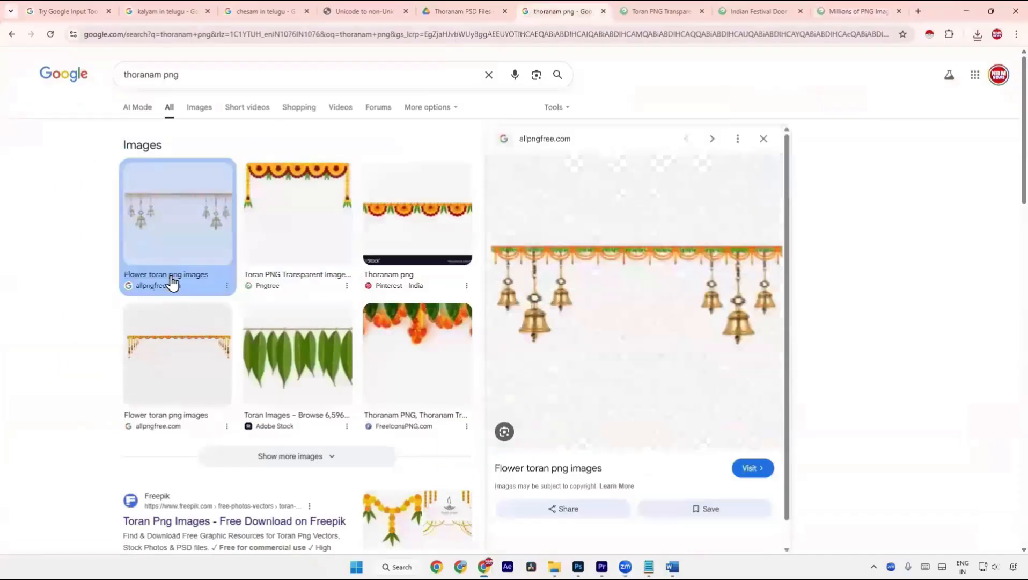
click(559, 255)
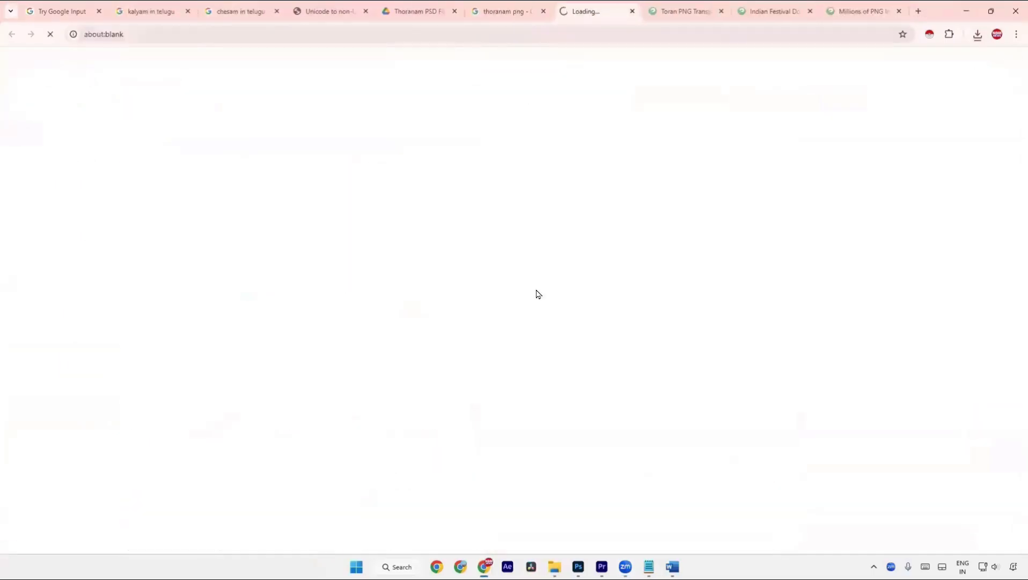
scroll(529, 343, down, 3)
scroll(529, 348, down, 5)
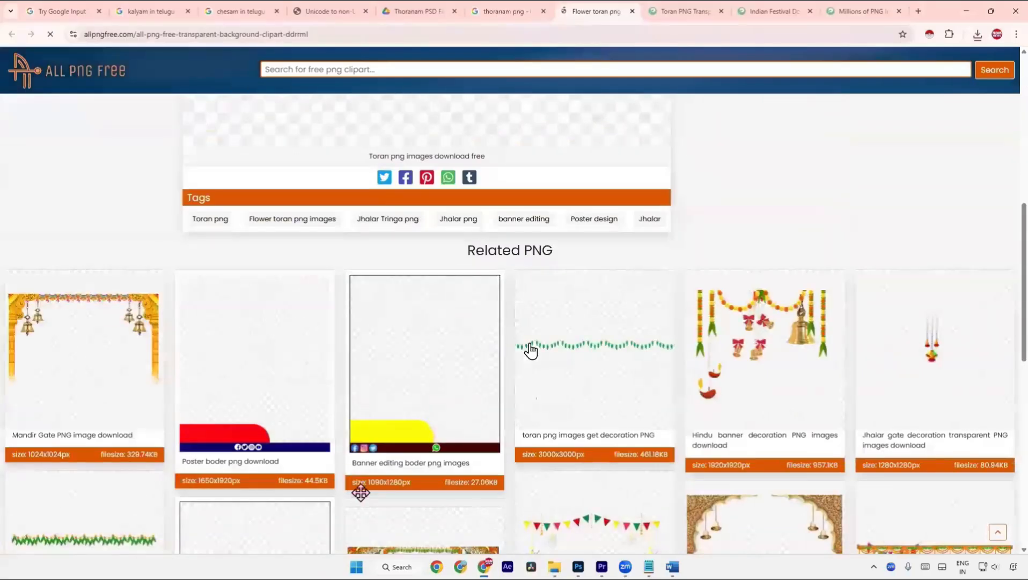
scroll(531, 350, down, 7)
scroll(545, 376, down, 5)
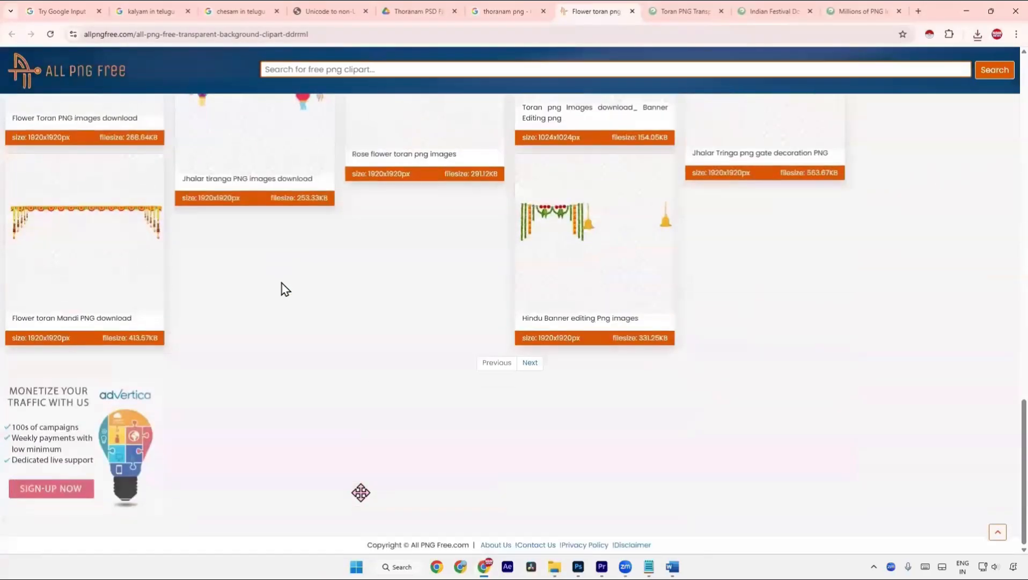
click(462, 334)
scroll(448, 322, up, 15)
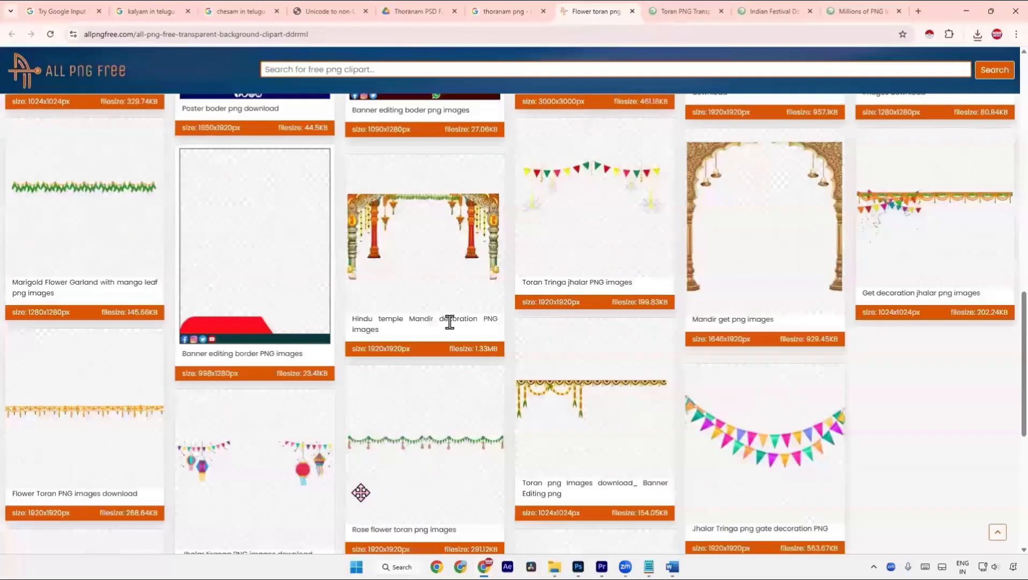
scroll(451, 323, down, 6)
scroll(453, 323, down, 1)
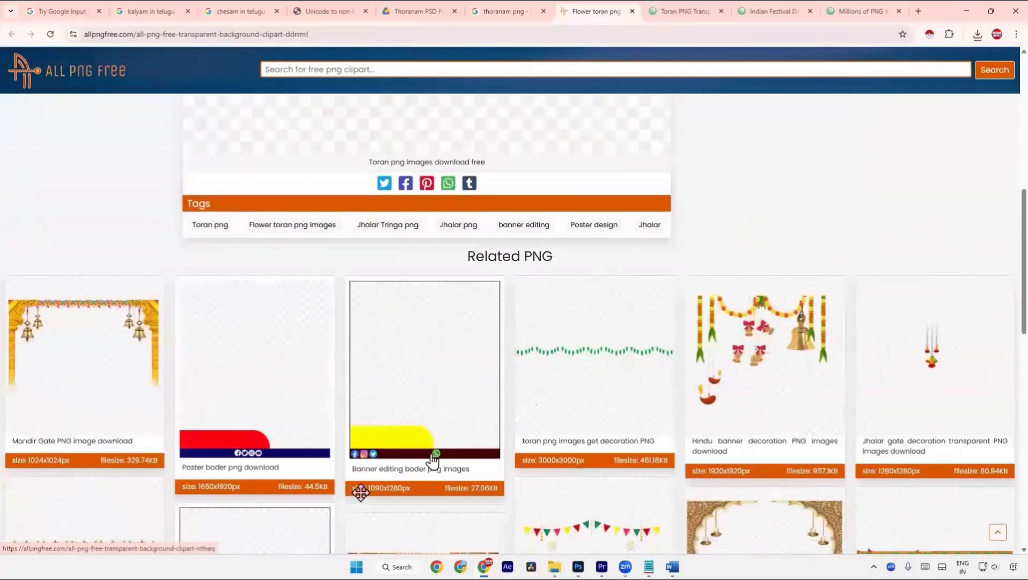
Show only image results for "thoranam png", preview the pngtree.com marigold toran, and browse the other garland images
click(507, 12)
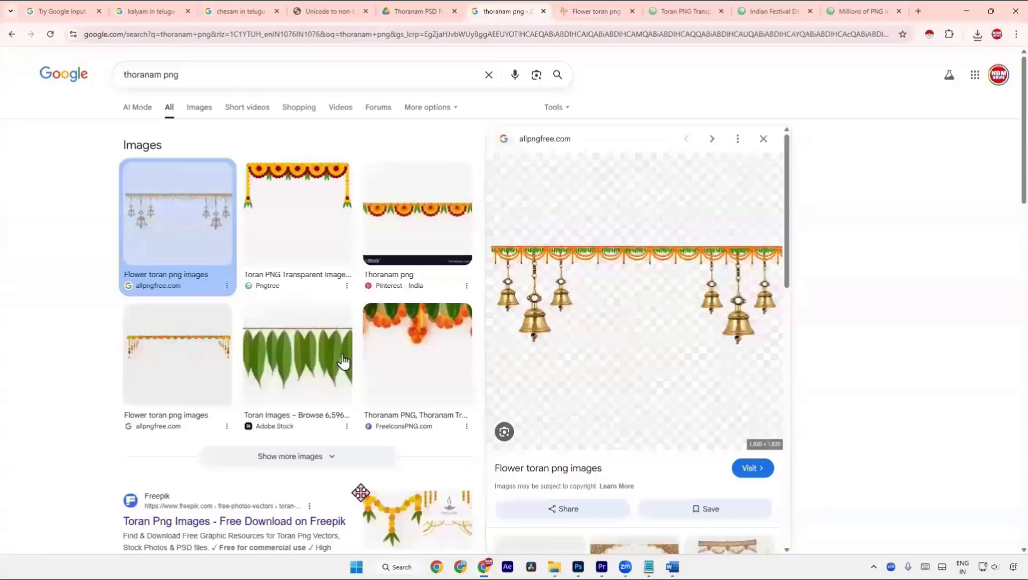
click(198, 110)
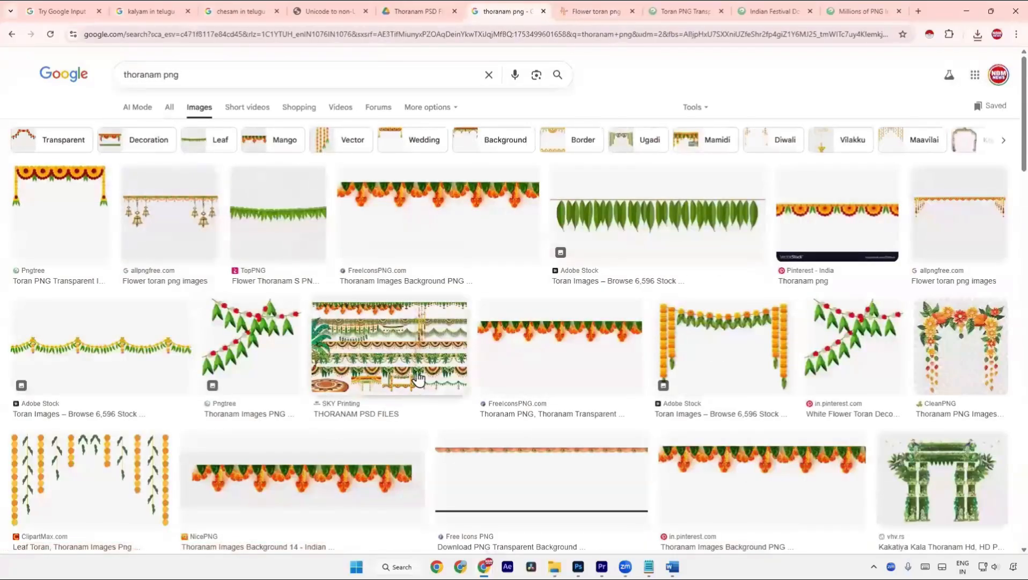
scroll(418, 378, down, 3)
scroll(660, 448, down, 3)
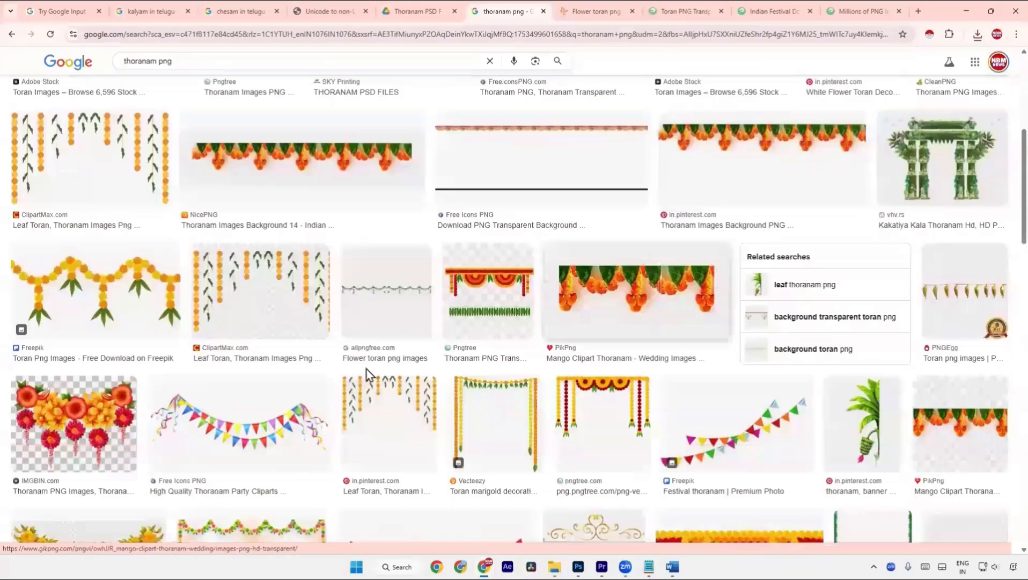
click(612, 440)
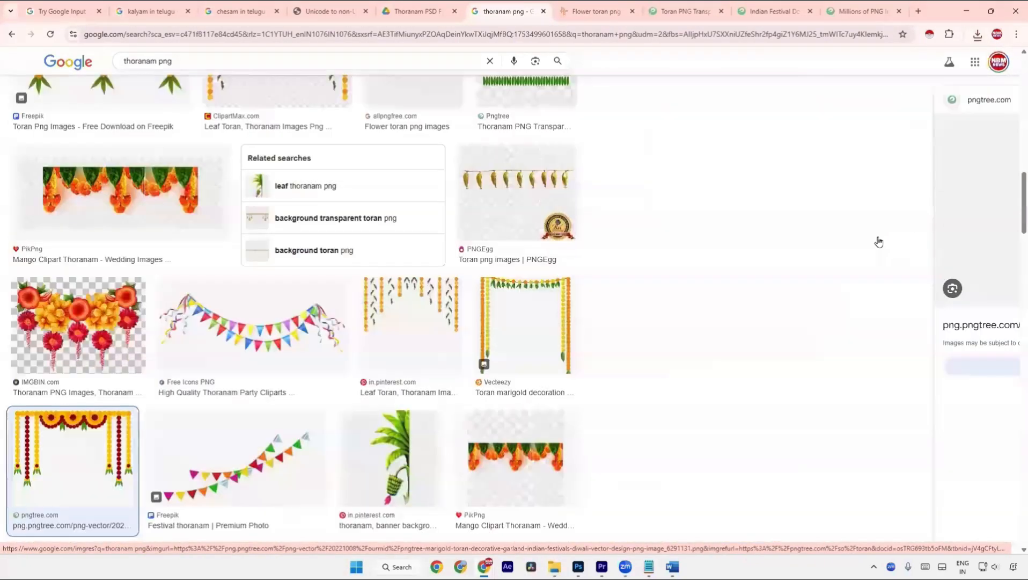
scroll(588, 370, down, 5)
scroll(814, 305, down, 2)
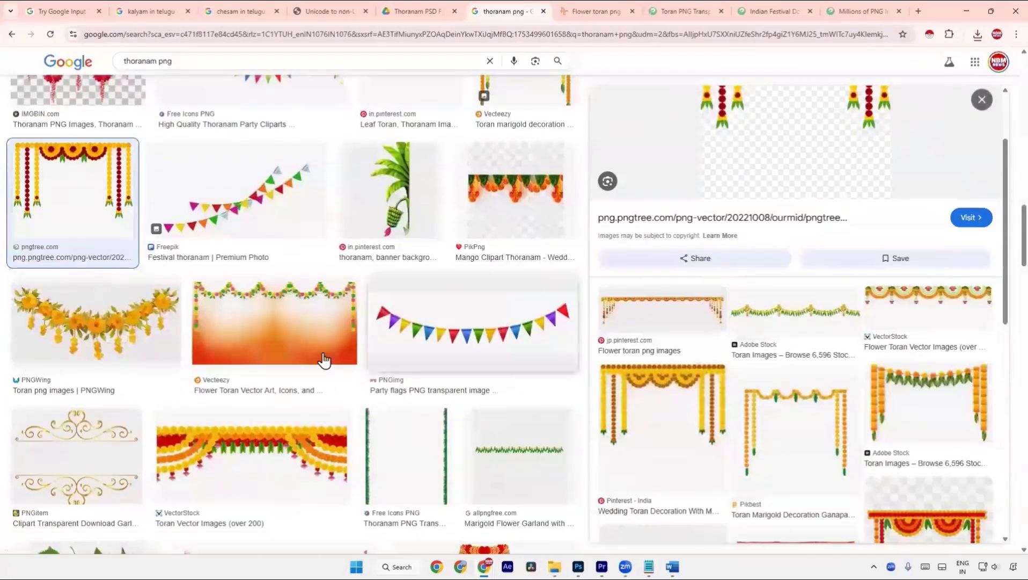
scroll(333, 365, down, 2)
scroll(349, 375, down, 3)
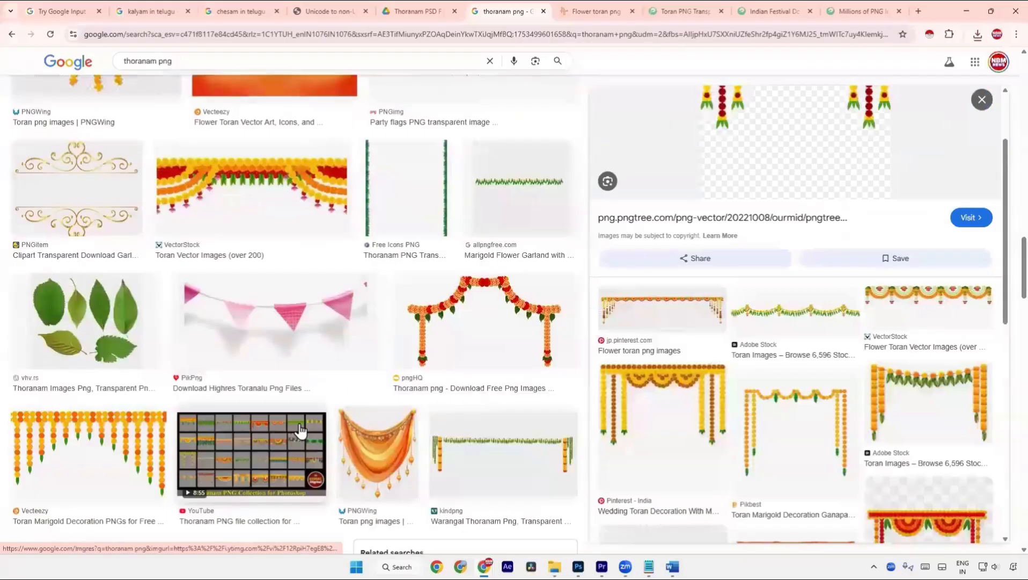
scroll(301, 430, down, 15)
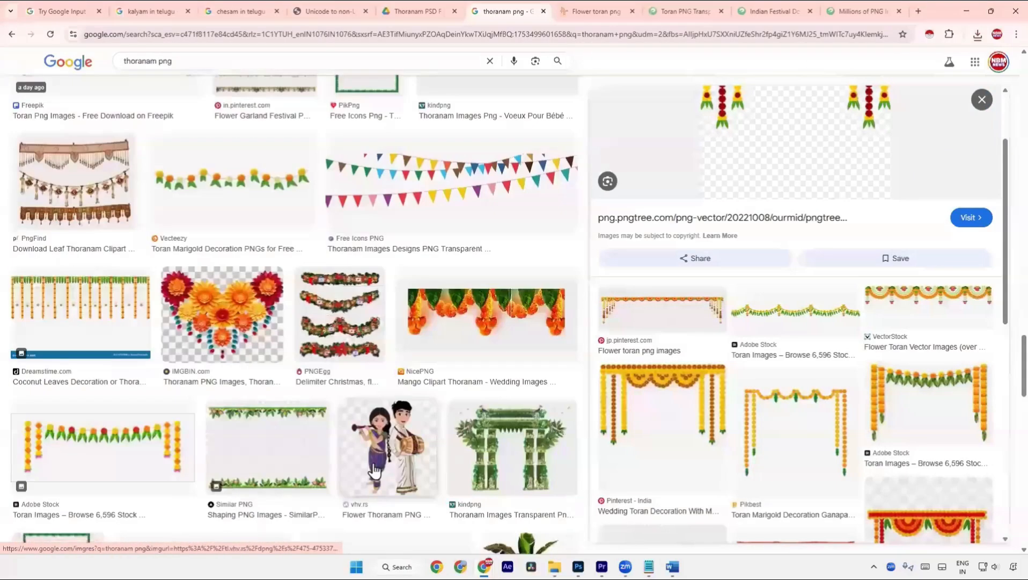
scroll(374, 471, down, 5)
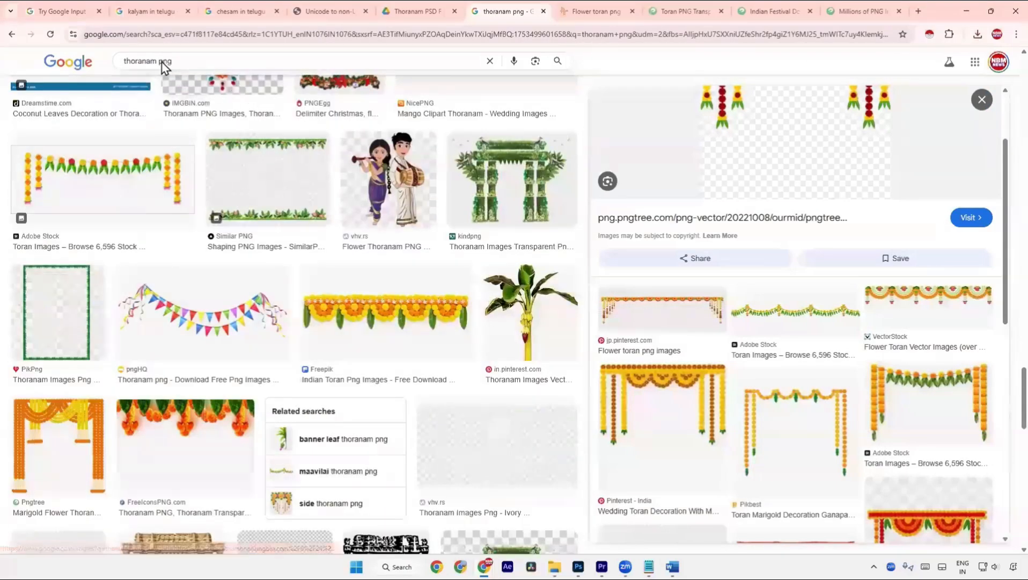
Search Google Images for "banana leaf png"
drag(159, 64, 104, 69)
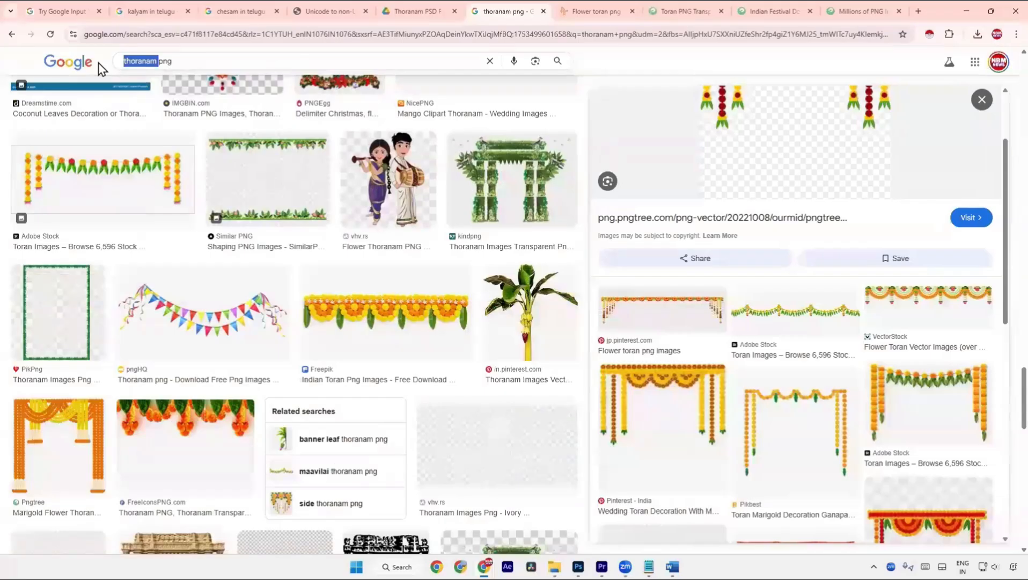
text(banana)
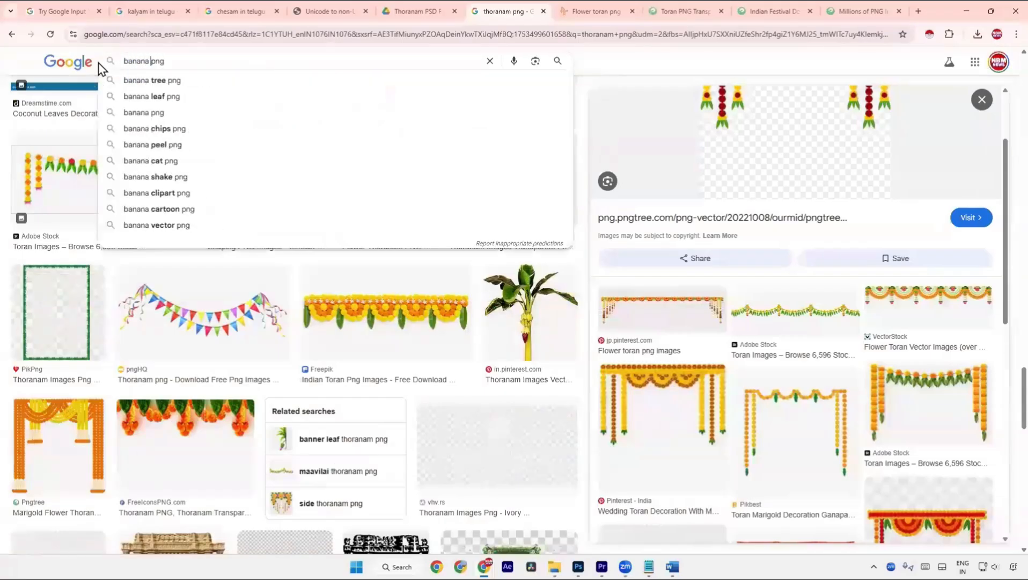
key(Down)
key(Down)
key(Up)
key(Up)
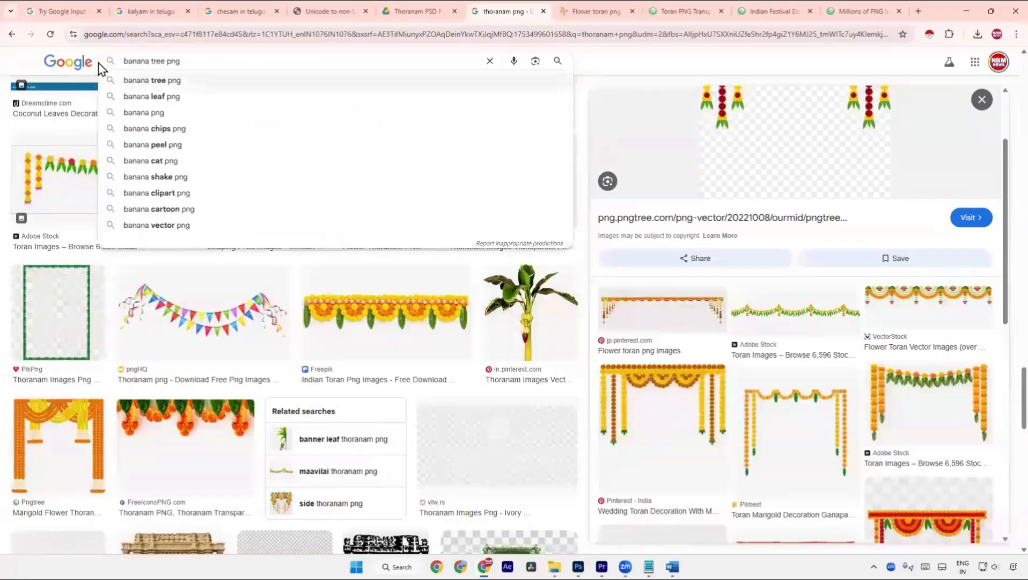
key(Down)
key(Down)
key(Return)
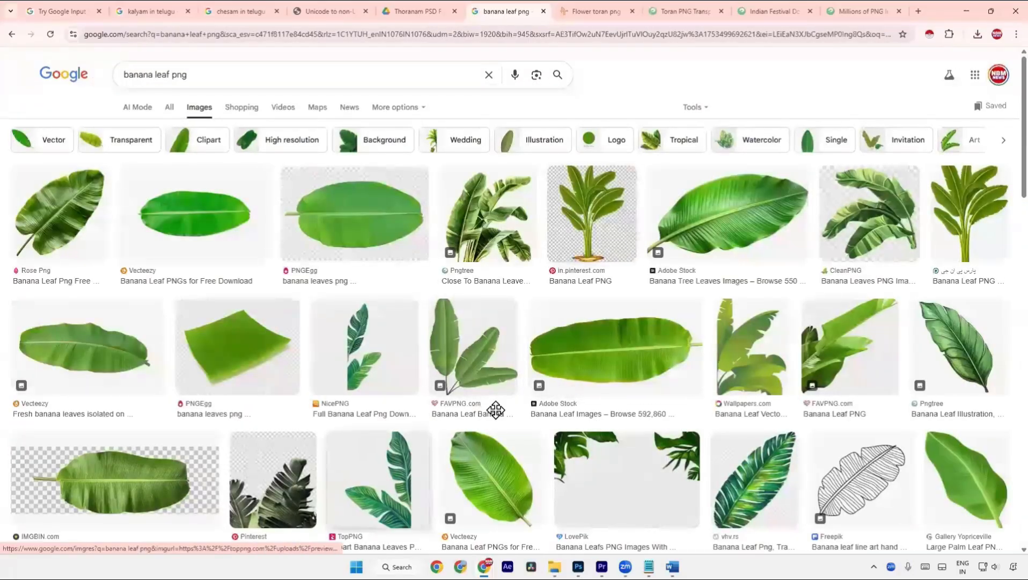
Open the Pinterest page of the banana plant image titled "Banana Leaf PNG", download the image, and dismiss the sign-in prompt
click(579, 225)
click(762, 348)
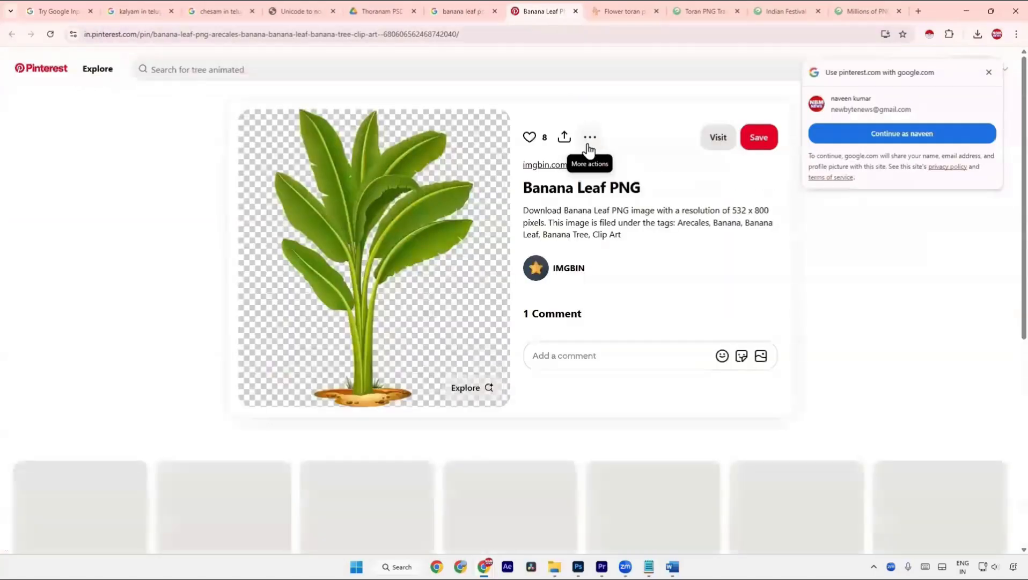
click(590, 138)
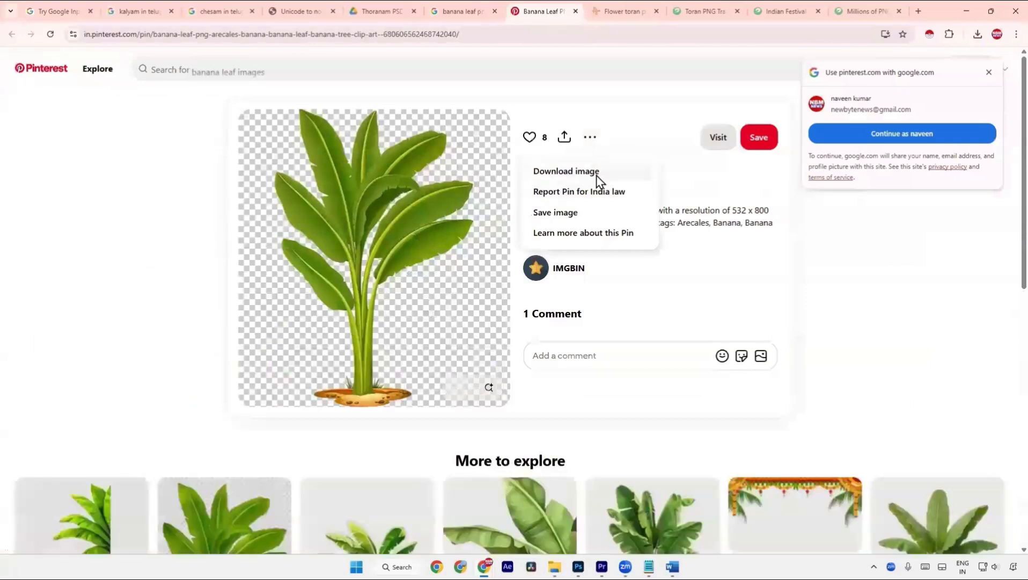
click(596, 172)
click(990, 73)
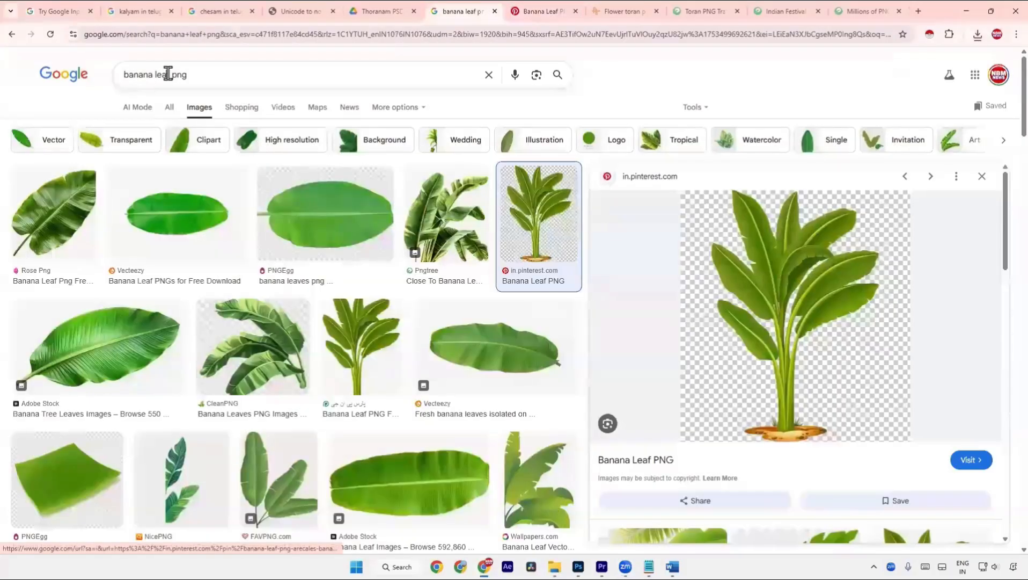
Search Google Images for "coconut leaf png"
click(167, 72)
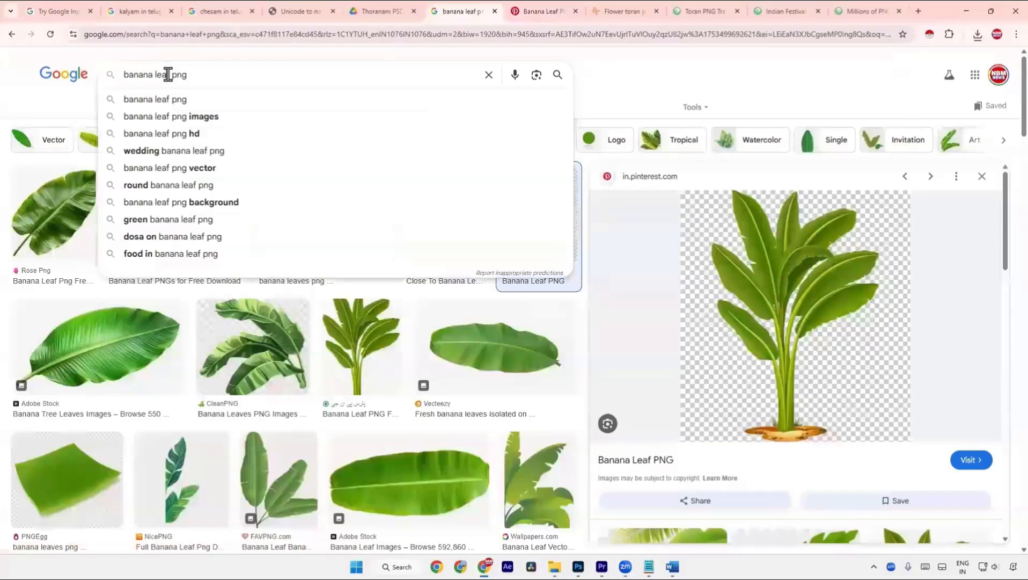
drag(169, 74, 89, 59)
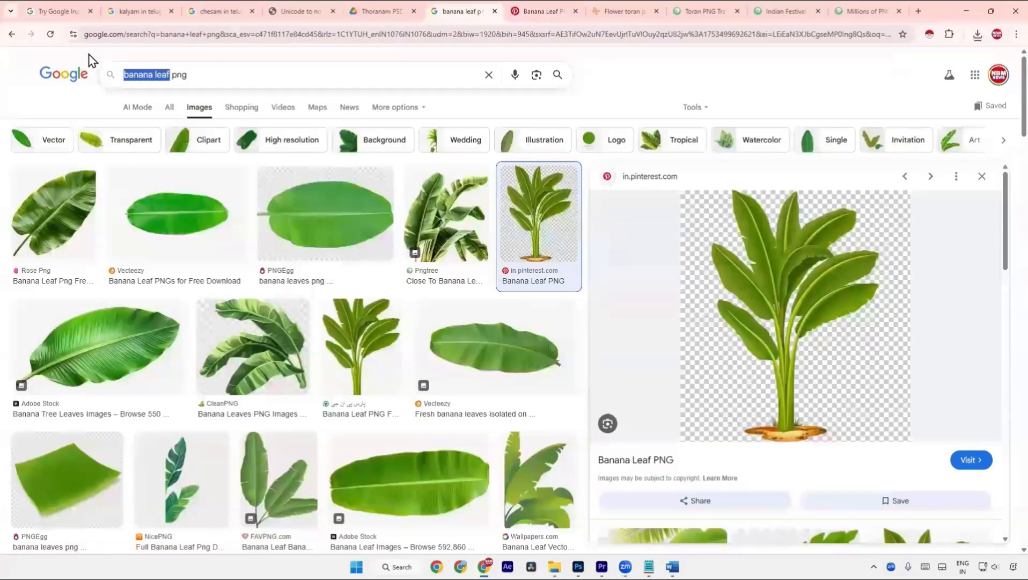
text(coc)
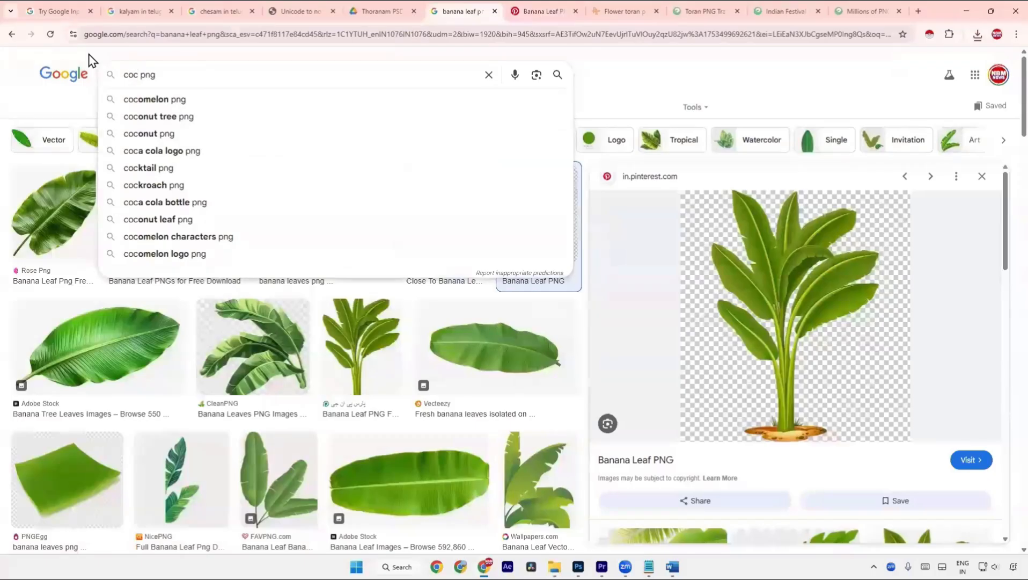
text(unt)
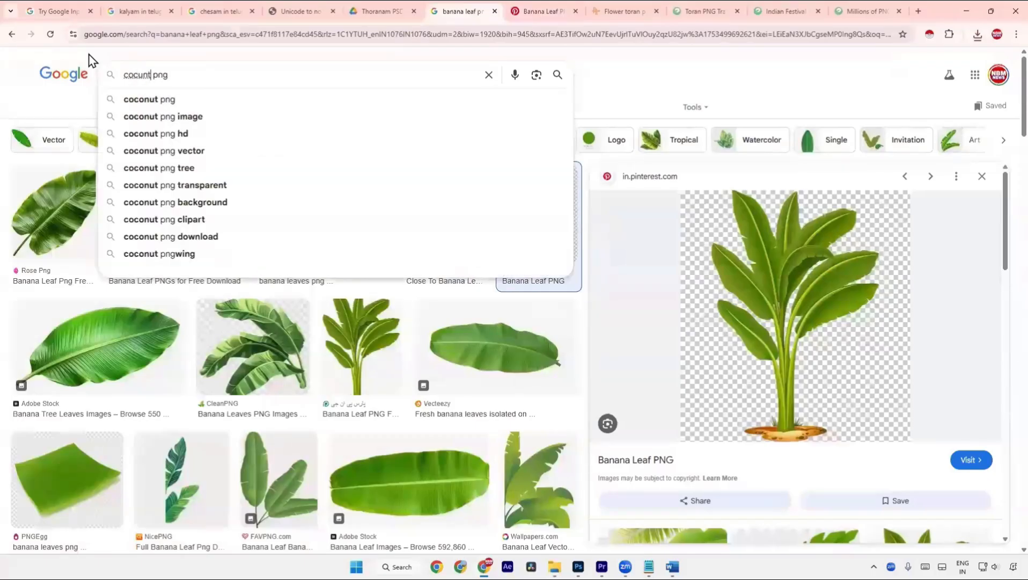
key(BackSpace)
key(BackSpace)
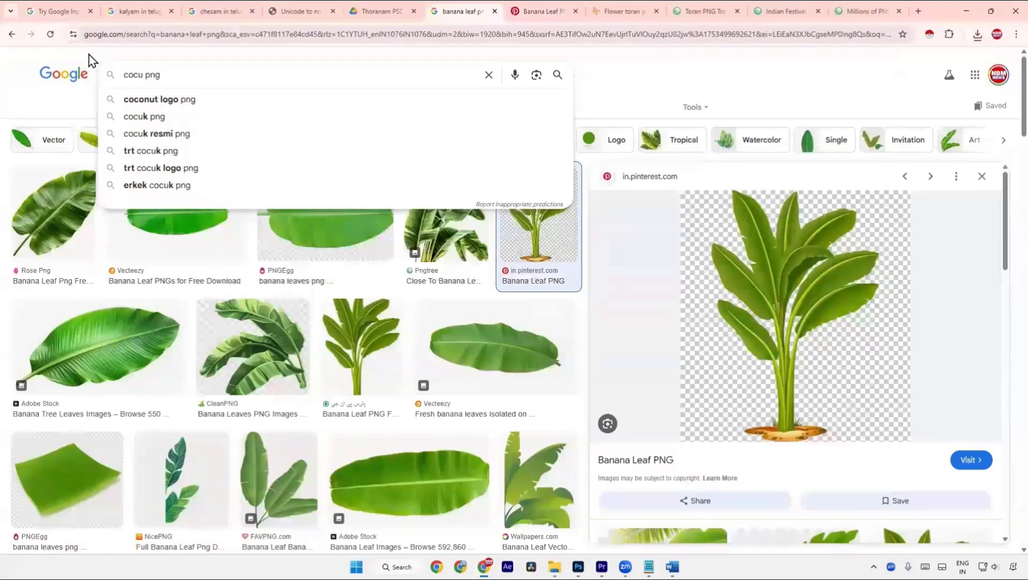
key(Down)
drag(177, 77, 162, 79)
text(leaf)
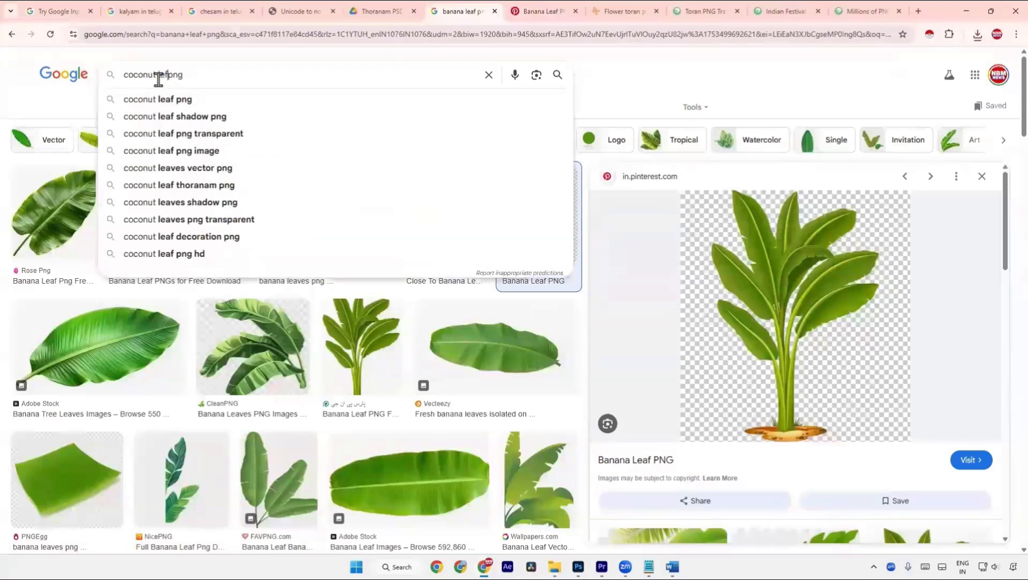
key(Return)
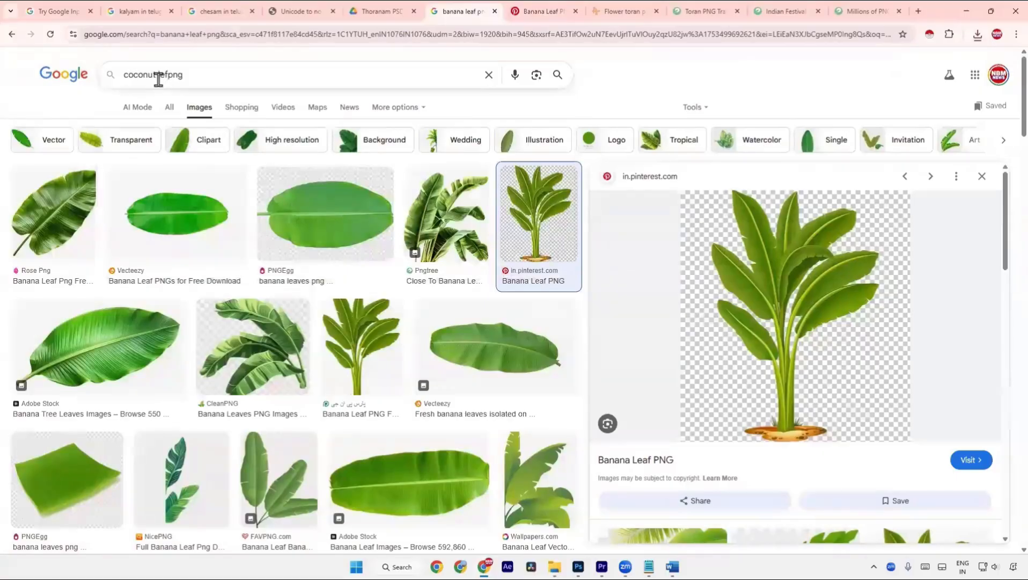
click(158, 79)
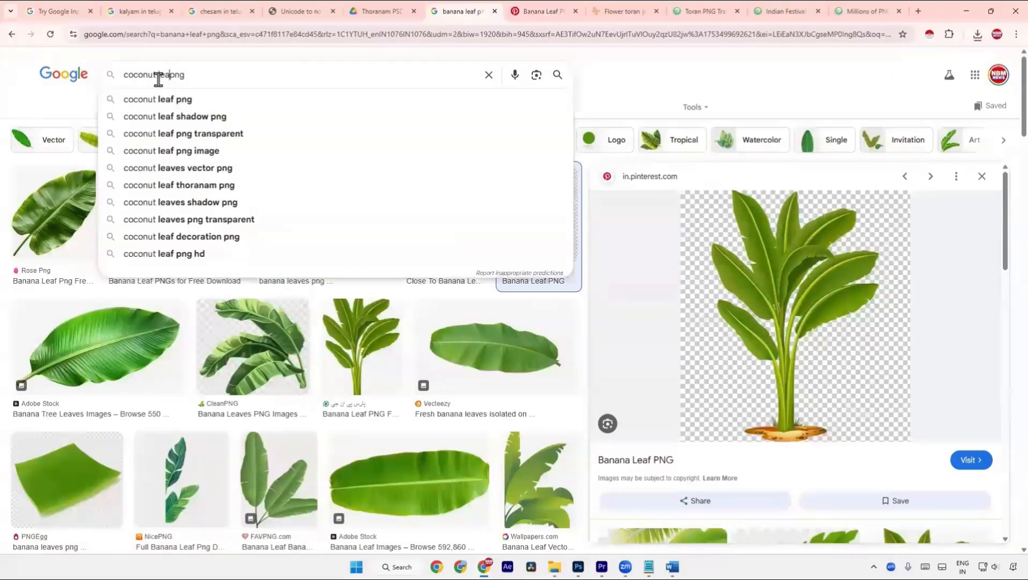
click(184, 99)
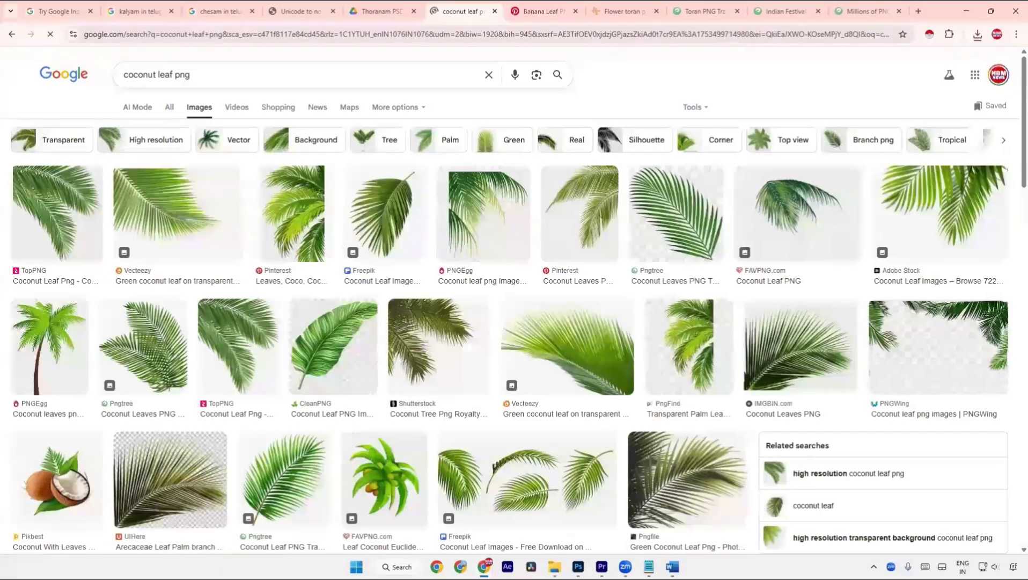
Preview the TopPNG coconut leaf image, look over its related images, and open its source page
click(53, 240)
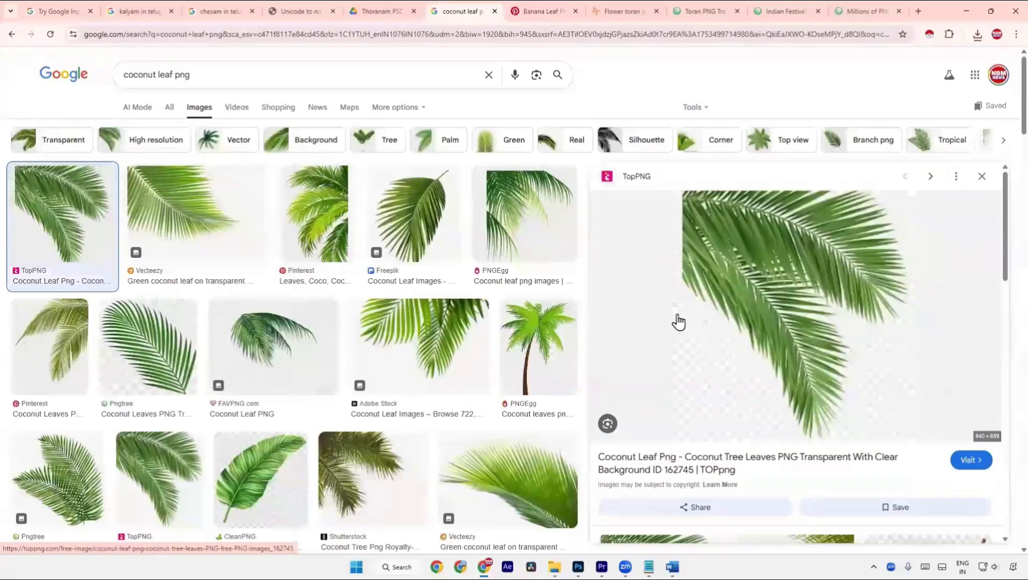
scroll(679, 322, down, 5)
scroll(760, 322, down, 2)
scroll(772, 213, up, 10)
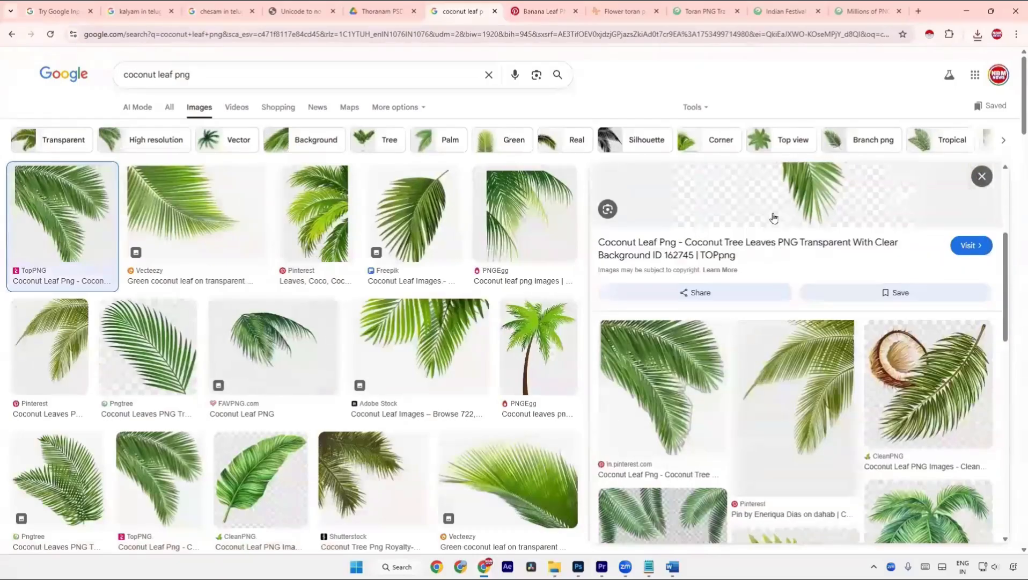
click(769, 202)
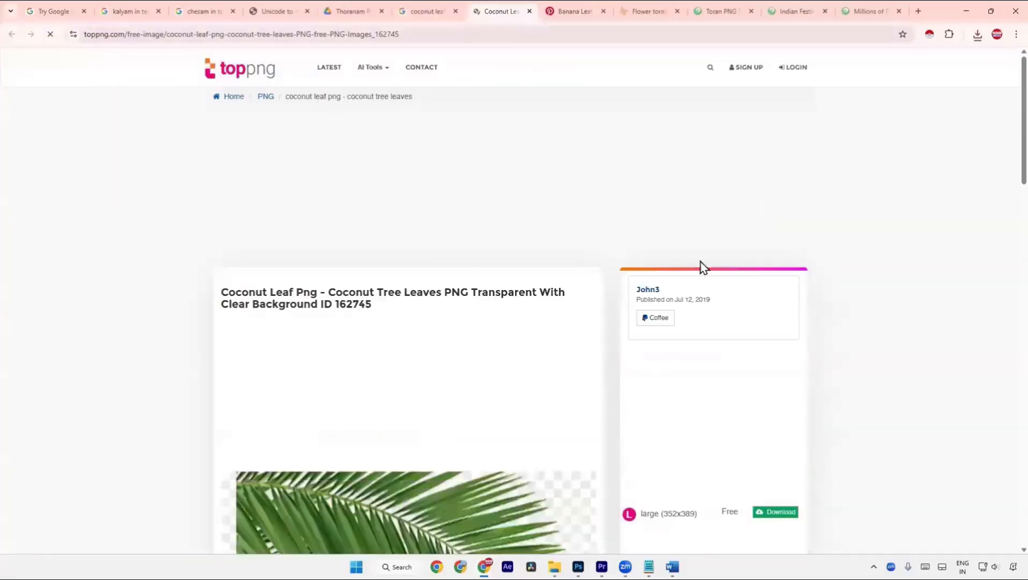
Examine the TopPNG coconut leaf page for the image, its details, similar PNGs and the download option
scroll(539, 356, down, 5)
scroll(539, 356, down, 3)
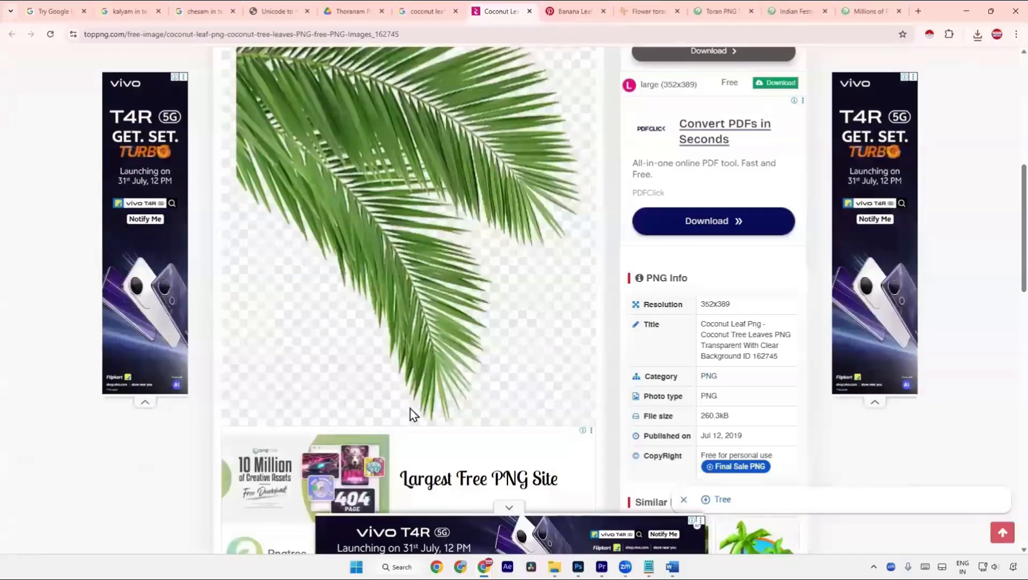
scroll(411, 413, up, 4)
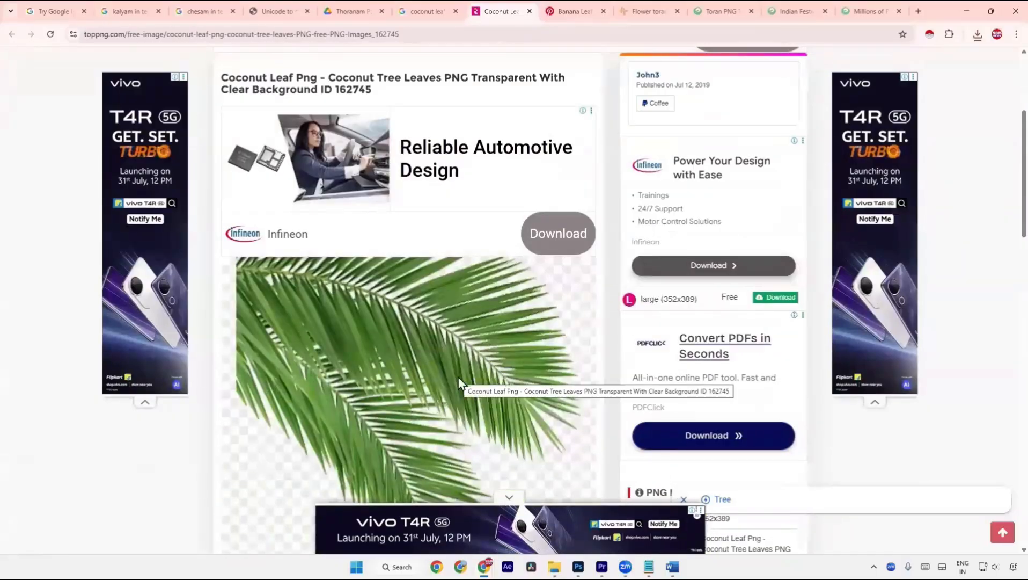
scroll(459, 378, down, 3)
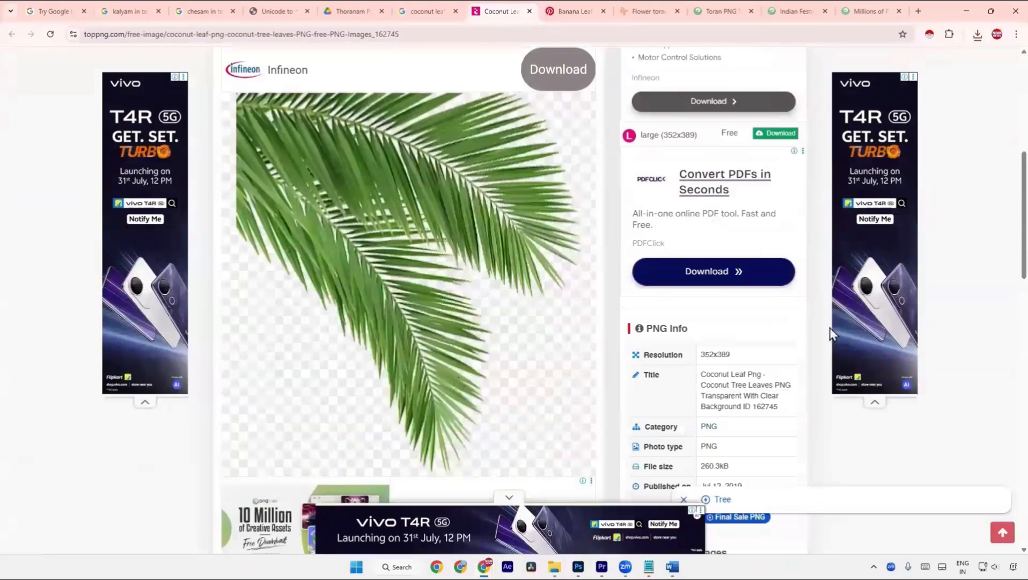
scroll(730, 362, down, 8)
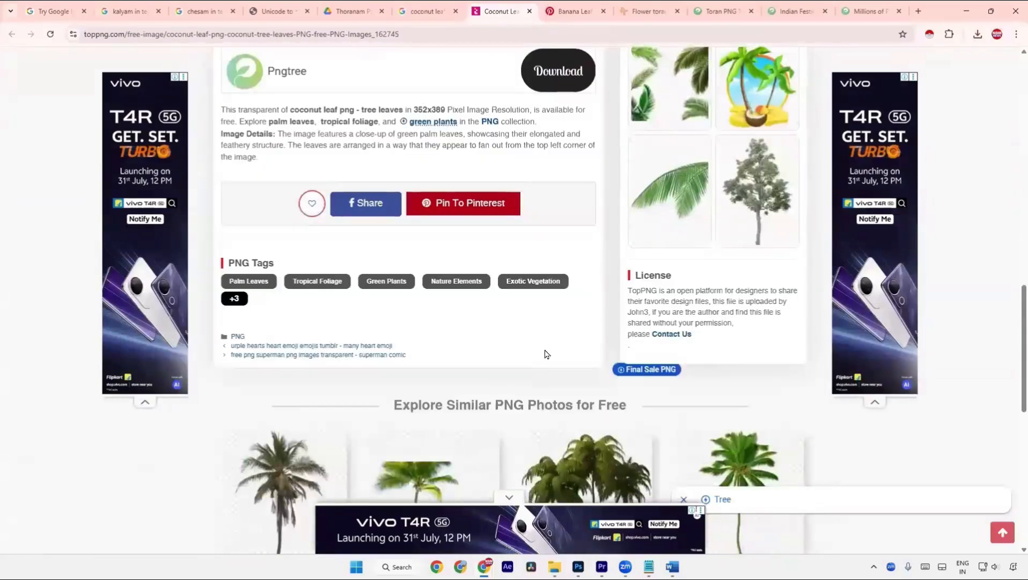
scroll(487, 333, up, 7)
scroll(487, 282, up, 6)
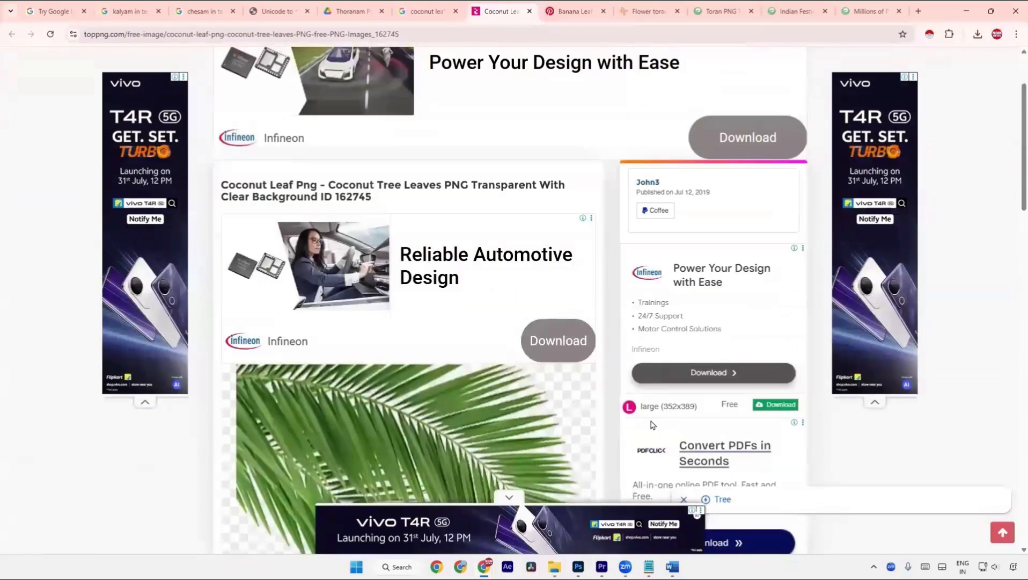
scroll(696, 261, up, 4)
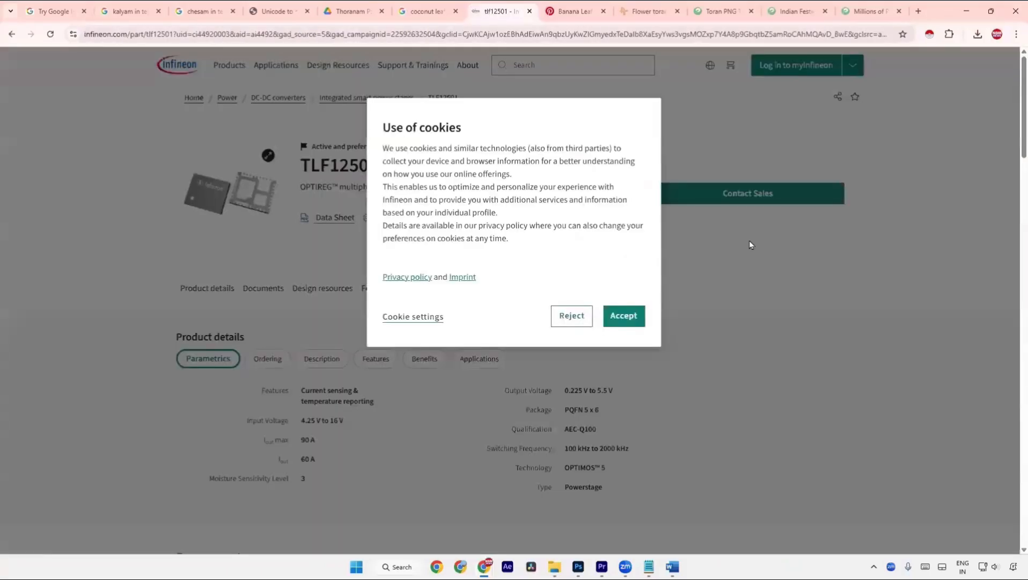
Return to the "coconut leaf png" results and preview the Vecteezy, Pinterest and PNGEgg leaf images
click(427, 11)
click(188, 242)
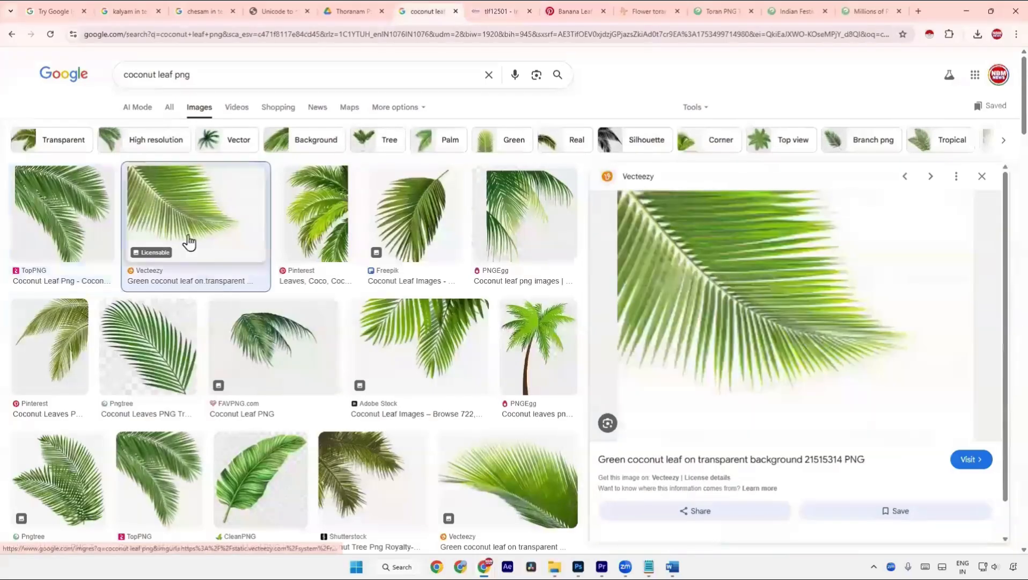
click(317, 225)
click(500, 253)
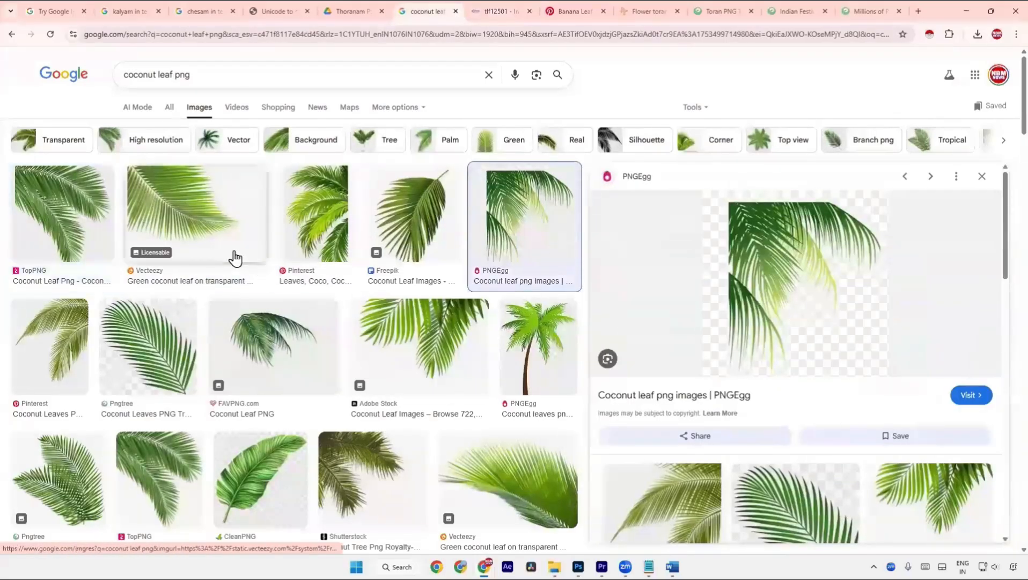
Go back from the Infineon ad to the TopPNG coconut leaf page, inspect it, and check its PNG category
click(499, 11)
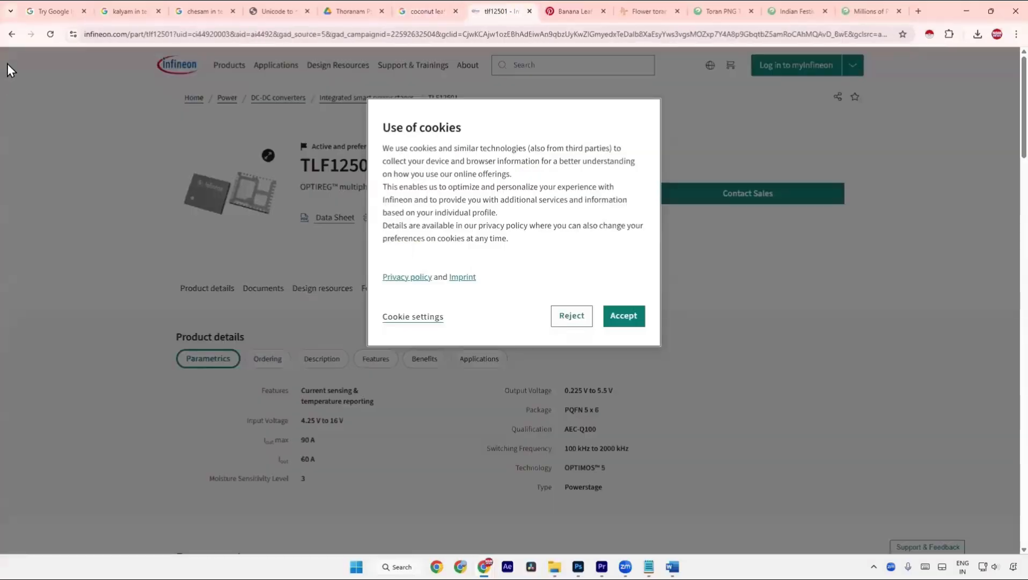
click(10, 35)
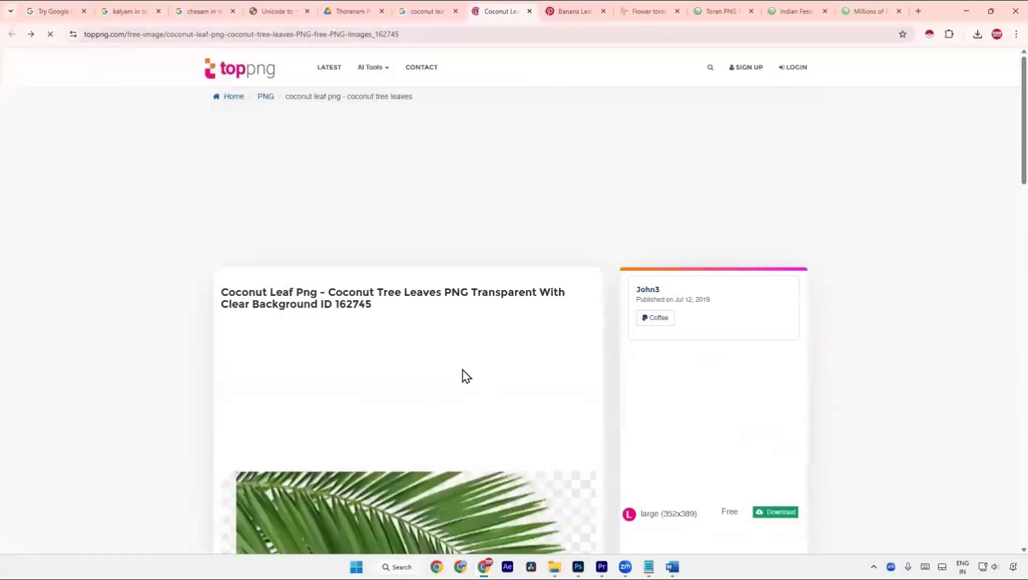
scroll(478, 404, down, 2)
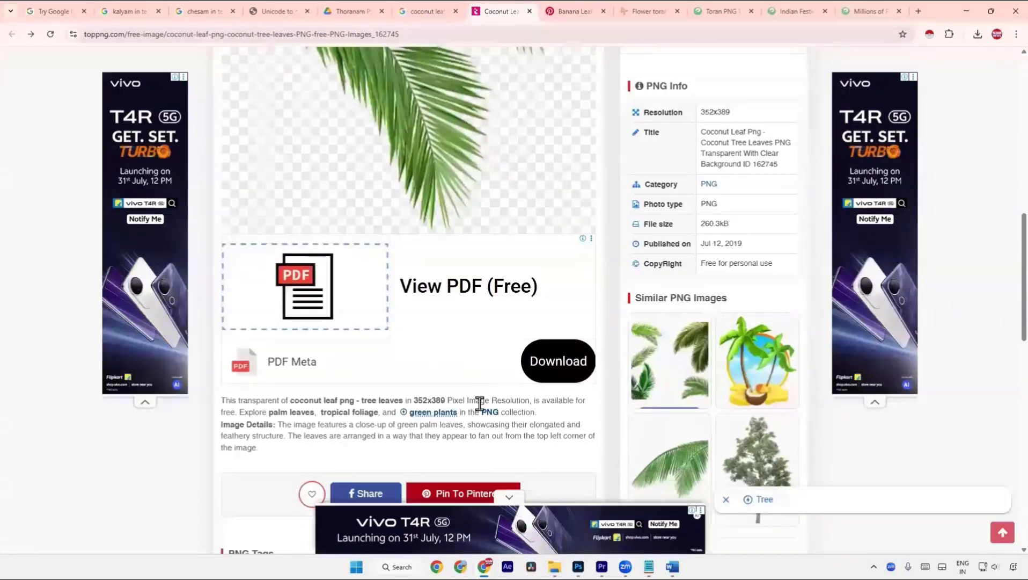
scroll(343, 430, down, 4)
scroll(659, 340, up, 6)
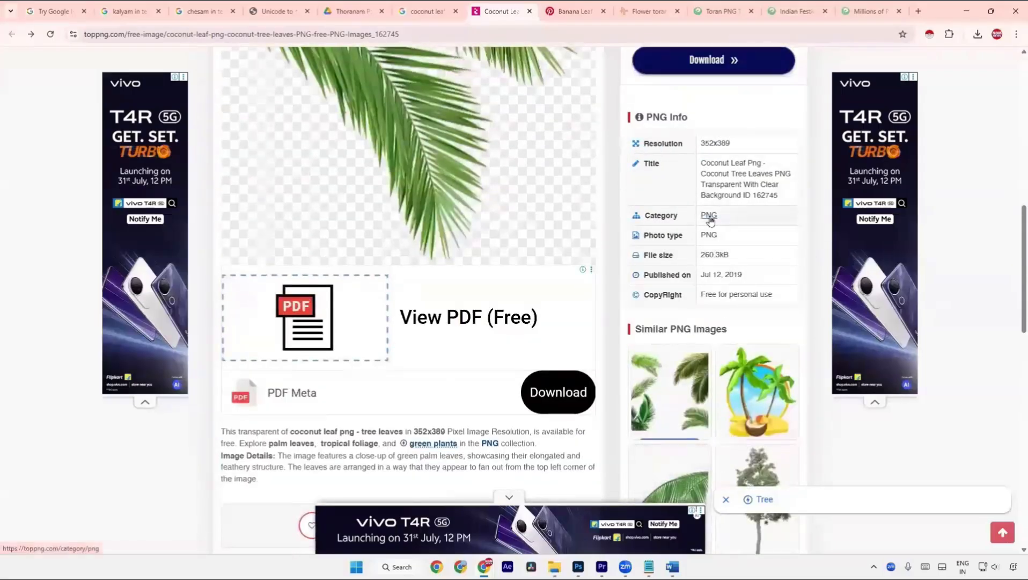
click(709, 215)
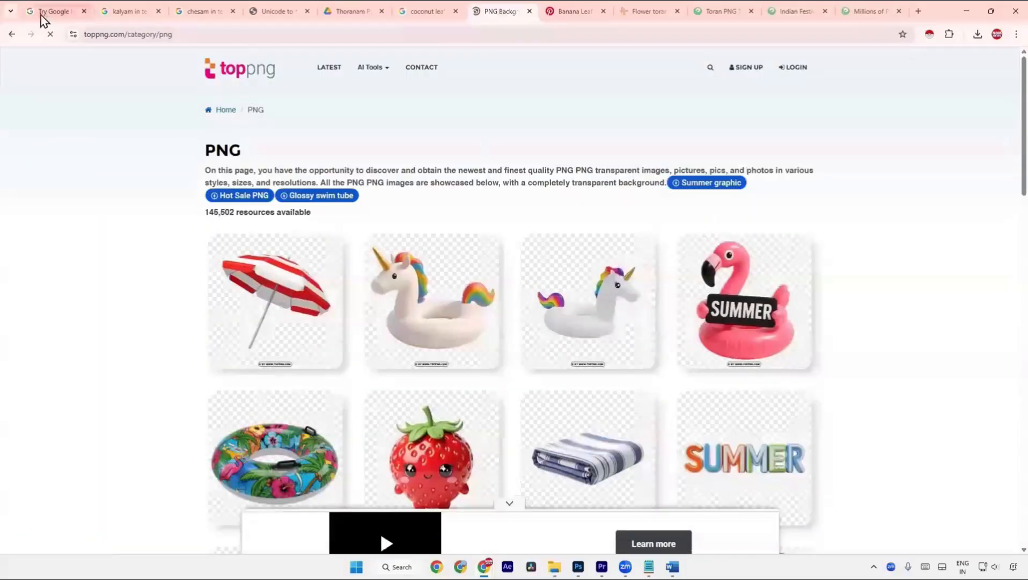
click(13, 34)
Open the PNGEgg coconut leaf page from the Google image results and unlock its content through the short ad
click(408, 11)
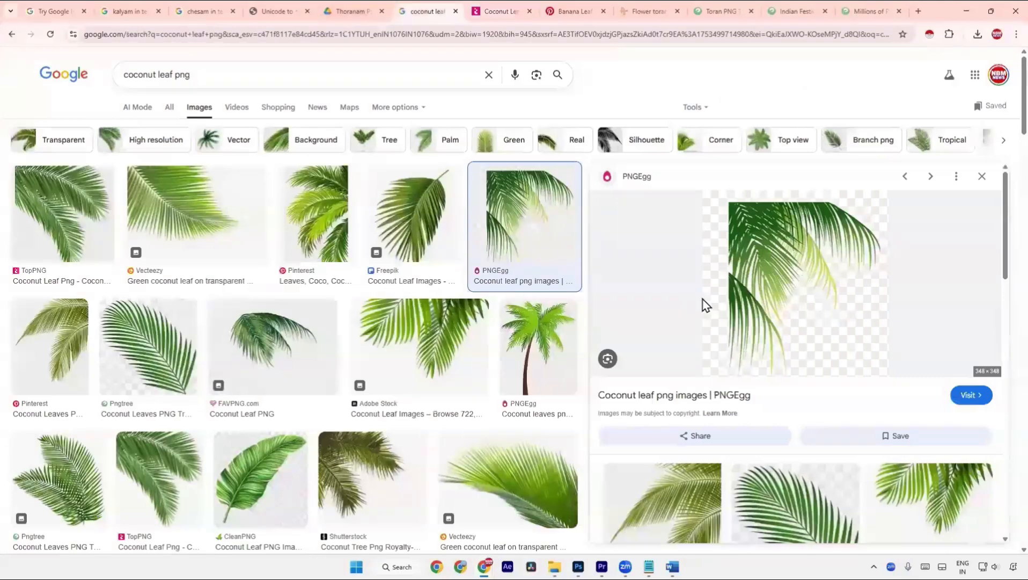
click(717, 299)
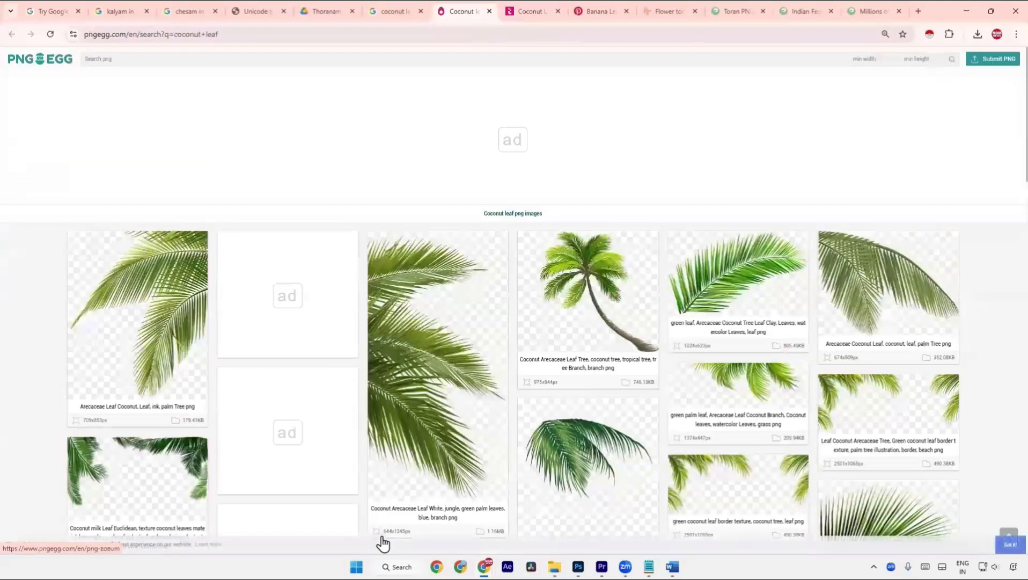
scroll(147, 314, down, 3)
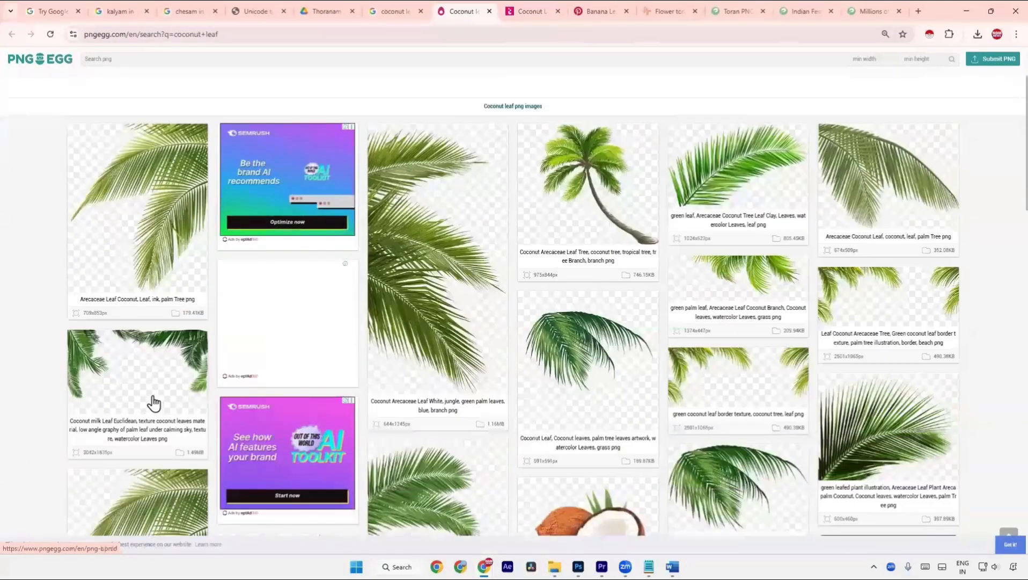
scroll(139, 384, down, 3)
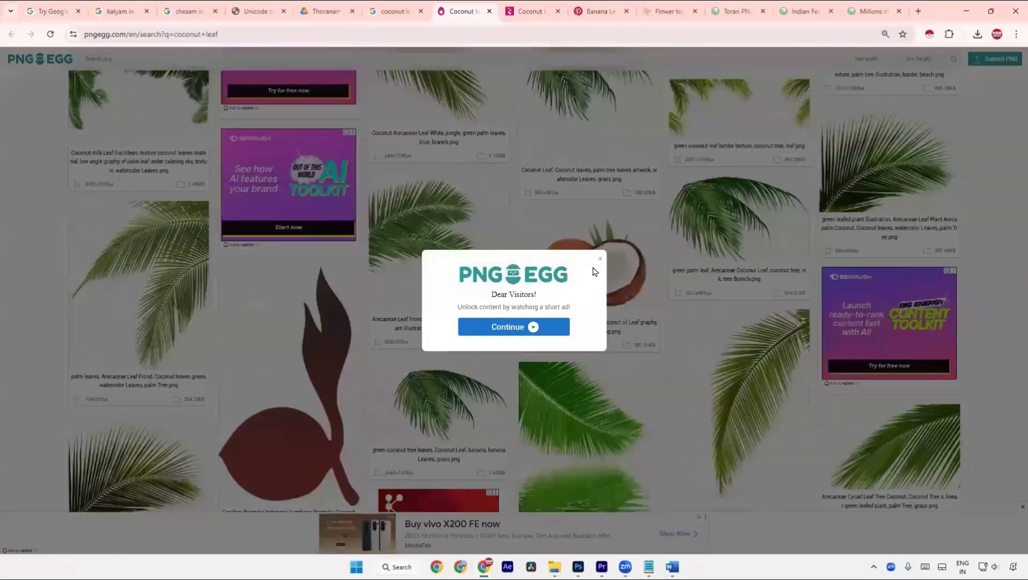
click(539, 329)
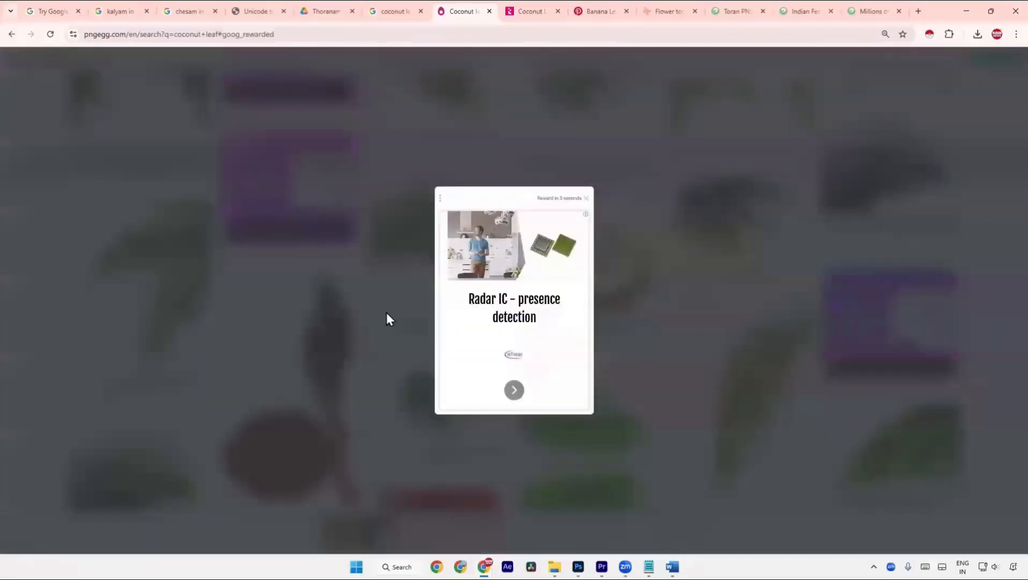
click(586, 199)
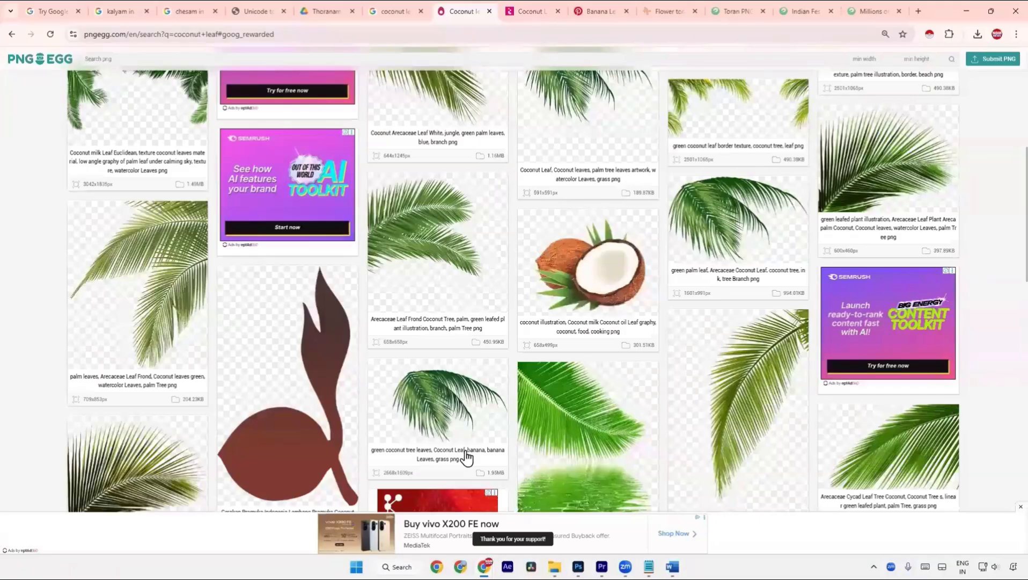
Examine the coconut leaf PNG results on PNGEgg for a suitable hanging leaf or frond image
scroll(466, 456, up, 5)
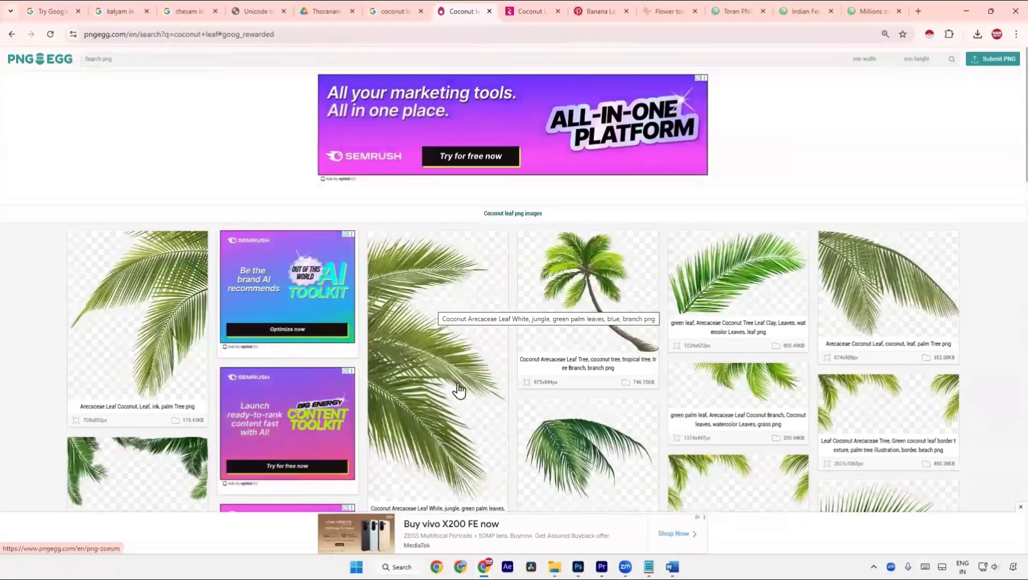
scroll(453, 389, down, 5)
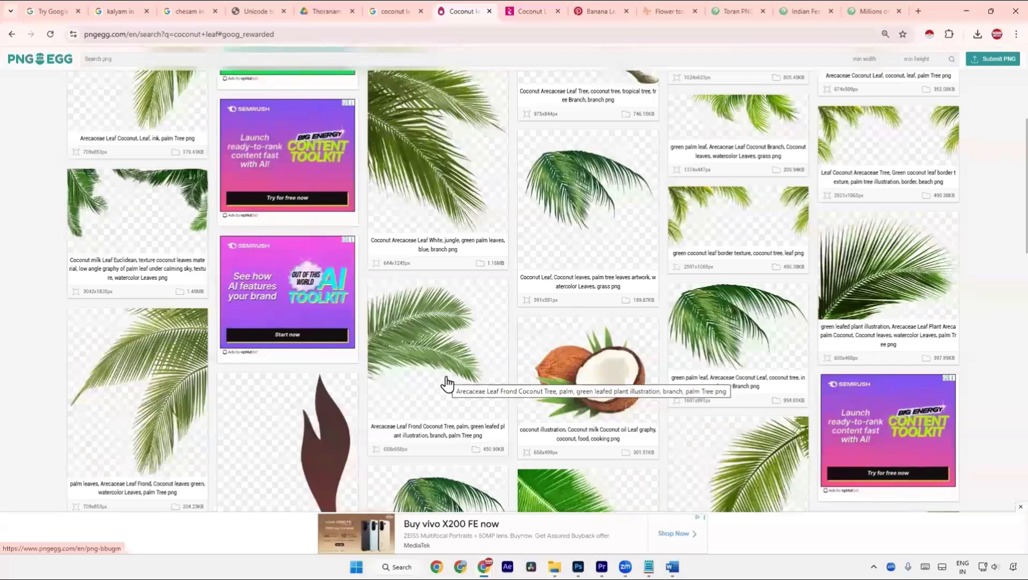
scroll(447, 383, up, 4)
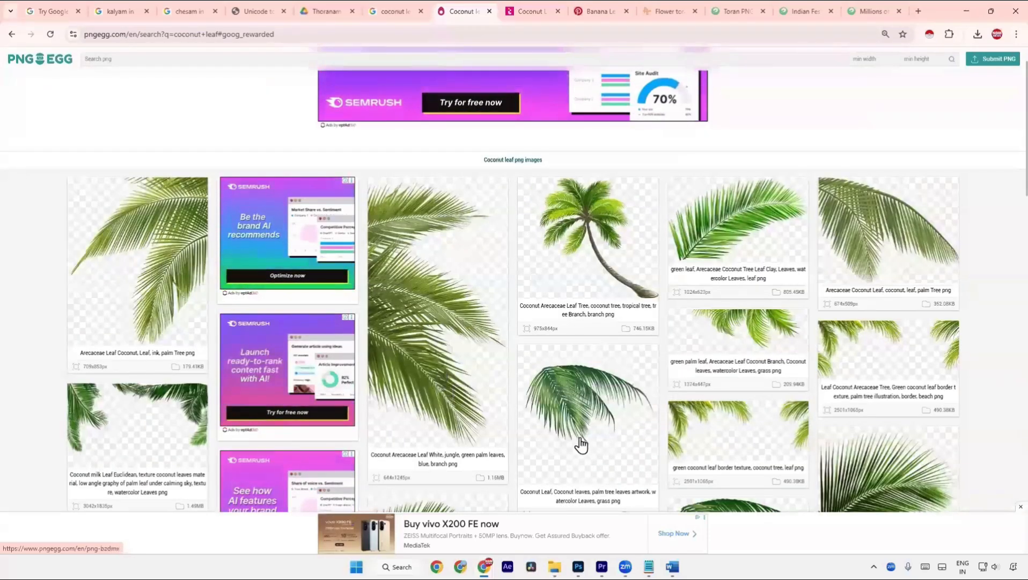
scroll(472, 462, down, 3)
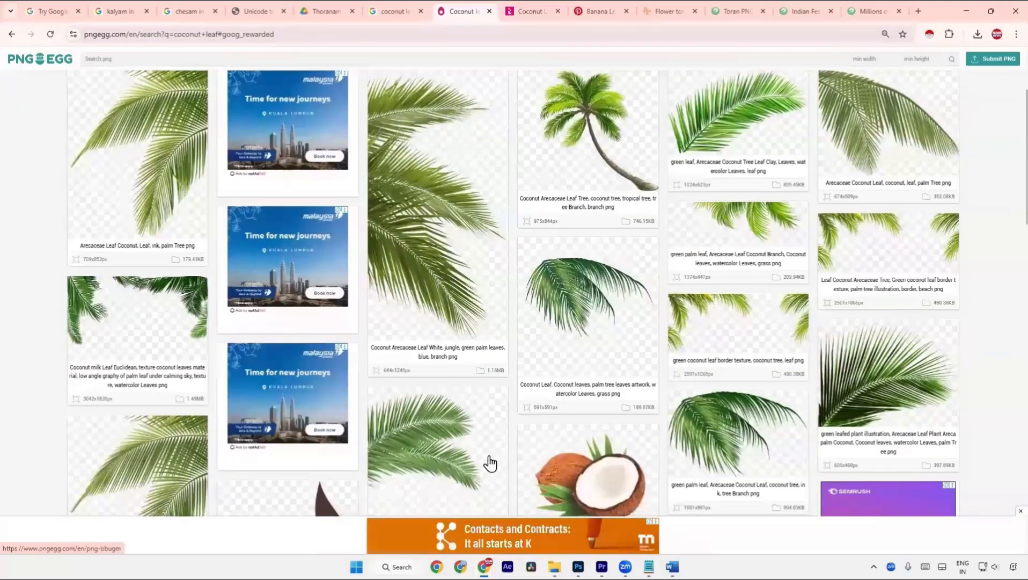
scroll(459, 460, down, 5)
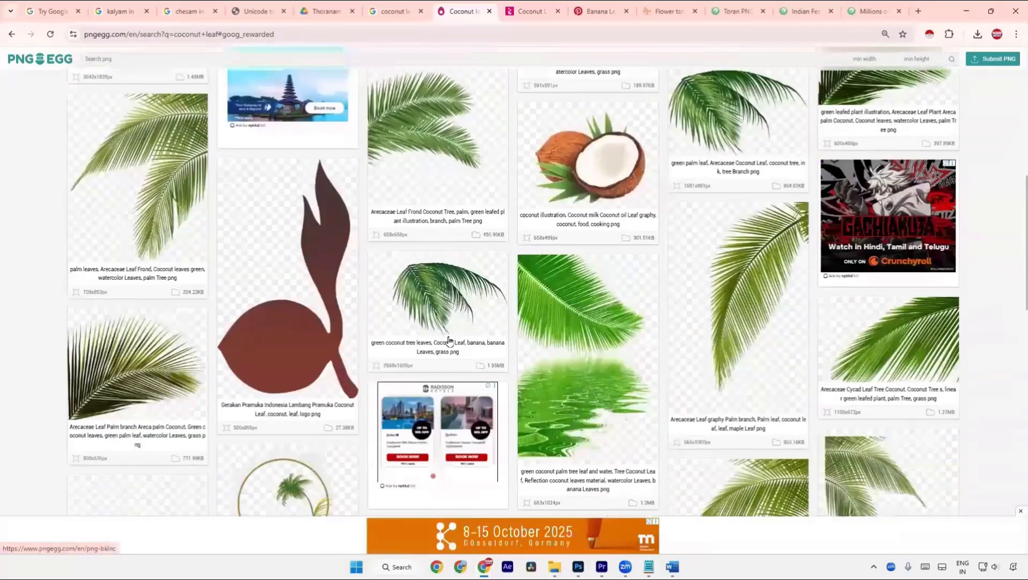
scroll(444, 341, down, 6)
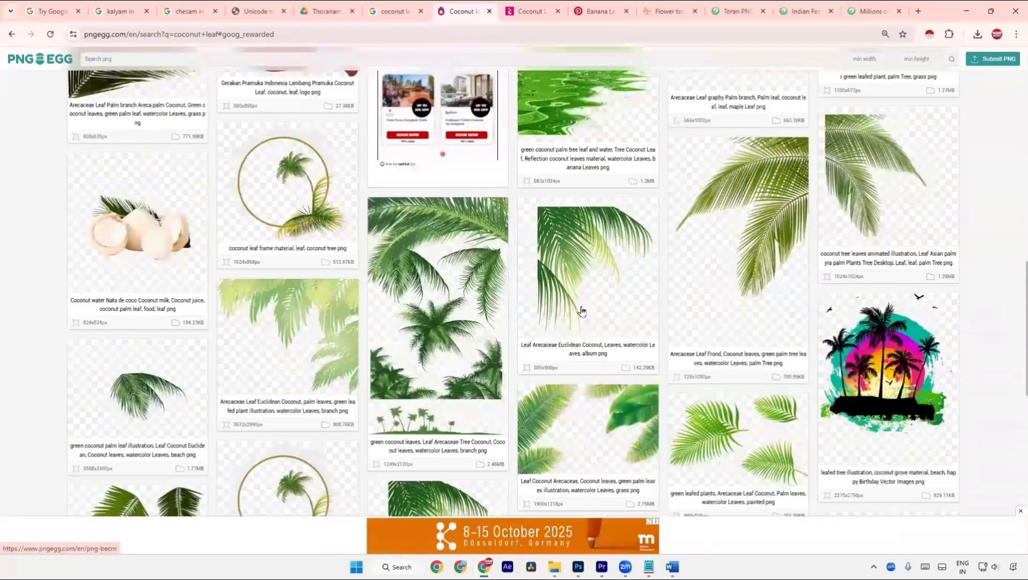
scroll(572, 407, down, 7)
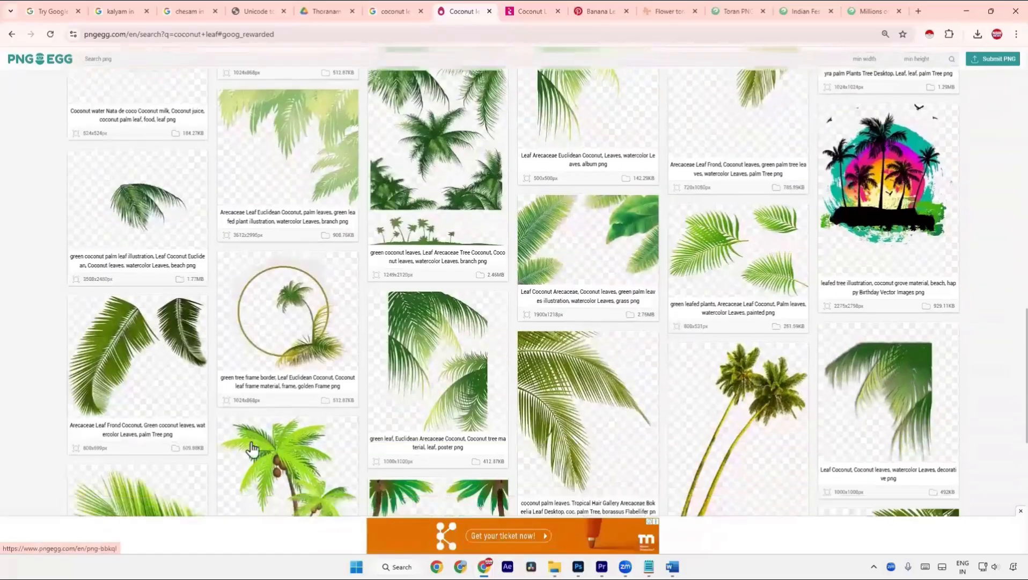
scroll(430, 407, up, 14)
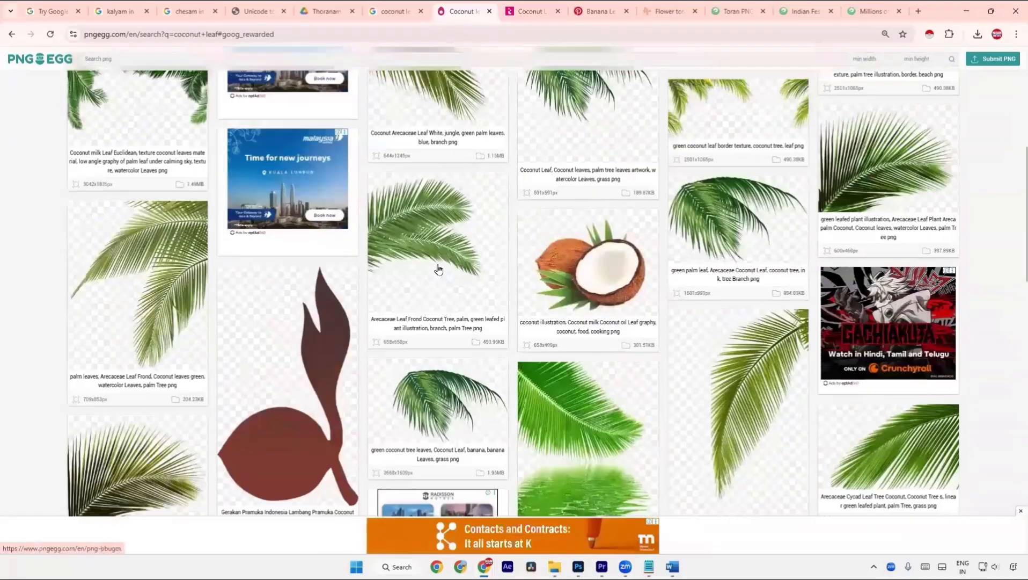
Open the Arecaceae Leaf Frond Coconut Tree image and download its free PNG, dismissing the ad and completing the human verification
click(438, 269)
scroll(463, 432, down, 5)
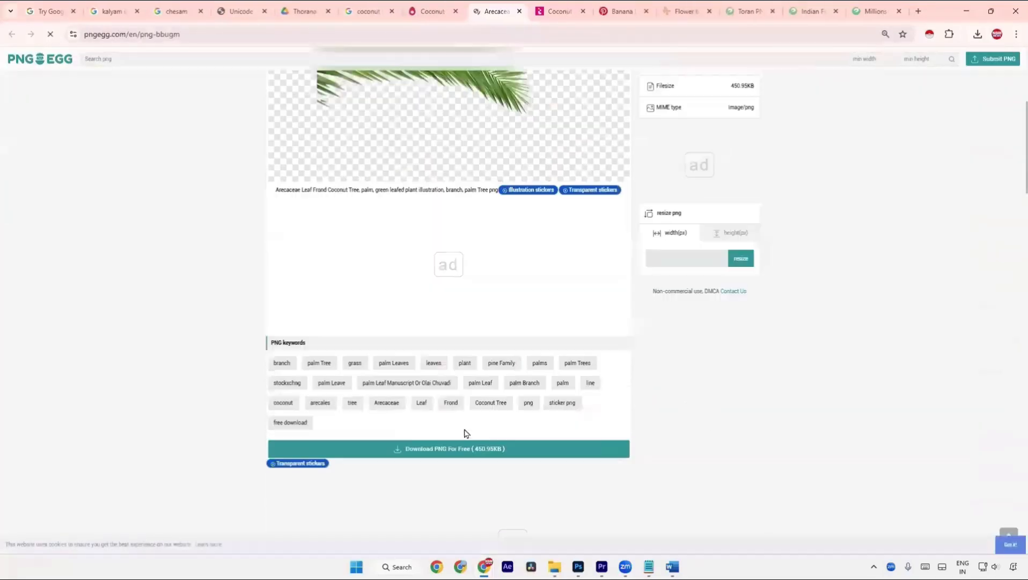
click(450, 442)
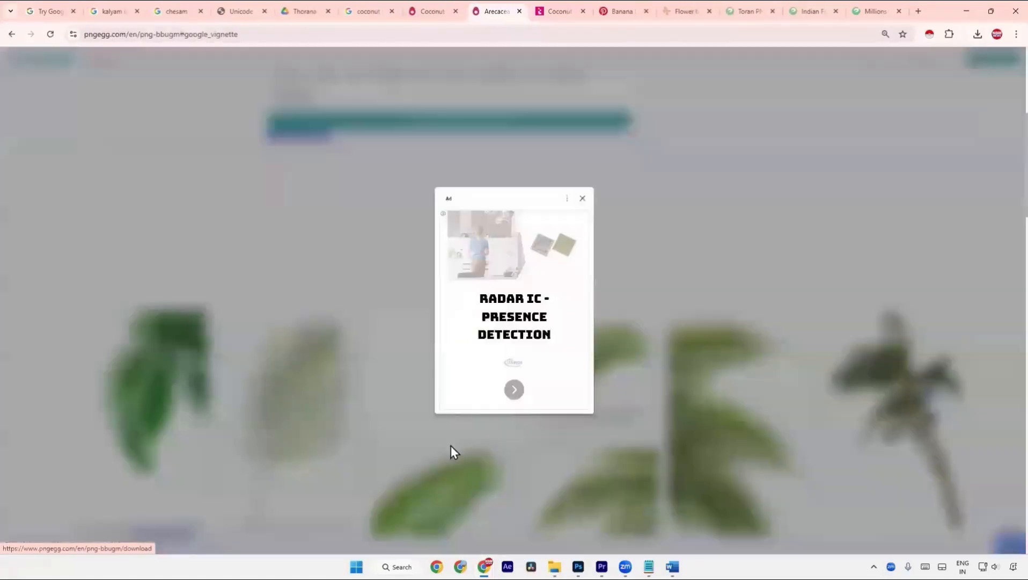
click(581, 200)
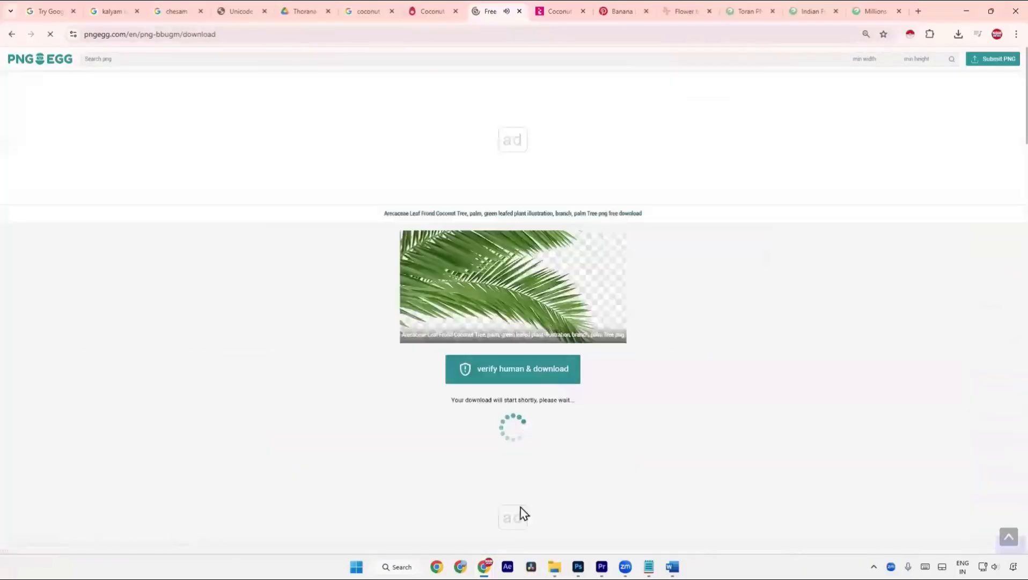
click(514, 380)
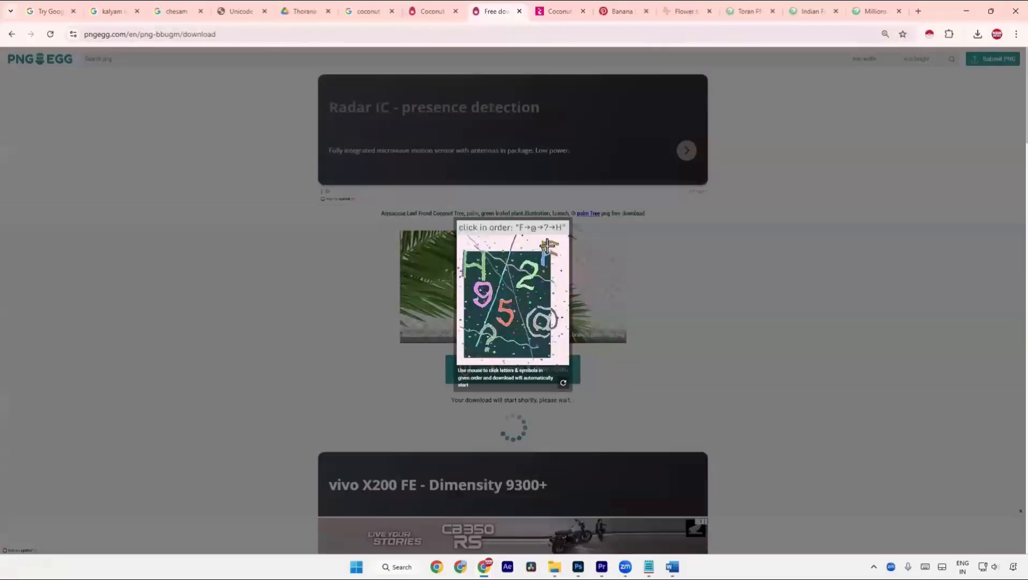
click(548, 317)
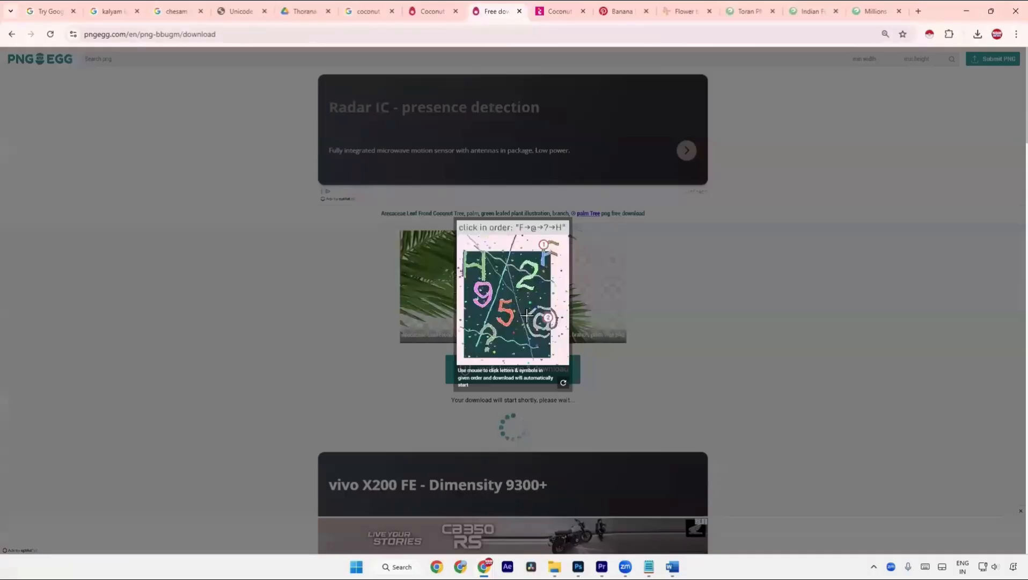
click(492, 334)
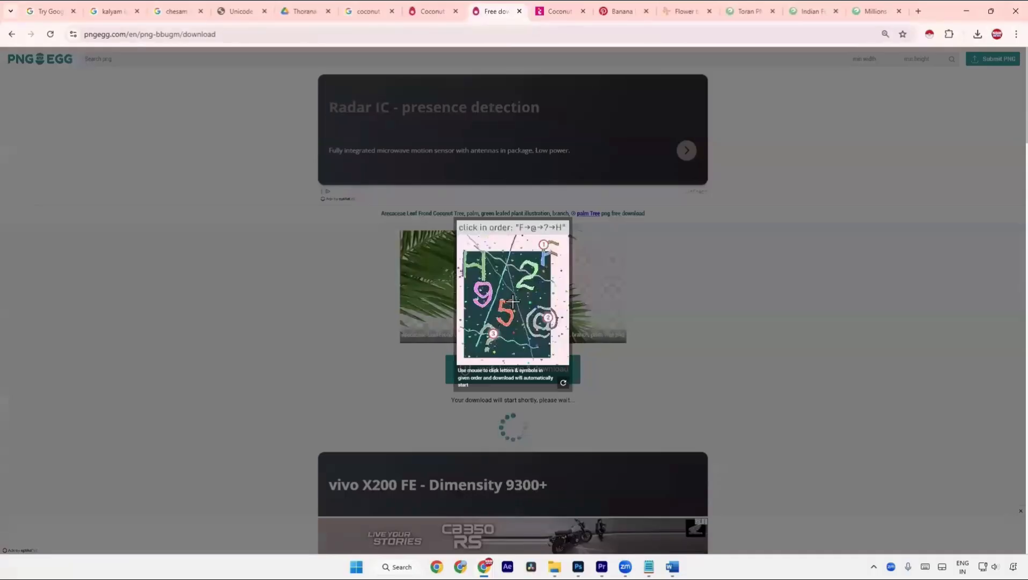
click(483, 267)
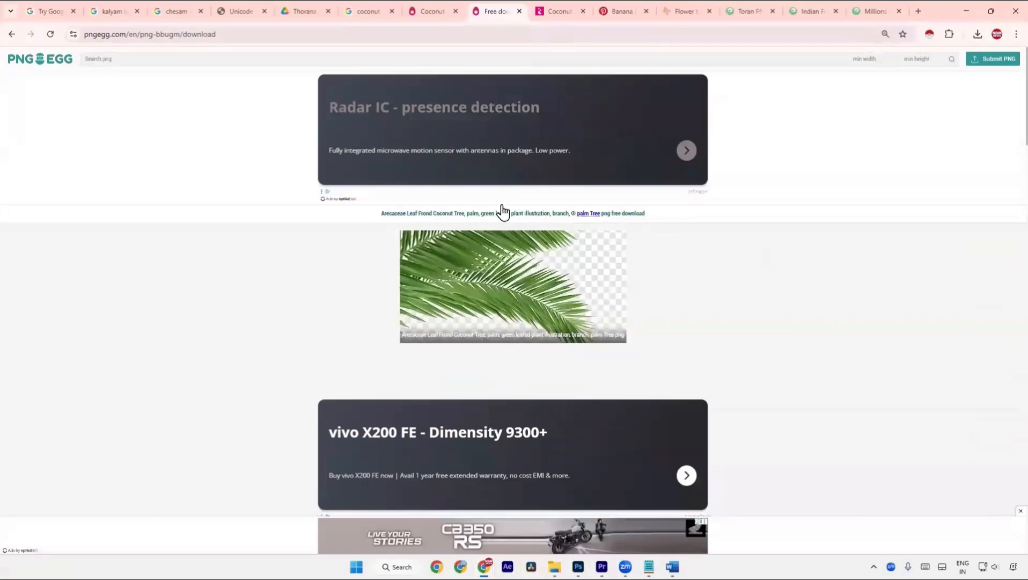
Place the Banana Leaf PNG file from the Downloads folder into the shiva jyothi.psd document in Photoshop
click(951, 63)
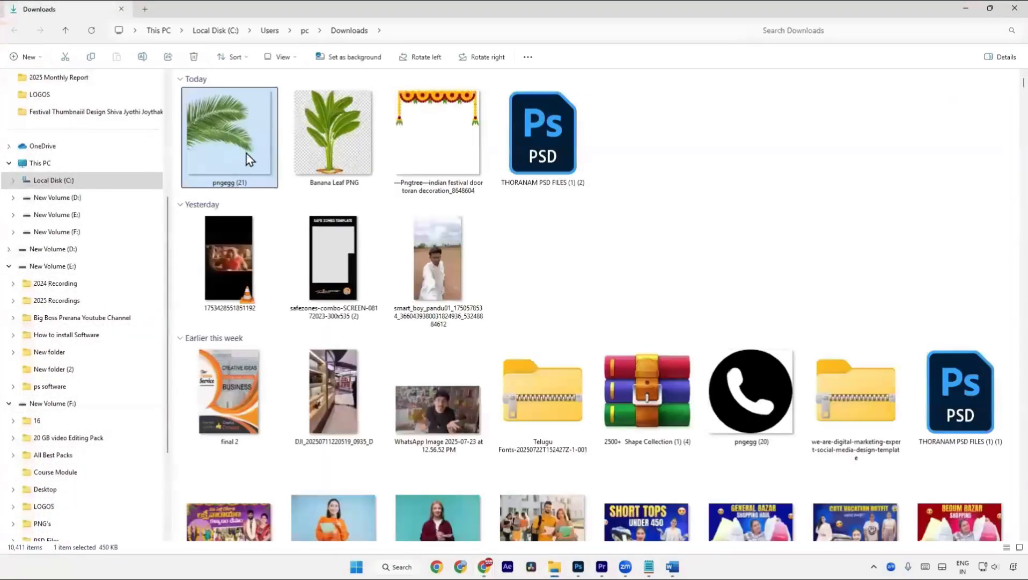
key(alt+Tab)
key(Tab)
key(Tab)
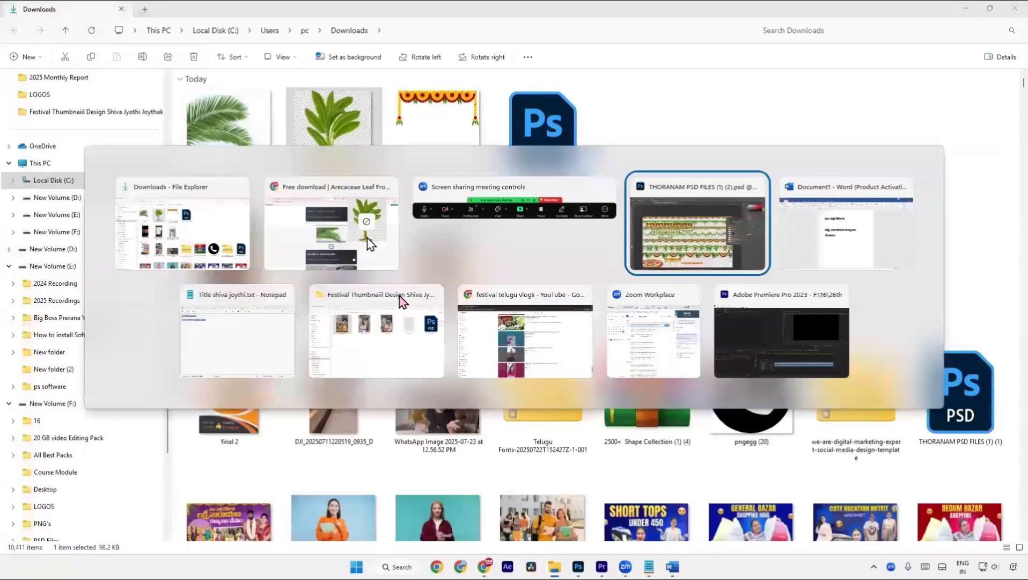
drag(367, 237, 215, 324)
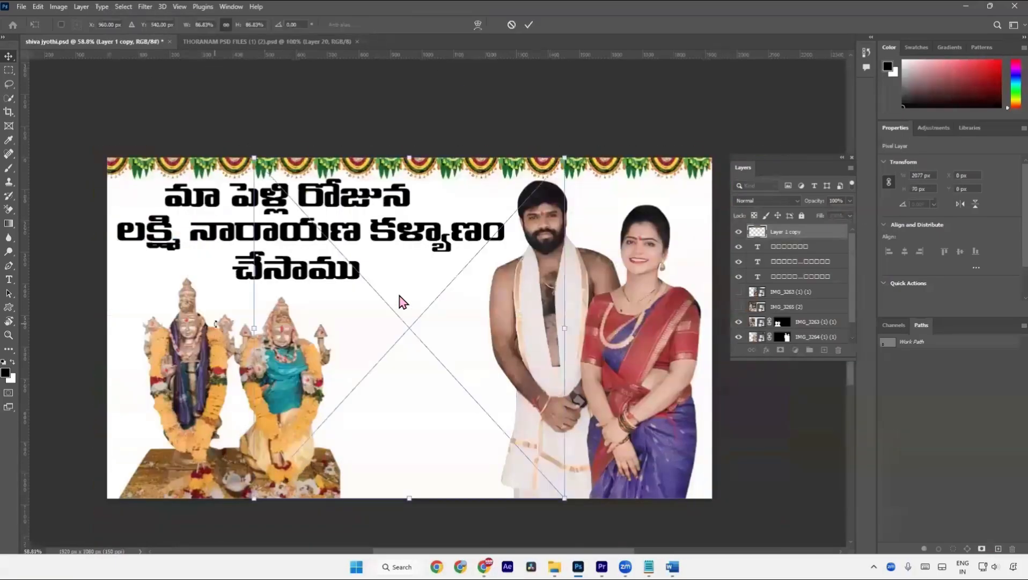
key(Return)
Try to isolate the banana plant with Select Subject, and clear the selection
key(a)
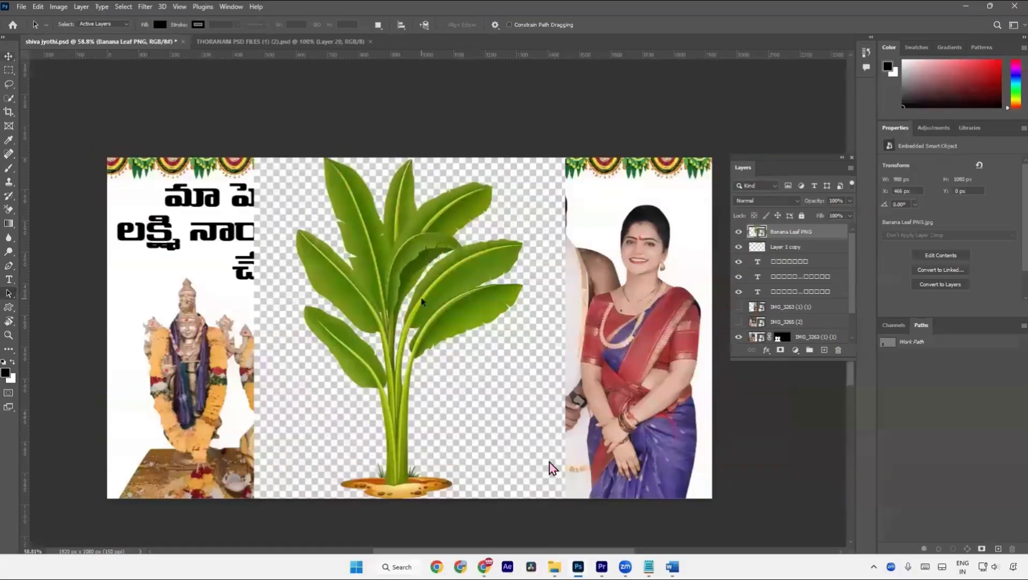
key(w)
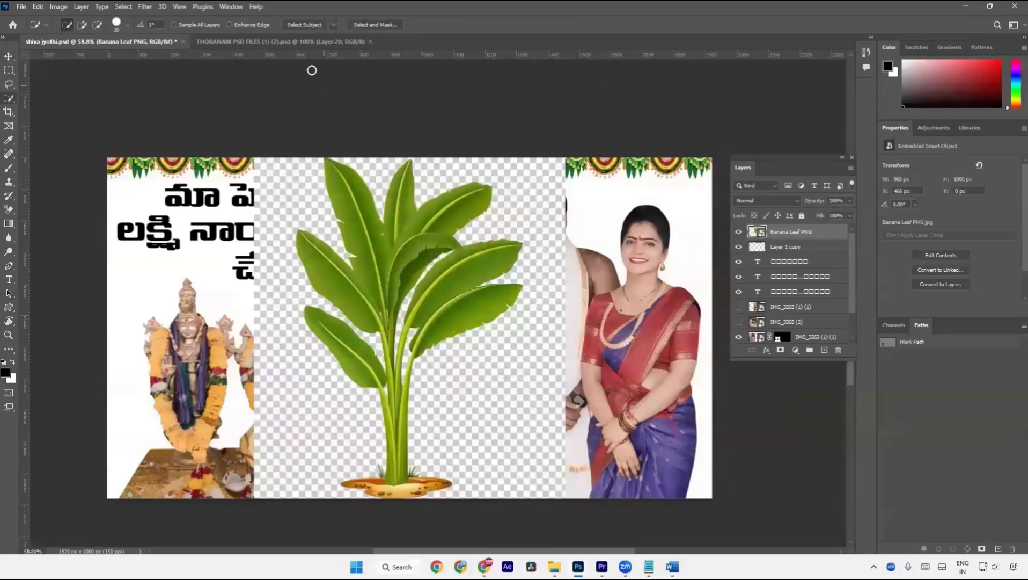
click(304, 24)
key(ctrl+d)
Try to select the checkerboard background beside the banana plant with the Magic Wand in add-to-selection mode, and undo the selection
right_click(10, 100)
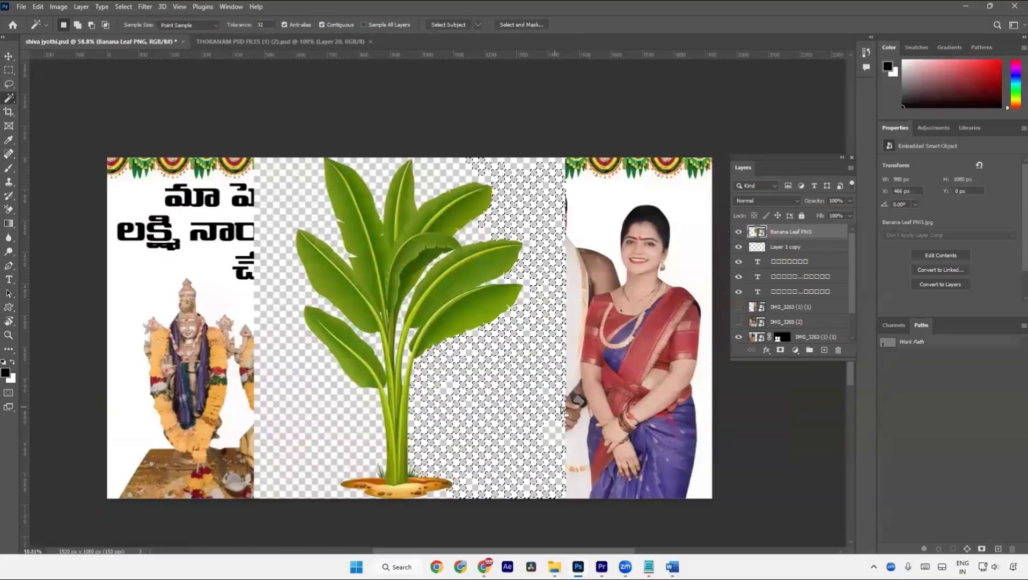
click(78, 25)
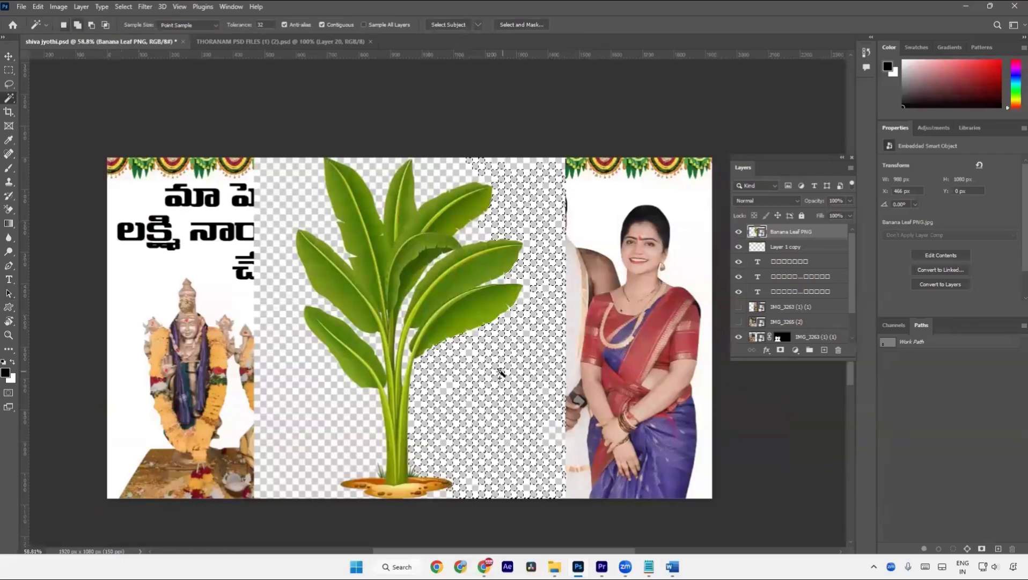
click(520, 424)
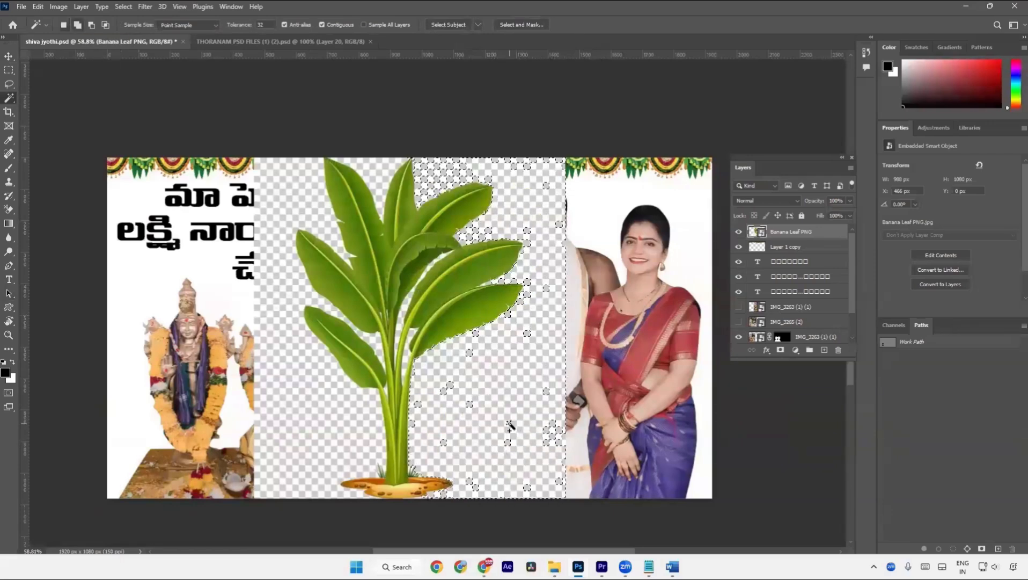
right_click(446, 393)
click(452, 428)
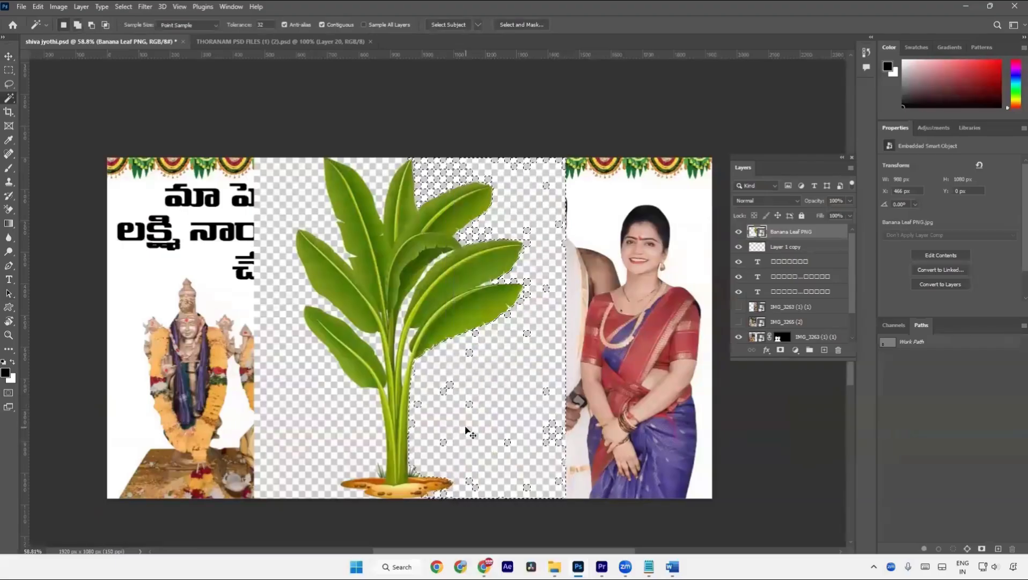
key(ctrl+z)
key(ctrl+z)
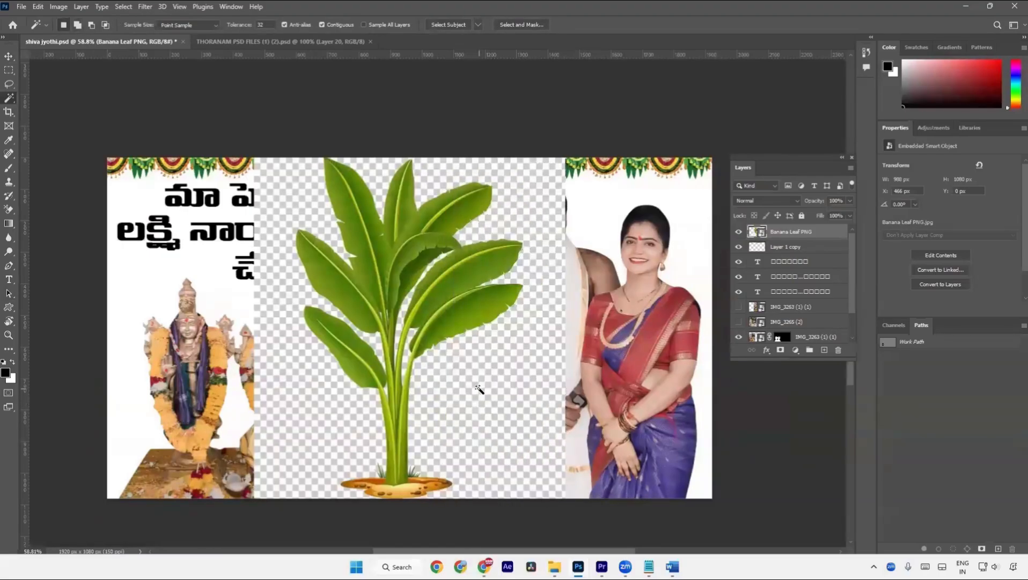
Select the whole checkerboard around the banana plant with the Magic Wand and Similar, and hide it with a layer mask
click(475, 386)
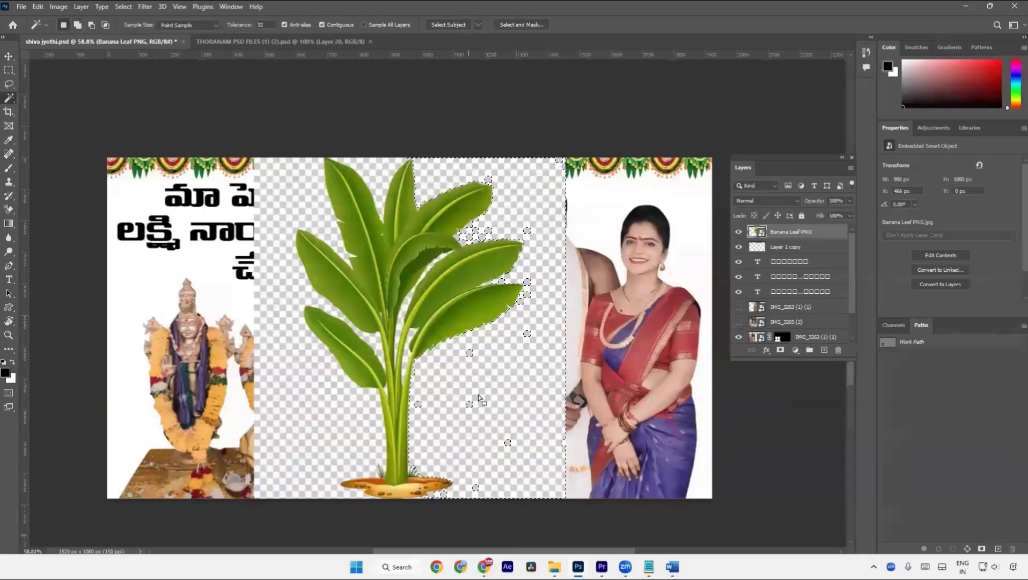
right_click(486, 377)
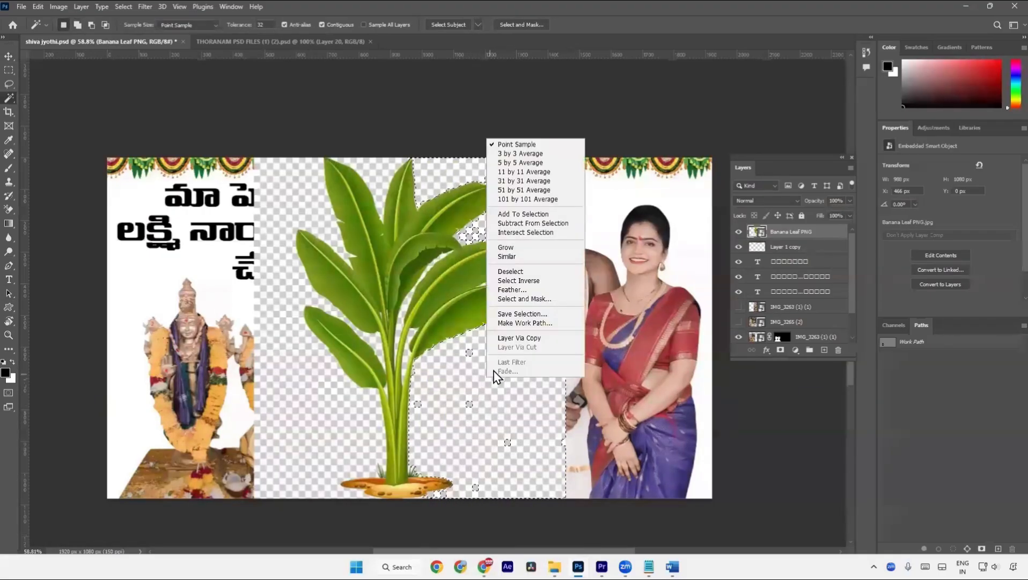
click(516, 261)
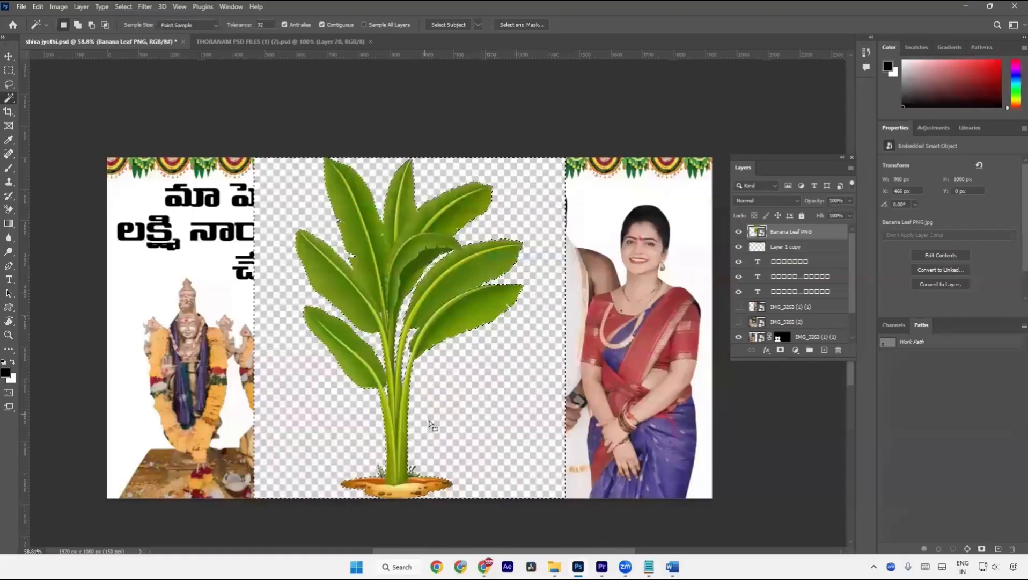
click(780, 350)
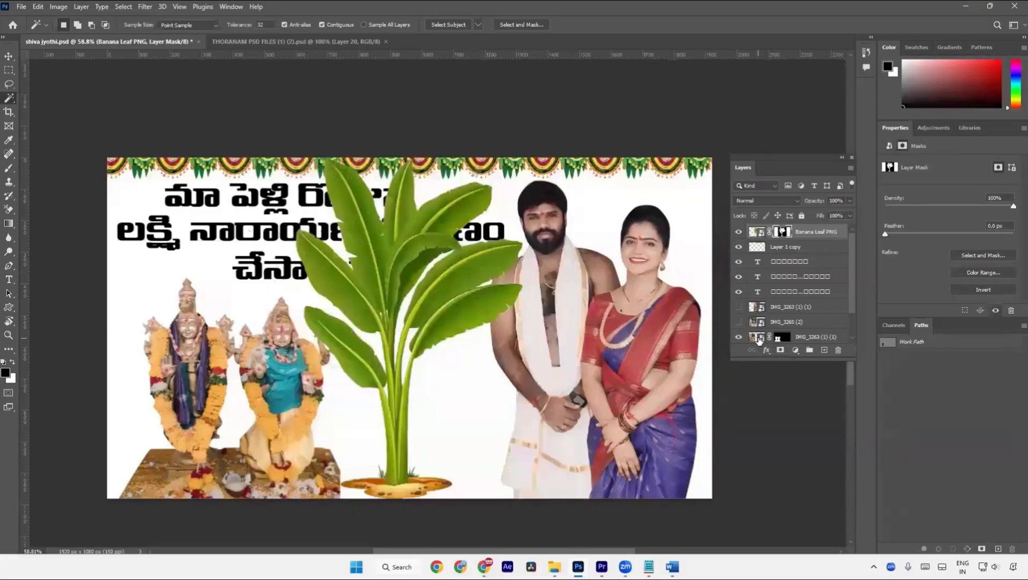
Scale the masked banana plant down to a small size over the deity idols and hide the Banana Leaf PNG layer
key(v)
key(ctrl+t)
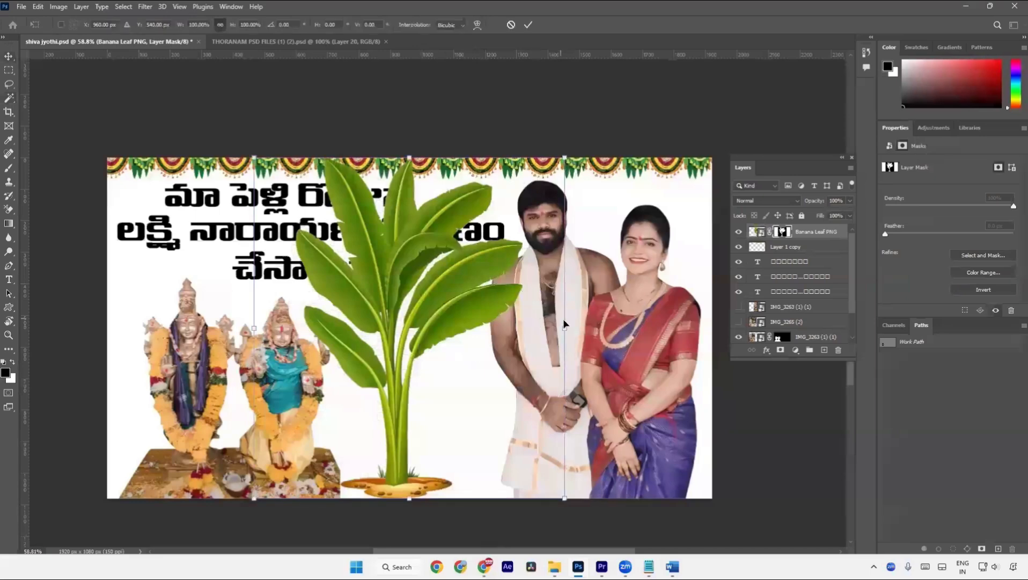
drag(565, 326, 361, 307)
key(Return)
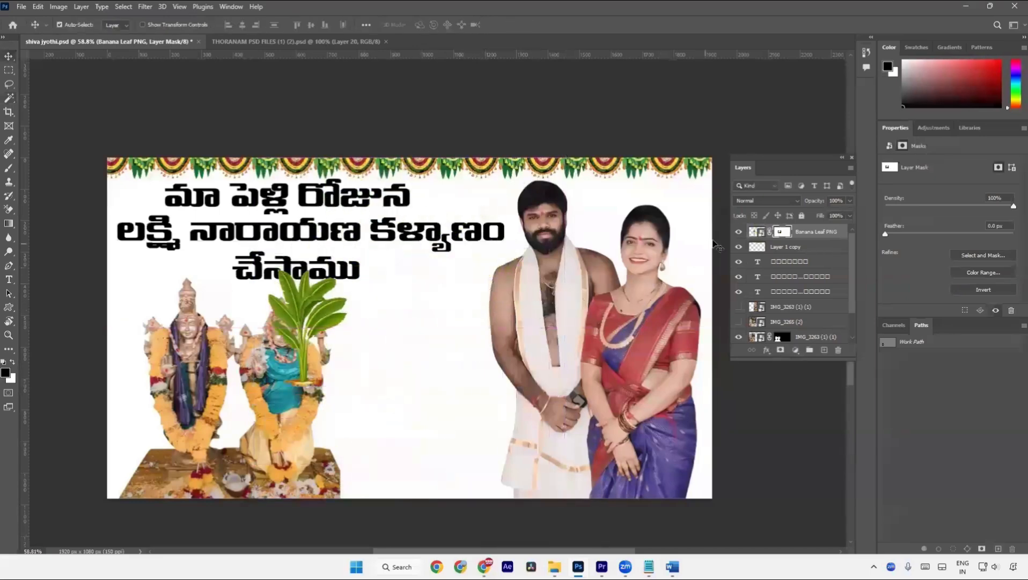
click(739, 231)
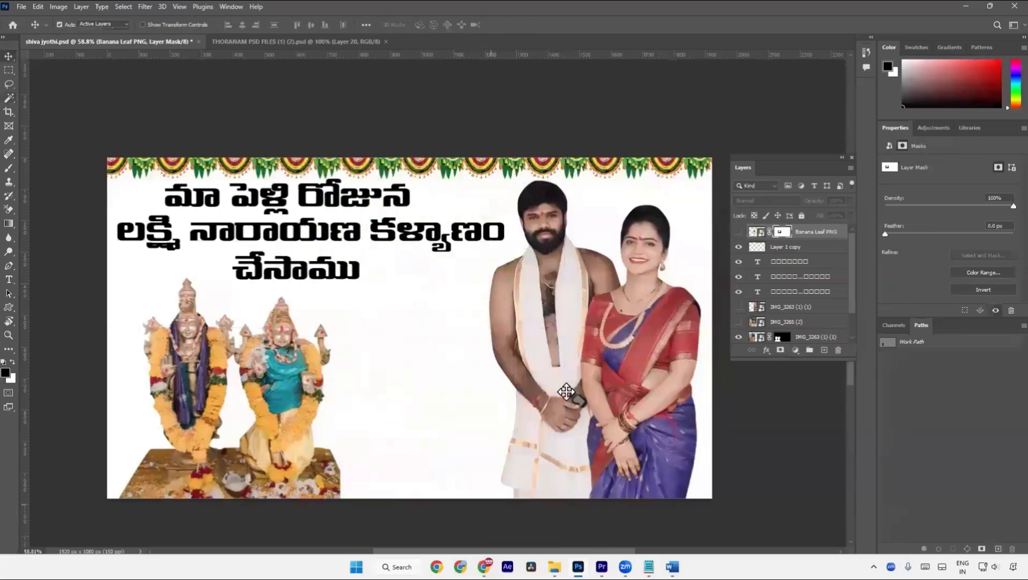
Add a solid colour fill layer directly above the Background, sampling the saree's blue and adjusting it to deep purple #431792
key(a)
scroll(804, 317, down, 2)
click(790, 336)
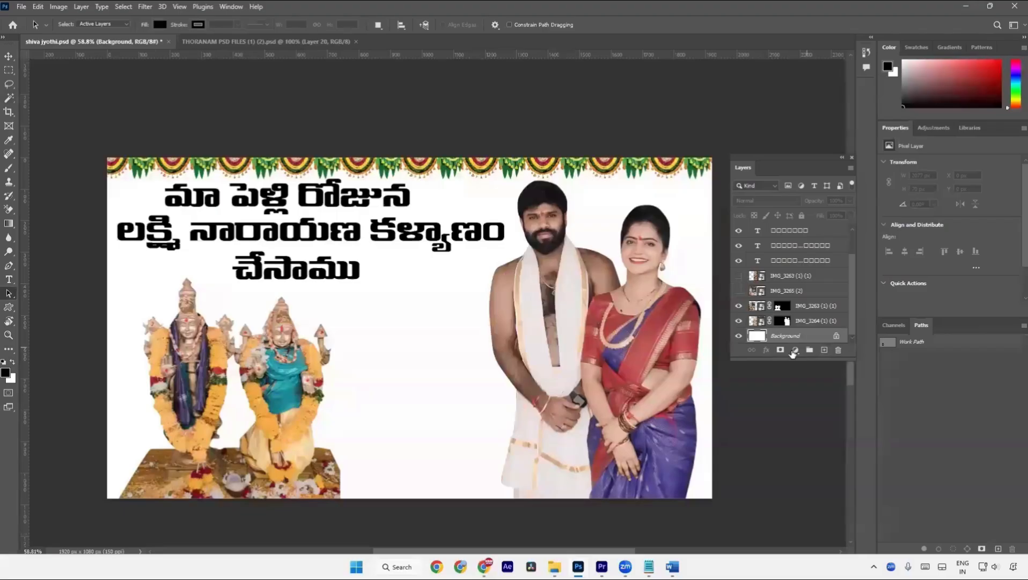
click(793, 353)
click(808, 360)
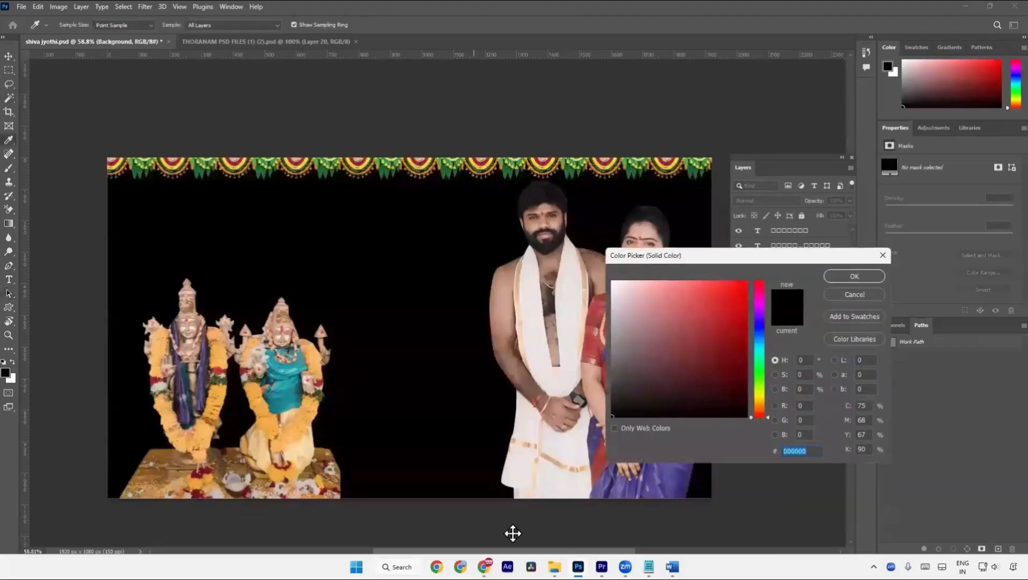
click(672, 473)
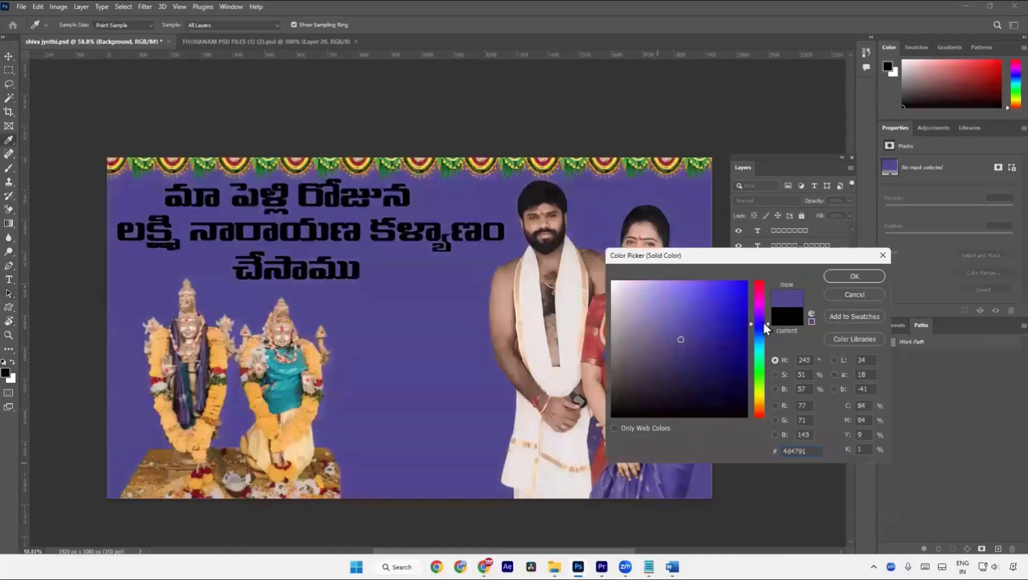
drag(763, 322, 764, 317)
mouse_move(667, 362)
mouse_down()
mouse_move(644, 365)
mouse_move(708, 349)
mouse_move(750, 353)
mouse_move(733, 337)
mouse_move(744, 337)
mouse_move(715, 349)
mouse_move(738, 323)
mouse_move(720, 323)
mouse_move(724, 338)
mouse_up()
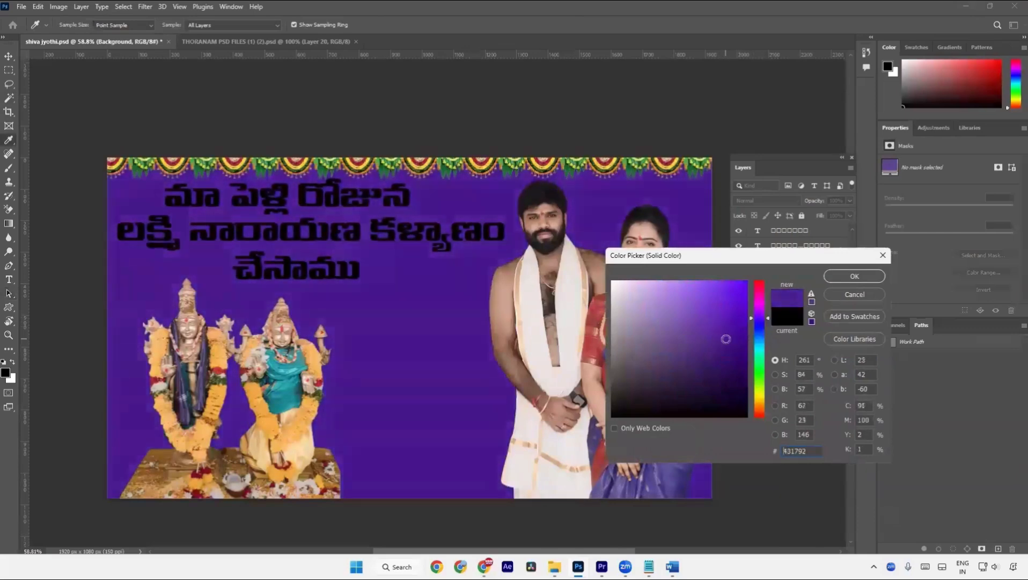
key(Return)
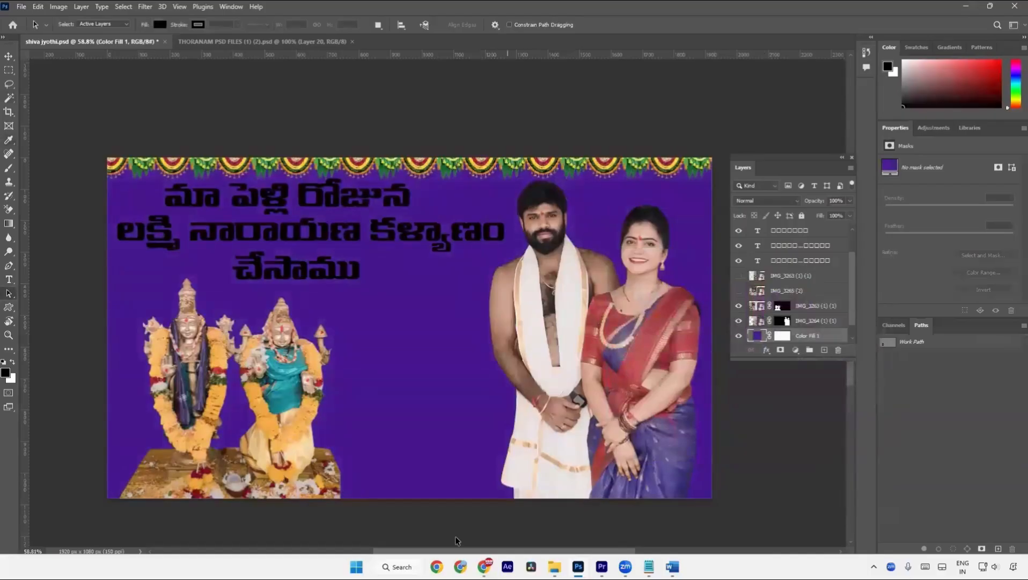
Duplicate the purple fill layer and recolour the copy to a brighter violet, #651aef
key(ctrl+j)
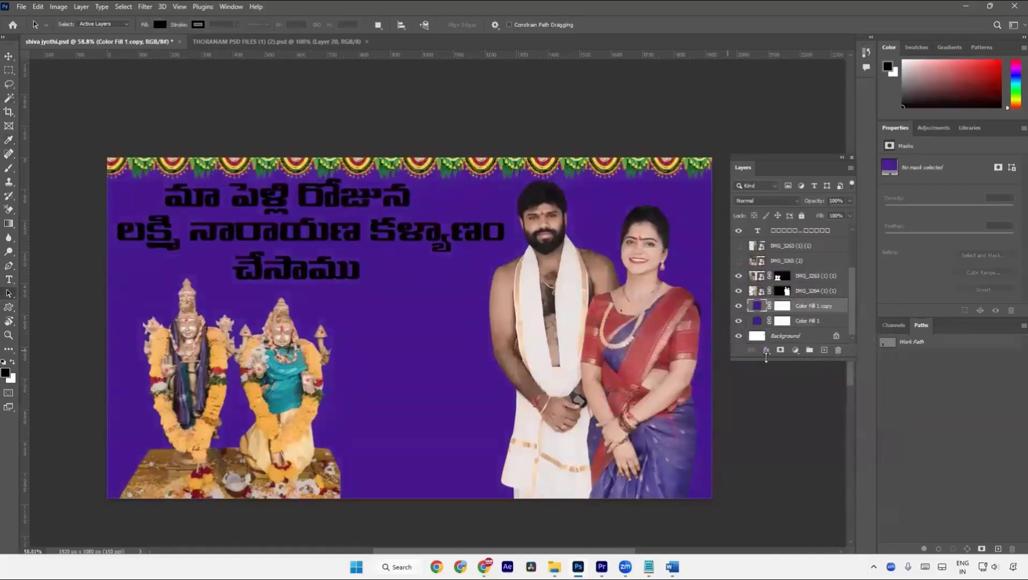
drag(766, 359, 766, 484)
double_click(755, 368)
mouse_move(728, 343)
mouse_down()
mouse_move(763, 254)
mouse_move(736, 330)
mouse_move(732, 287)
mouse_up()
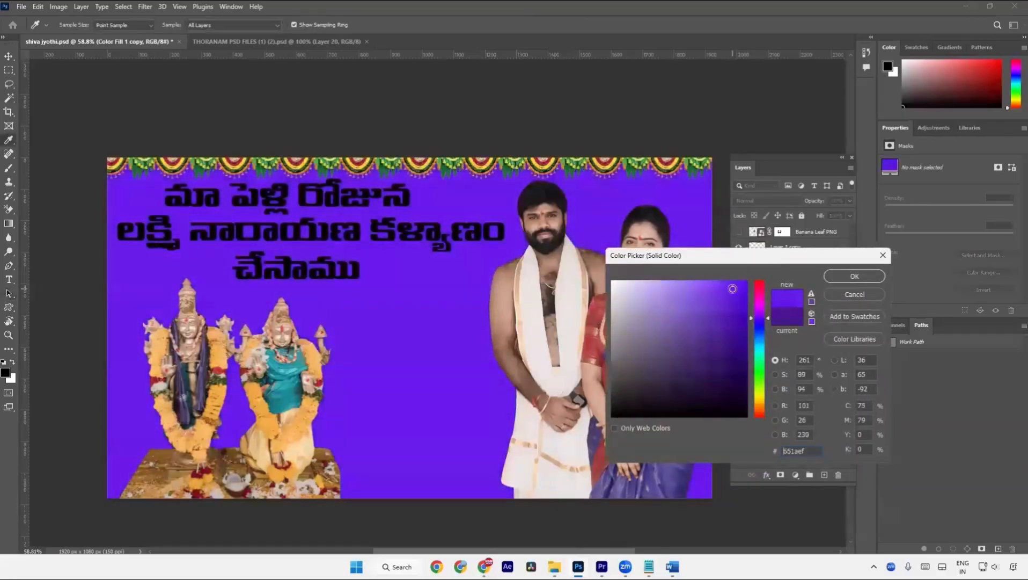
key(Return)
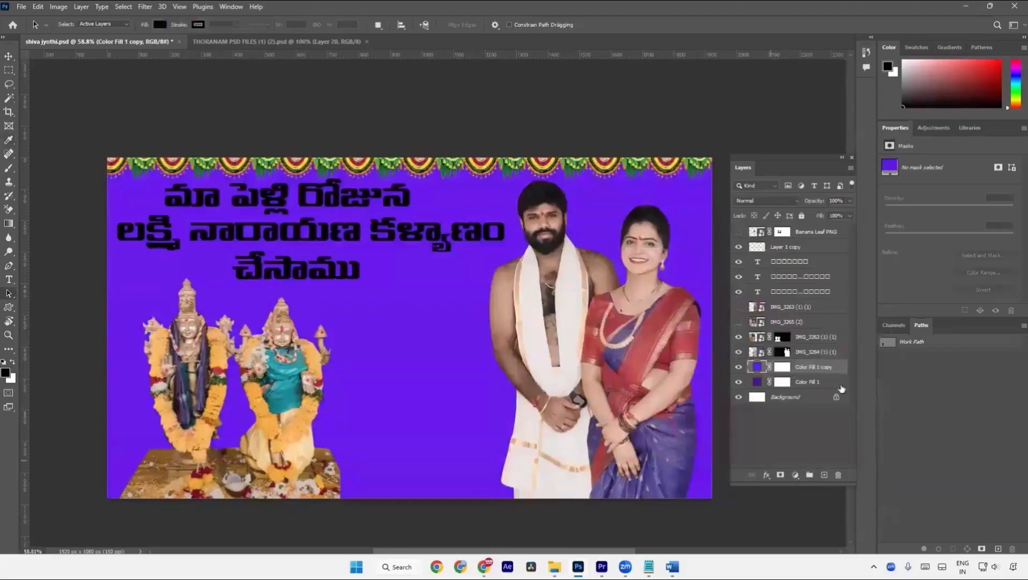
Invert the violet fill's mask and reveal a soft glow behind the couple with a large white brush
click(781, 368)
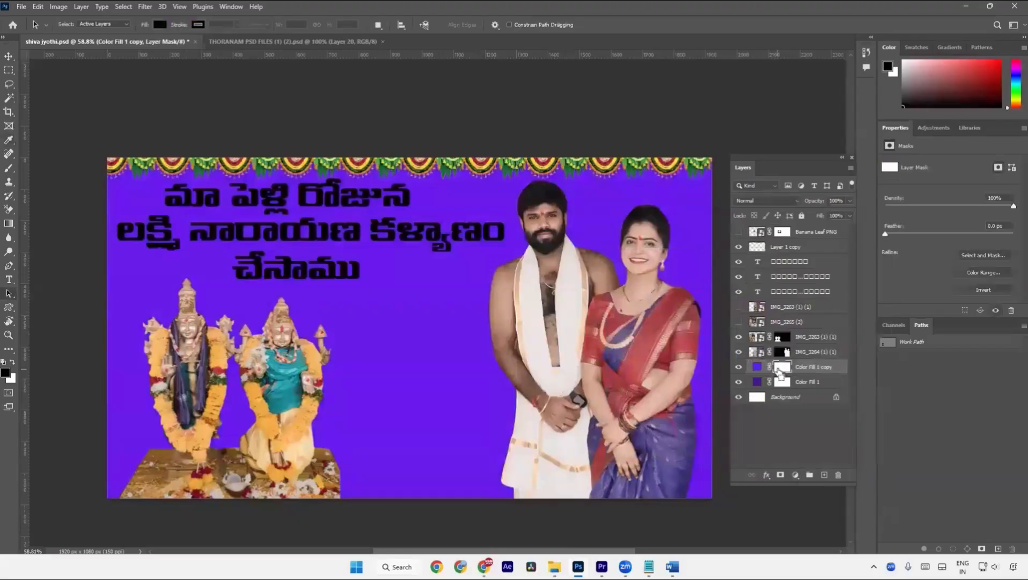
key(ctrl+i)
key(v)
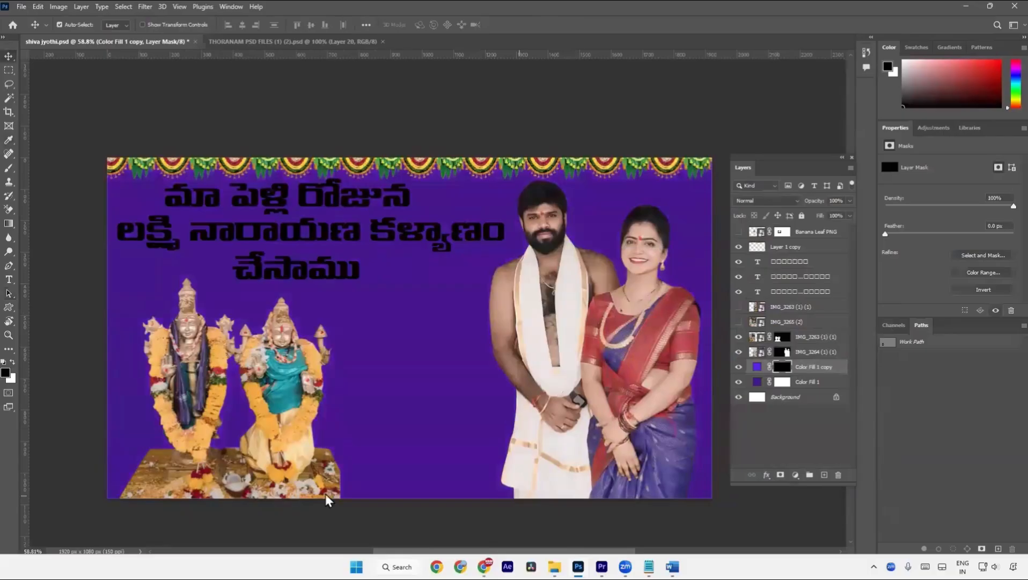
key(b)
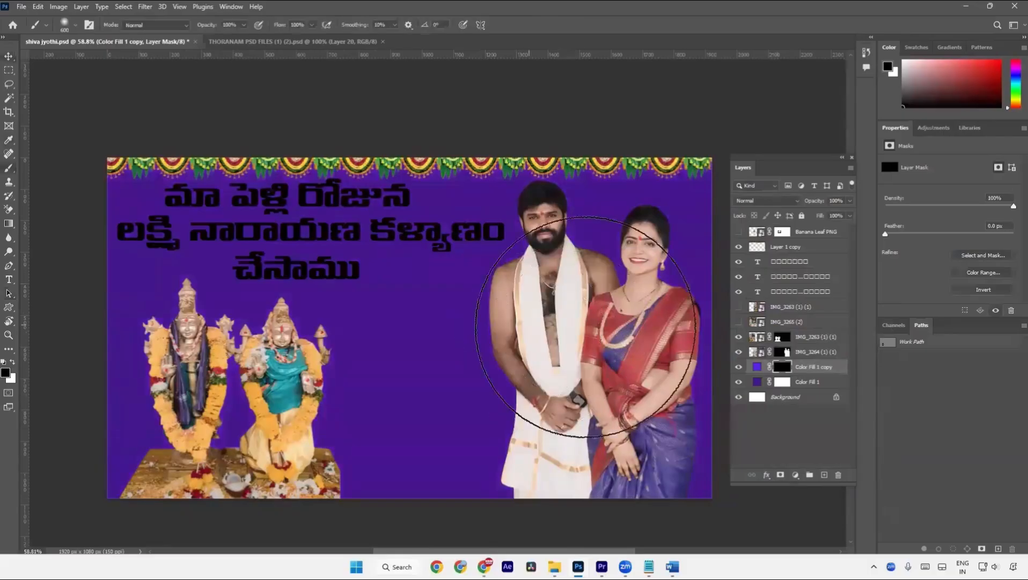
key(x)
click(585, 327)
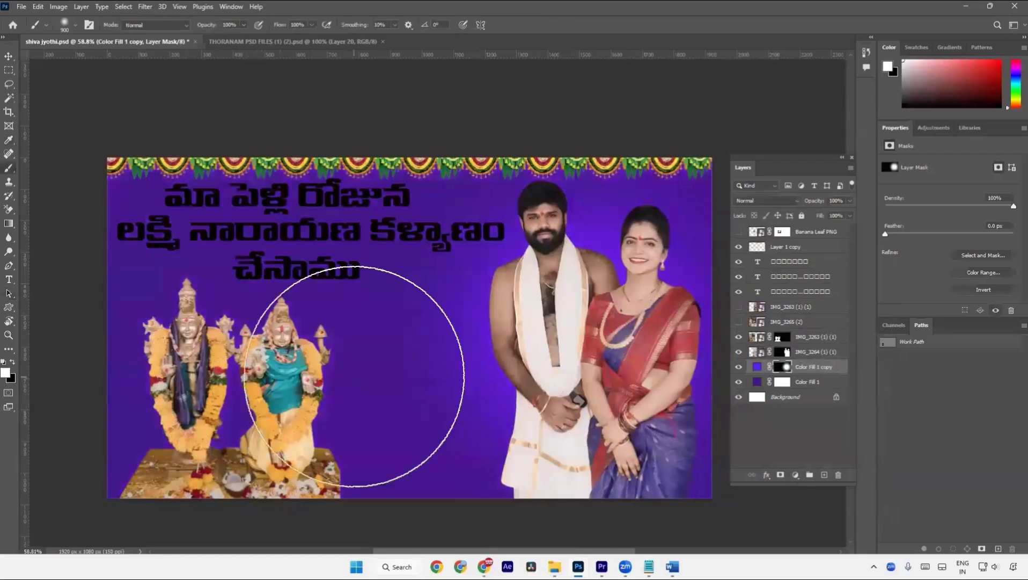
Delete both purple colour fill layers
key(Delete)
key(Delete)
key(Delete)
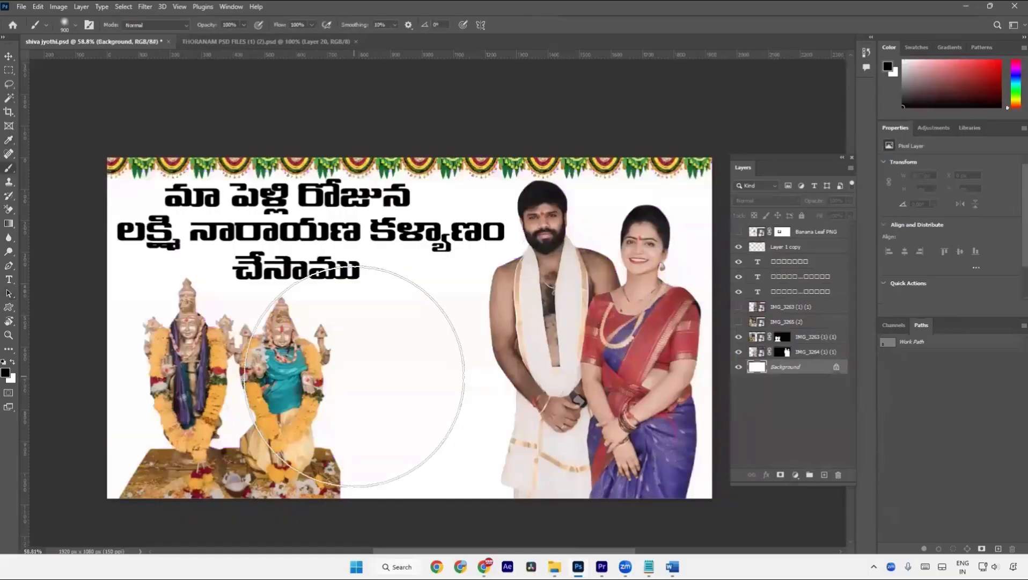
Detach the colour swatches over the canvas and enlarge them to show the groups from RGB down to Pale
click(917, 47)
drag(916, 48, 274, 131)
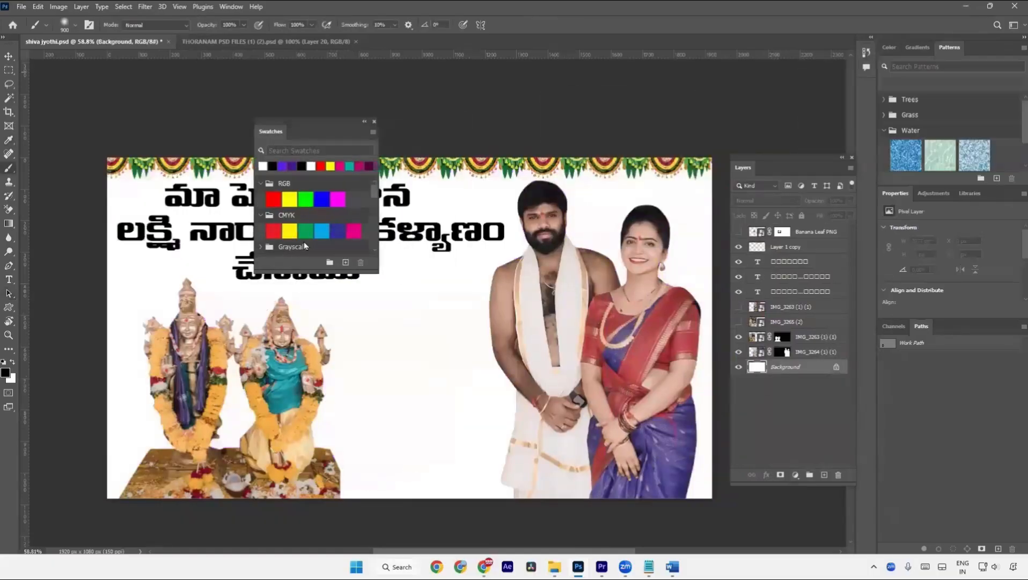
drag(310, 274, 301, 459)
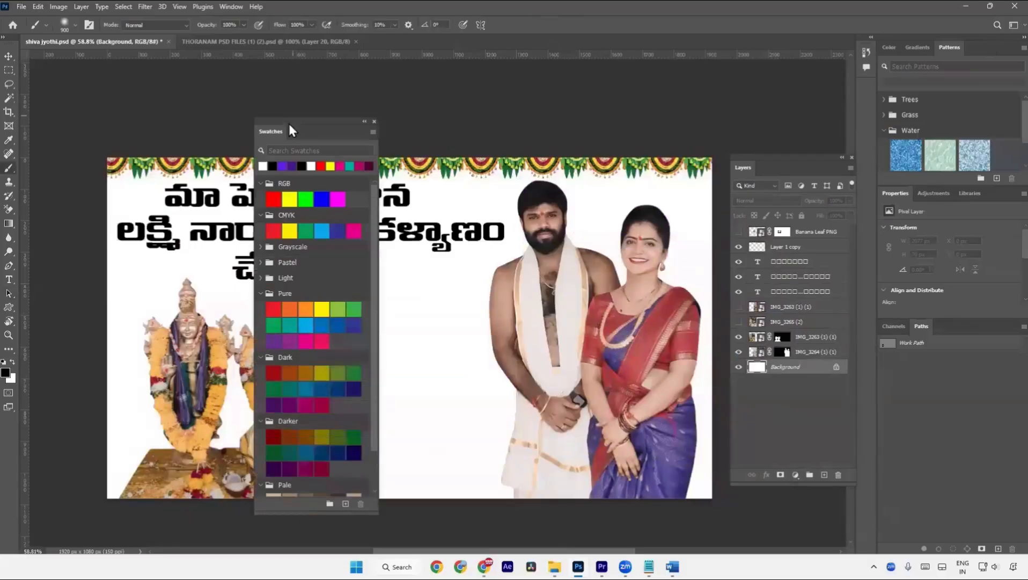
drag(276, 128, 267, 52)
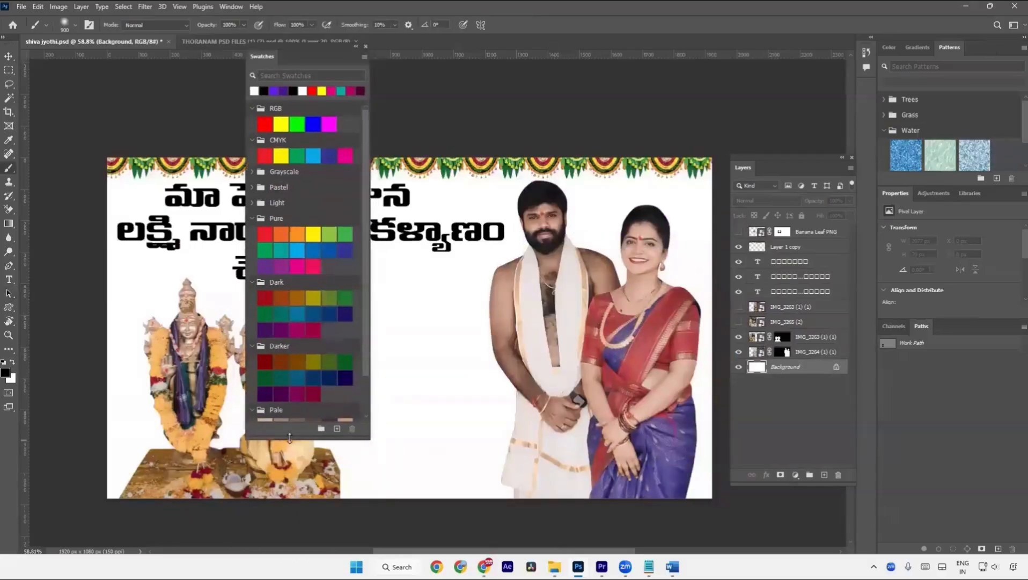
drag(289, 437, 292, 507)
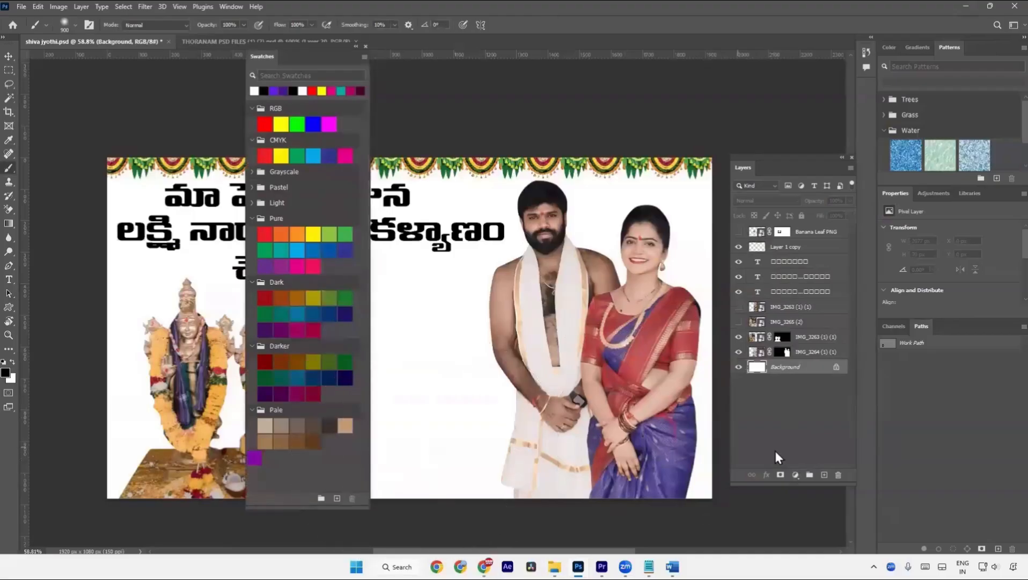
Add a solid colour fill layer above the Background using the dark brown Pale swatch, #603913
click(797, 474)
click(811, 280)
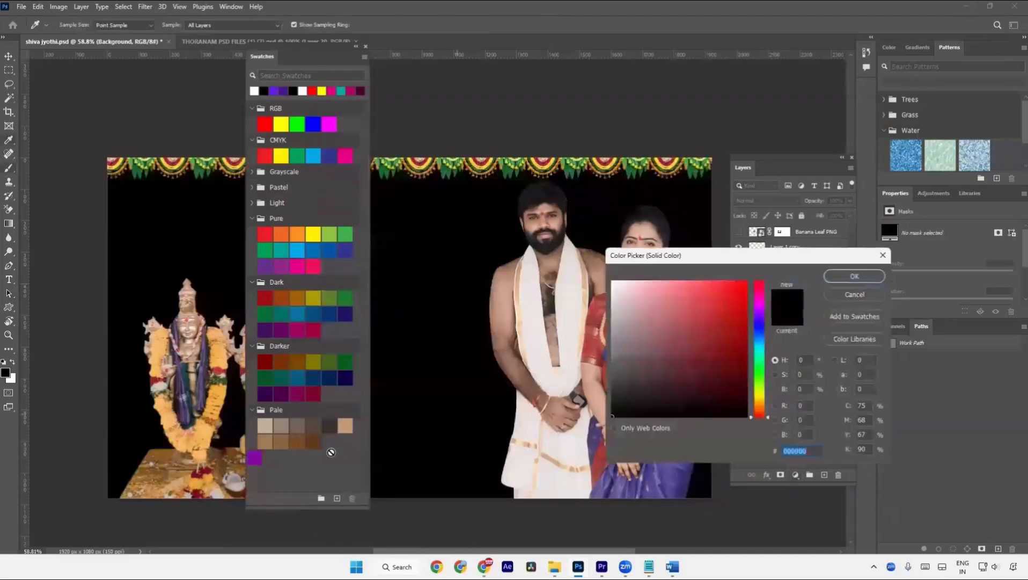
click(316, 441)
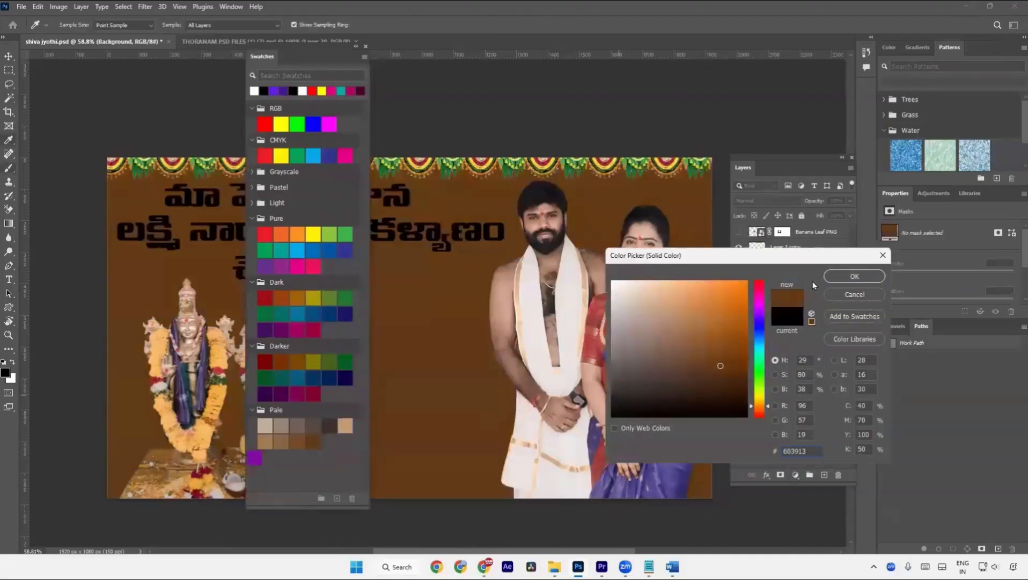
click(844, 274)
Add a second solid colour fill layer above the brown one, brightening the same brown swatch to orange
click(796, 475)
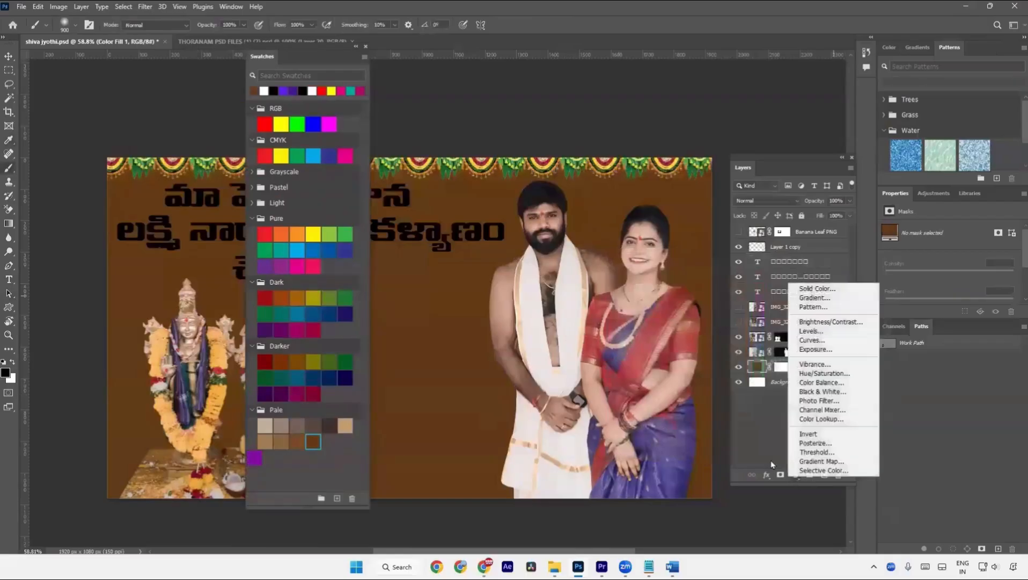
click(817, 288)
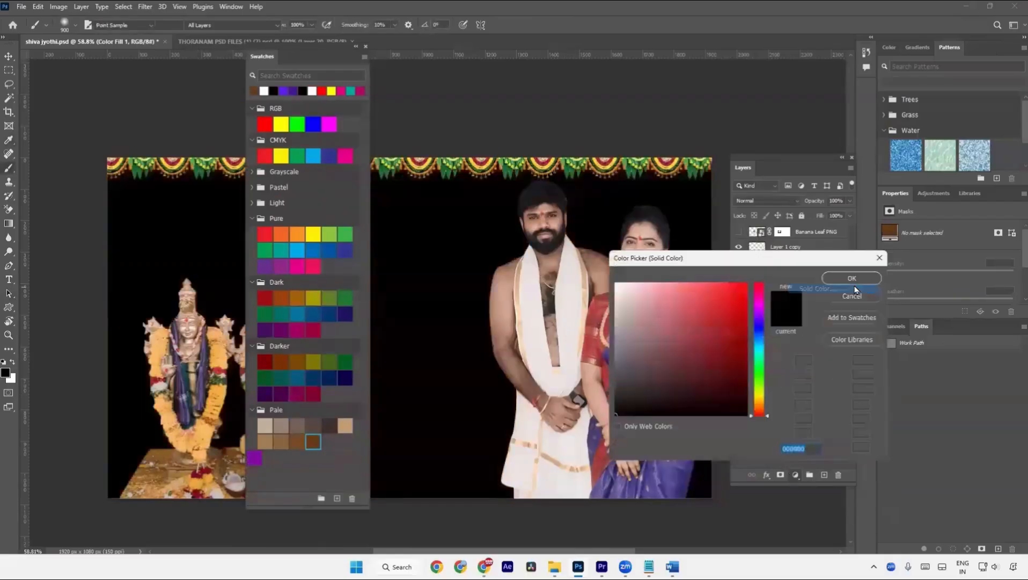
click(318, 441)
drag(721, 328, 728, 303)
key(Return)
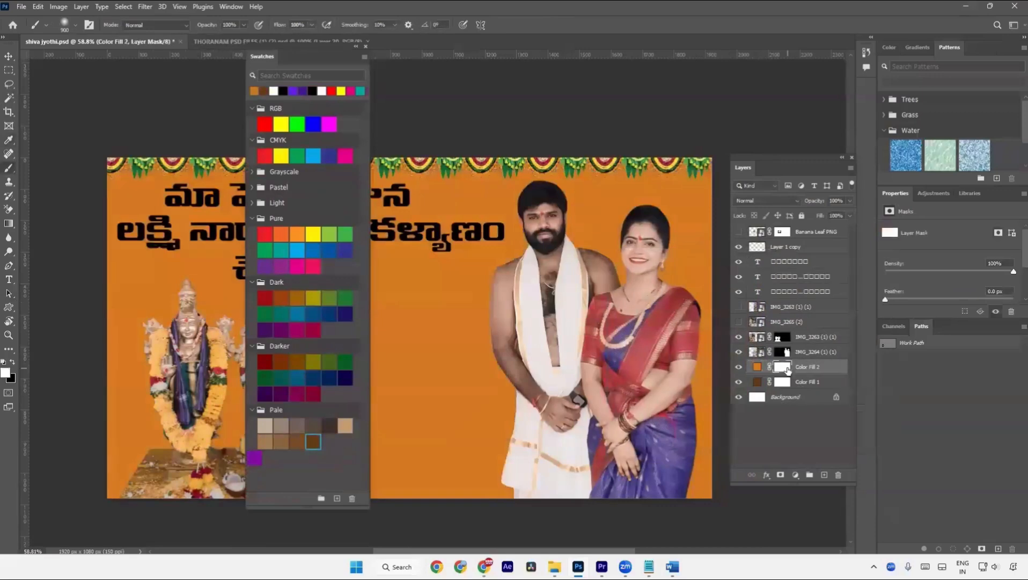
Invert the orange fill's mask and reveal soft glows behind the couple and the deity idols with an 1100 px white brush
key(ctrl+i)
key(v)
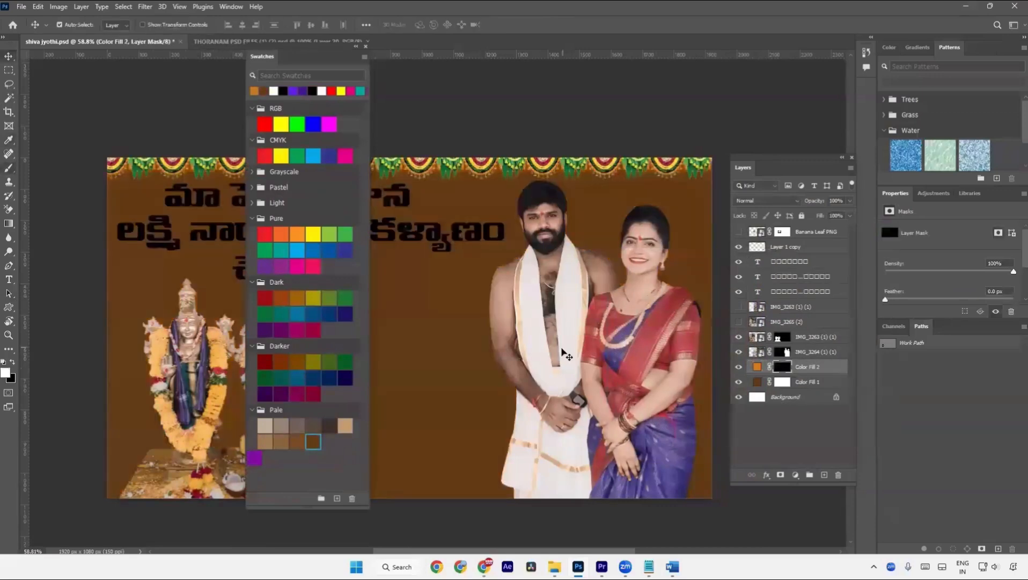
key(b)
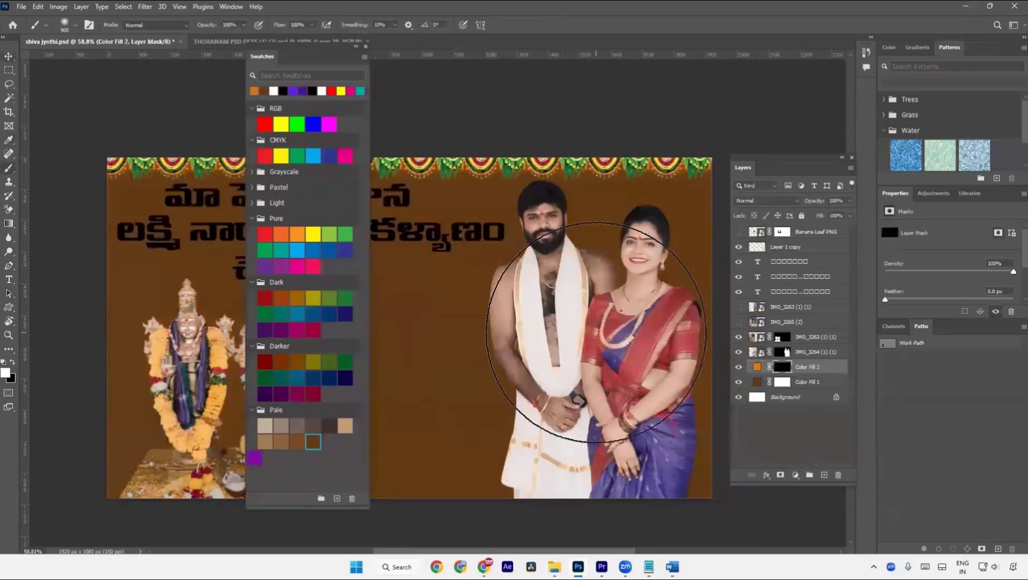
key(bracketright)
key(bracketright)
click(591, 331)
click(502, 343)
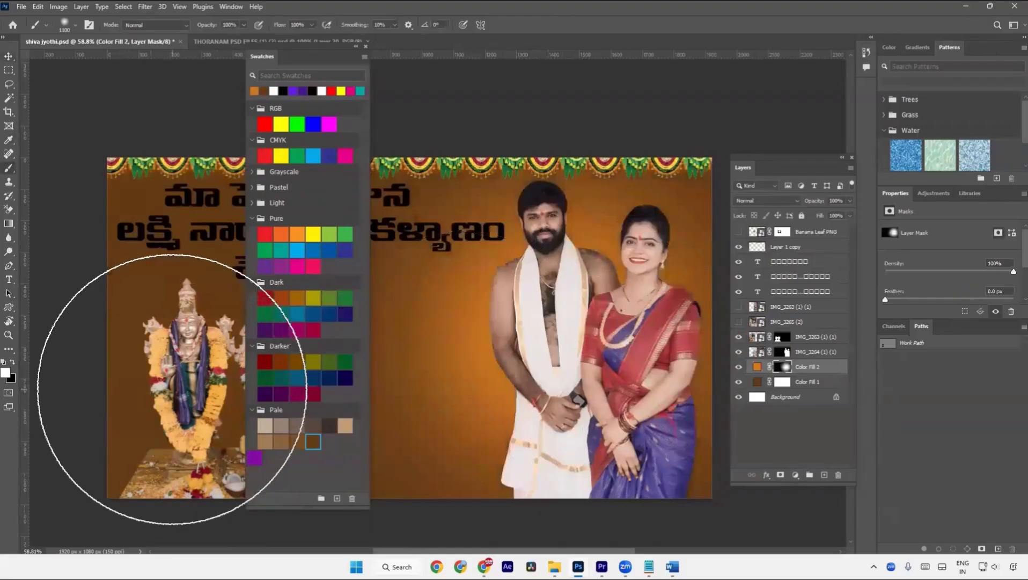
click(172, 389)
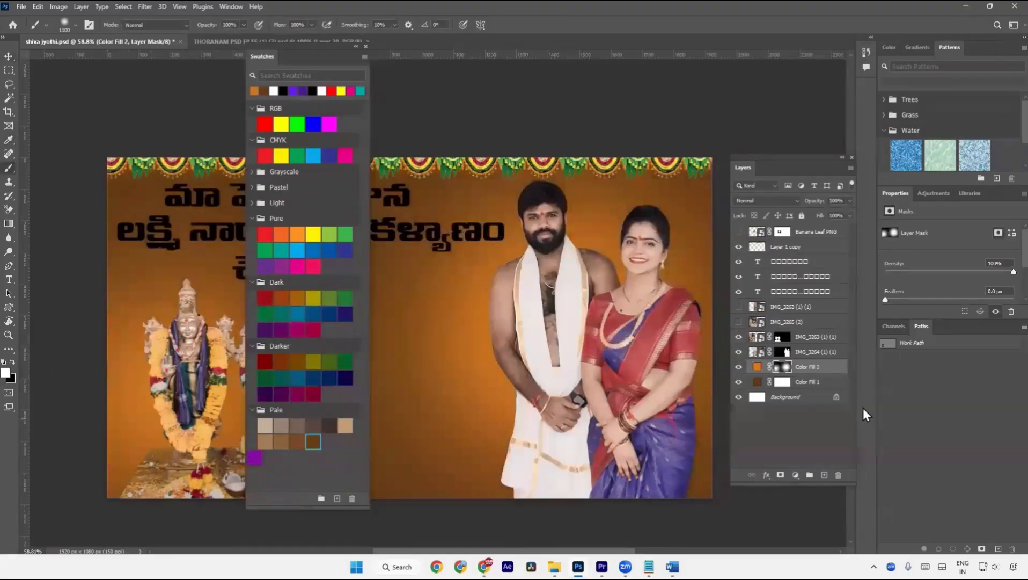
Delete the orange and brown colour fill layers
key(Delete)
key(Delete)
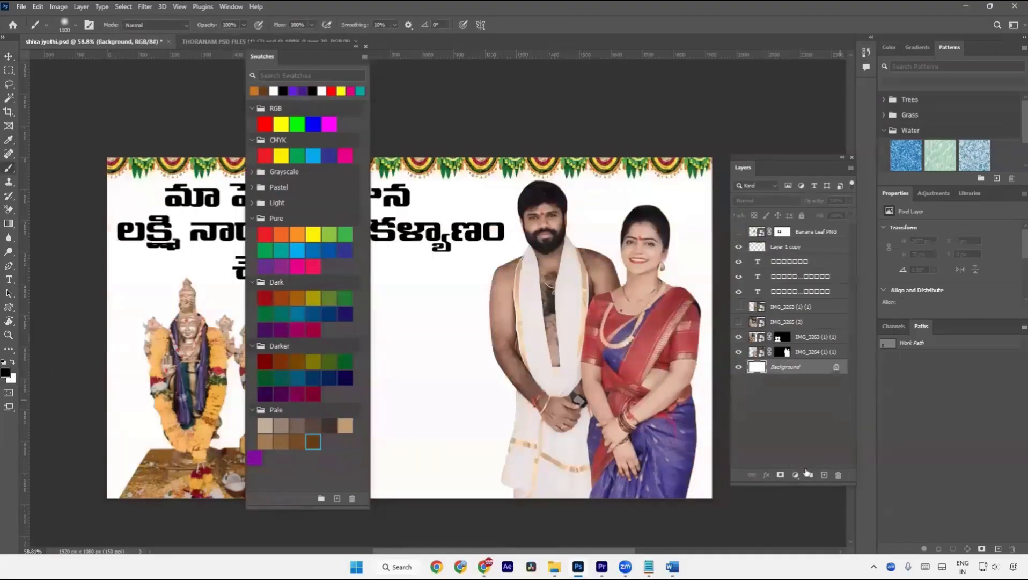
Add a solid colour fill layer above the Background using the Dark group's purple-magenta swatch, #630460
click(795, 474)
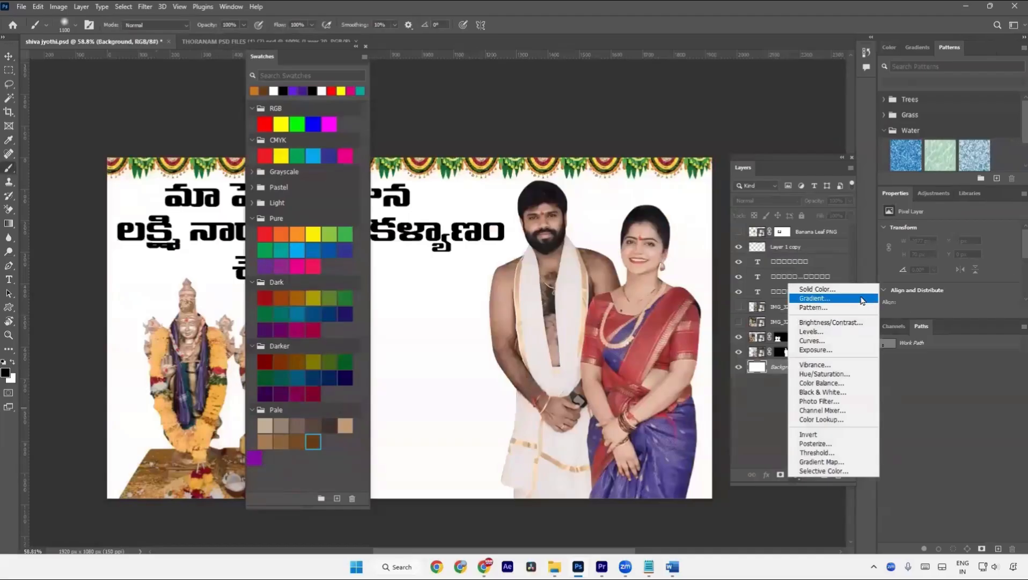
click(827, 289)
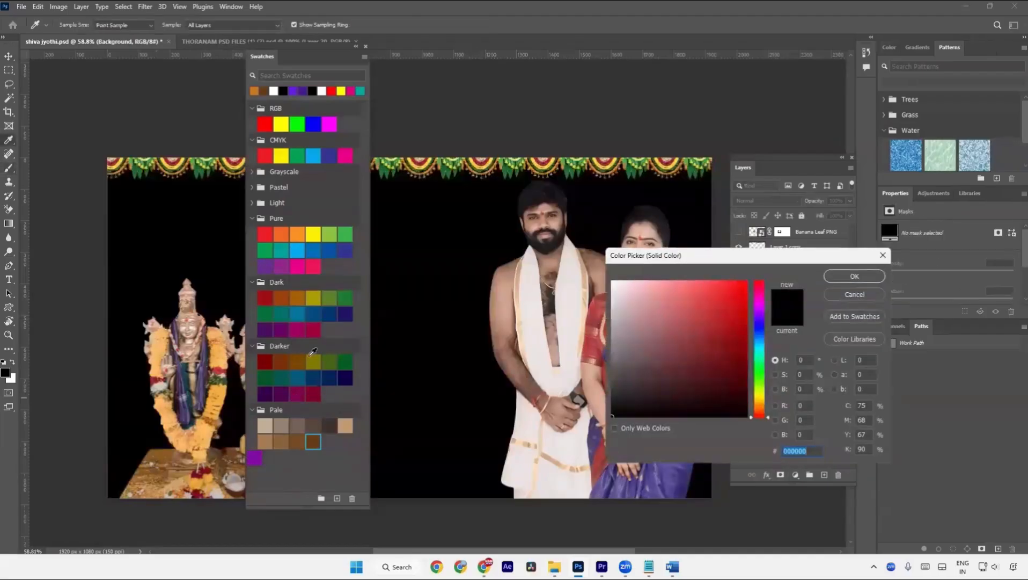
click(283, 394)
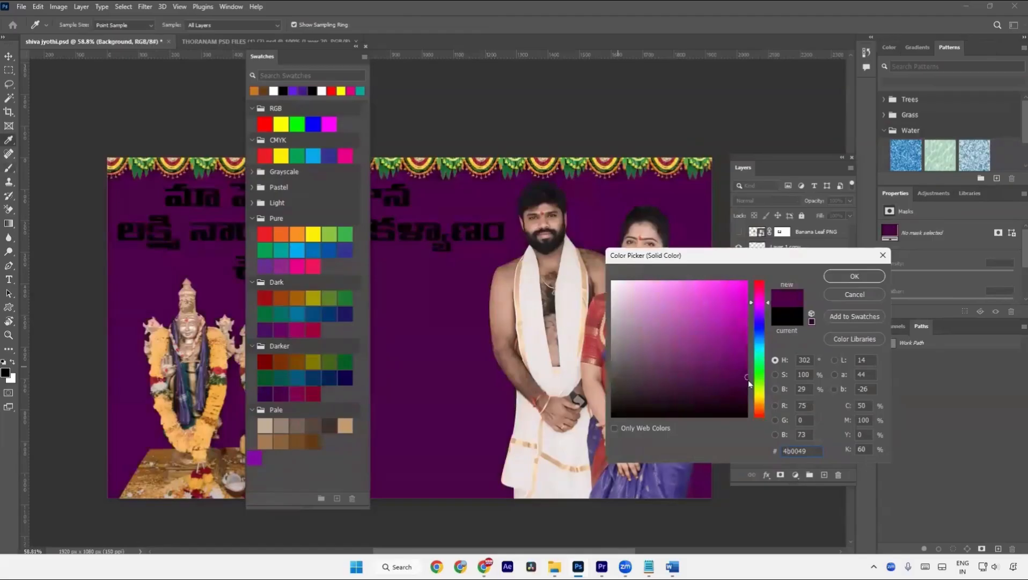
click(286, 330)
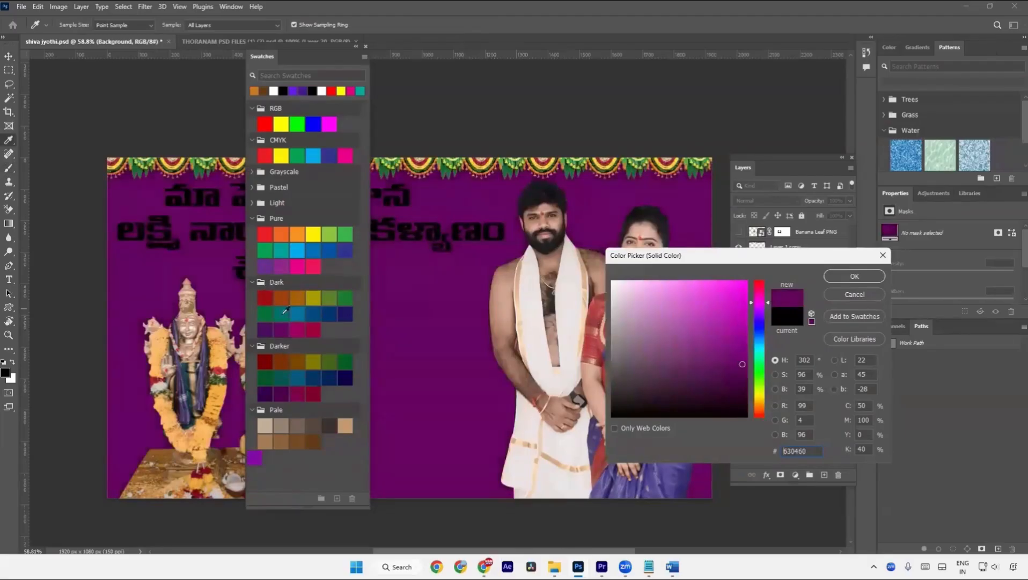
click(868, 280)
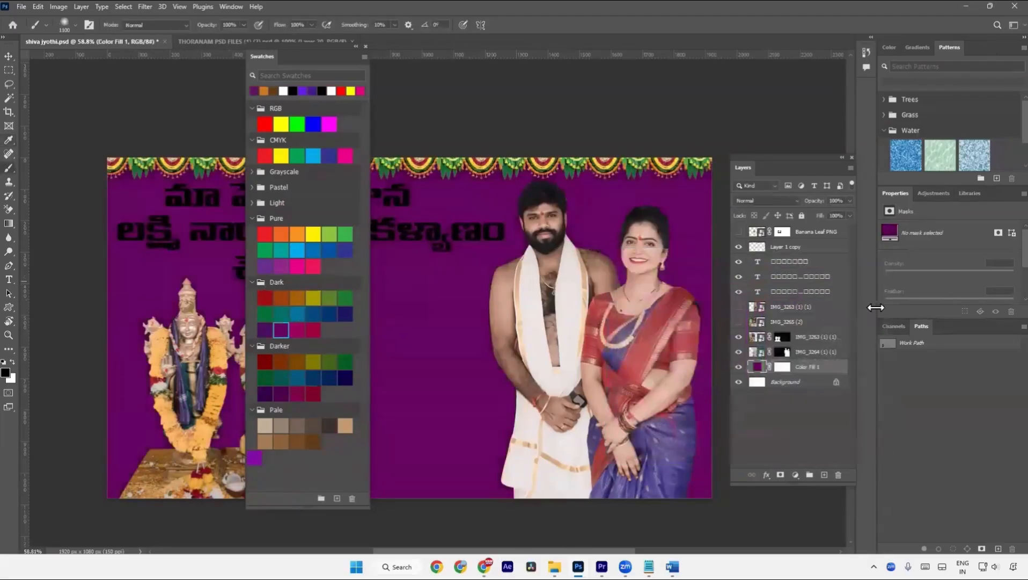
Duplicate the purple colour fill layer and set the copy's colour to bright magenta, #bf09ba
key(ctrl+j)
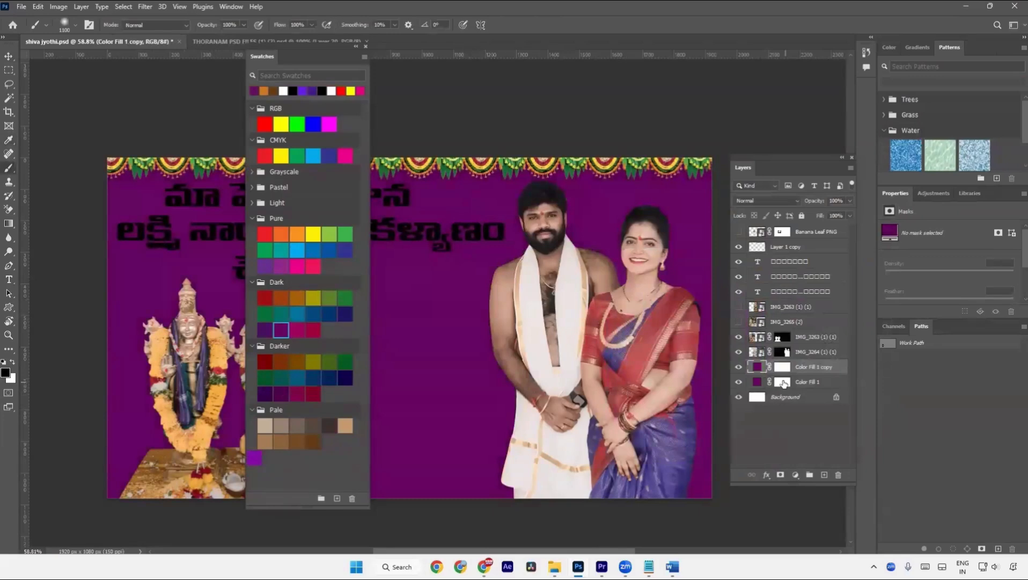
double_click(757, 368)
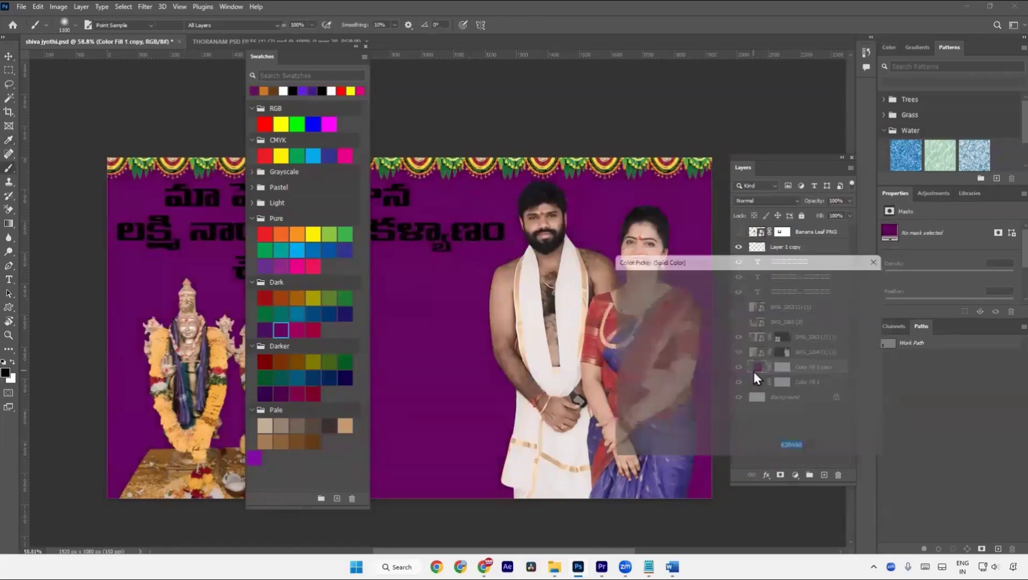
drag(754, 347, 743, 314)
click(280, 334)
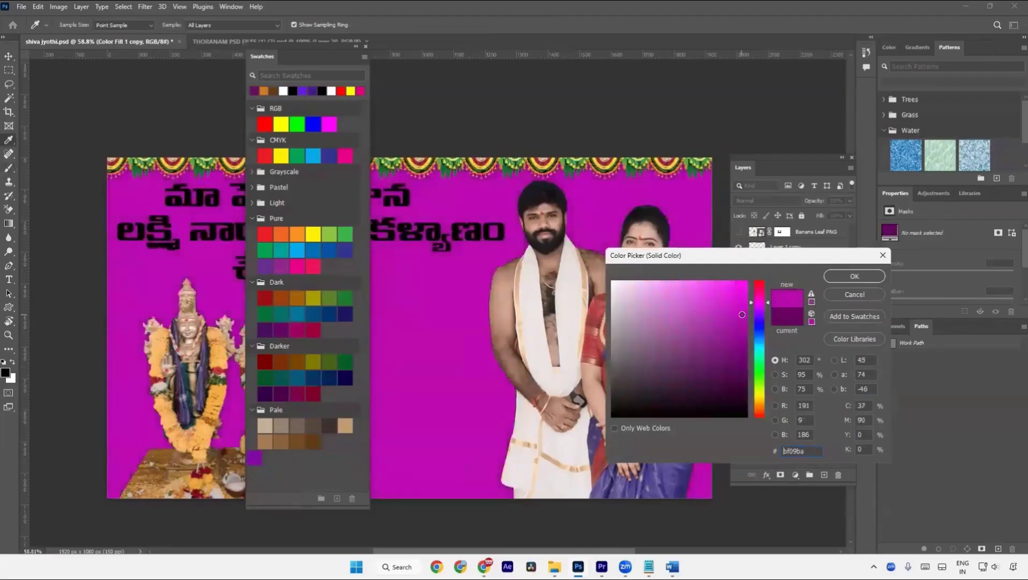
click(855, 275)
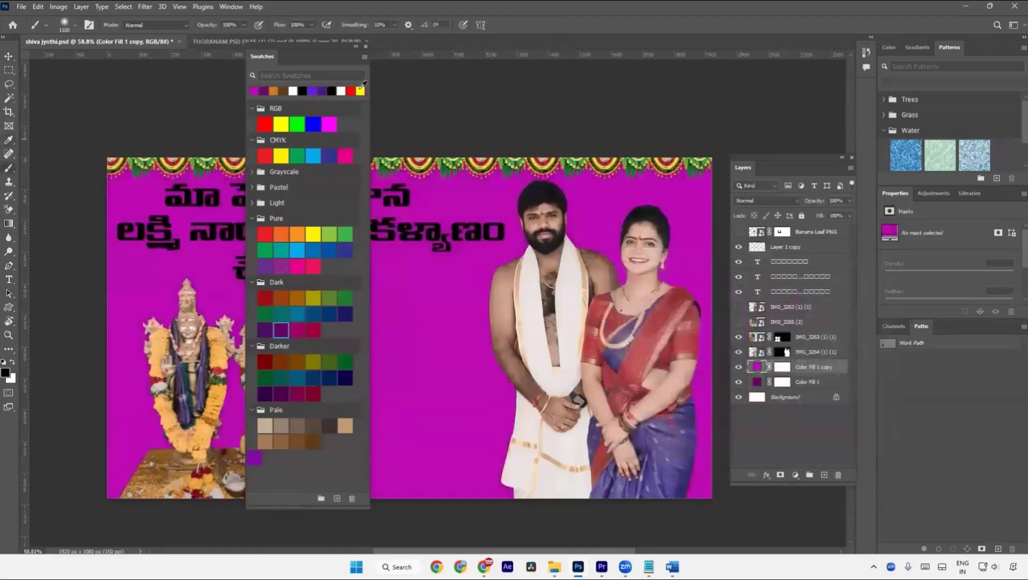
click(365, 46)
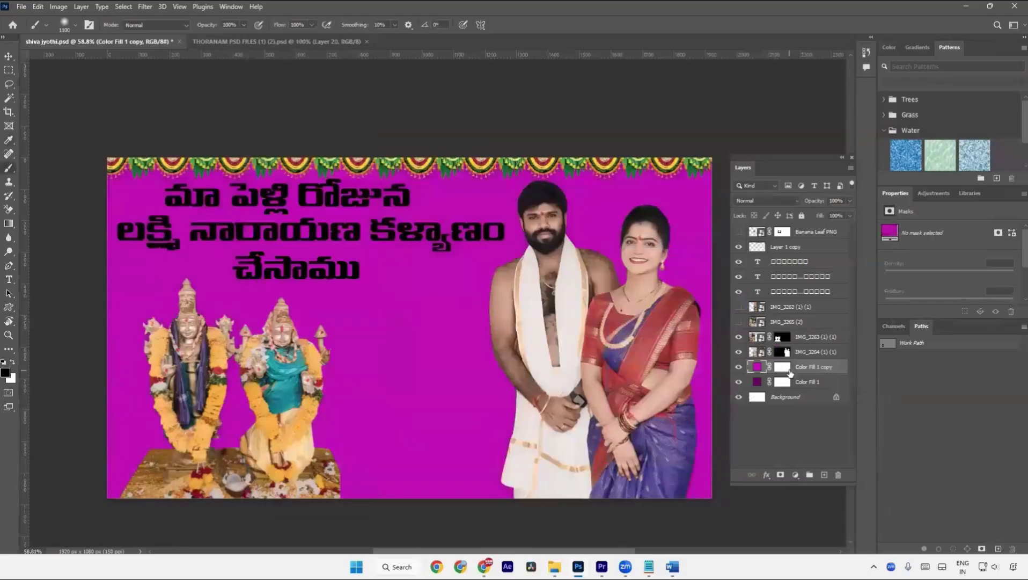
Invert the magenta fill's mask and reveal soft glows behind the couple and the deity idols with a 1000 px white brush
click(787, 370)
key(ctrl+i)
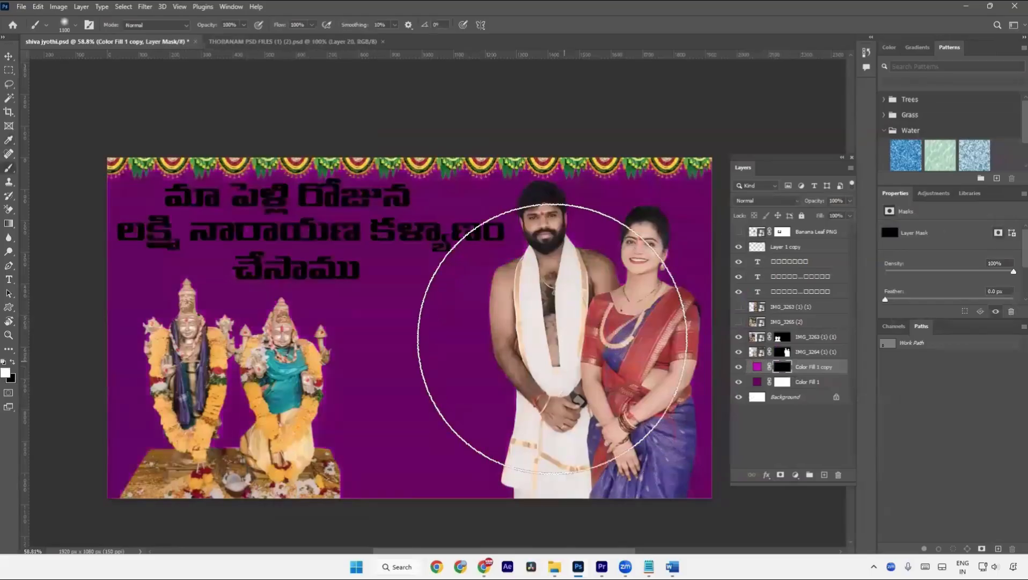
key(bracketleft)
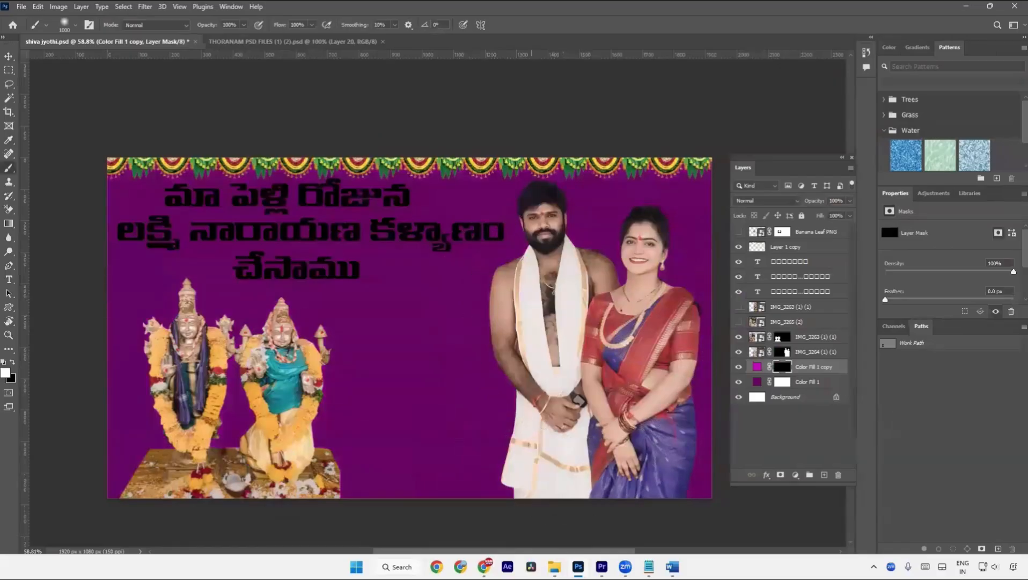
click(585, 325)
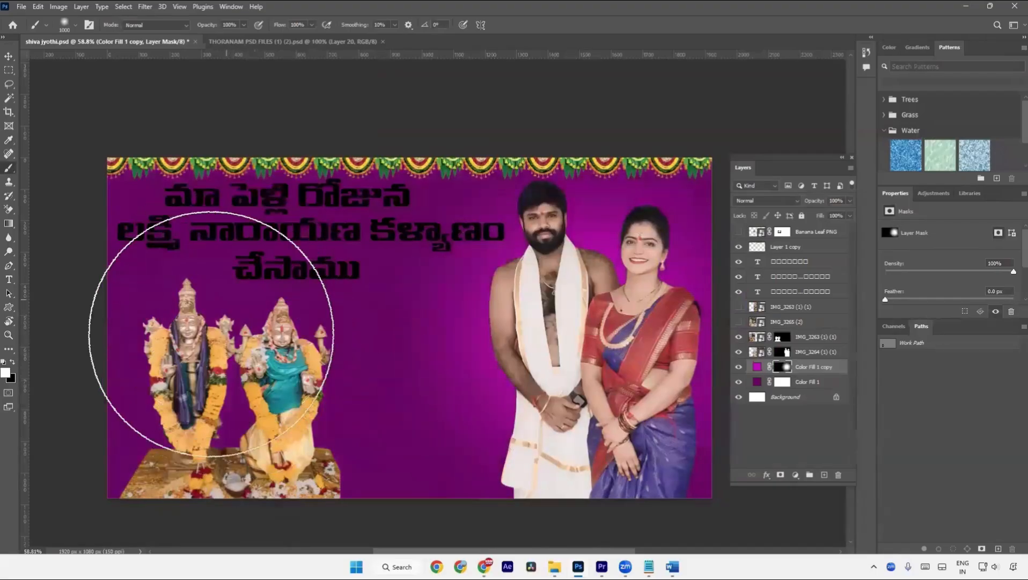
click(241, 379)
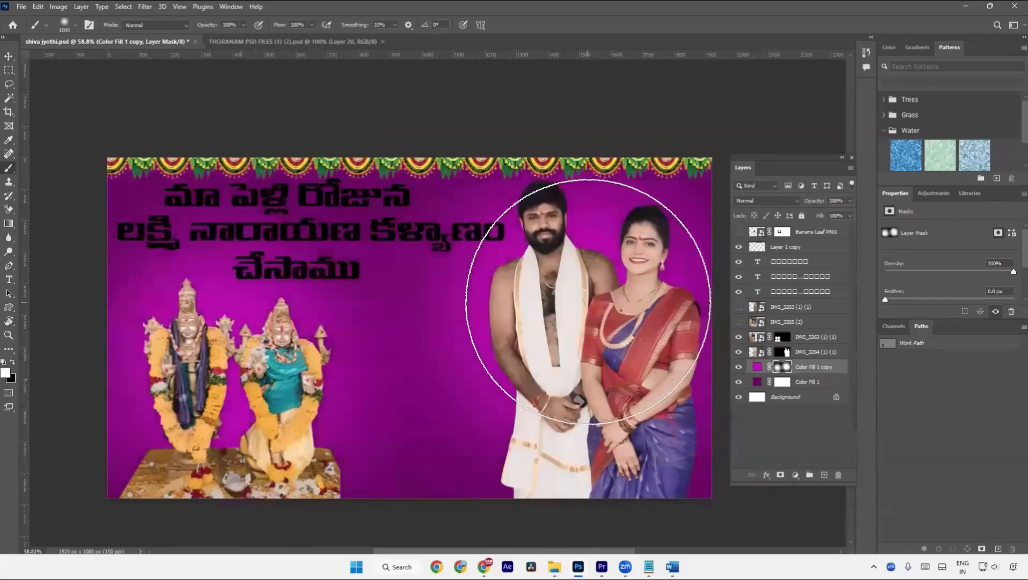
Add a new layer above the magenta fill and dab one soft 400 px white glow between the idols and the couple
key(v)
click(758, 367)
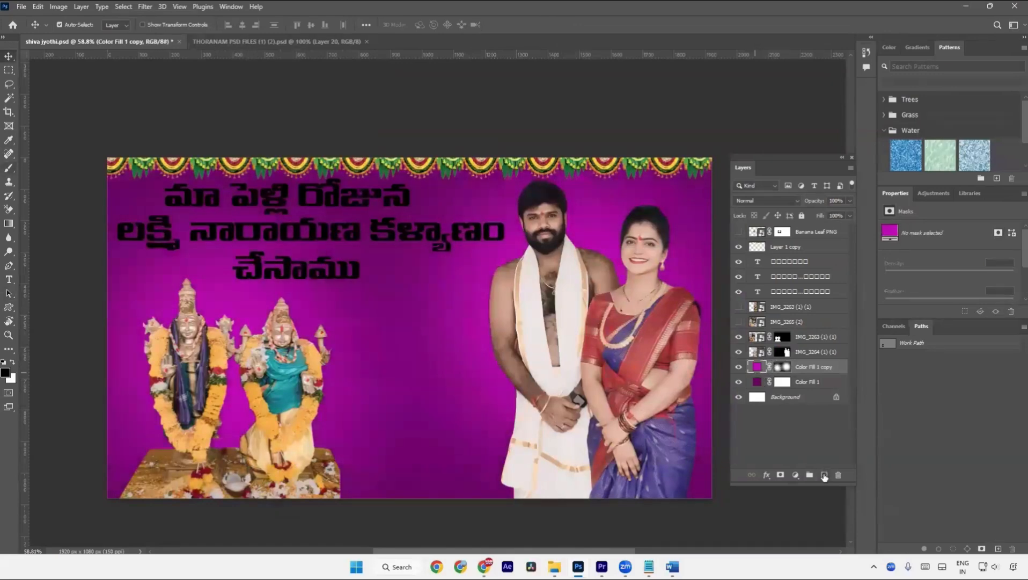
click(824, 475)
key(b)
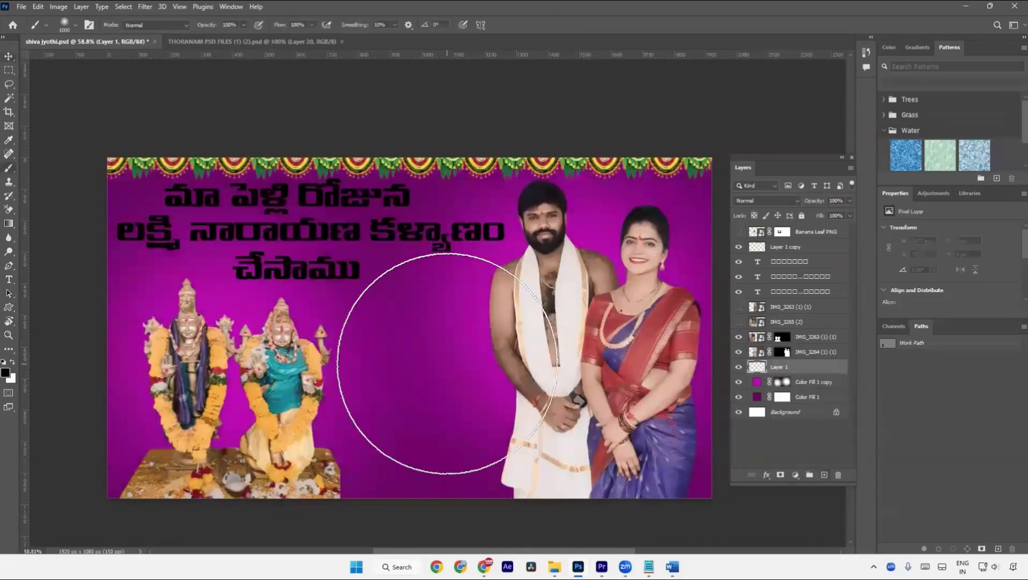
key(bracketleft)
key(bracketleft)
key(bracketleft)
key(bracketleft)
key(bracketleft)
key(bracketleft)
key(x)
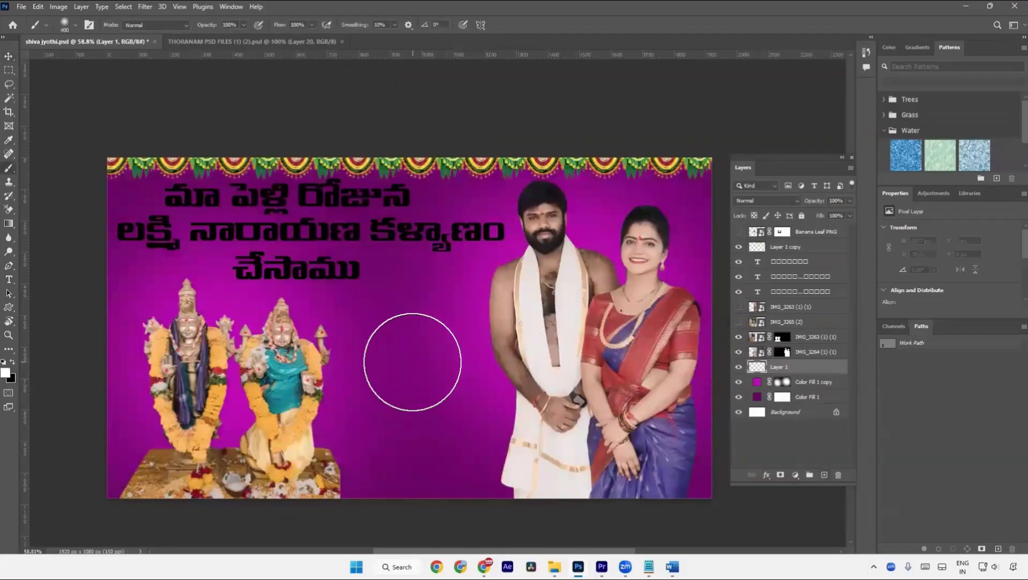
click(412, 361)
Enlarge the white glow to about 966 px wide and place it behind the couple
key(ctrl+t)
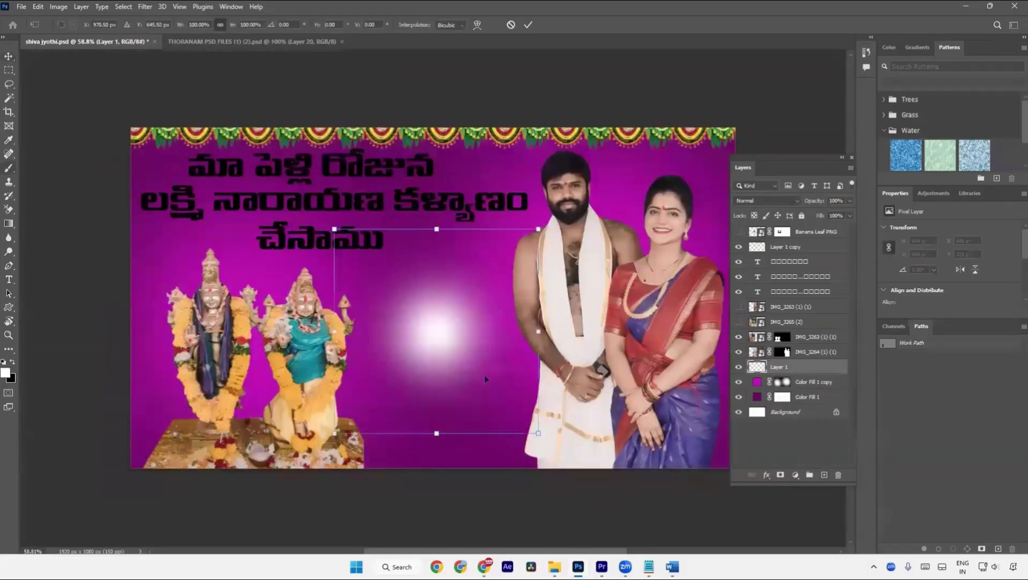
drag(539, 332, 613, 332)
drag(510, 355, 646, 278)
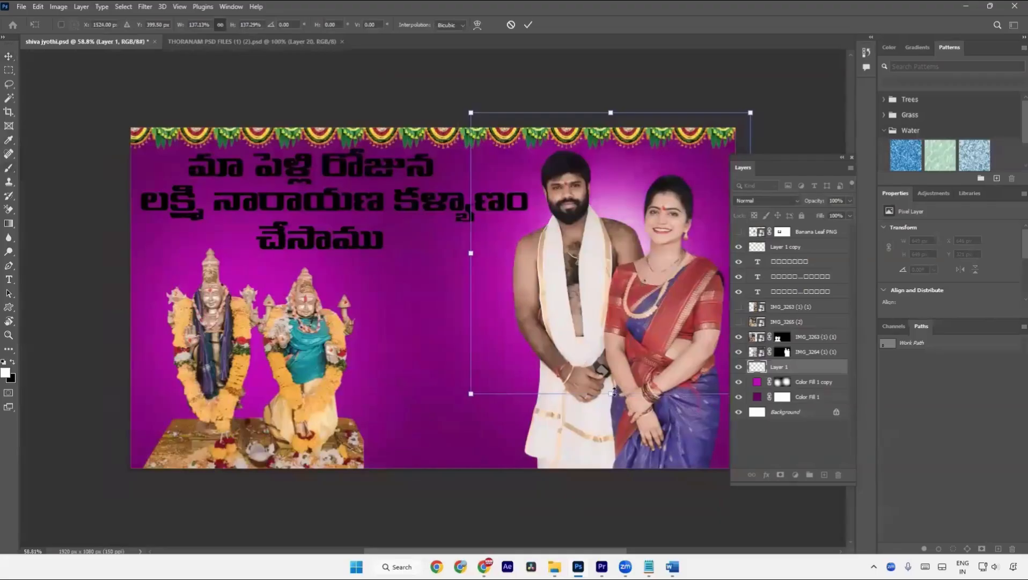
drag(613, 392, 621, 405)
drag(590, 352, 514, 354)
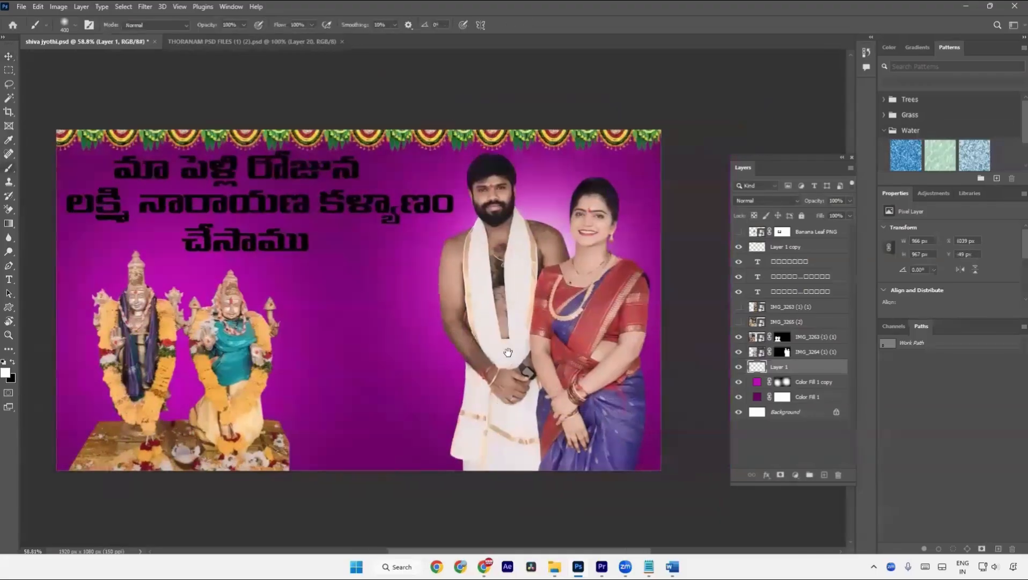
key(ctrl+t)
drag(555, 326, 556, 330)
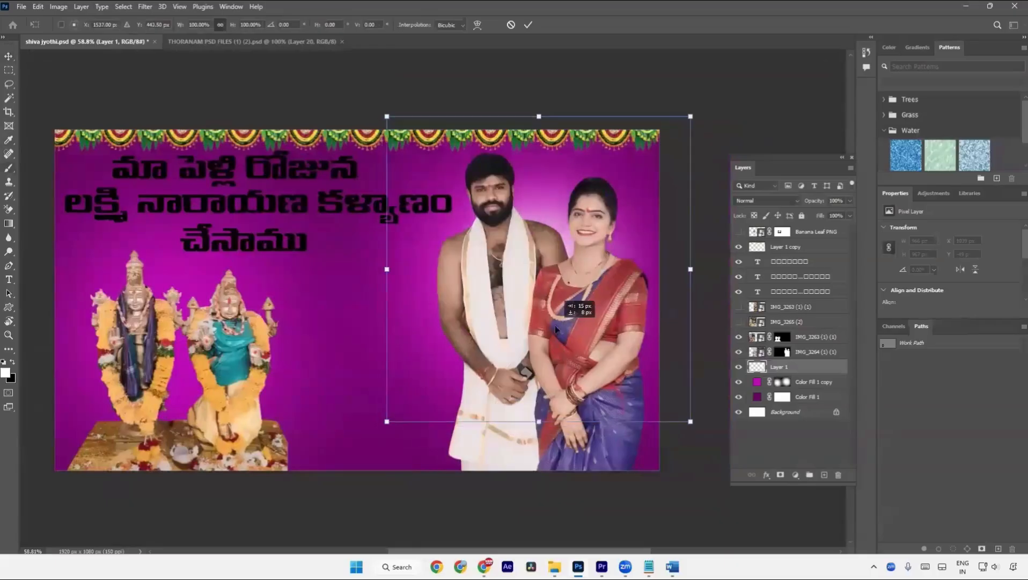
key(Return)
key(b)
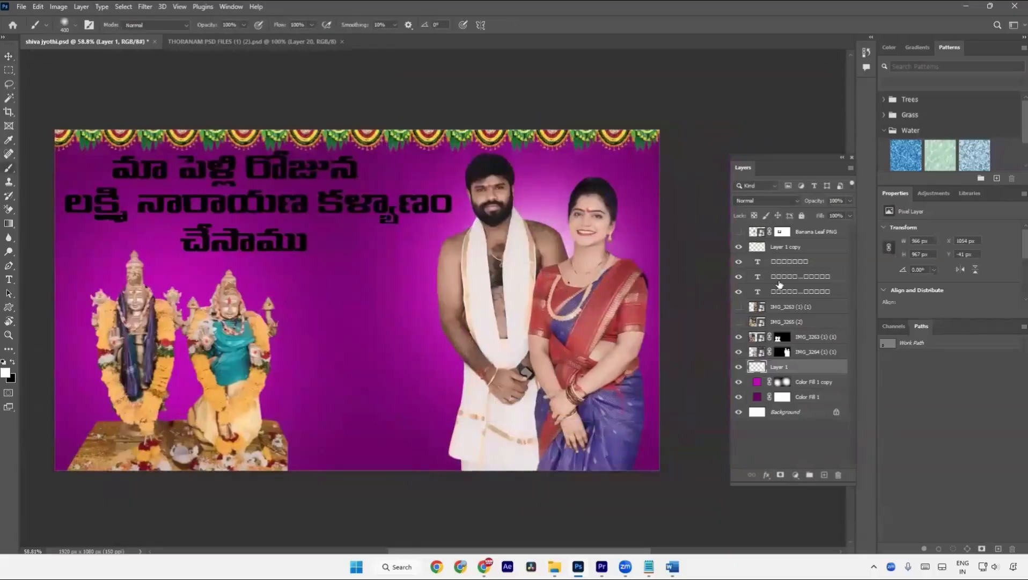
Set the white glow layer's blend mode to Overlay and resize it to about 917 px wide behind the couple
click(774, 202)
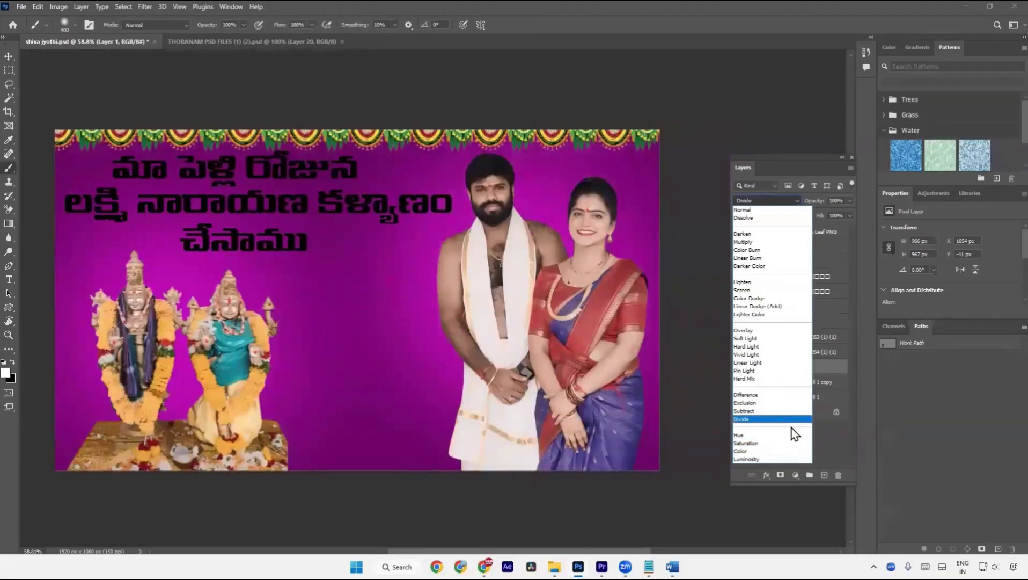
click(784, 331)
key(ctrl+t)
drag(387, 267, 179, 268)
drag(496, 288, 575, 286)
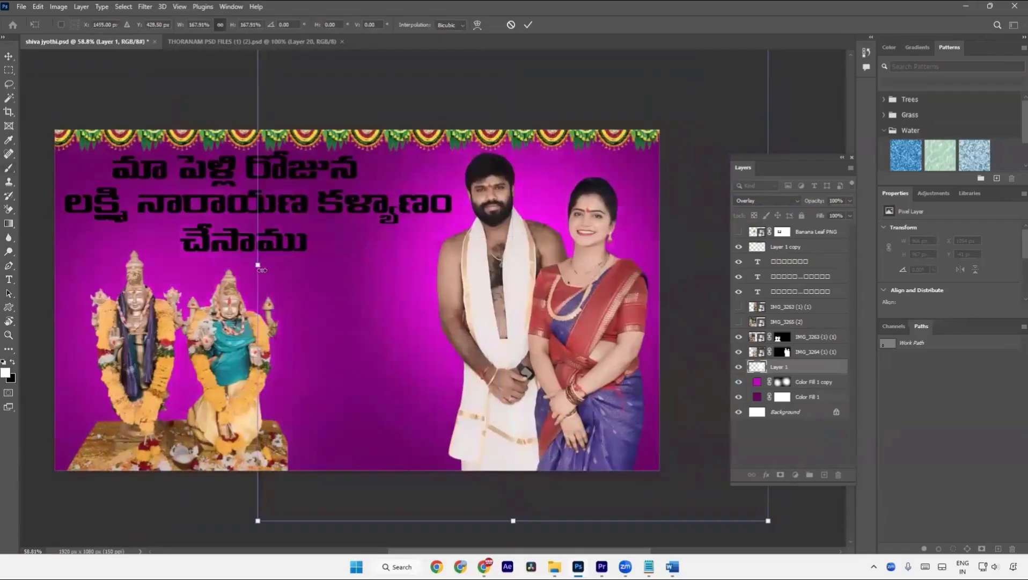
drag(260, 268, 478, 236)
drag(651, 252, 585, 251)
key(Return)
Recolour all three lines of the Telugu title from black to white
key(t)
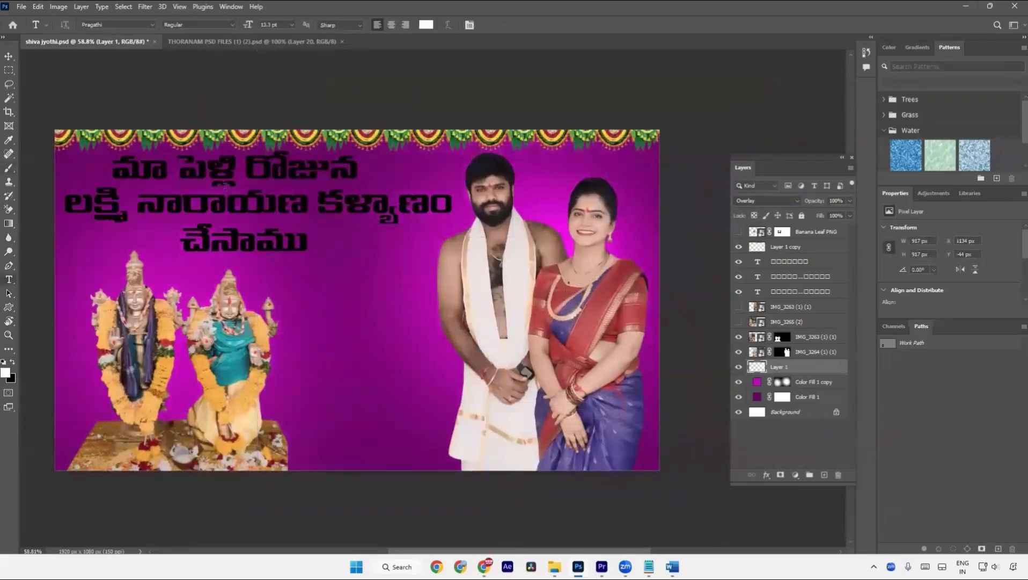
click(240, 171)
key(Escape)
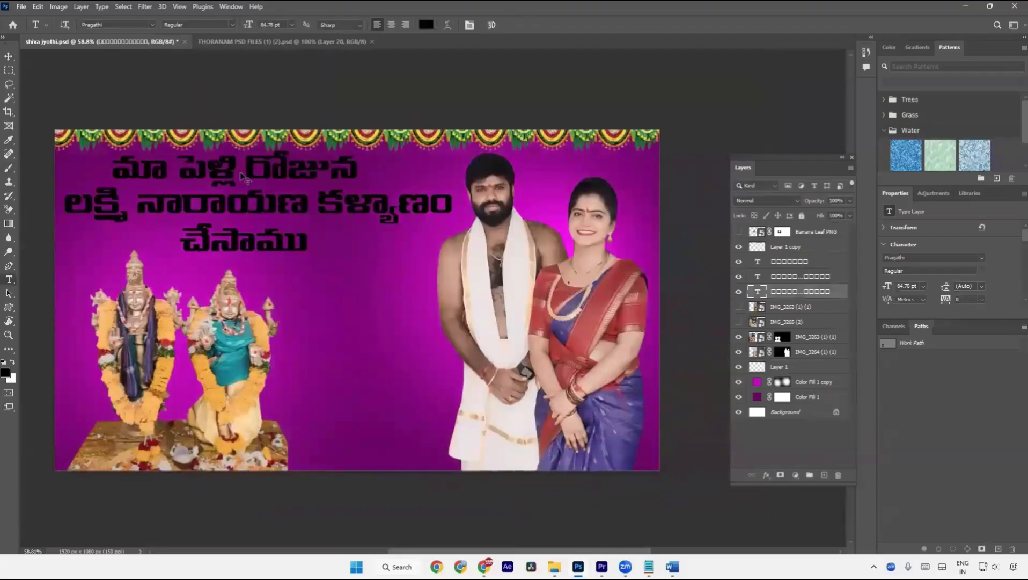
key(ctrl+BackSpace)
ctrl+click(252, 203)
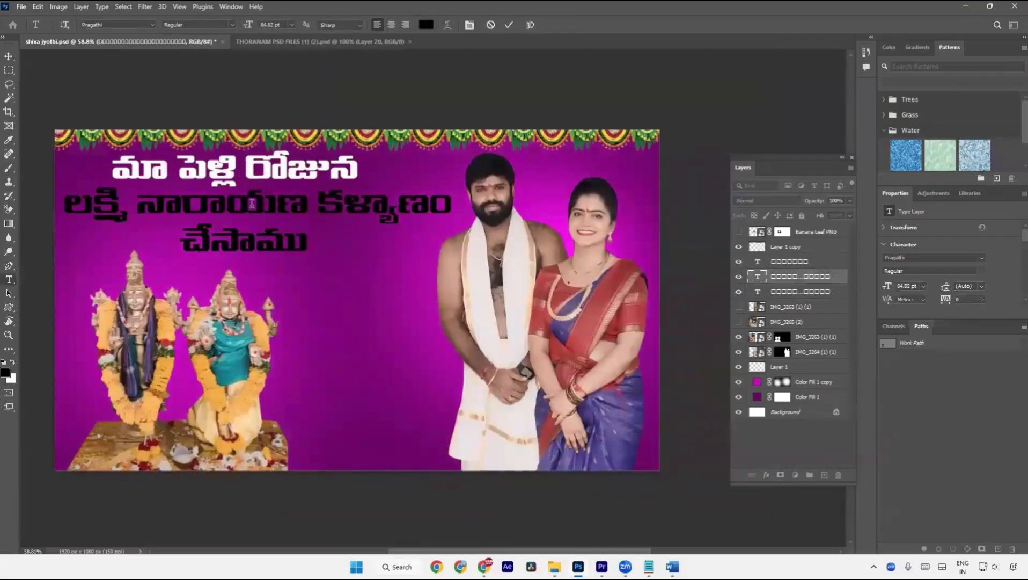
key(ctrl+BackSpace)
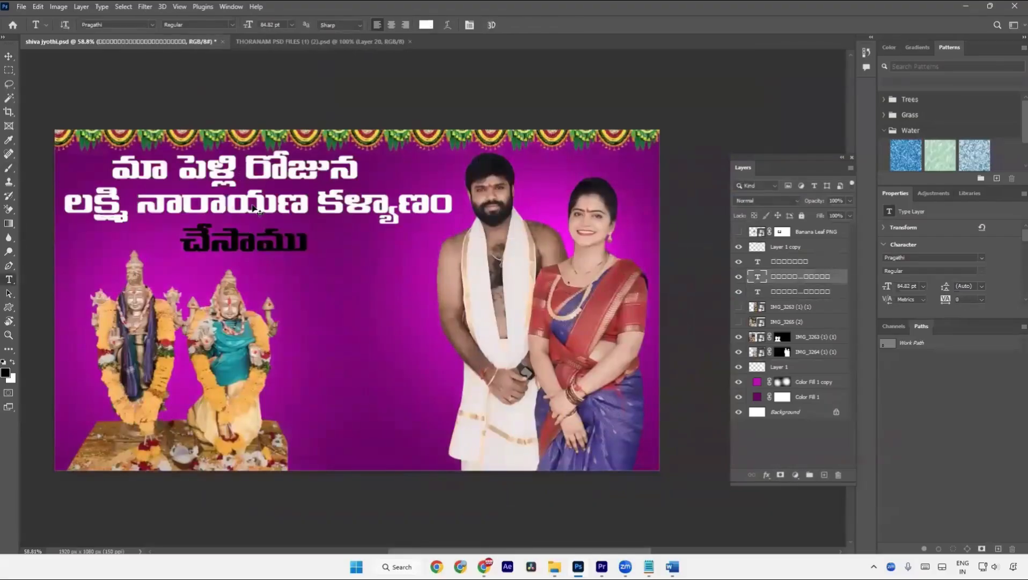
ctrl+click(239, 227)
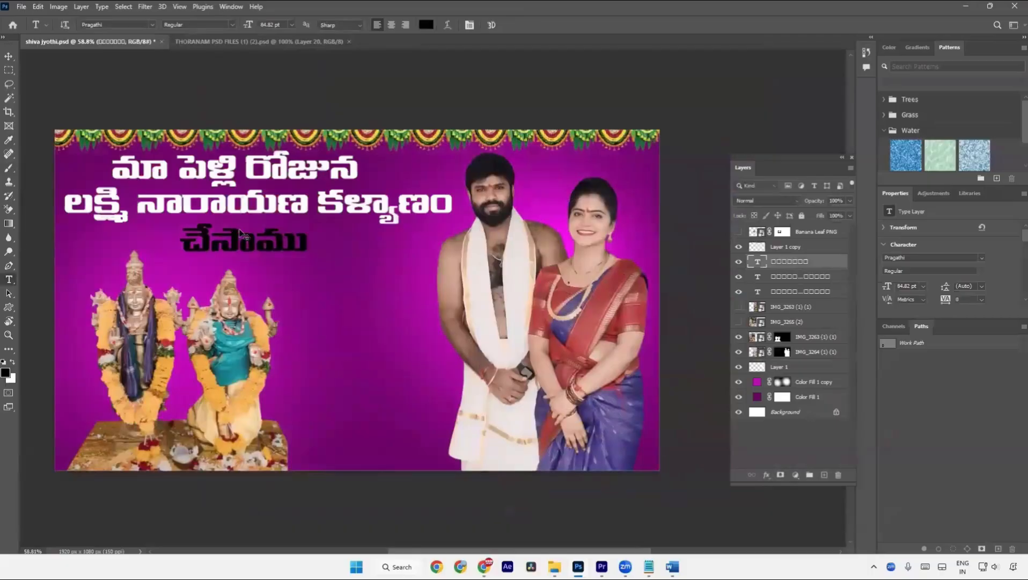
key(ctrl+BackSpace)
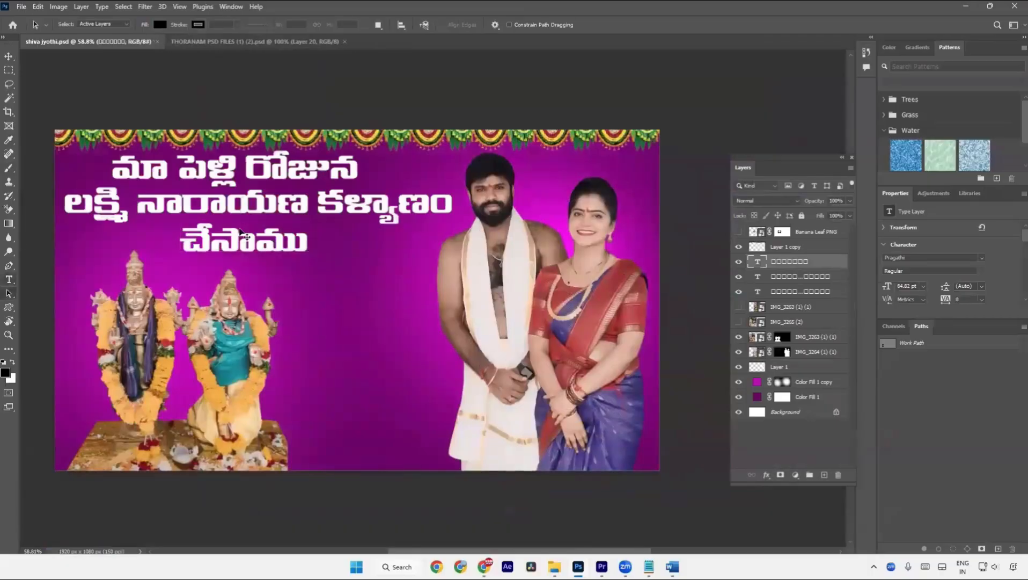
key(v)
click(303, 348)
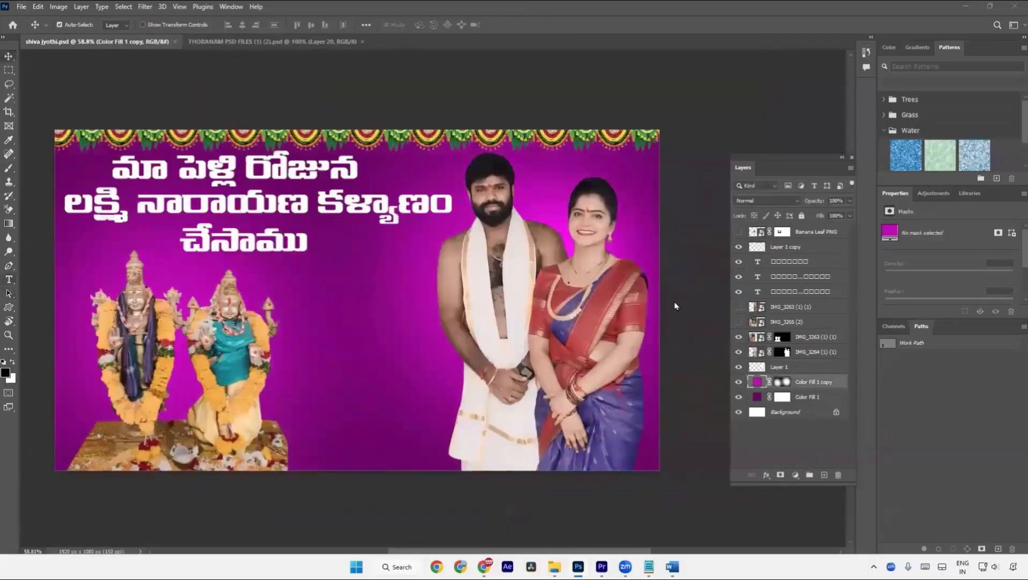
Look through the files of the Downloads folder in File Explorer and return to Photoshop
key(alt+Tab)
key(Tab)
key(super+e)
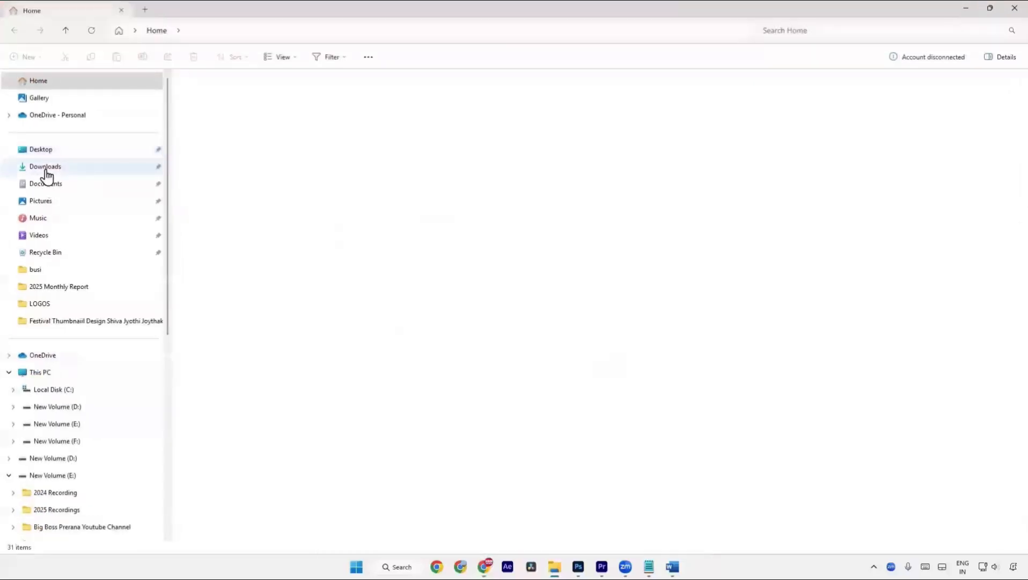
click(46, 166)
drag(421, 171, 427, 305)
key(alt+Tab)
key(alt+Tab)
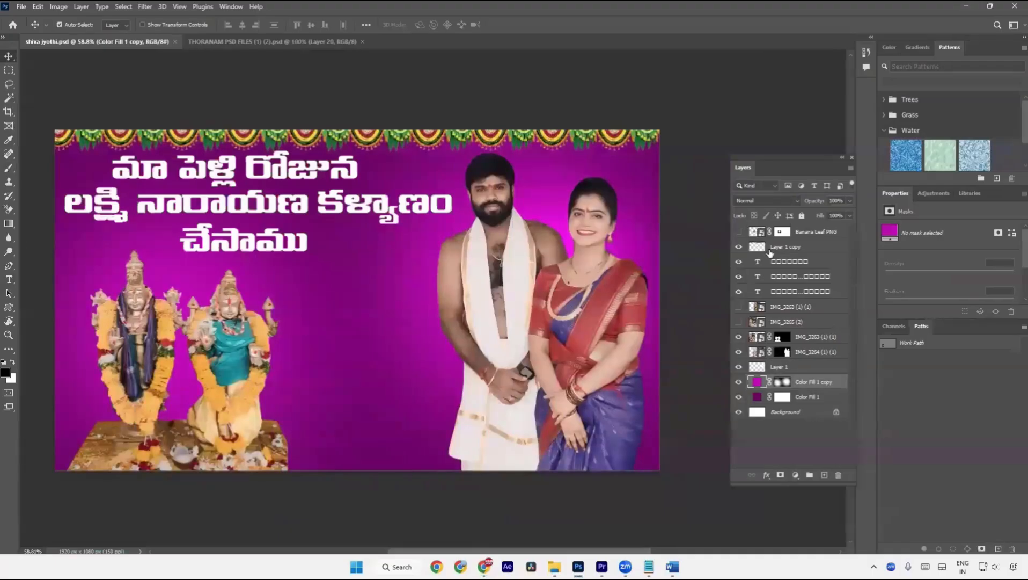
Unhide the banana leaf, enlarge it to about 198% at the canvas's left edge and stack it beneath the idol and couple layers
click(739, 232)
drag(275, 298, 210, 328)
click(312, 300)
key(ctrl+t)
right_click(210, 328)
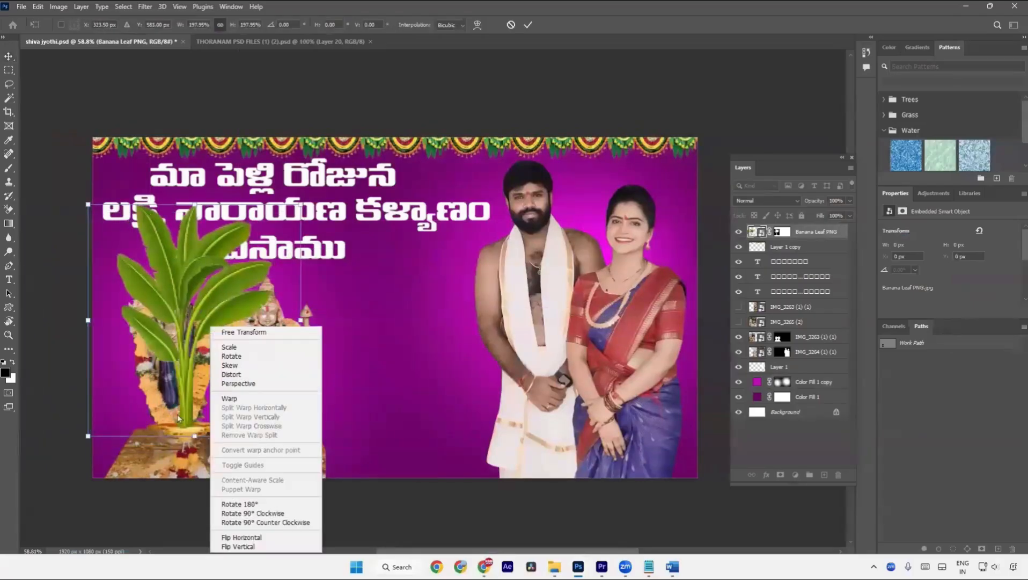
drag(191, 388, 119, 398)
key(Return)
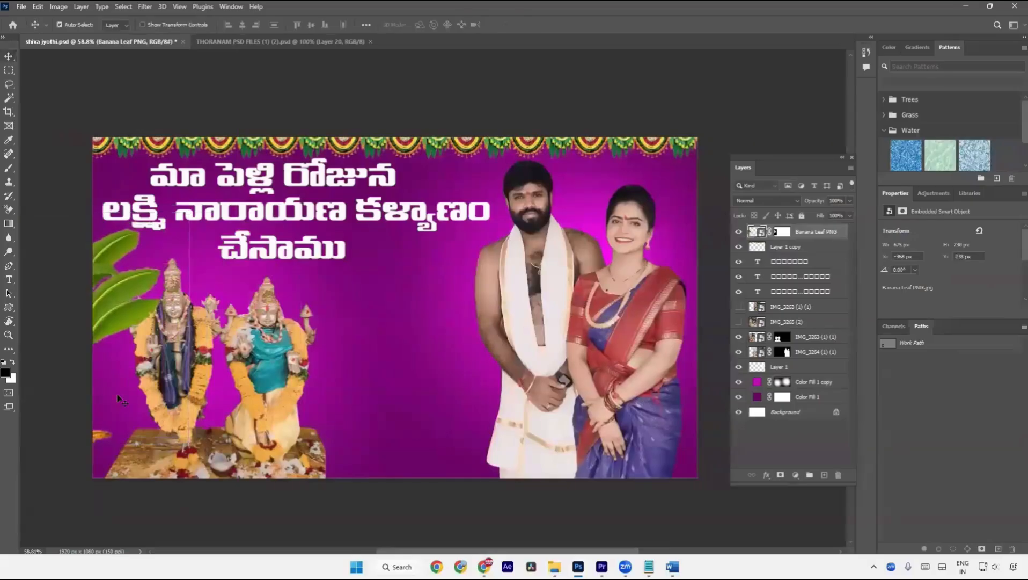
drag(808, 236, 806, 361)
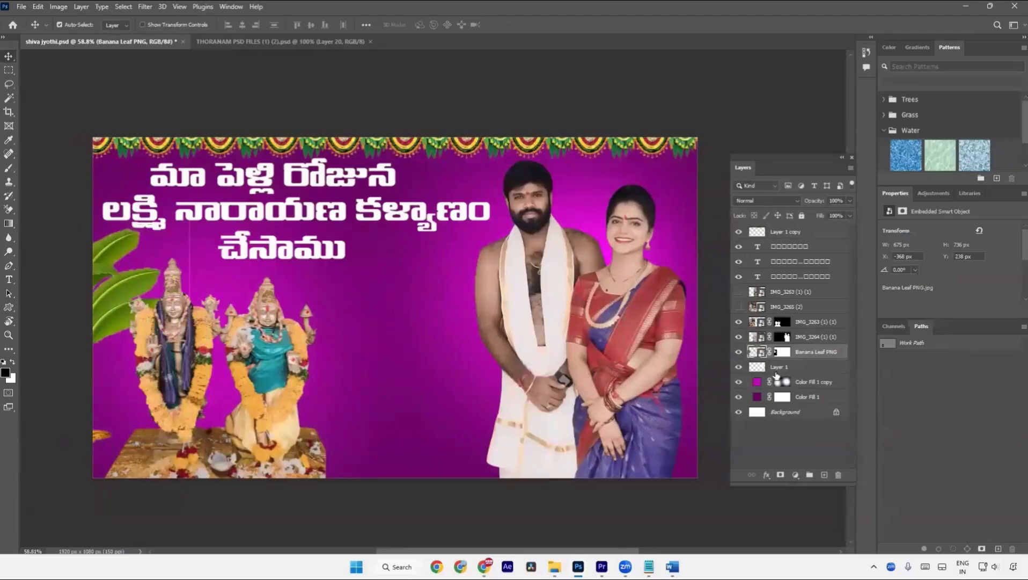
Hide the stray banana leaf fragment near the canvas's lower-left corner by painting black on the leaf layer's mask
click(780, 352)
key(b)
drag(97, 433, 58, 471)
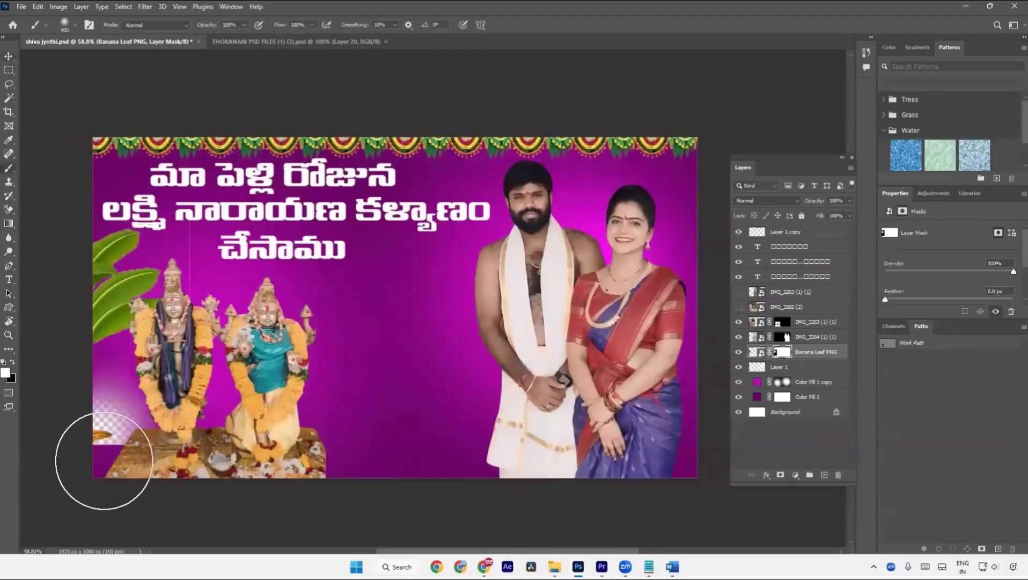
key(ctrl+z)
key(x)
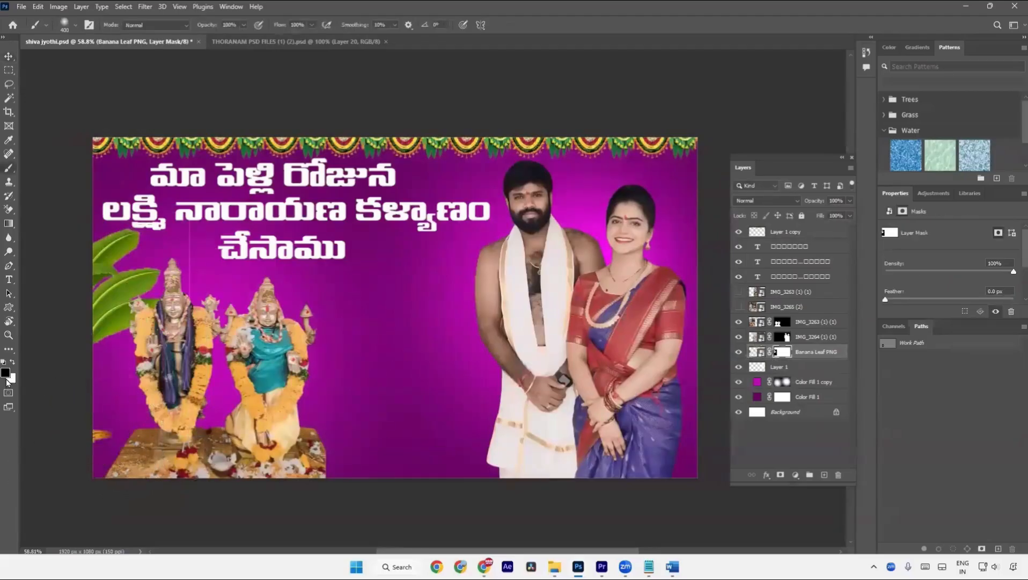
drag(118, 433, 101, 459)
key(bracketleft)
key(bracketleft)
key(bracketleft)
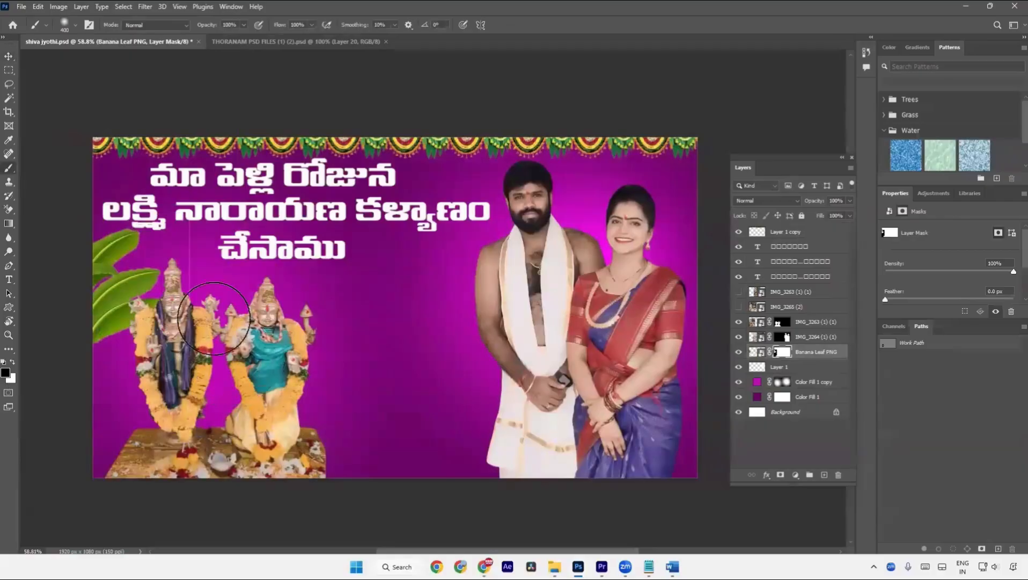
scroll(188, 264, up, 3)
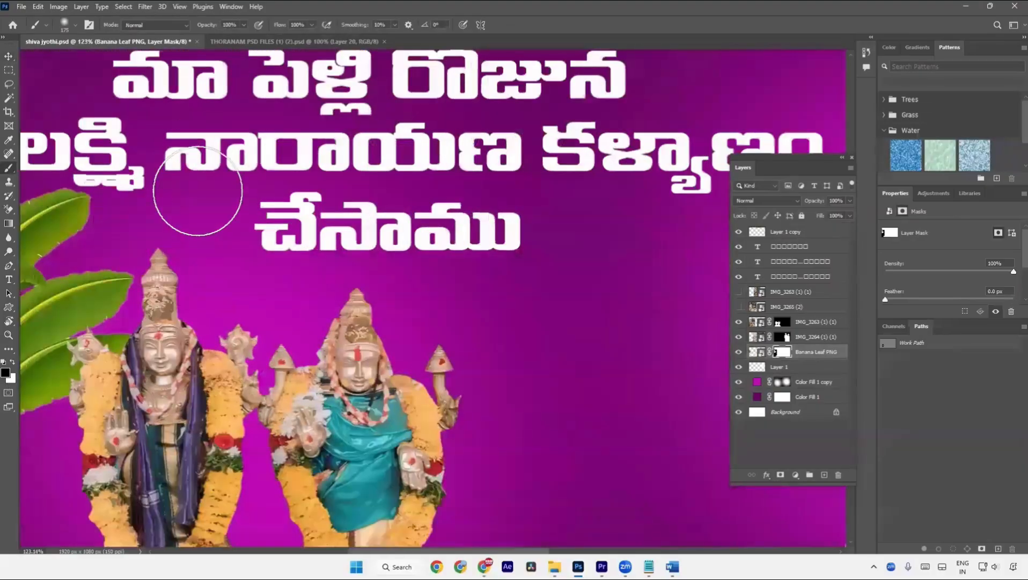
key(bracketleft)
scroll(210, 217, down, 3)
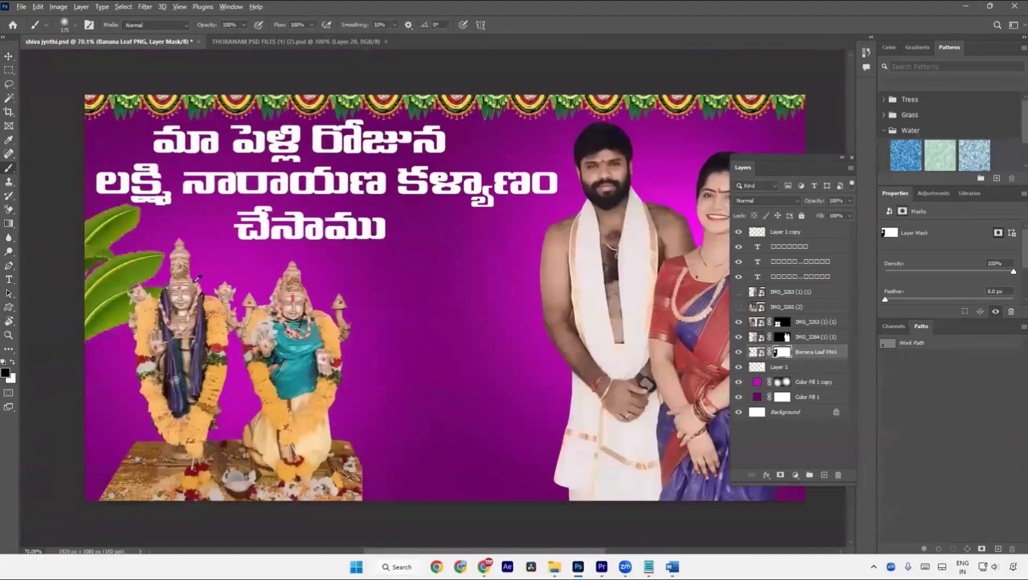
scroll(197, 278, up, 3)
scroll(256, 258, up, 1)
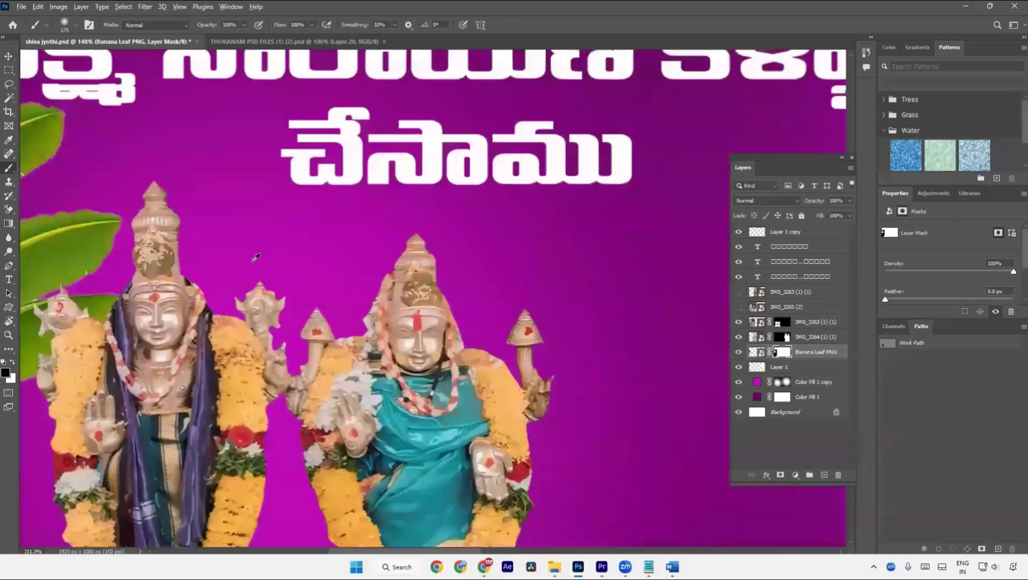
scroll(256, 258, up, 2)
scroll(202, 220, down, 2)
drag(217, 209, 256, 289)
scroll(199, 370, down, 3)
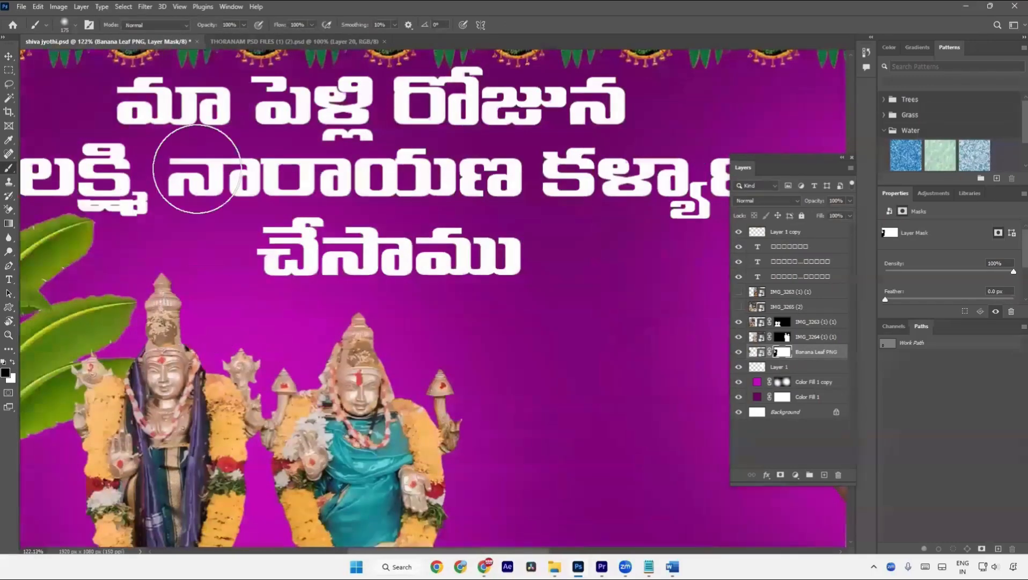
scroll(199, 306, down, 3)
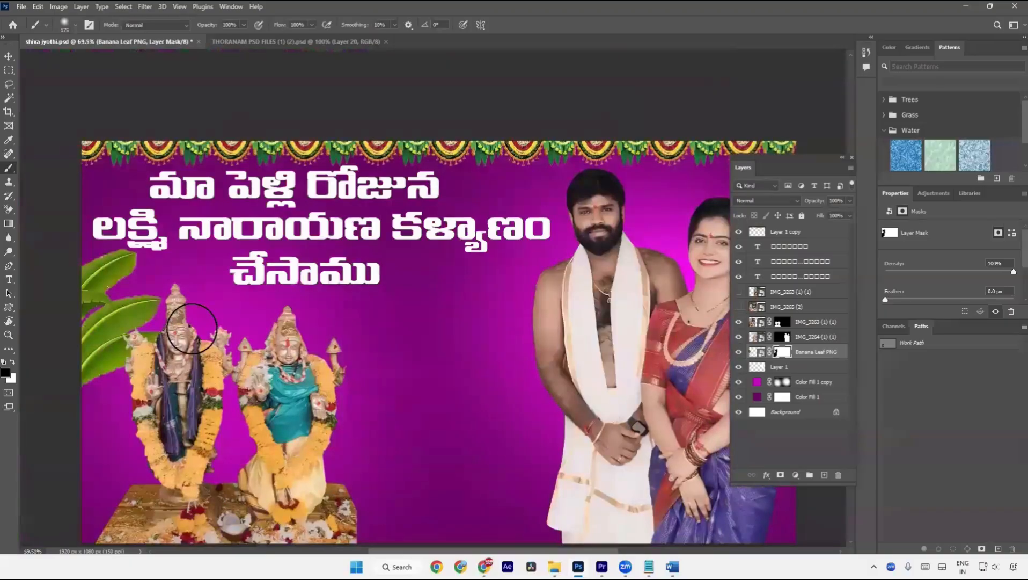
key(a)
Place the downloaded palm leaf image pngegg (21) from the Downloads folder in the Photoshop thumbnail, scaled to about 20% at the canvas's upper-left corner
key(alt+Tab)
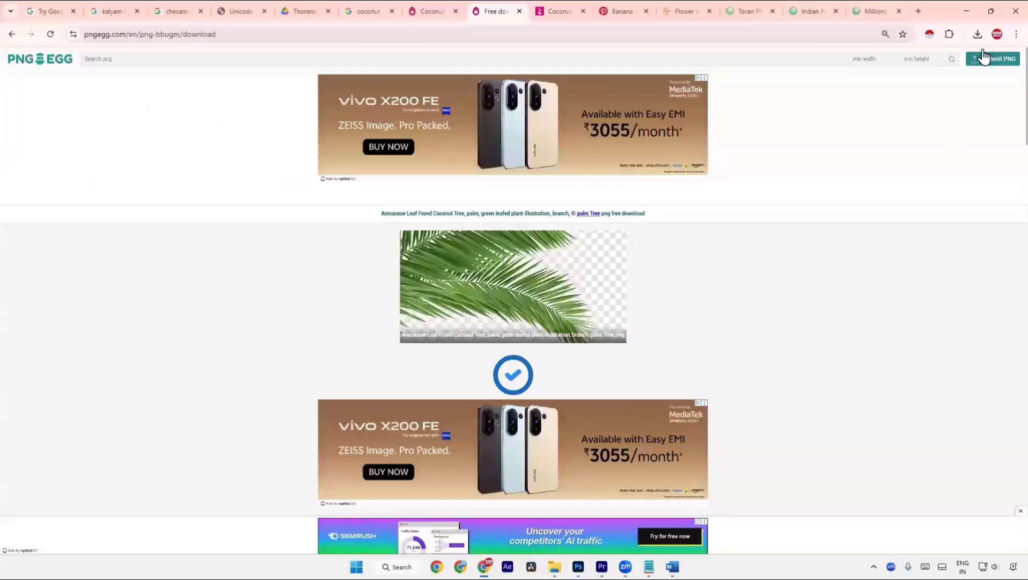
click(978, 34)
click(954, 86)
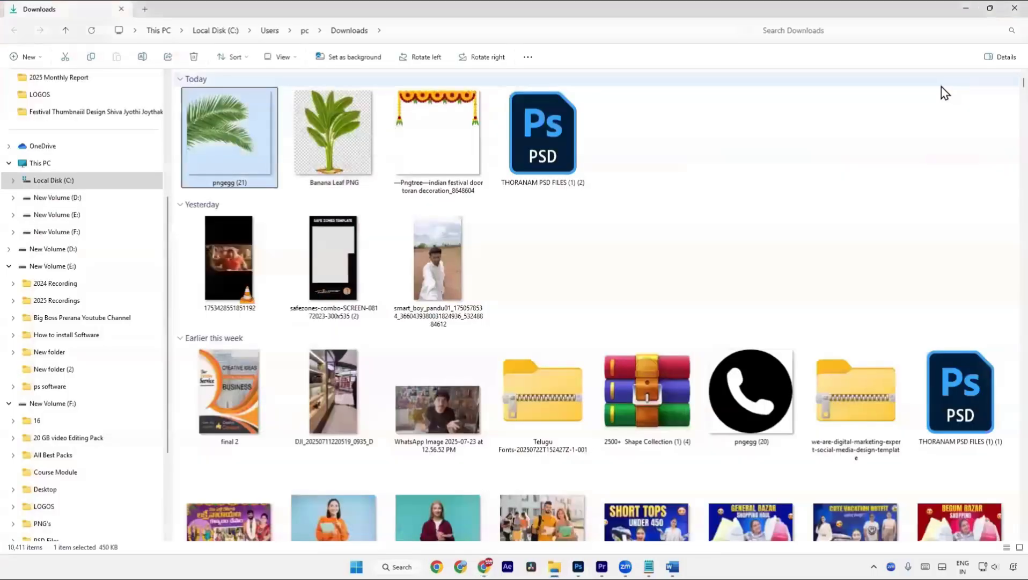
drag(253, 157, 423, 263)
key(alt+Tab)
key(Tab)
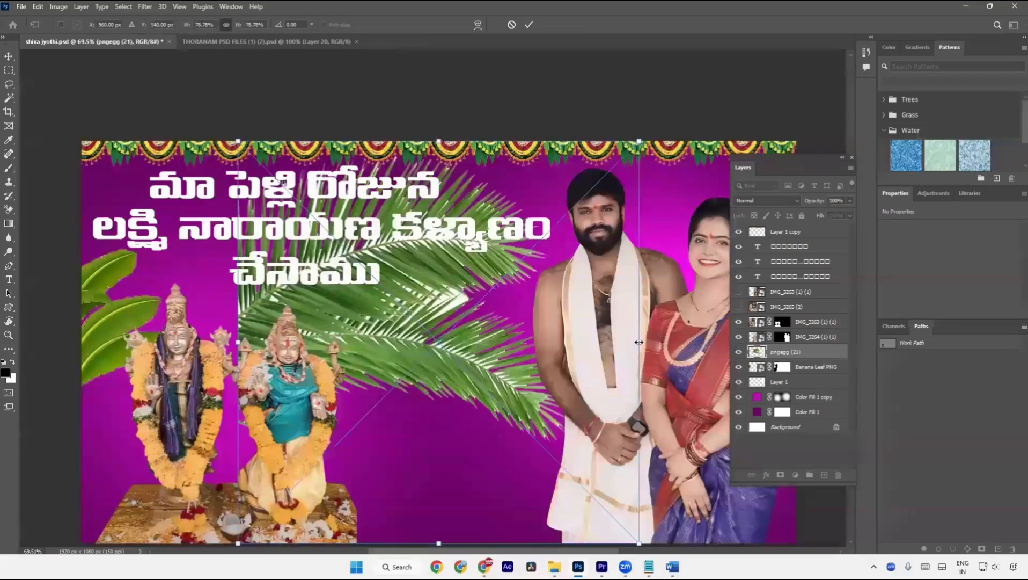
drag(639, 342, 156, 236)
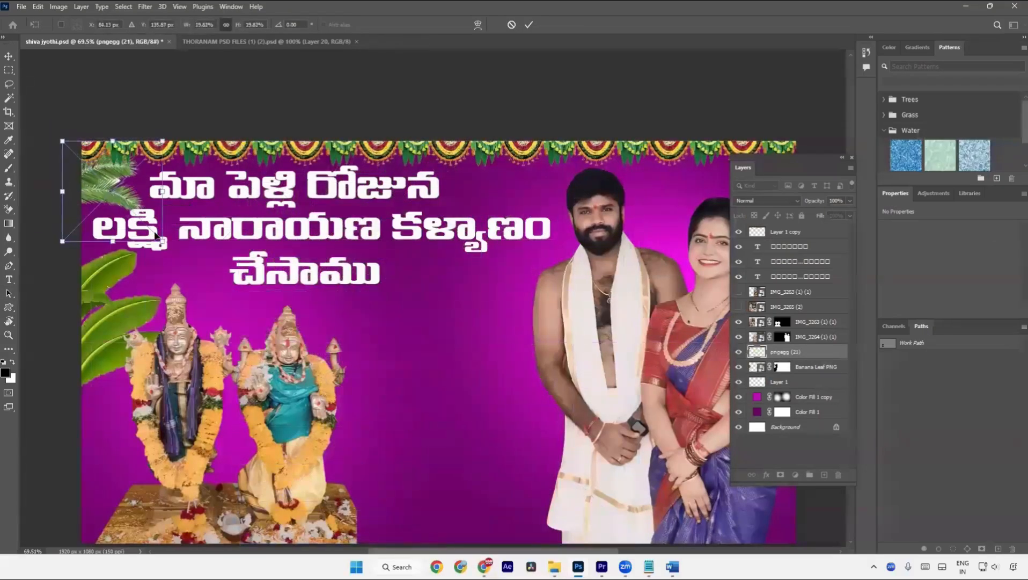
key(Return)
scroll(285, 330, up, 6)
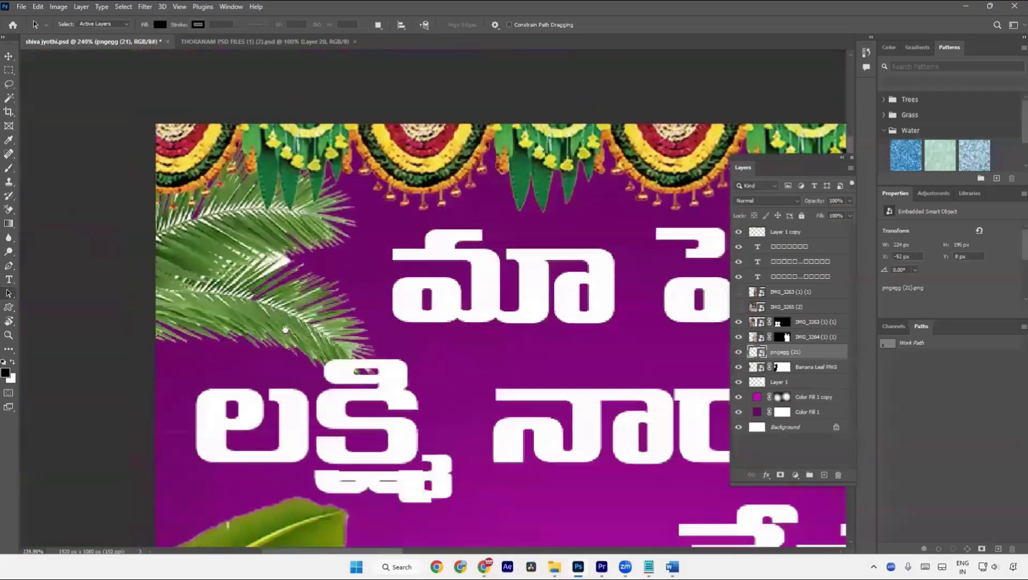
key(w)
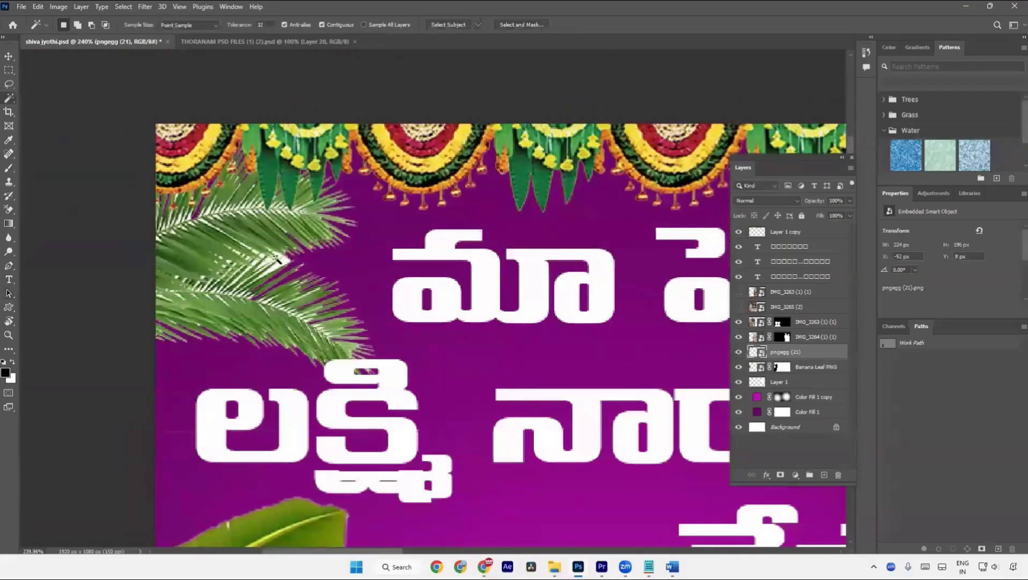
right_click(9, 98)
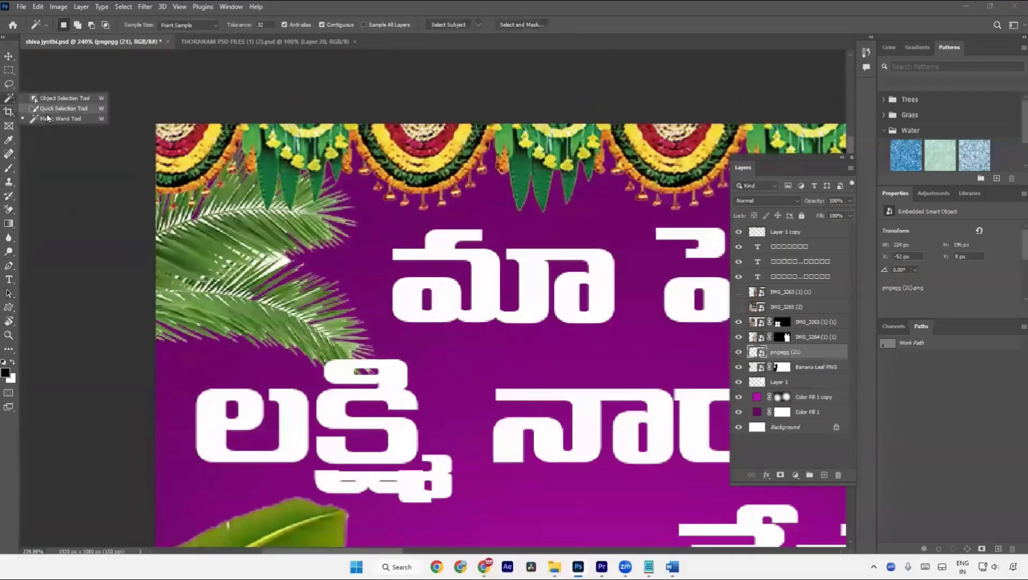
click(49, 118)
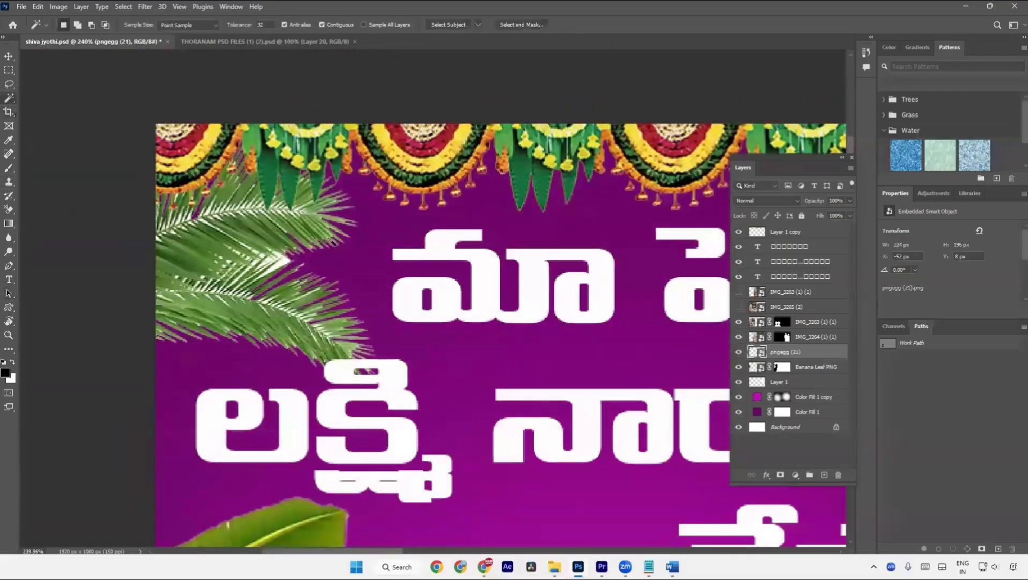
right_click(285, 263)
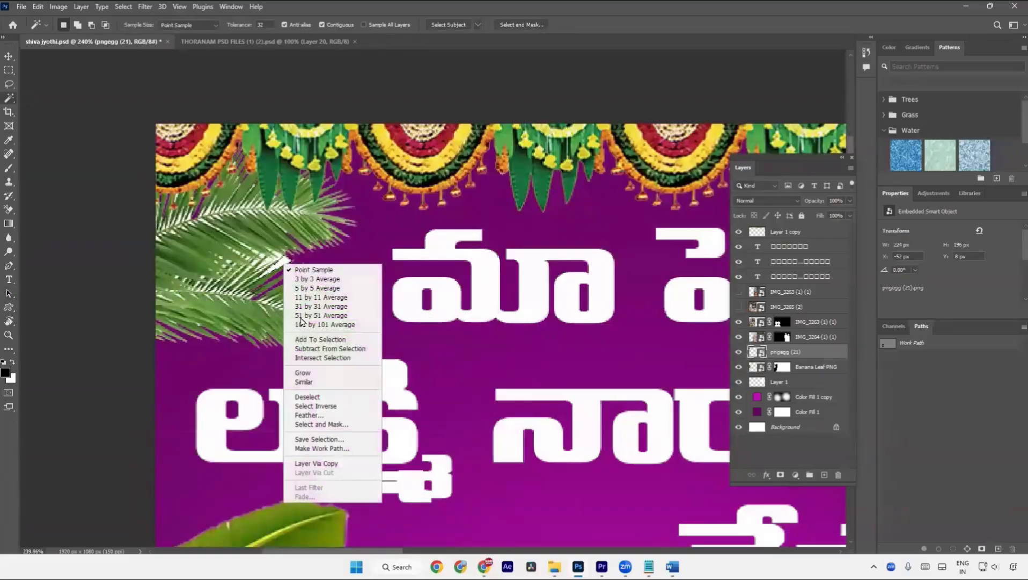
click(323, 384)
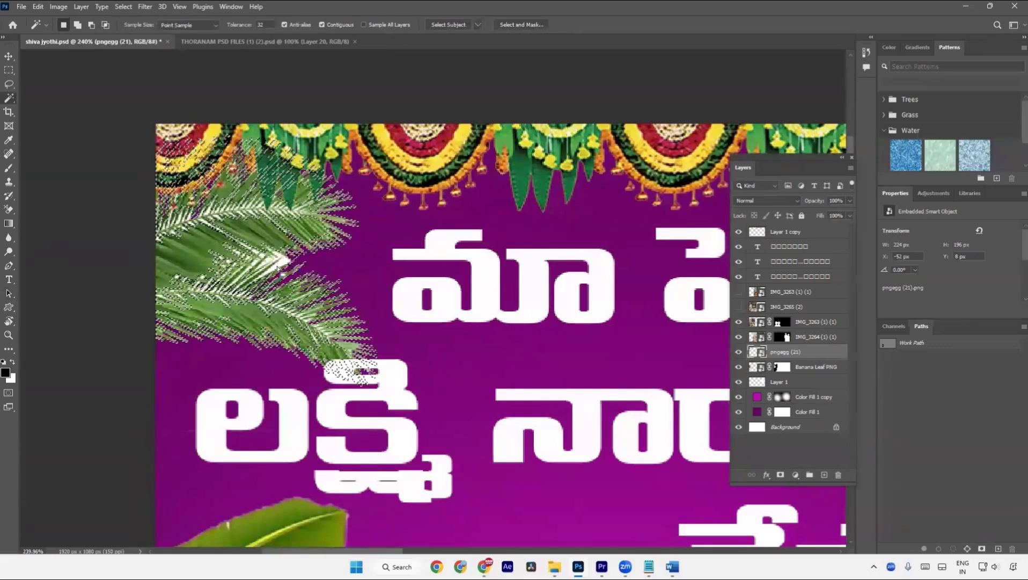
key(ctrl+d)
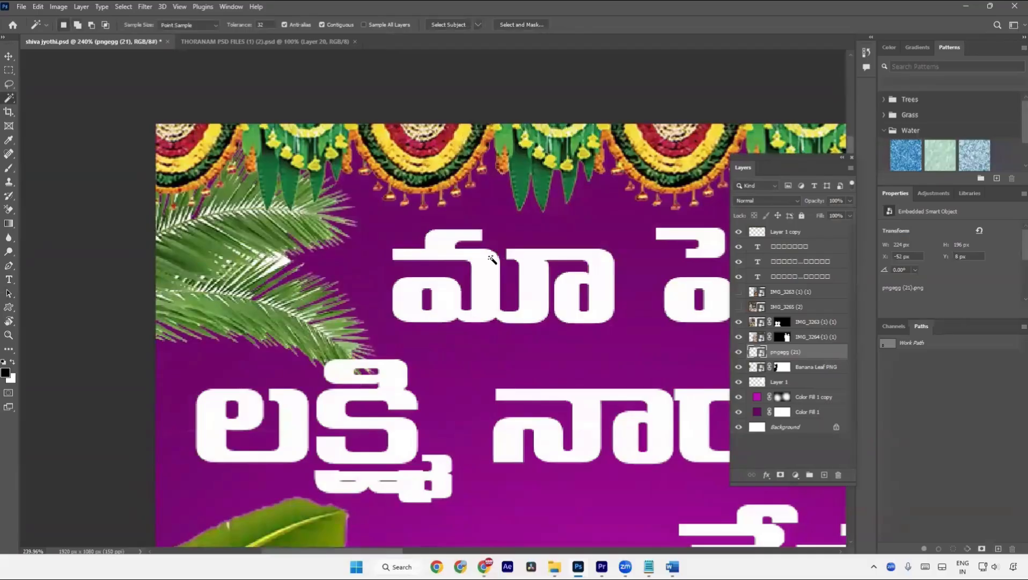
click(771, 202)
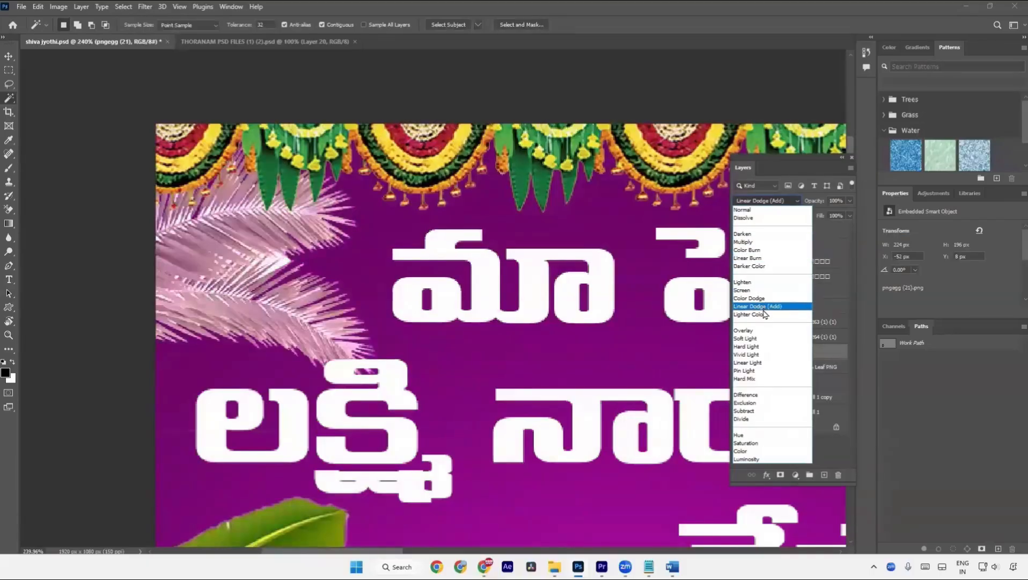
click(9, 56)
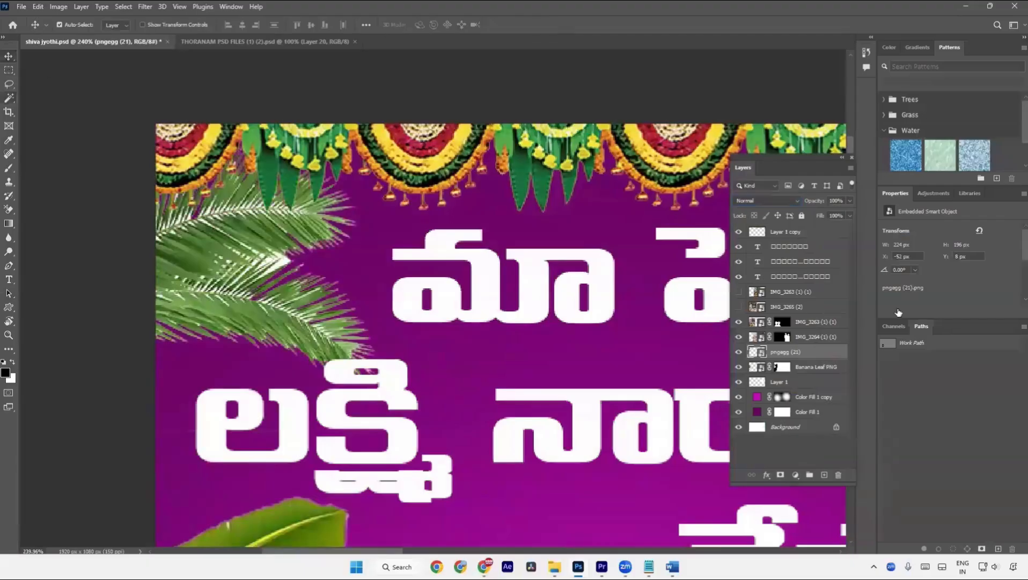
Add a Color Overlay in a green based on the garland's leaves to the palm leaf layer at about 35% opacity
right_click(807, 356)
click(682, 318)
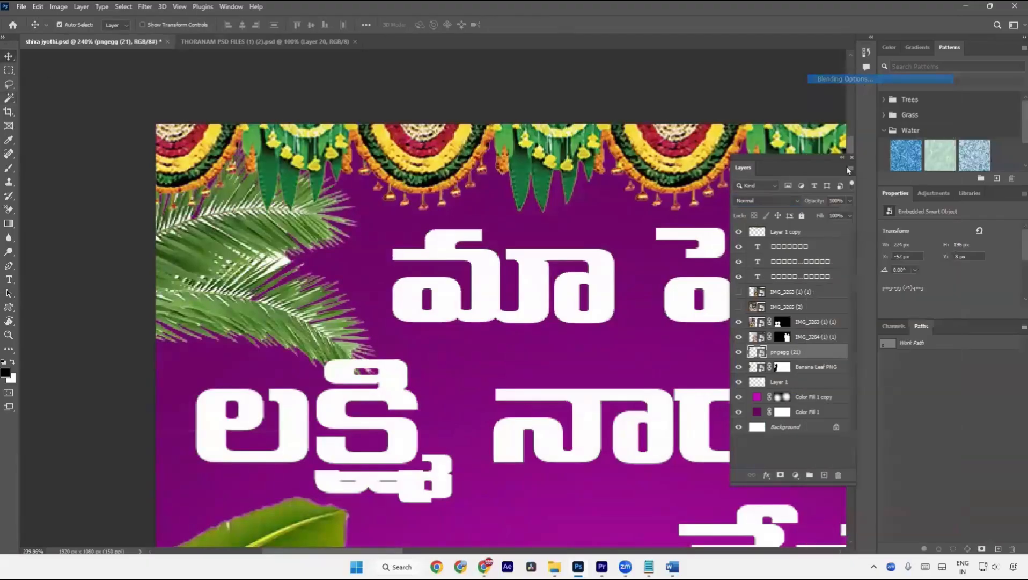
click(636, 303)
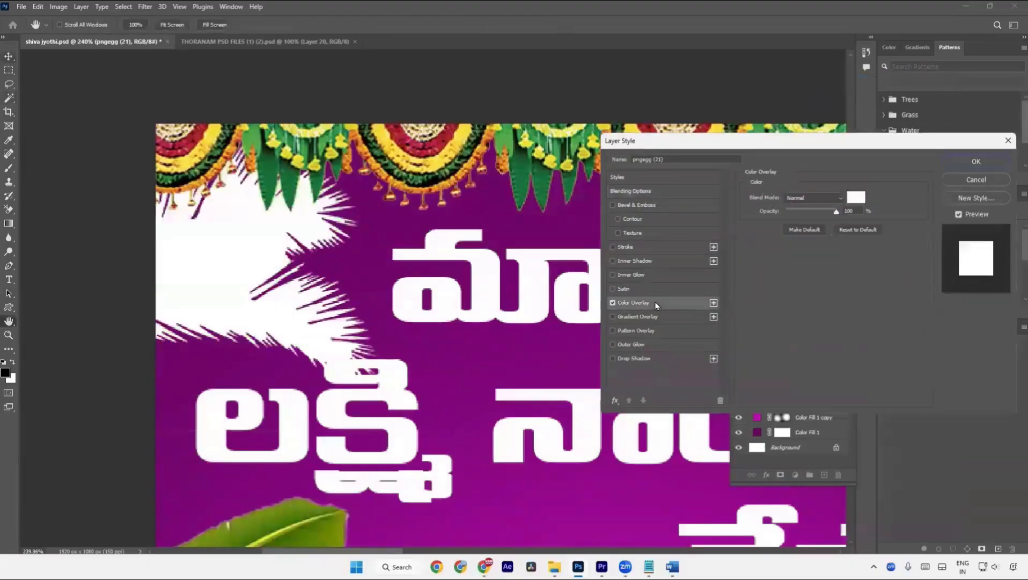
click(856, 199)
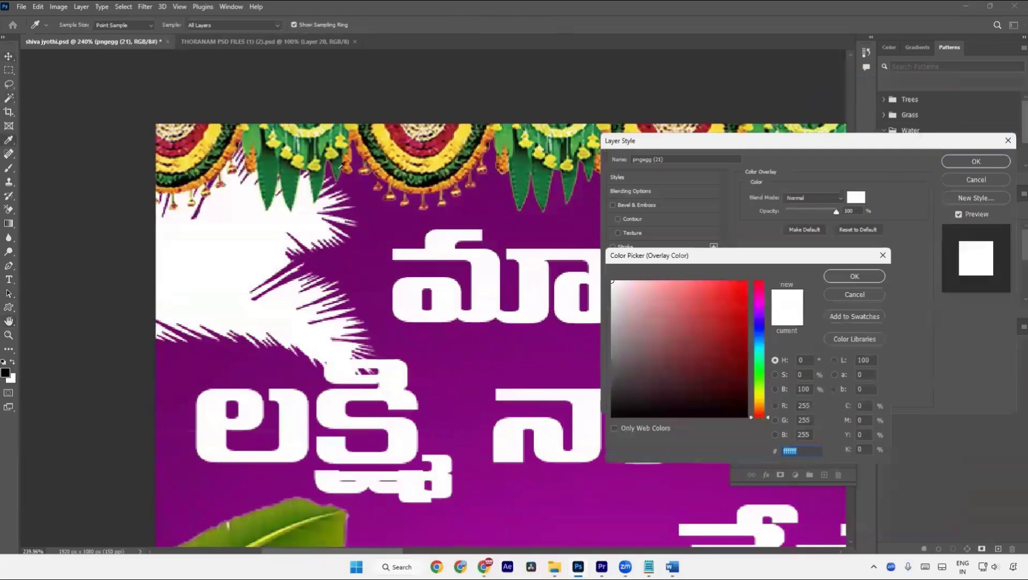
click(340, 167)
mouse_move(722, 338)
mouse_down()
mouse_move(745, 317)
mouse_move(747, 342)
mouse_move(752, 296)
mouse_move(769, 324)
mouse_up()
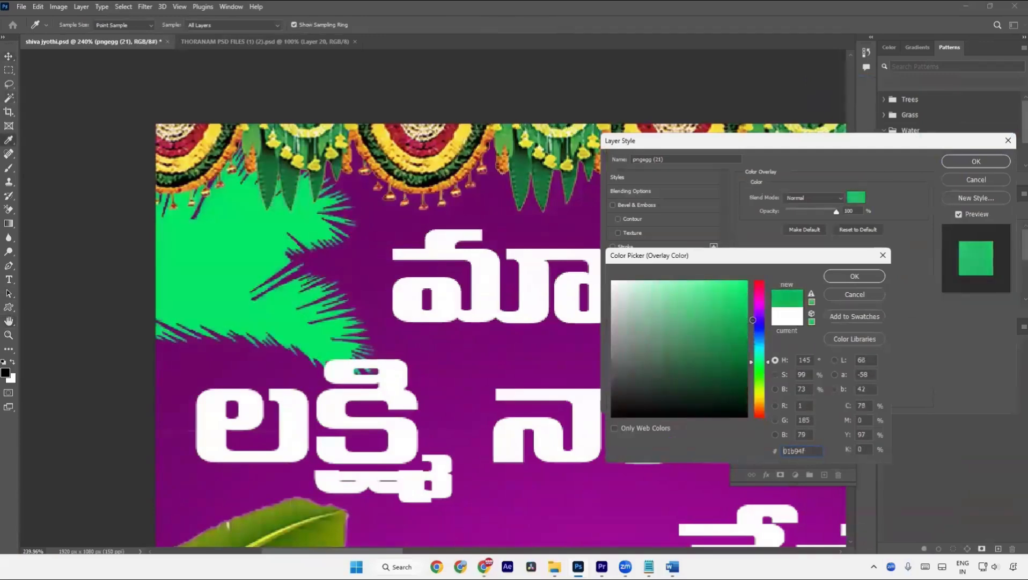
click(849, 277)
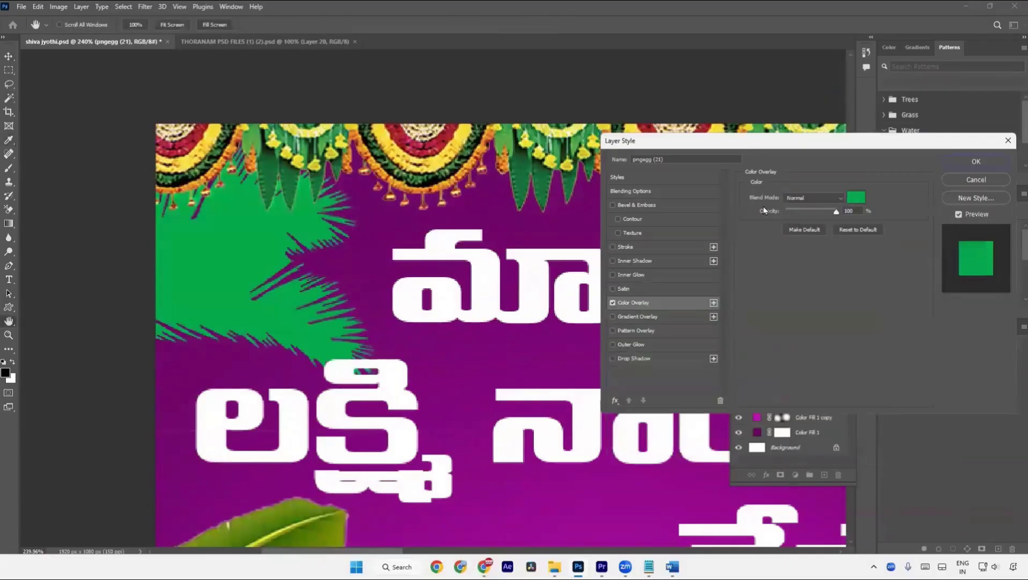
drag(773, 213, 749, 210)
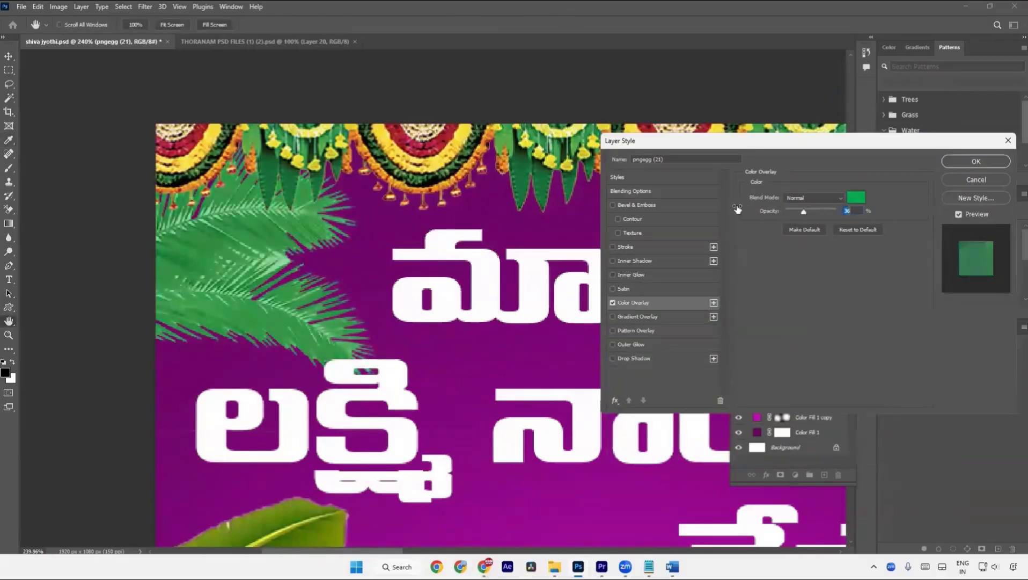
key(Return)
Shrink the palm leaf to about 19% and rotate it about 33° at the canvas's upper-left corner
key(ctrl+0)
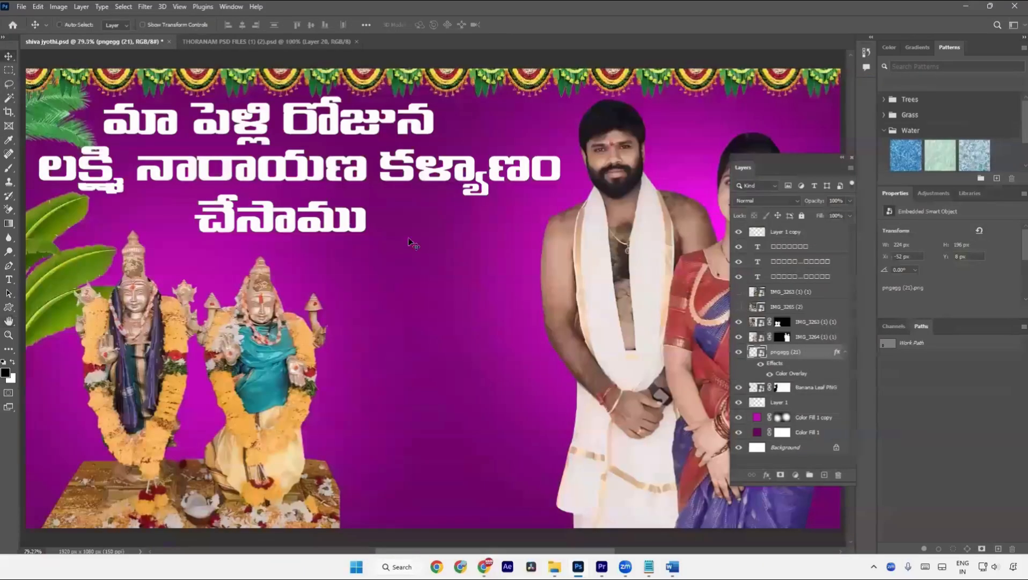
drag(315, 257, 419, 293)
key(ctrl+t)
drag(223, 161, 203, 183)
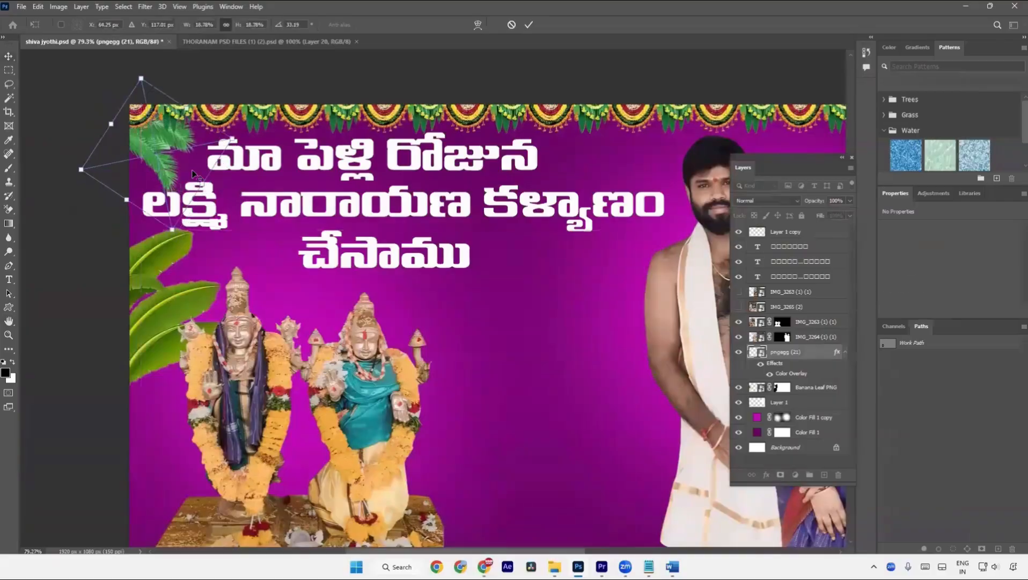
key(Return)
Duplicate the banana leaf layer and move the copy to the canvas's right edge behind the woman
scroll(210, 322, down, 5)
ctrl+click(188, 316)
key(ctrl+j)
key(ctrl+t)
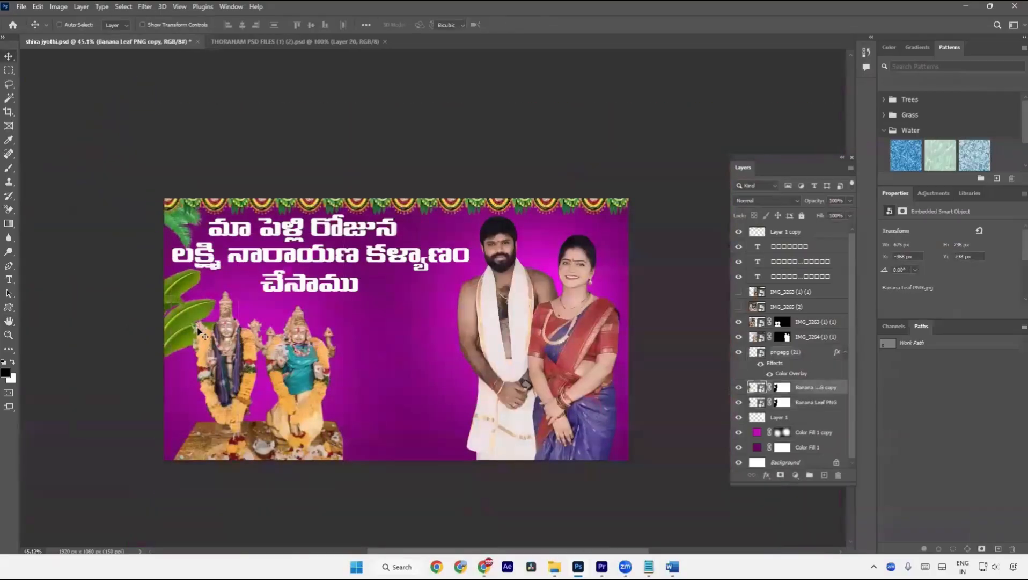
drag(196, 330, 676, 313)
key(Return)
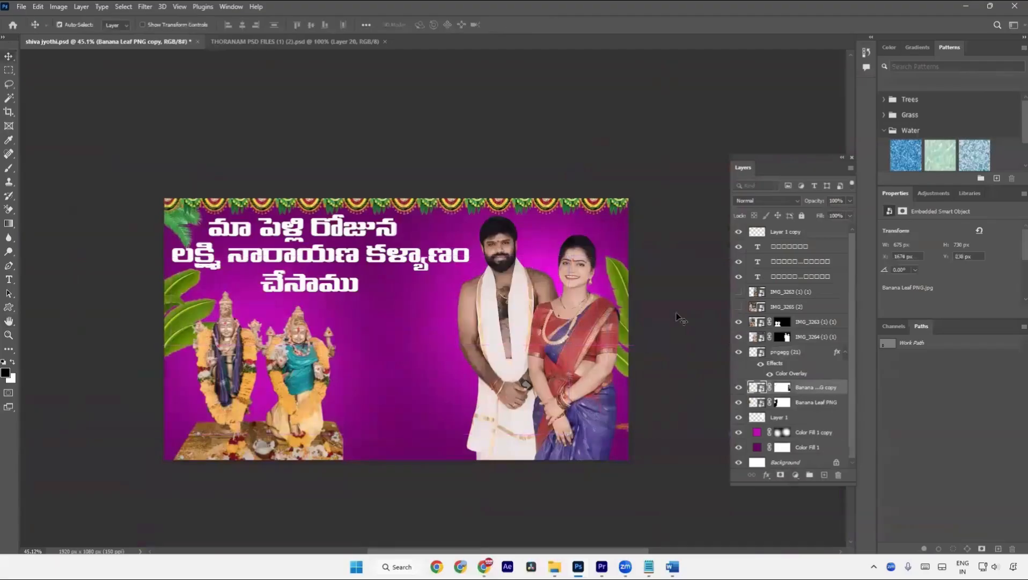
click(782, 388)
key(b)
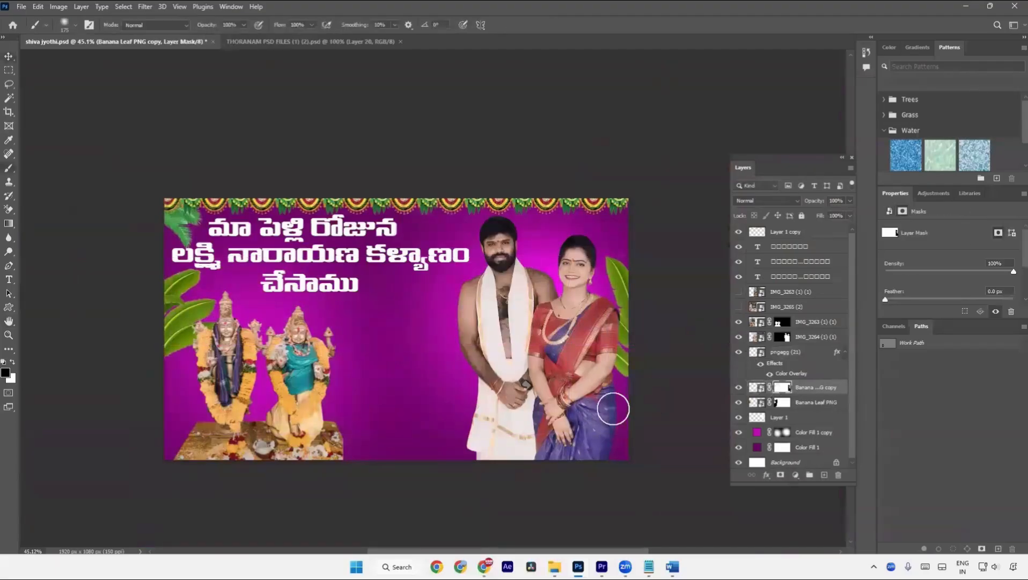
scroll(623, 427, up, 4)
key(a)
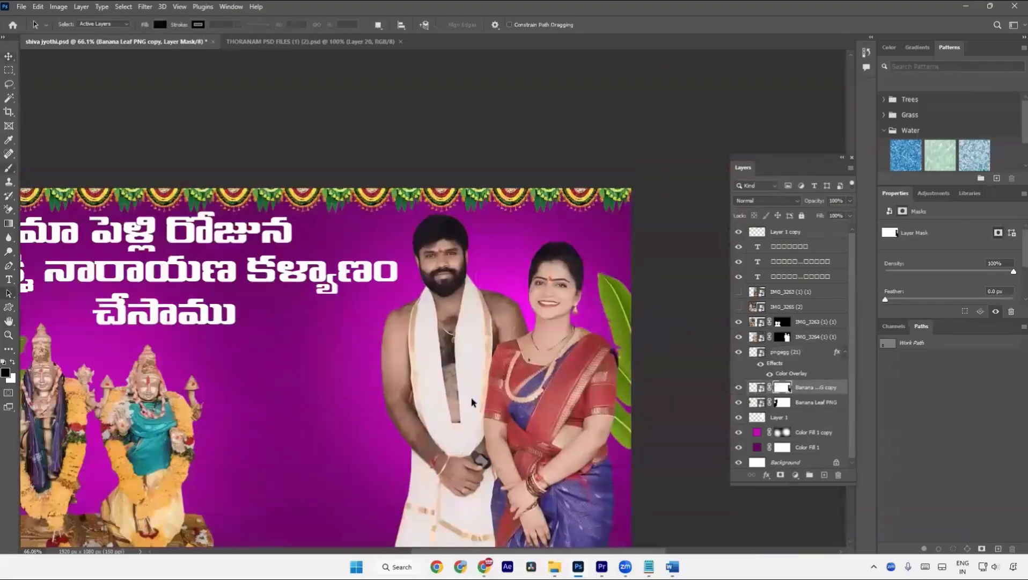
drag(456, 381, 536, 339)
Move the banana leaf at the canvas's left edge and the deity idols slightly lower
key(v)
scroll(258, 334, down, 4)
drag(258, 335, 319, 346)
scroll(168, 328, up, 5)
drag(184, 344, 183, 366)
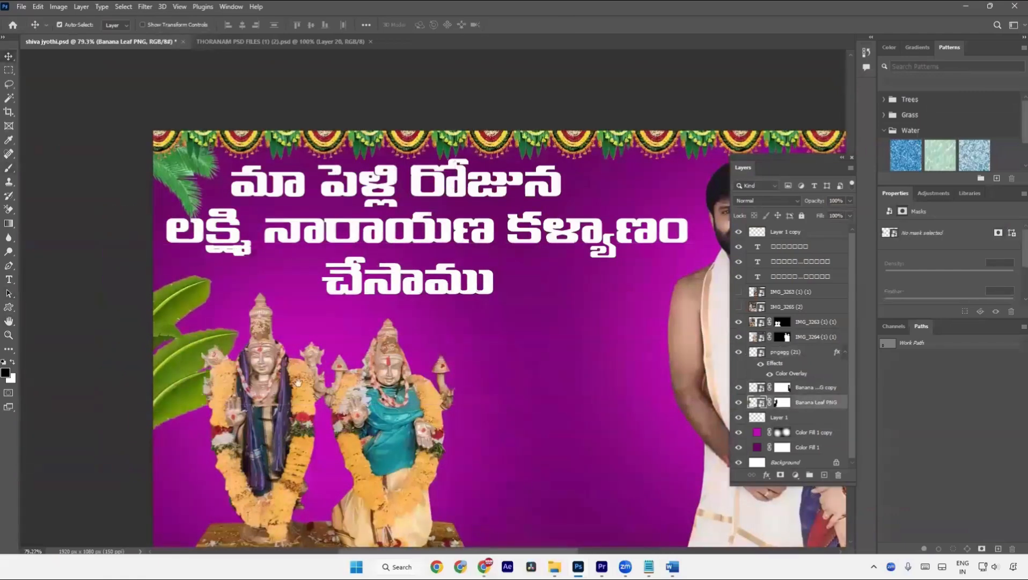
drag(298, 382, 287, 304)
drag(325, 365, 327, 394)
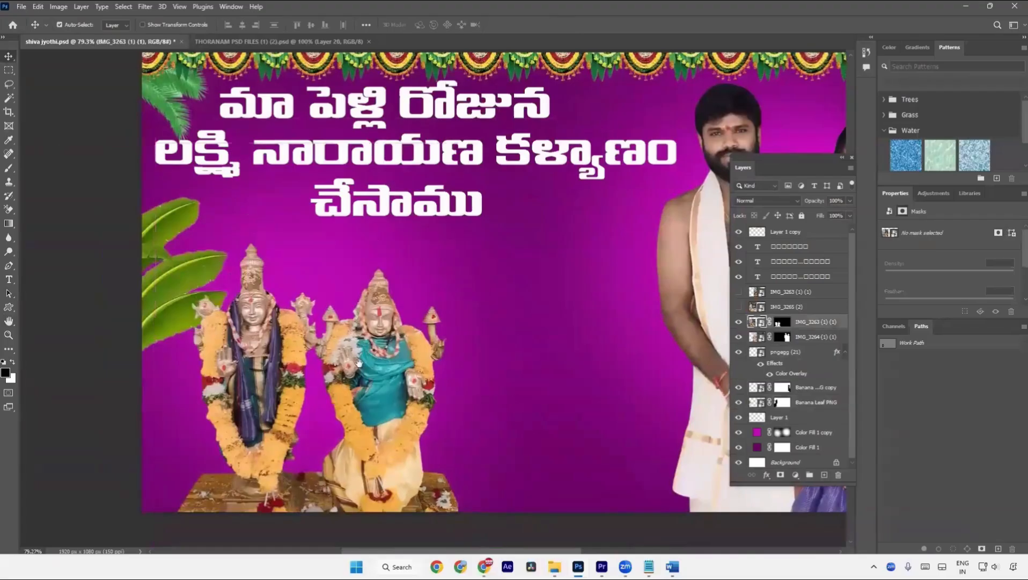
drag(359, 363, 351, 396)
Move the second line of the Telugu title slightly lower and select the palm leaf layer
drag(396, 177, 404, 188)
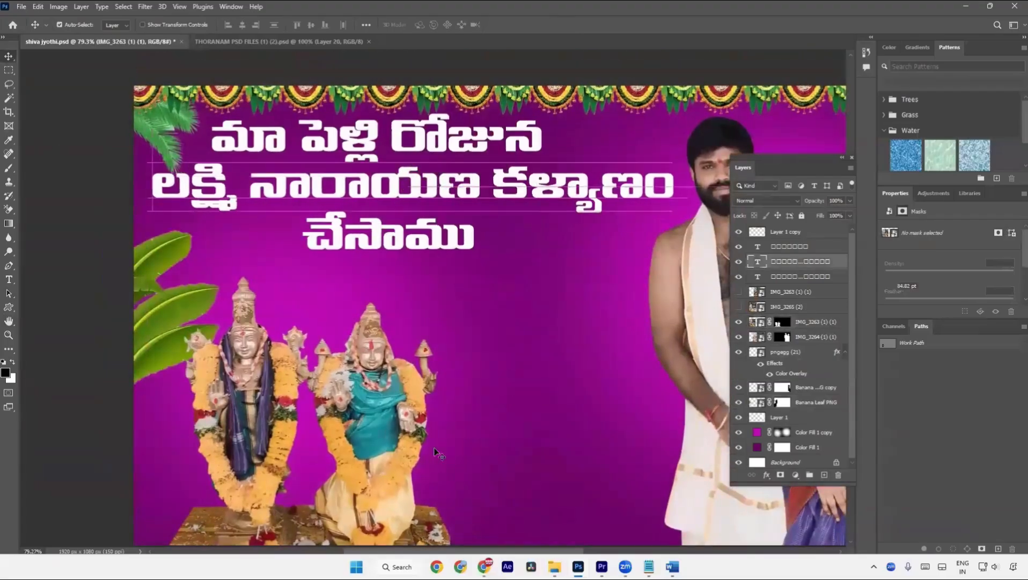
drag(463, 200, 438, 222)
click(140, 139)
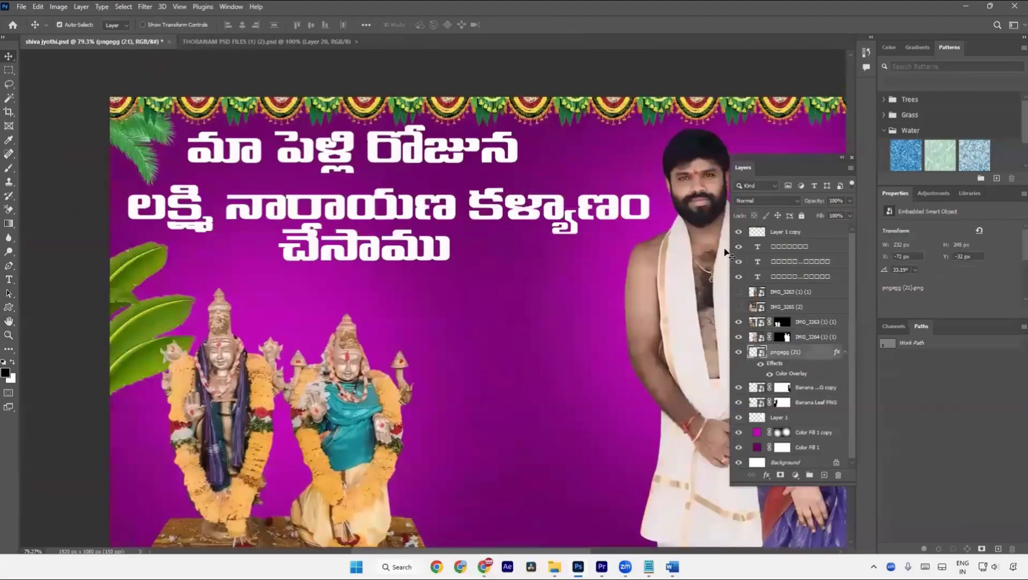
Hide the palm leaf layer and move the first and third lines of the Telugu title slightly lower
click(740, 352)
drag(385, 159, 392, 168)
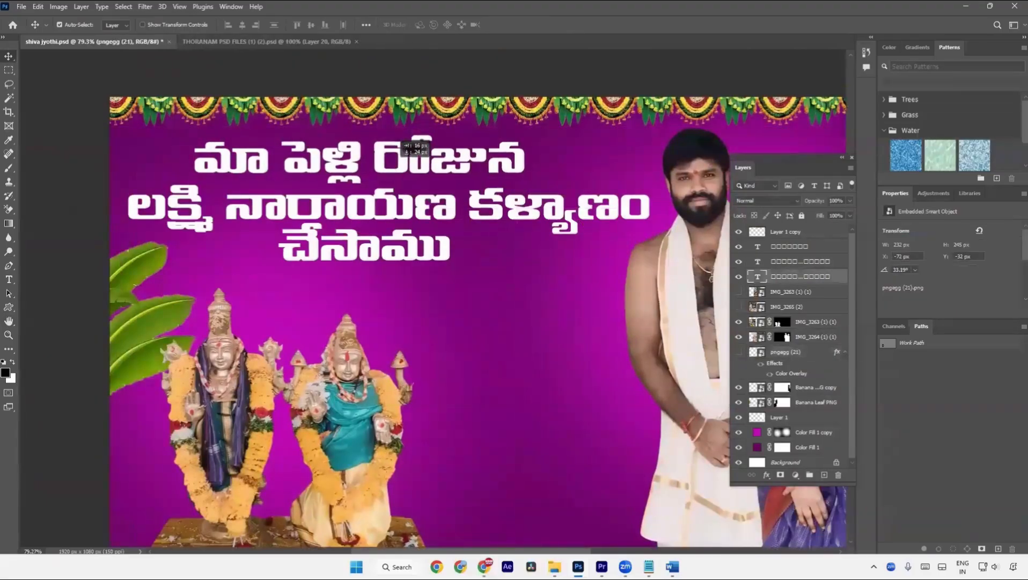
drag(399, 251, 395, 260)
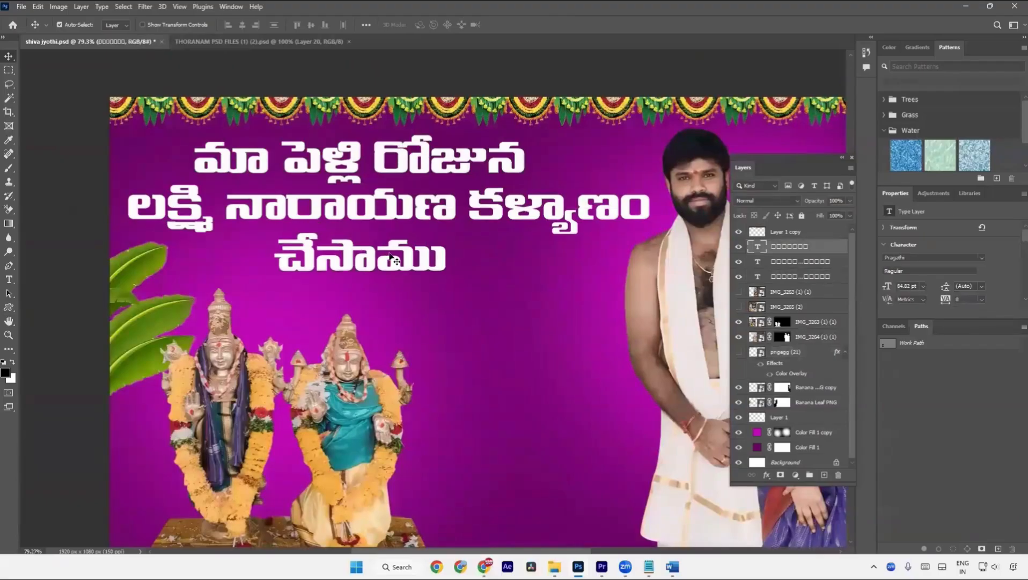
Move the word "కళ్యాణం" from the end of the title's second line to the start of its third line
key(t)
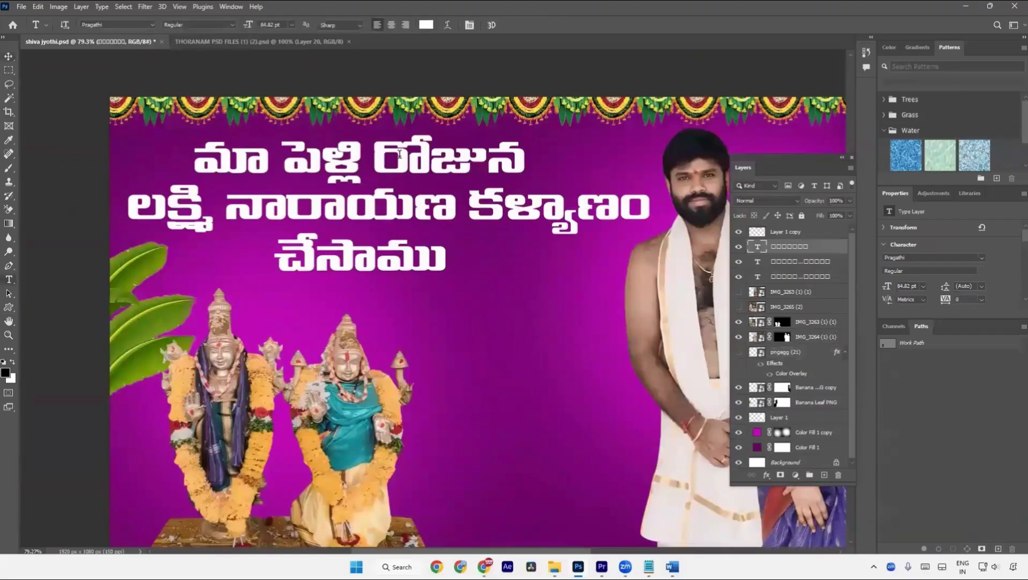
click(427, 195)
click(427, 195)
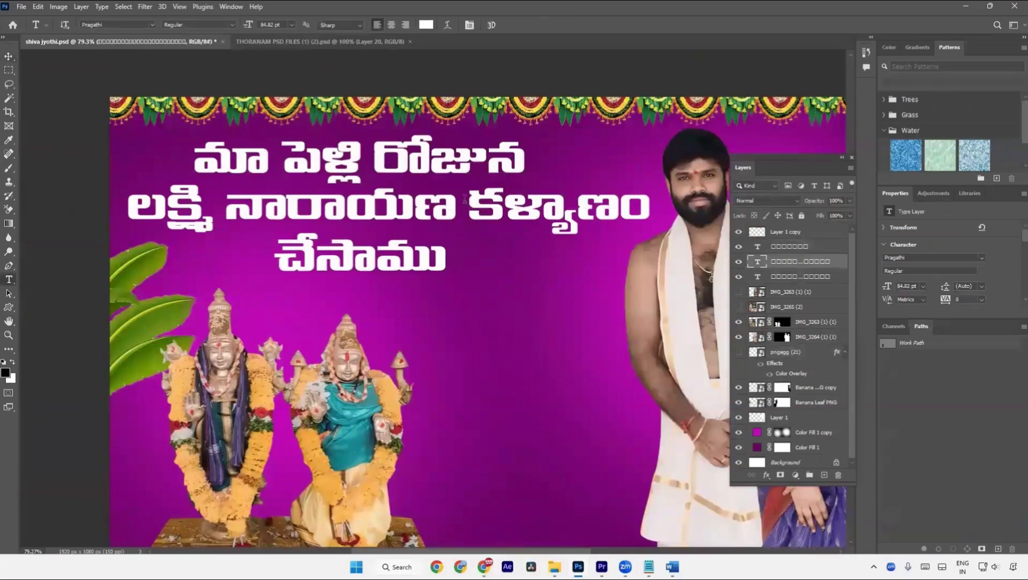
drag(465, 199, 643, 209)
key(ctrl+c)
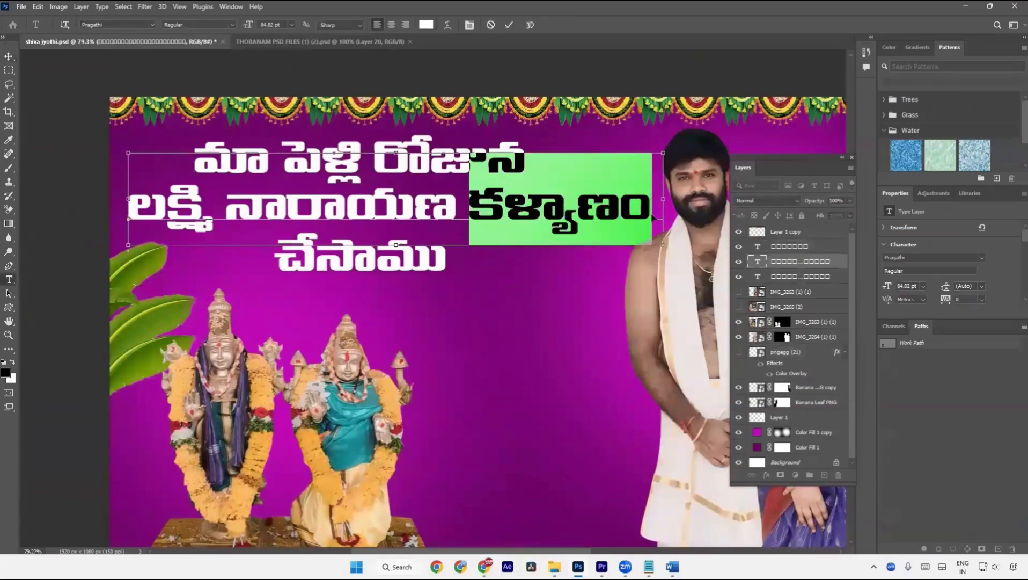
key(BackSpace)
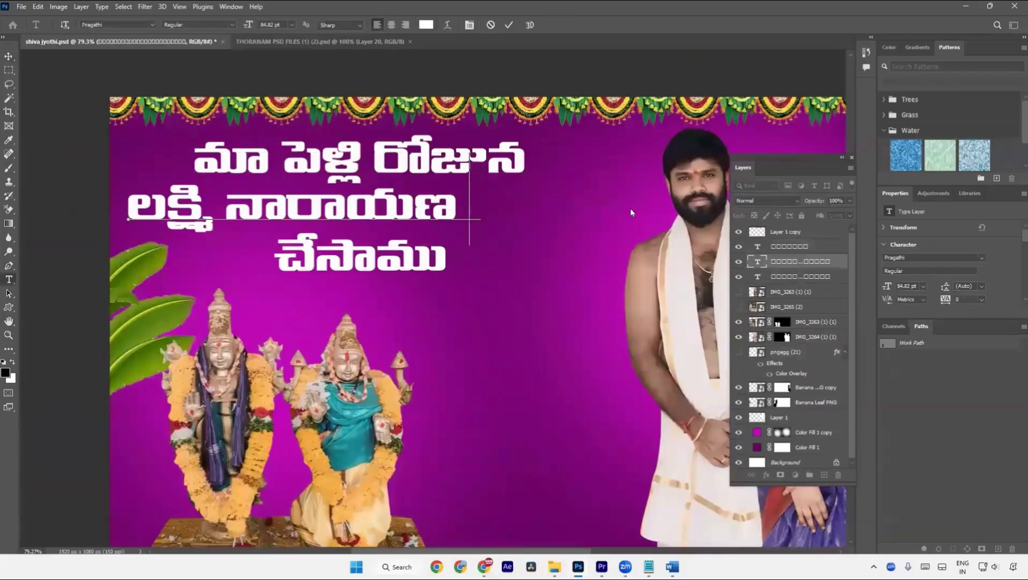
key(ctrl+Return)
click(279, 255)
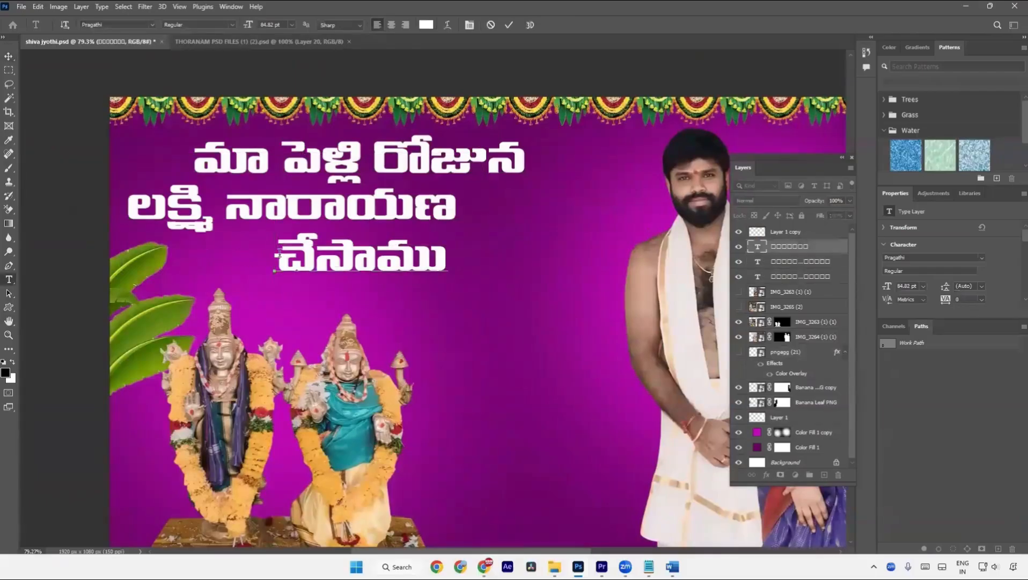
key(ctrl+v)
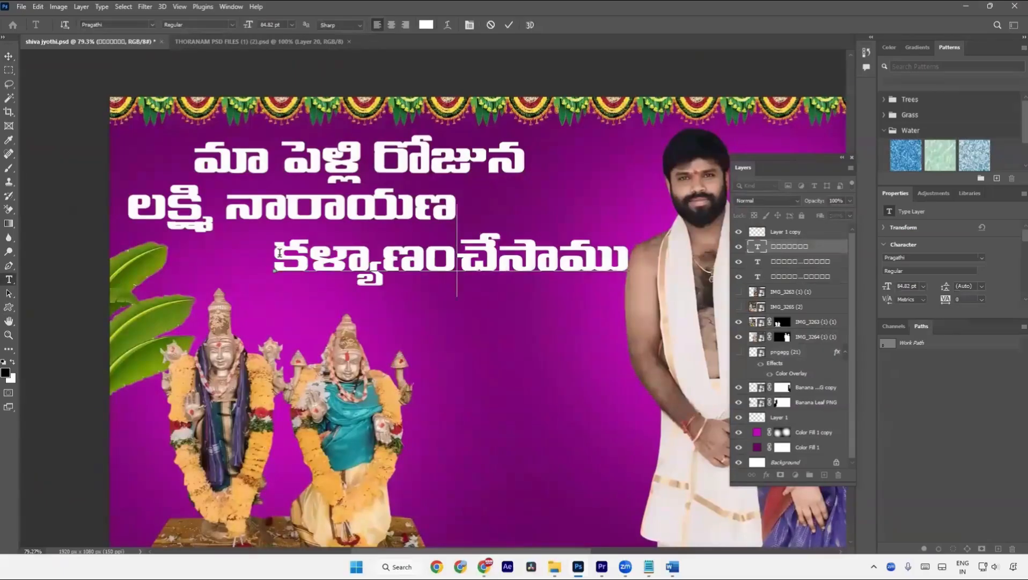
key(ctrl+Return)
key(v)
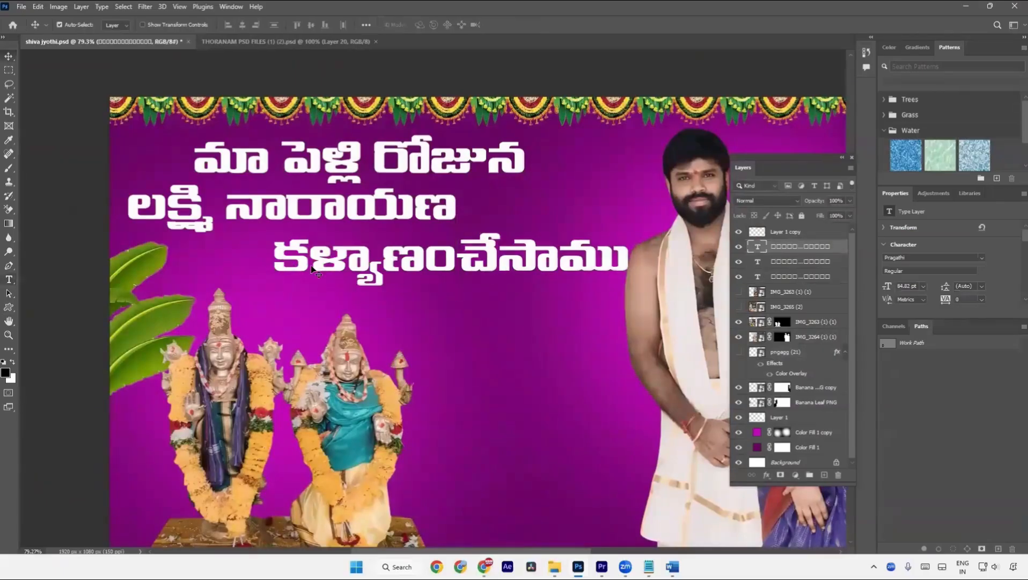
Hide the second and third title lines and select the first line, "మా పెళ్లి రోజున"
click(359, 214)
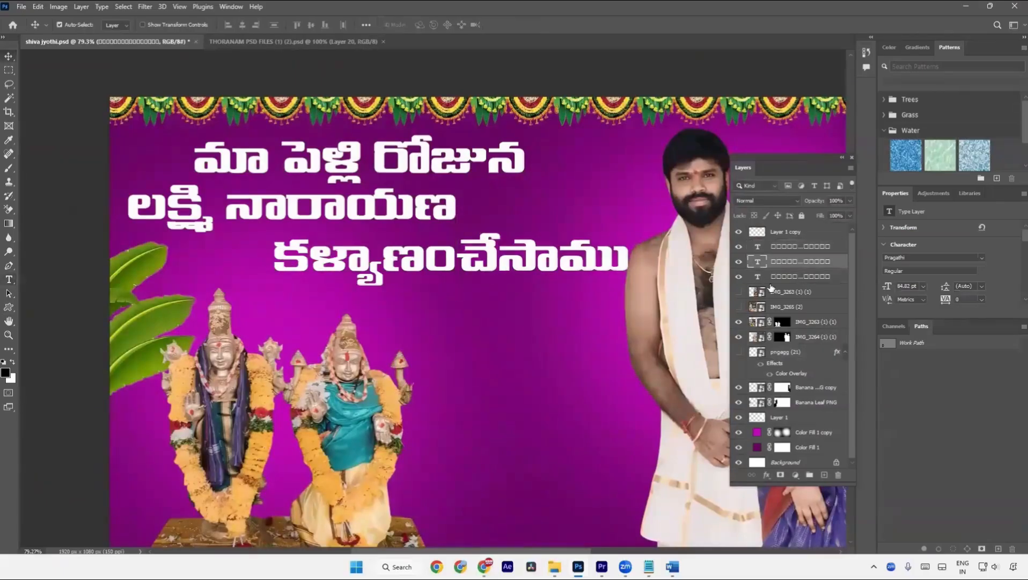
click(739, 276)
click(428, 264)
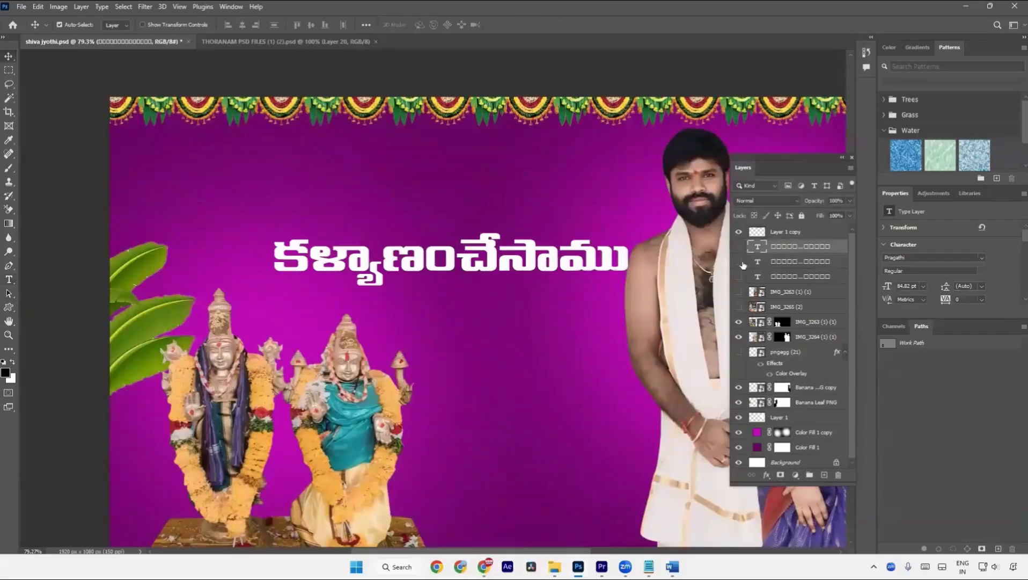
click(739, 246)
click(739, 276)
click(430, 173)
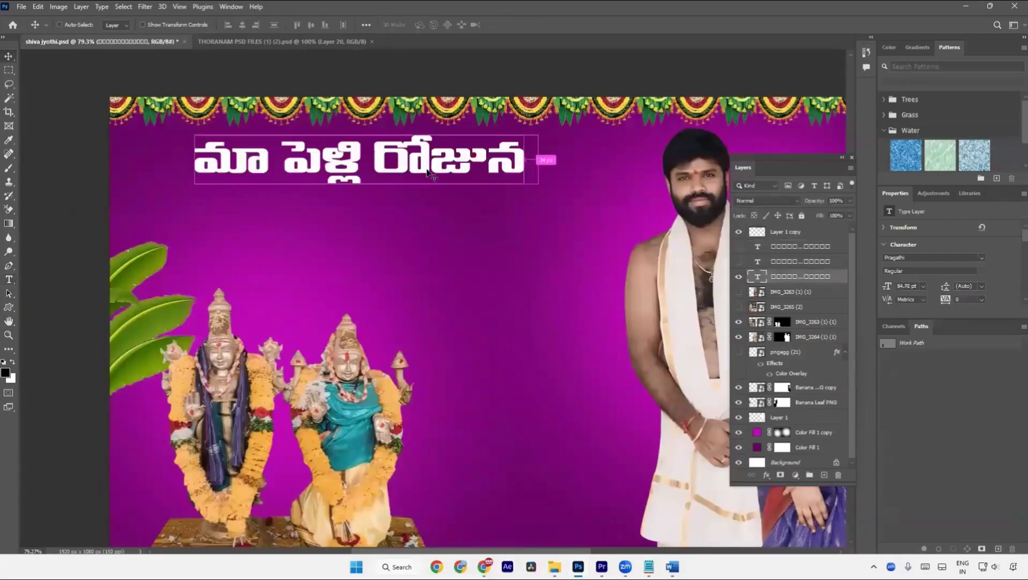
Enlarge the first title line to about 127% and rotate it about -1°, just below the thoranam garland
key(ctrl+t)
drag(476, 160, 482, 164)
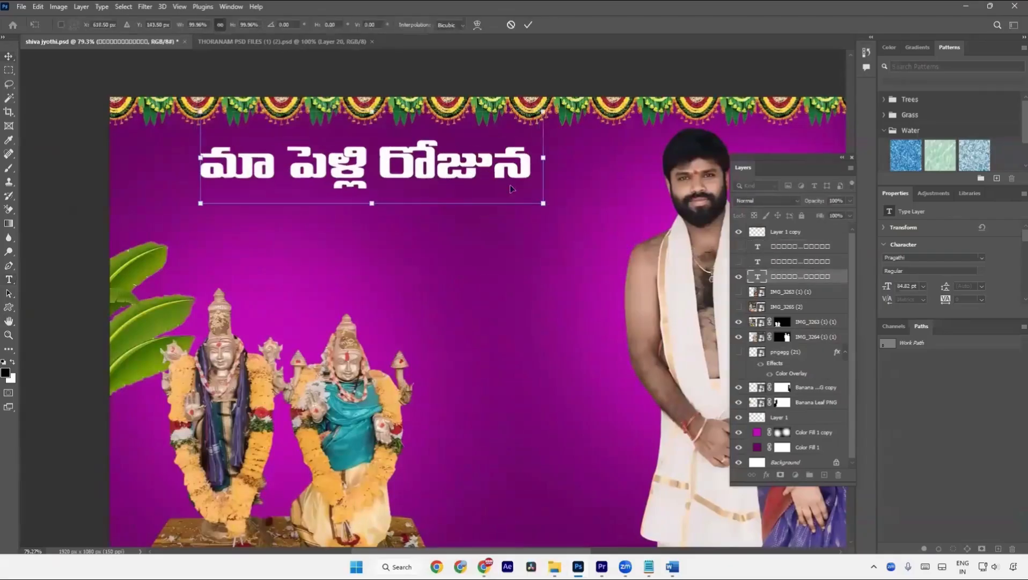
drag(544, 157, 636, 157)
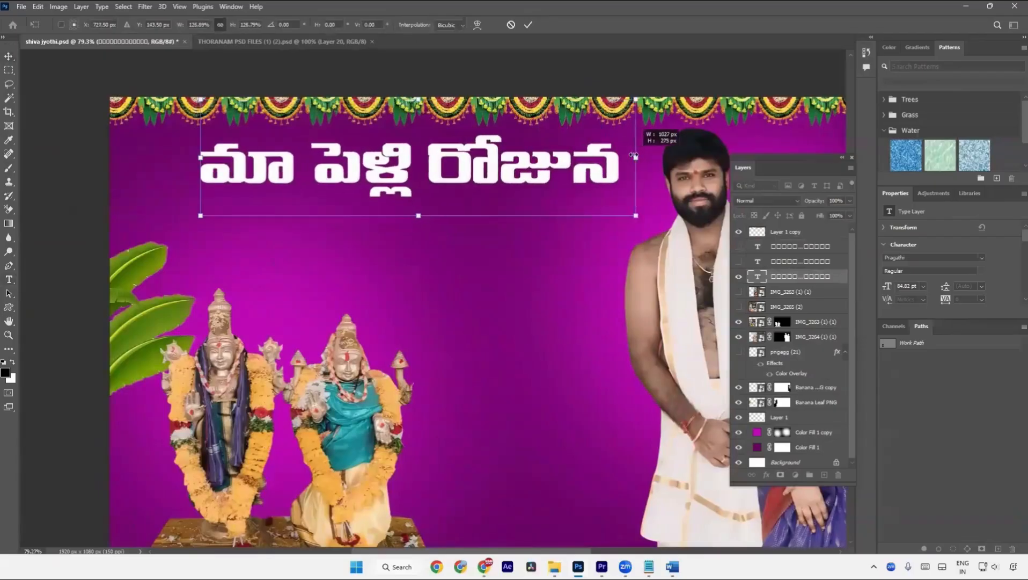
mouse_move(620, 233)
mouse_down()
mouse_move(632, 220)
mouse_move(641, 232)
mouse_move(631, 173)
mouse_move(610, 224)
mouse_move(630, 233)
mouse_up()
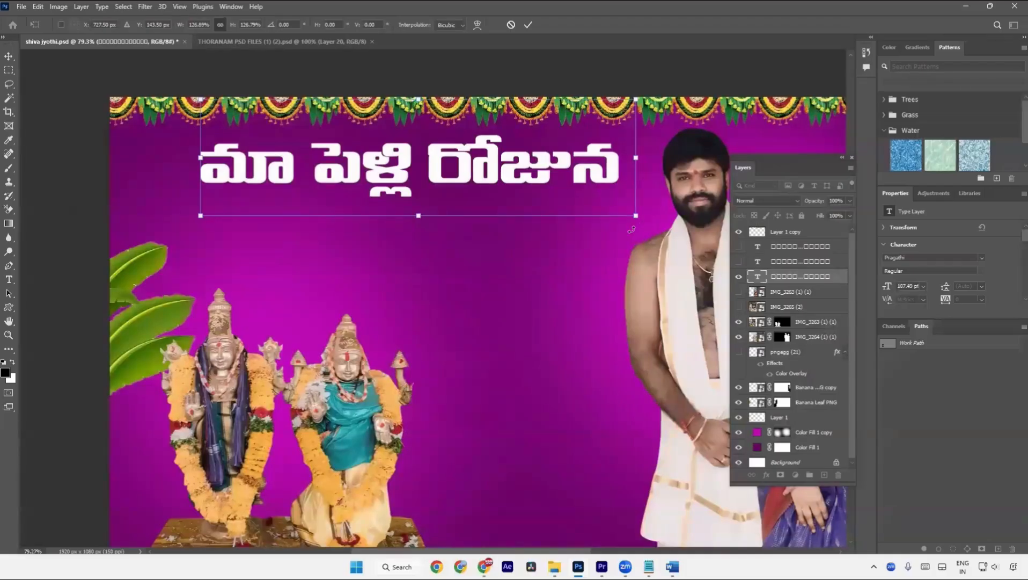
drag(631, 230, 642, 228)
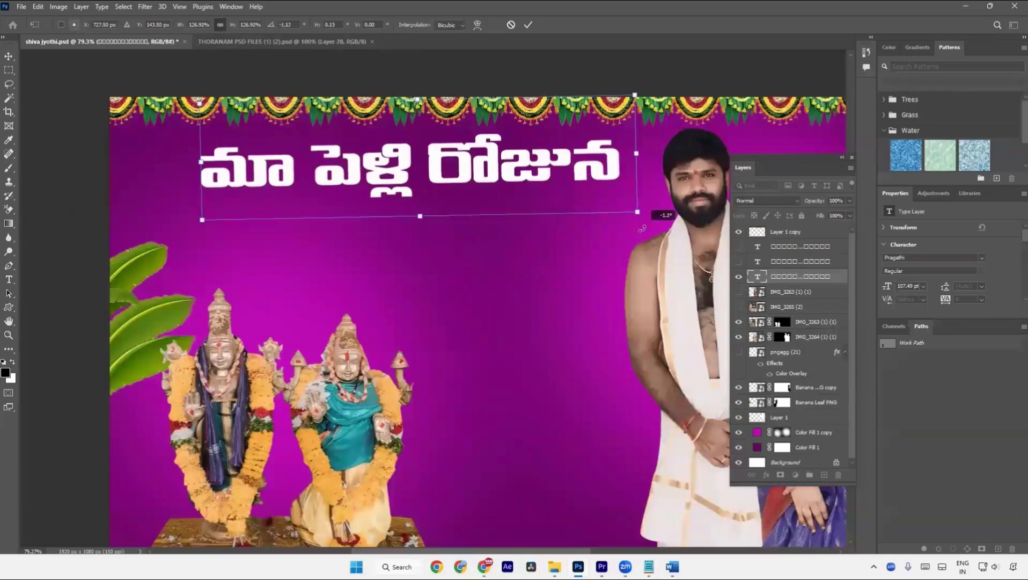
drag(641, 228, 647, 228)
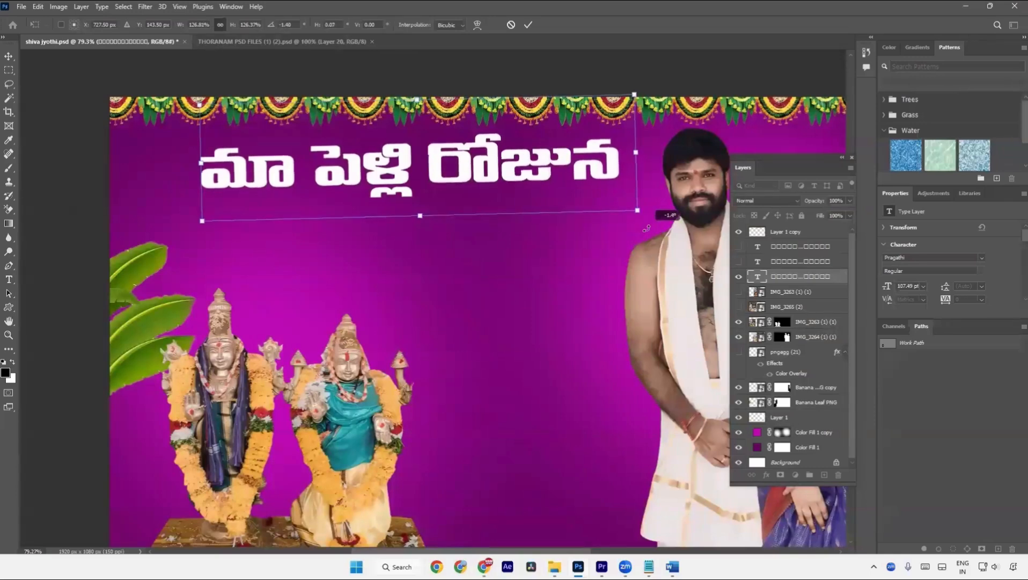
drag(647, 228, 642, 230)
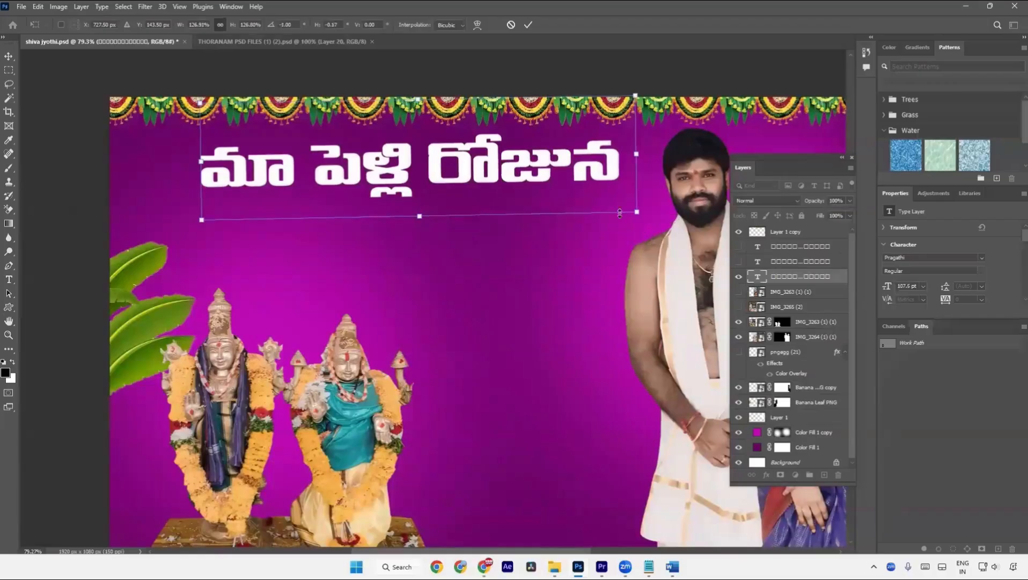
key(Return)
key(ctrl+t)
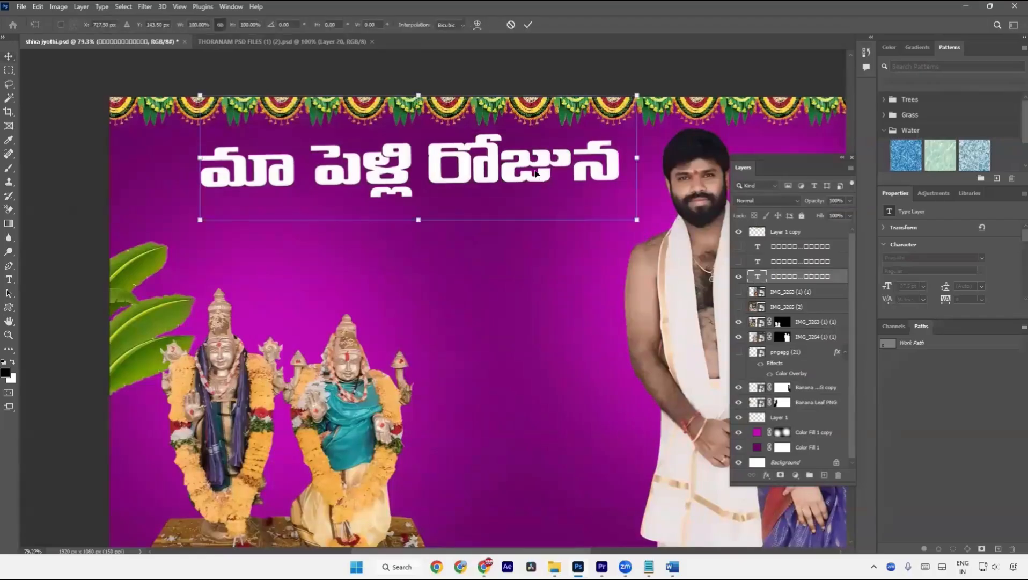
key(Return)
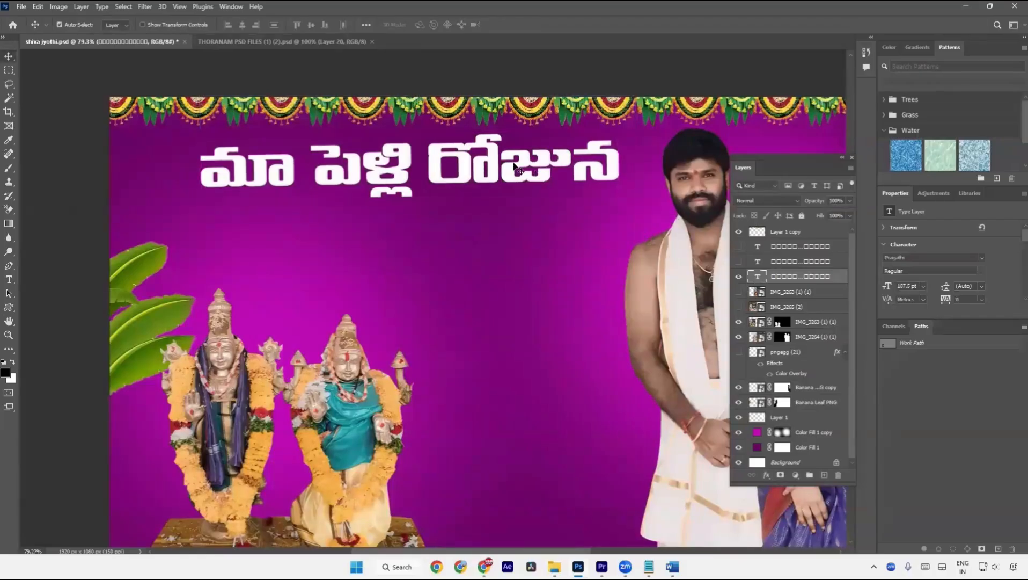
Try the PragathiNarrow font on the whole first title line and save the document
key(t)
click(514, 163)
key(ctrl+a)
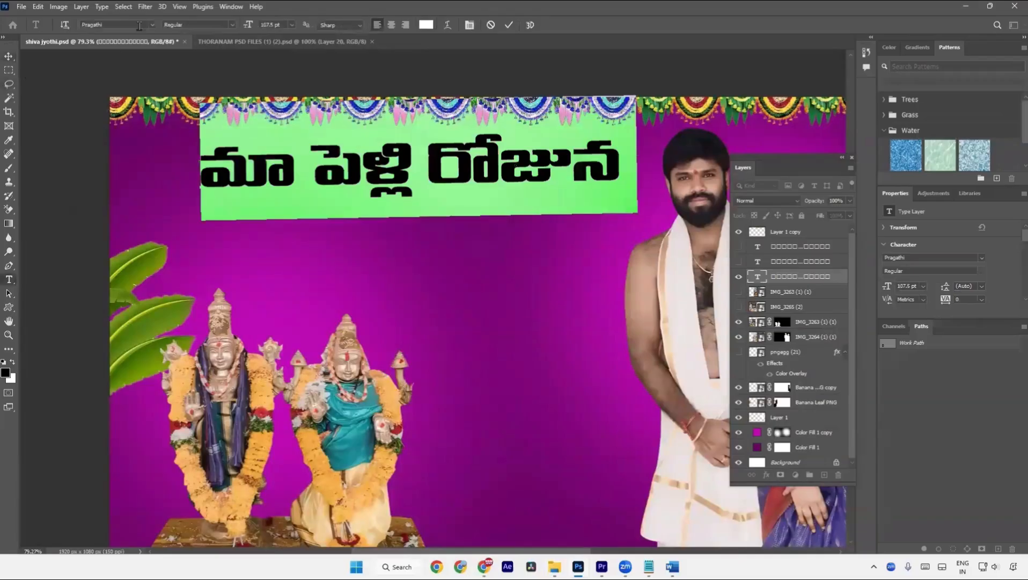
text(pra)
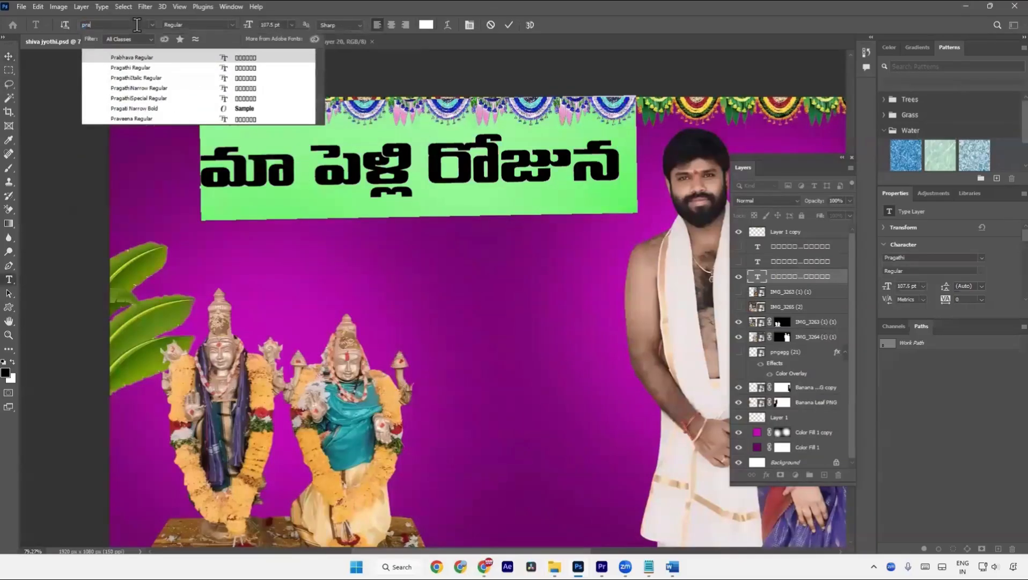
click(153, 90)
click(152, 92)
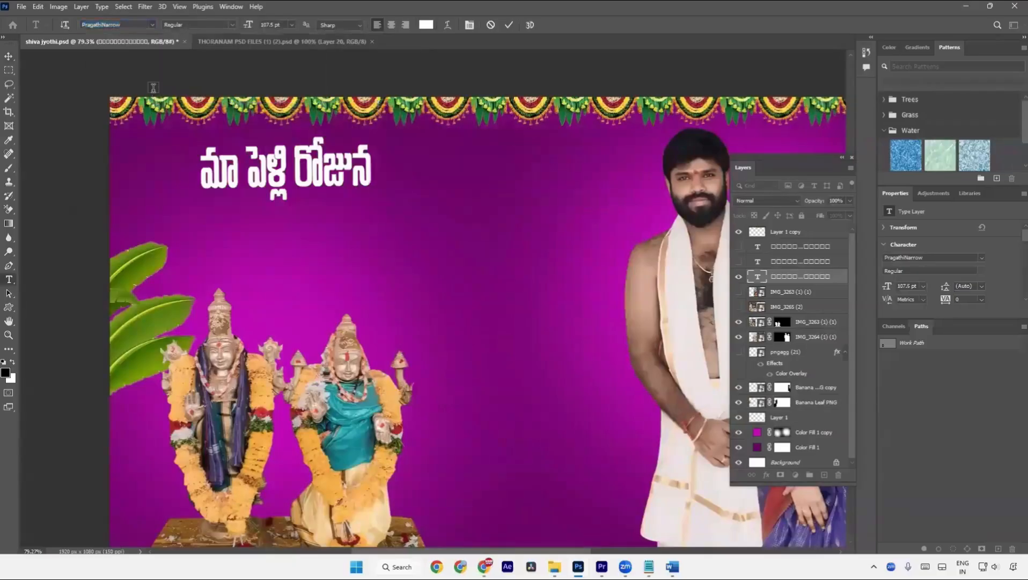
key(ctrl+s)
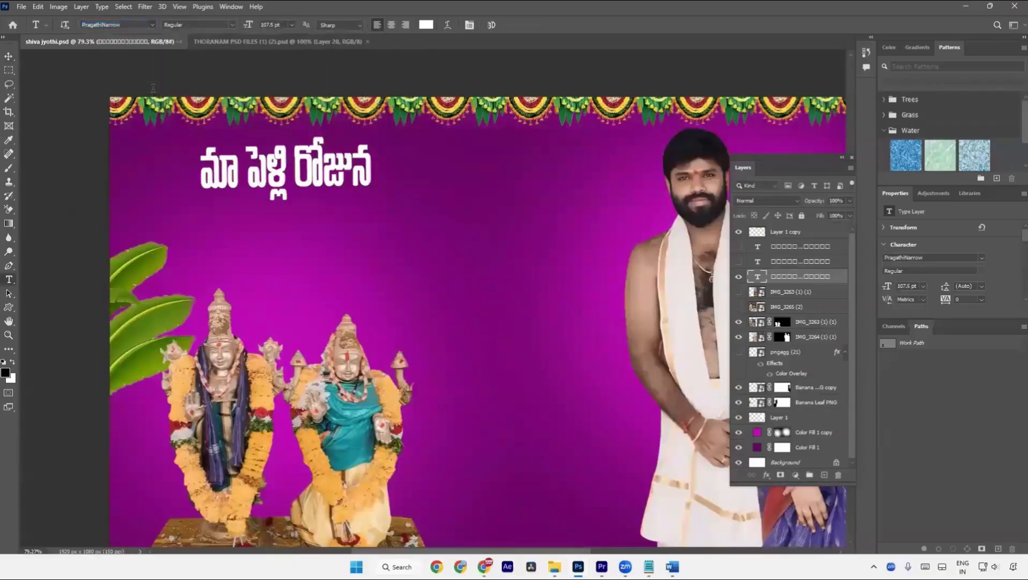
Try stretching the narrow-font first title line wider and flatter, and undo its font change
key(ctrl+t)
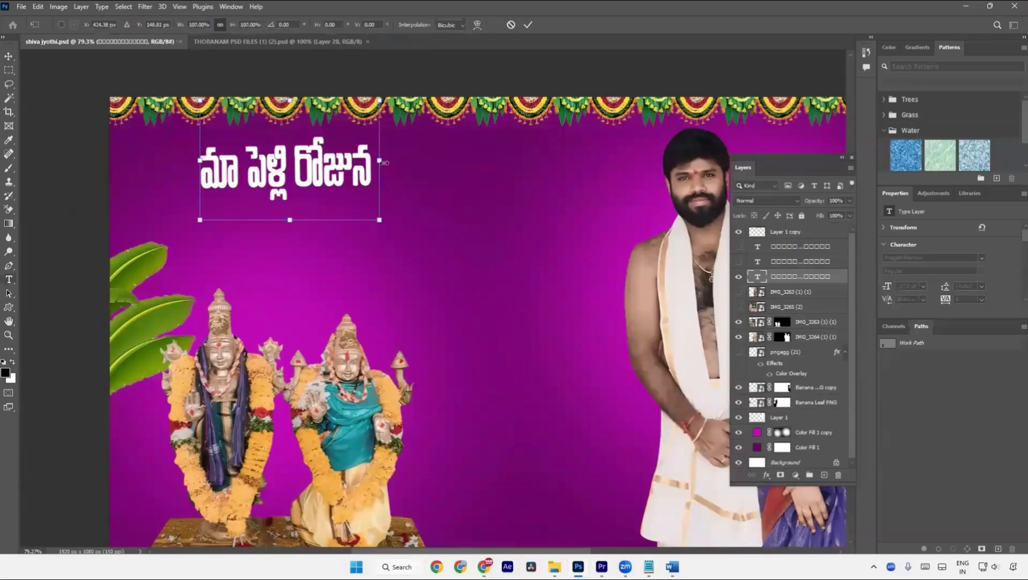
drag(380, 160, 495, 160)
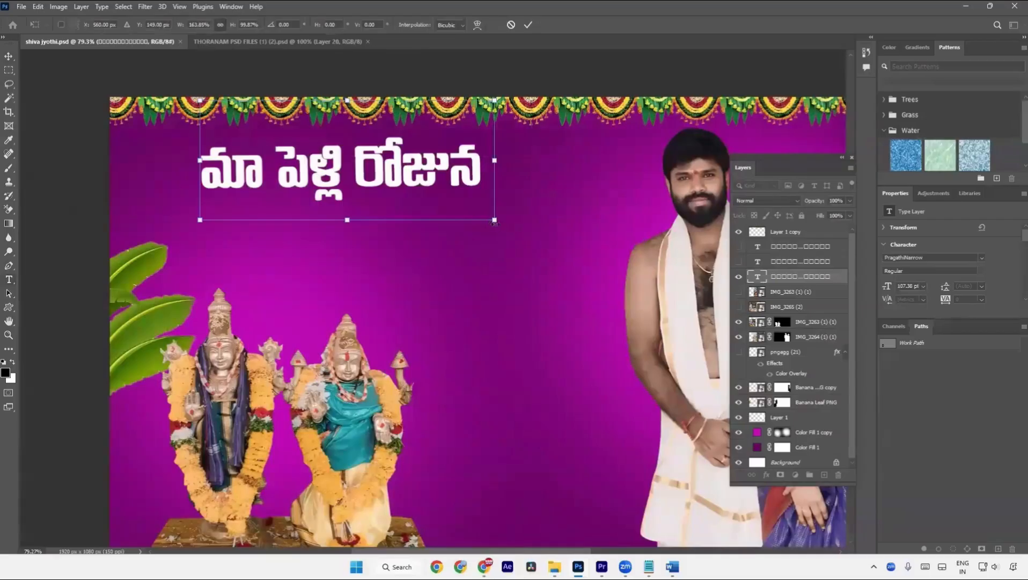
drag(494, 222, 543, 188)
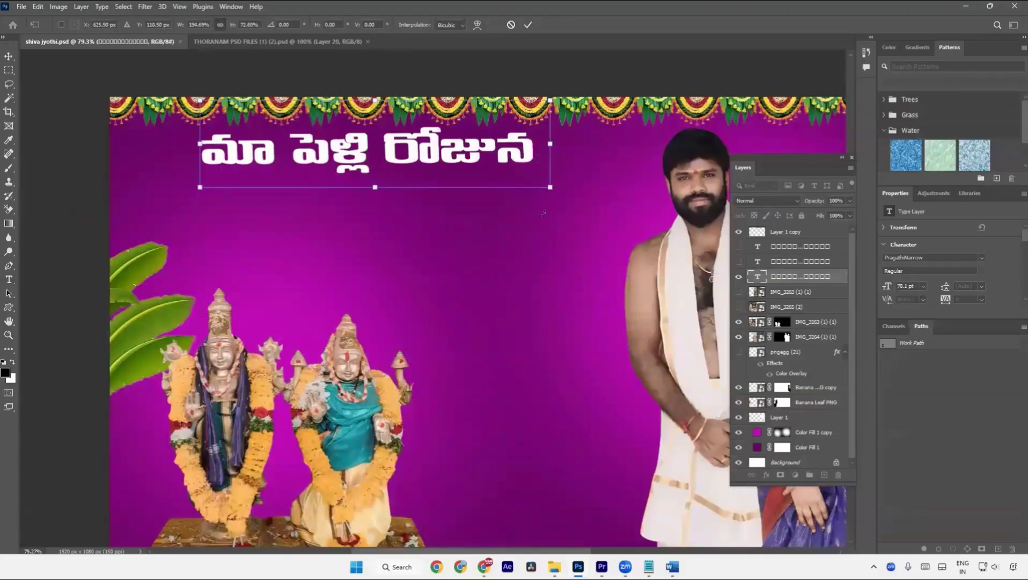
drag(550, 188, 537, 195)
key(Return)
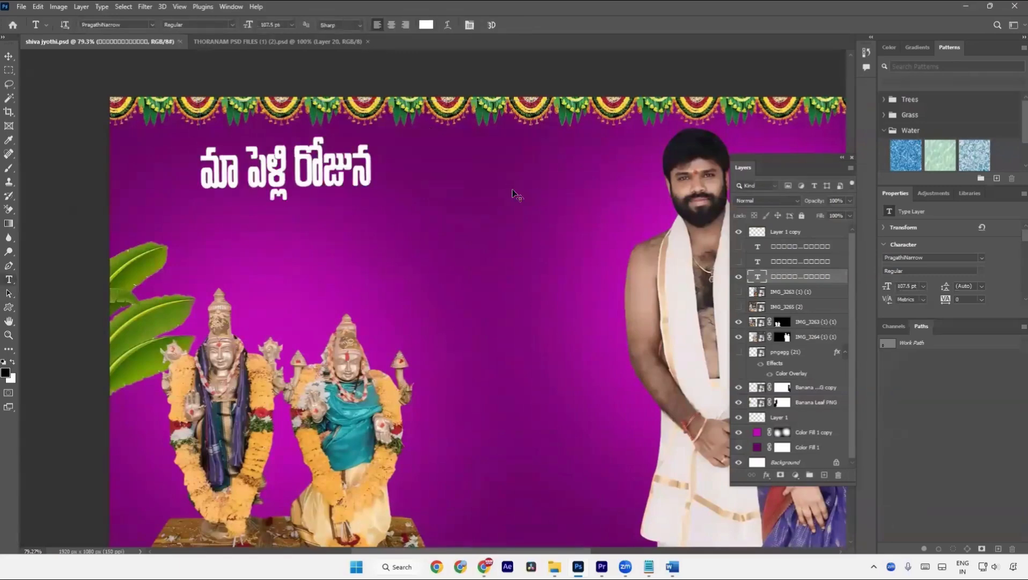
key(ctrl+z)
key(ctrl+t)
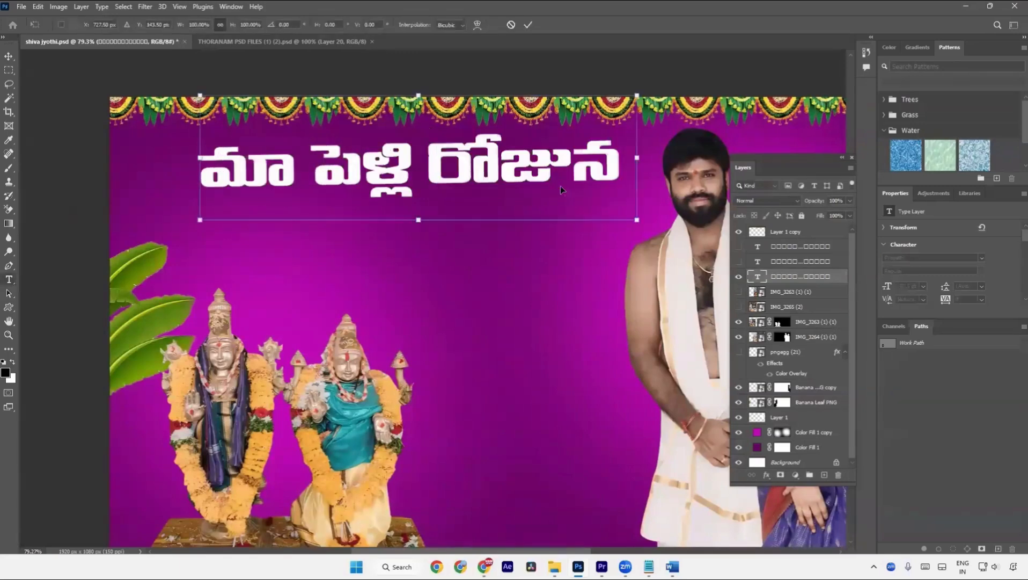
drag(637, 220, 545, 209)
key(Return)
key(ctrl+z)
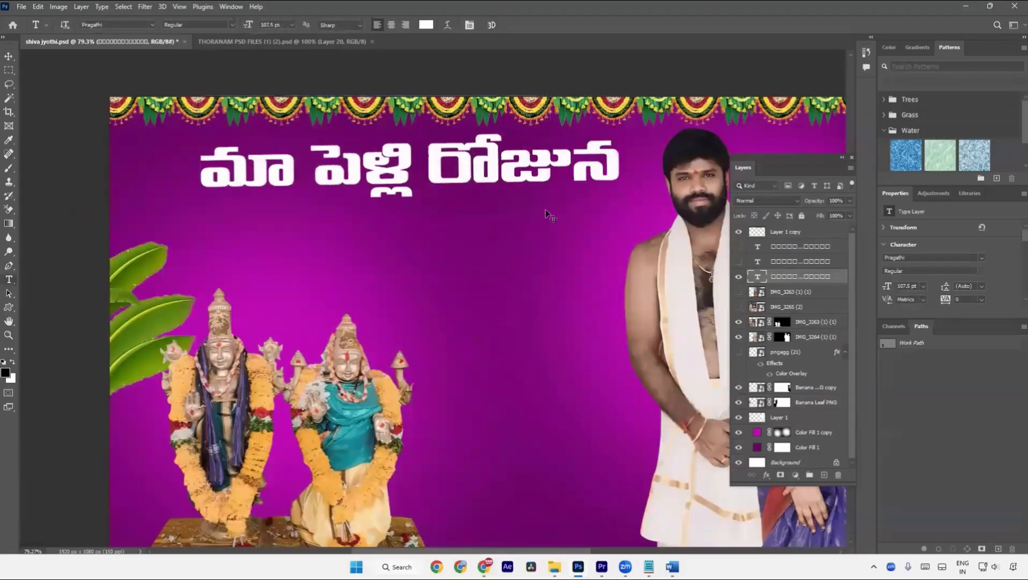
Narrow the first title line to about 83% of its width and move it slightly right
key(ctrl+t)
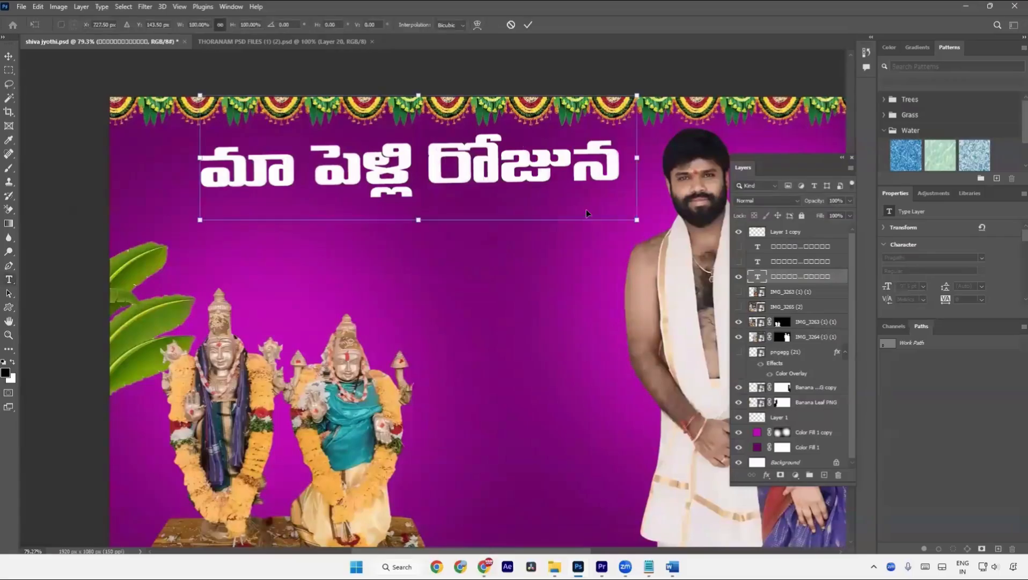
drag(638, 220, 566, 219)
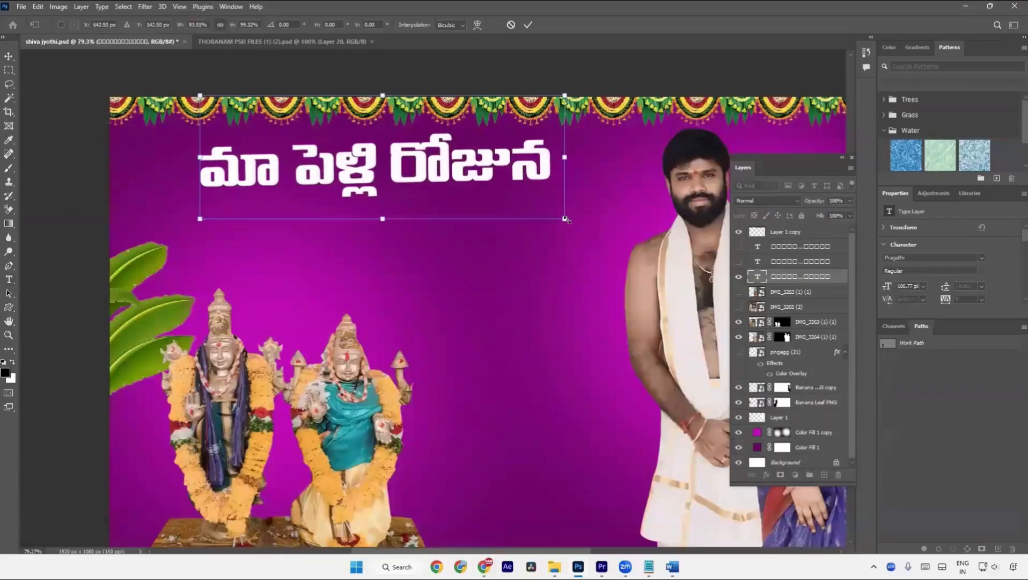
key(Return)
drag(519, 165, 532, 165)
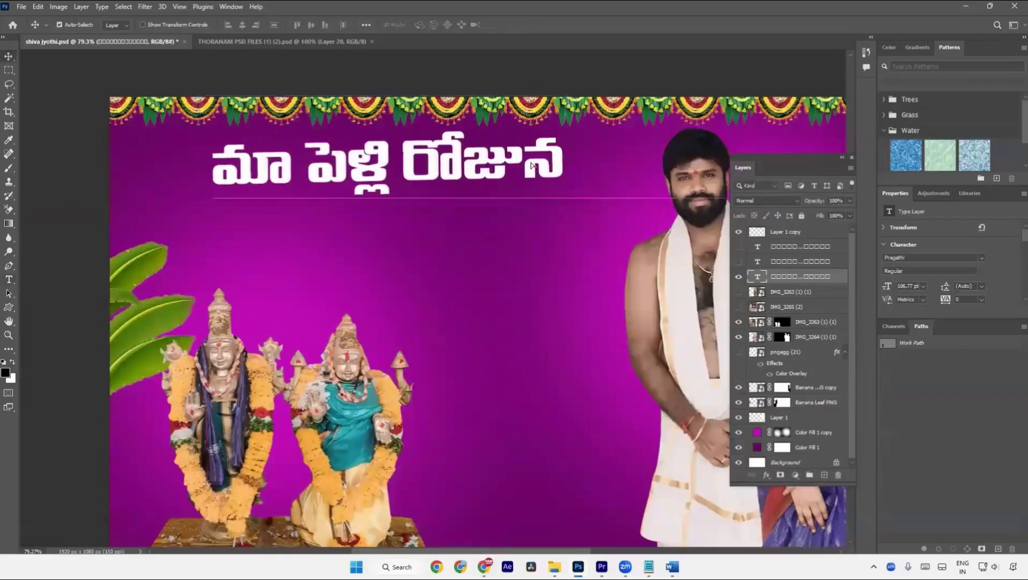
Show the second title line, place it below the first line and rotate it about -1°
click(739, 261)
drag(372, 223, 480, 241)
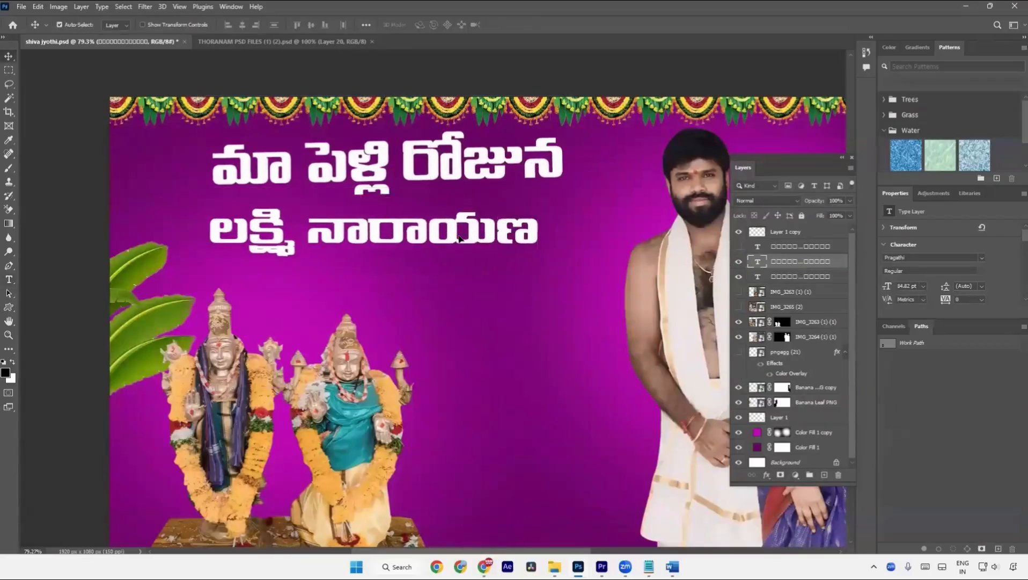
key(ctrl+t)
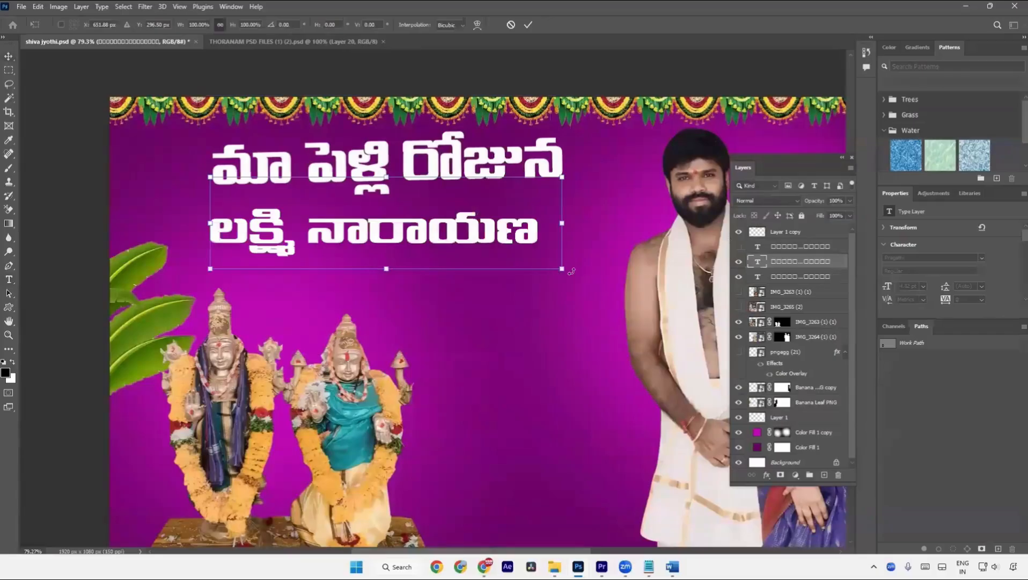
drag(568, 277, 577, 275)
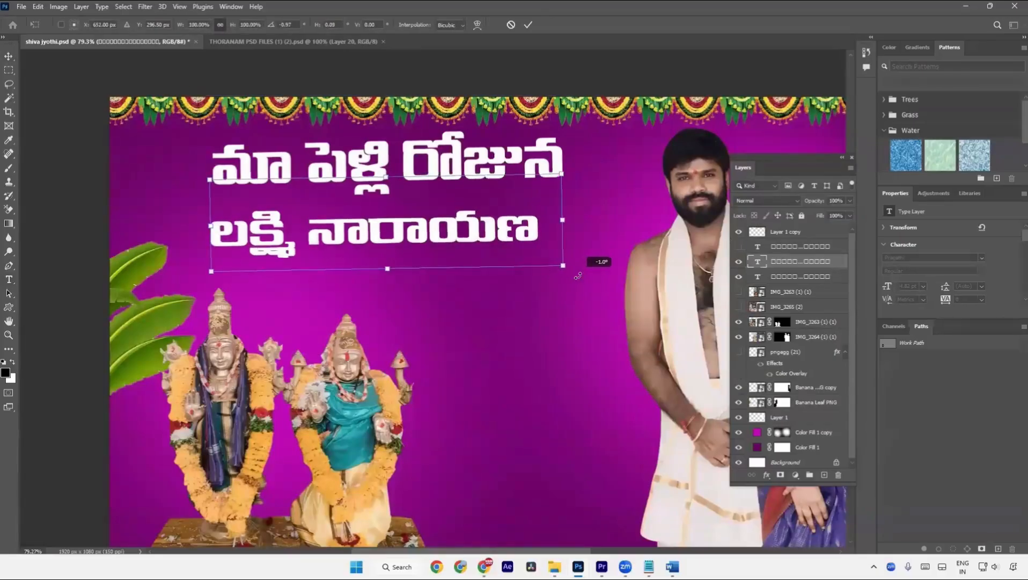
key(Return)
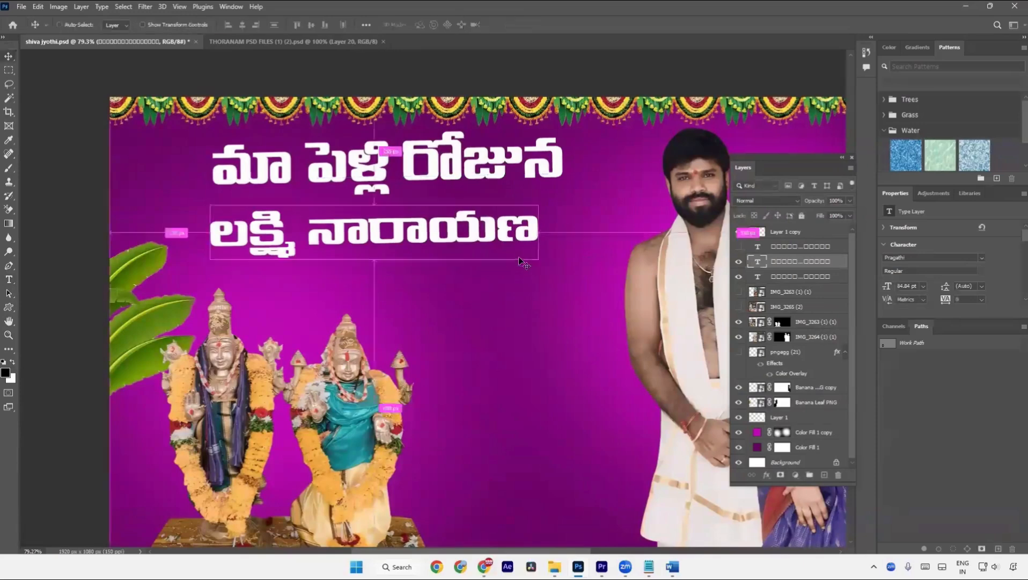
key(ctrl+t)
key(Return)
Enlarge the second title line to about 133% width and 157% height, fitting it close beneath the first line
key(t)
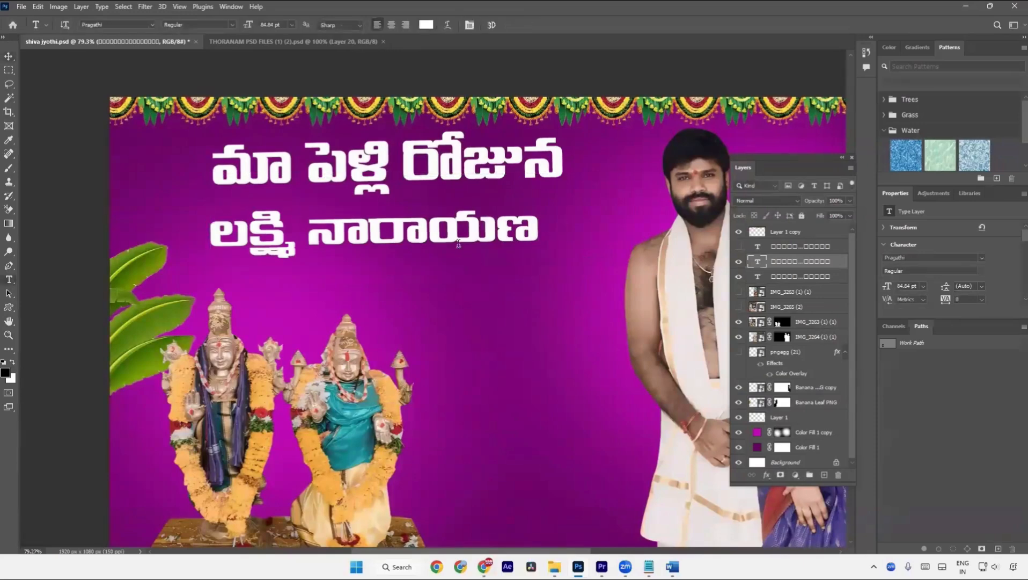
click(467, 243)
key(Escape)
key(ctrl+t)
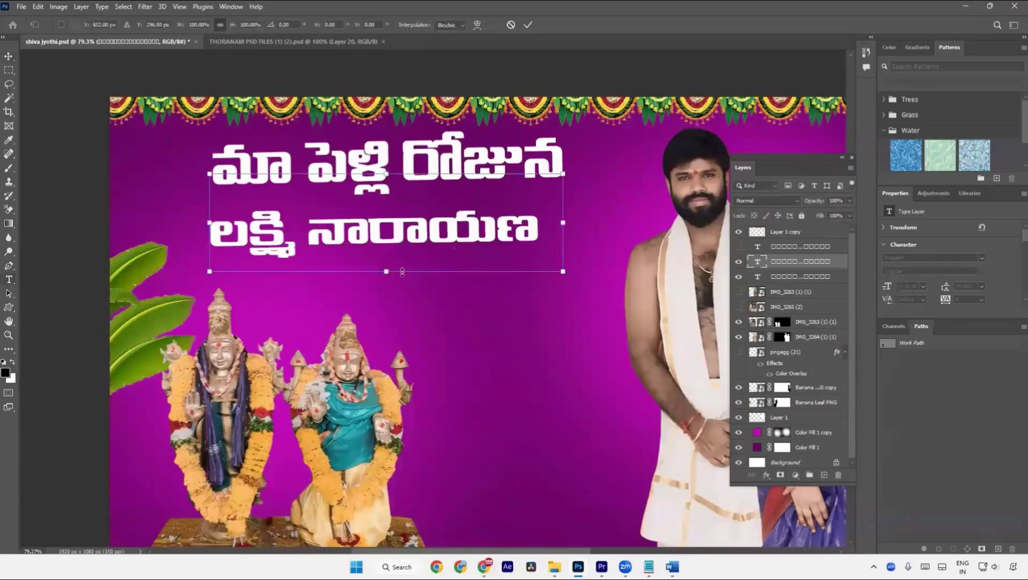
drag(386, 272, 379, 246)
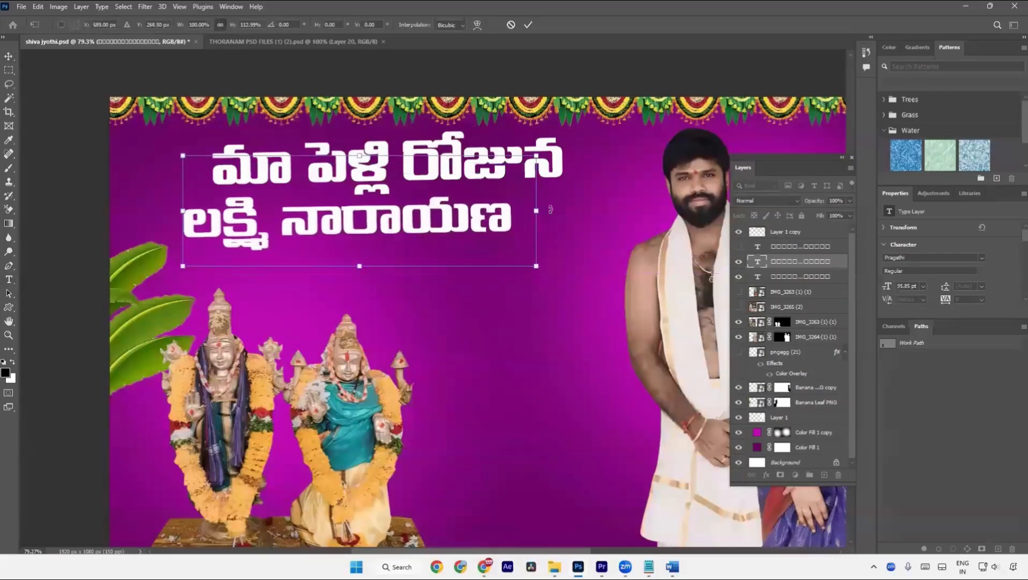
drag(540, 217, 651, 203)
drag(586, 227, 575, 228)
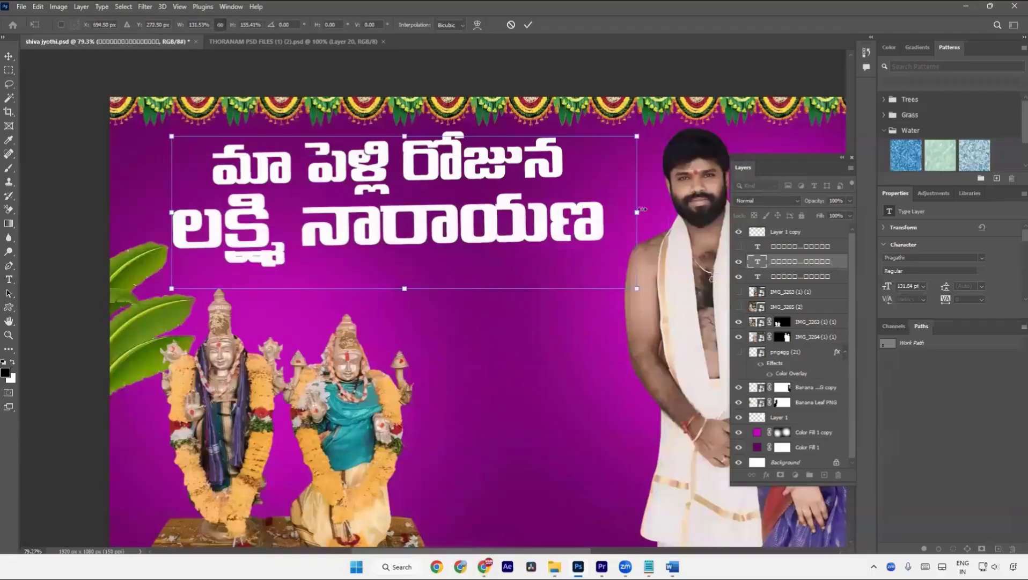
drag(642, 209, 648, 211)
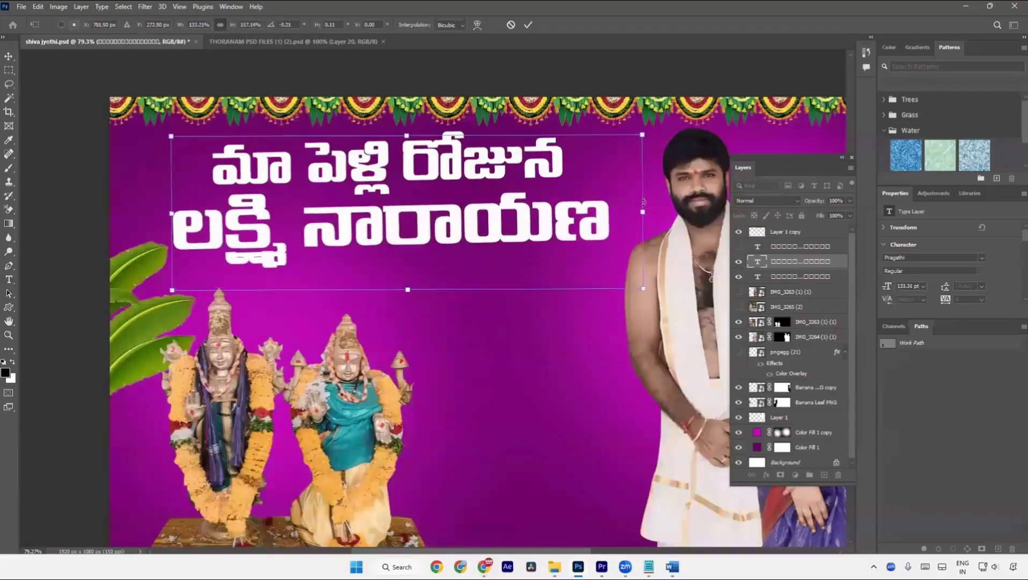
key(Return)
Show the third title line, rotate it about -1°, shrink it slightly to 77.8 pt and move it beneath the second line
click(739, 262)
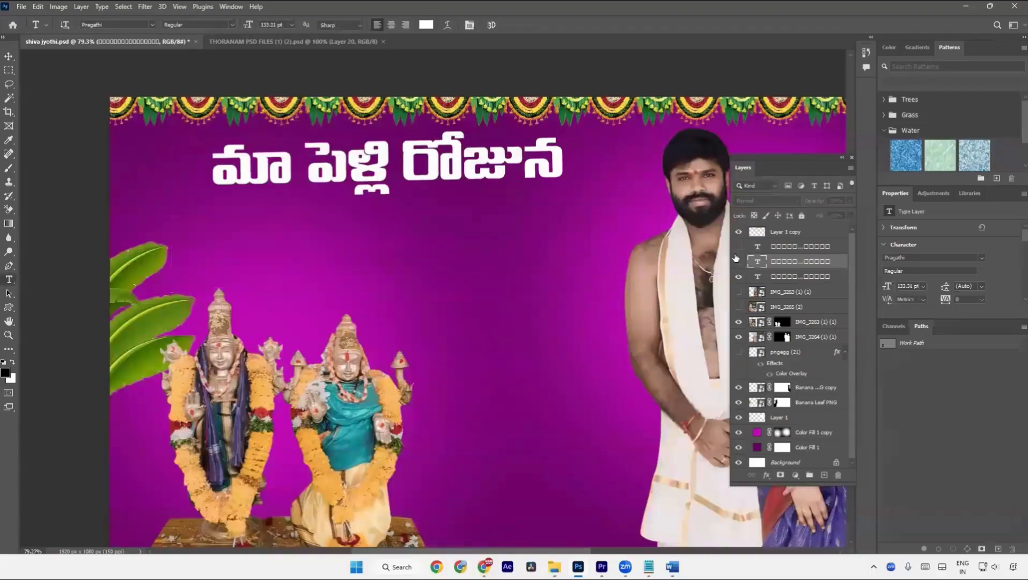
drag(739, 261, 739, 247)
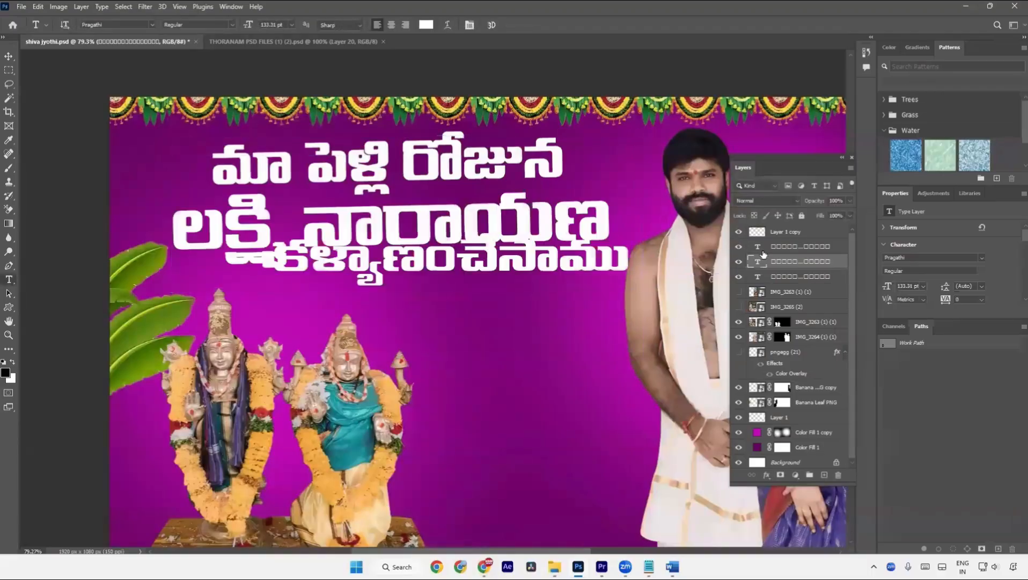
click(512, 273)
key(ctrl+Return)
key(ctrl+t)
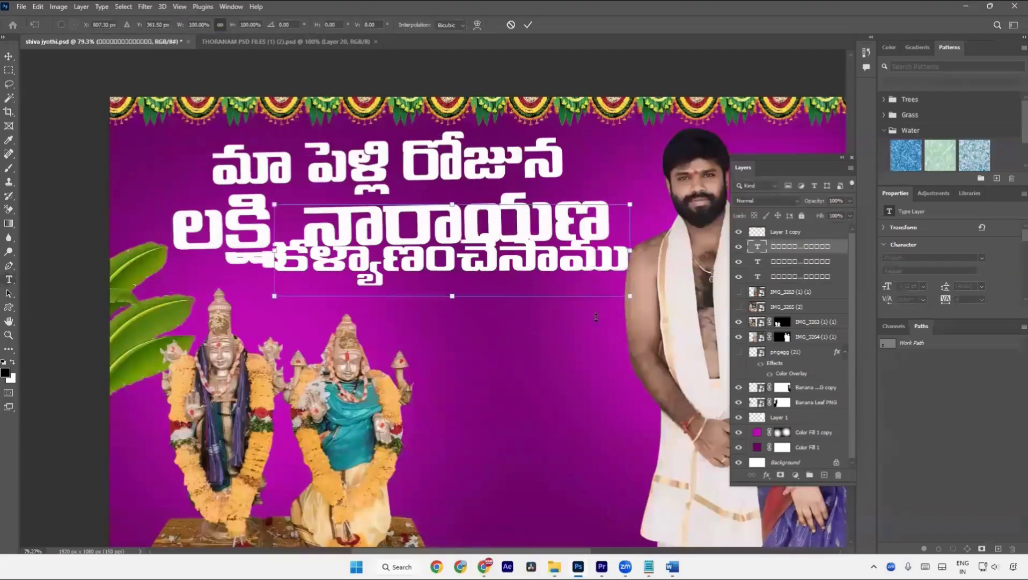
drag(597, 317, 601, 317)
drag(539, 278, 538, 301)
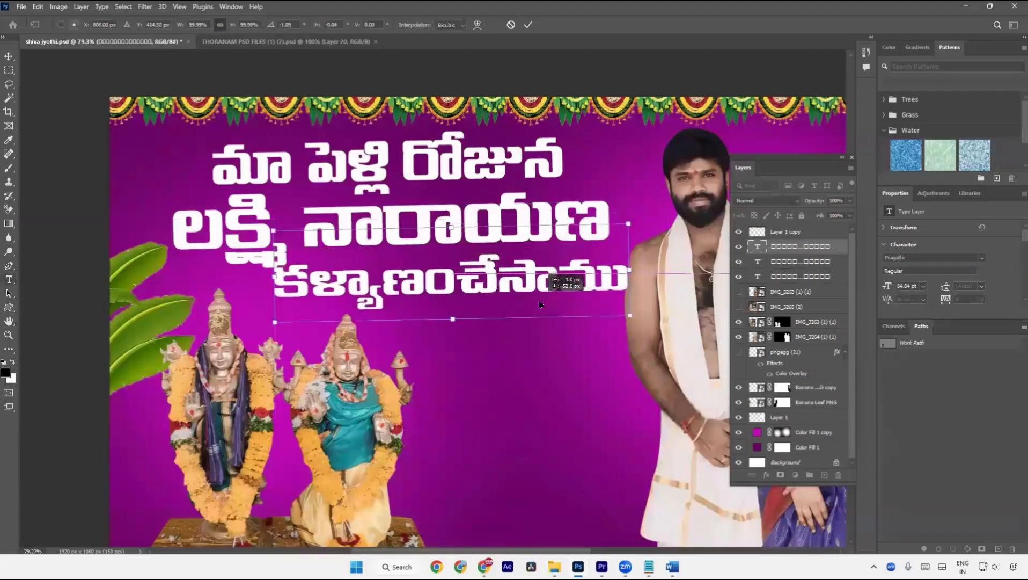
drag(620, 271, 610, 272)
key(Return)
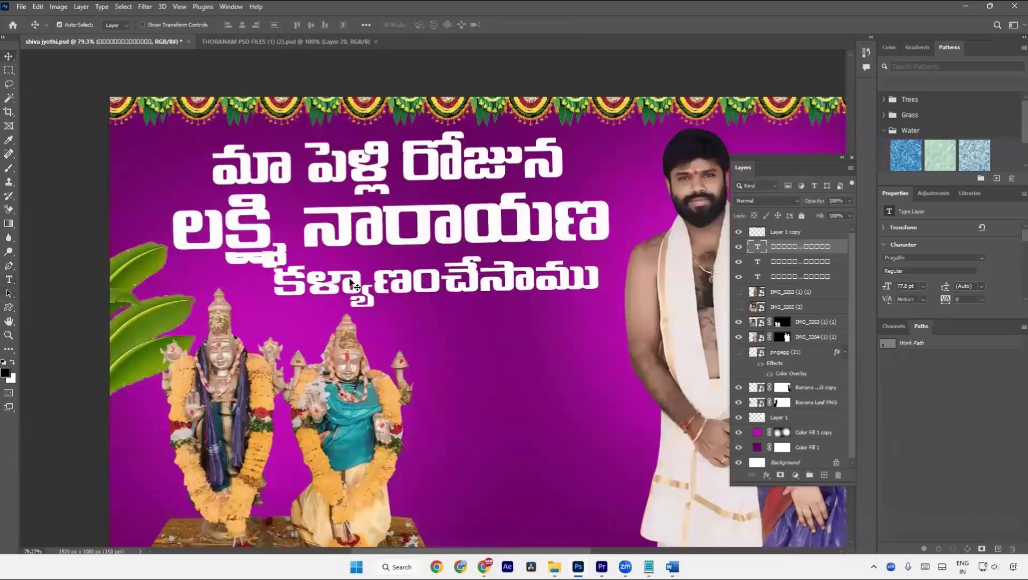
drag(422, 277, 428, 288)
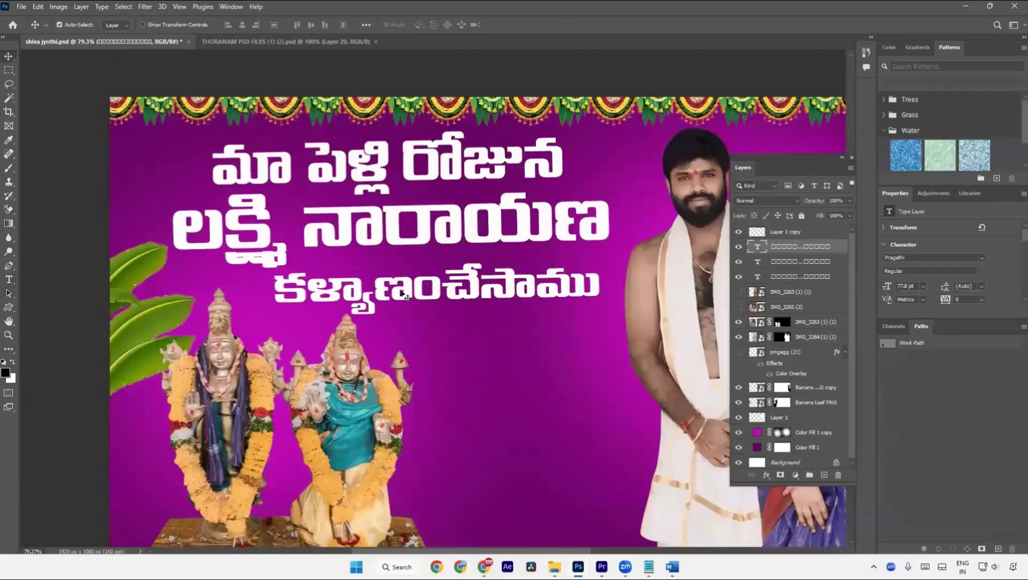
Make the third title line slightly smaller and shift it right so it ends near the second line's right end
key(ctrl+t)
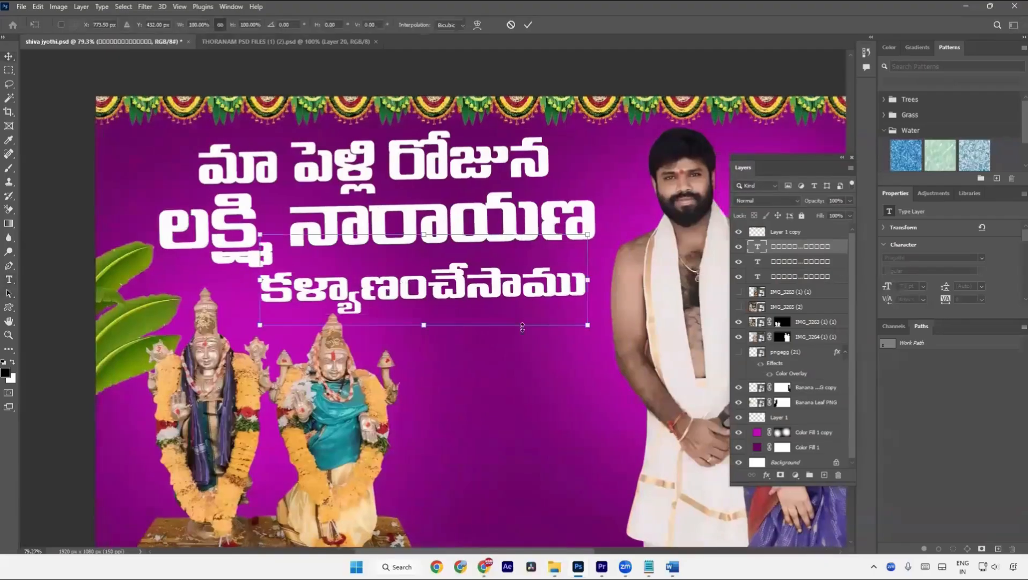
drag(533, 345, 534, 345)
drag(480, 306, 500, 298)
mouse_move(613, 271)
mouse_down()
mouse_move(574, 271)
mouse_move(602, 271)
mouse_up()
drag(450, 268, 456, 270)
Select all three title lines and rotate them together slightly clockwise
click(464, 232)
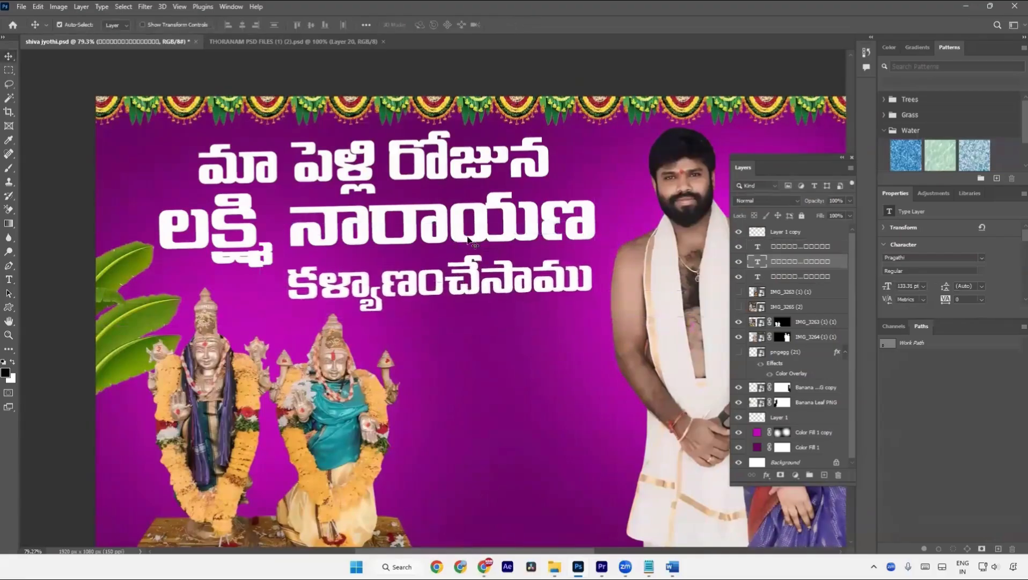
click(451, 181)
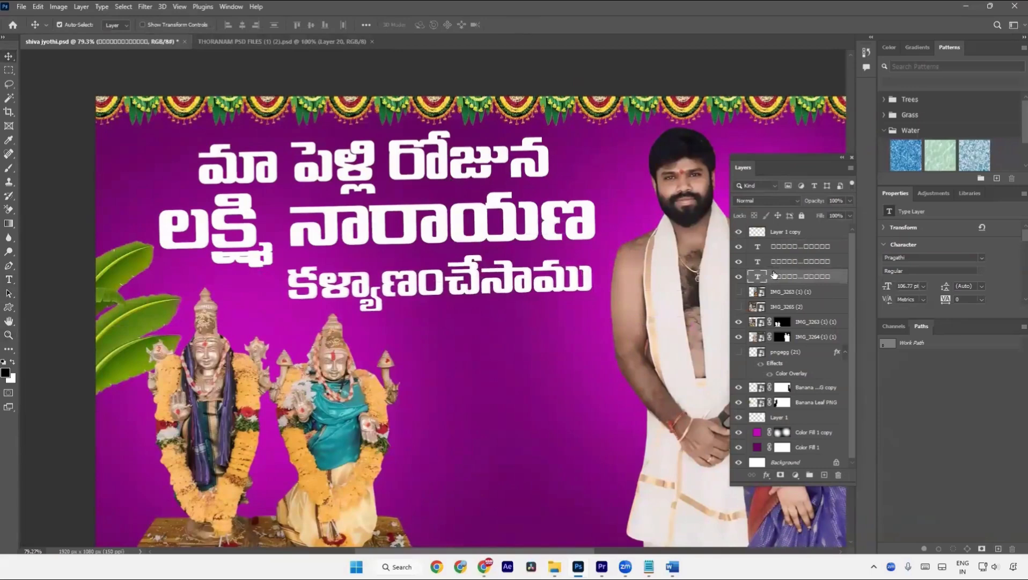
ctrl+click(787, 261)
ctrl+click(789, 246)
key(ctrl+t)
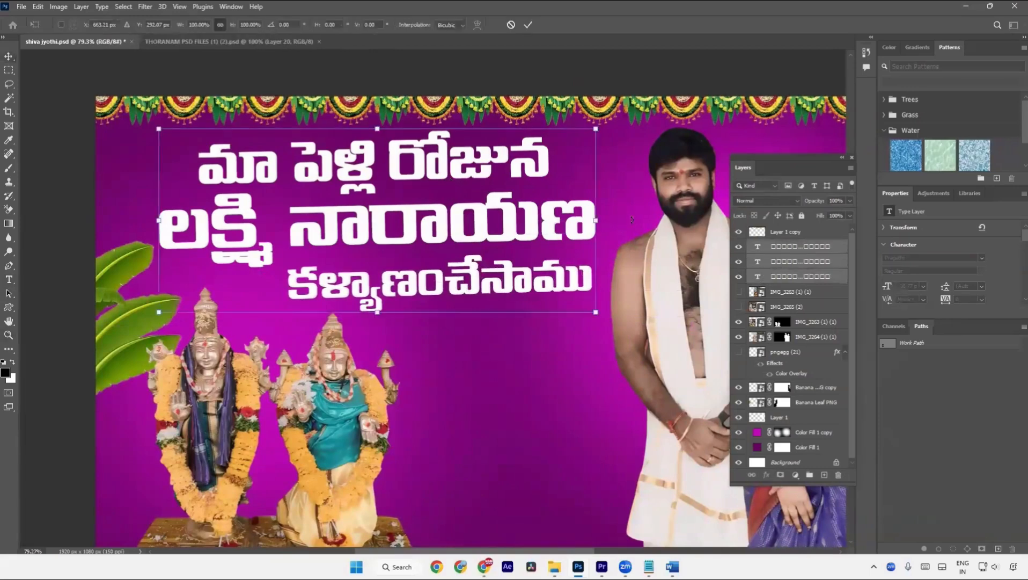
mouse_move(632, 219)
mouse_down()
mouse_move(634, 231)
mouse_move(627, 227)
mouse_up()
key(Return)
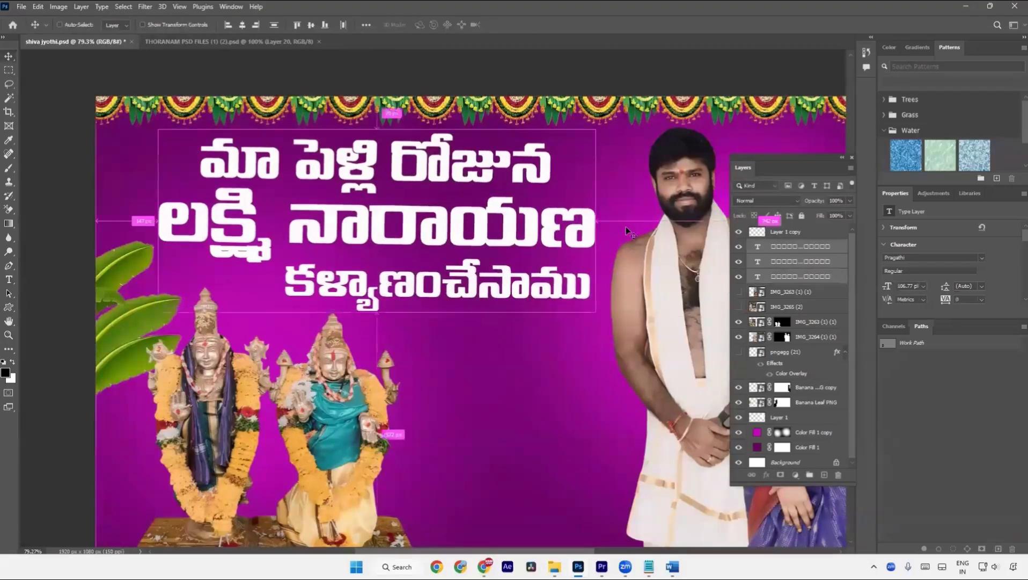
Undo the last change, tilt the three title text lines slightly counter-clockwise together, and save the document
key(ctrl+z)
key(ctrl+t)
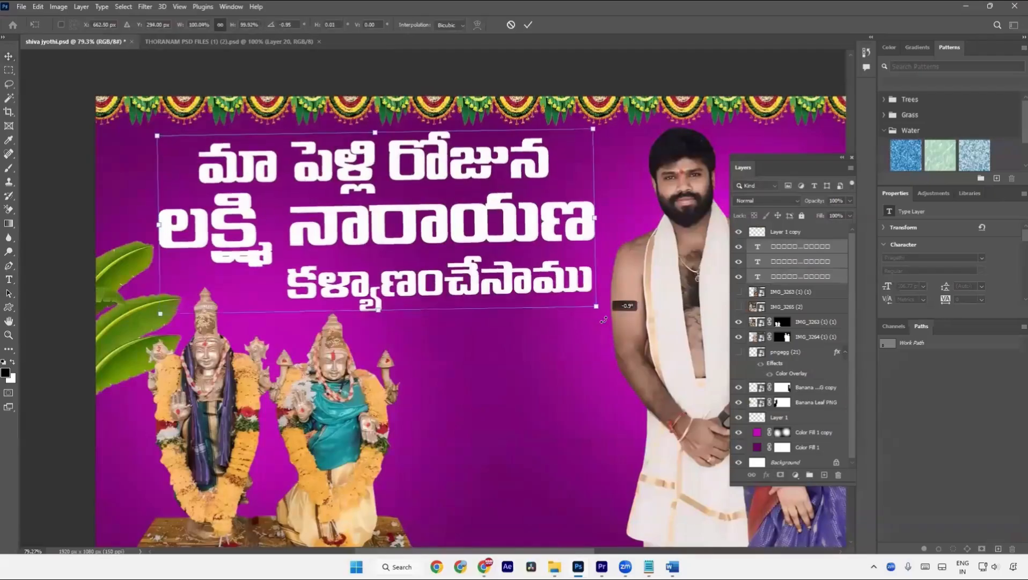
drag(599, 320, 516, 281)
key(Return)
drag(491, 337, 482, 336)
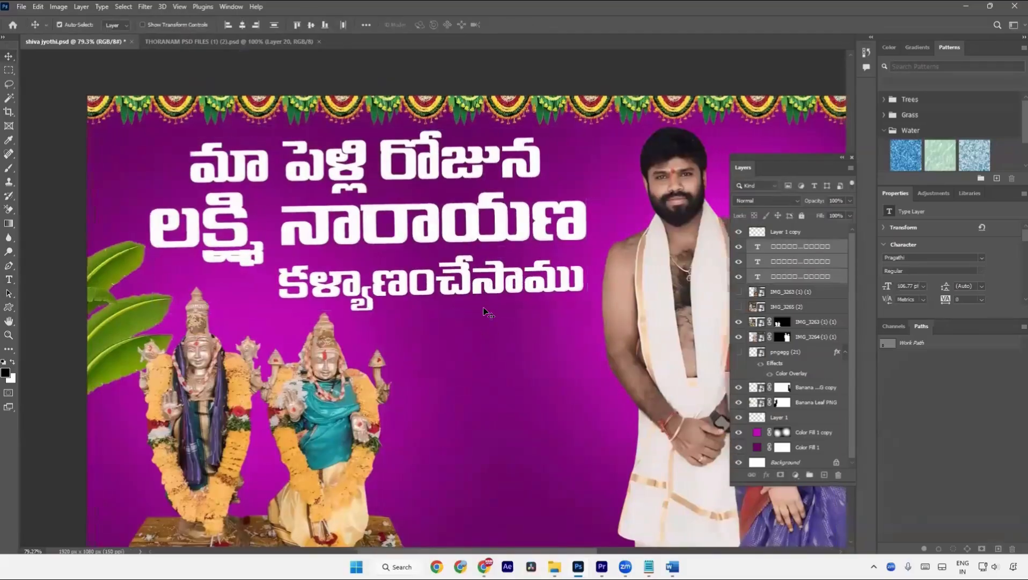
key(t)
click(510, 240)
key(ctrl+s)
drag(524, 301, 483, 281)
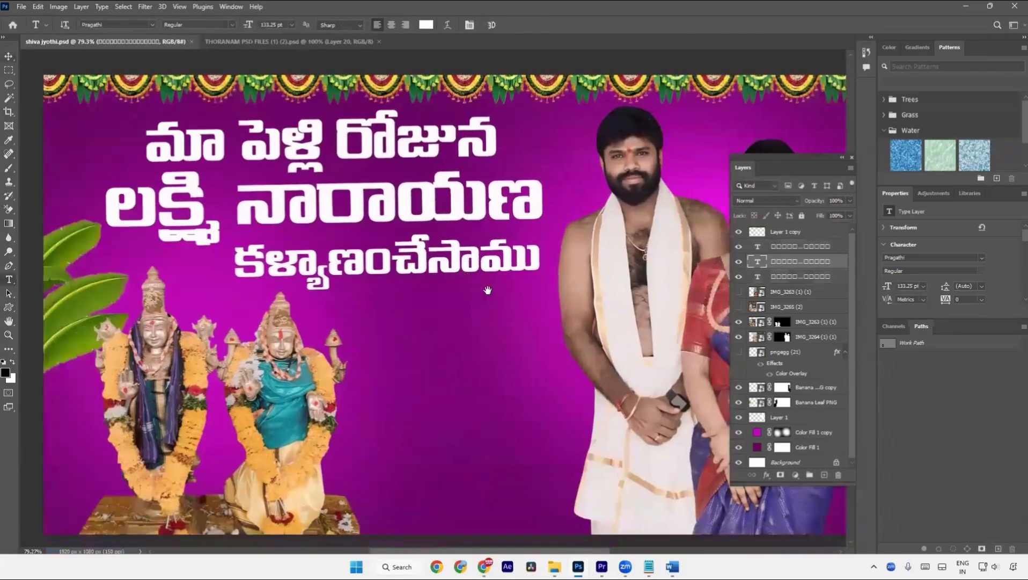
key(a)
scroll(452, 407, down, 4)
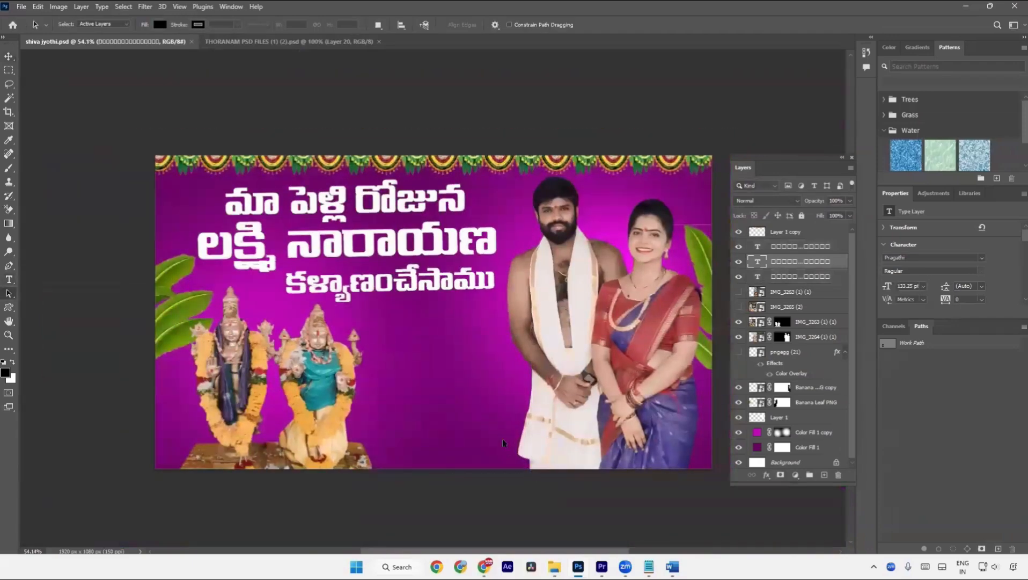
Place the Pngtree indian festival door toran decoration image from Downloads into shiva jyothi.psd, directly above the Color Fill 1 copy layer
key(v)
click(484, 415)
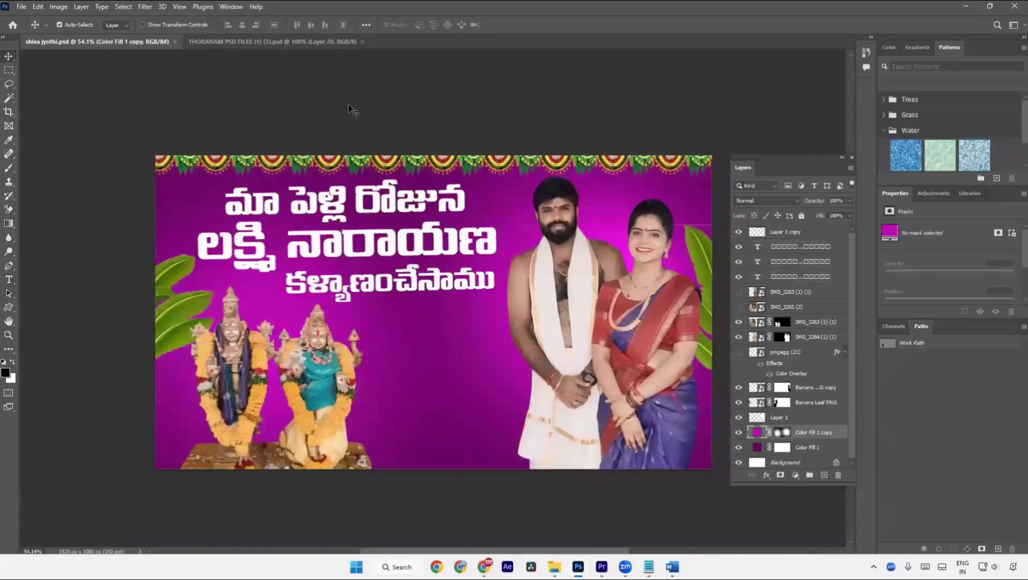
click(277, 41)
key(alt+Tab)
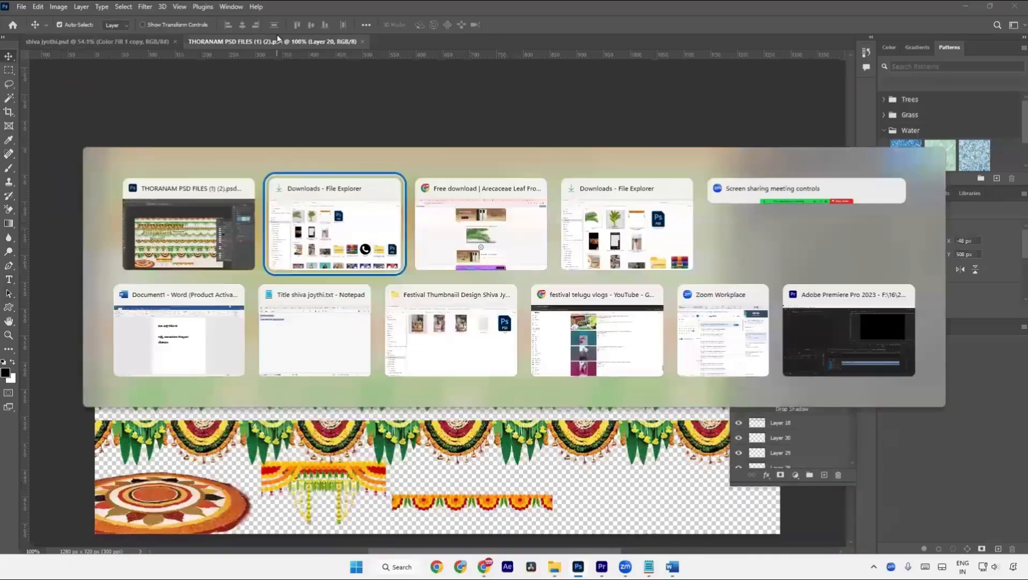
key(alt+Tab)
key(alt+Tab)
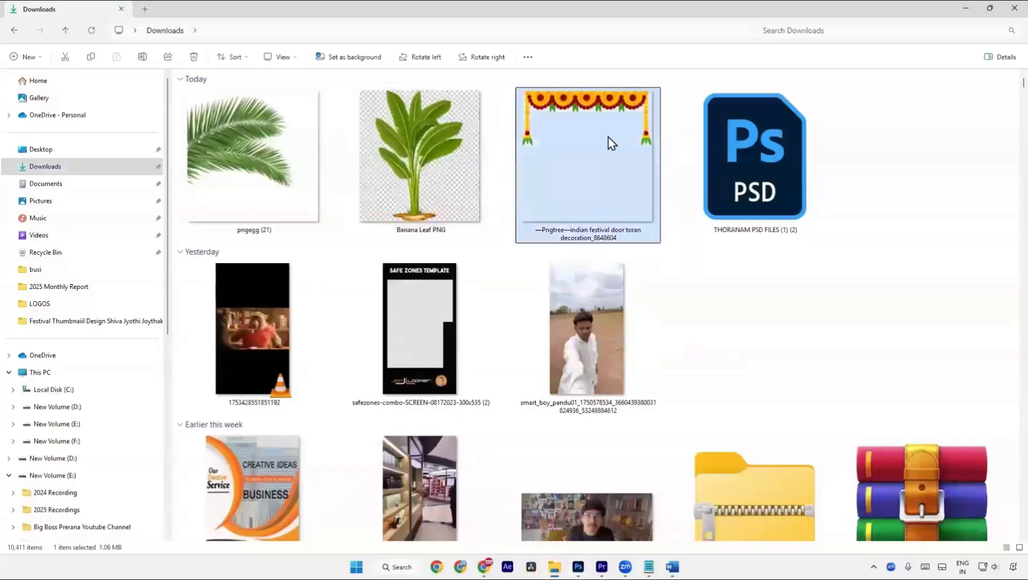
key(alt+Tab)
drag(608, 310, 262, 277)
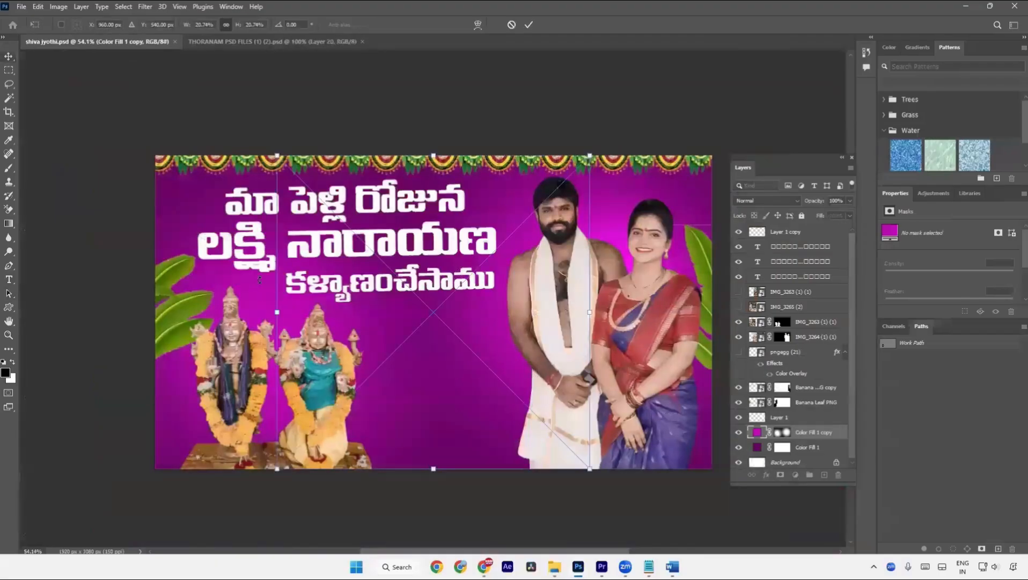
Move the placed toran decoration down into the open purple area between the deities and the couple
drag(403, 198, 464, 352)
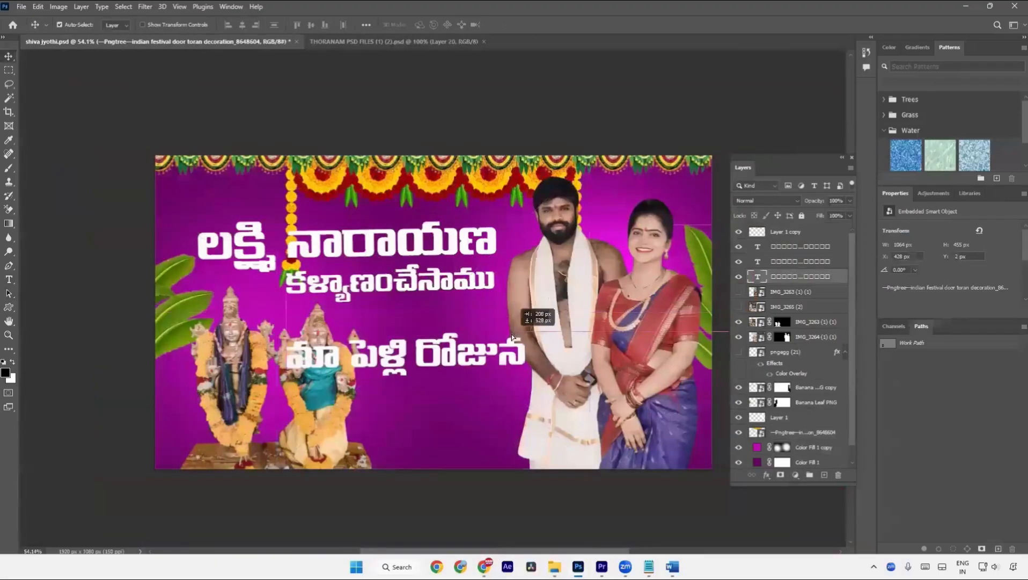
key(ctrl+z)
drag(533, 183, 640, 339)
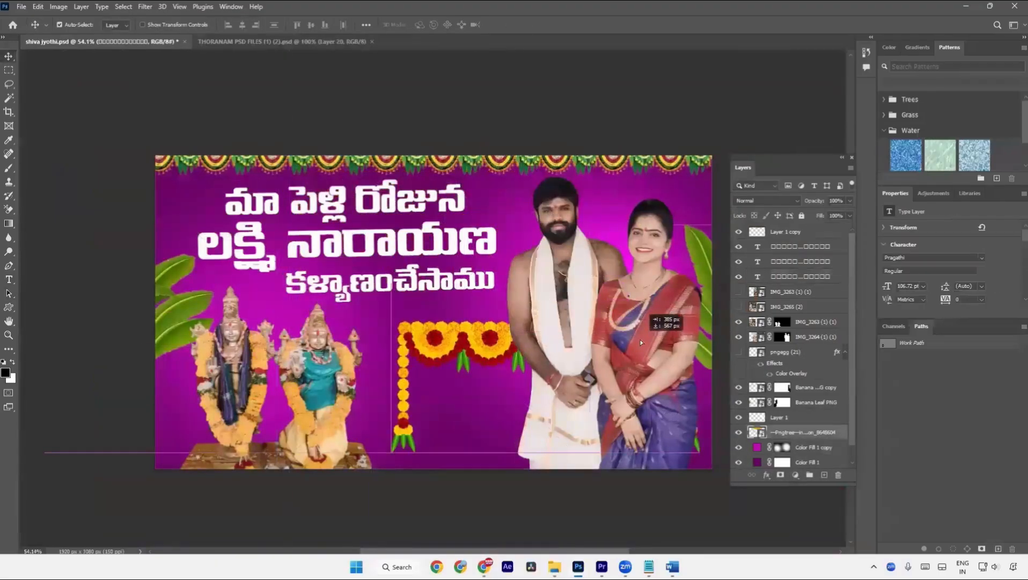
Mask the toran decoration with a rectangular selection so that only its left hanging flower strand shows
click(10, 70)
click(48, 71)
drag(372, 317, 416, 460)
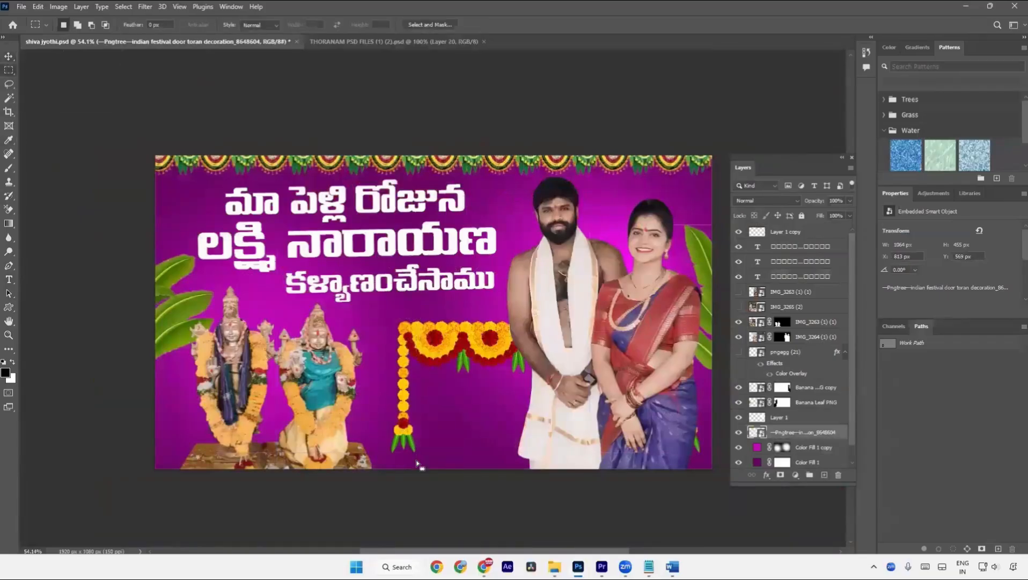
click(781, 475)
key(v)
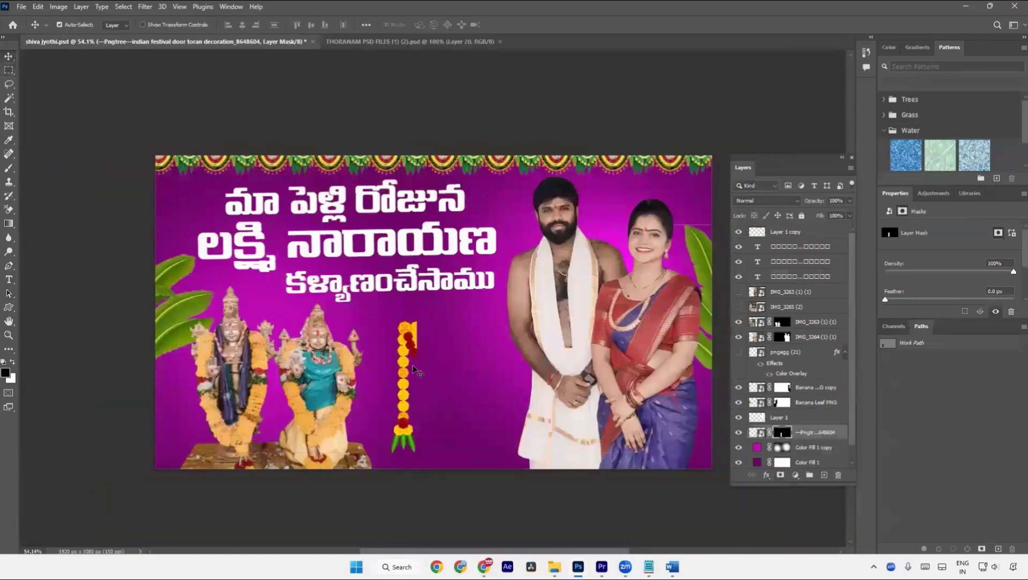
Move the flower strand to the banner's upper-left corner, scale it to about 65%, and tuck it under the top garland
drag(416, 370, 169, 220)
key(ctrl+t)
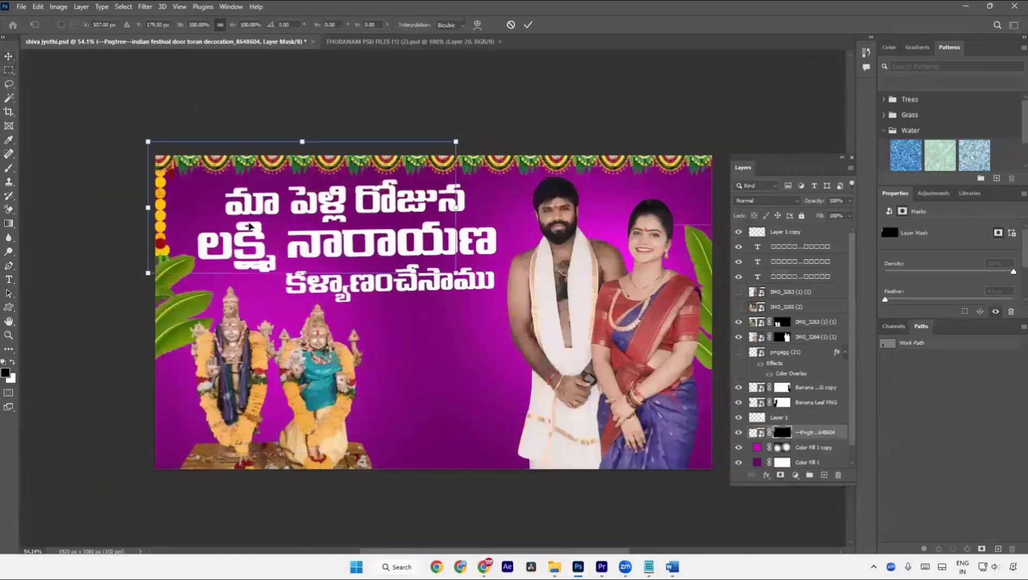
drag(457, 215, 350, 194)
drag(287, 200, 291, 177)
key(Return)
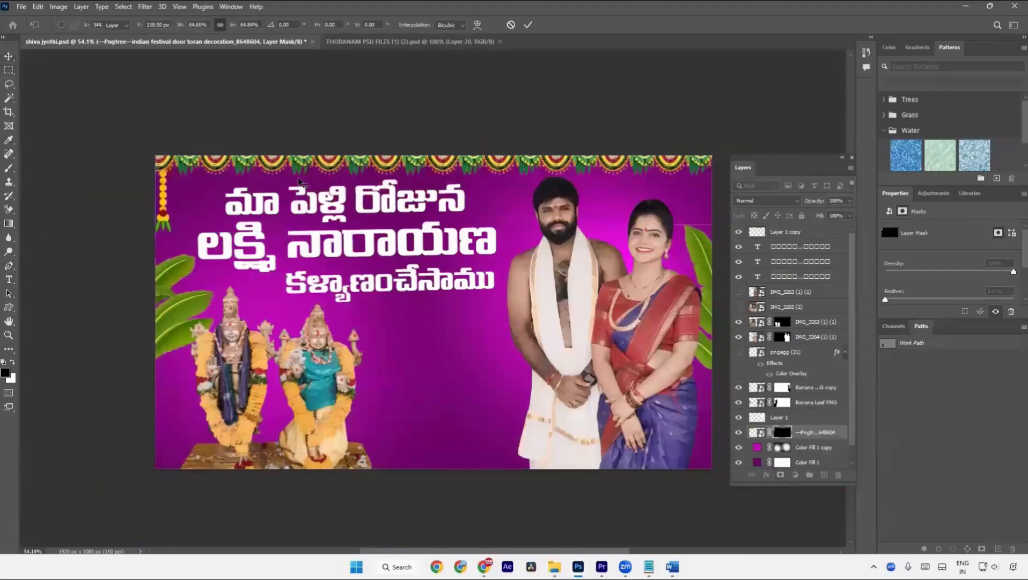
Duplicate the flower strand and place the copy at the banner's right edge, level with the original
key(ctrl+j)
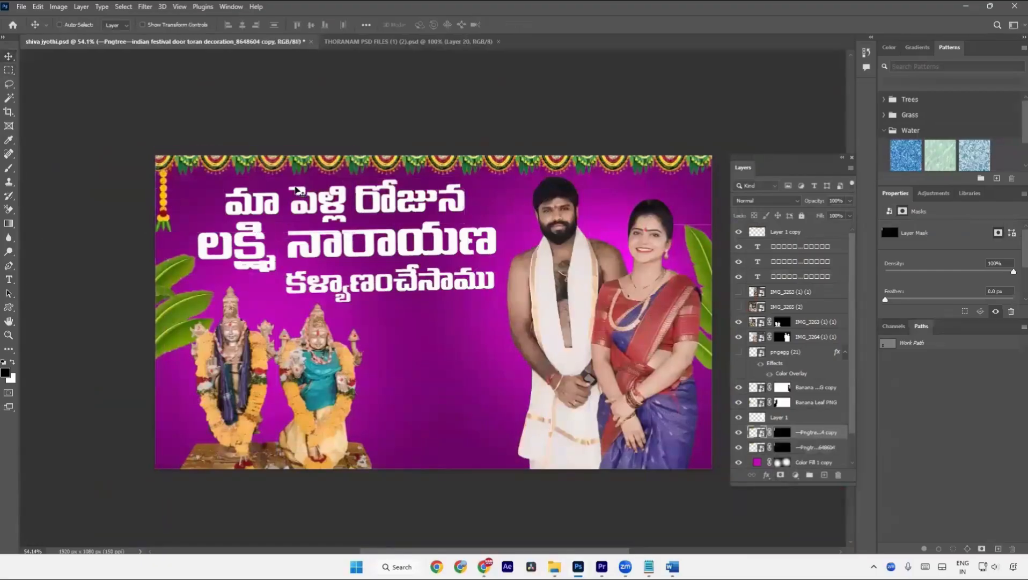
key(ctrl+t)
drag(259, 219, 721, 215)
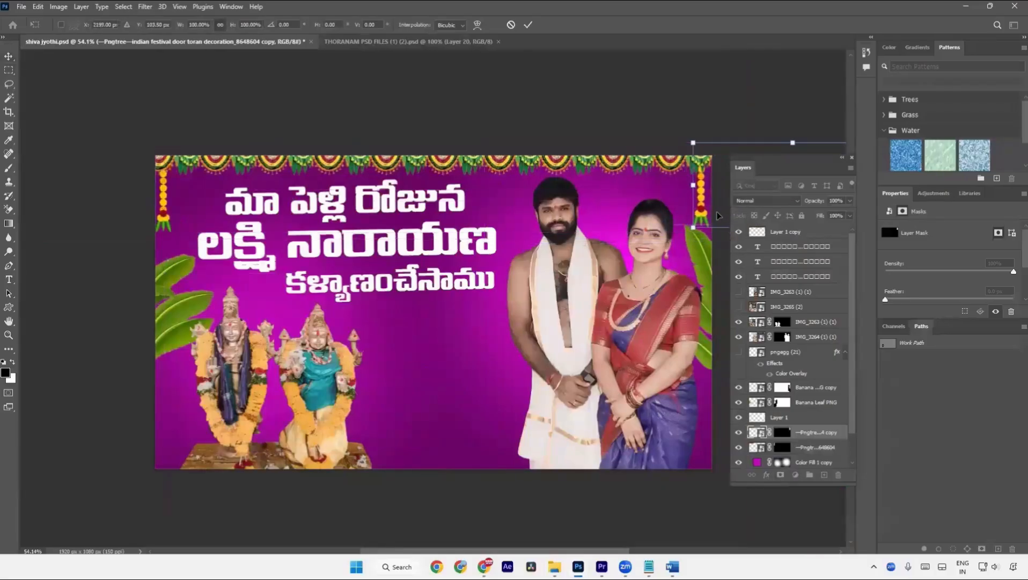
key(Return)
key(v)
Select the three title text layers and rotate them together very slightly counter-clockwise
click(794, 261)
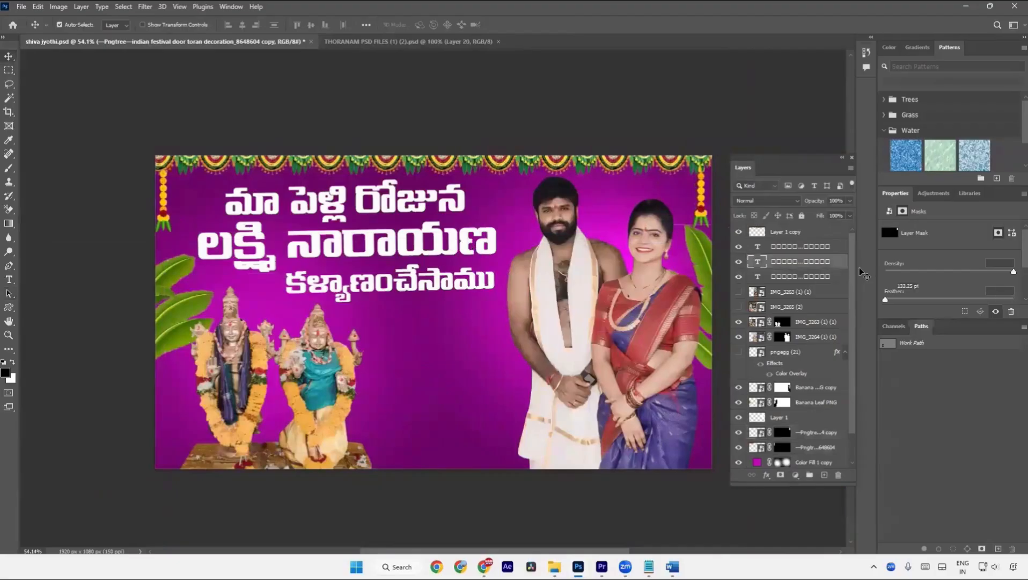
shift+click(799, 276)
key(ctrl+t)
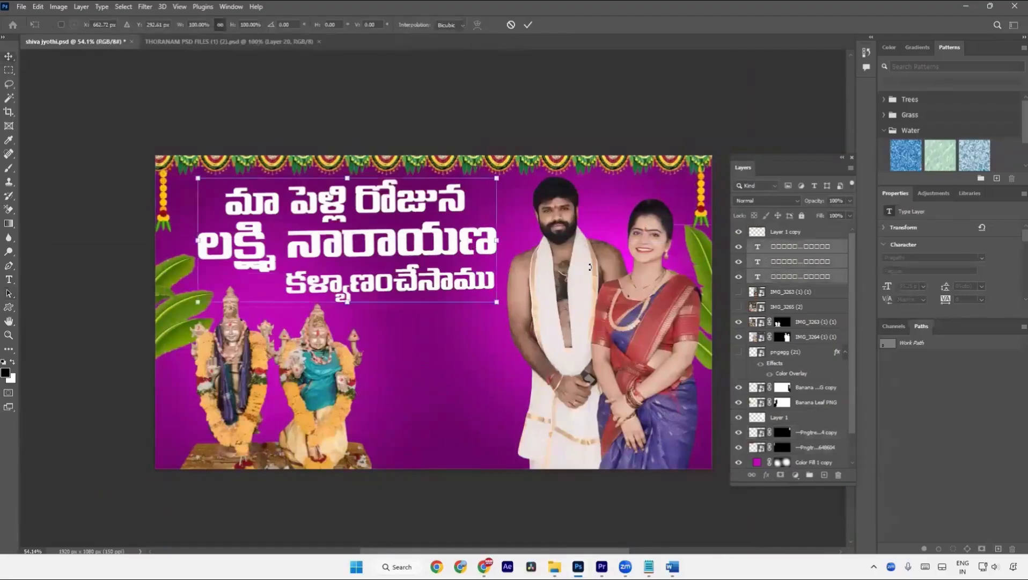
drag(553, 268, 555, 268)
key(Return)
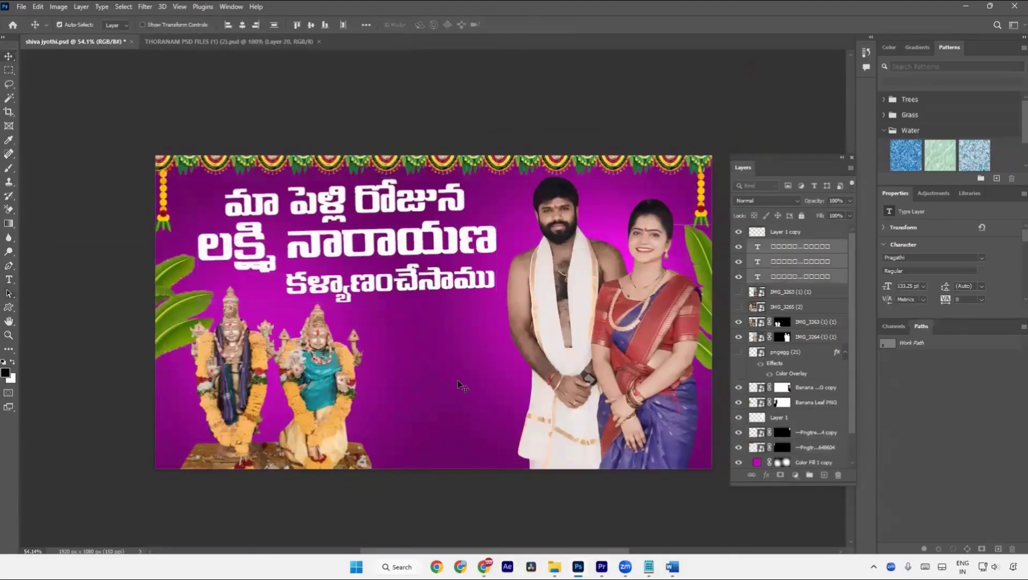
Rotate the three title text lines together by about 0.2° clockwise
click(464, 388)
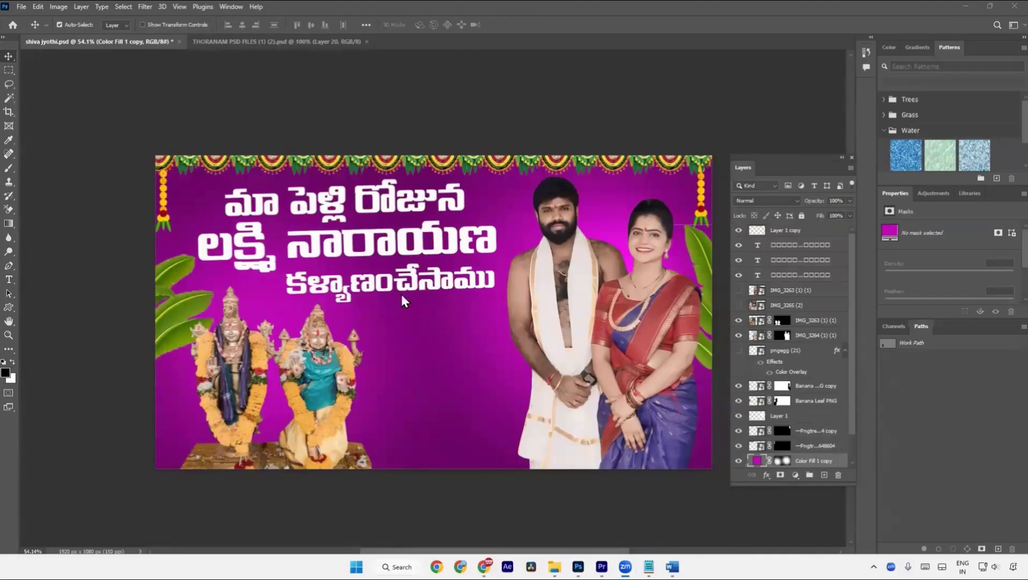
scroll(700, 216, up, 5)
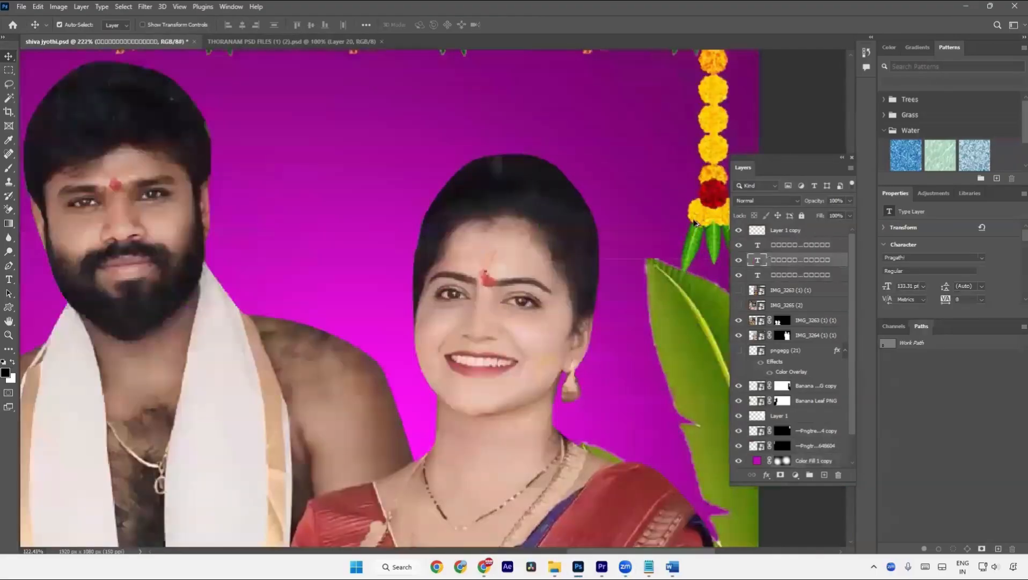
scroll(695, 223, down, 5)
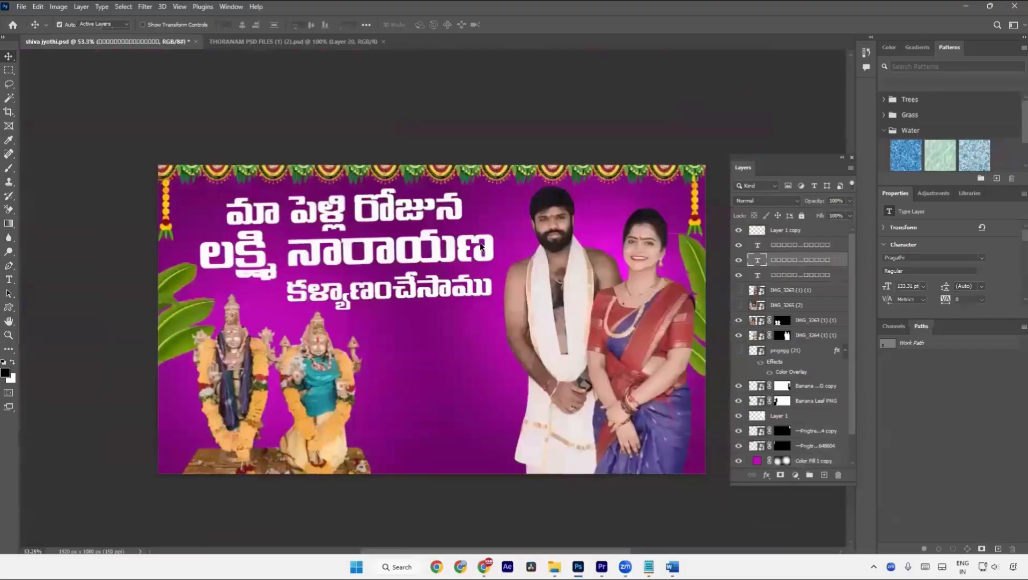
click(782, 274)
shift+click(763, 246)
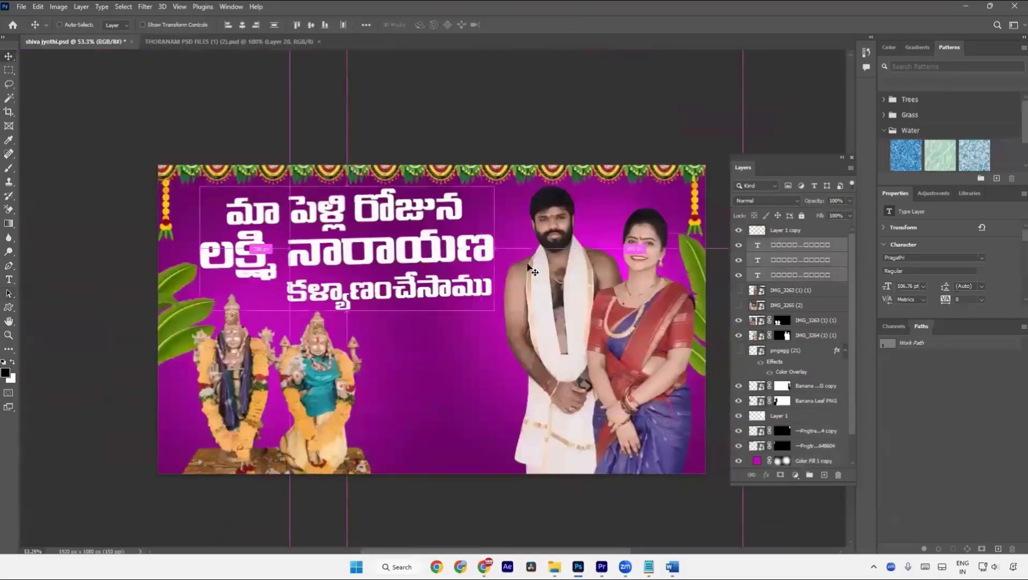
key(ctrl+t)
drag(538, 255, 538, 252)
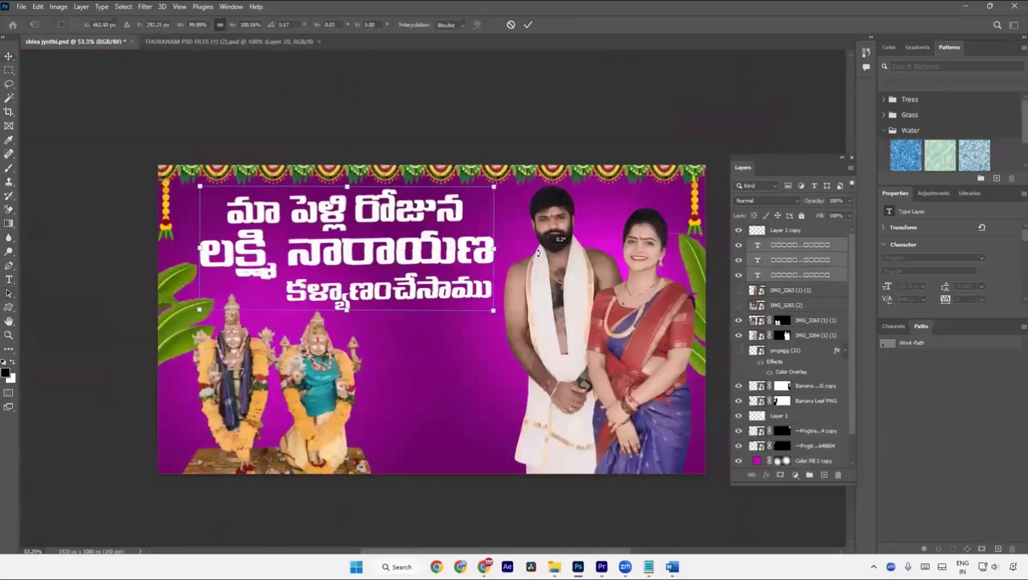
key(Return)
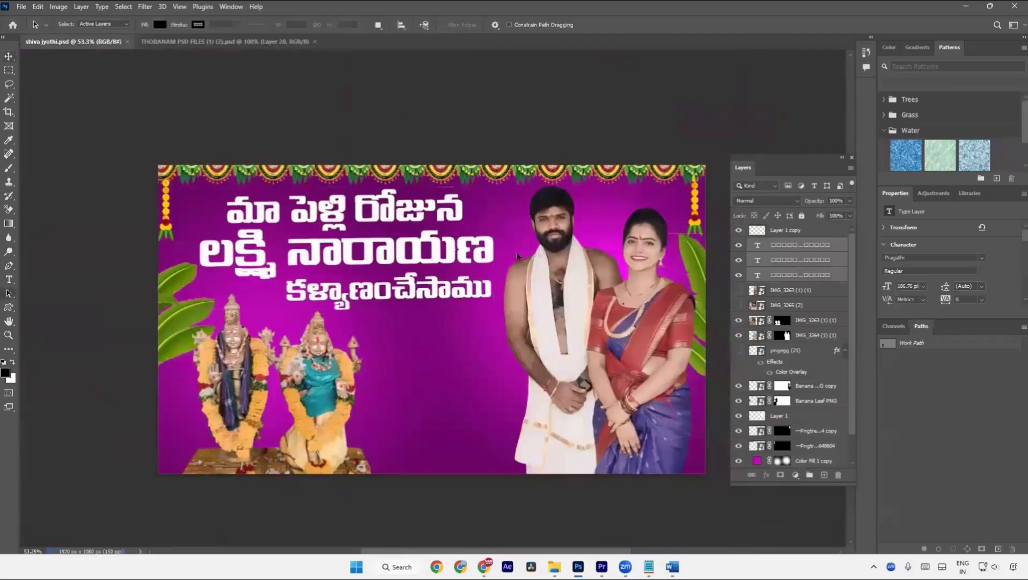
key(alt+Tab)
drag(484, 451, 515, 473)
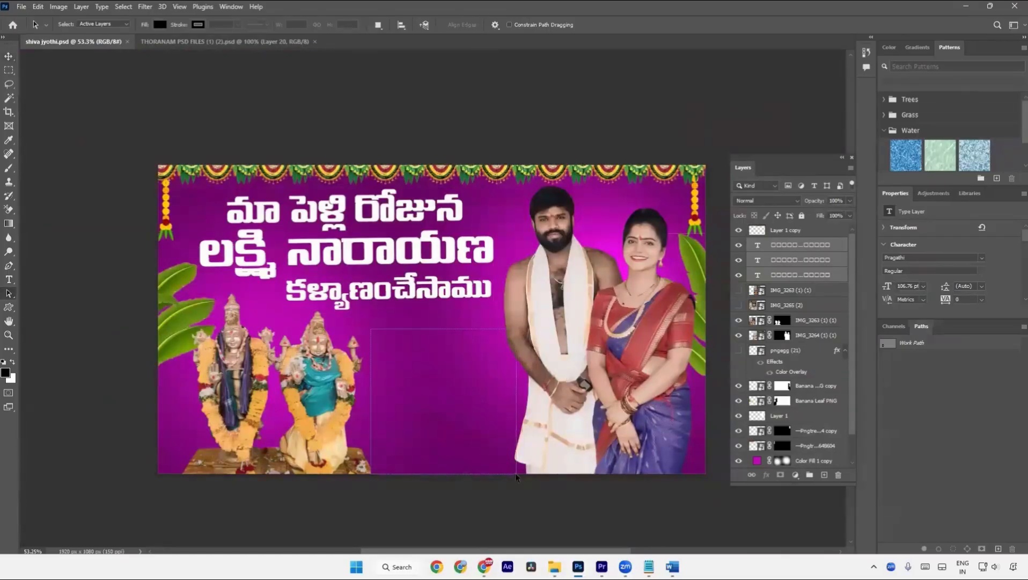
drag(514, 473, 513, 471)
Place the photo IMG_3265 (2) from the Festival Thumbnail Design project folder into the banner, above the title text
key(alt+Tab)
key(alt+Tab)
key(alt+Tab)
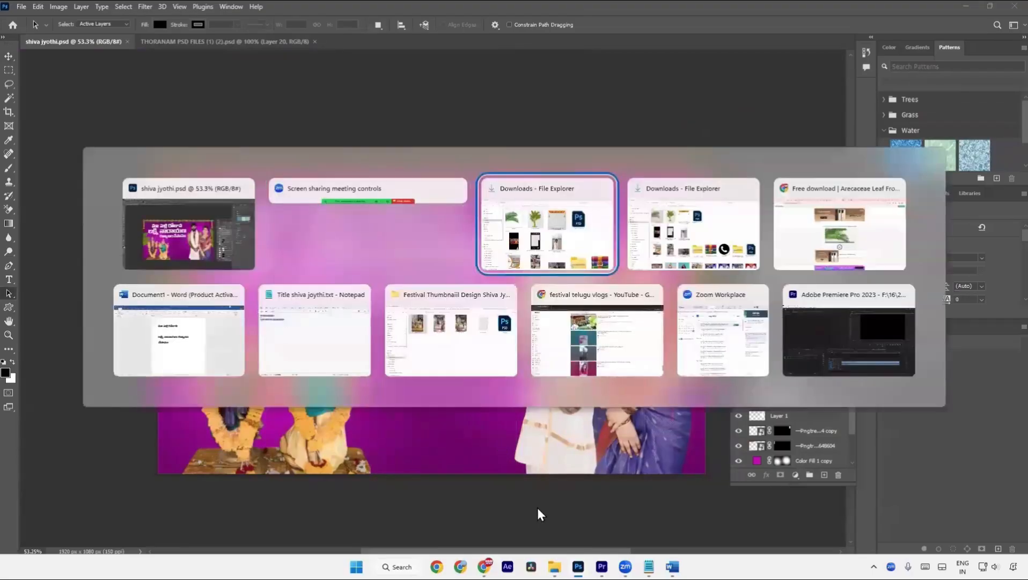
key(alt+Tab)
key(alt+Tab)
key(alt+Tab)
key(alt+Tab)
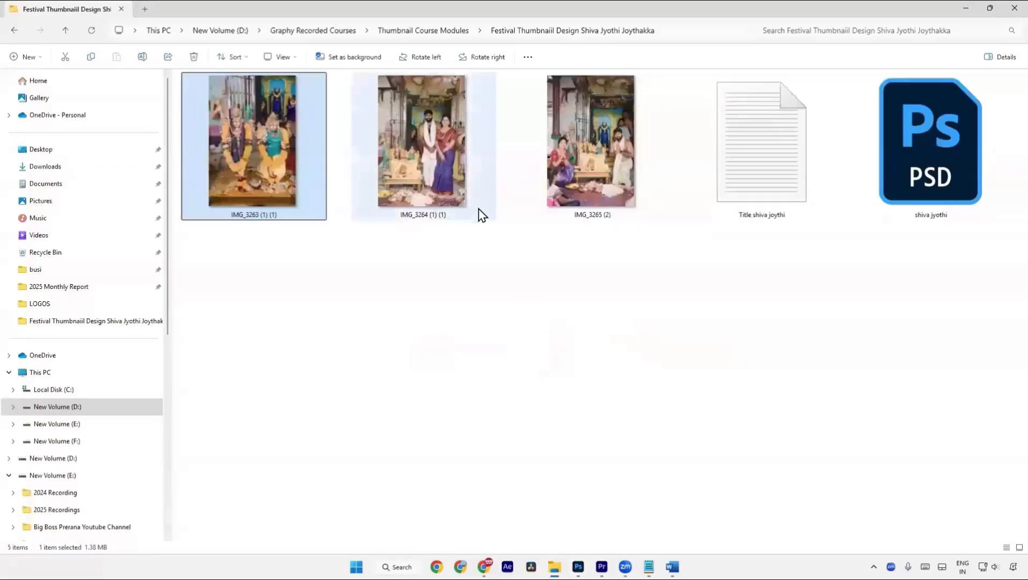
click(453, 180)
drag(567, 150, 396, 426)
key(alt+Tab)
key(Return)
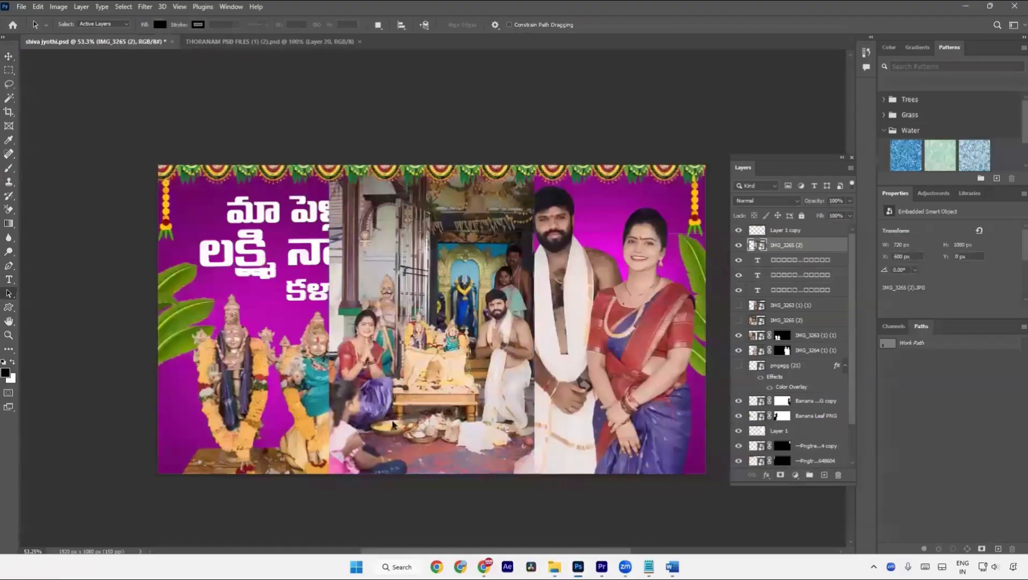
Mask the IMG_3265 (2) photo to a rectangular area of about 724 × 460 px around the couple and the altar
key(m)
drag(335, 285, 534, 396)
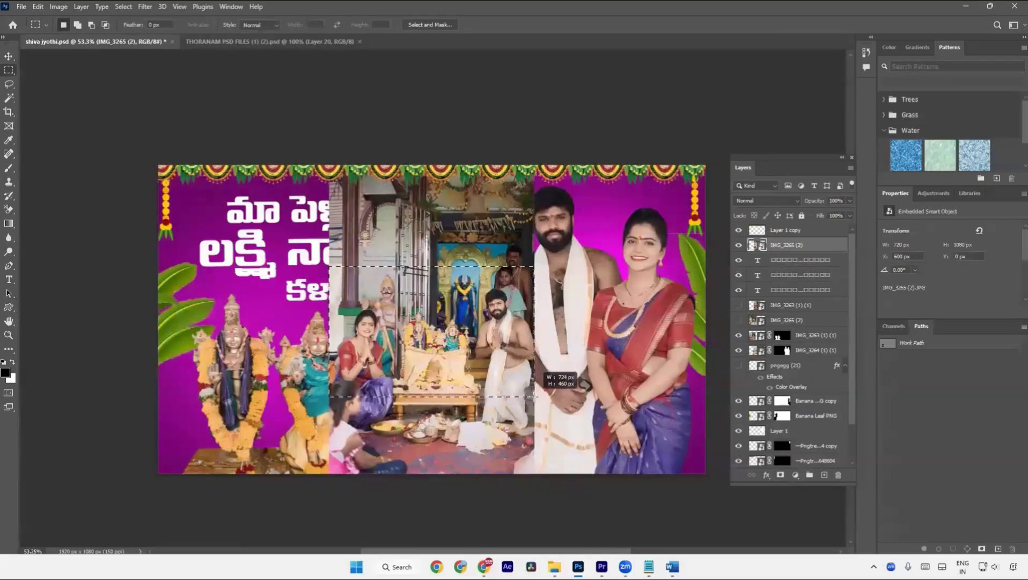
click(781, 475)
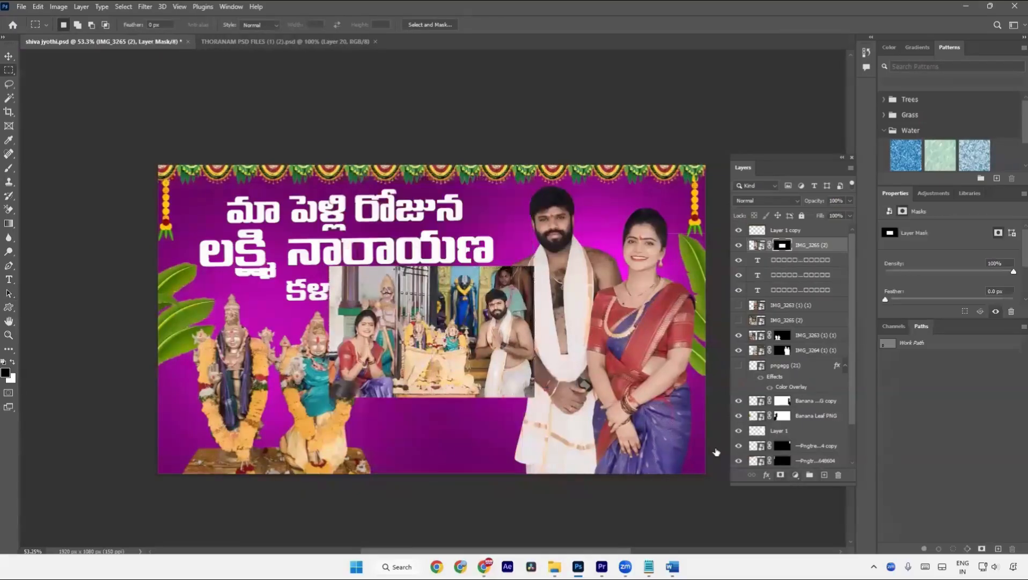
Move the masked photo to the banner's lower edge between deities and couple, scale it to about 85%, and tilt it slightly counter-clockwise
key(v)
drag(464, 376, 482, 466)
key(ctrl+t)
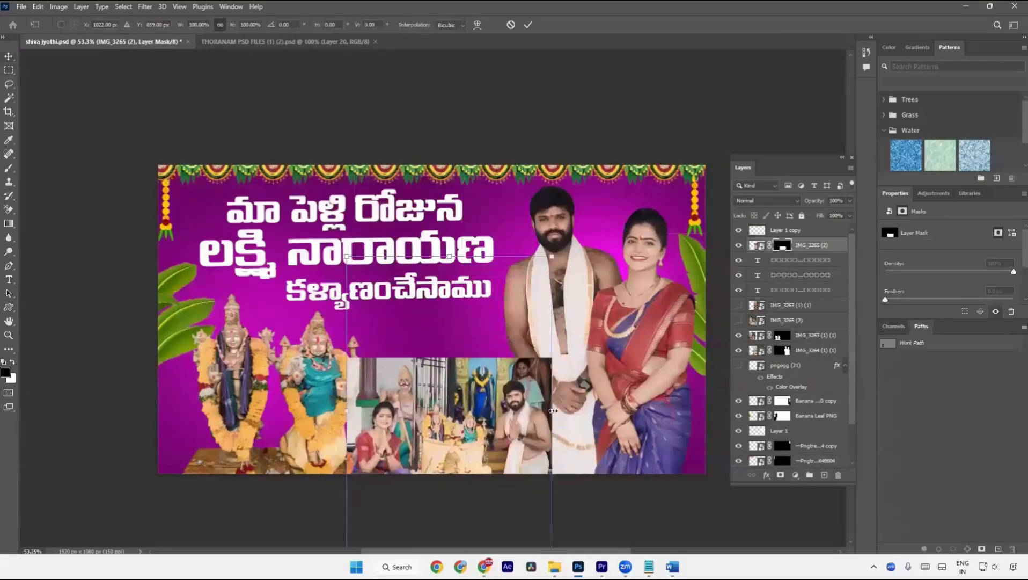
drag(553, 411, 564, 440)
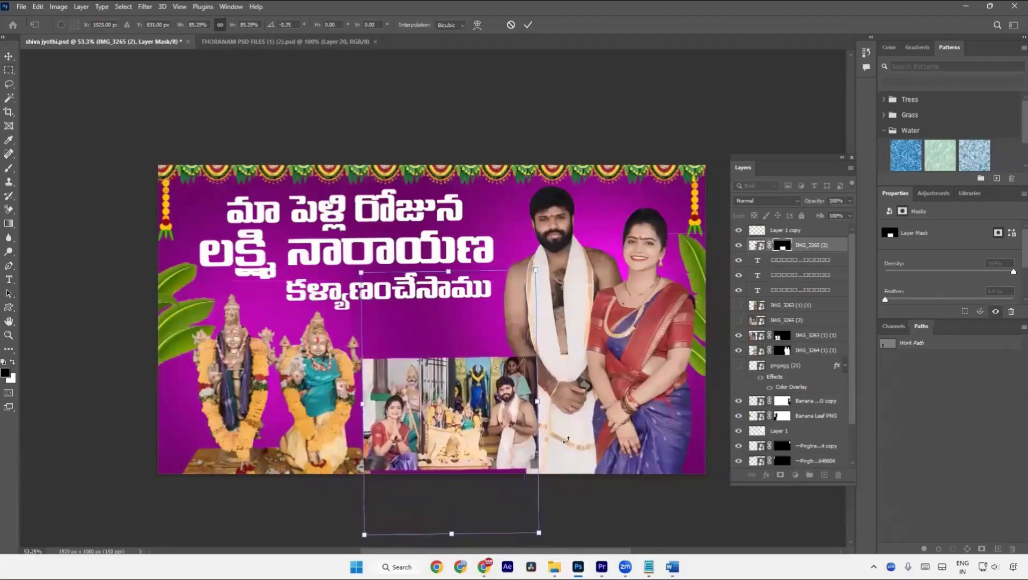
key(Return)
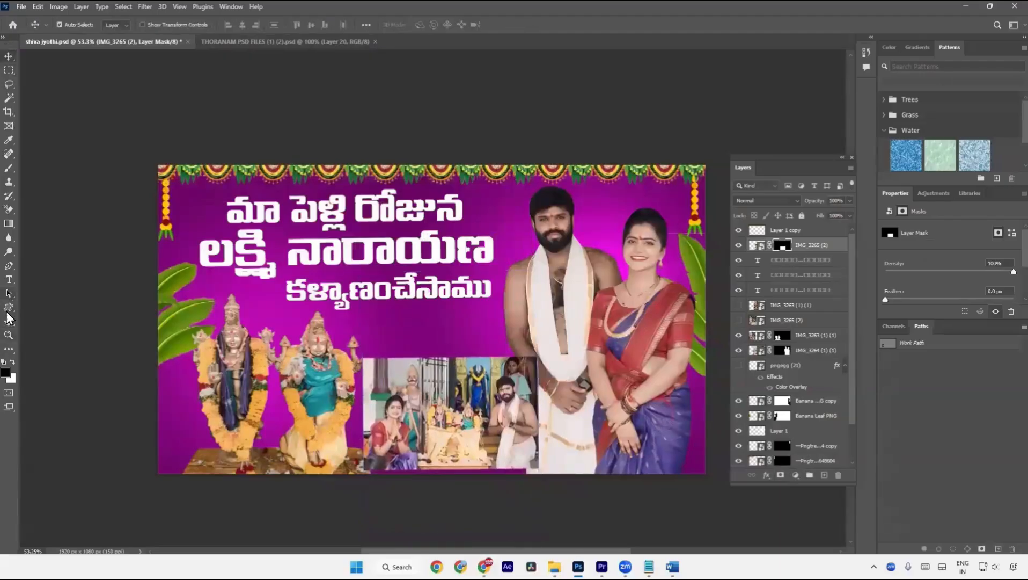
Add a white outside stroke of 10 px to the masked IMG_3265 (2) photo layer
right_click(805, 258)
click(764, 162)
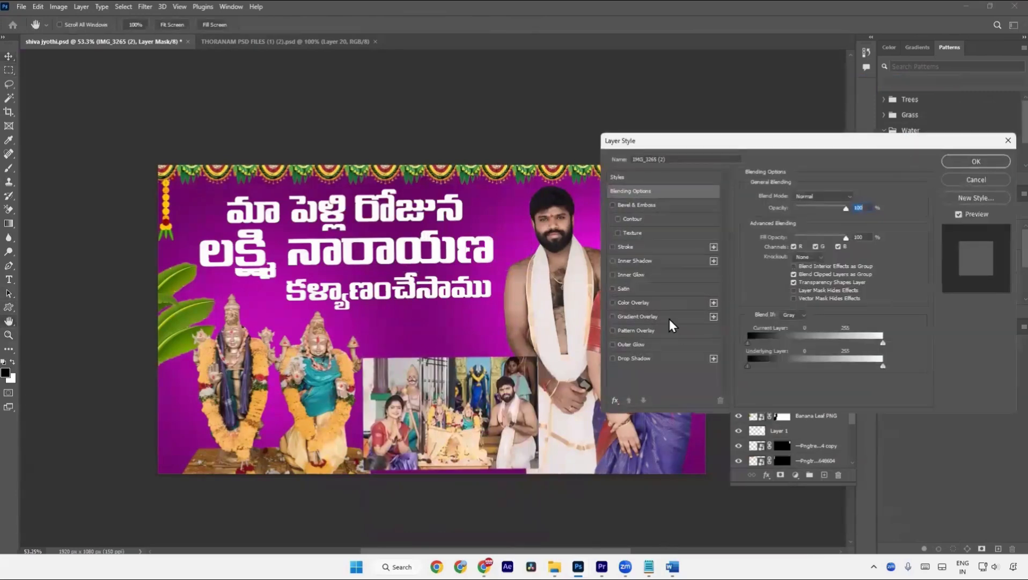
click(664, 254)
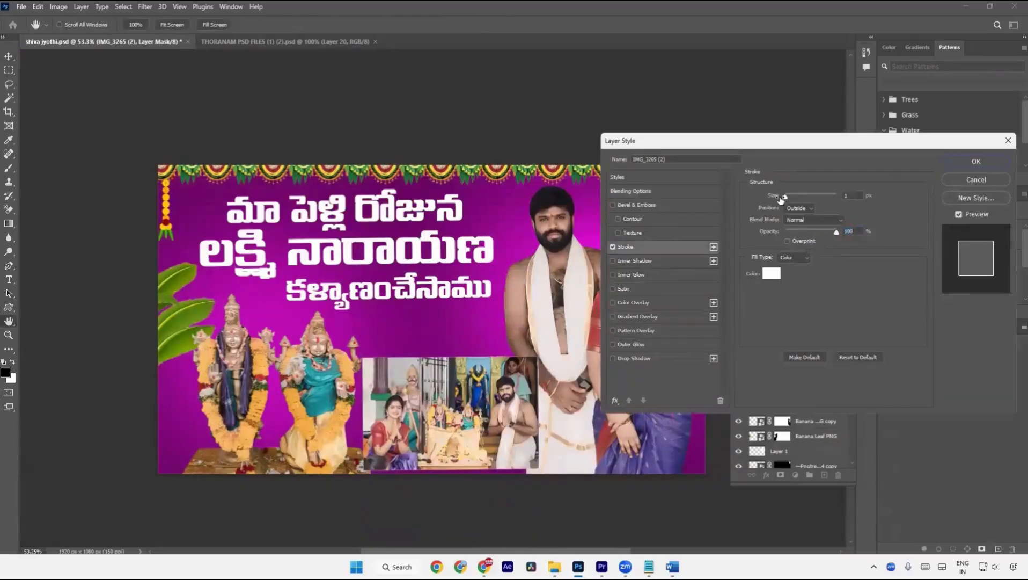
drag(781, 200, 778, 200)
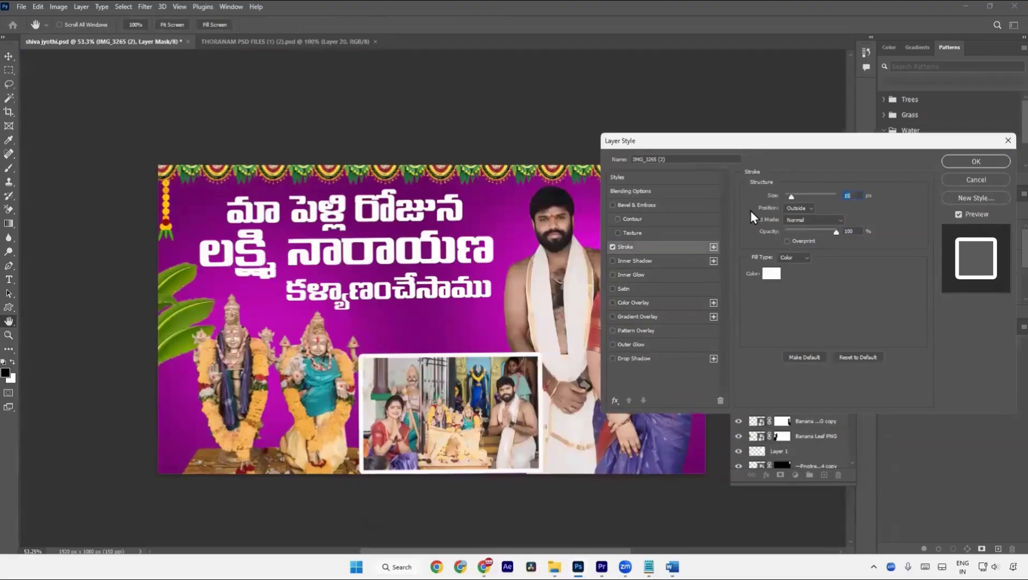
text(1)
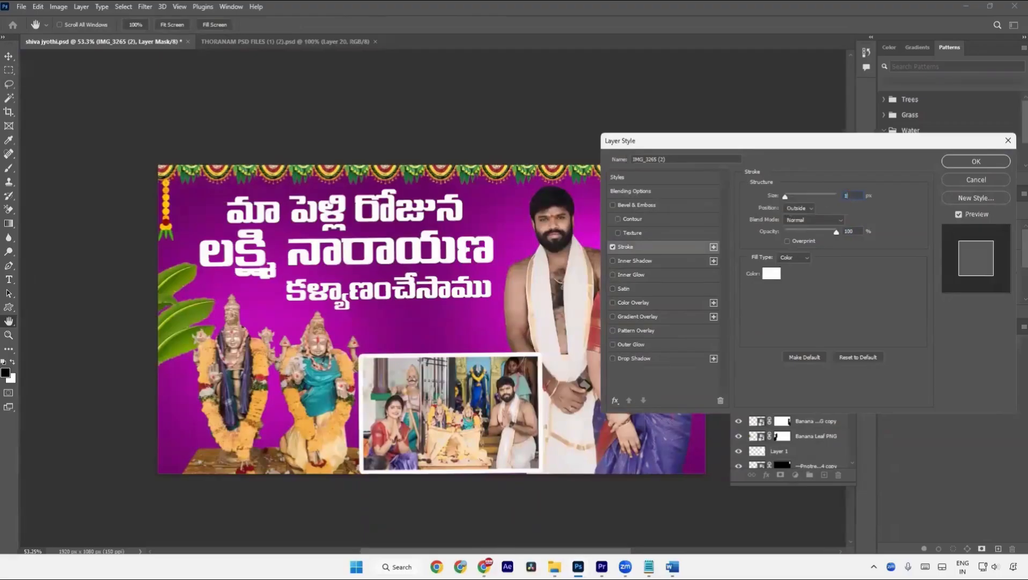
text(5)
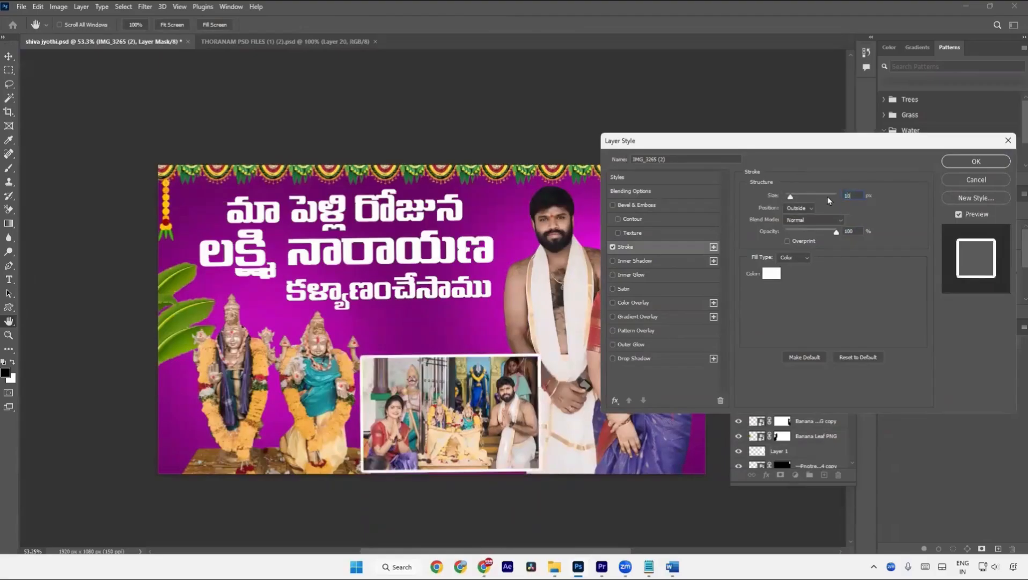
key(Return)
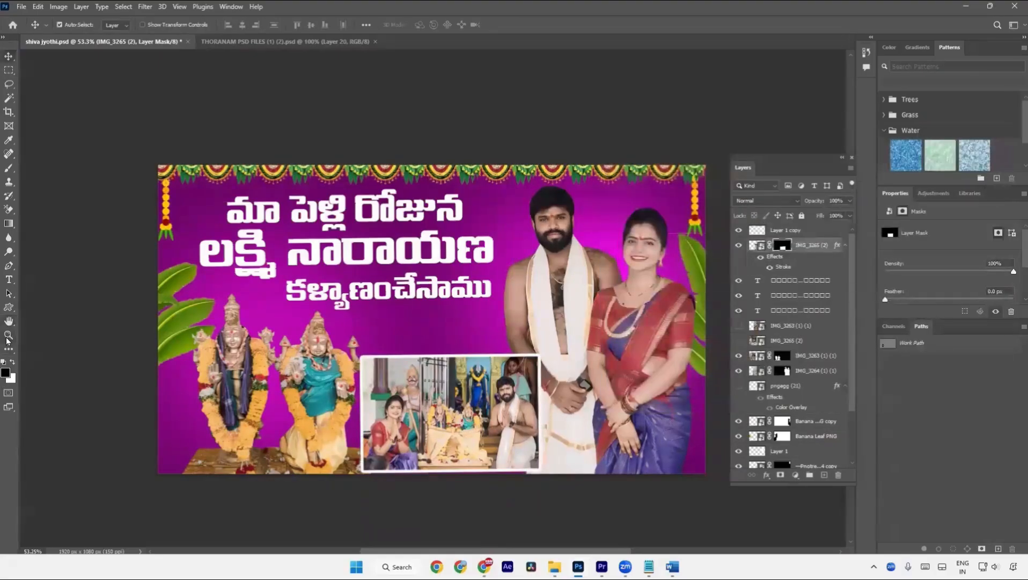
Draw a rectangle about 633 × 562 px behind the inset photo and rotate it about 0.6° counter-clockwise
right_click(8, 307)
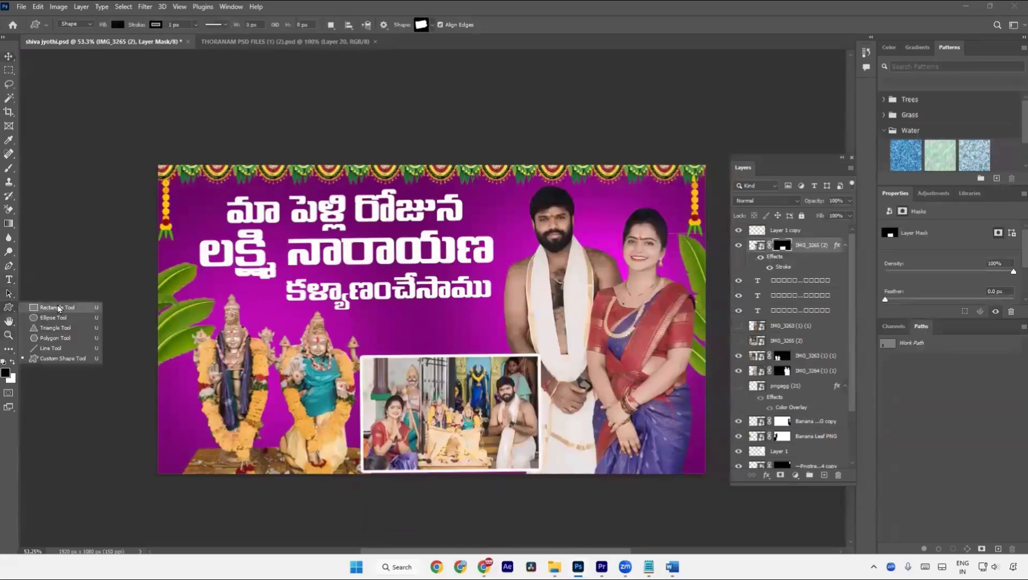
click(59, 309)
drag(359, 331, 539, 490)
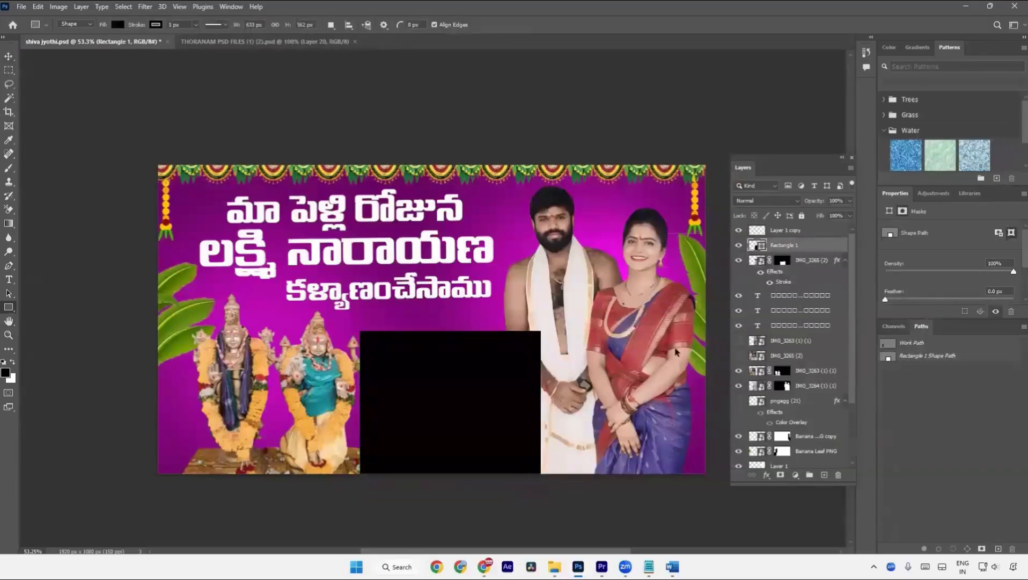
key(ctrl+bracketleft)
key(ctrl+t)
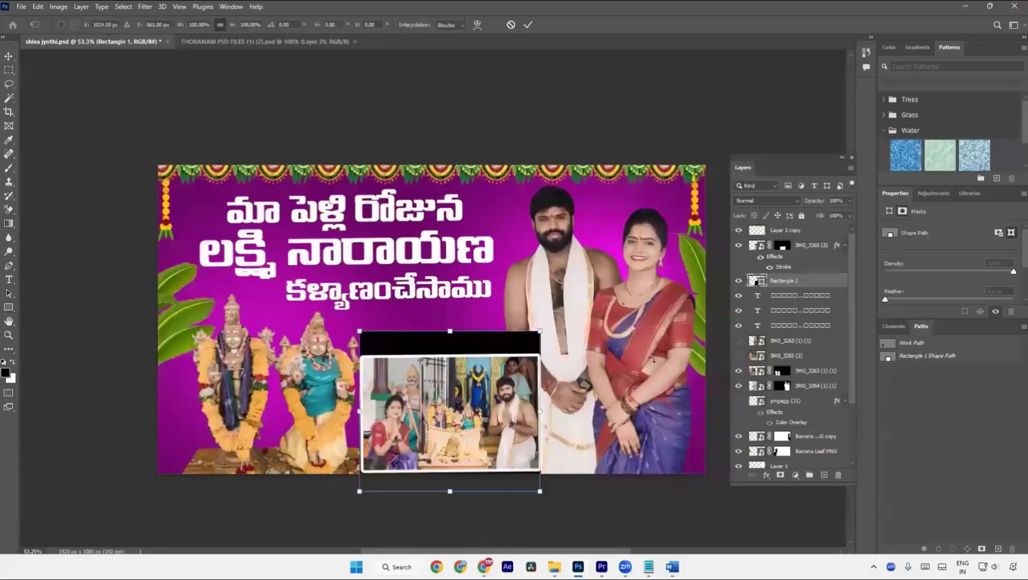
drag(562, 388, 565, 385)
key(Return)
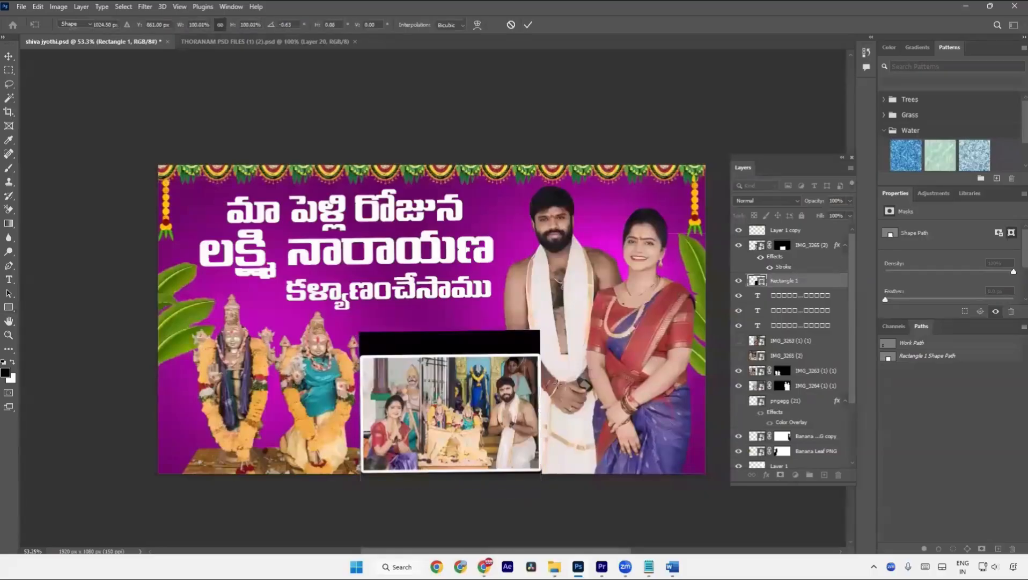
Fill the rectangle behind the inset photo with white, remove its outline, and nudge it slightly up and right
scroll(545, 375, up, 5)
key(a)
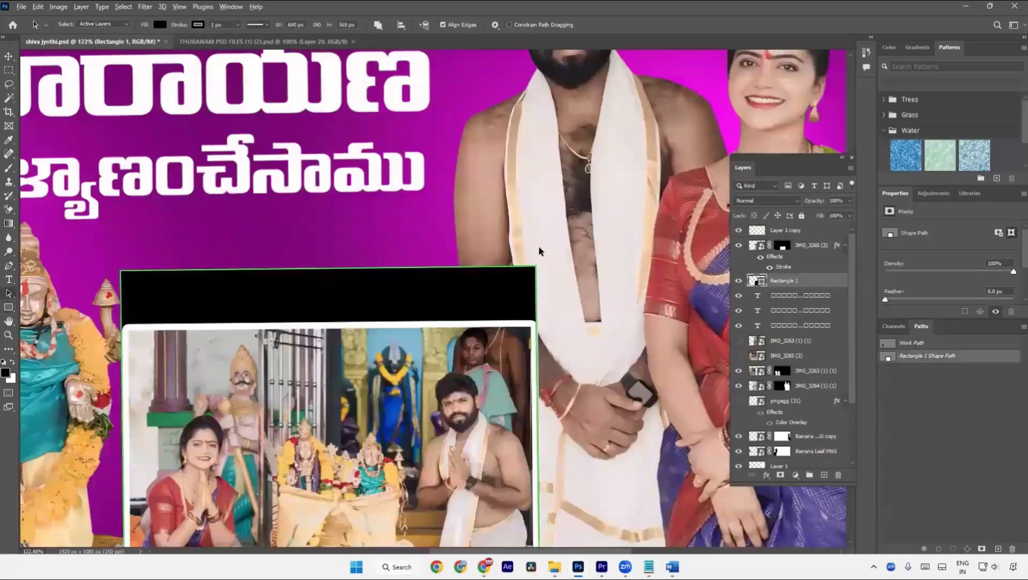
key(v)
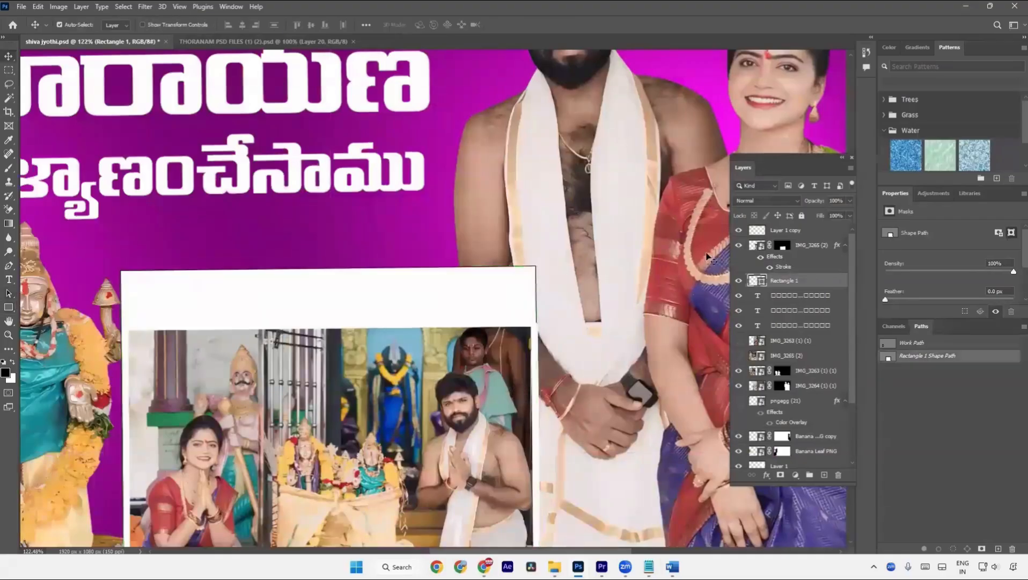
scroll(660, 268, down, 4)
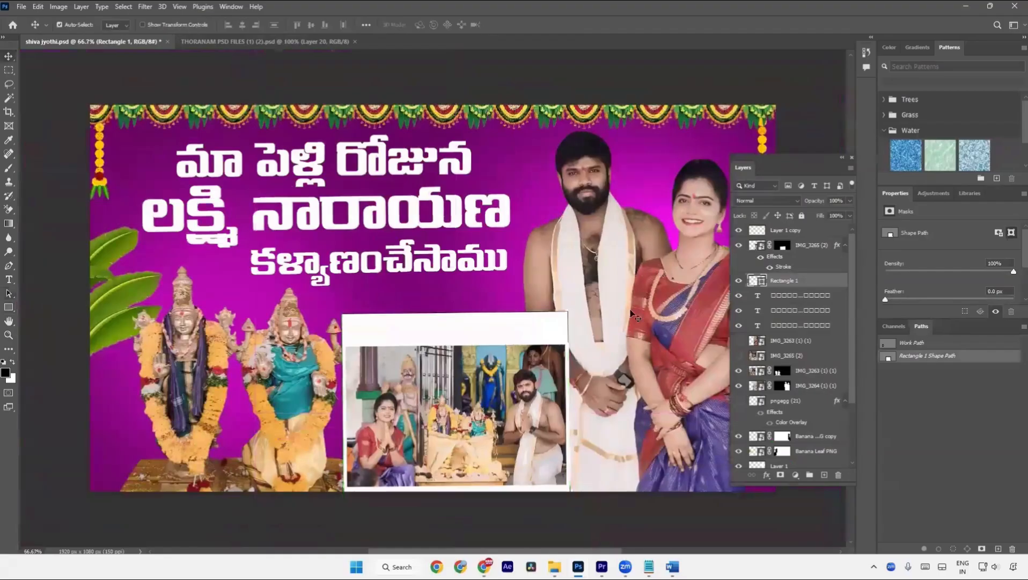
key(u)
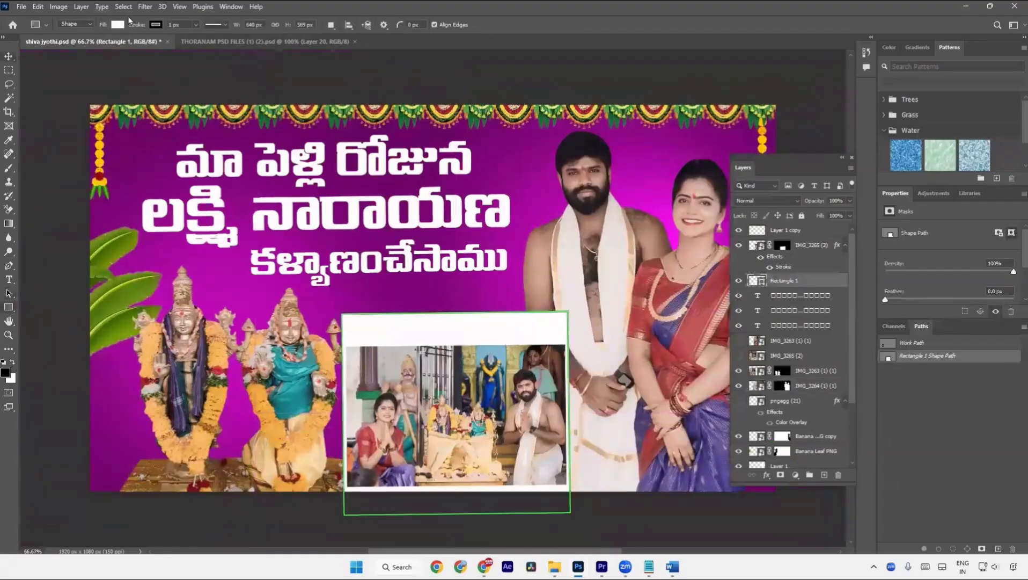
click(155, 24)
click(92, 46)
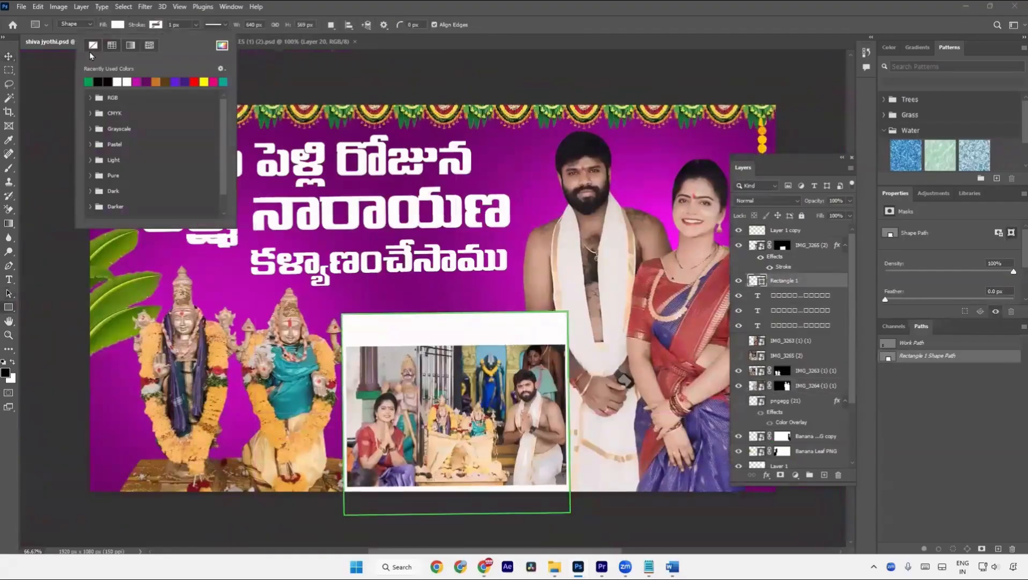
click(8, 57)
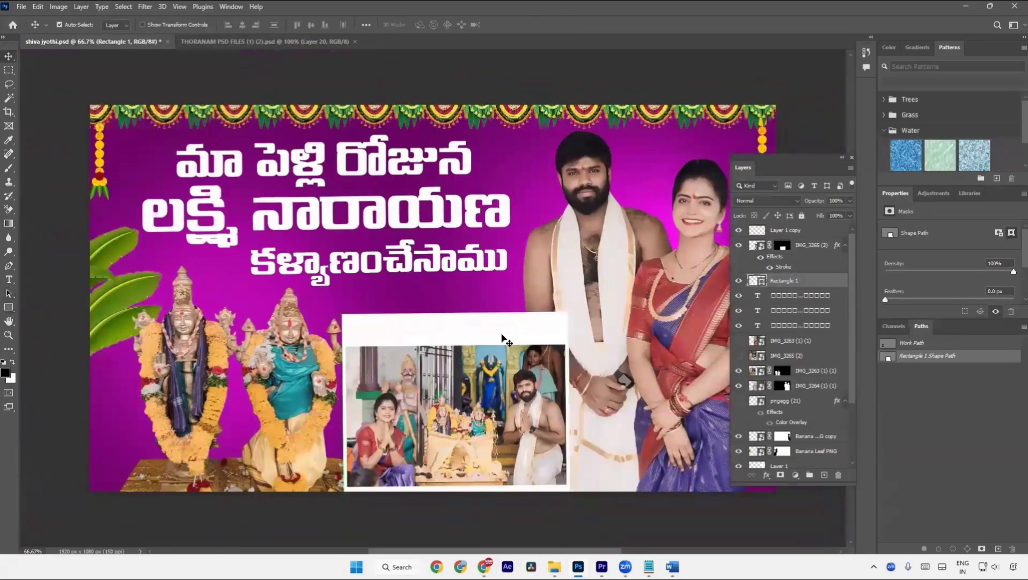
key(Up)
key(Right)
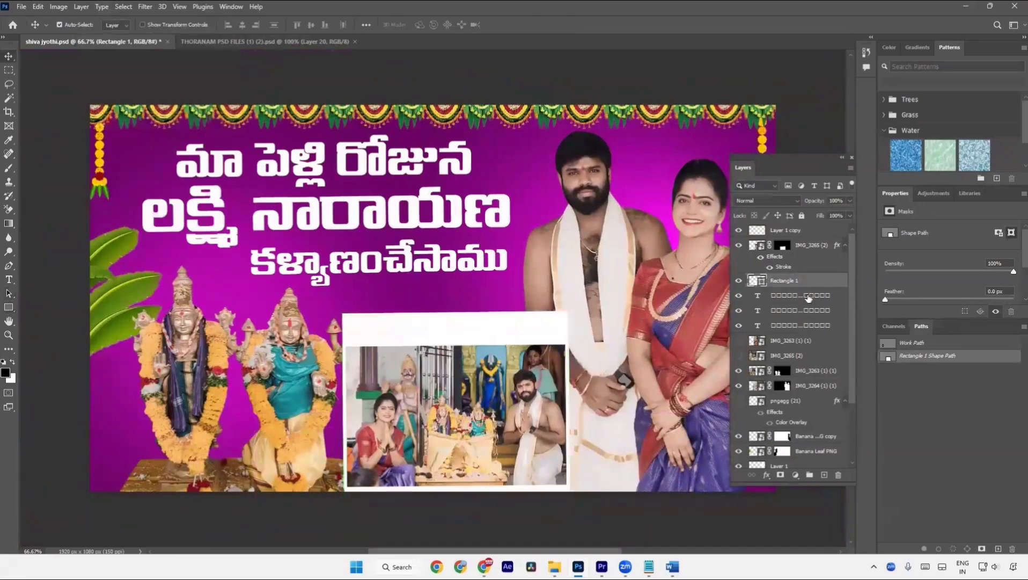
Move the IMG_3265 (2) photo and Rectangle 1 layers together below the banana leaf layers, directly above Layer 1
ctrl+click(799, 248)
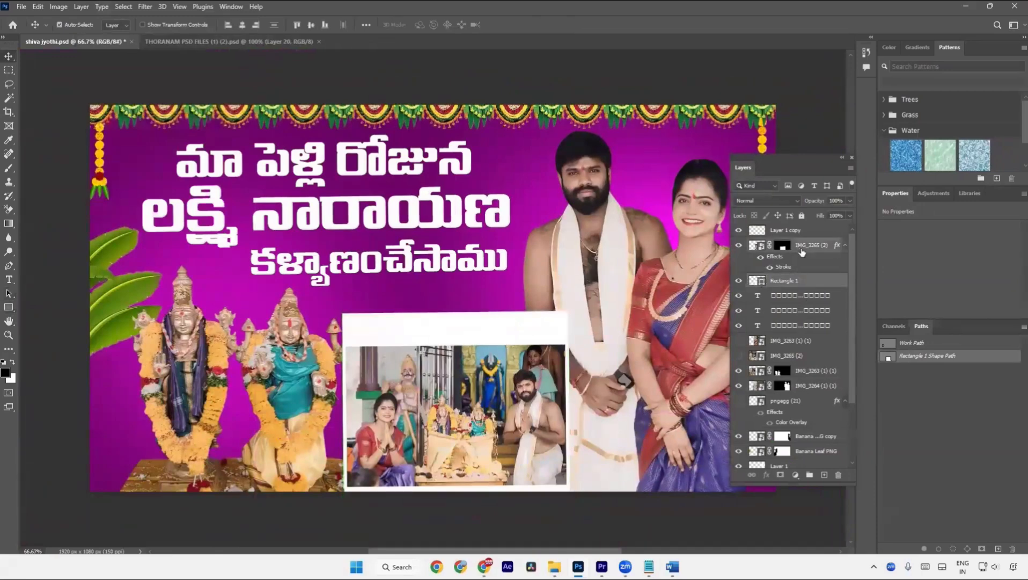
drag(778, 482, 780, 564)
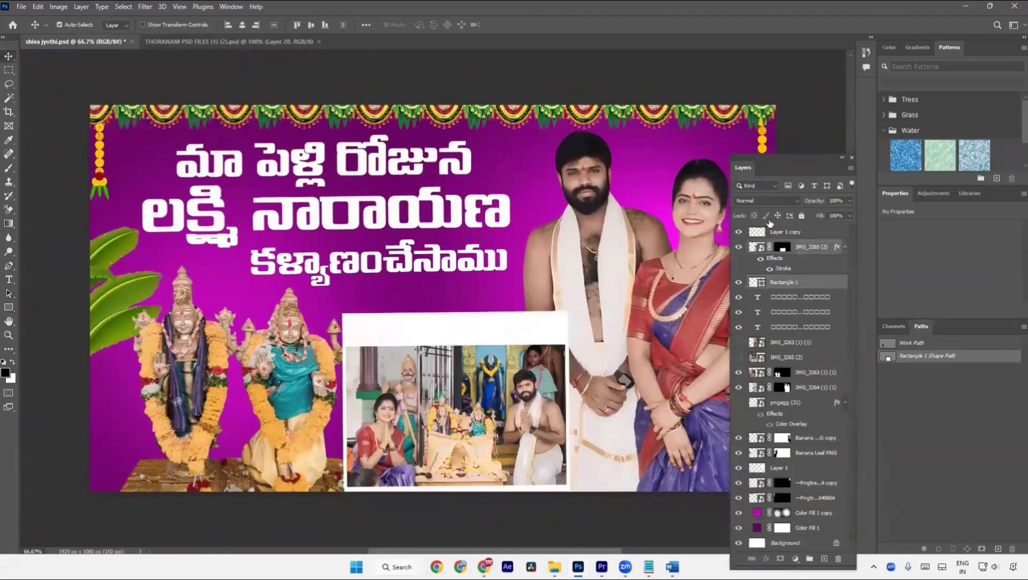
drag(748, 167, 782, 89)
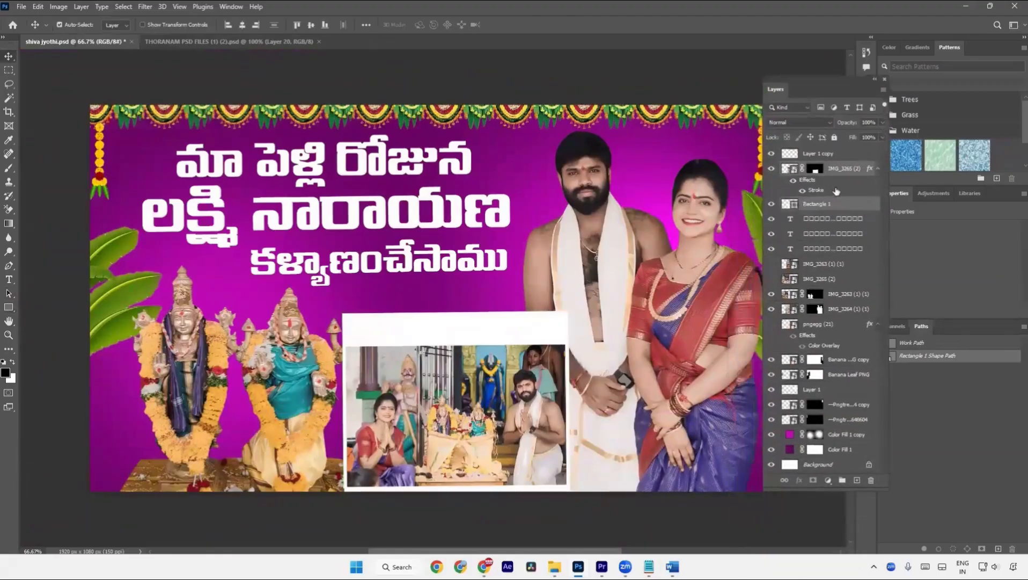
mouse_move(845, 180)
mouse_down()
mouse_move(870, 410)
mouse_move(871, 378)
mouse_up()
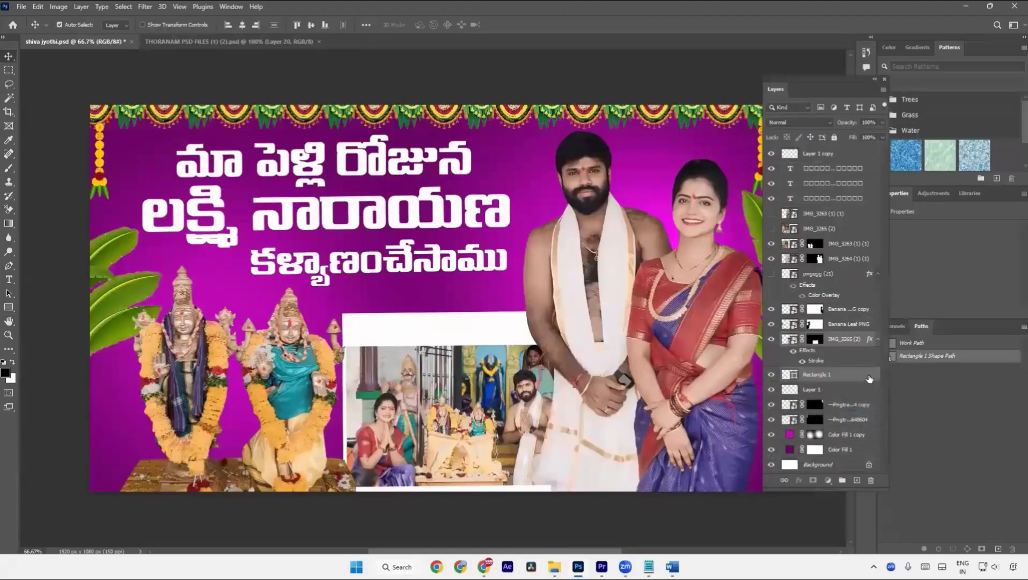
Scale the inset photo and its white rectangle together to about 92%, keeping them between the deities and the couple
key(ctrl+t)
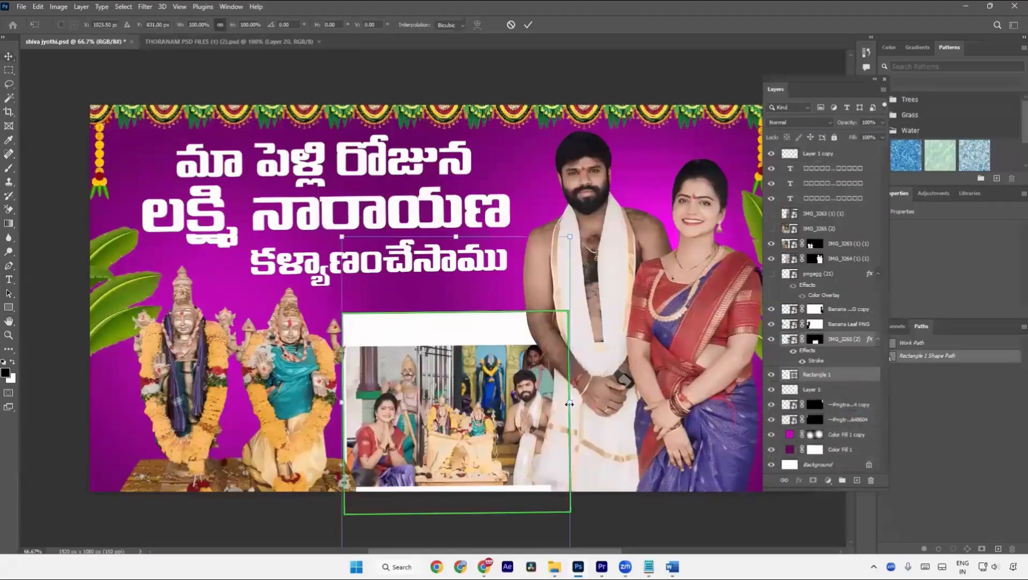
drag(569, 403, 560, 398)
drag(343, 401, 346, 401)
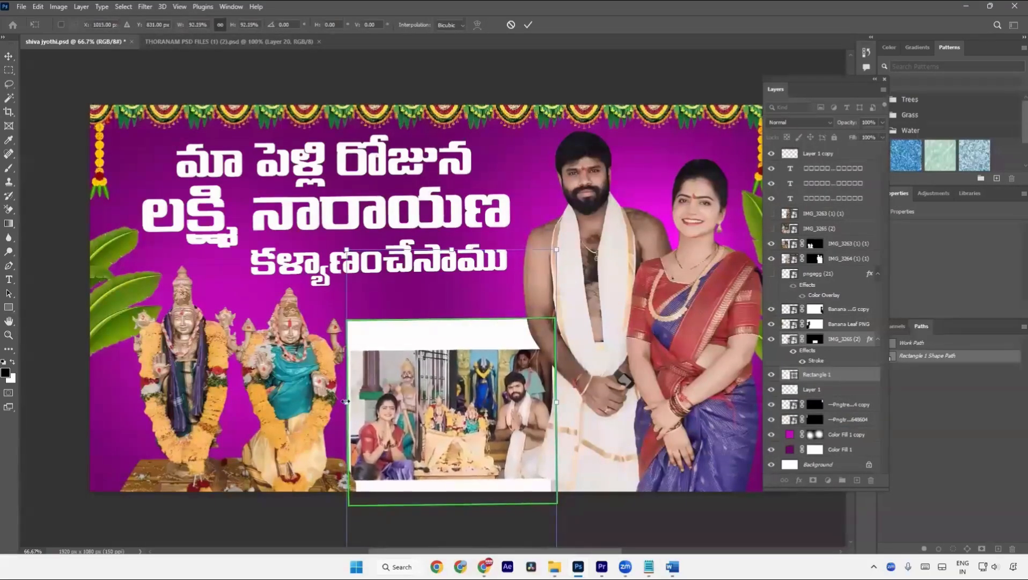
key(Return)
key(ctrl+t)
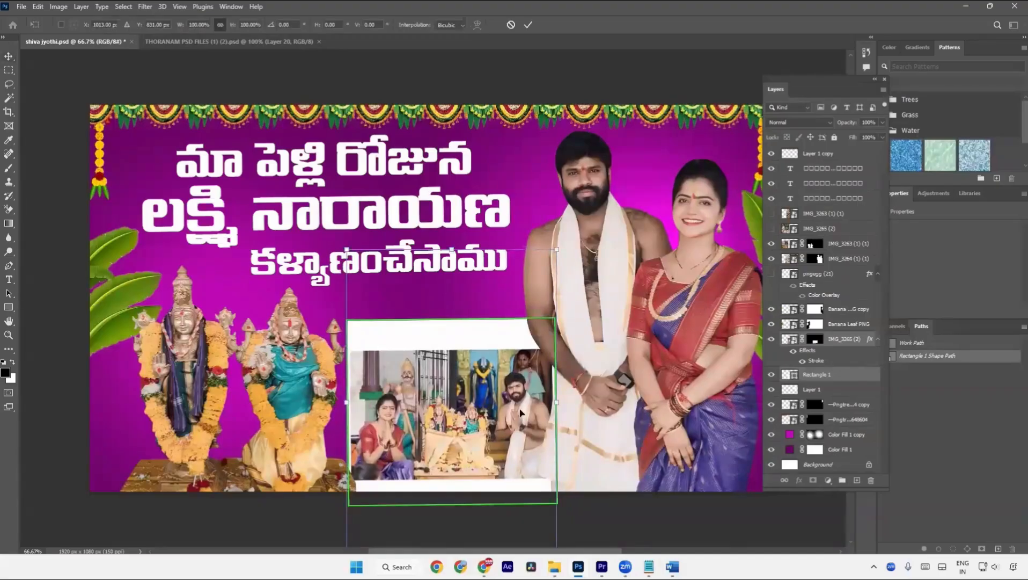
key(Return)
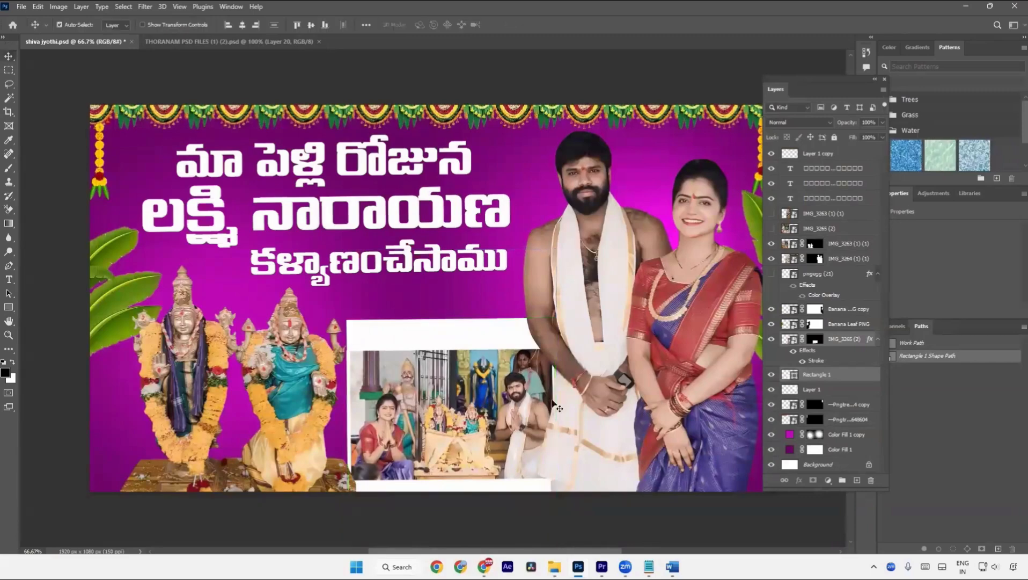
Slightly enlarge the couple cutout IMG_3264 (1) (1) and shift it toward the banner's right edge, clear of the inset photo
drag(559, 401, 455, 391)
key(b)
key(v)
drag(543, 374, 559, 362)
scroll(561, 368, down, 3)
key(ctrl+t)
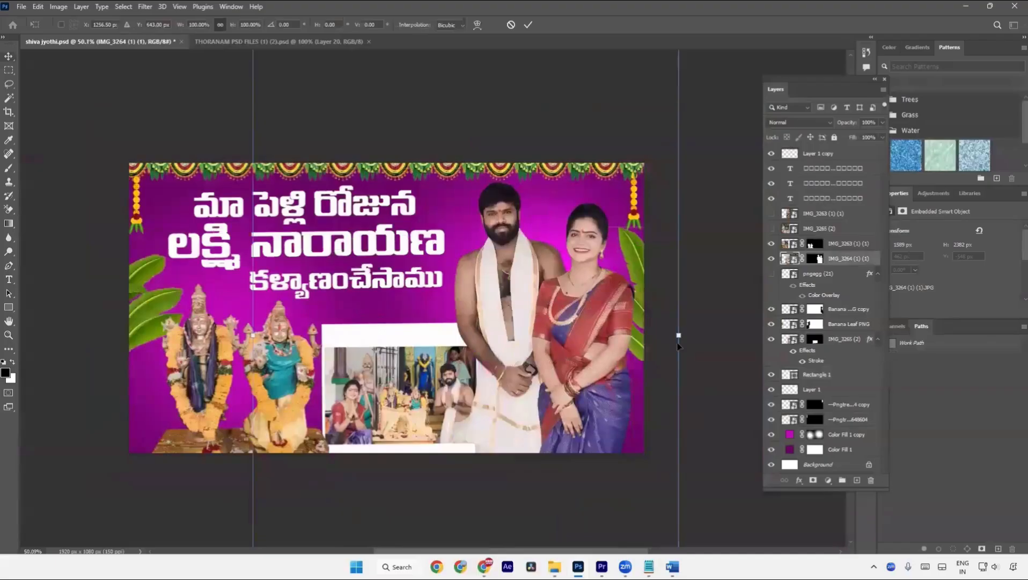
drag(678, 335, 650, 358)
key(Return)
click(224, 388)
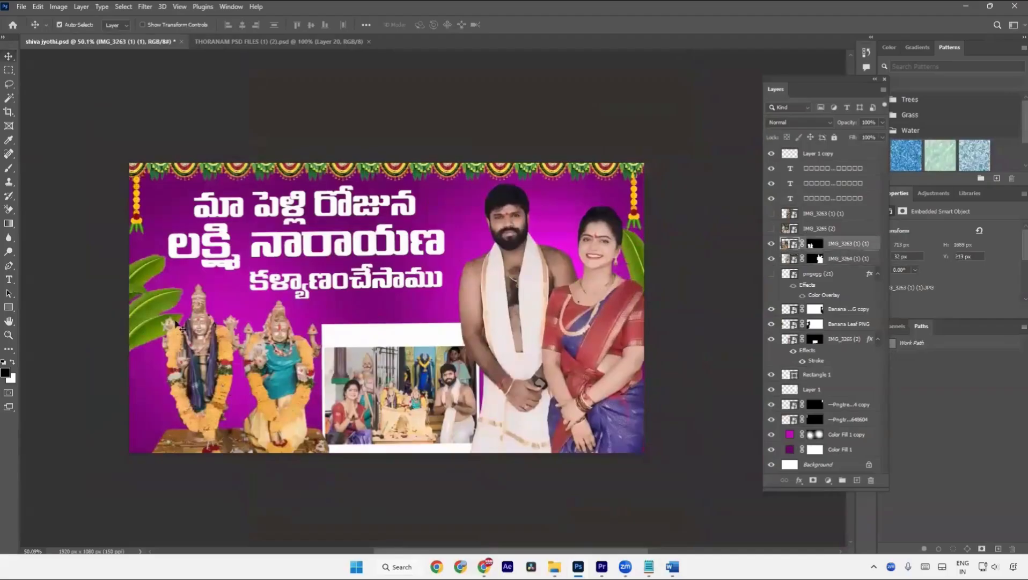
click(377, 303)
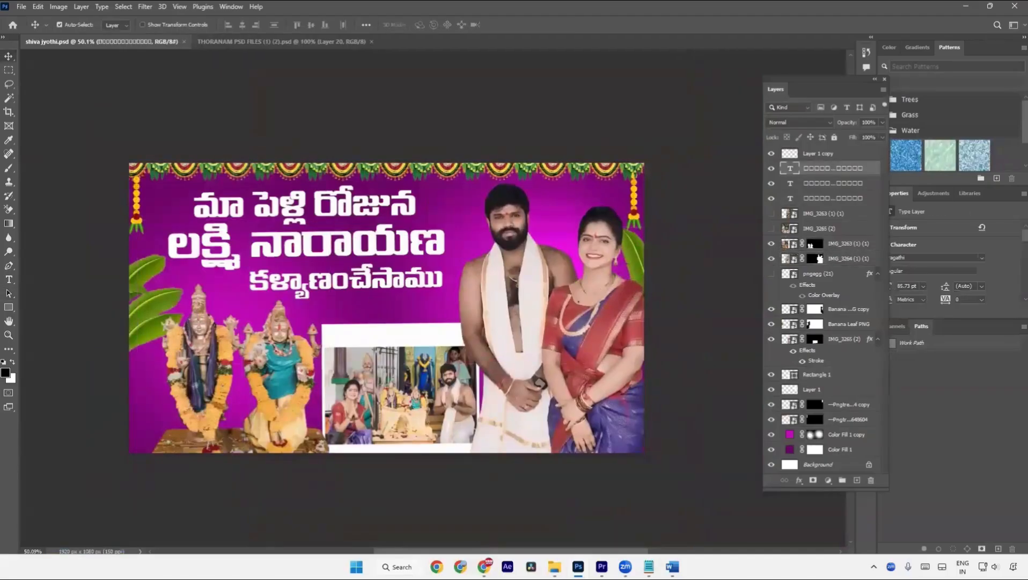
key(a)
click(484, 566)
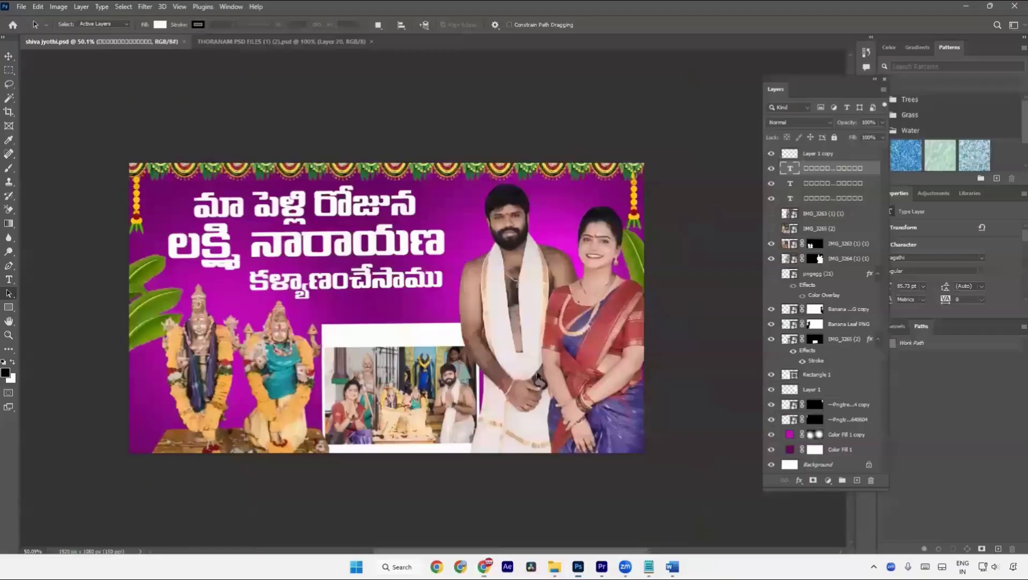
Enlarge the Layer 1 glow behind the couple to about 943 × 943 px
key(v)
click(570, 252)
key(ctrl+t)
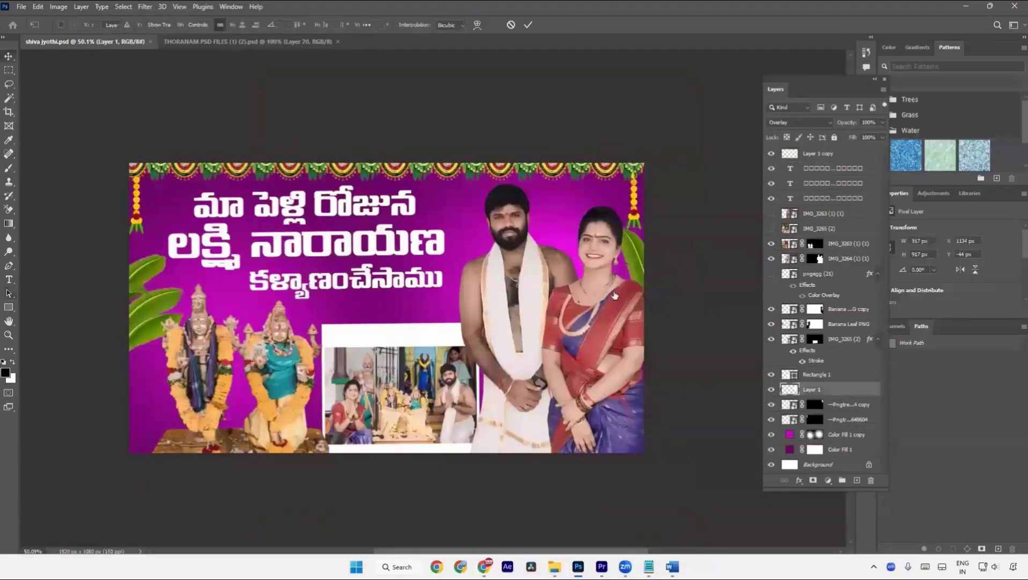
mouse_move(688, 276)
mouse_down()
mouse_move(725, 259)
mouse_move(686, 271)
mouse_up()
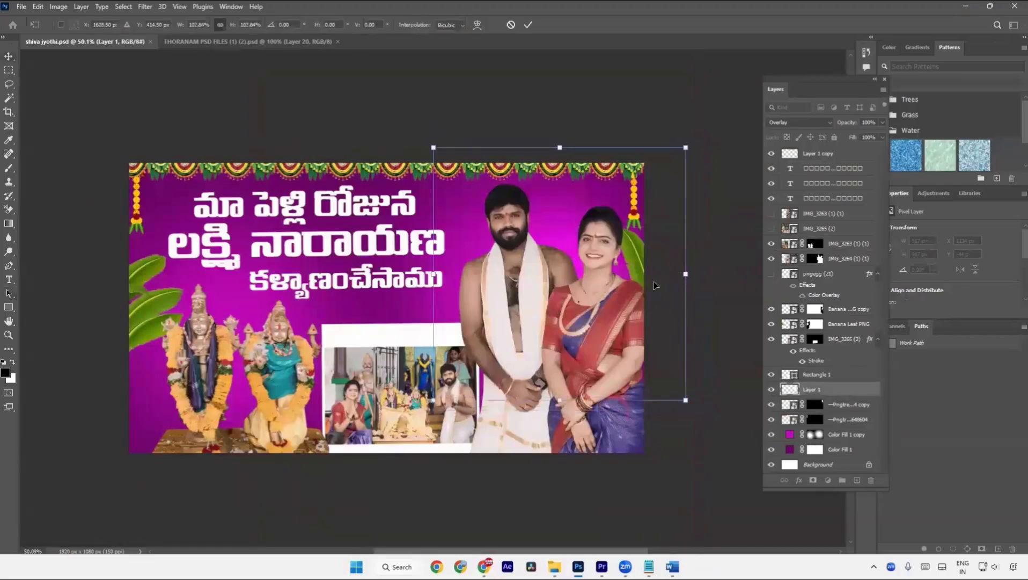
key(Return)
Duplicate the Layer 1 glow and set the copy's blend mode to Normal
key(ctrl+j)
click(816, 127)
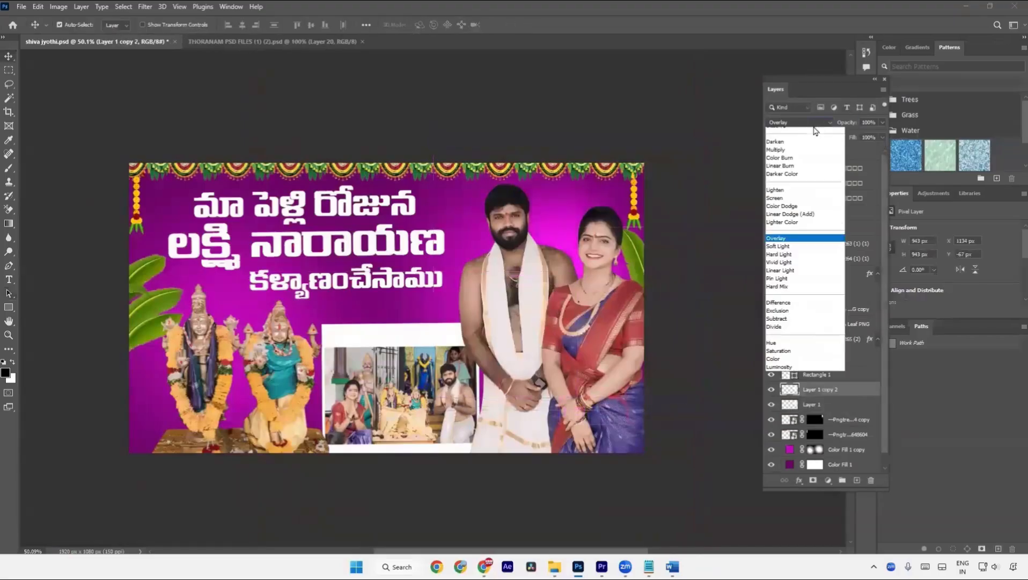
click(789, 132)
Enlarge the Layer 1 copy 2 glow to about 1008 × 1009 px and raise it behind the couple's heads
key(ctrl+t)
drag(579, 282, 580, 292)
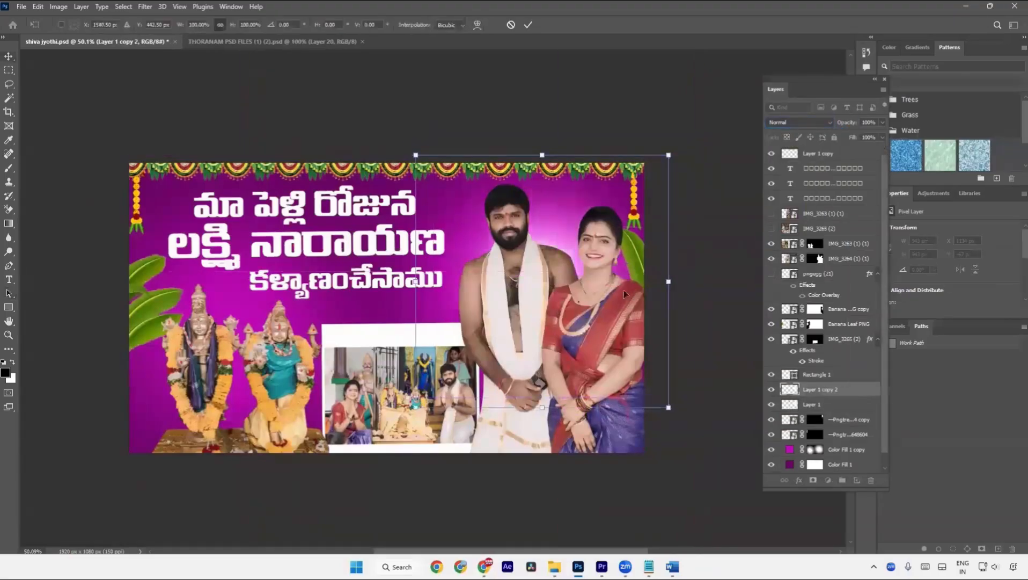
key(Return)
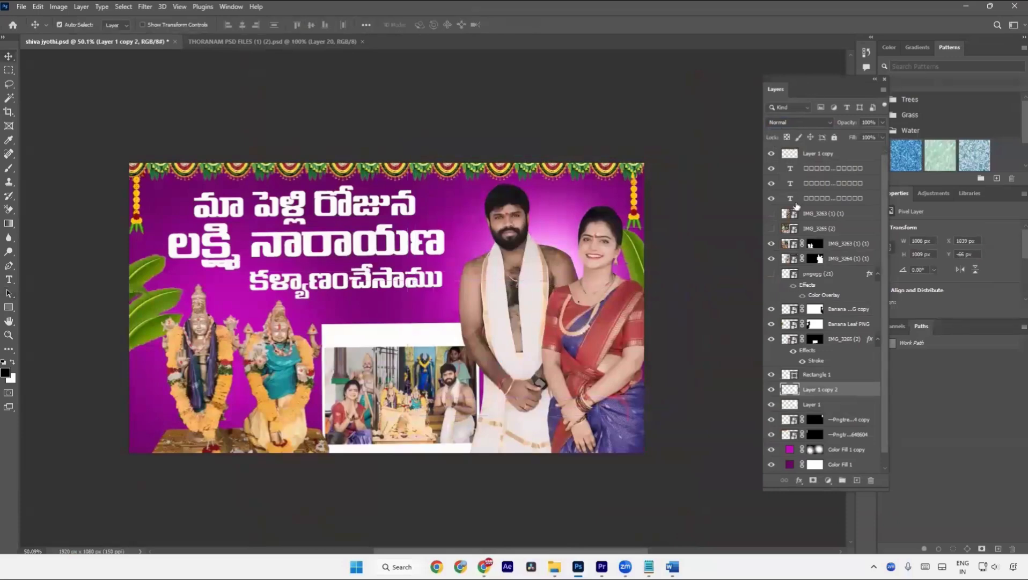
key(ctrl+t)
mouse_move(618, 274)
mouse_down()
mouse_move(579, 275)
mouse_move(554, 231)
mouse_move(533, 252)
mouse_move(617, 258)
mouse_move(604, 263)
mouse_up()
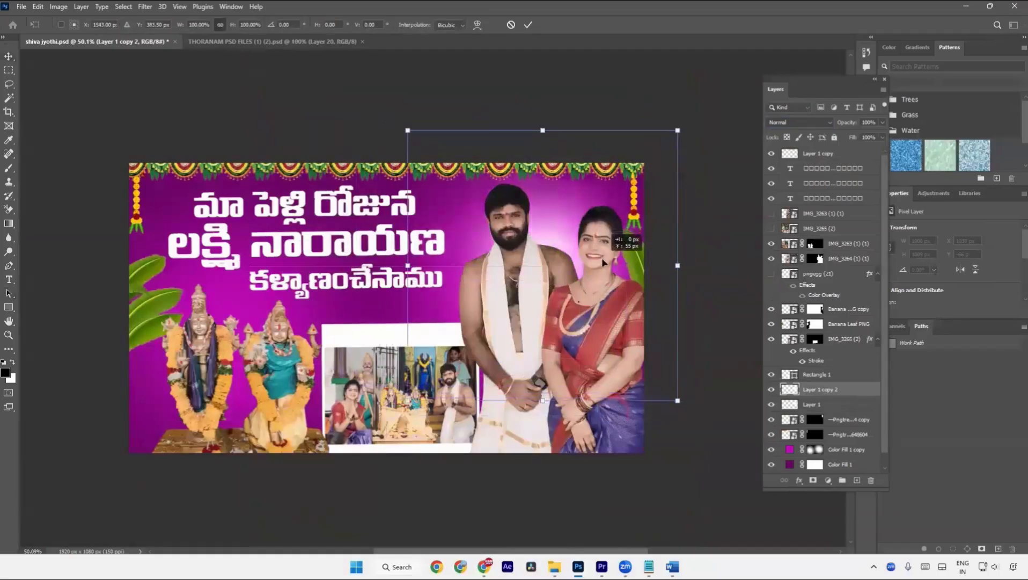
key(Return)
Preview blend modes on Layer 1 copy 2, keep Normal, and enlarge the glow slightly to about 1034 × 1035 px
click(786, 121)
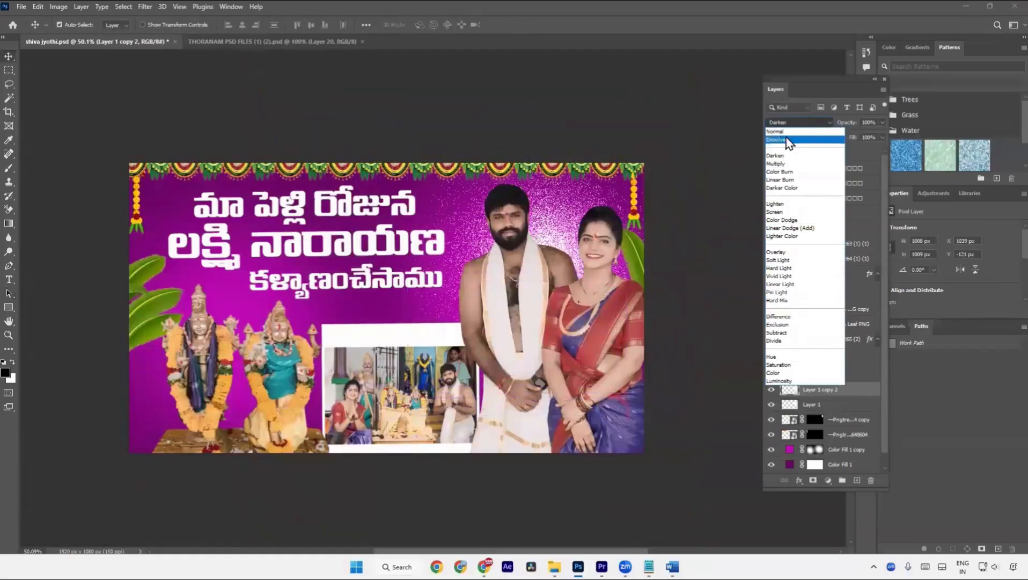
click(775, 132)
key(ctrl+t)
drag(589, 263, 592, 268)
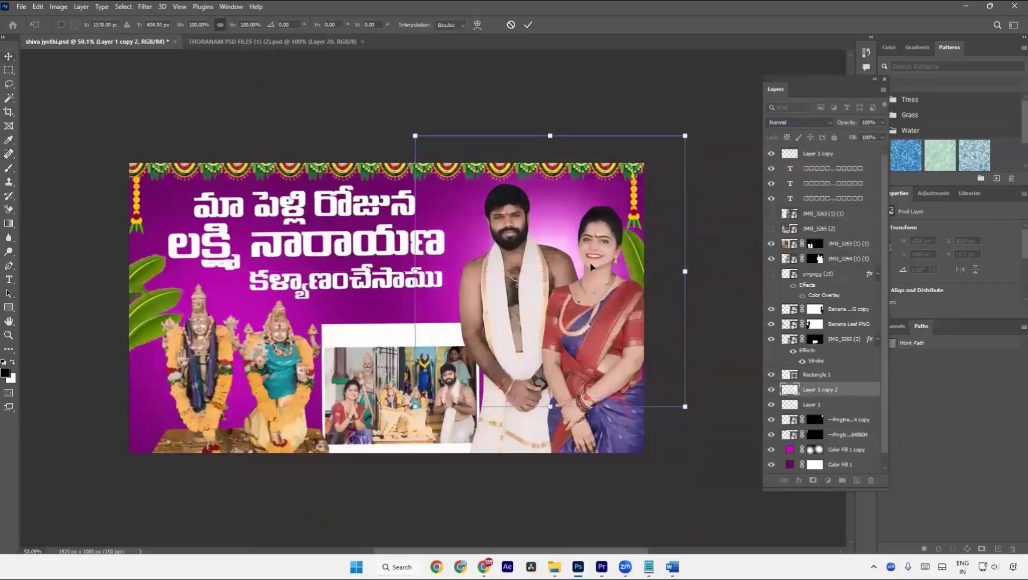
drag(685, 271, 650, 288)
key(Return)
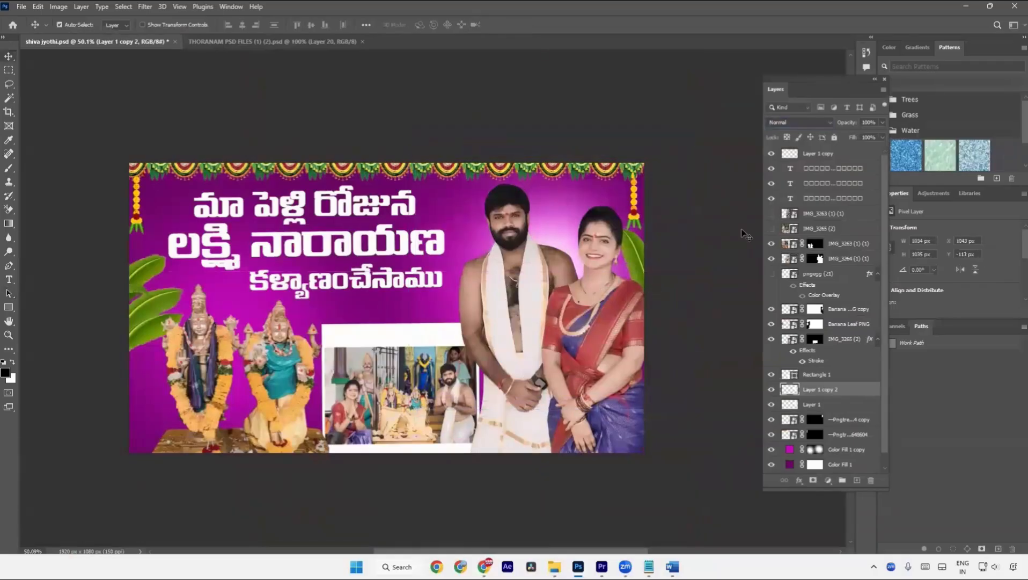
Lower the Layer 1 copy 2 glow's opacity to 88% and save the document
drag(848, 123, 841, 124)
key(a)
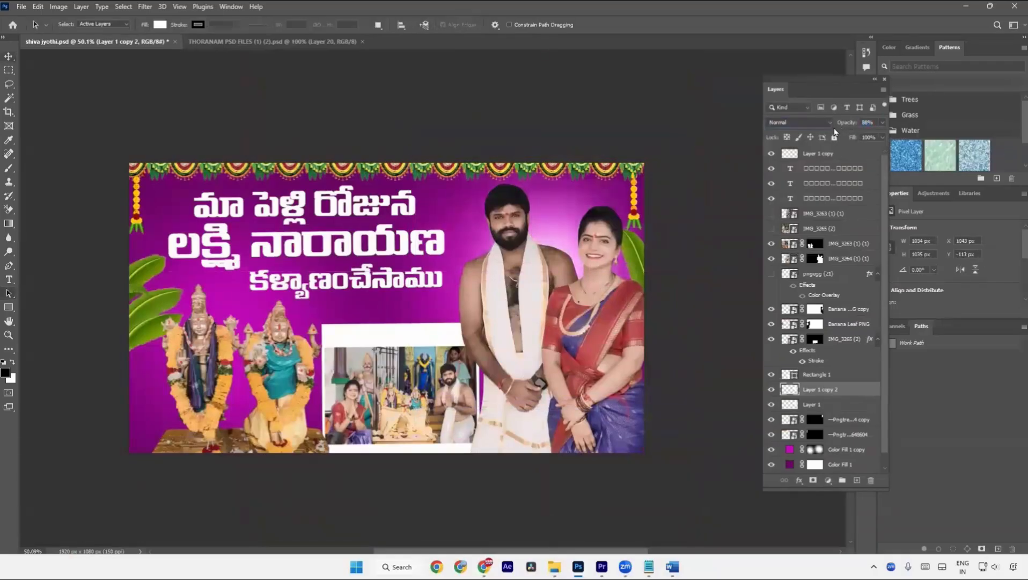
key(ctrl+s)
key(v)
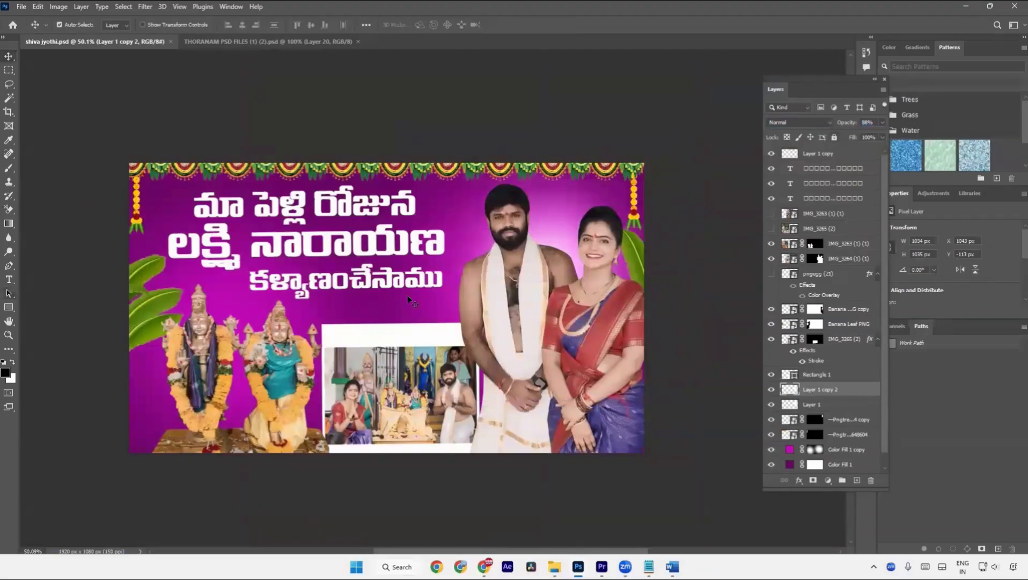
Inspect the white-framed inset photo up close and its fit within the overall banner layout
key(a)
key(v)
key(a)
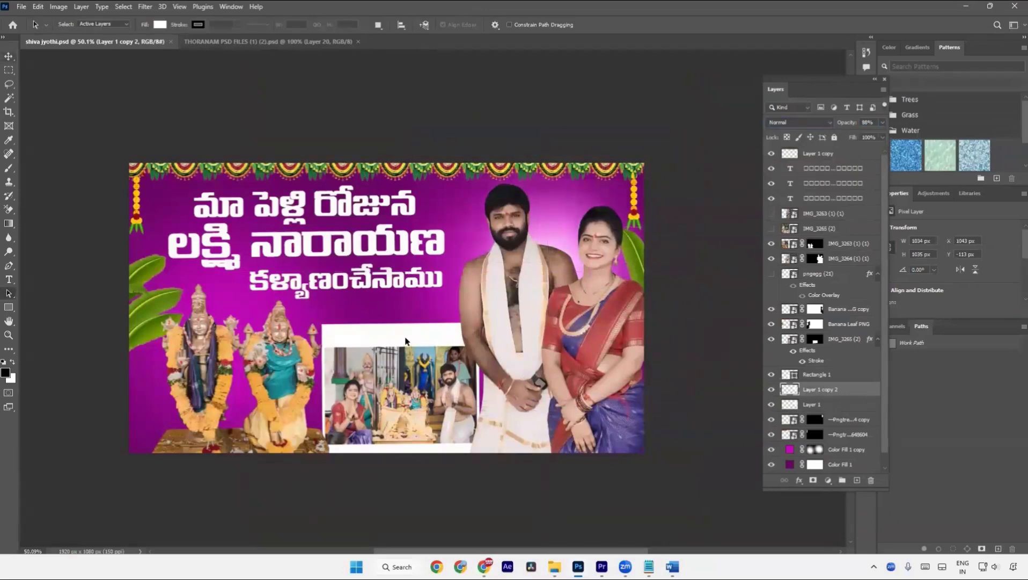
scroll(387, 375, up, 7)
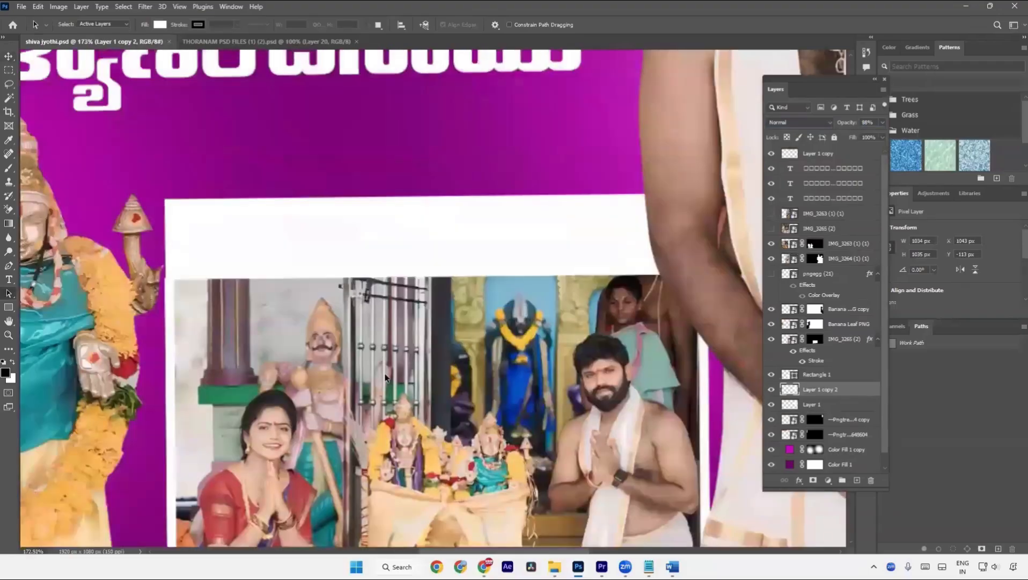
drag(413, 320, 542, 442)
scroll(545, 444, down, 5)
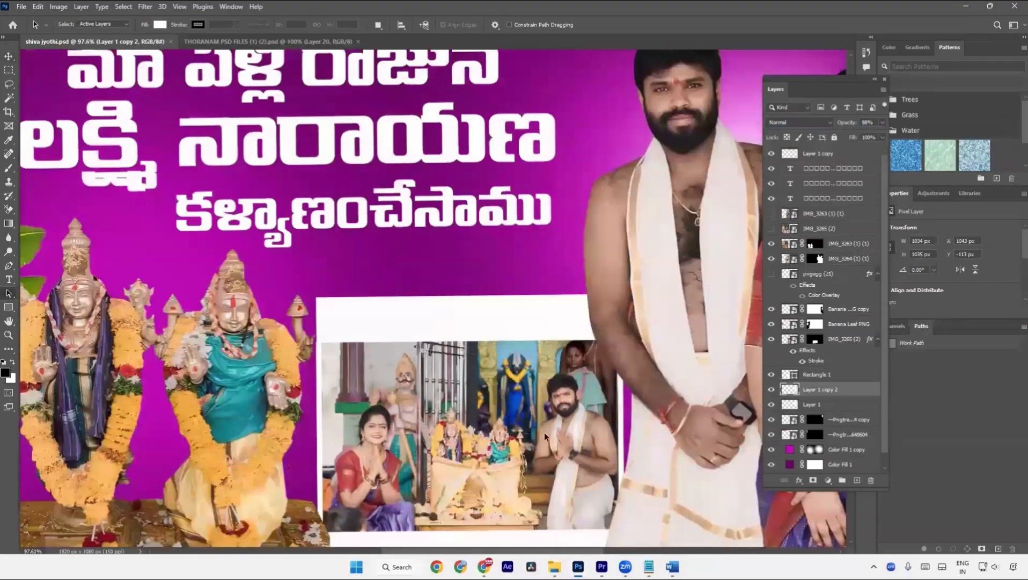
scroll(544, 433, down, 3)
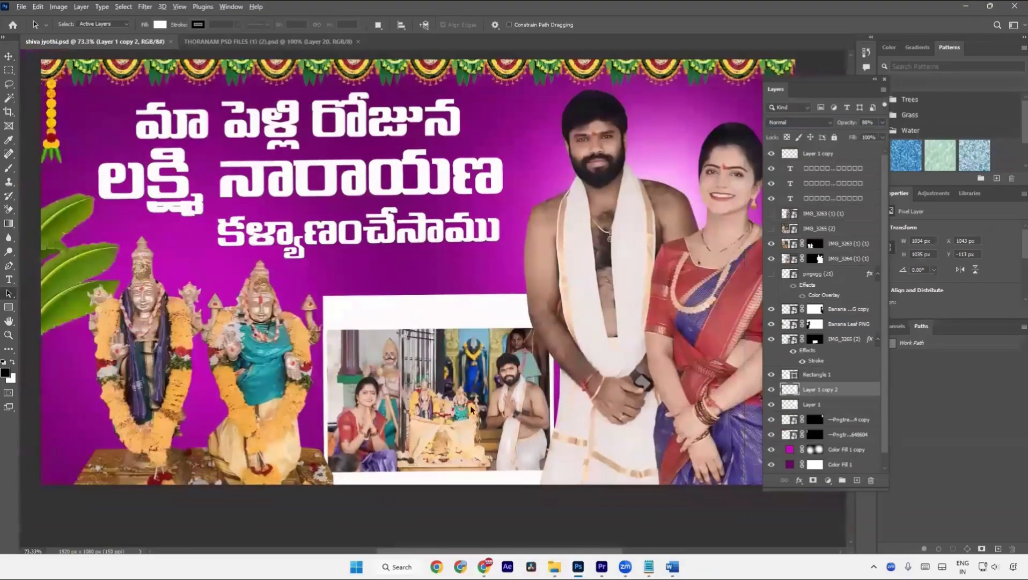
Switch to Chrome, search Google Images for "pooja room interior designs" and open the Design Cafe traditional pooja room result
key(alt+Tab)
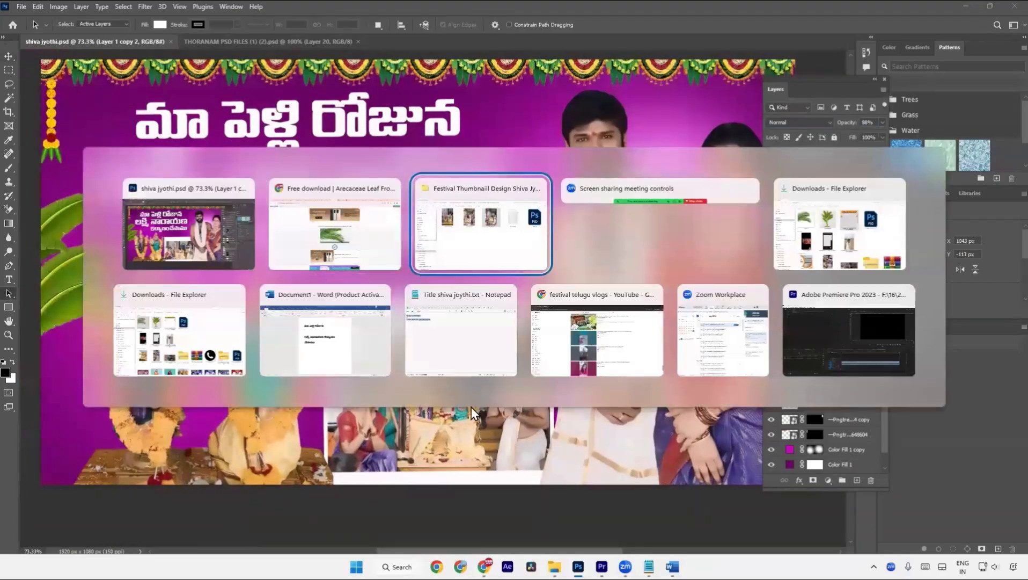
click(379, 240)
click(920, 10)
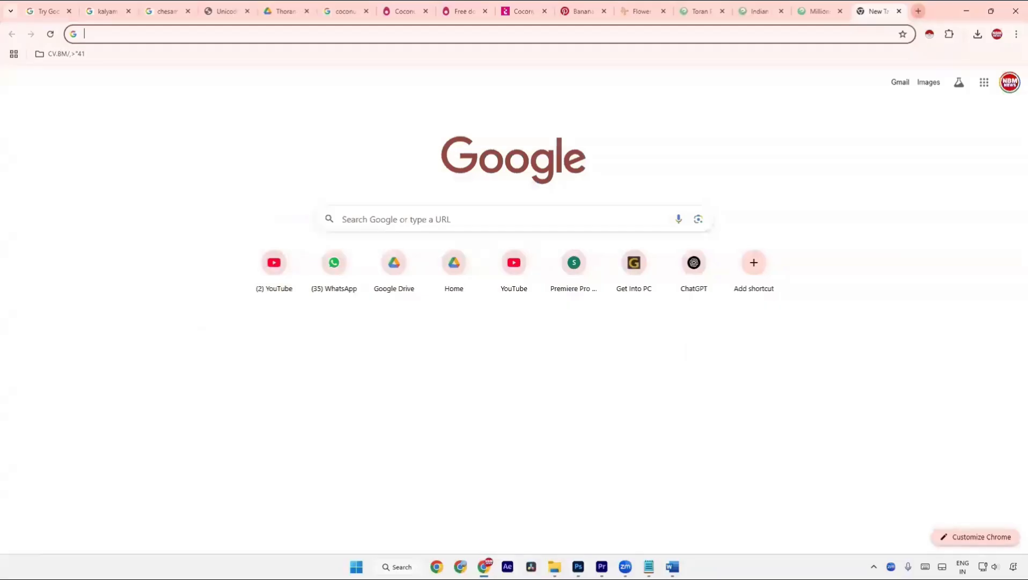
click(181, 36)
text(pooja )
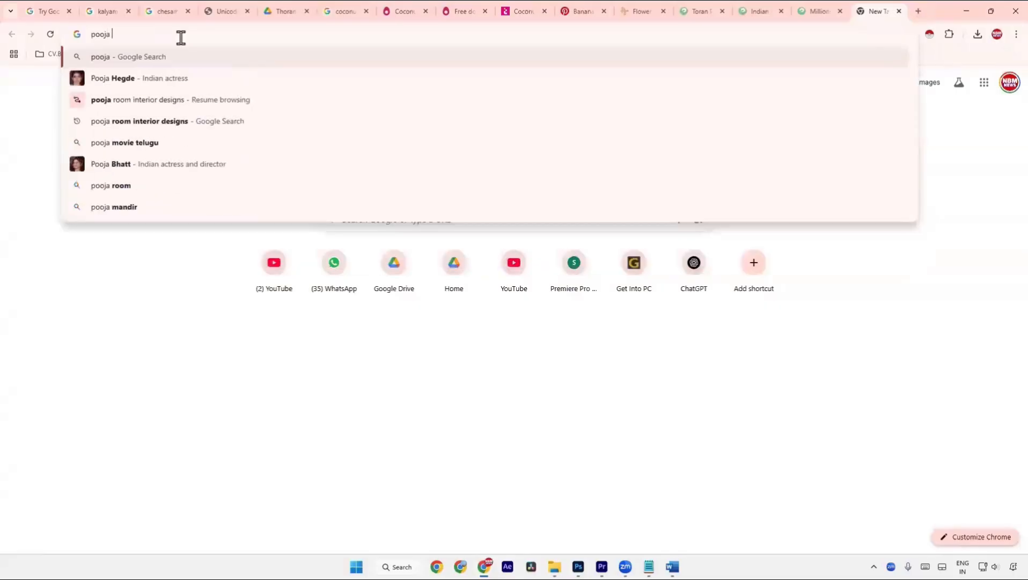
text(roo)
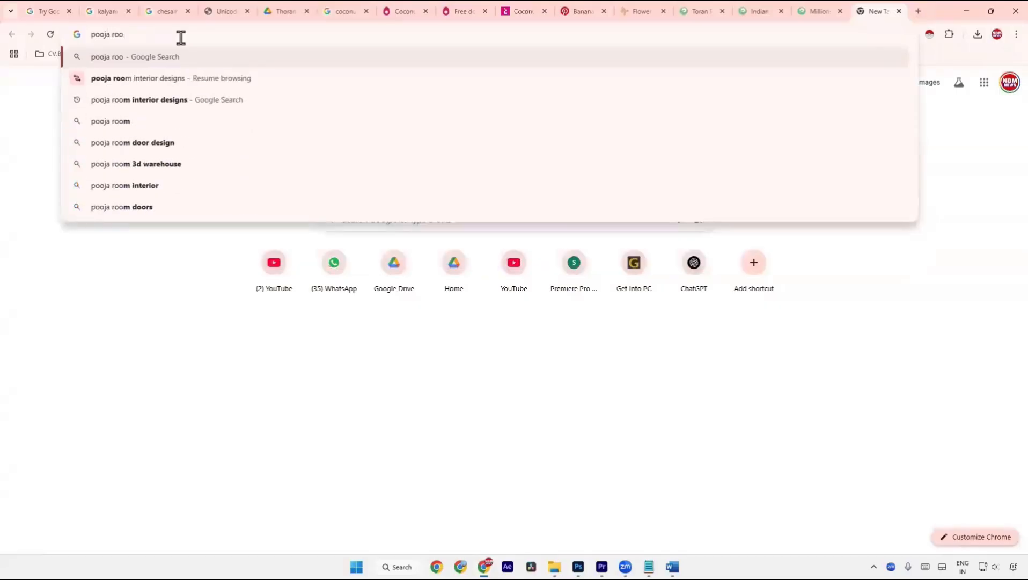
click(174, 100)
click(200, 112)
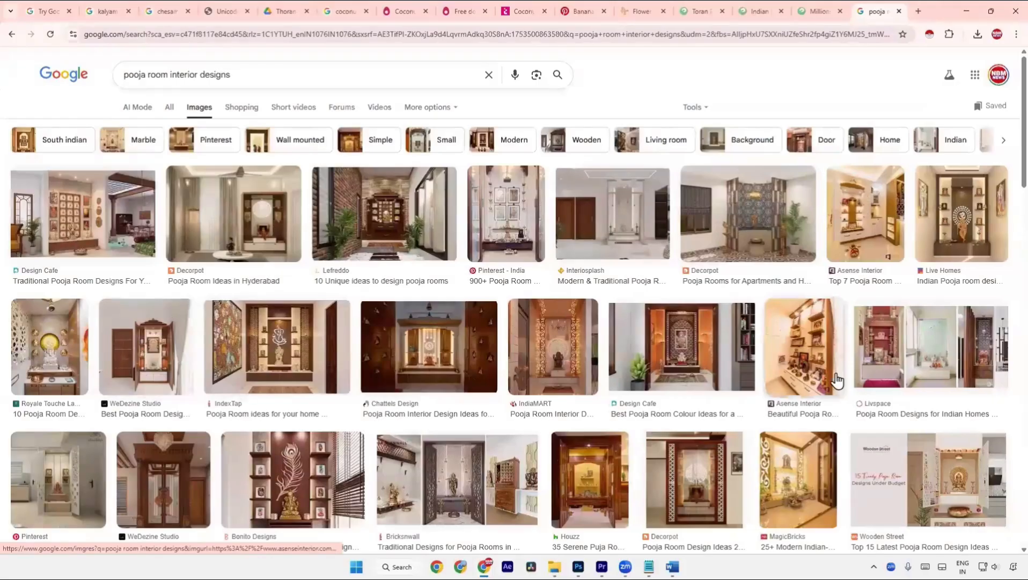
scroll(344, 424, down, 3)
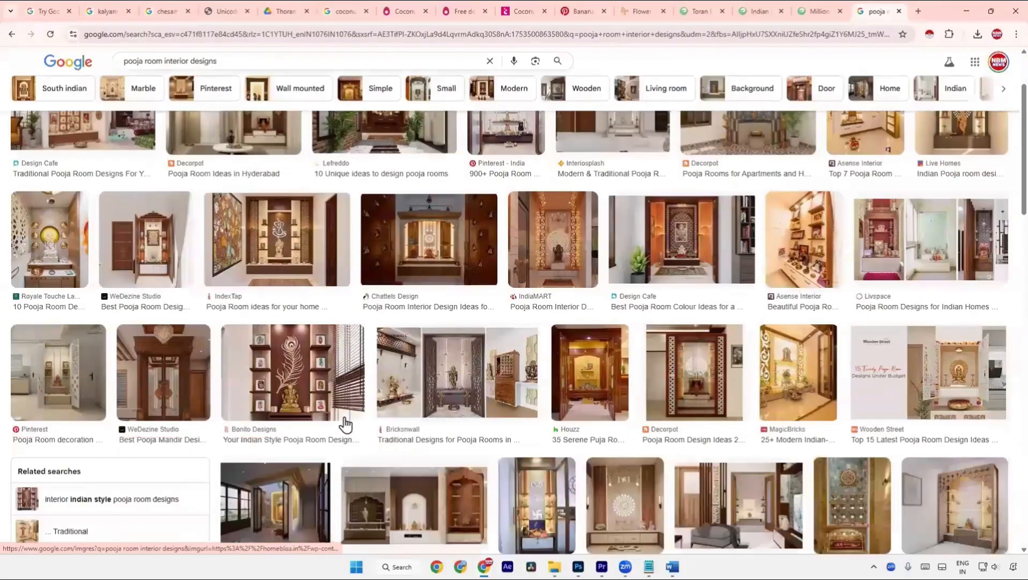
scroll(254, 536, up, 3)
click(78, 199)
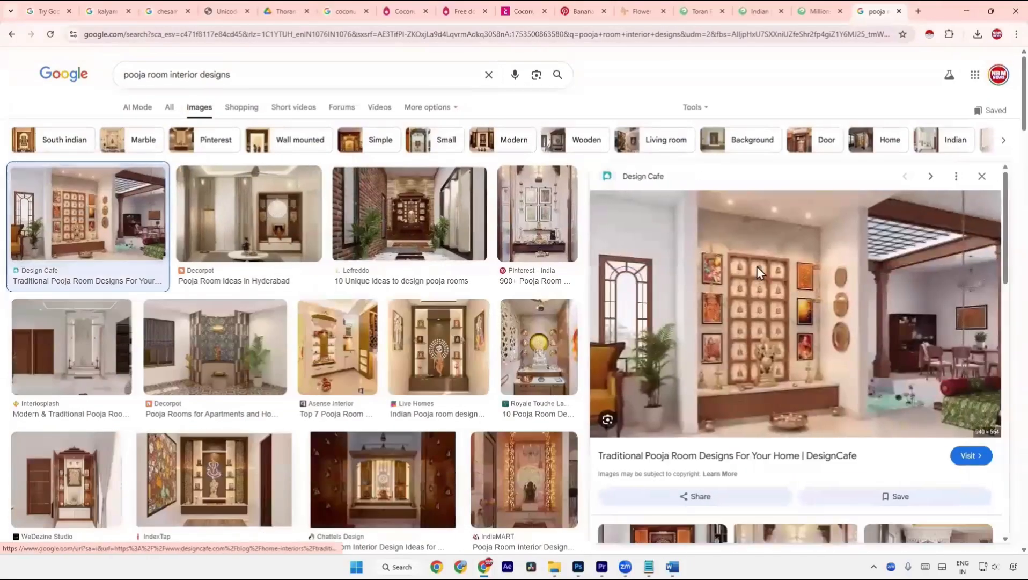
Copy the Design Cafe pooja room preview image and paste it into shiva jyothi.psd in Photoshop
right_click(758, 266)
click(801, 445)
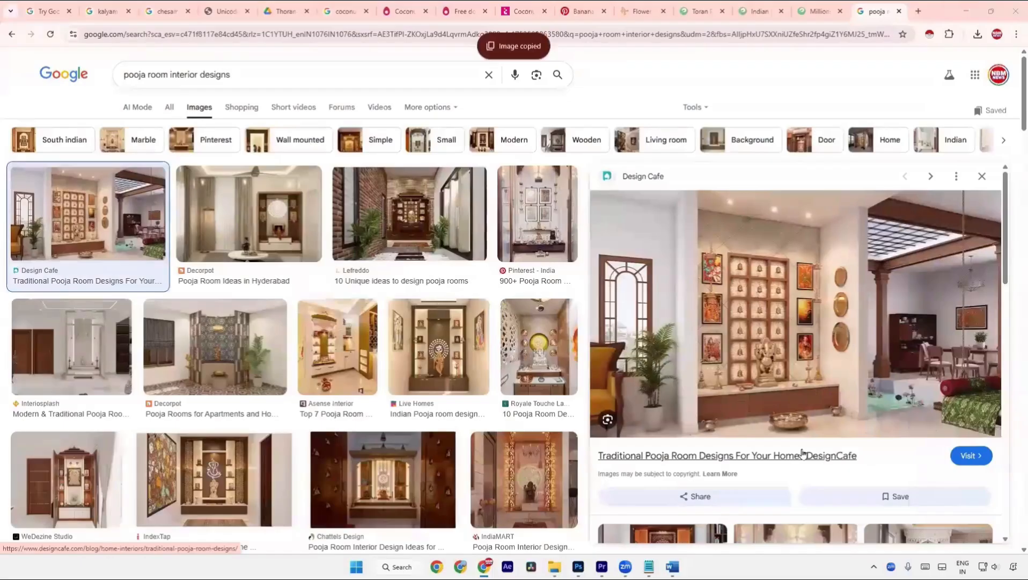
key(alt+Tab)
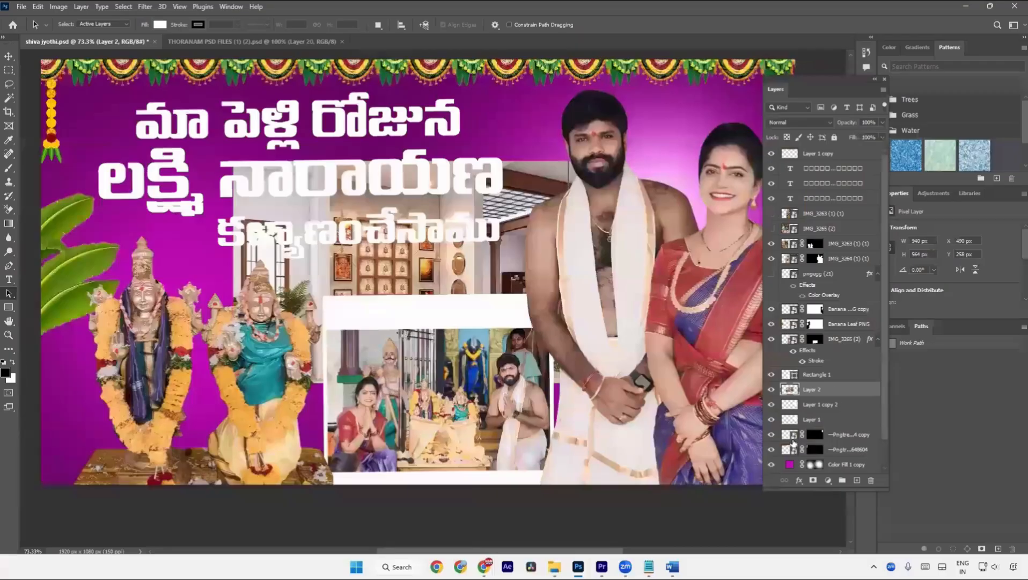
Return to Chrome, open the Design Cafe pooja room image in its own tab and save it as a JPG
key(alt+Tab)
right_click(785, 286)
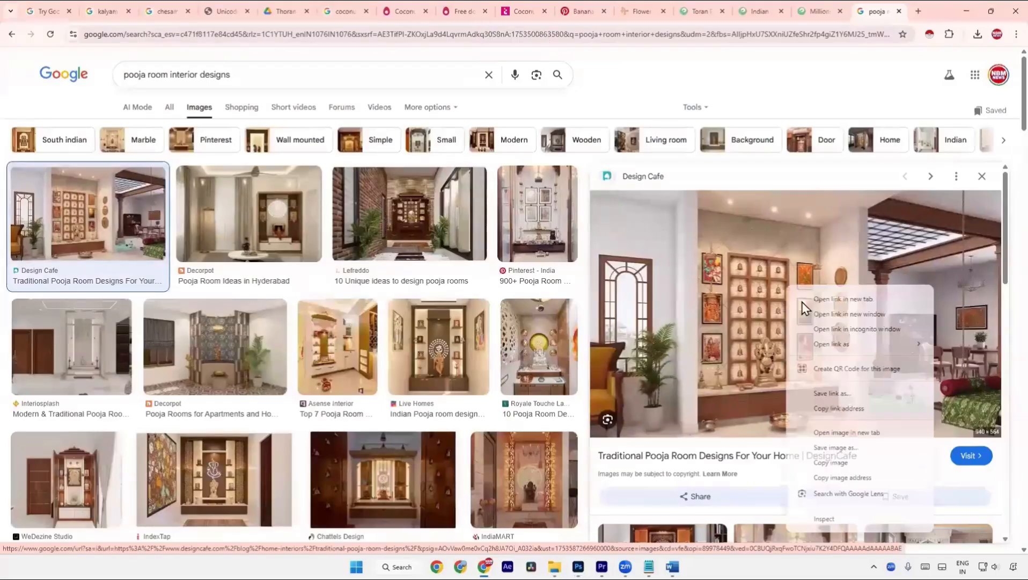
click(833, 437)
click(872, 10)
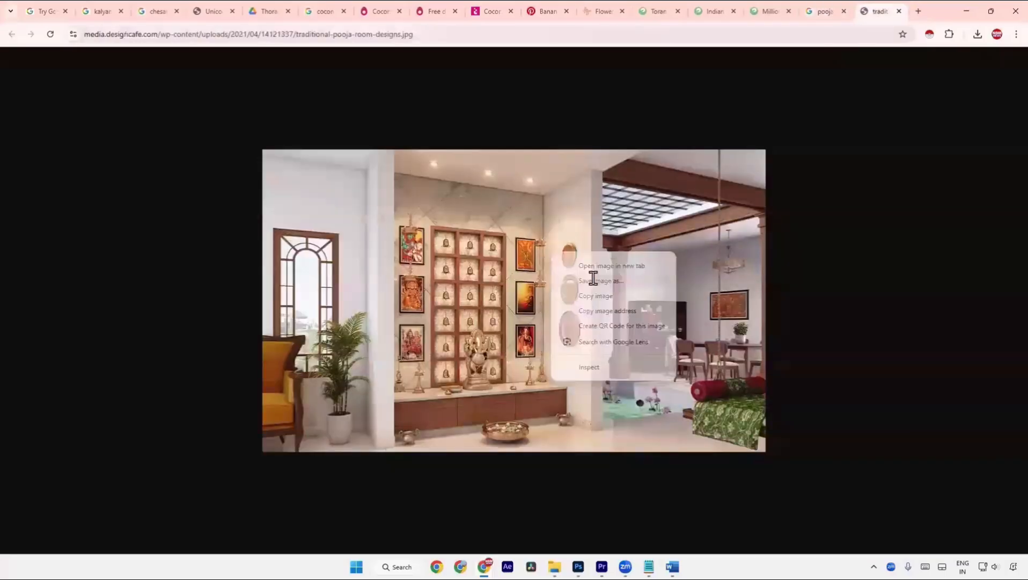
key(ctrl+s)
key(Return)
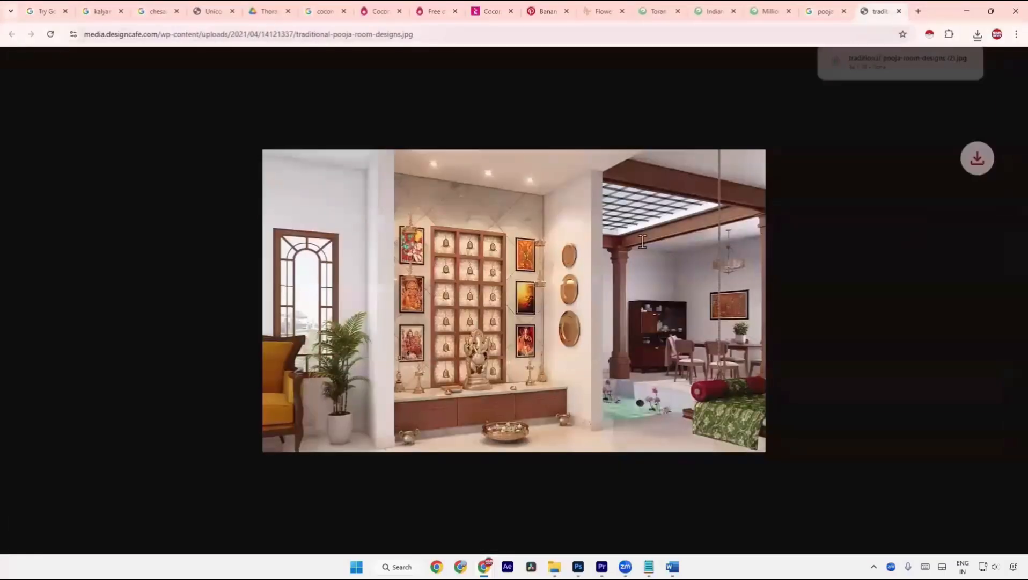
Place the downloaded pooja room JPG into shiva jyothi.psd in Photoshop, scaled to 1920 × 1152 px to cover the whole banner
click(949, 60)
drag(745, 159, 532, 346)
key(alt+Tab)
key(Return)
scroll(548, 350, down, 3)
key(ctrl+t)
mouse_move(675, 299)
mouse_down()
mouse_move(713, 299)
mouse_move(682, 313)
mouse_up()
key(Return)
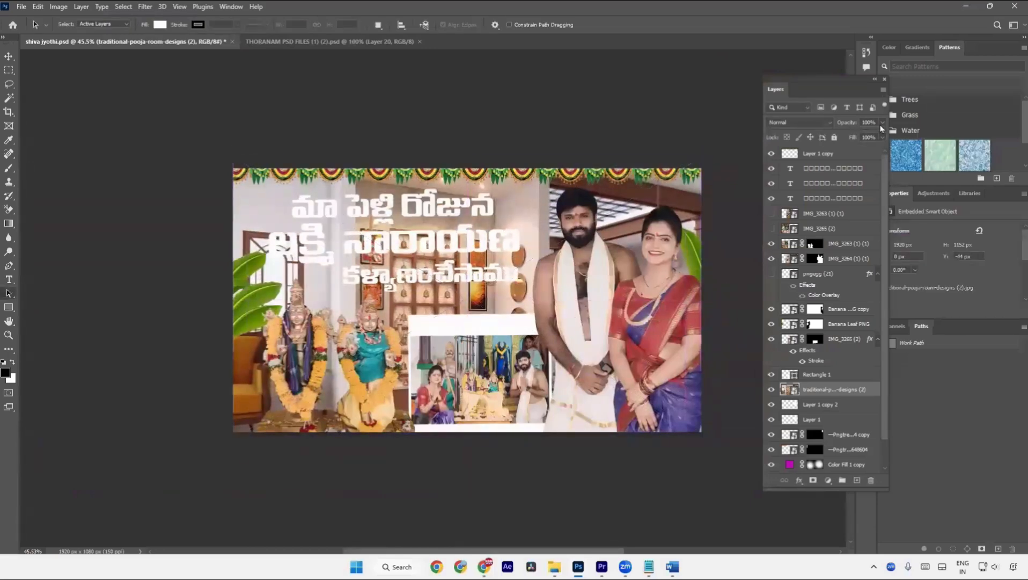
Reduce the pooja room image layer's opacity to 15% and save the document
click(882, 124)
drag(883, 135, 879, 138)
drag(853, 139, 845, 138)
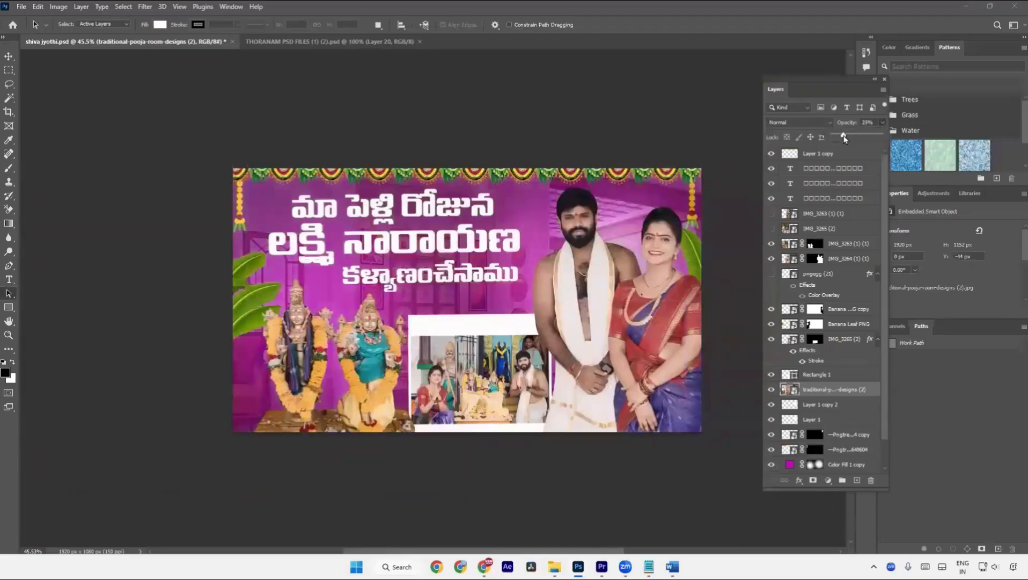
drag(843, 139, 842, 140)
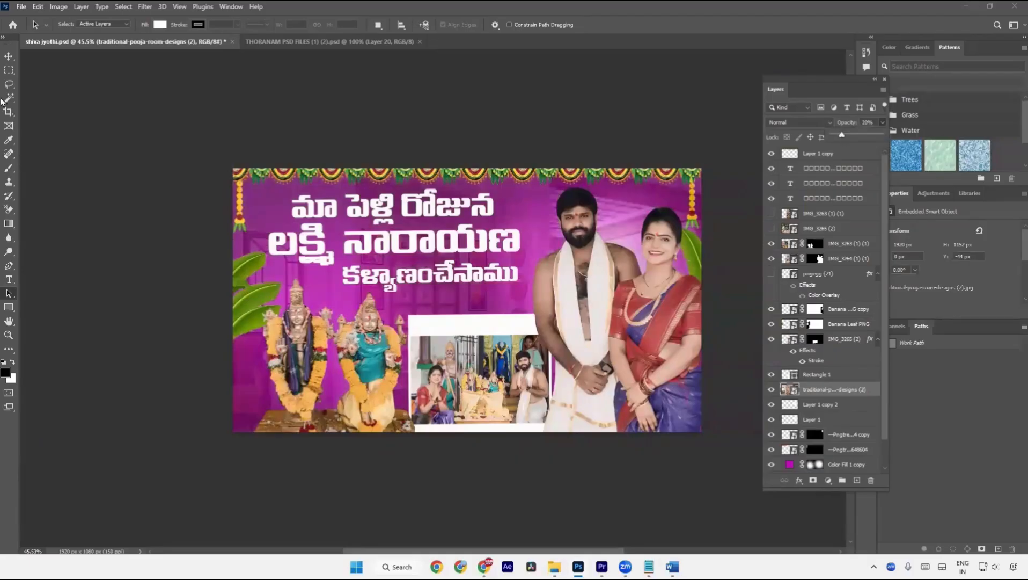
click(9, 56)
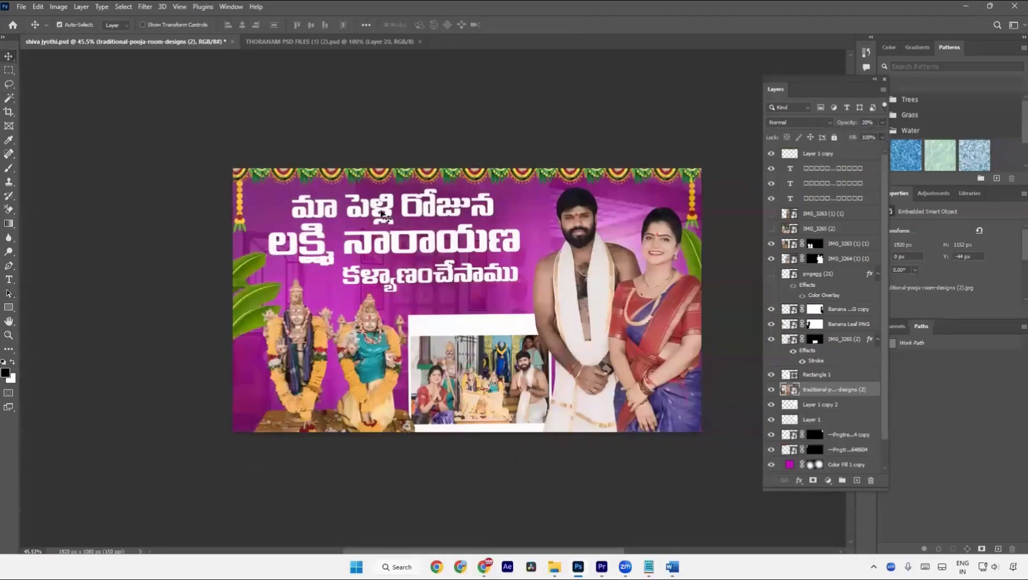
key(a)
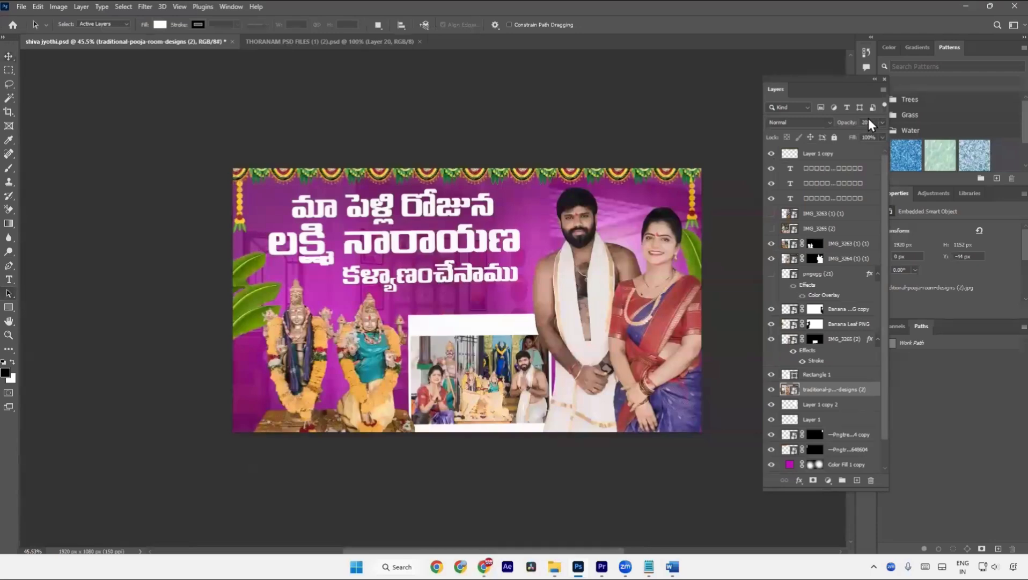
key(ctrl+s)
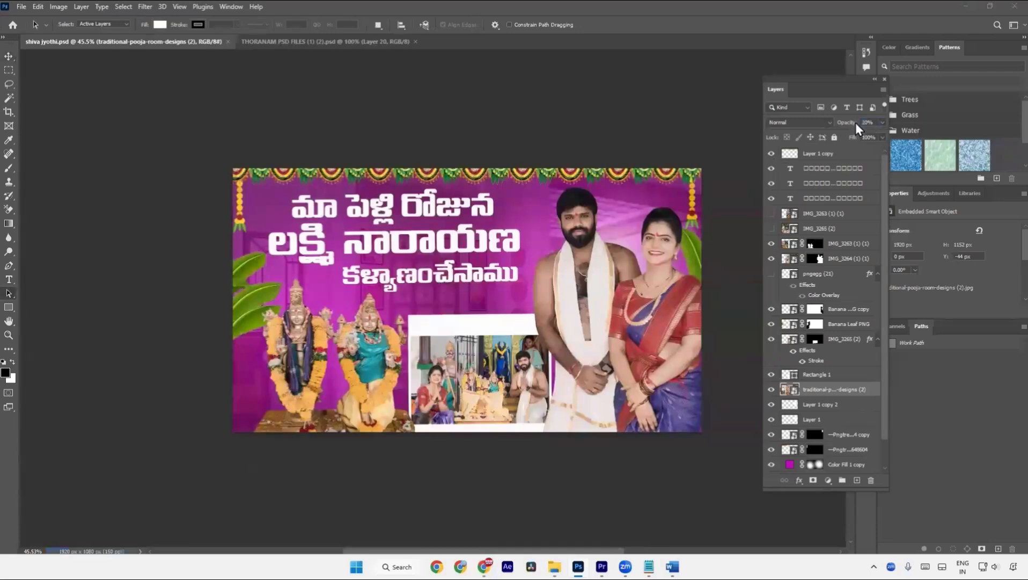
text(15)
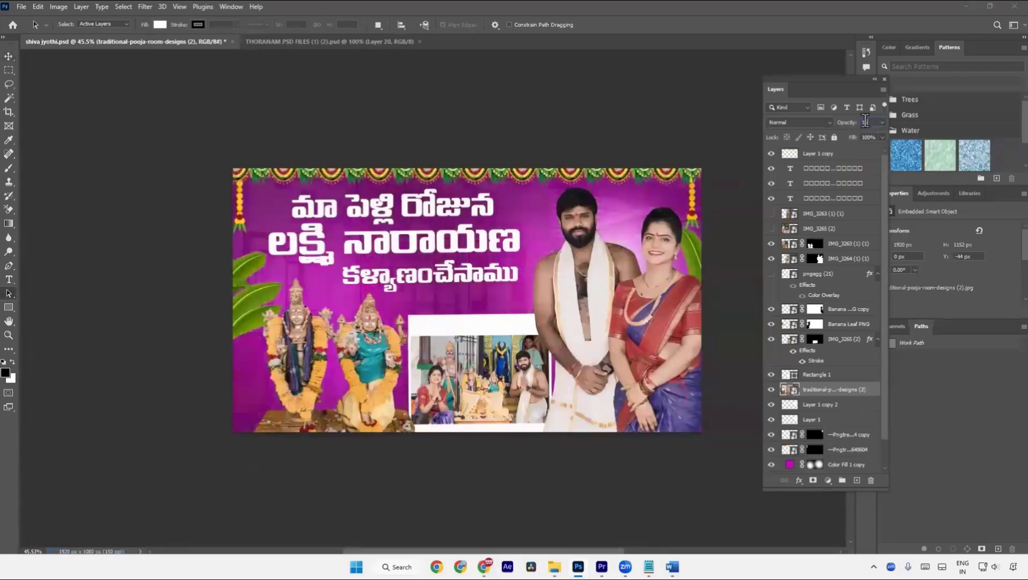
key(ctrl+s)
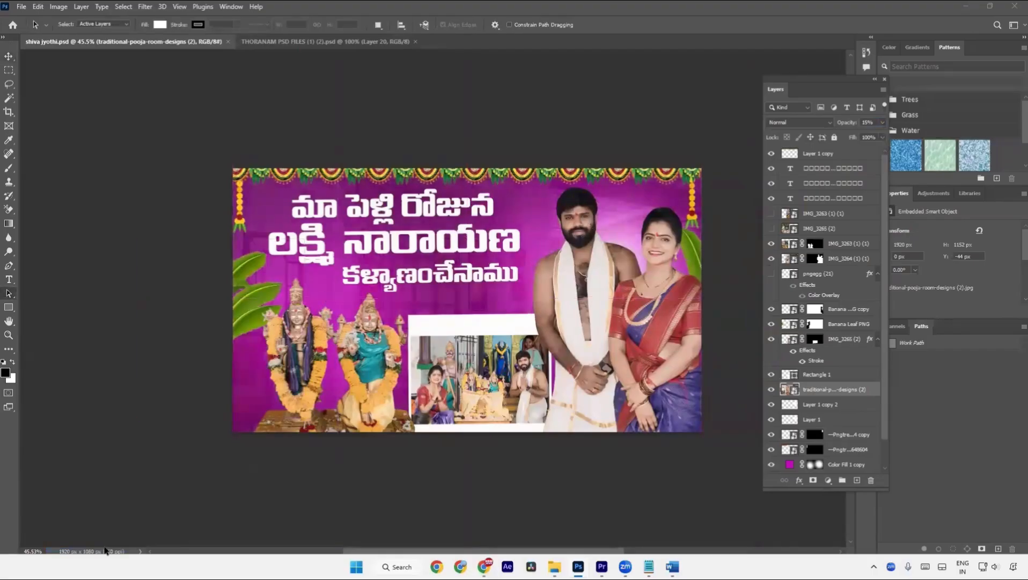
Try shifting the faded pooja room image rightward and slightly up, and undo the move
key(v)
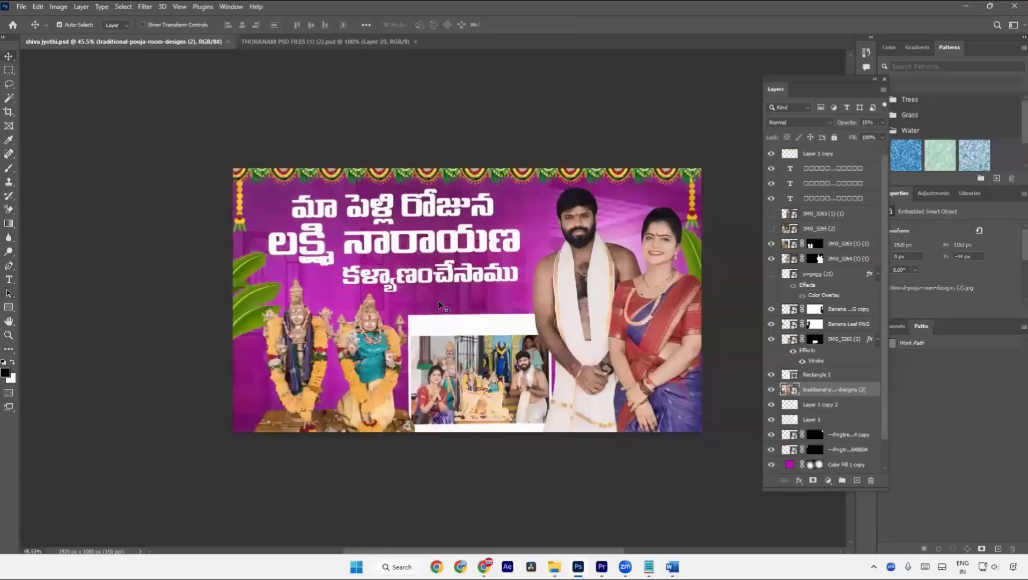
drag(405, 307, 455, 301)
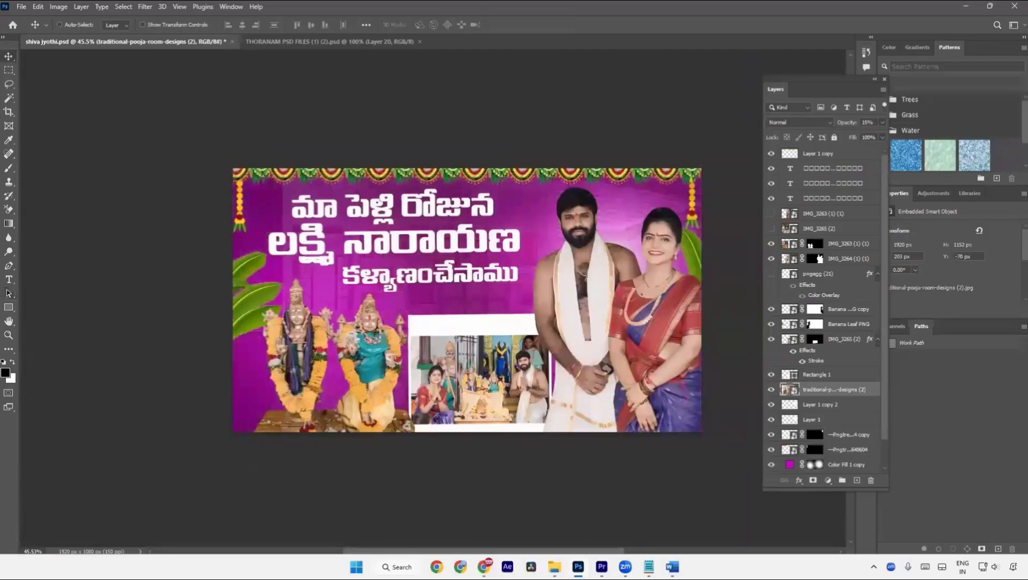
key(ctrl+z)
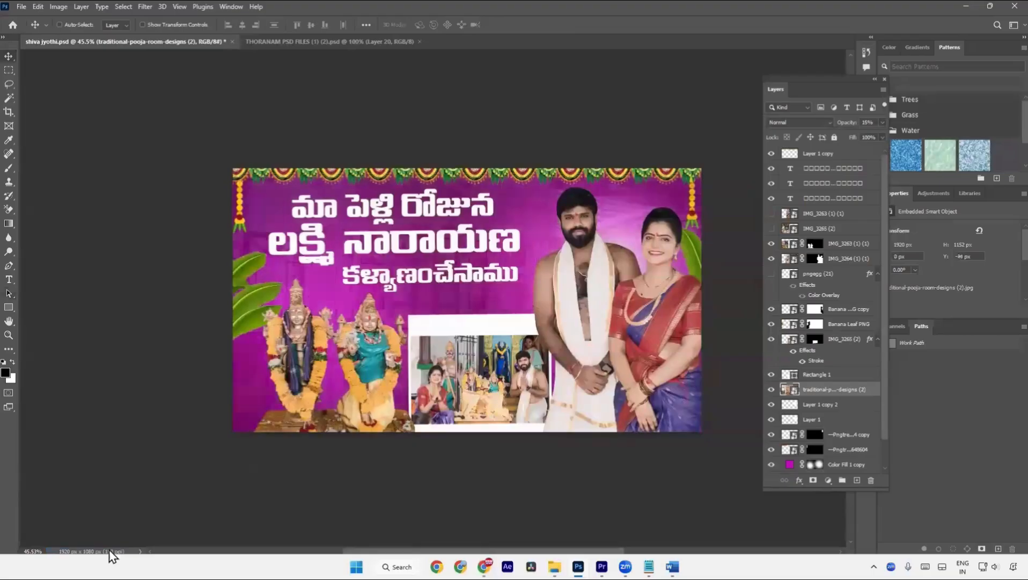
Save the banner document with the faded pooja room layer in place
key(a)
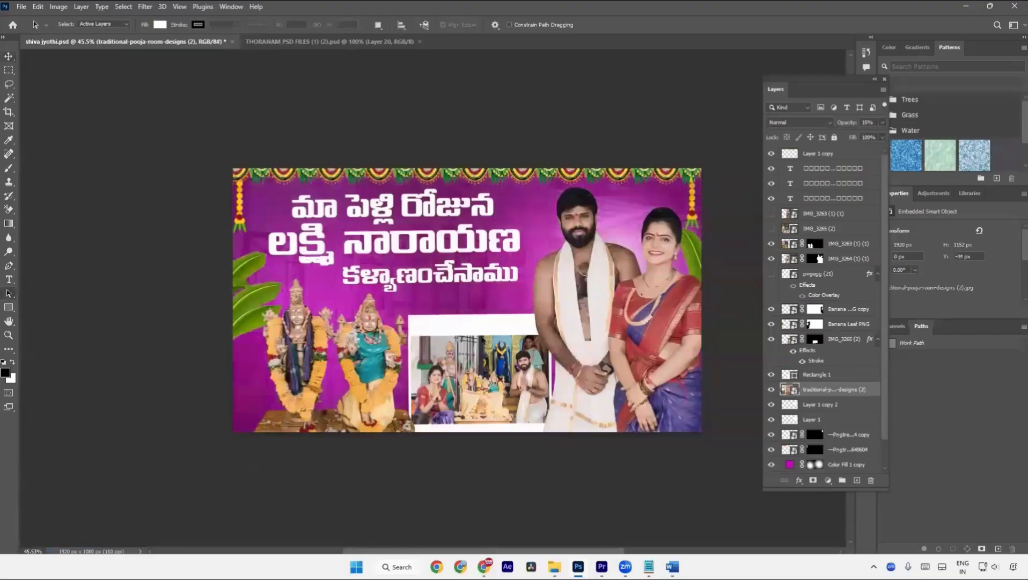
key(v)
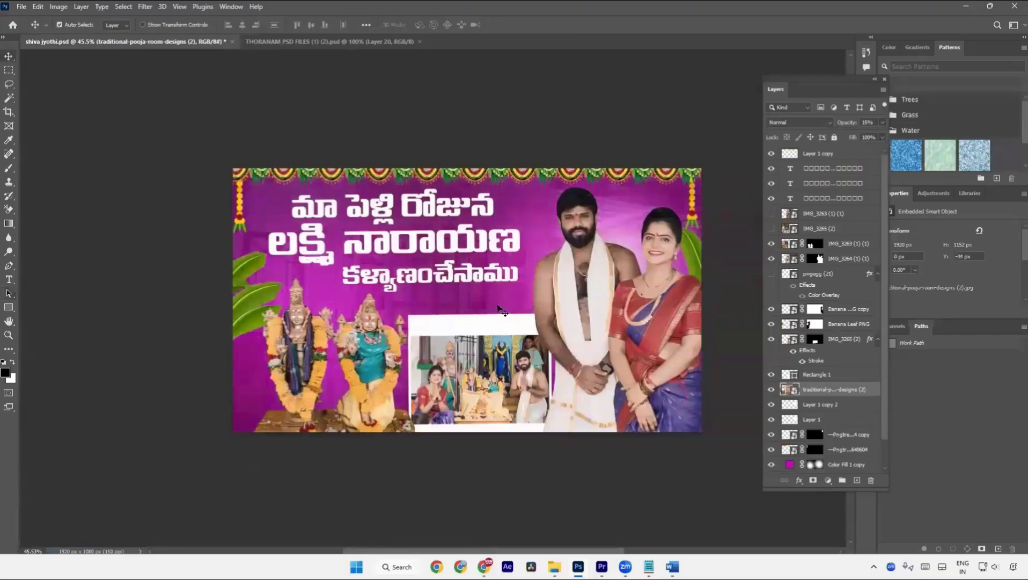
key(ctrl+s)
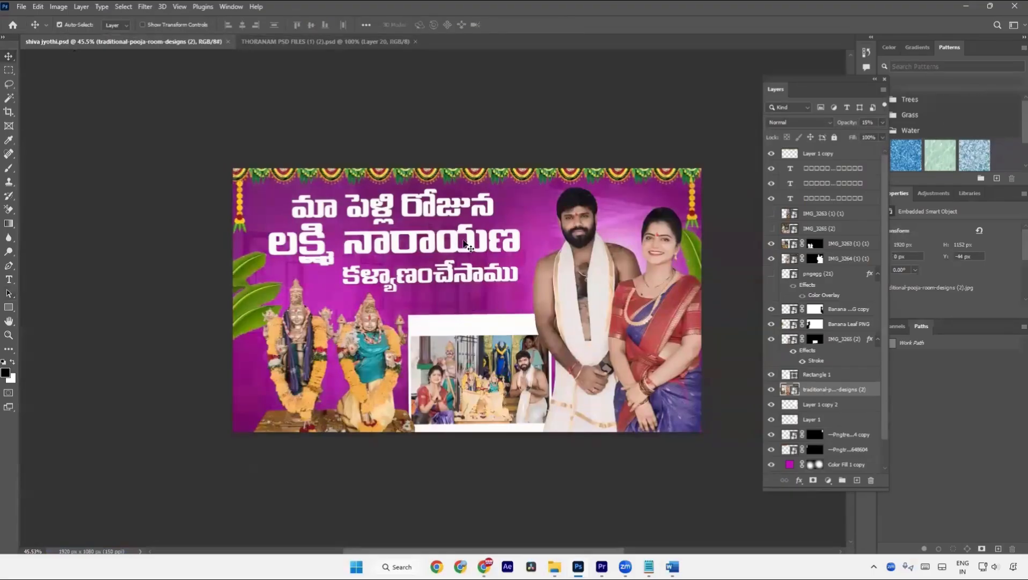
Add a layer mask to the faded pooja room layer, paint out the area behind the Telugu title with a 900 px black brush, and save
click(813, 481)
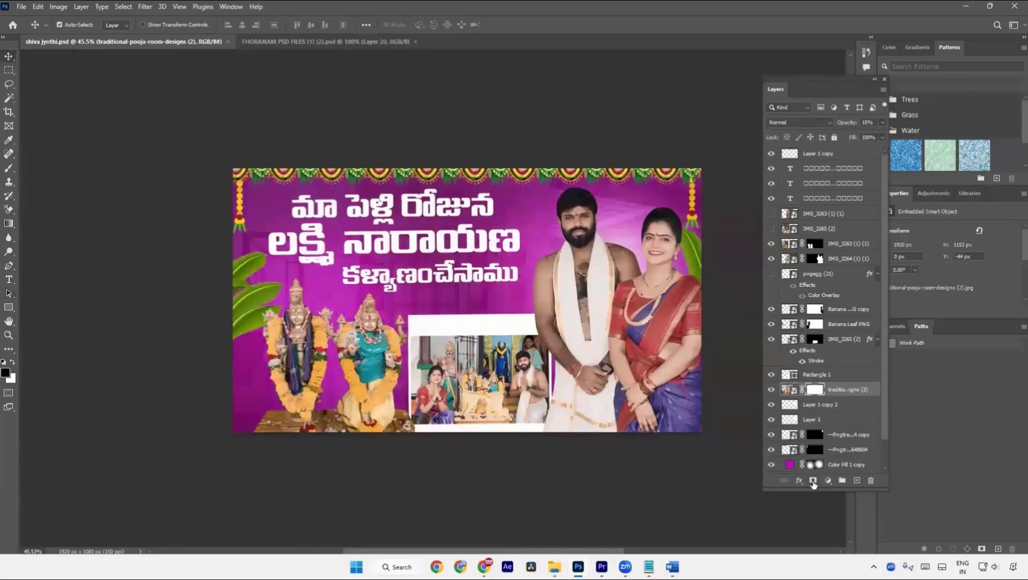
key(b)
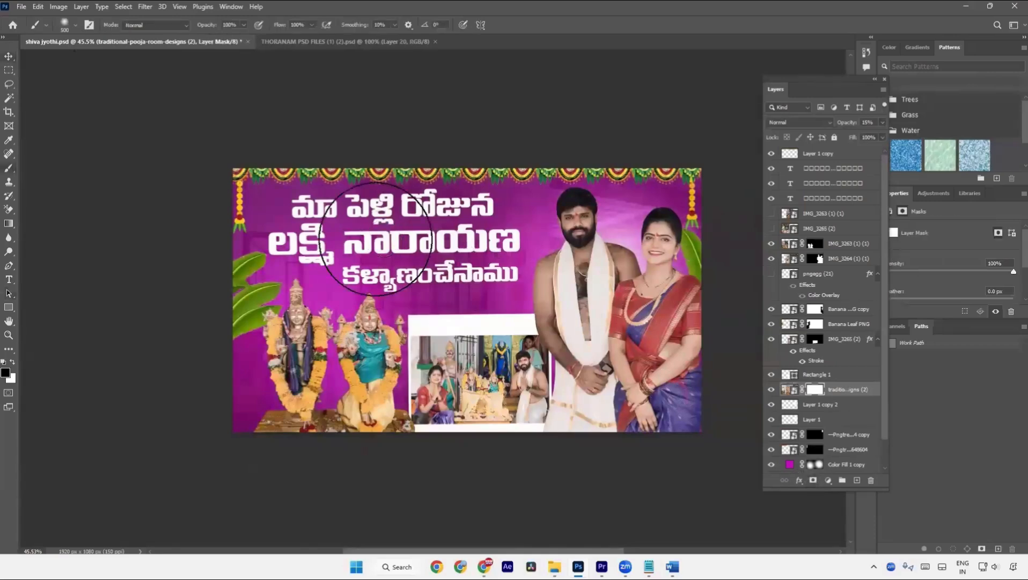
key(bracketright)
key(bracketright)
key(bracketright)
key(bracketright)
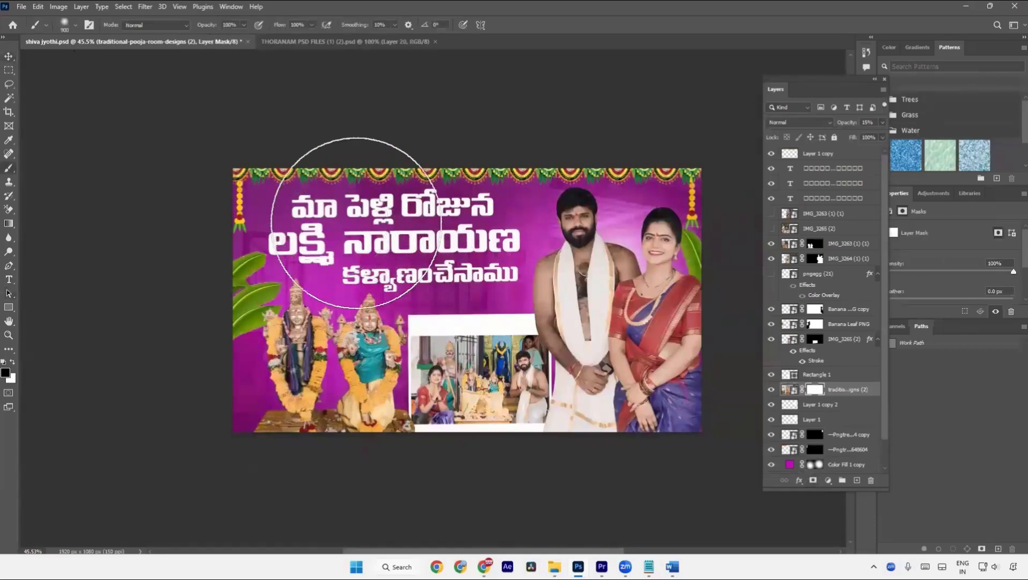
mouse_move(357, 222)
mouse_down()
mouse_move(449, 210)
mouse_move(439, 232)
mouse_up()
scroll(439, 238, up, 1)
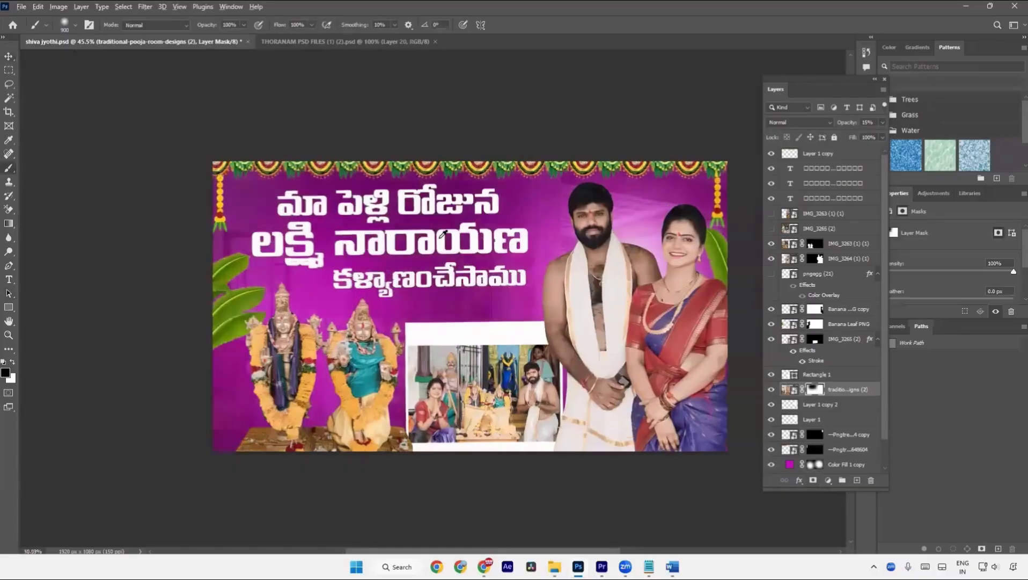
scroll(374, 215, up, 2)
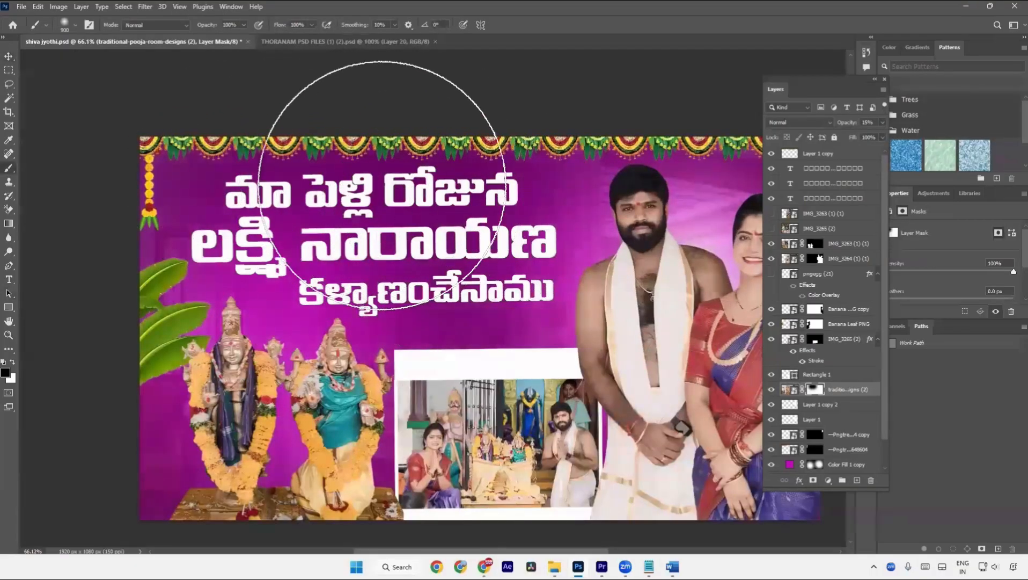
key(ctrl+s)
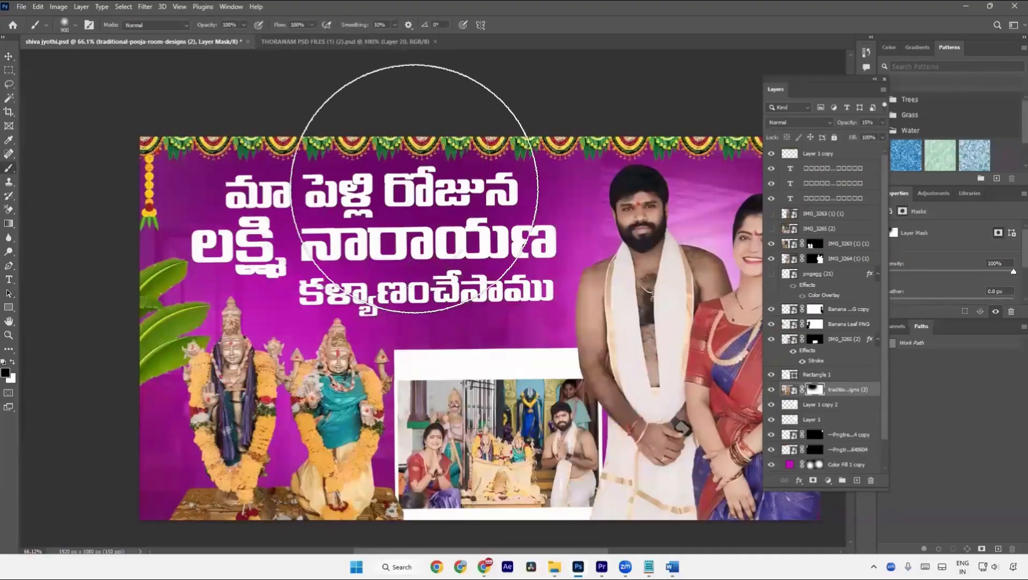
Select the Telugu title's text layer for a close check, select the deity statues photo layer, and save the document
key(a)
key(t)
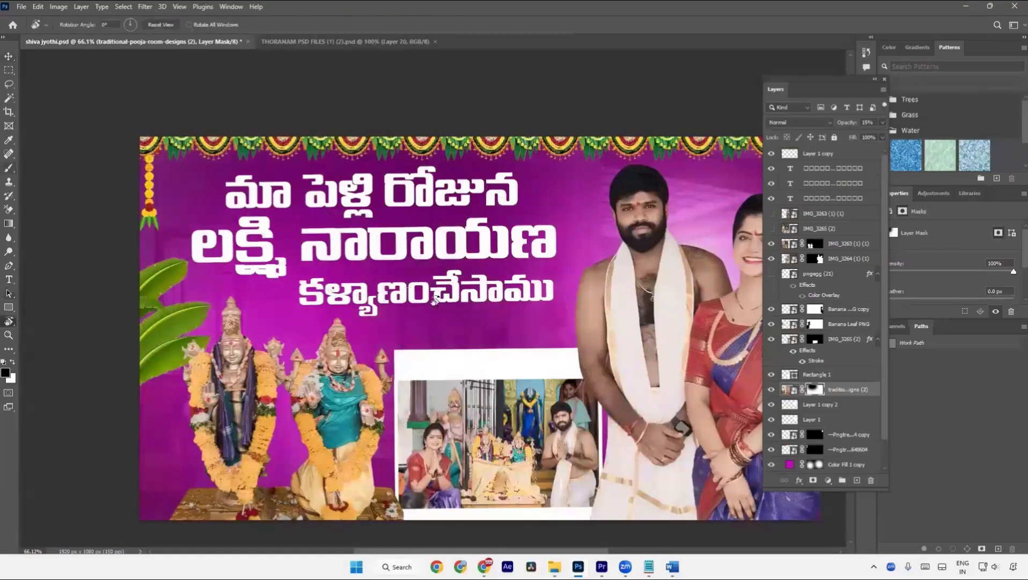
click(435, 299)
key(ctrl+Return)
key(a)
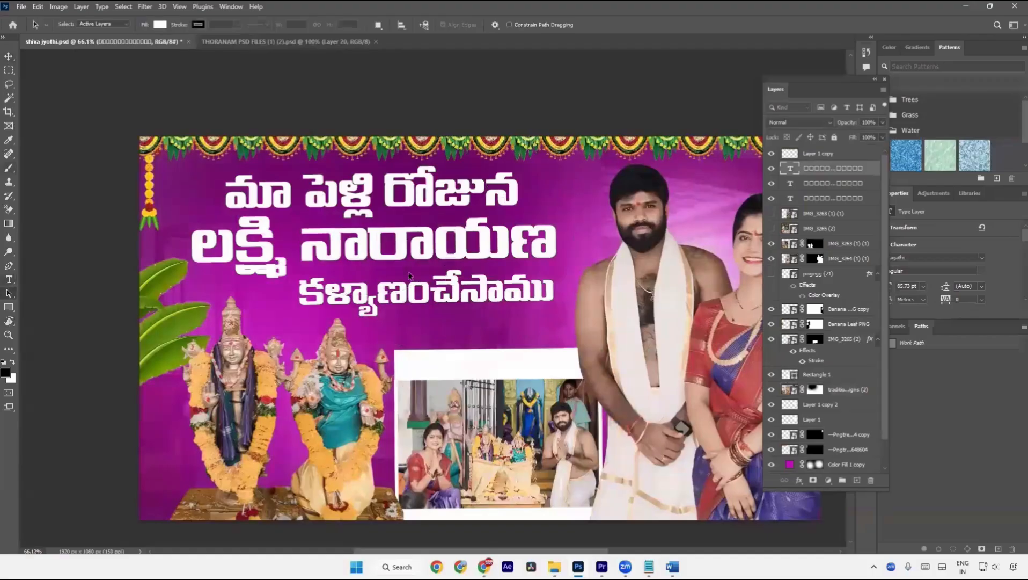
scroll(331, 255, up, 7)
scroll(413, 306, down, 7)
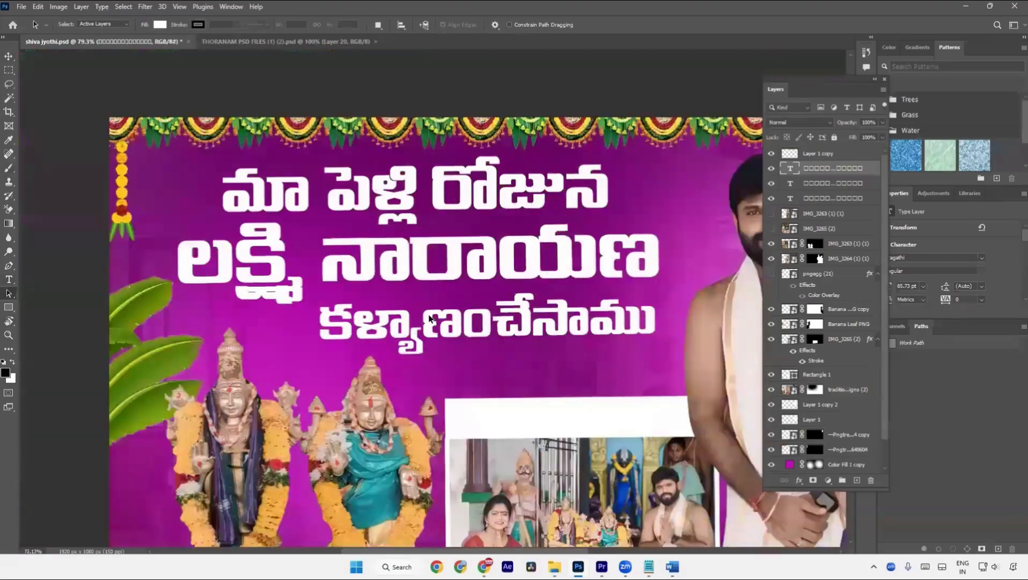
key(v)
click(294, 382)
key(ctrl+s)
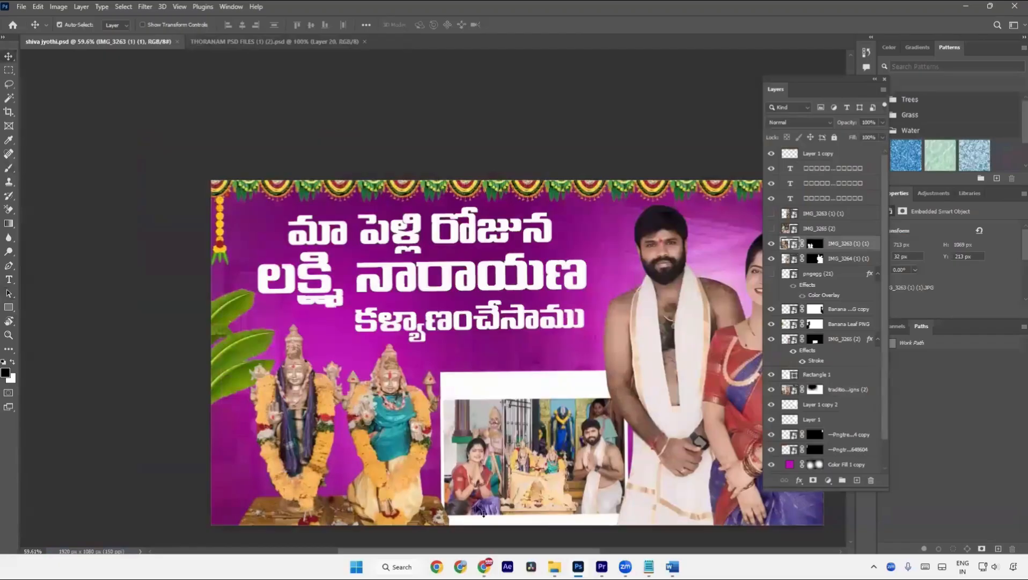
Switch to Chrome, search the web for "rays png" in a new tab and open PNGWing's rays images
key(alt+Tab)
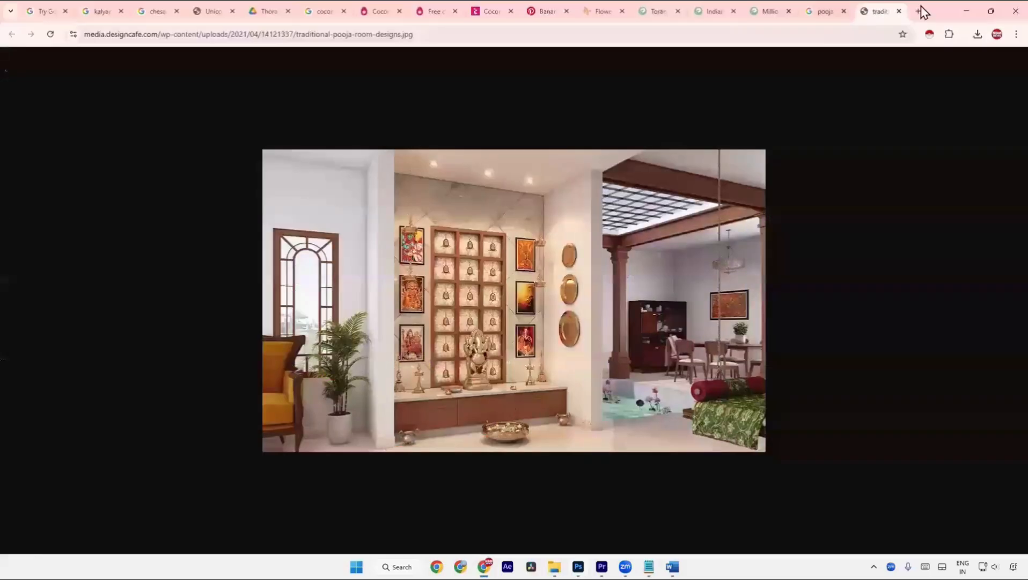
click(920, 12)
text(rays pn)
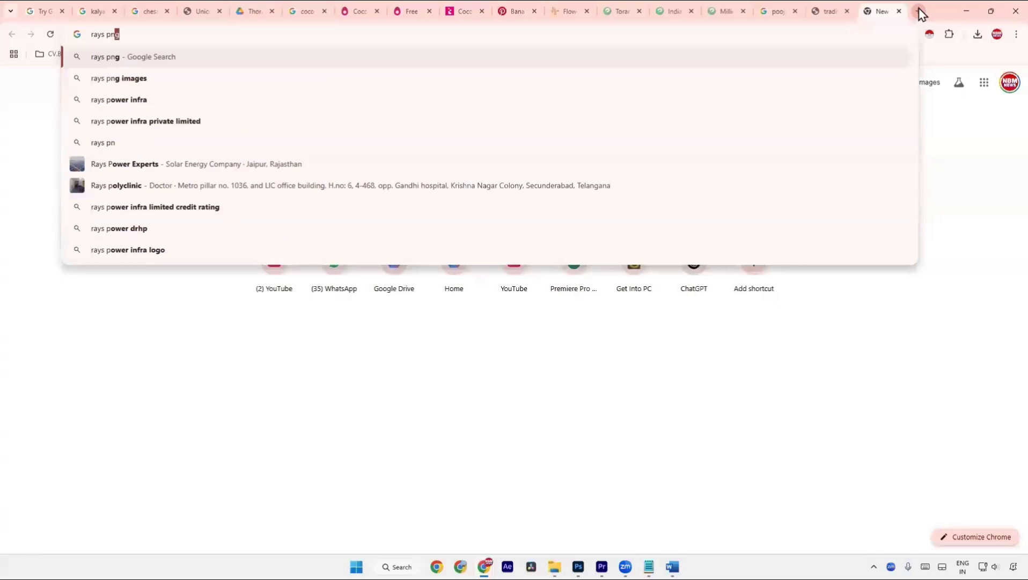
key(Return)
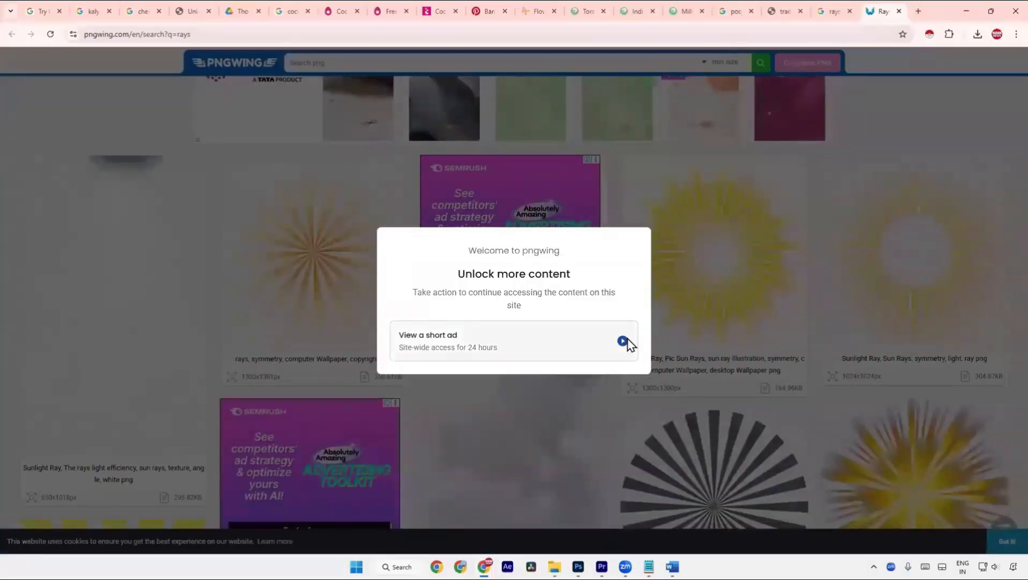
click(627, 344)
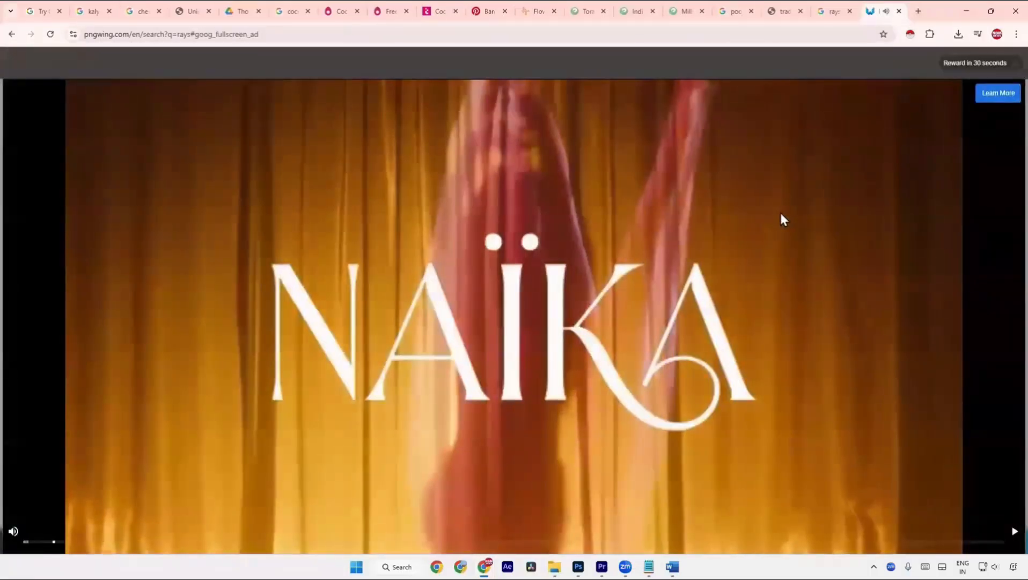
key(alt+Tab)
key(alt+Tab)
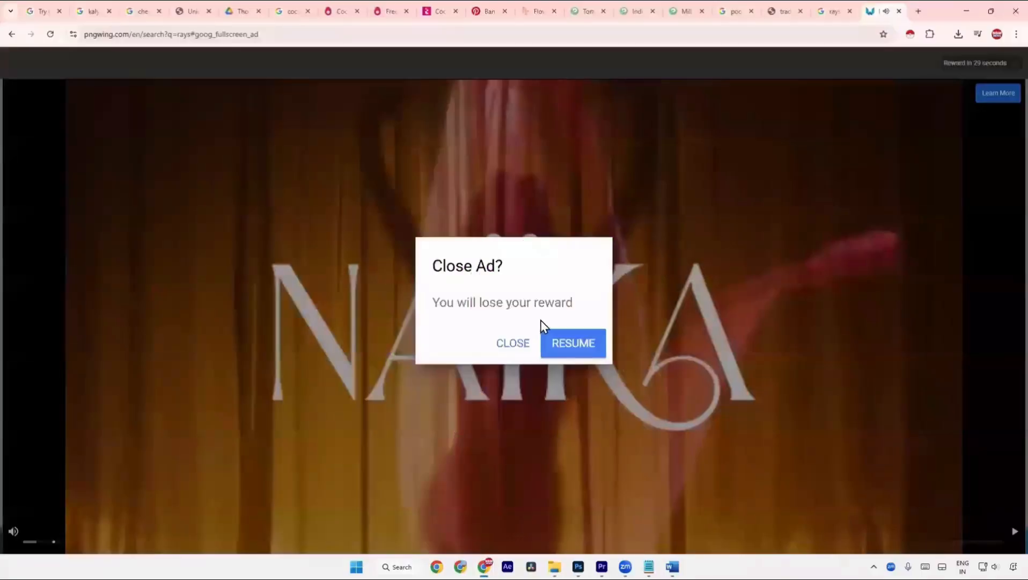
click(525, 347)
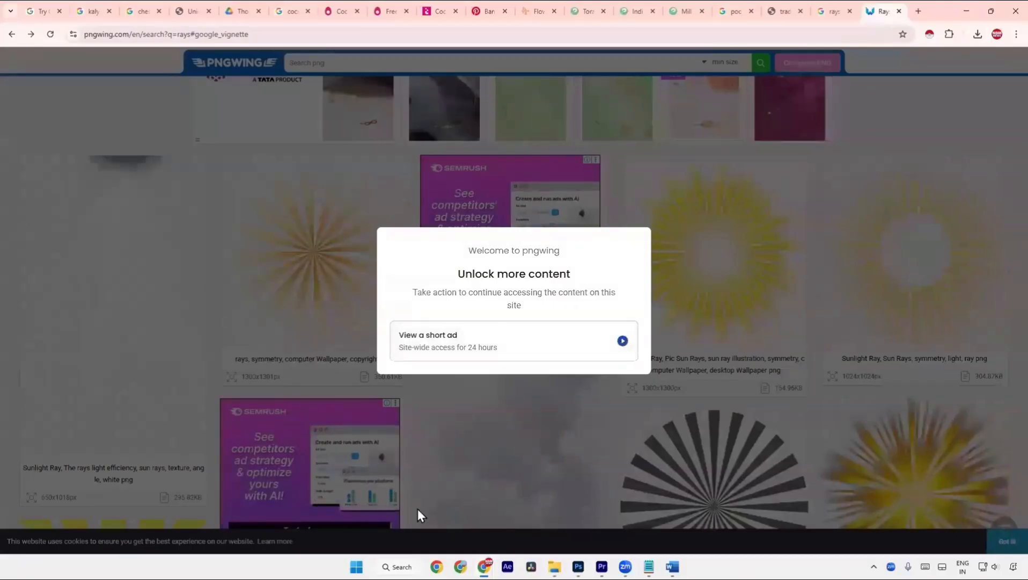
Close the thoranam file preview in Google Drive, open the 15+ GB Thumbnail Editing Pack folder and show its contents as a list
click(290, 10)
click(244, 11)
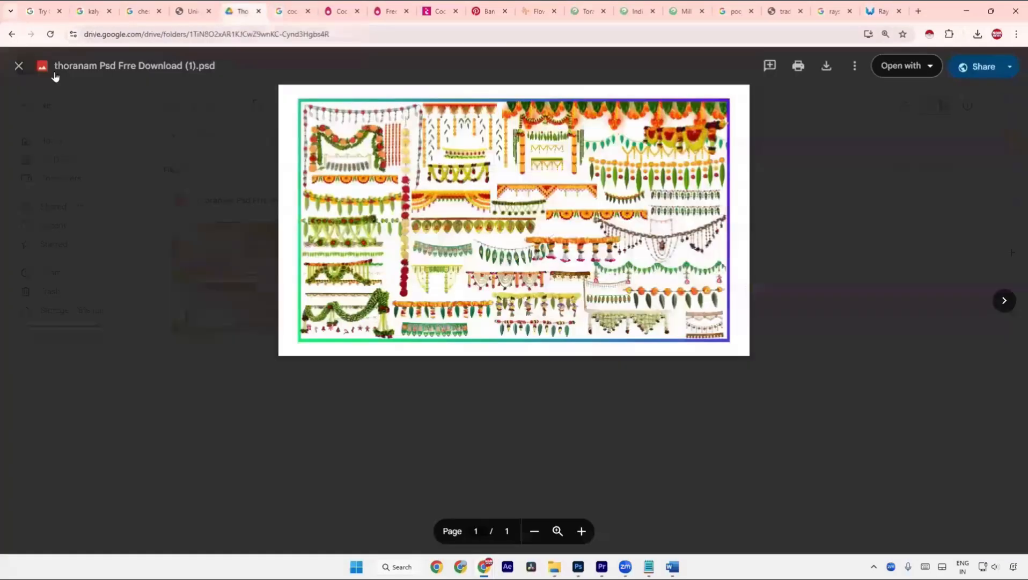
click(19, 65)
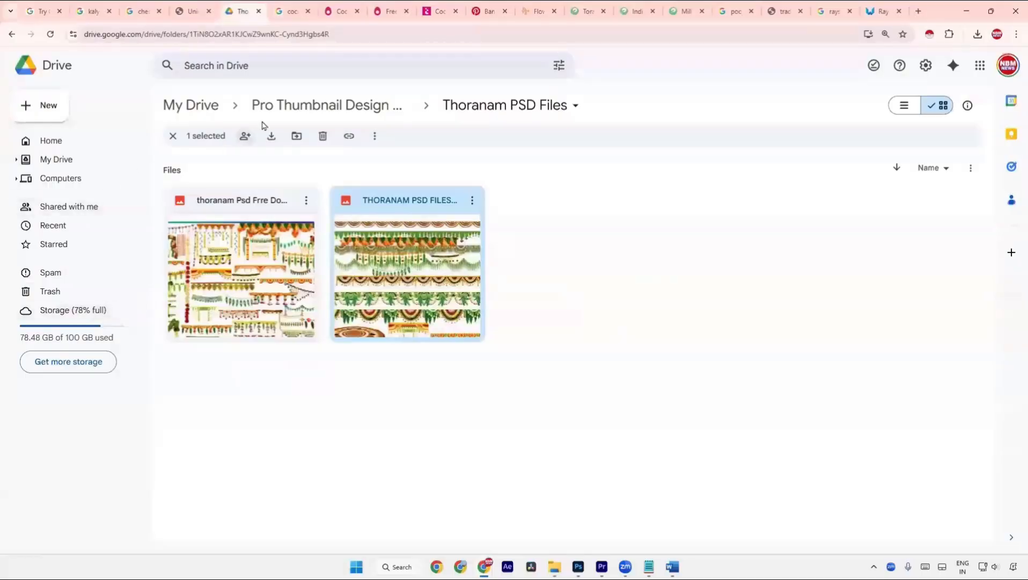
click(289, 106)
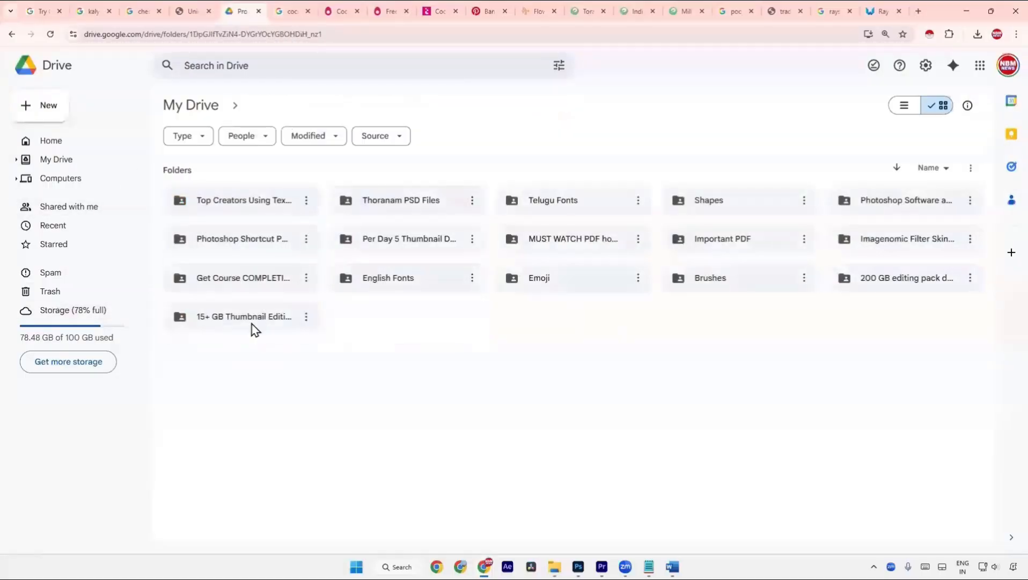
double_click(252, 324)
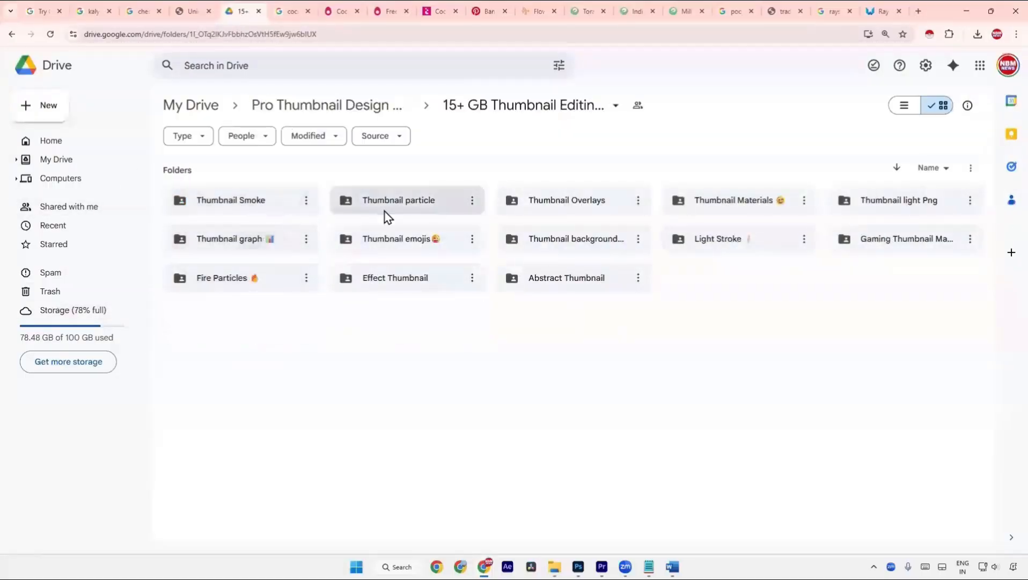
click(904, 105)
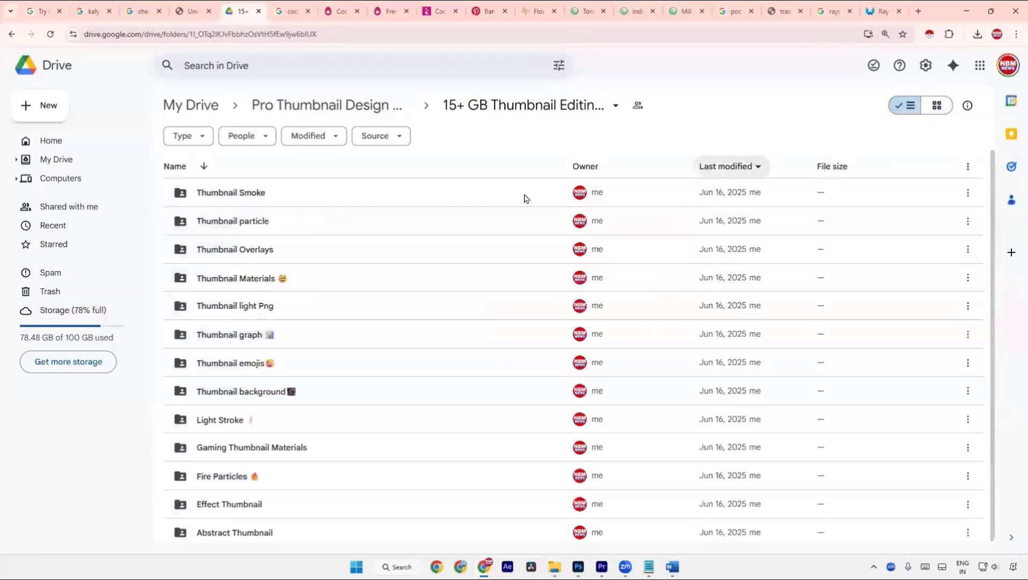
Look up the download option for the 15+ GB Thumbnail Editing Pack folder and for its Abstract Thumbnail subfolder
click(477, 114)
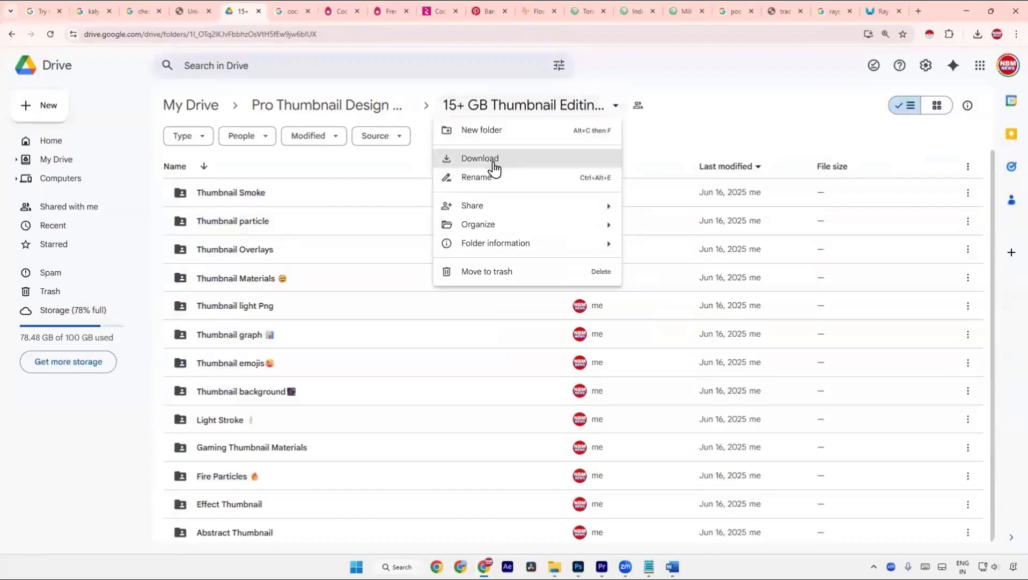
click(354, 110)
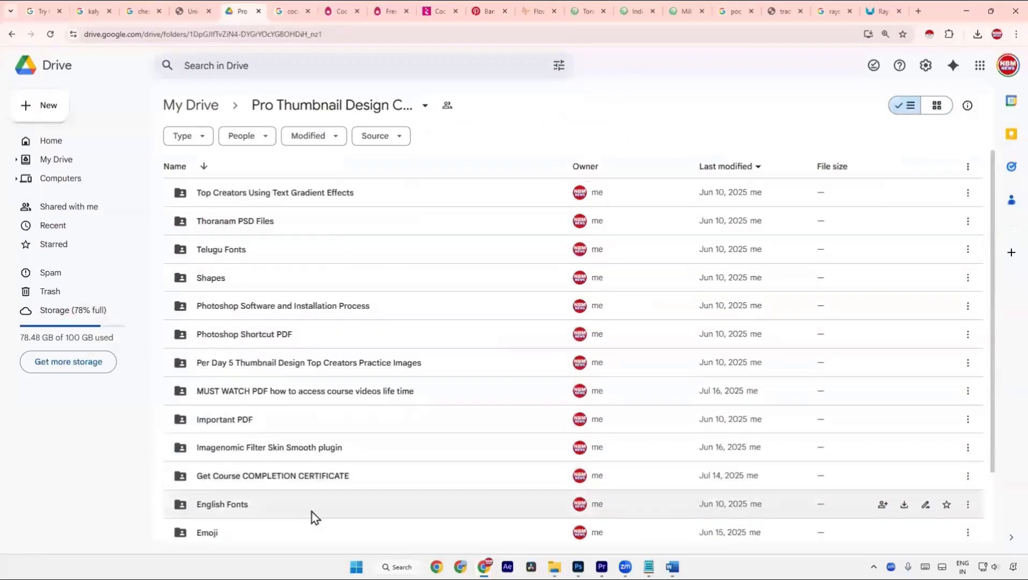
scroll(284, 470, down, 2)
right_click(282, 532)
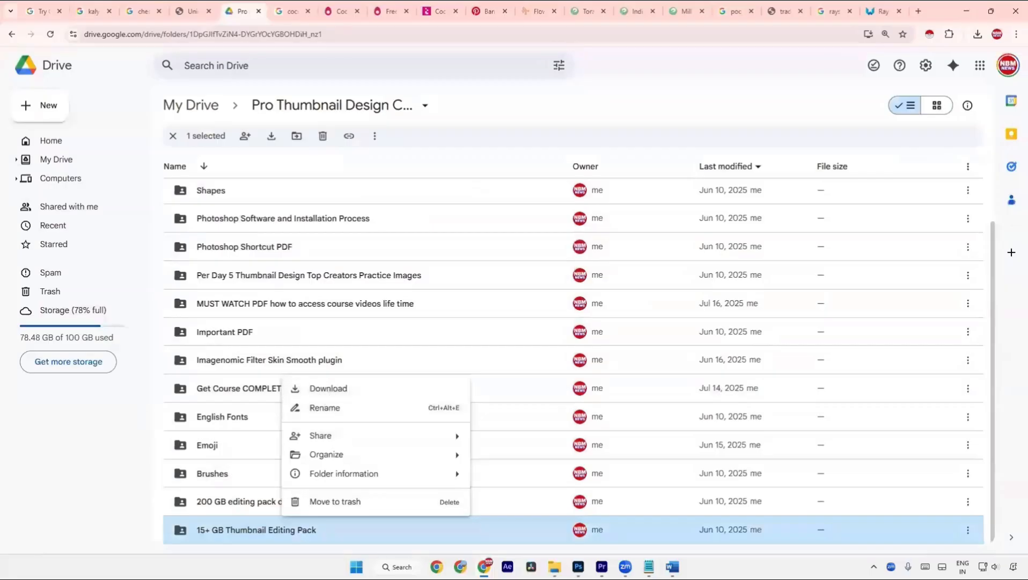
double_click(231, 531)
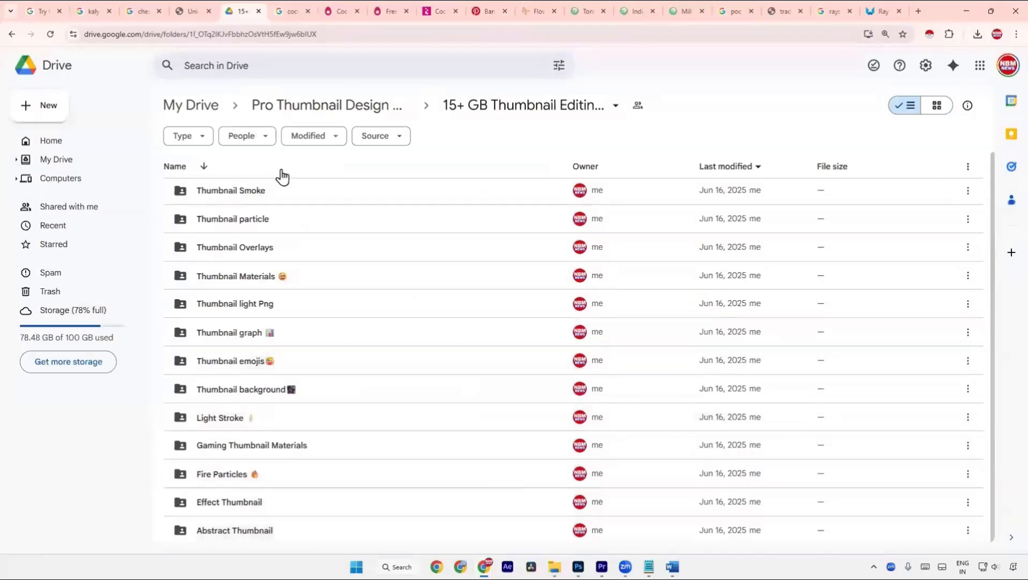
click(966, 533)
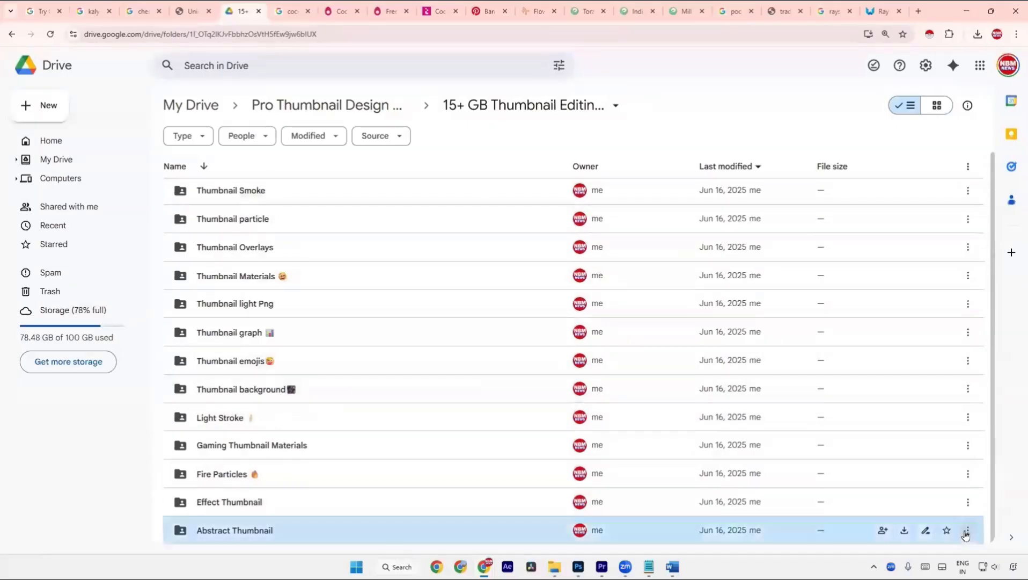
click(968, 530)
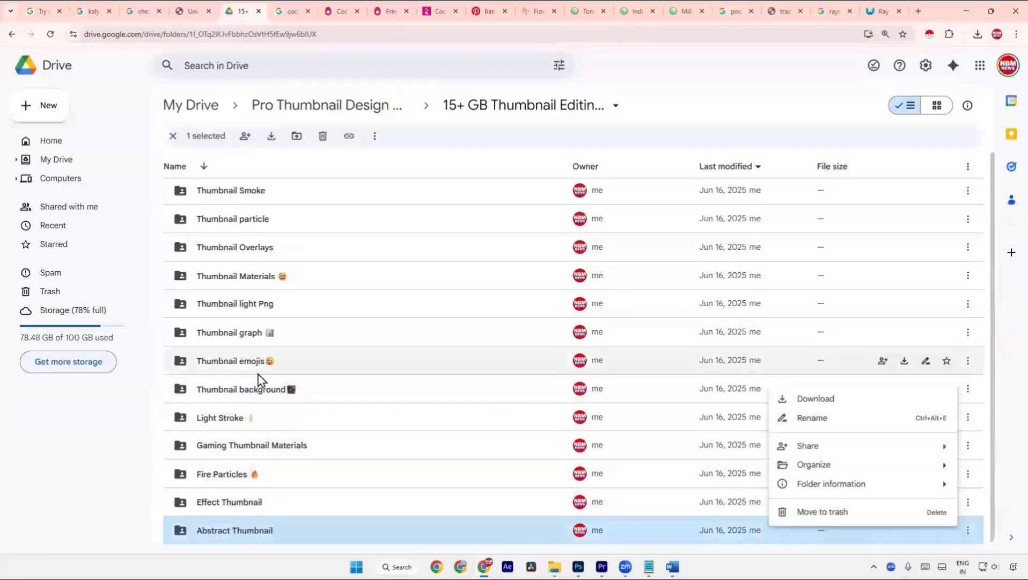
Open the Thumbnail light Png folder, show its files as a grid and browse the light effect images
double_click(270, 316)
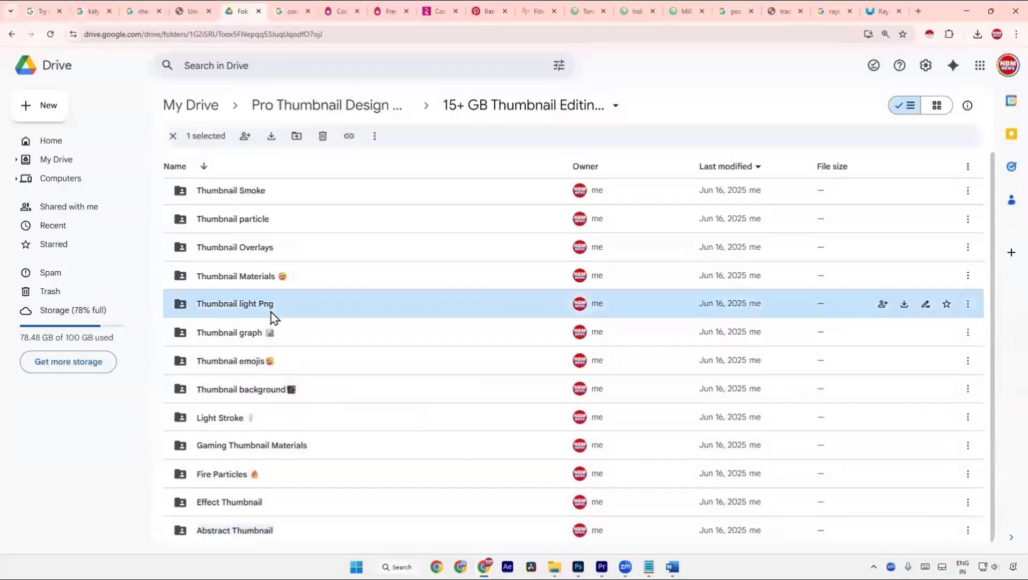
click(937, 105)
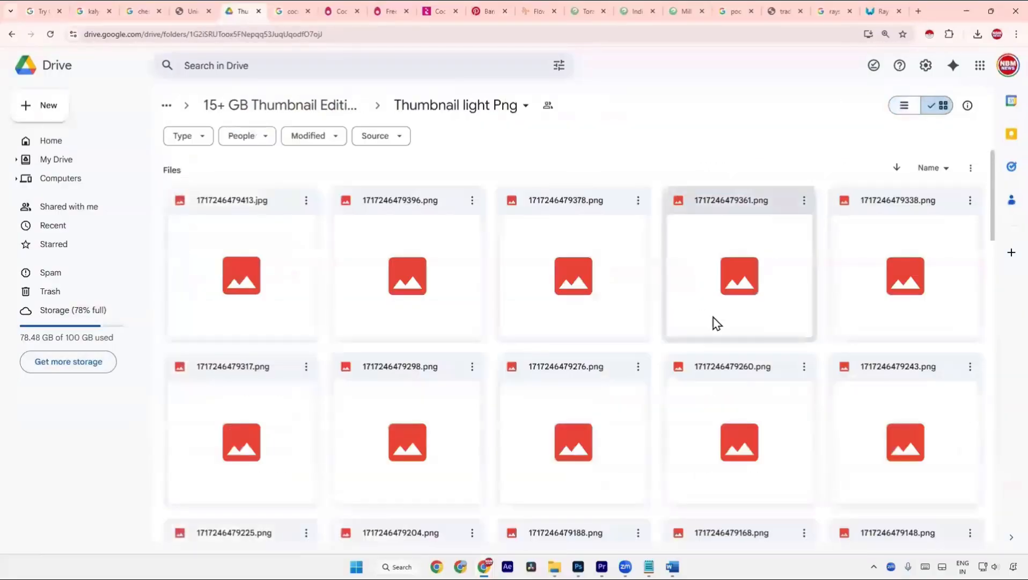
scroll(717, 322, down, 15)
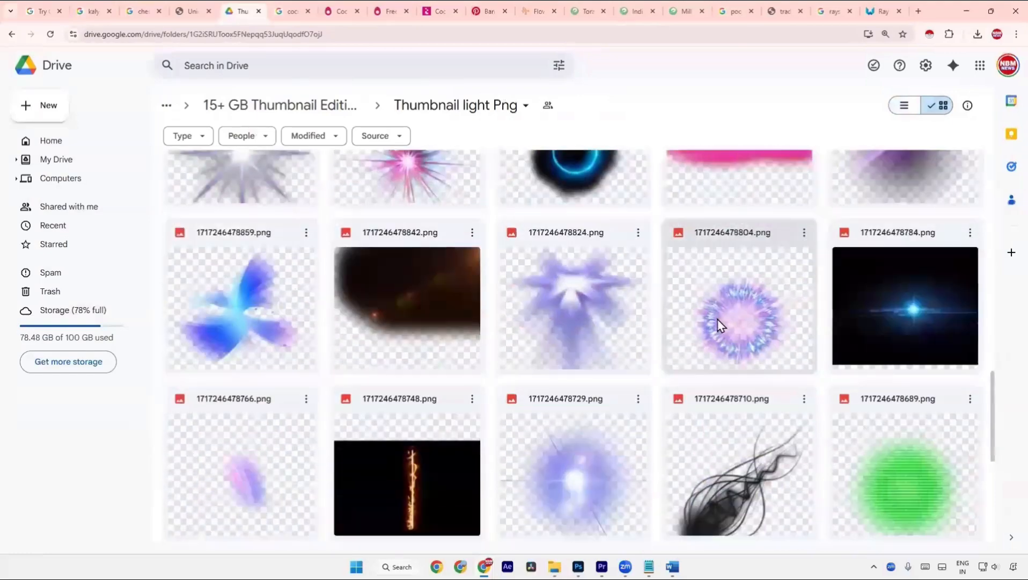
scroll(717, 319, down, 20)
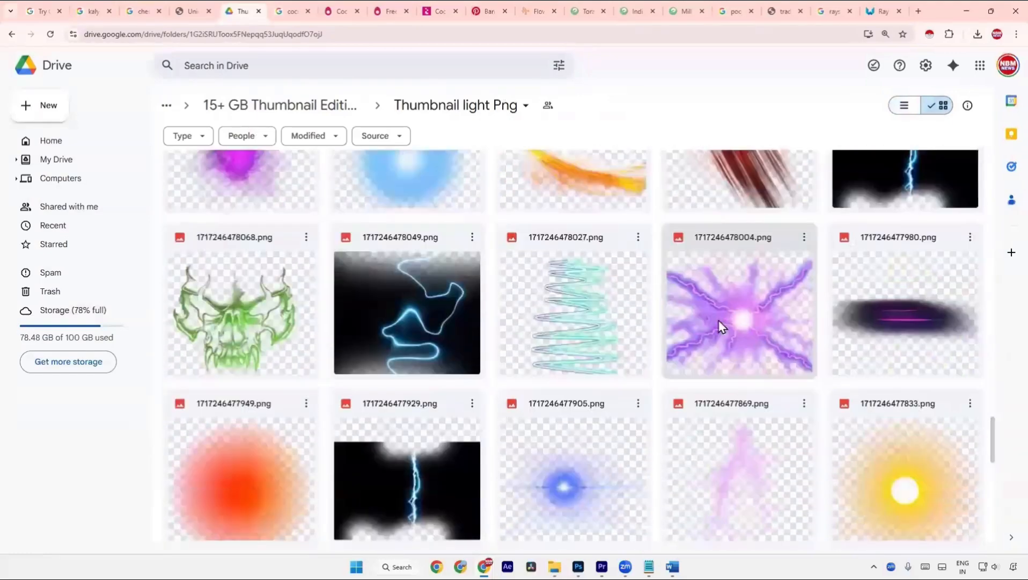
scroll(719, 319, down, 10)
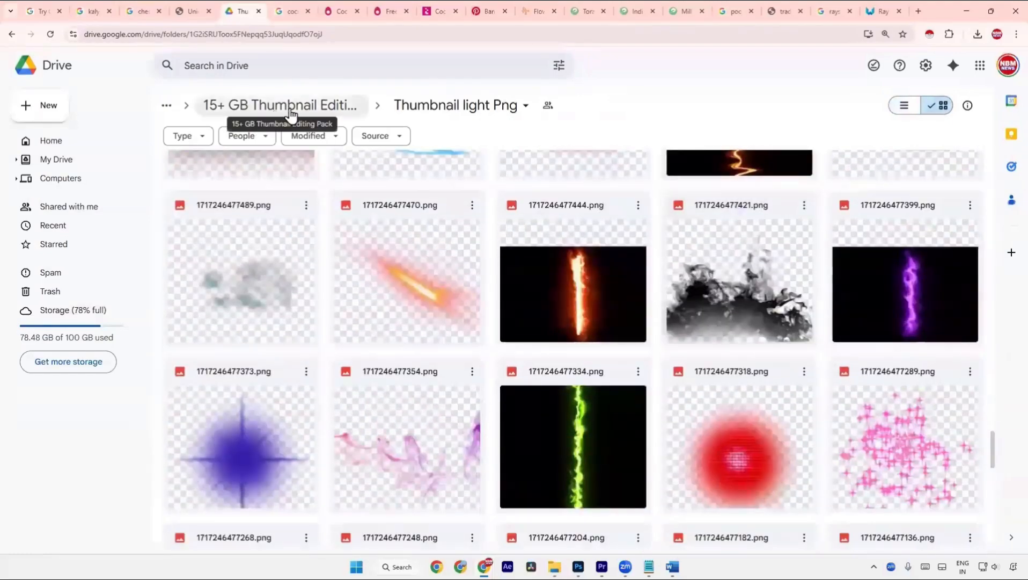
Return Drive to the 15+ GB Thumbnail Editing Pack folder, switch to PNGWing's rays results and unlock access with a short ad
click(288, 110)
click(880, 11)
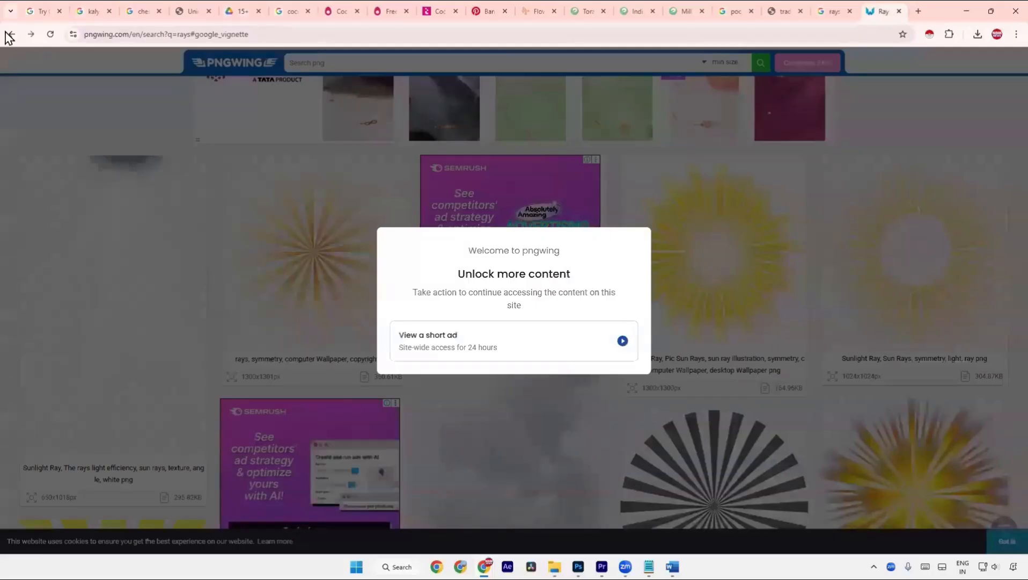
click(623, 342)
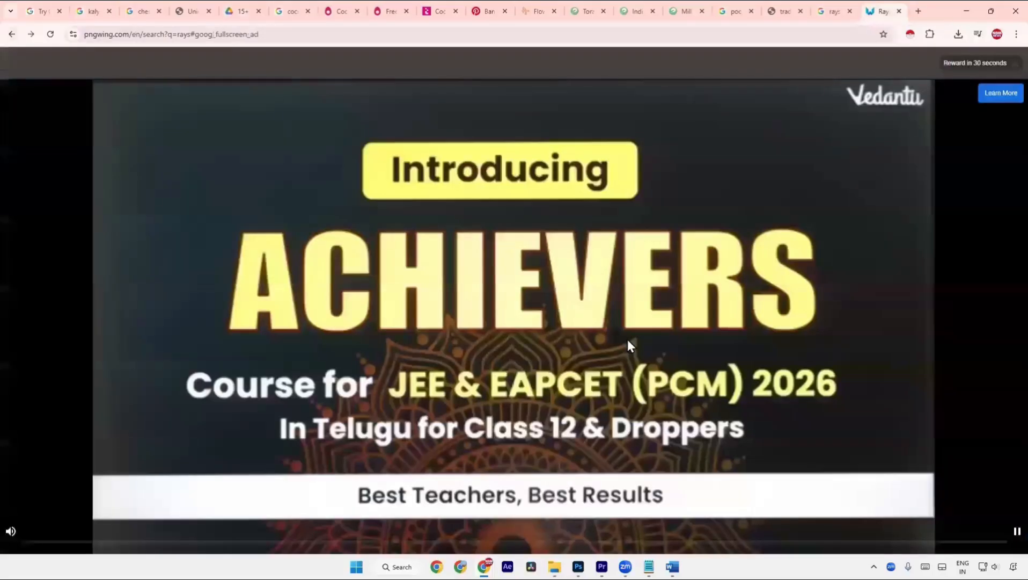
click(714, 309)
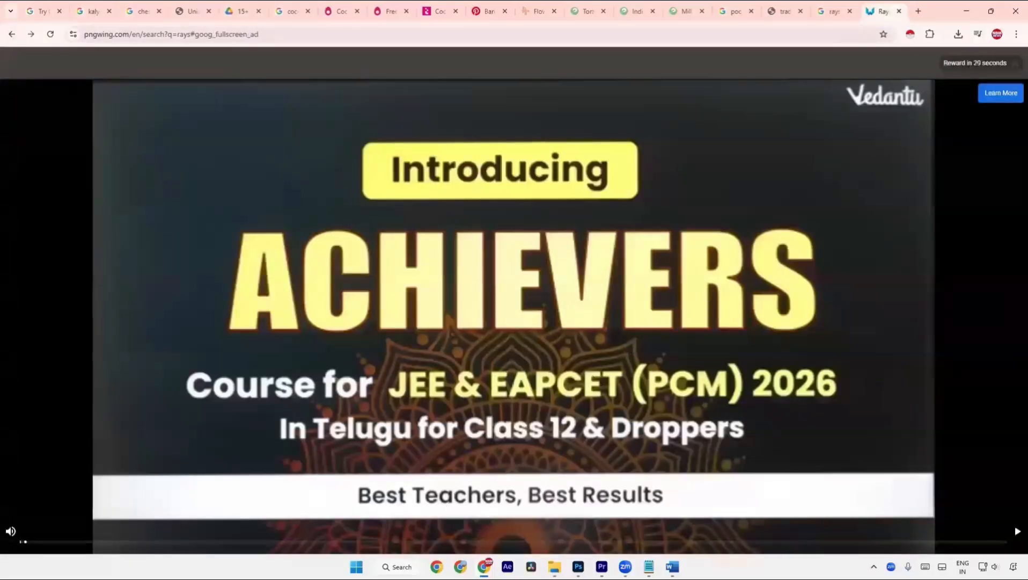
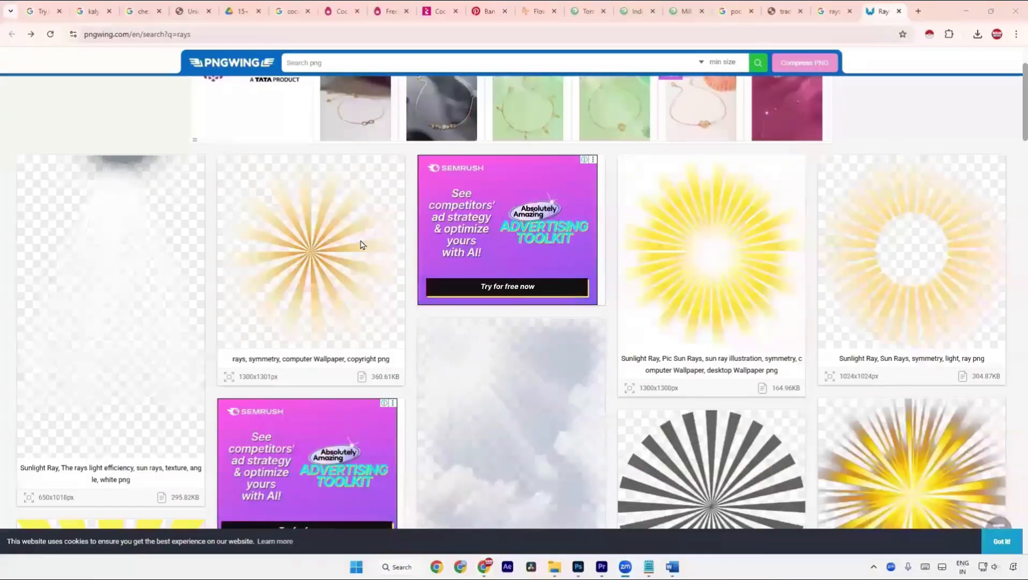
Open the 1300x1301 px orange symmetric rays image on PNGWing and request its PNG download
click(379, 298)
scroll(398, 322, down, 4)
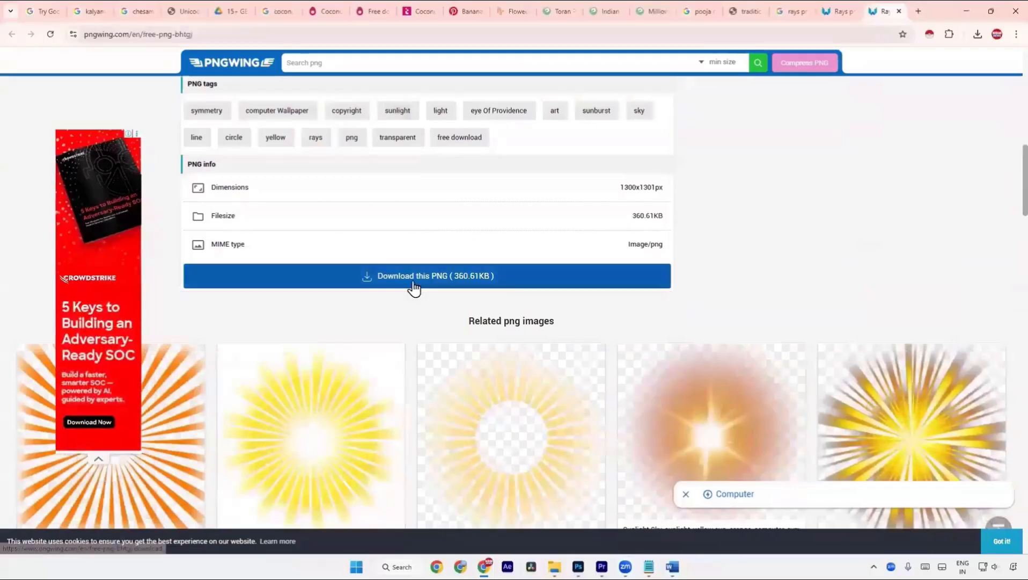
click(414, 288)
click(519, 344)
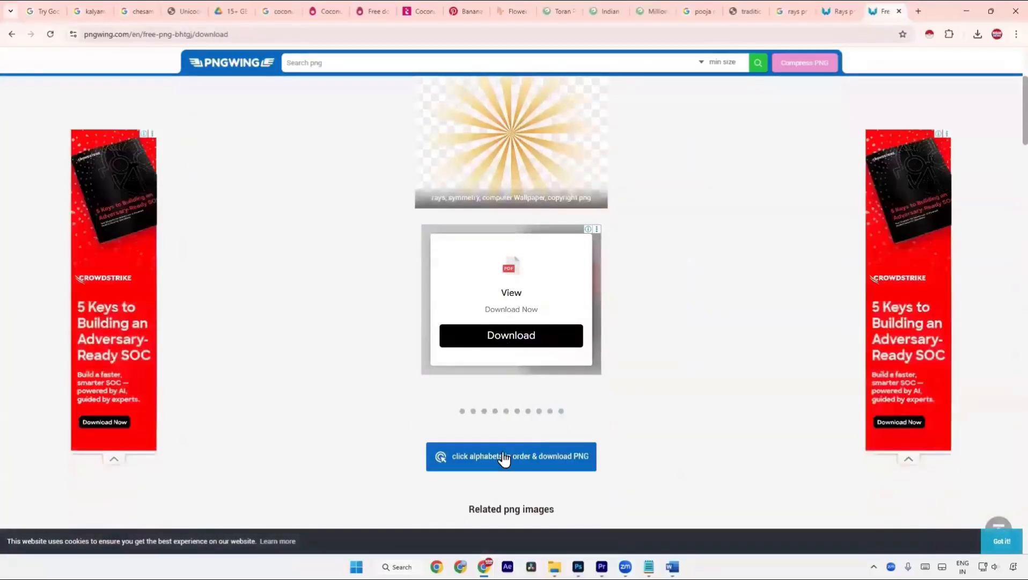
click(501, 455)
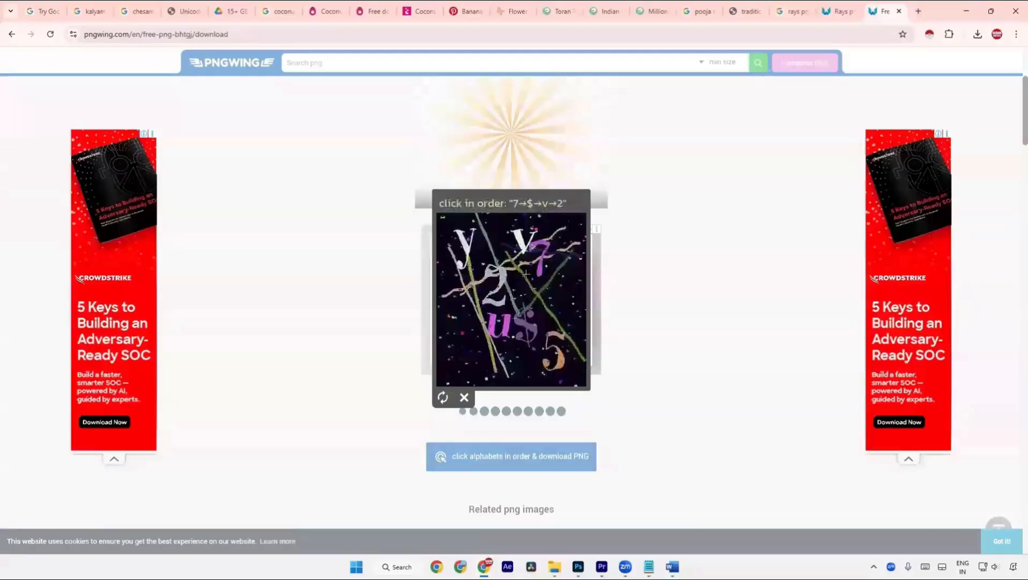
click(320, 15)
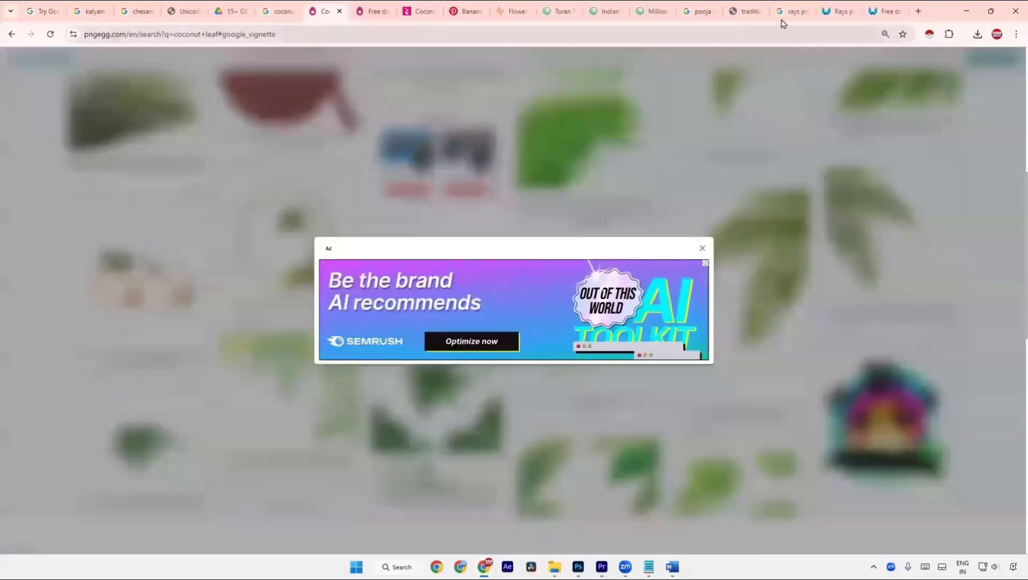
click(834, 12)
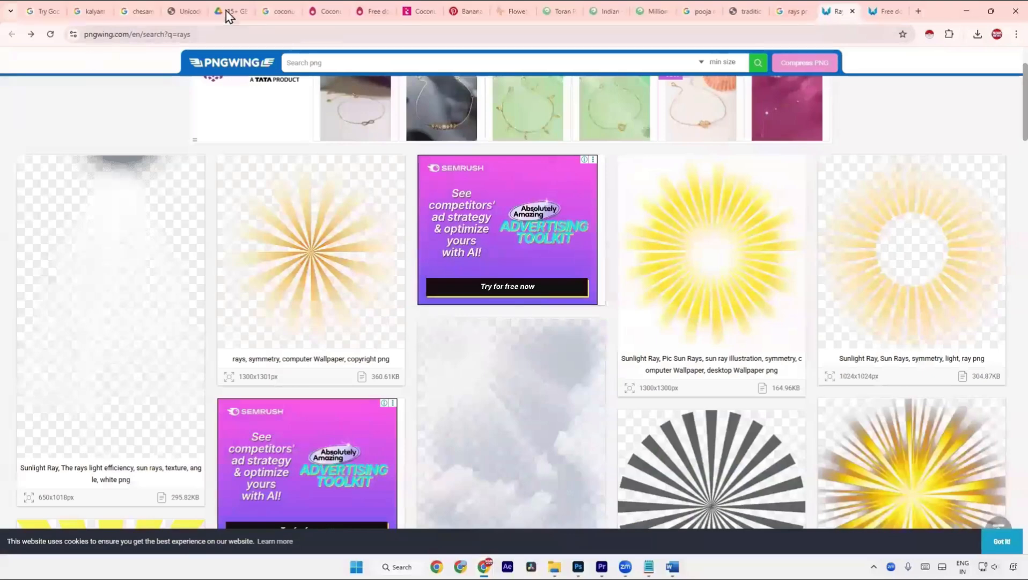
click(876, 11)
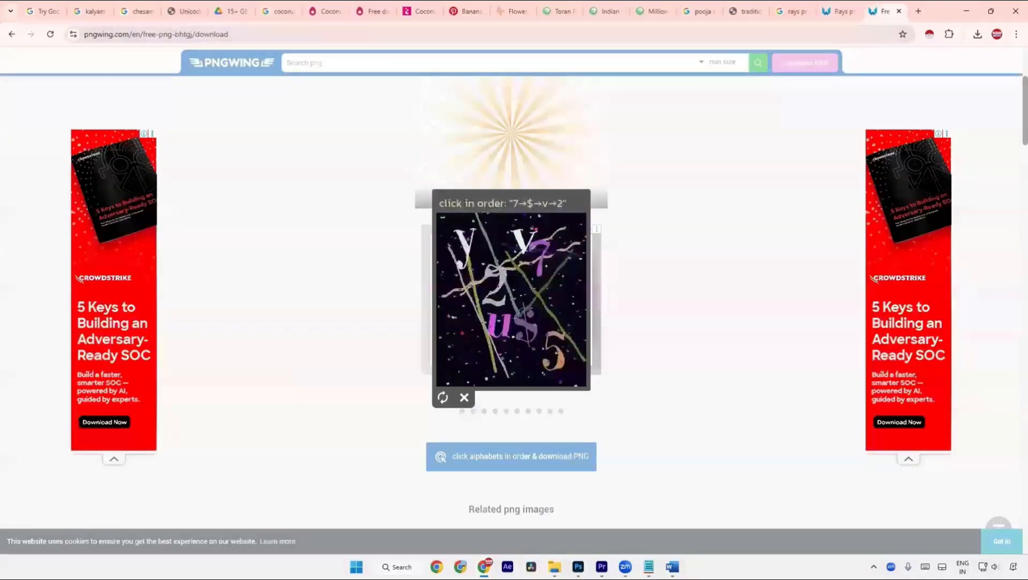
Complete the character-order verification challenge to download the rays PNG
click(545, 242)
click(529, 325)
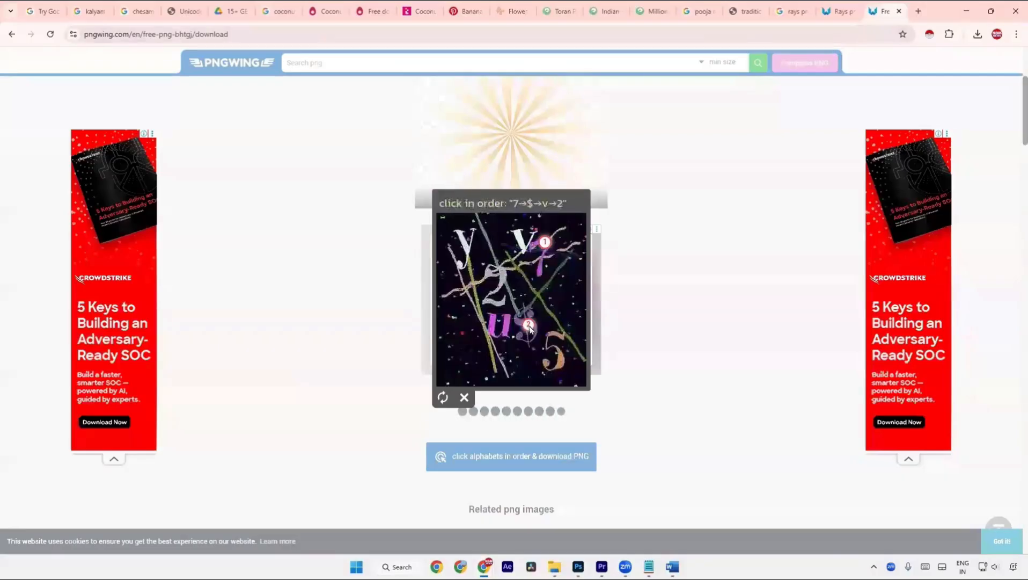
click(519, 239)
click(501, 277)
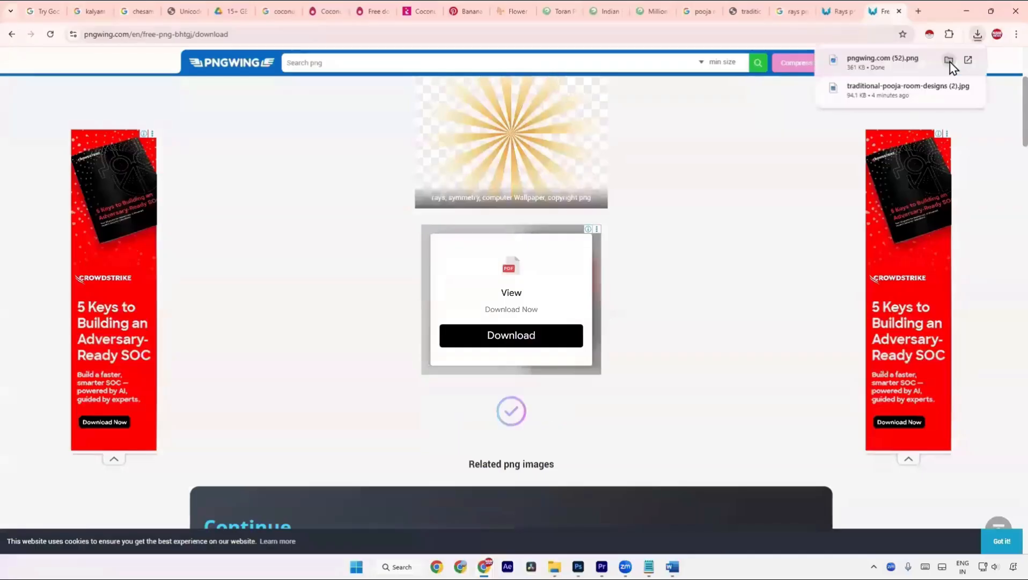
Switch to Photoshop and place pngwing.com (52).png in shiva jyothi.psd, scaled to about 27% and centred between the two idols
click(945, 60)
drag(884, 113, 408, 340)
key(alt+Tab)
key(Tab)
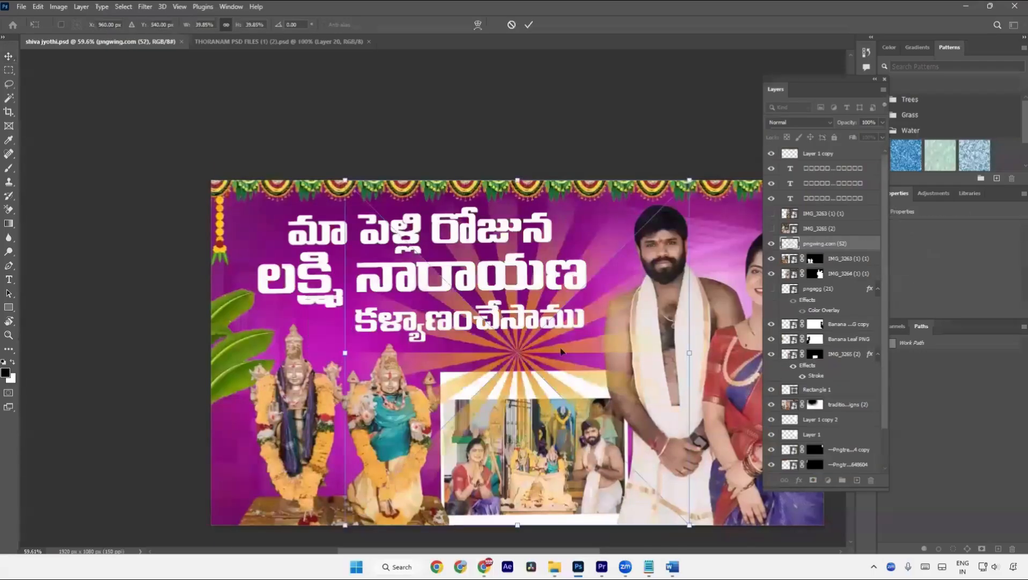
drag(560, 351, 390, 389)
drag(519, 389, 427, 398)
key(Return)
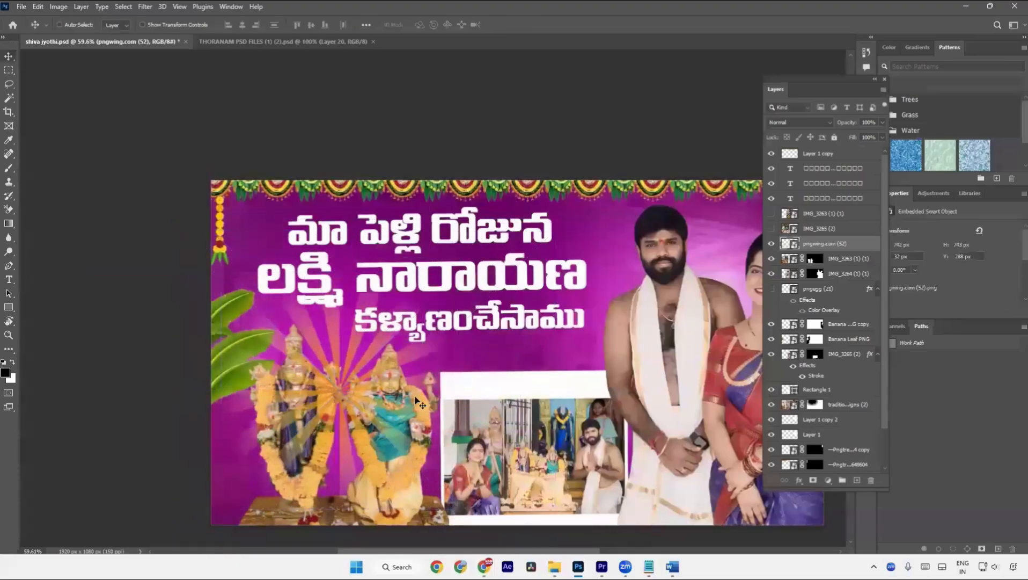
Restack the rays layer behind the idols, placing it directly above the Rectangle 1 layer
key(ctrl+shift+bracketleft)
key(ctrl+bracketright)
key(ctrl+bracketright)
key(ctrl+bracketright)
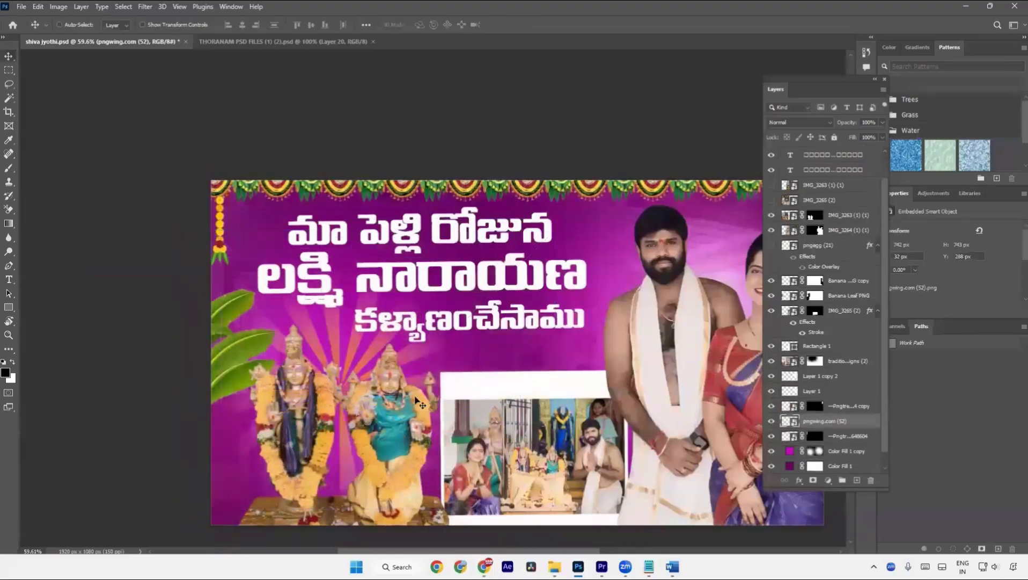
key(ctrl+bracketleft)
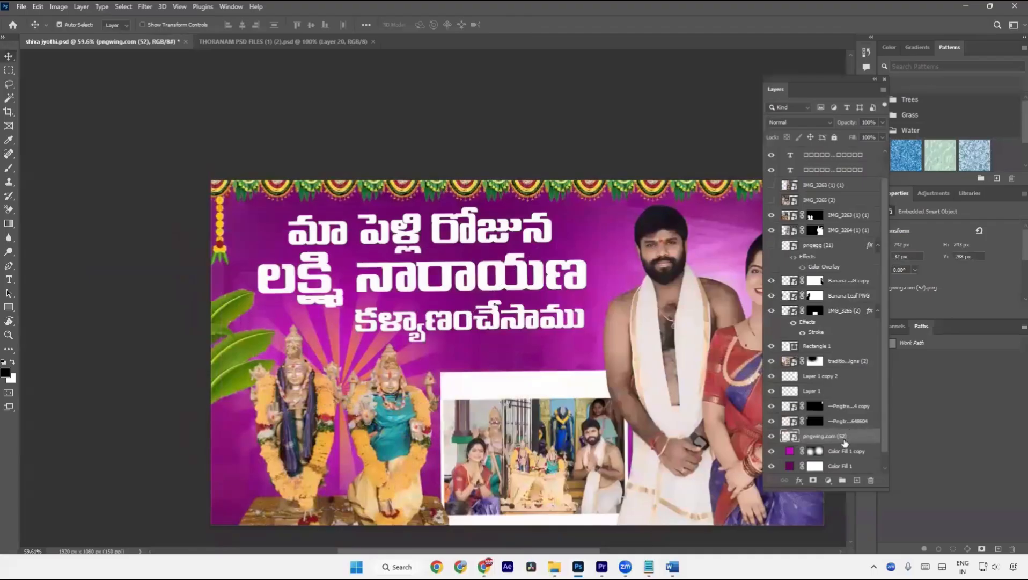
key(ctrl)
key(ctrl+bracketright)
key(ctrl+bracketright)
key(ctrl+bracketright)
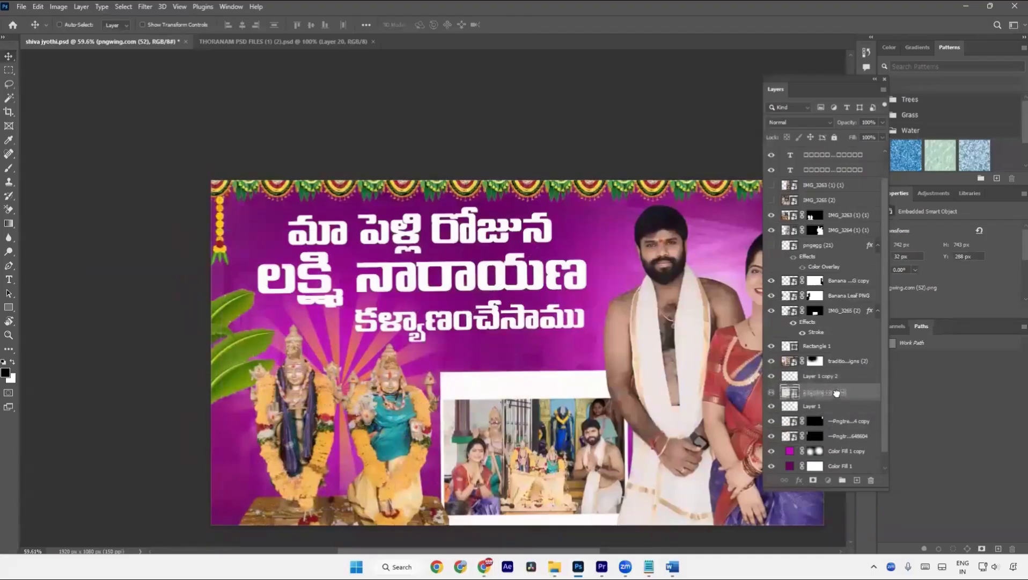
drag(837, 396, 838, 343)
Move the rays layer directly beneath the teal-draped idol's masked photo layer and scale the rays to 25.42% behind both idols
scroll(344, 389, up, 3)
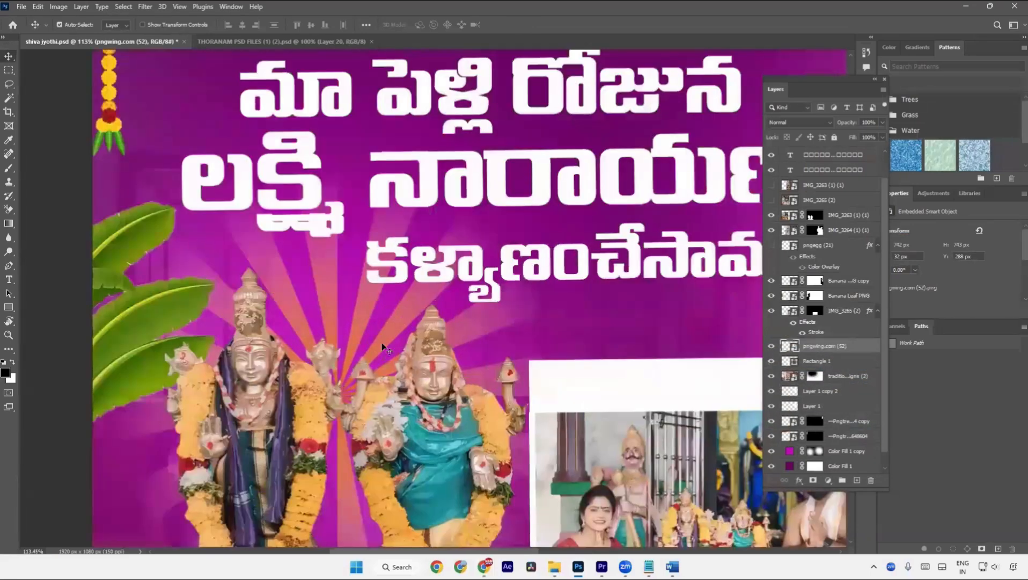
click(432, 381)
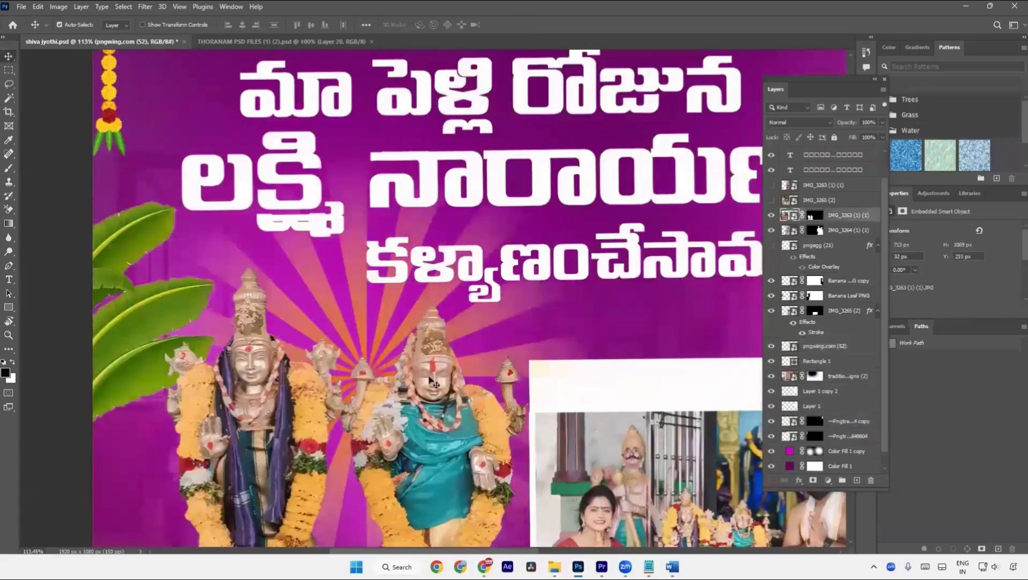
click(771, 215)
click(771, 214)
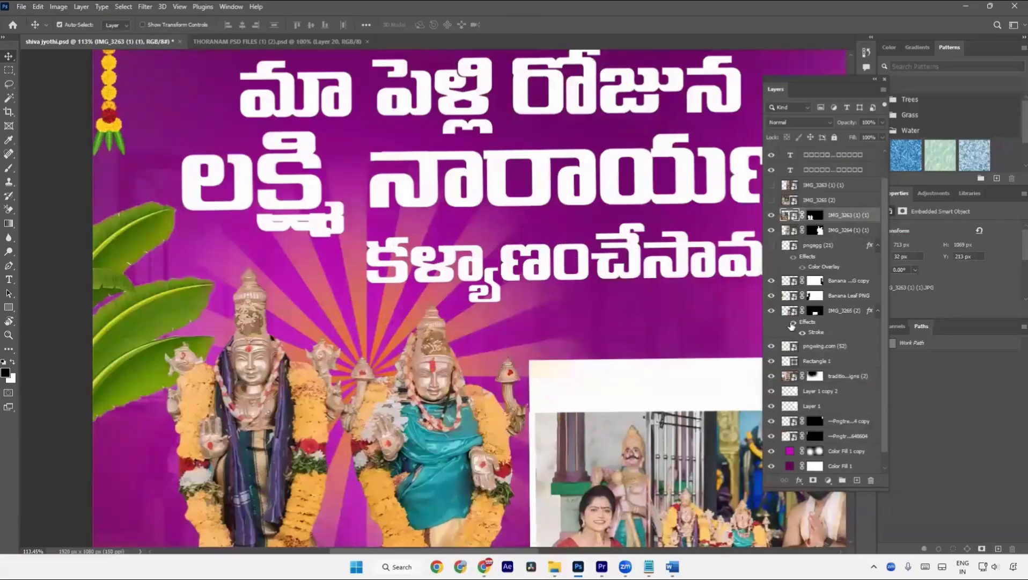
drag(839, 234, 840, 230)
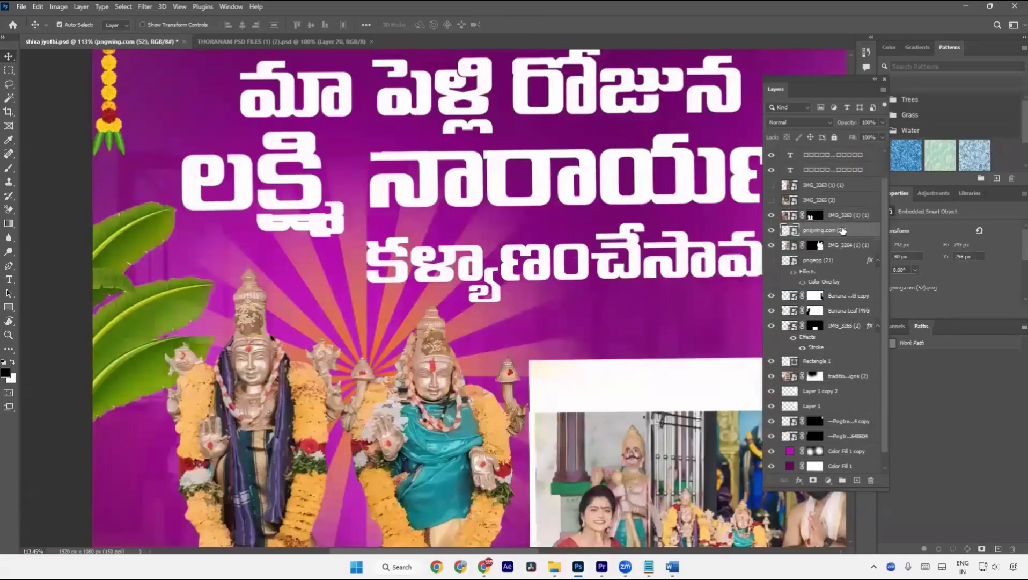
key(ctrl+t)
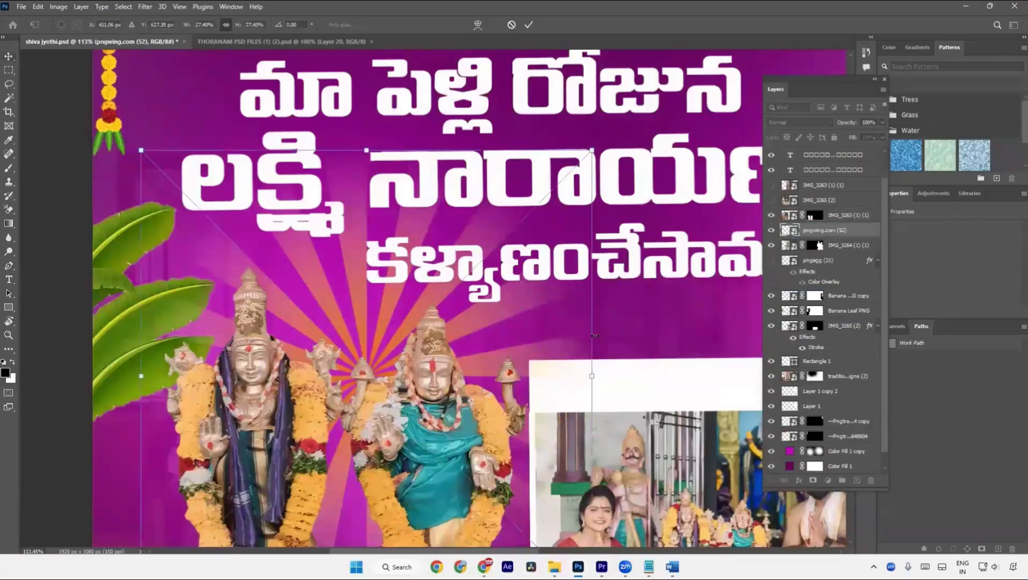
drag(589, 377, 535, 390)
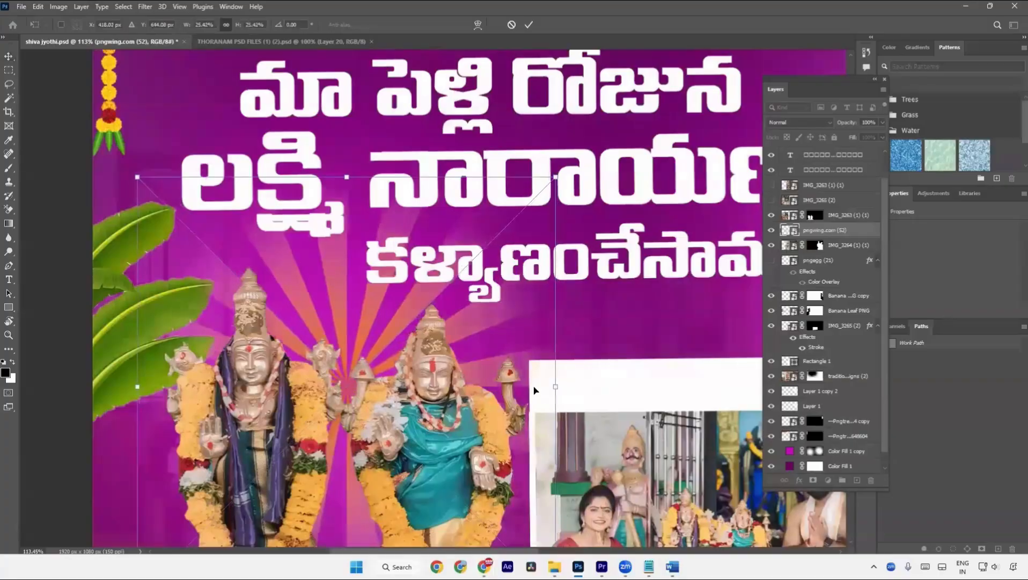
key(Return)
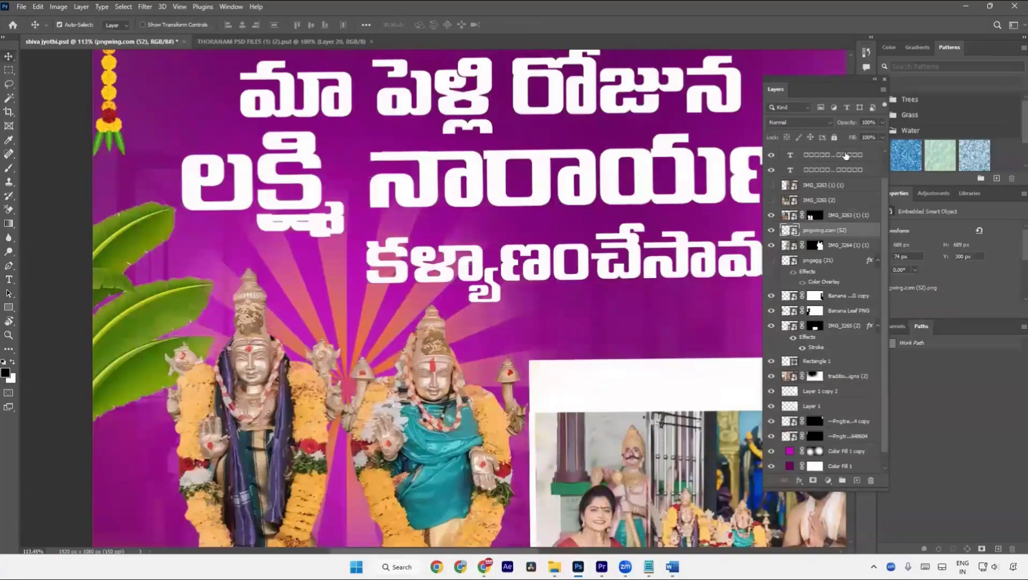
Add a Color Overlay to the rays layer using magenta ff00f8 at 100% opacity
right_click(840, 234)
click(871, 79)
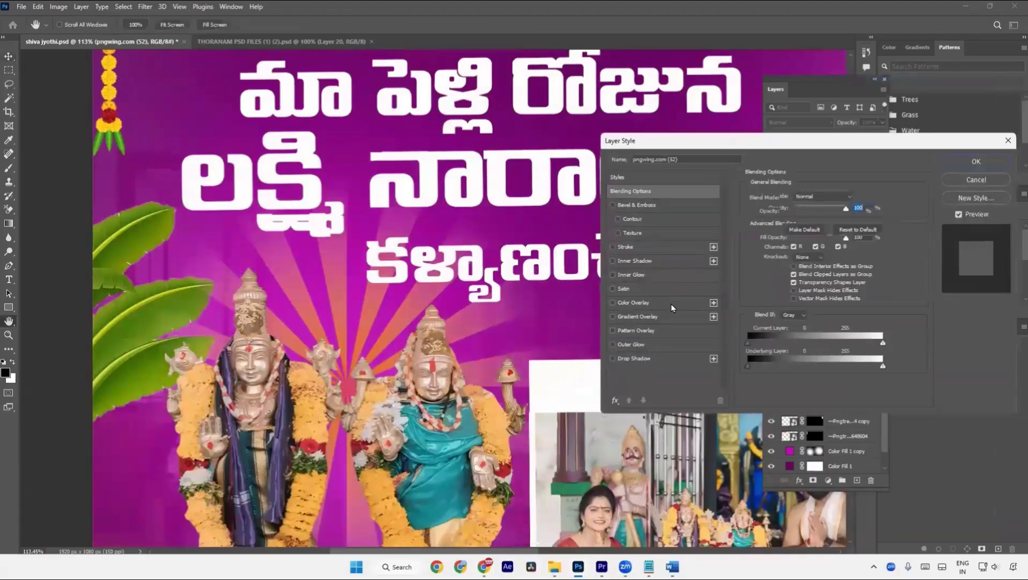
click(671, 303)
click(861, 200)
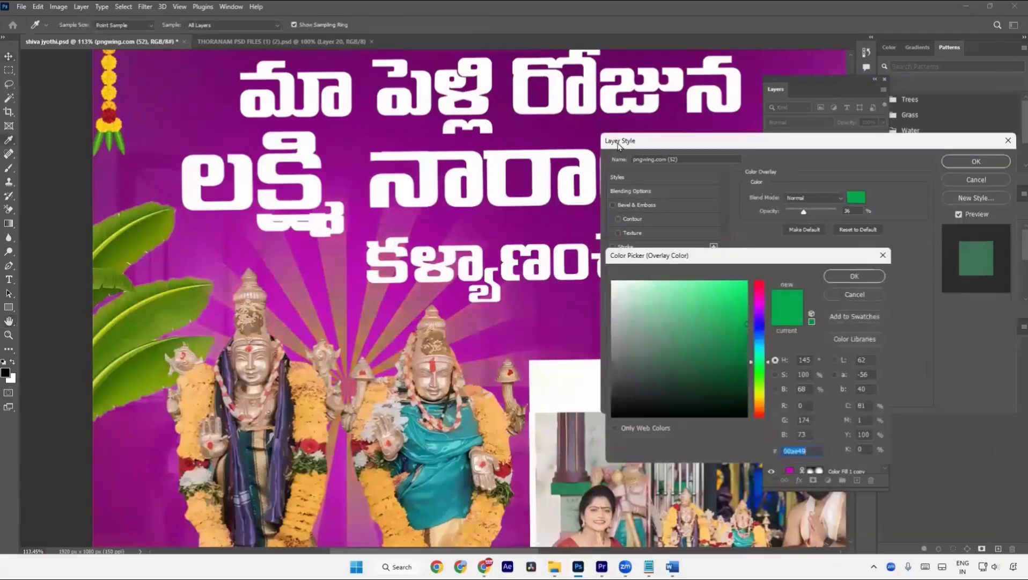
click(598, 179)
click(745, 282)
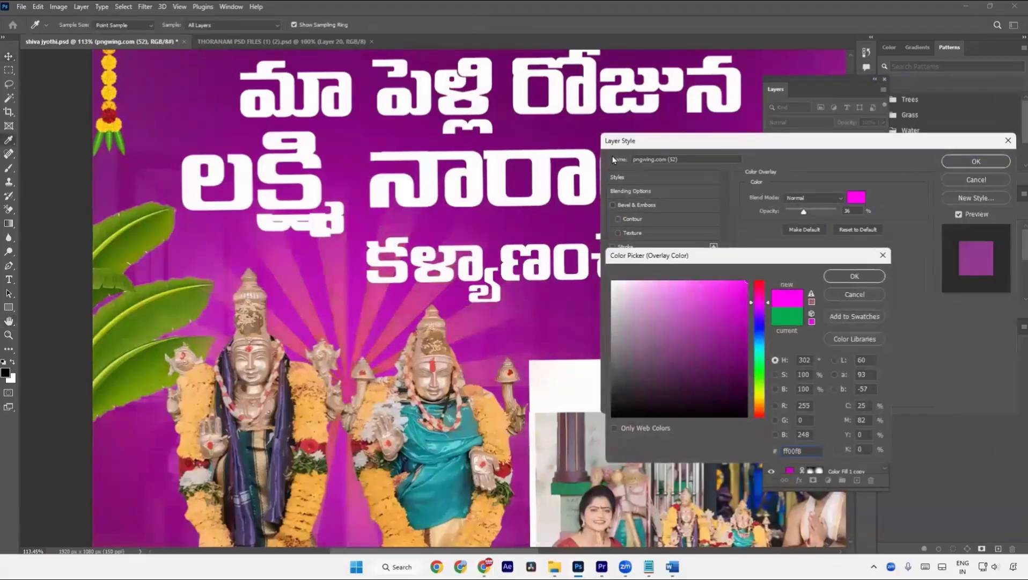
key(Return)
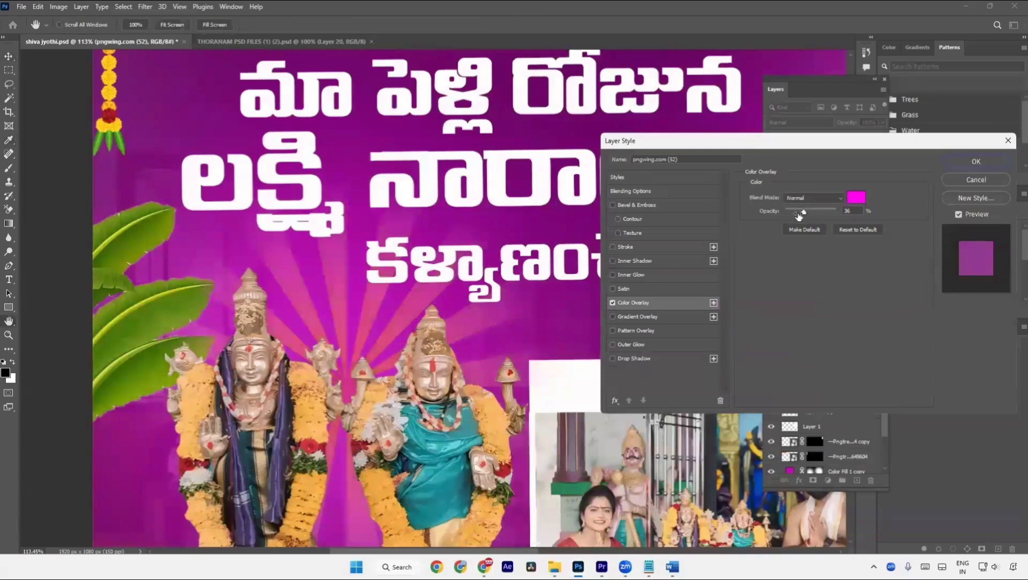
drag(802, 213, 948, 232)
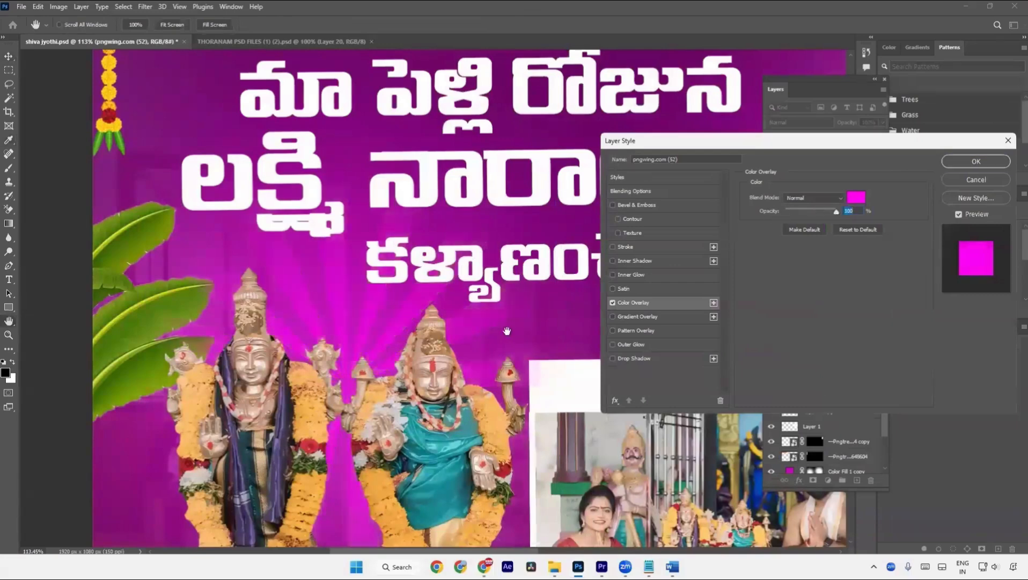
Try white as the rays layer's overlay colour
click(856, 197)
click(611, 281)
key(Return)
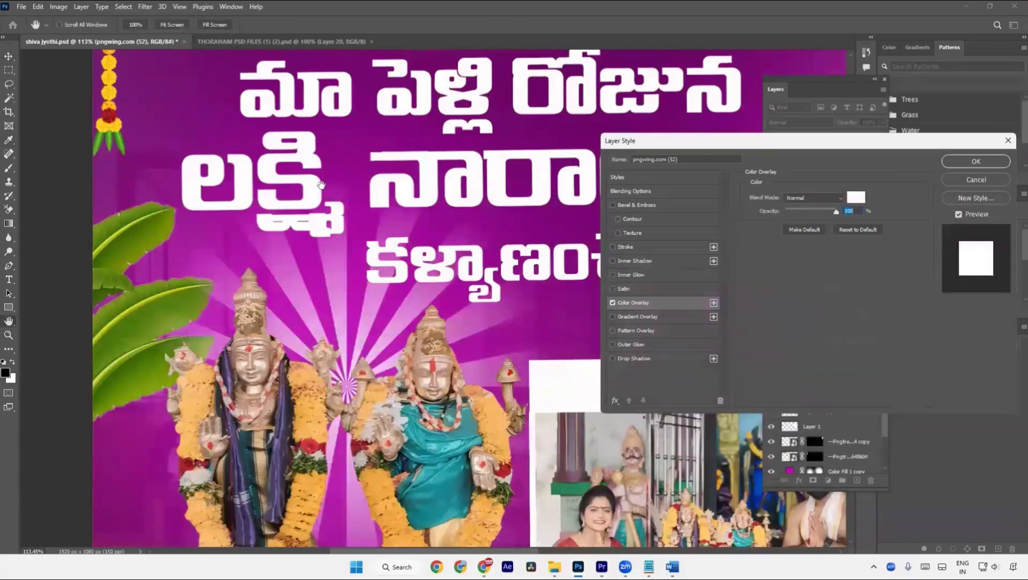
Sample purples from the artwork background and apply dark purple 860e7f as the rays layer's overlay colour
click(855, 198)
click(392, 316)
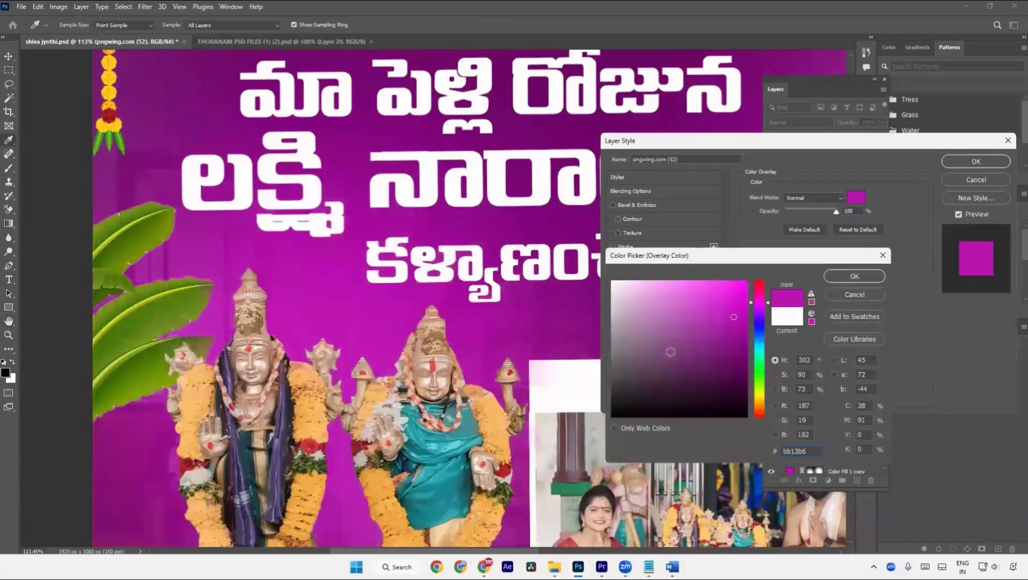
drag(671, 352, 827, 199)
click(538, 333)
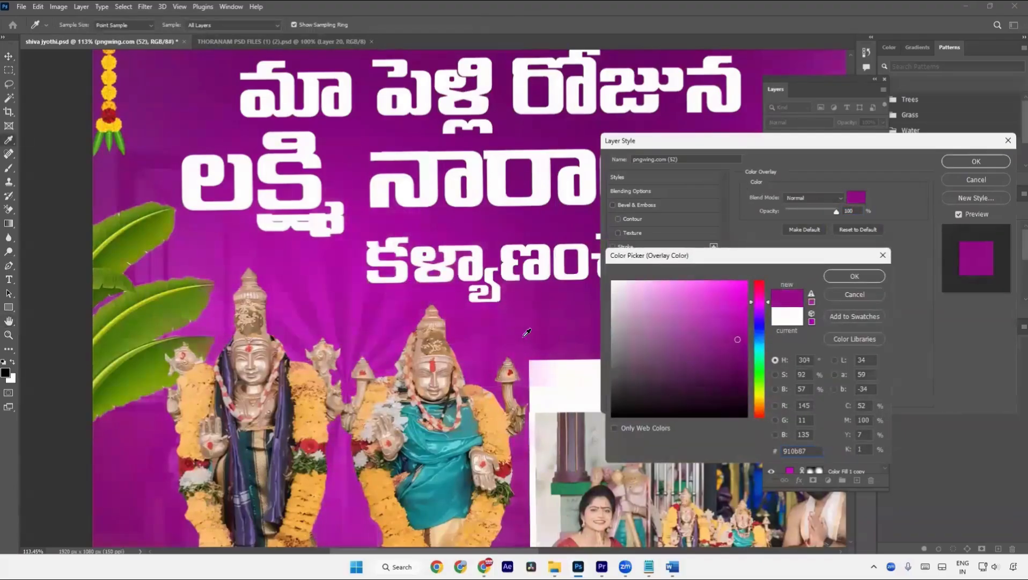
click(544, 319)
click(557, 304)
click(558, 298)
click(533, 298)
click(360, 204)
click(536, 308)
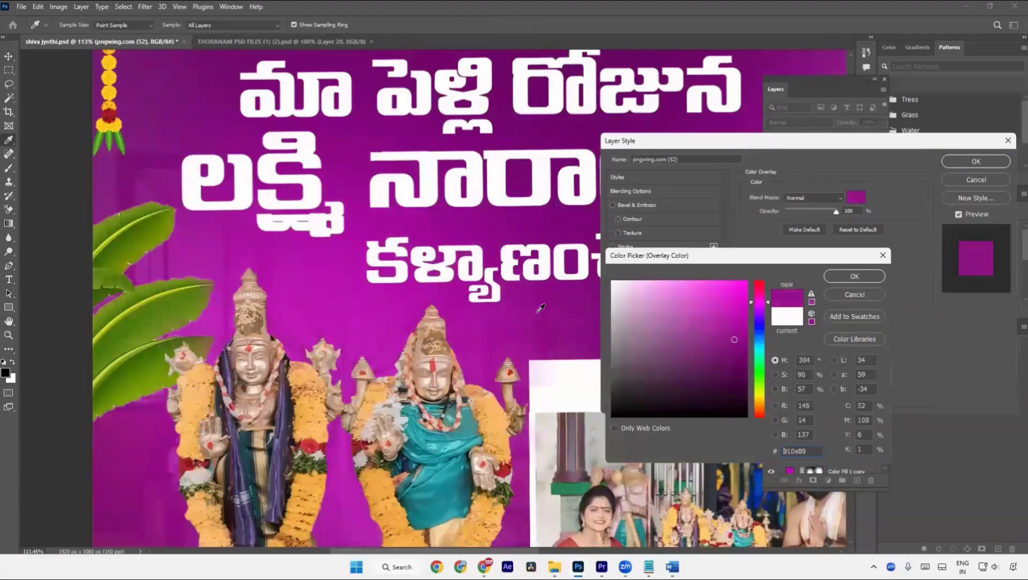
click(572, 300)
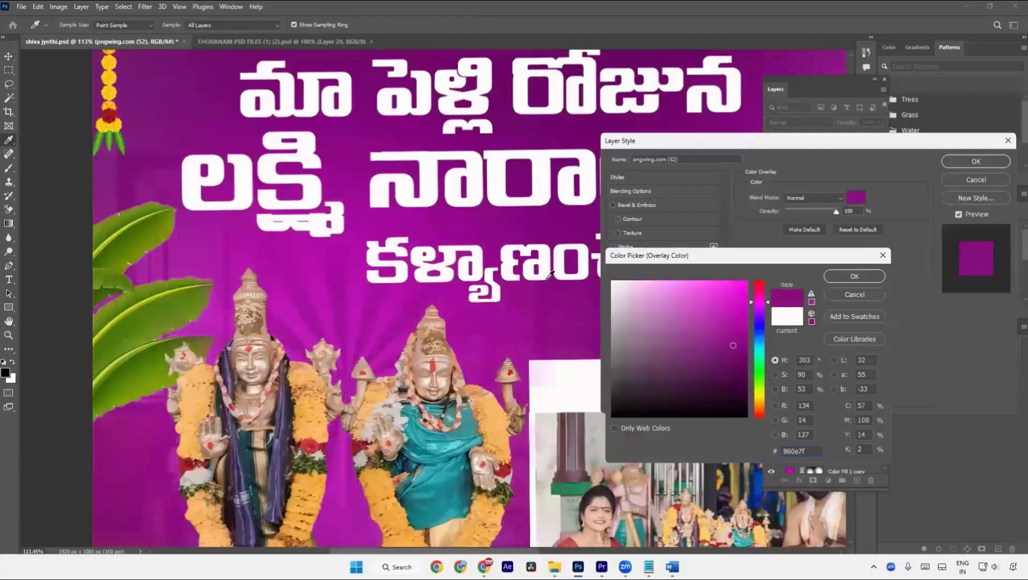
key(Return)
key(Return)
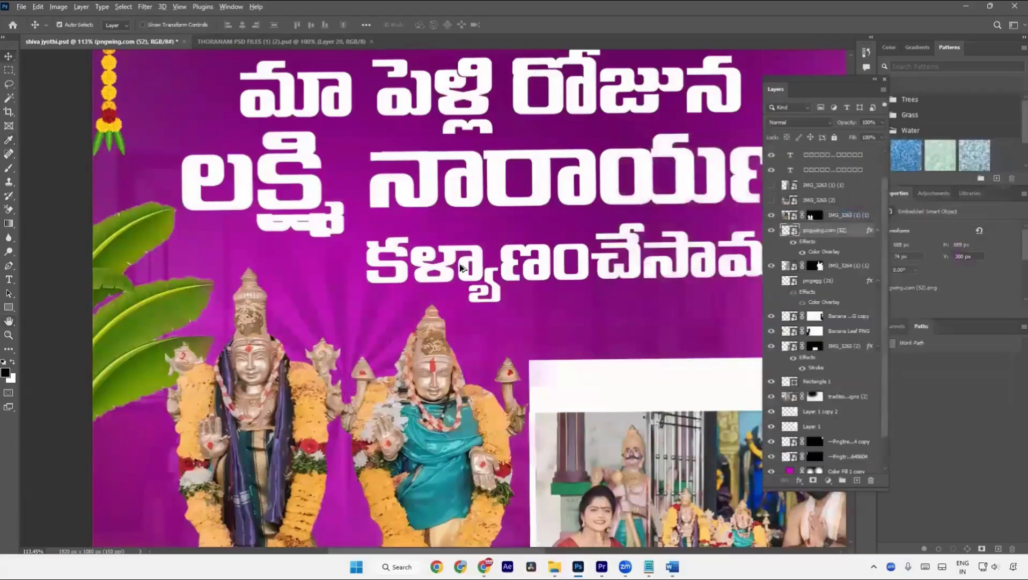
Reposition the purple rays layer to X -73 px, Y 266 px, behind the purple-draped idol
scroll(460, 263, down, 3)
key(ctrl+t)
drag(434, 323, 384, 312)
key(Return)
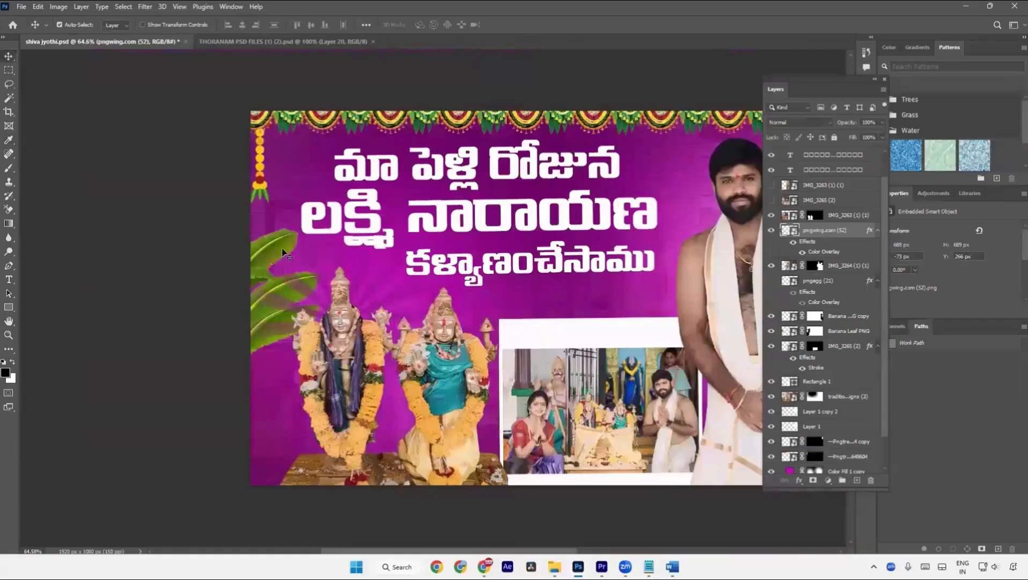
Move the Banana Leaf PNG layer directly above the pngwing.com (52) rays layer
click(841, 333)
drag(841, 338, 837, 230)
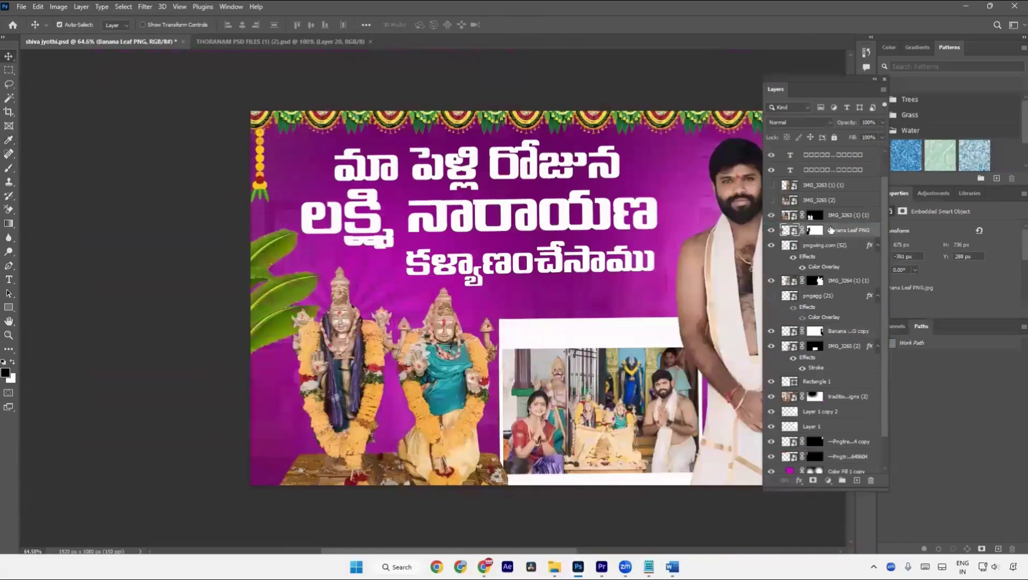
scroll(330, 280, up, 3)
scroll(436, 308, up, 1)
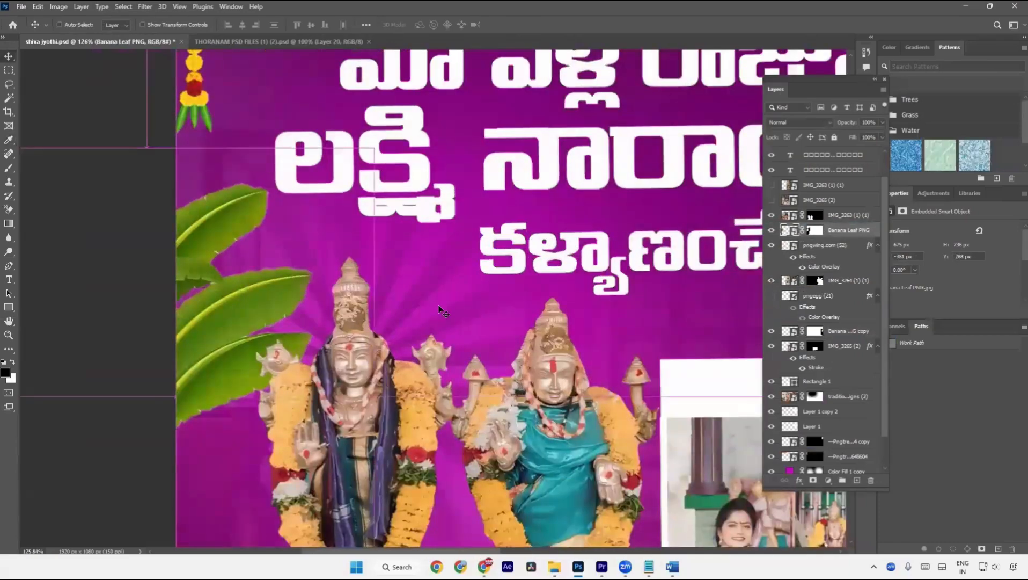
Compare the rays with CMYK proof colours on and off and with their Color Overlay hidden and shown
key(ctrl+y)
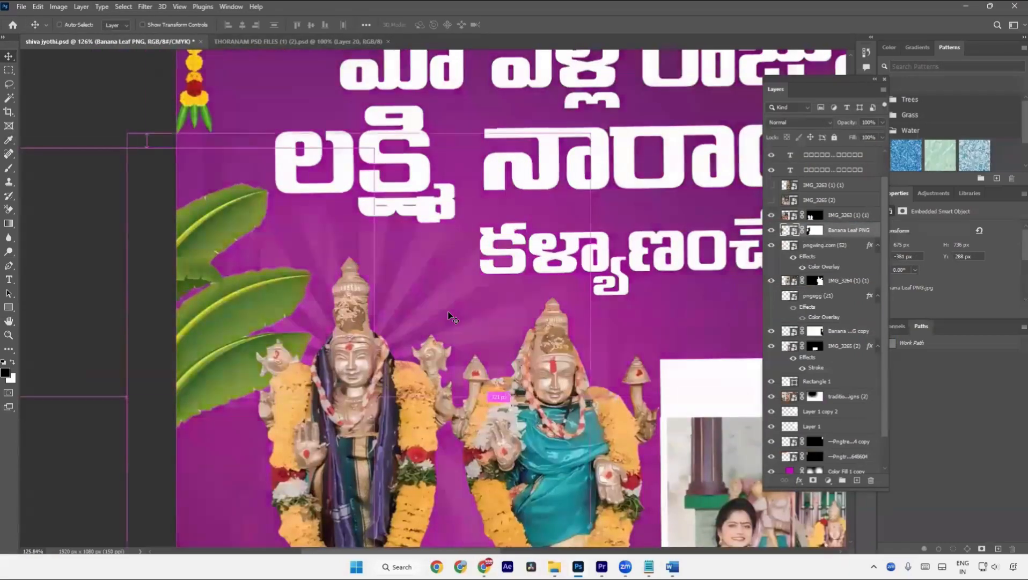
key(ctrl+y)
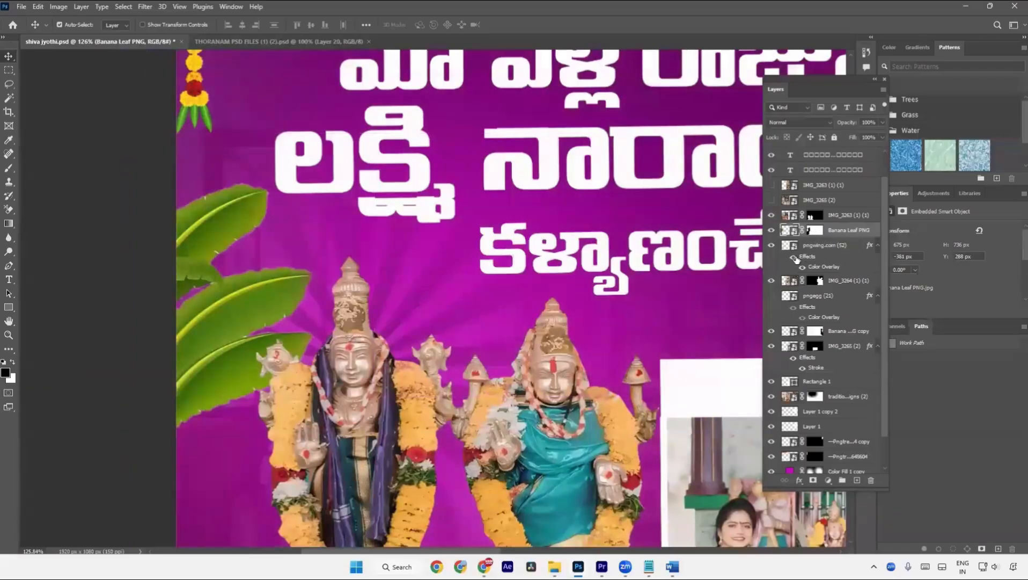
click(794, 256)
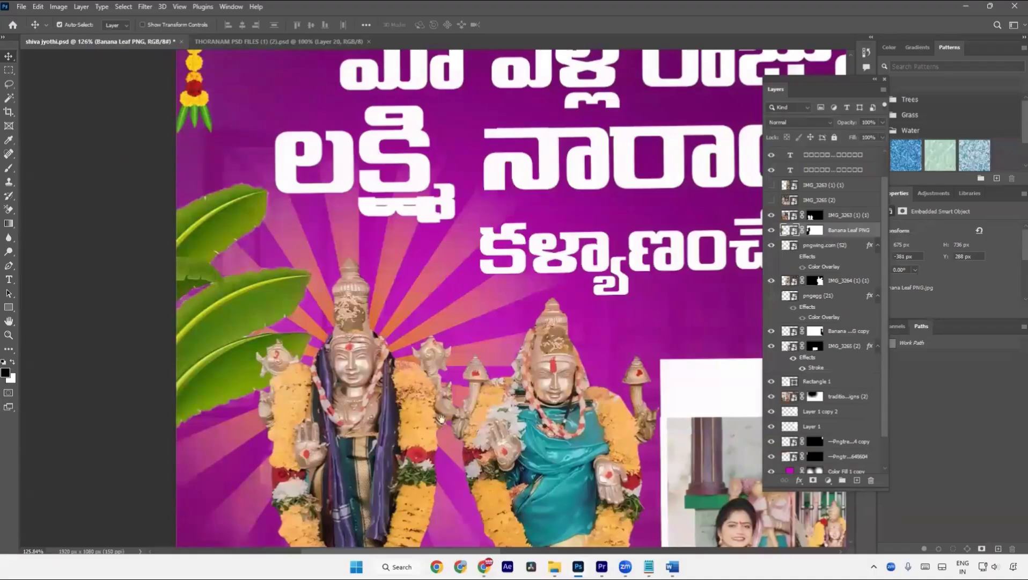
drag(445, 436, 421, 340)
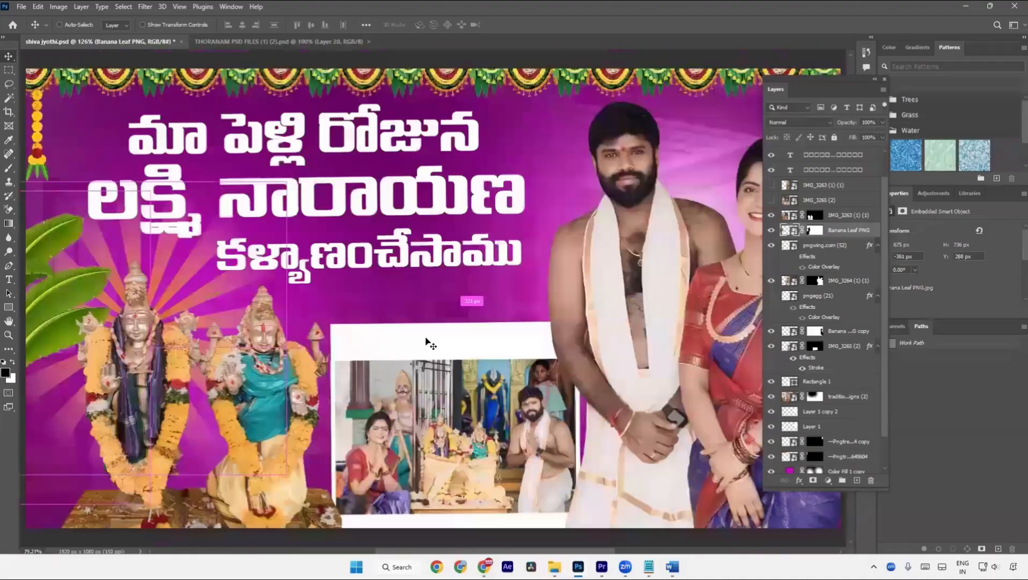
key(ctrl+0)
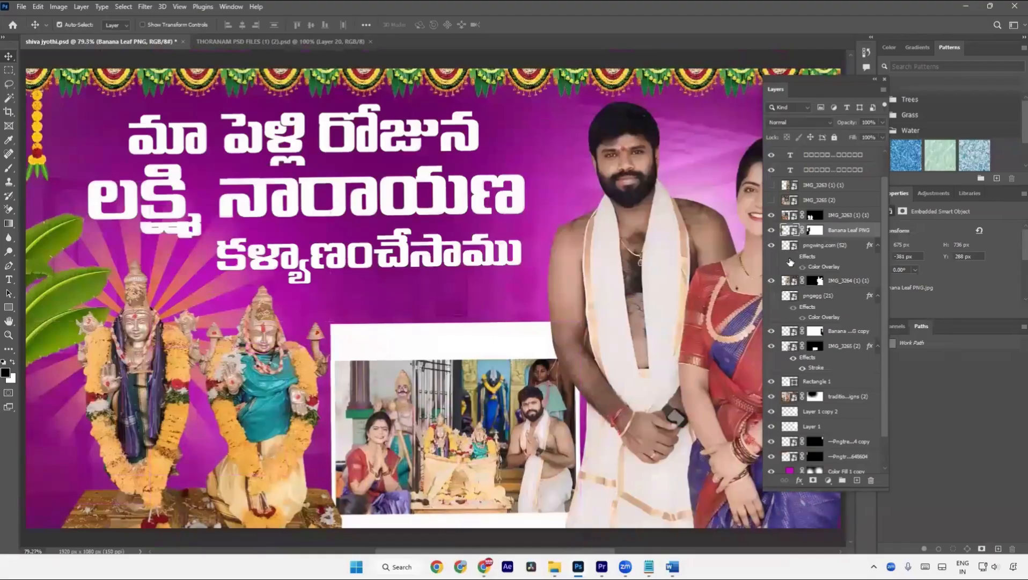
click(792, 259)
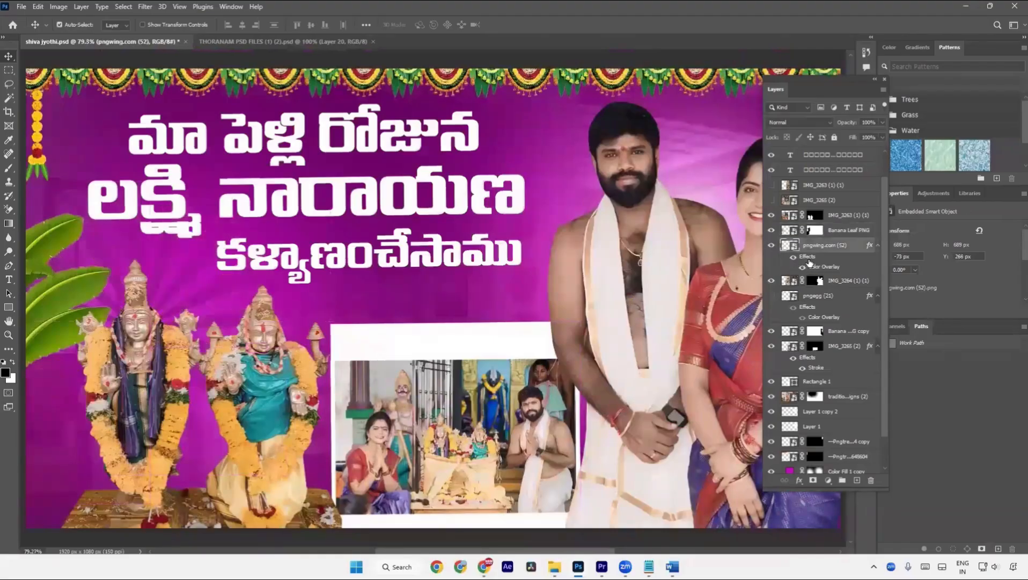
drag(245, 357, 322, 350)
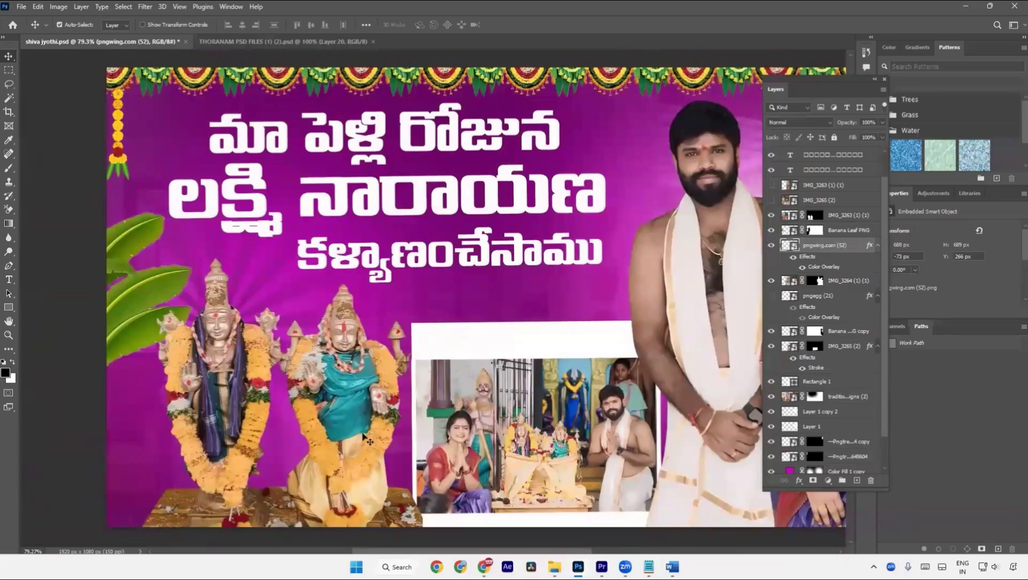
Save the document and activate the Path Selection tool
key(a)
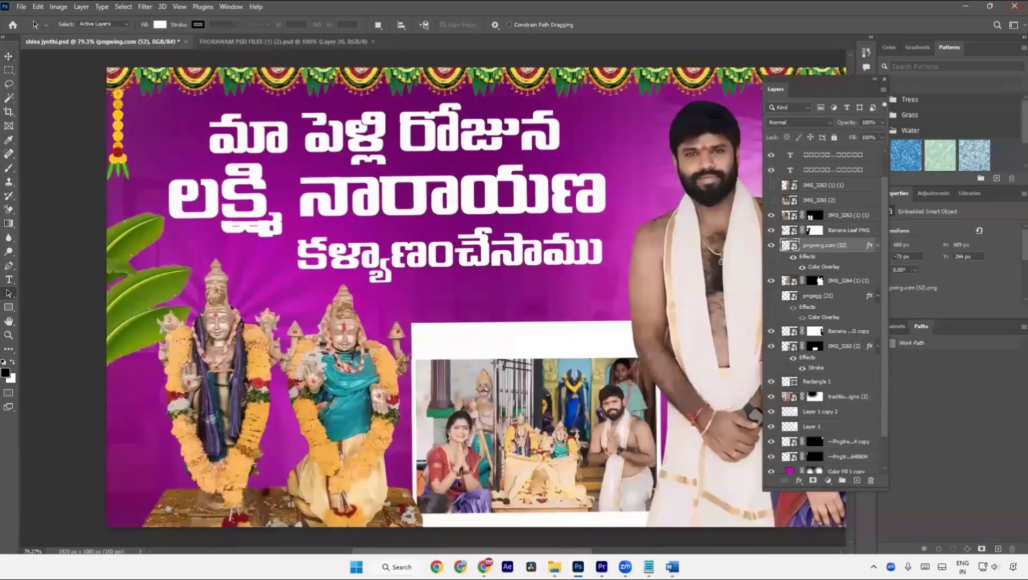
key(ctrl+s)
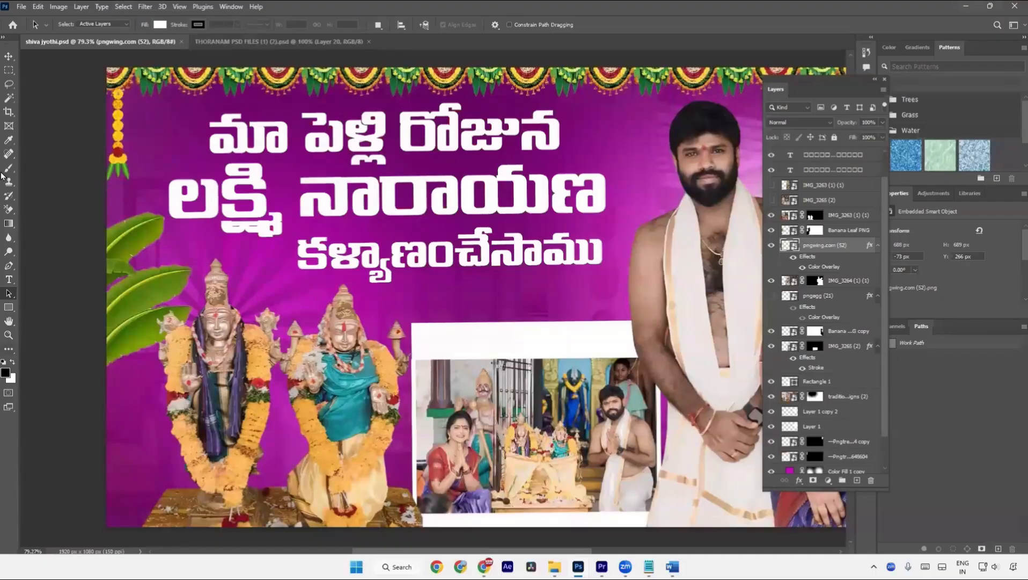
right_click(8, 293)
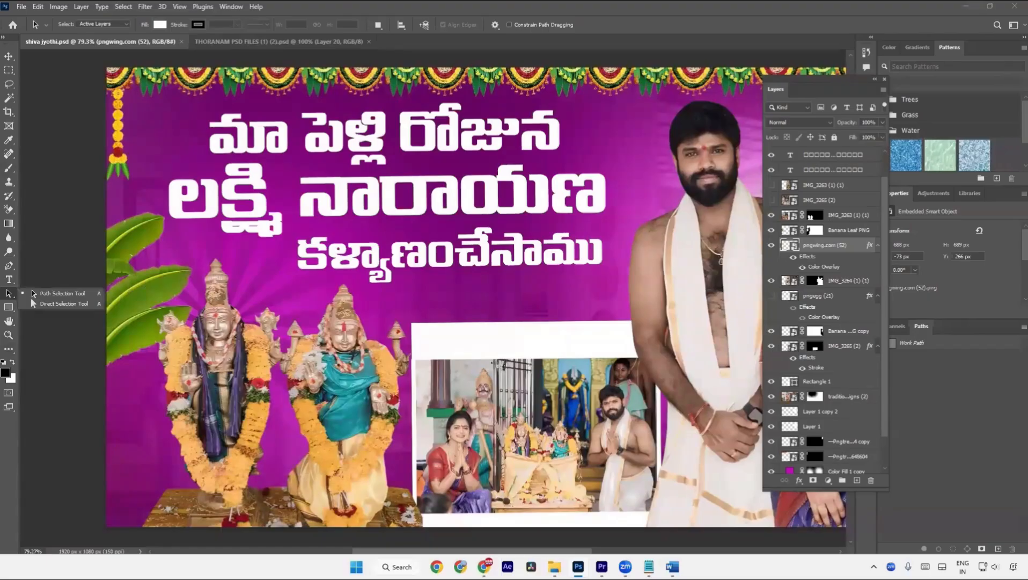
click(33, 293)
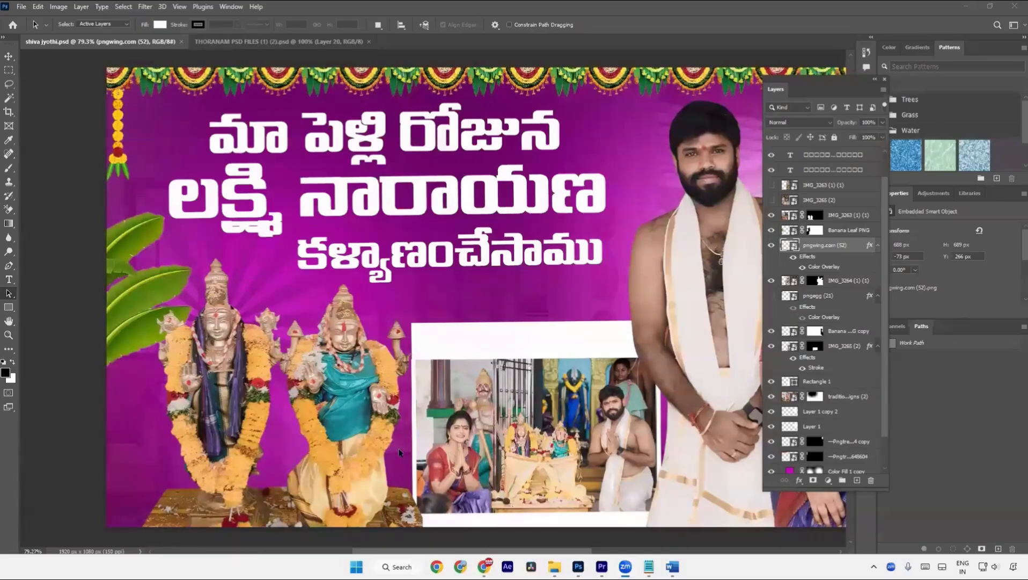
Add a Gradient Overlay to the middle title line లక్ష్మి నారాయణ using the yellow-orange preset from MapGradientsVol01 2
key(ctrl+minus)
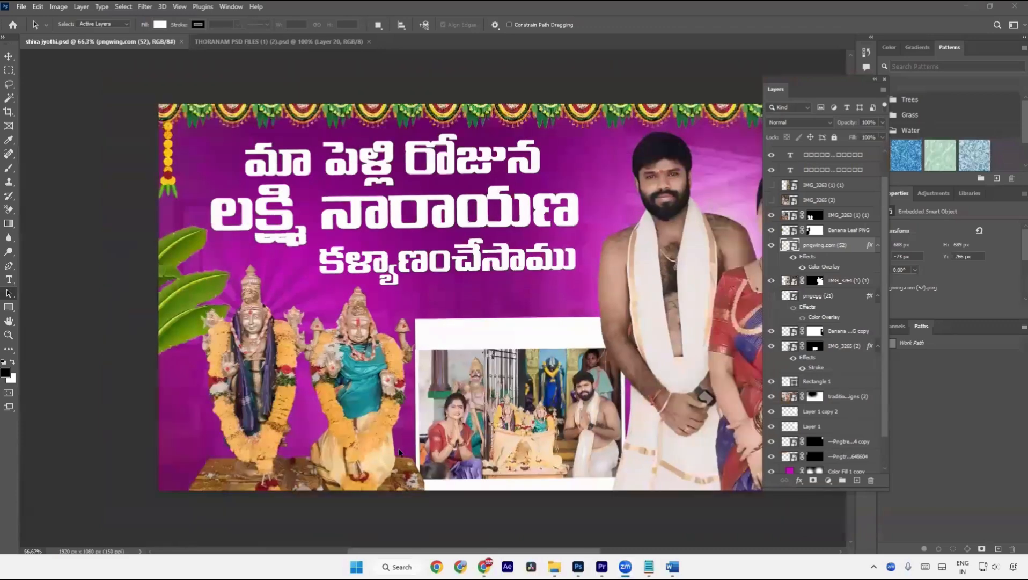
key(v)
click(425, 225)
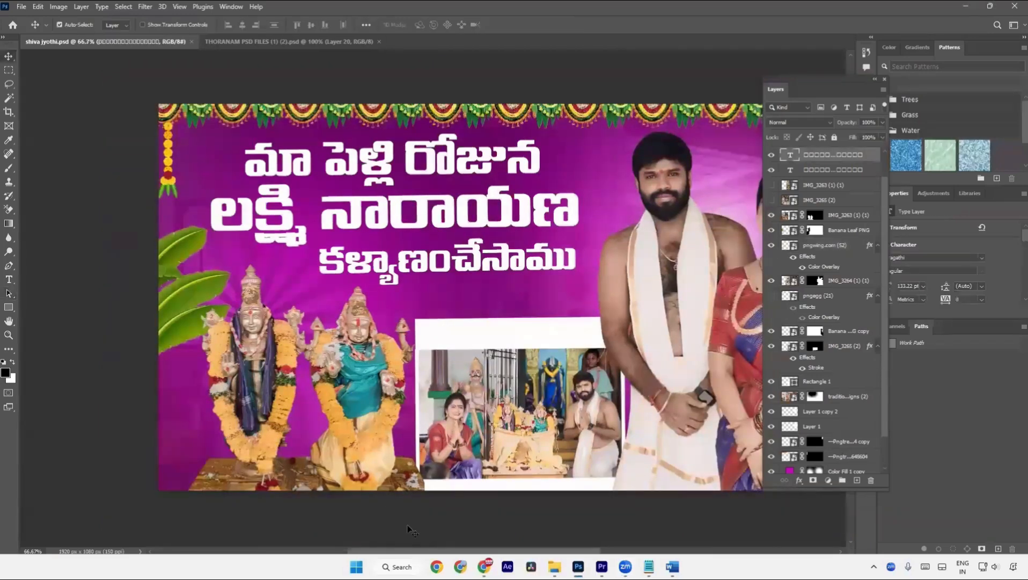
drag(495, 207, 457, 259)
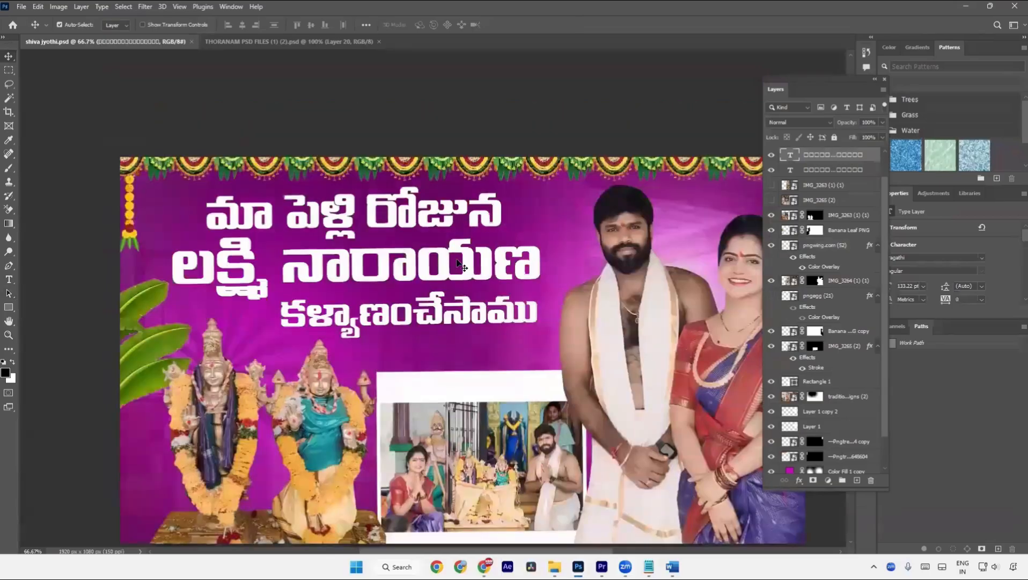
right_click(832, 159)
click(859, 67)
click(664, 317)
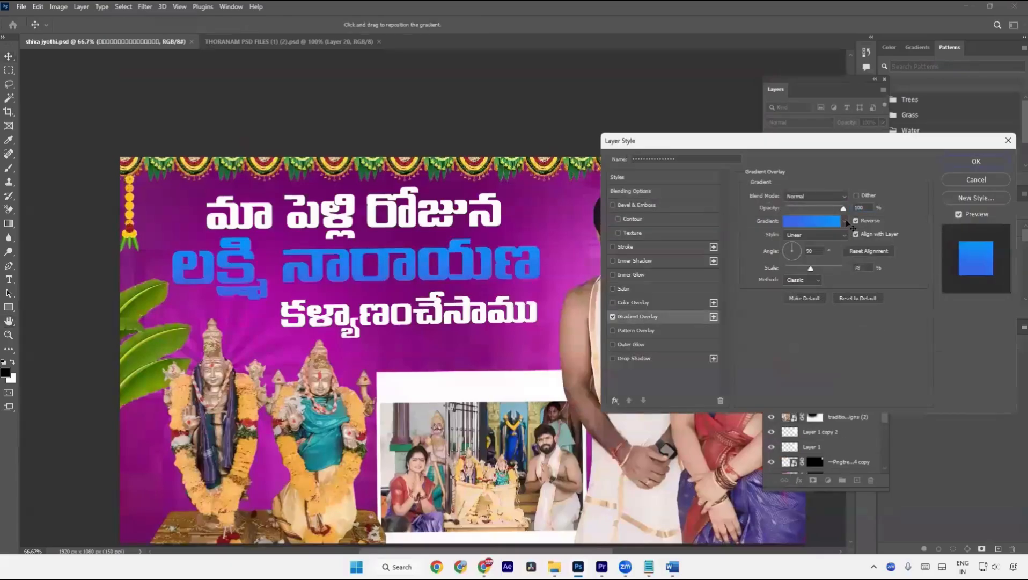
click(845, 221)
scroll(798, 291, down, 3)
click(757, 294)
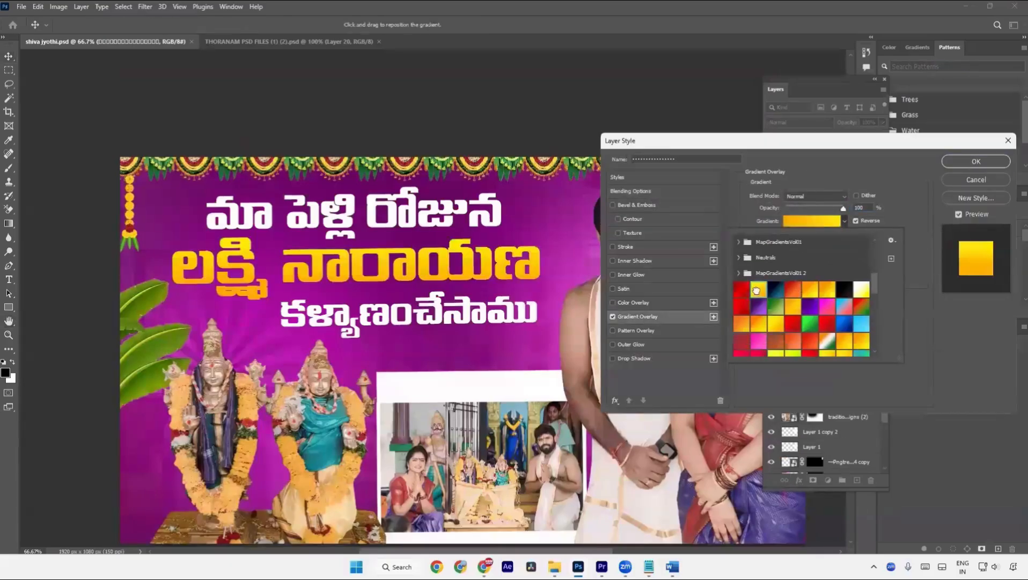
click(890, 221)
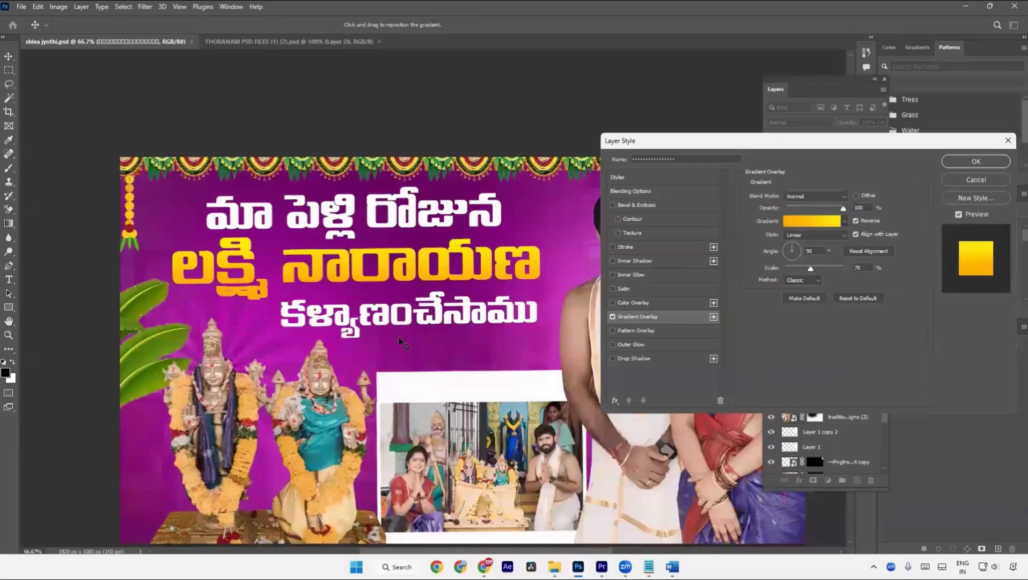
Add a white 7 px outside Stroke and a black Drop Shadow to the middle title line, leaving Outer Glow off
click(662, 248)
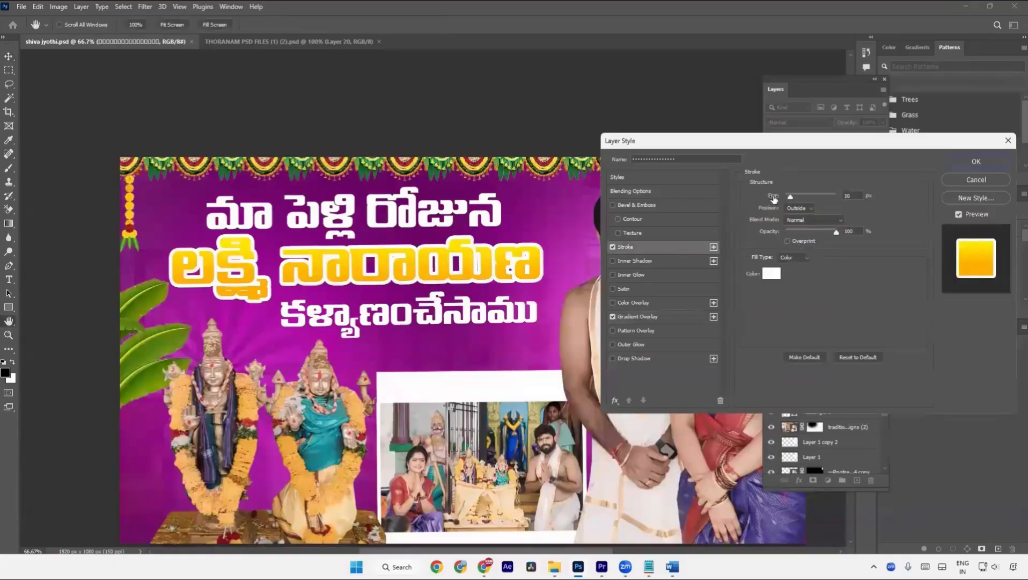
drag(773, 198, 773, 197)
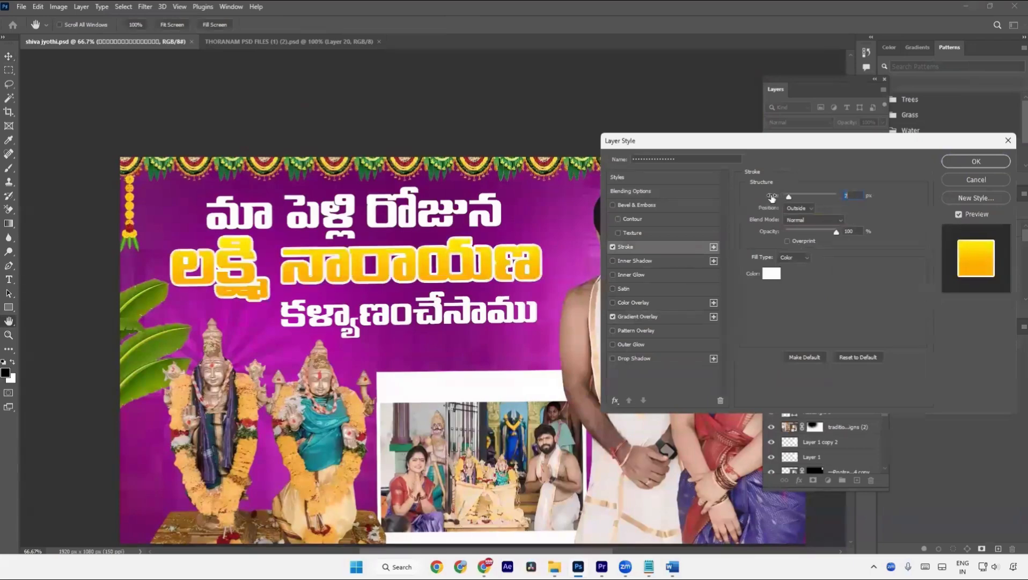
click(617, 345)
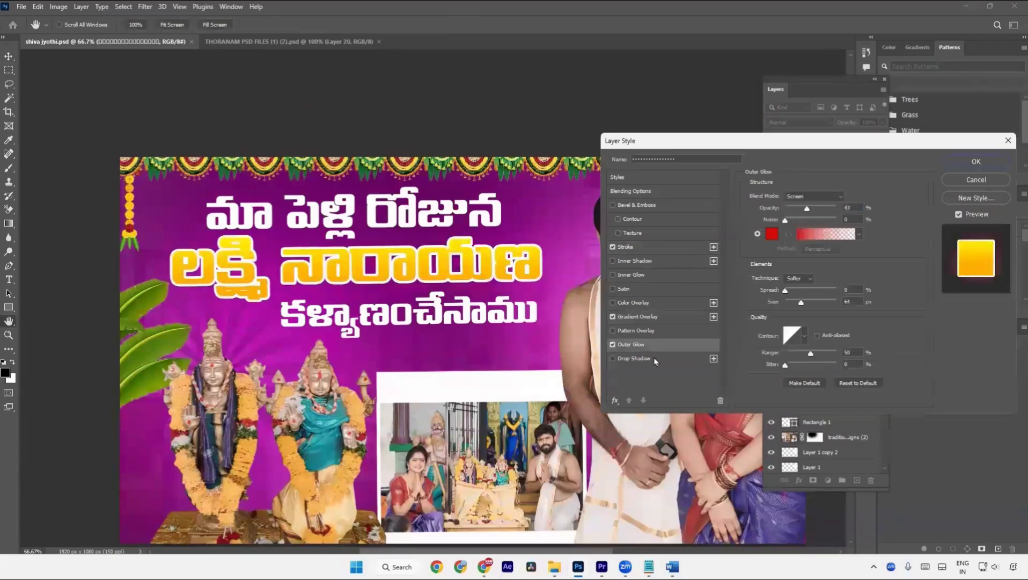
click(613, 358)
click(612, 344)
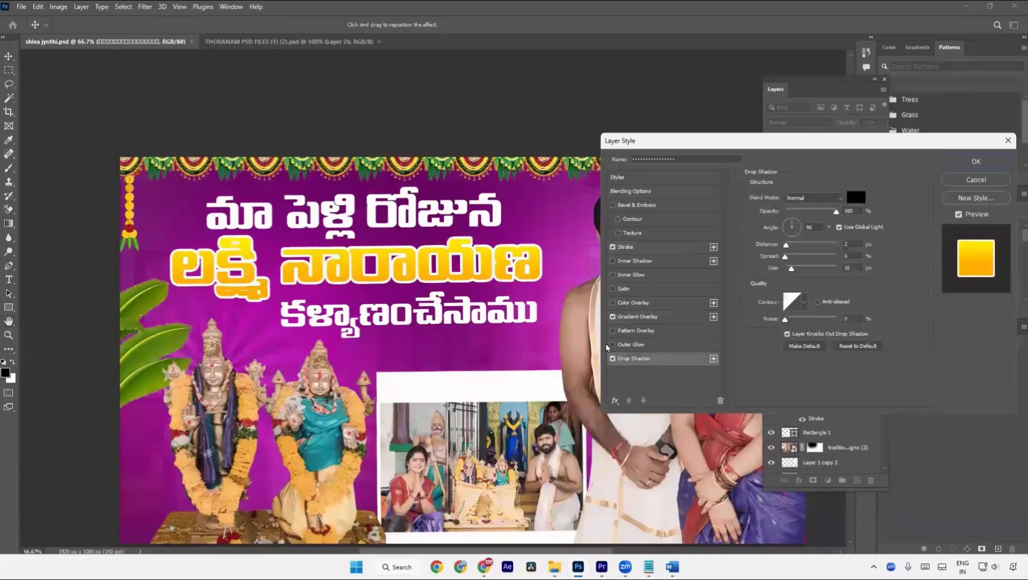
key(Return)
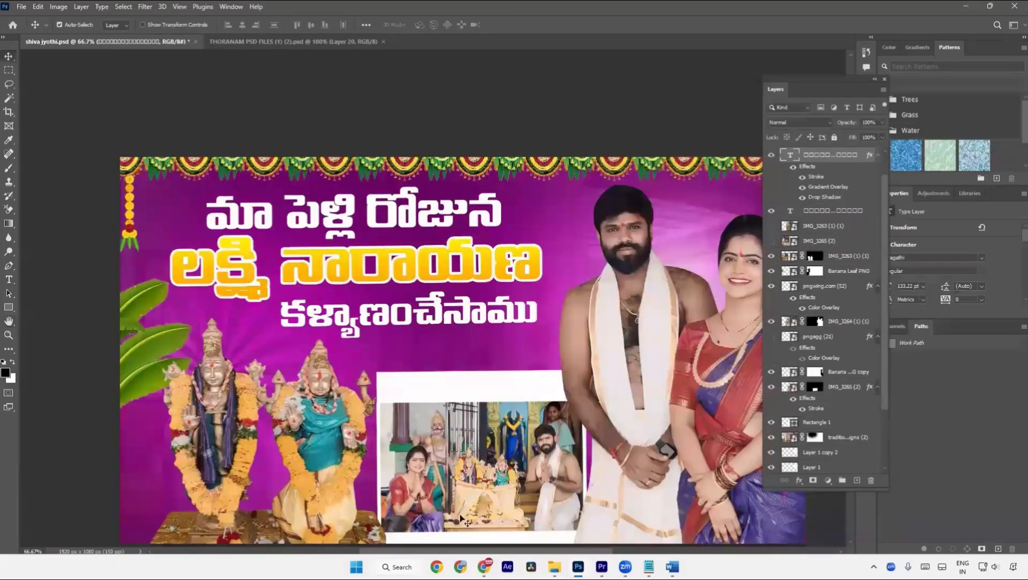
Shift the middle title line's Gradient Overlay so its yellow end fills the letters, judging it at thumbnail size
key(a)
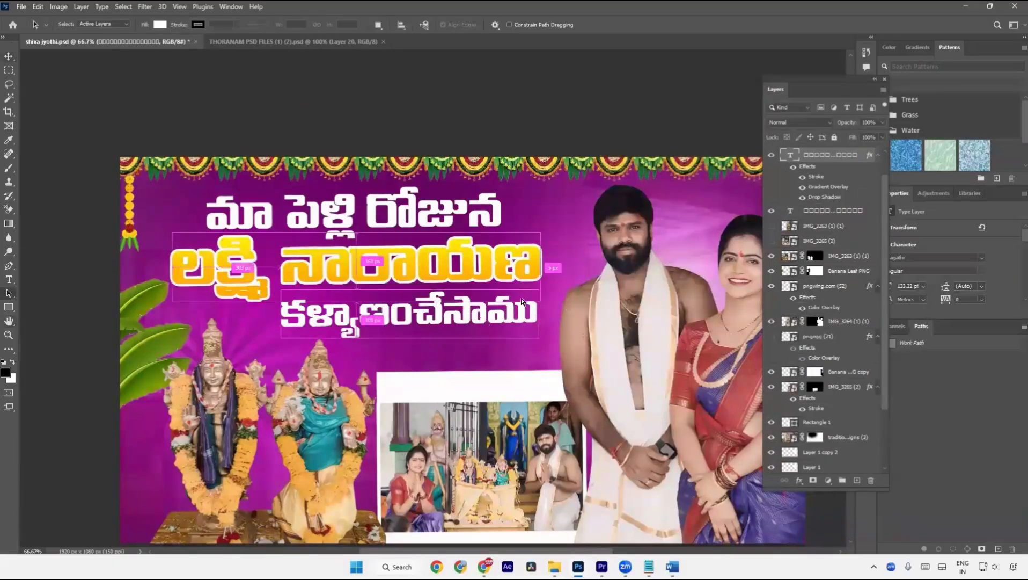
key(ctrl+minus)
key(ctrl+minus)
key(ctrl+minus)
key(ctrl+minus)
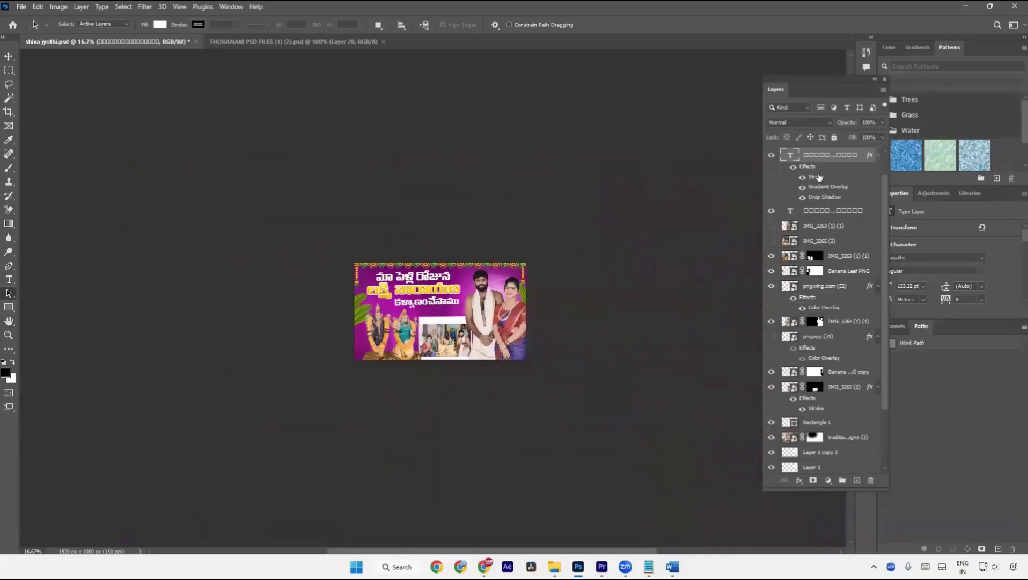
double_click(818, 177)
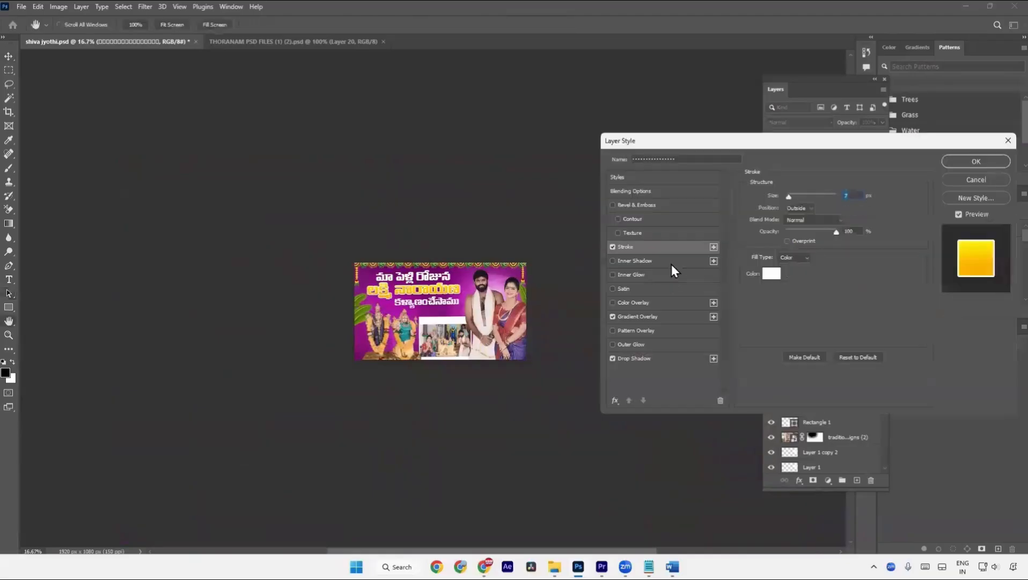
click(662, 317)
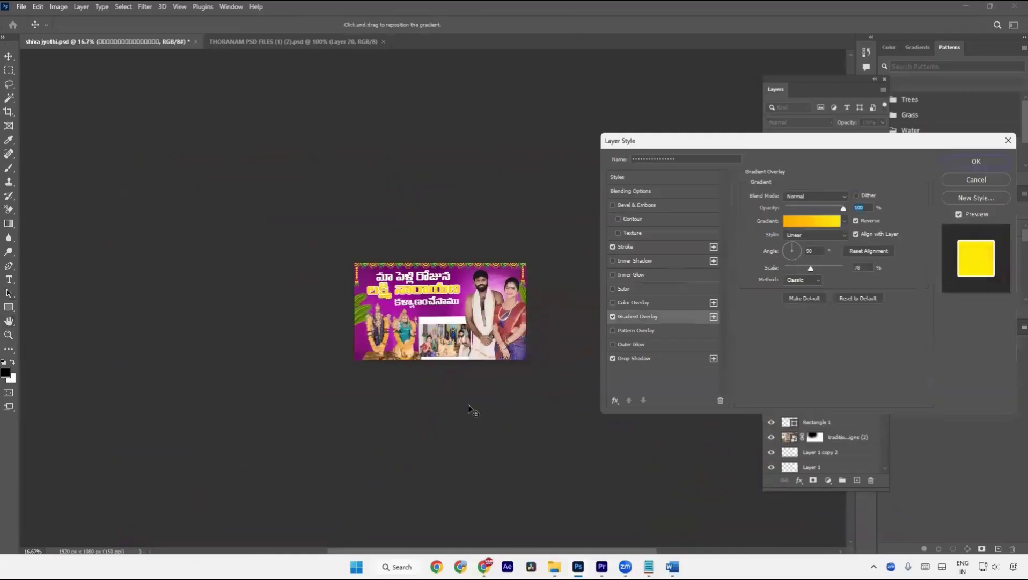
key(Return)
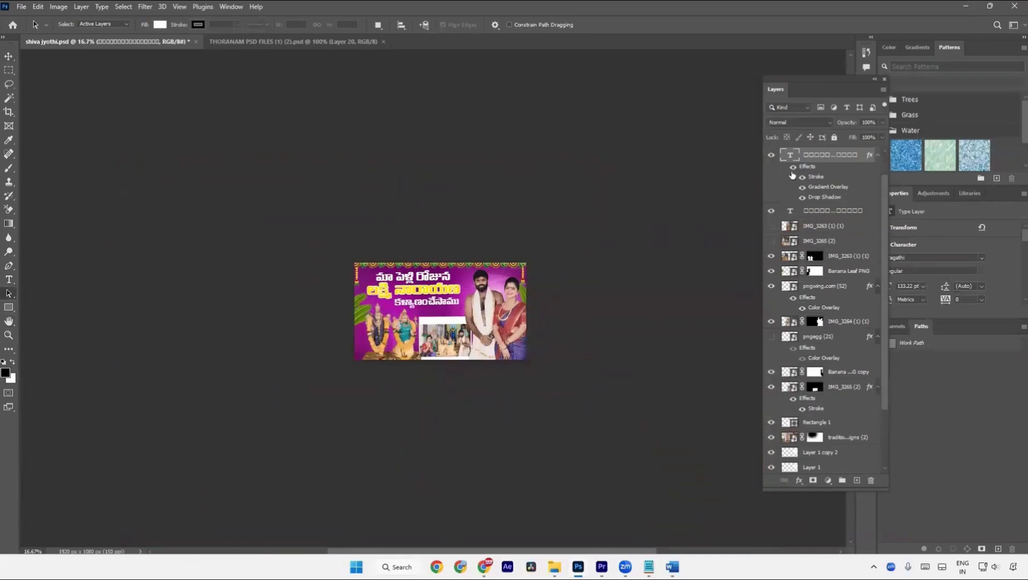
Compare the middle title line with its layer effects hidden and shown at thumbnail size
click(794, 167)
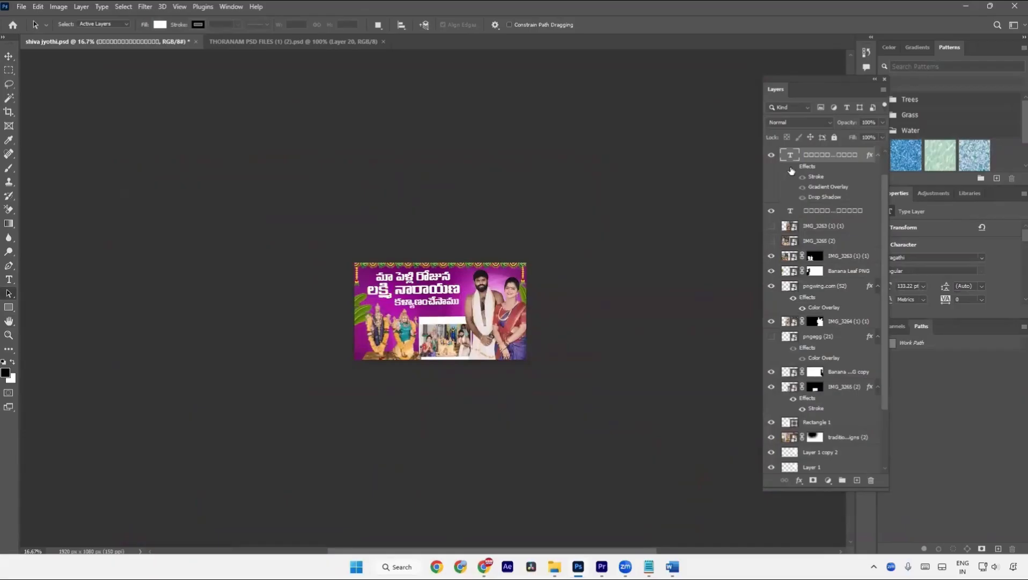
click(793, 167)
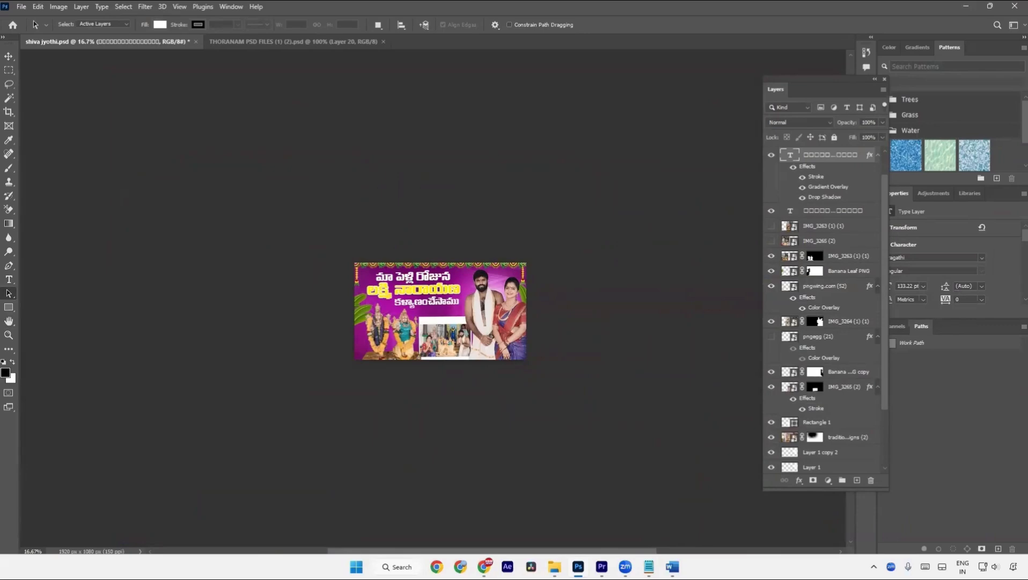
key(ctrl+0)
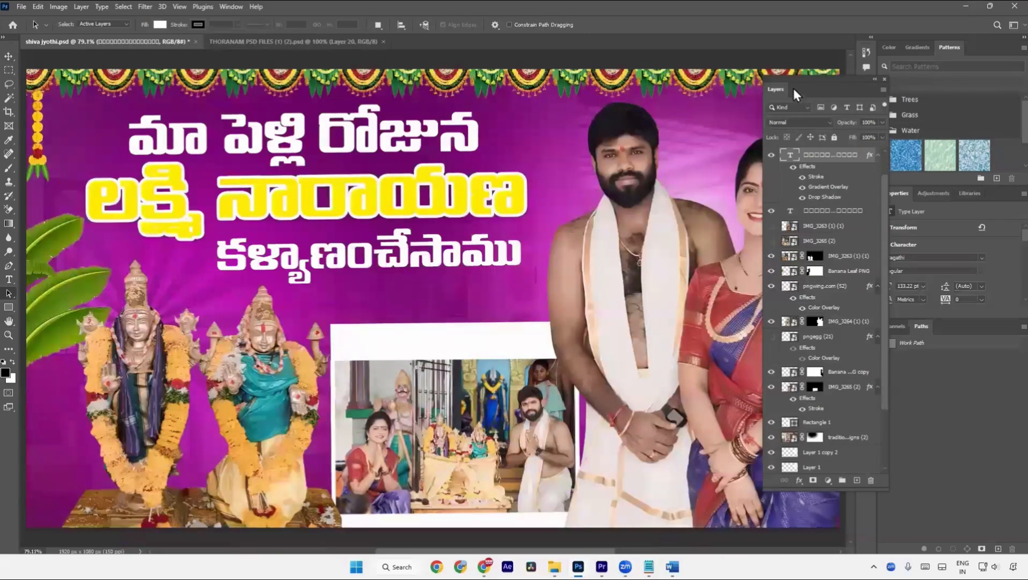
Set the middle title line's white Stroke to 4 px and save the document
double_click(815, 179)
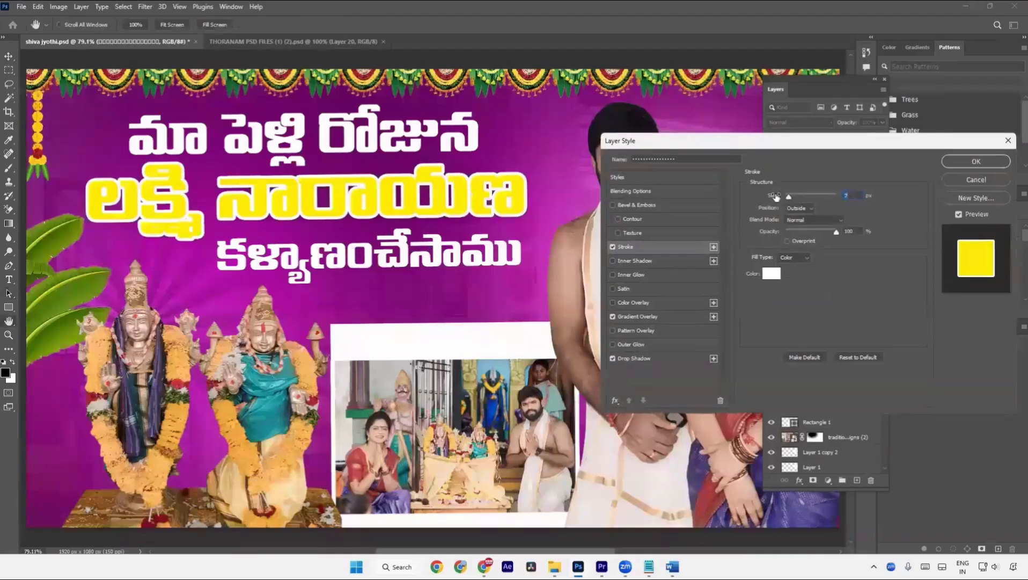
drag(775, 197, 773, 198)
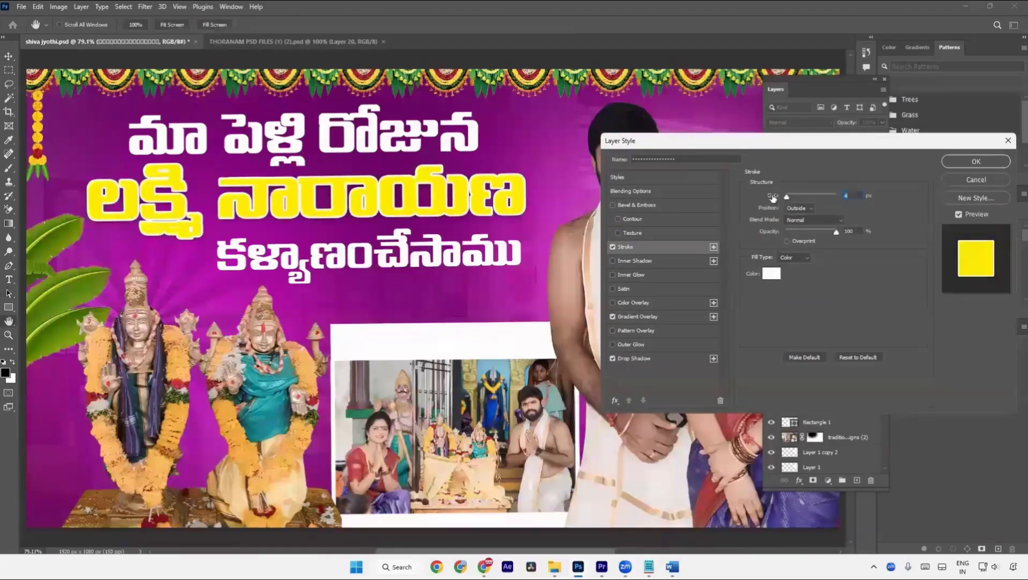
key(Return)
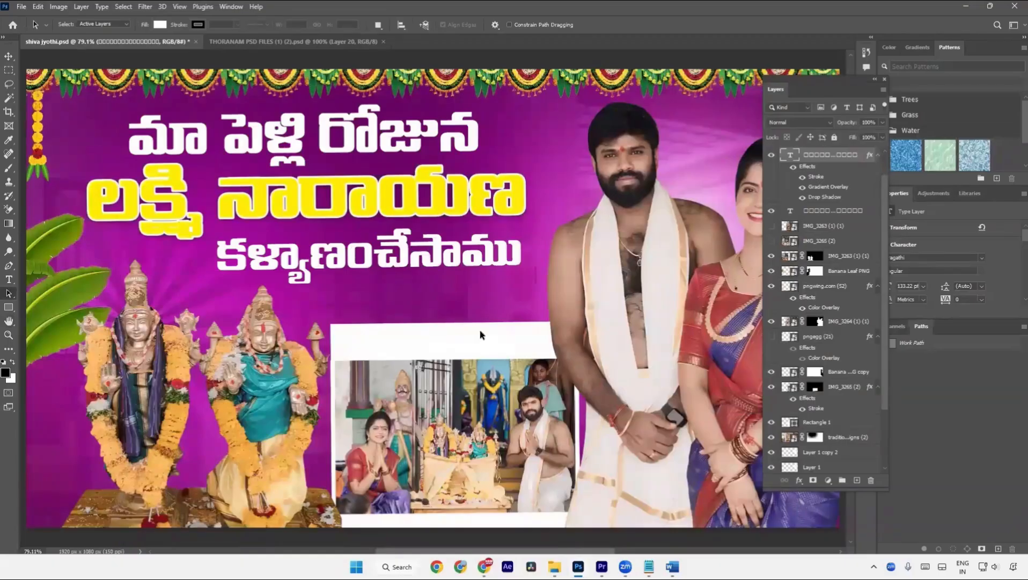
key(ctrl+minus)
key(ctrl+minus)
key(ctrl+minus)
key(ctrl+minus)
key(ctrl+minus)
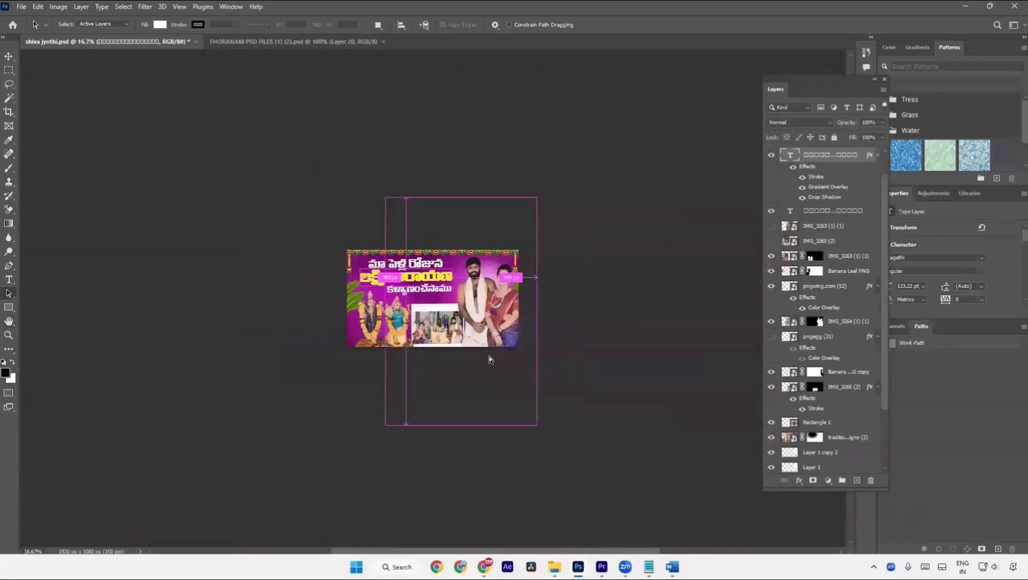
key(ctrl+s)
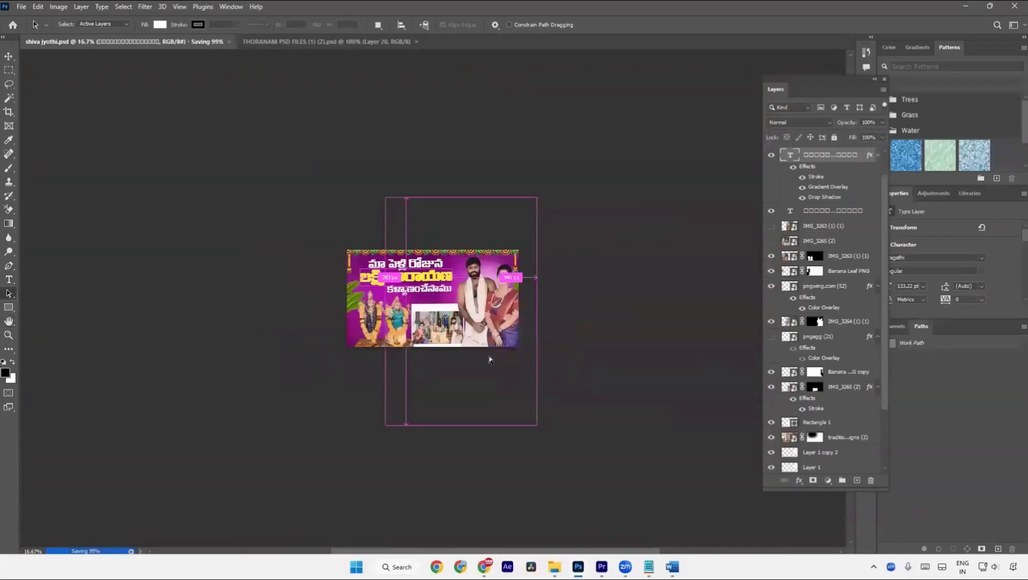
key(ctrl+minus)
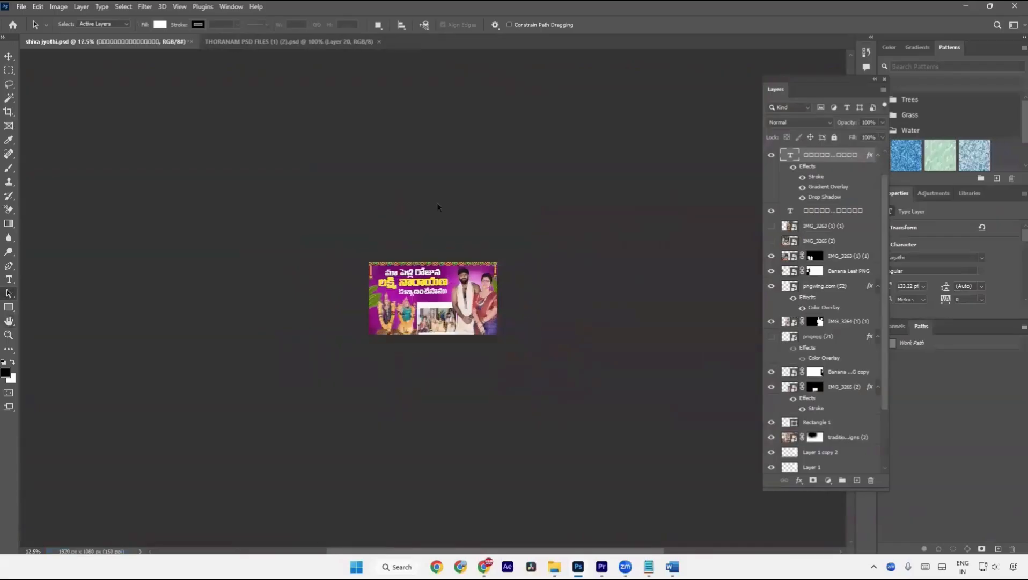
key(ctrl+0)
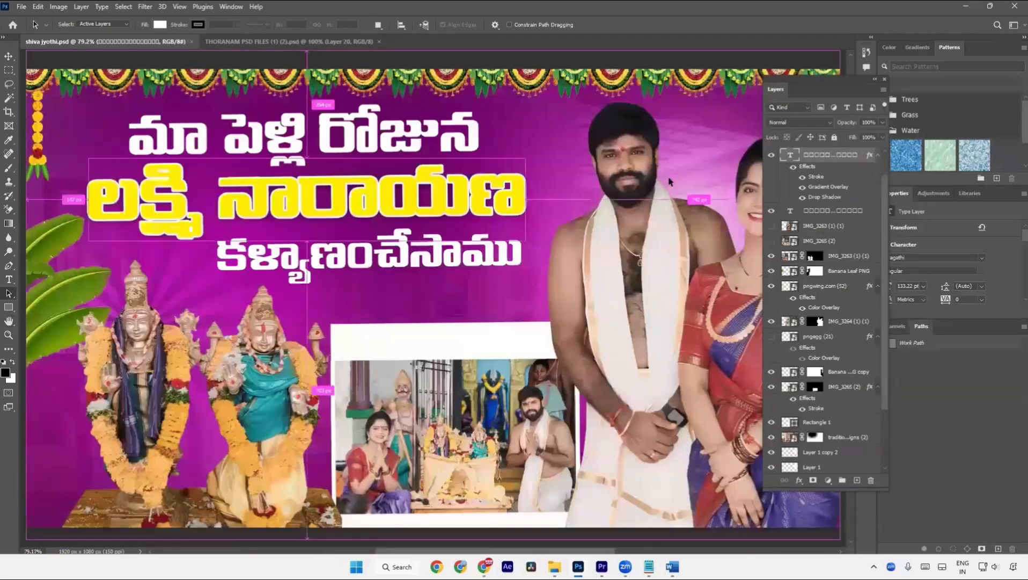
Change the middle title line's Stroke color to dark purple 6d0068, matched to the surrounding background
scroll(527, 174, up, 10)
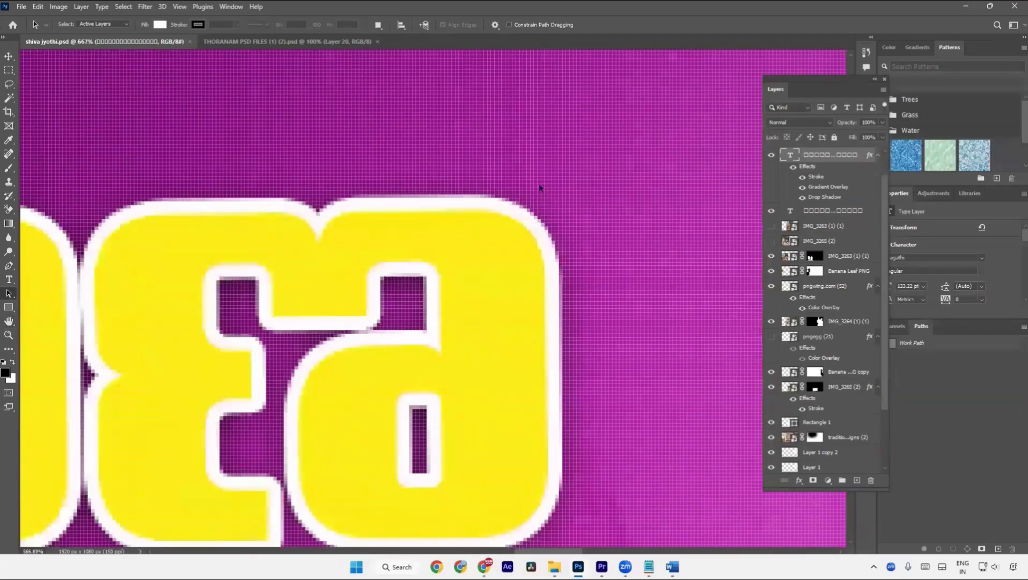
scroll(540, 187, down, 1)
scroll(518, 213, down, 1)
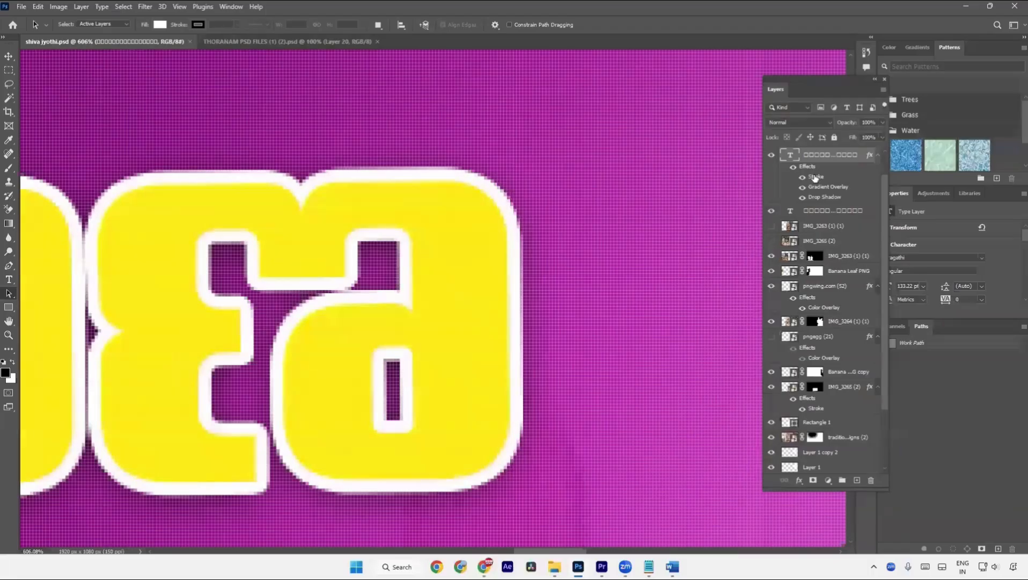
double_click(816, 177)
click(771, 274)
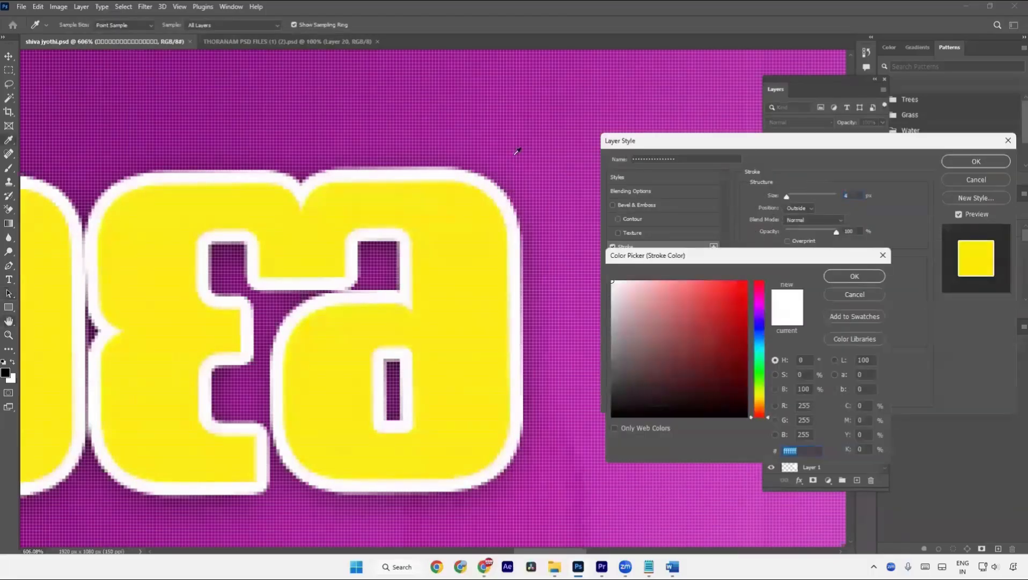
click(518, 151)
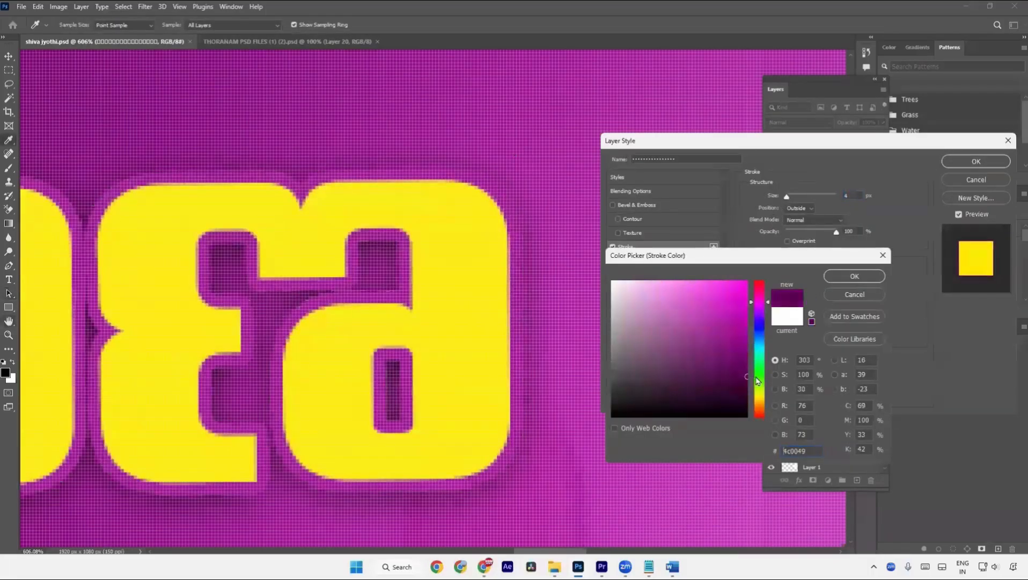
click(535, 212)
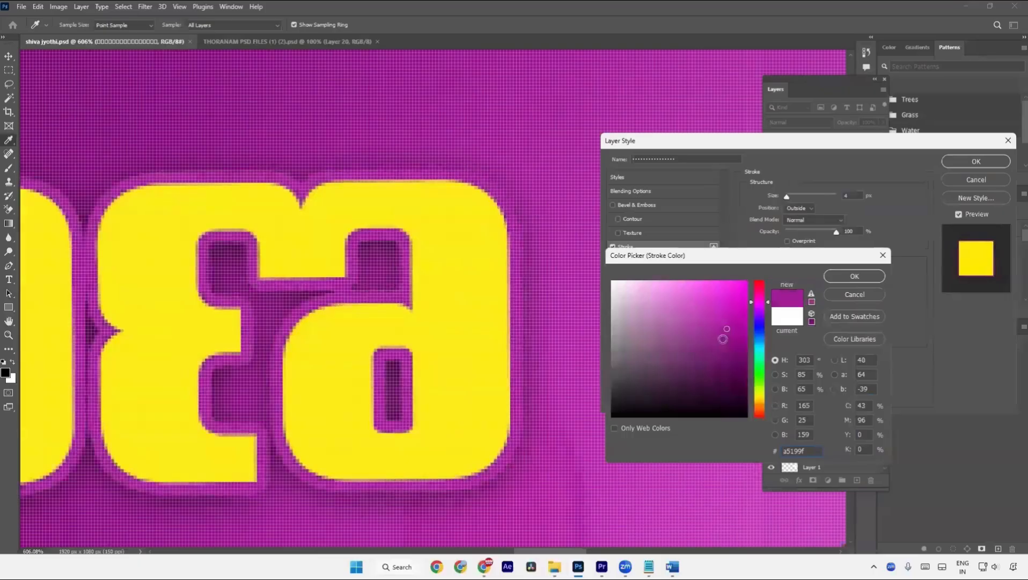
click(746, 358)
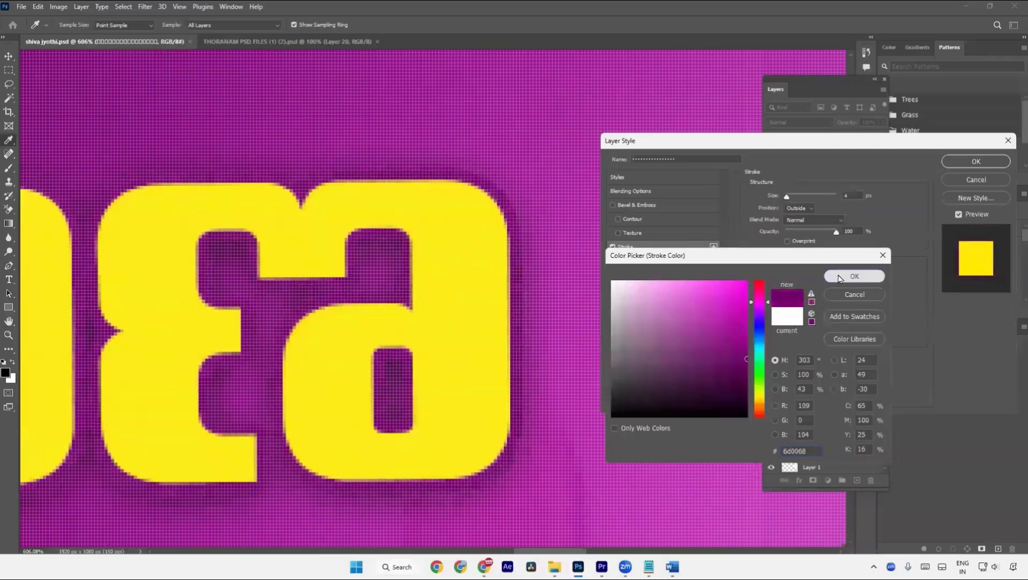
click(854, 276)
drag(777, 199, 777, 199)
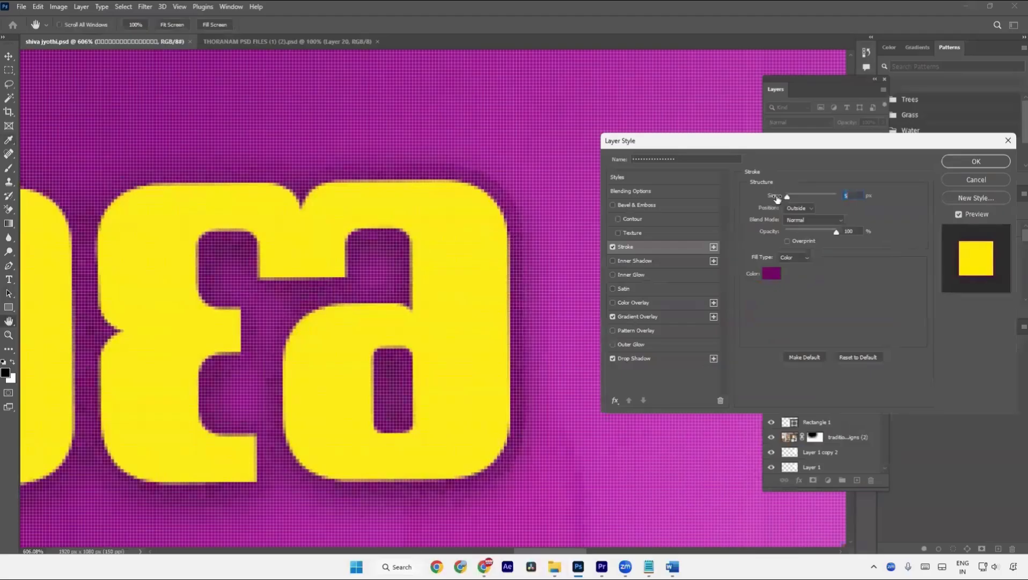
key(Return)
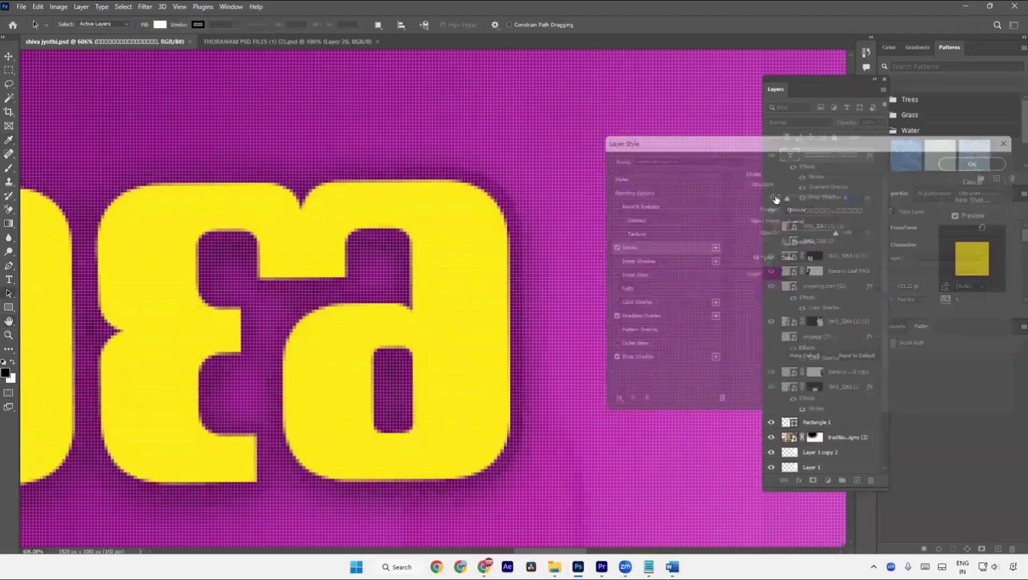
Reset the middle title line's Drop Shadow to its defaults, with opacity at 100% and distance at 8 px
scroll(471, 335, down, 3)
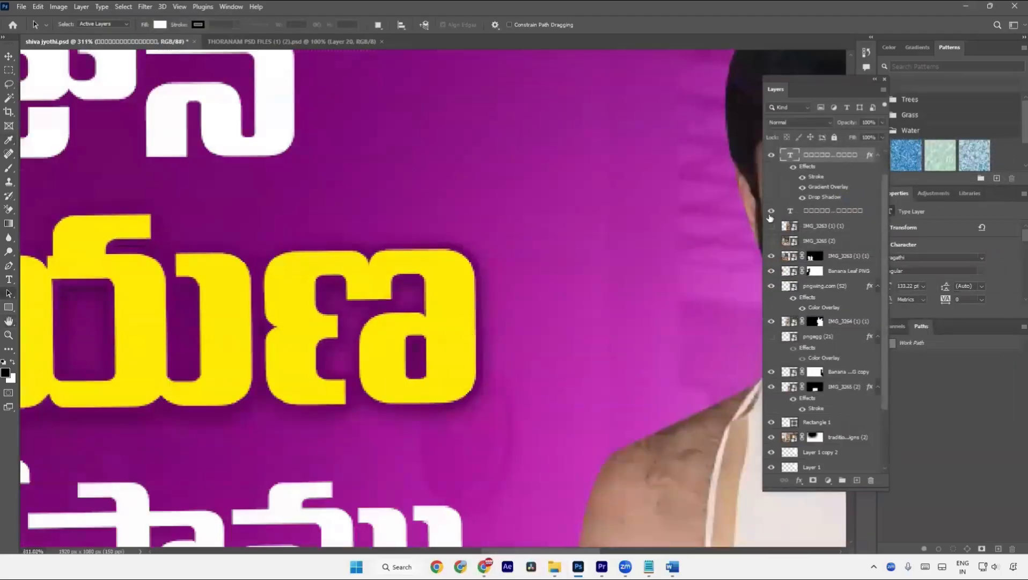
double_click(817, 198)
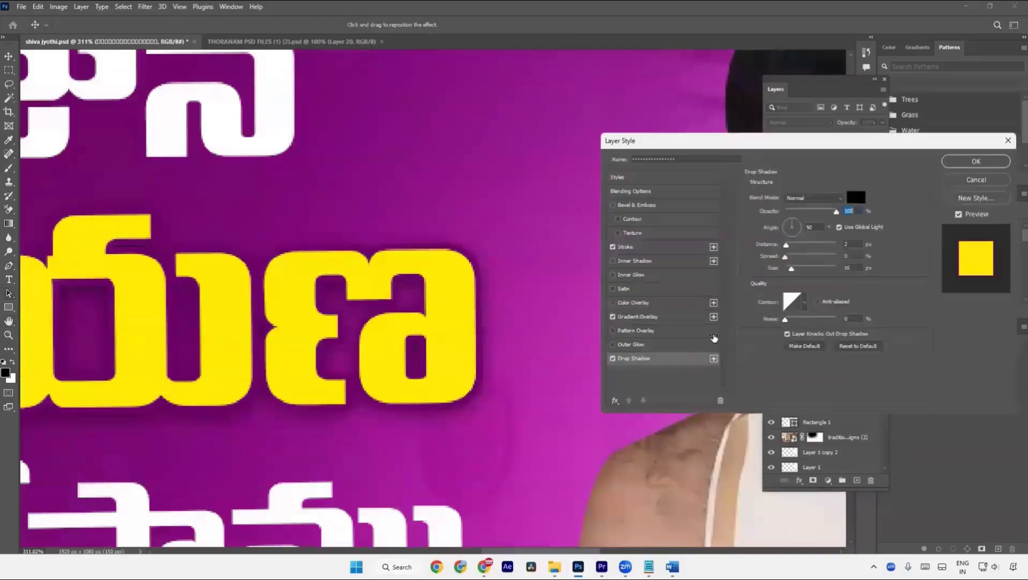
click(958, 183)
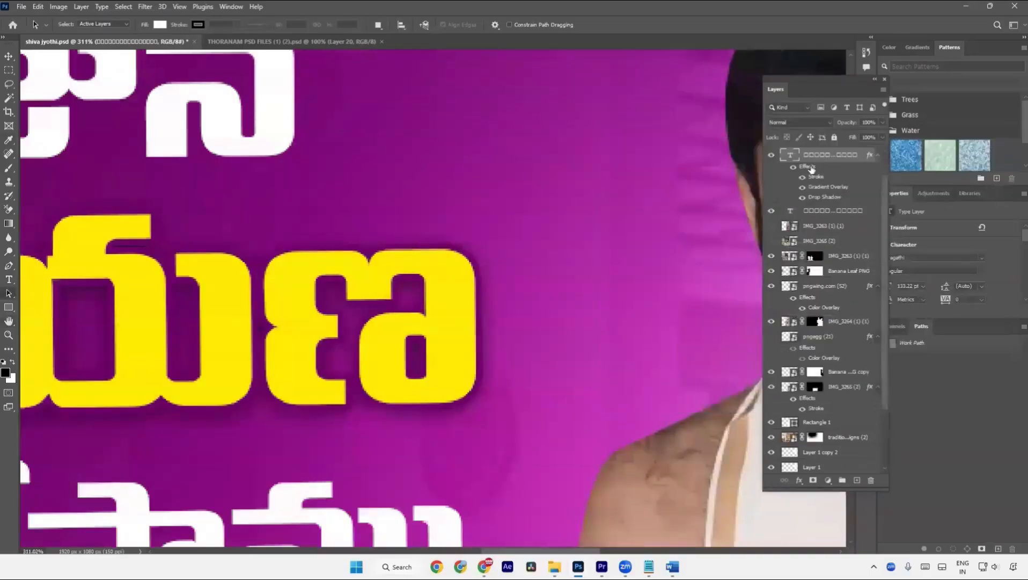
double_click(812, 169)
click(652, 358)
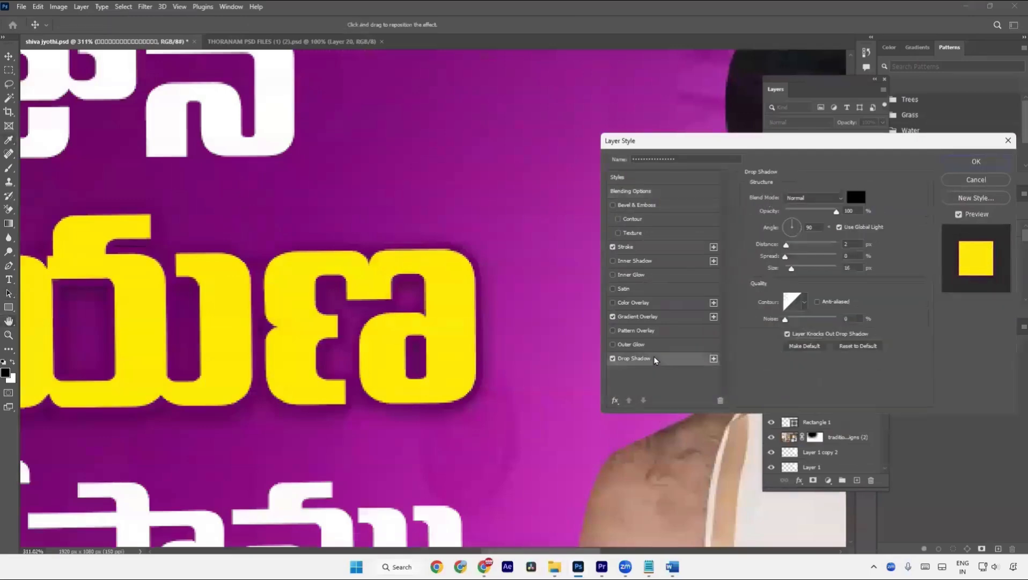
click(840, 345)
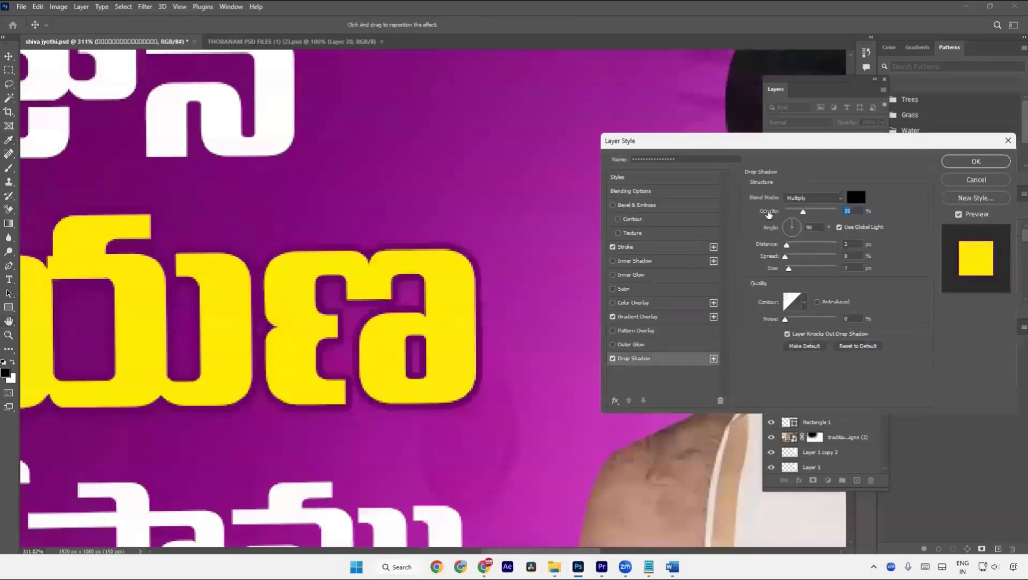
drag(768, 214, 890, 200)
drag(767, 248, 771, 247)
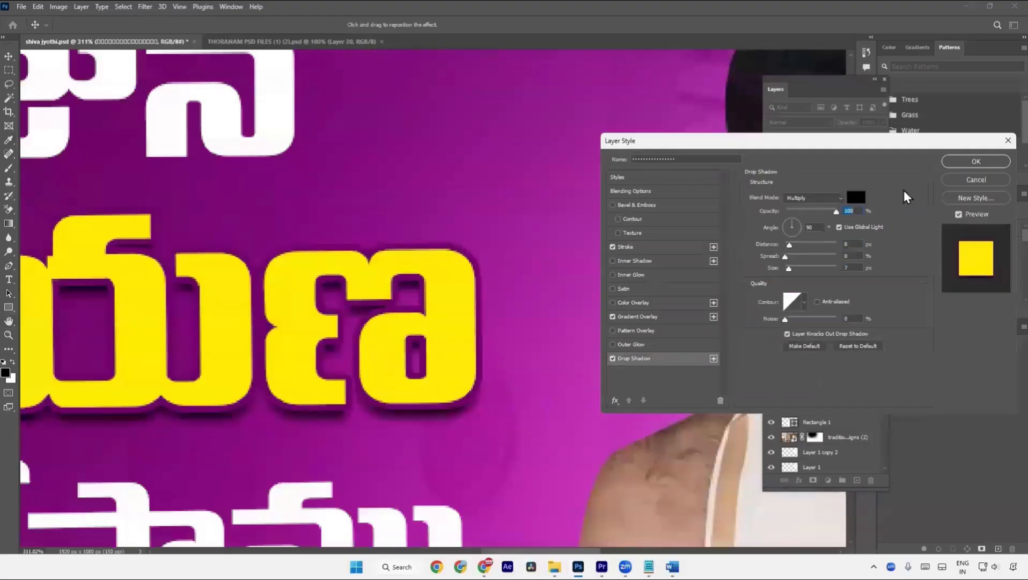
Recolor the middle title line's Drop Shadow to dark purple 51004e and apply the layer style
click(855, 197)
click(366, 204)
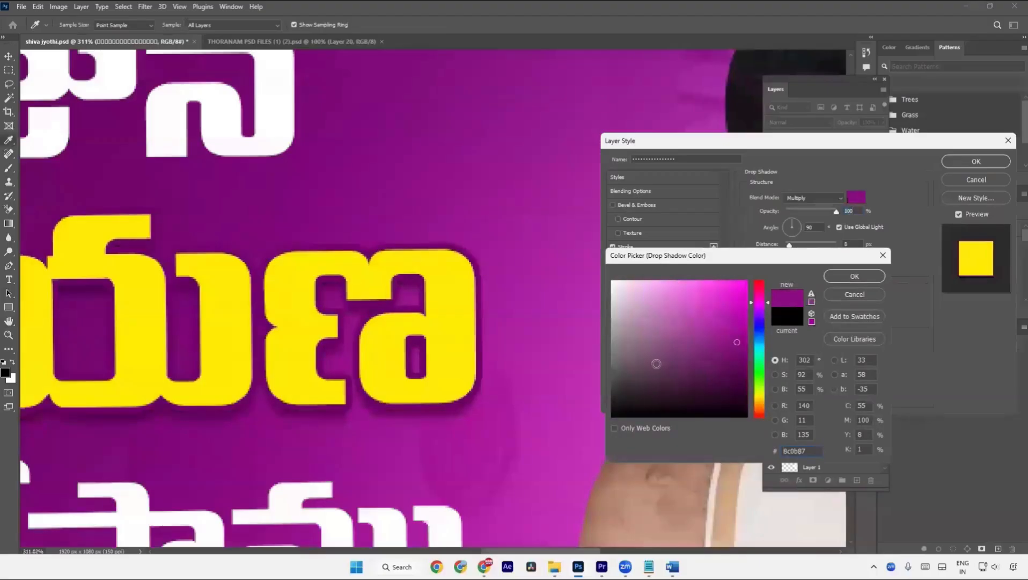
mouse_move(692, 324)
mouse_down()
mouse_move(783, 386)
mouse_move(747, 394)
mouse_move(765, 373)
mouse_up()
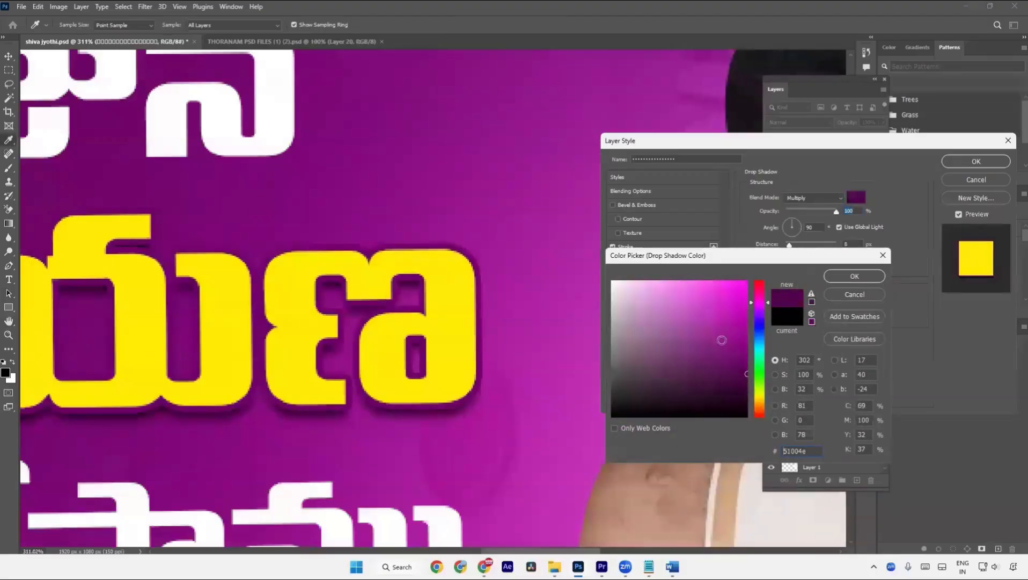
key(Return)
click(674, 318)
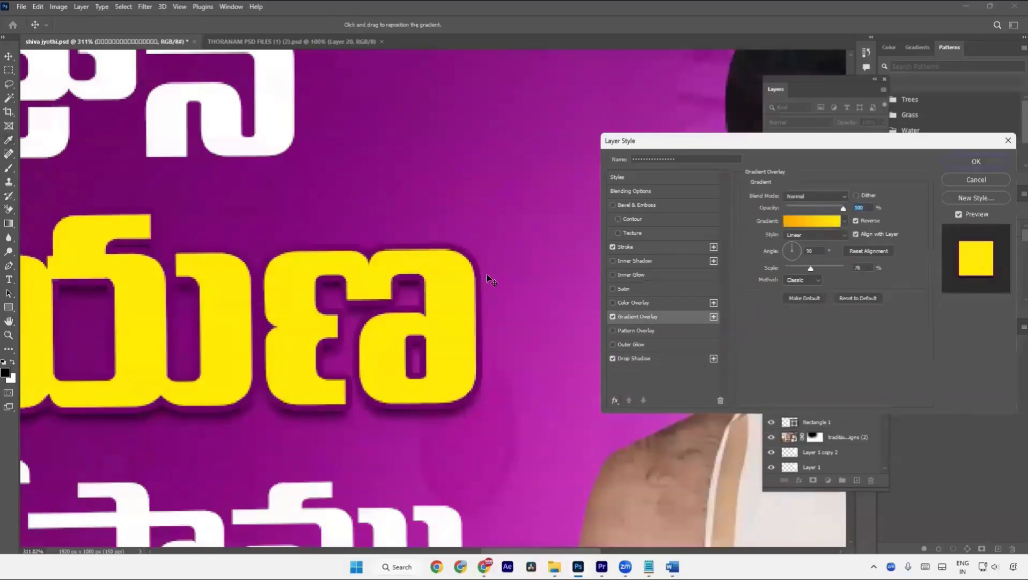
key(Return)
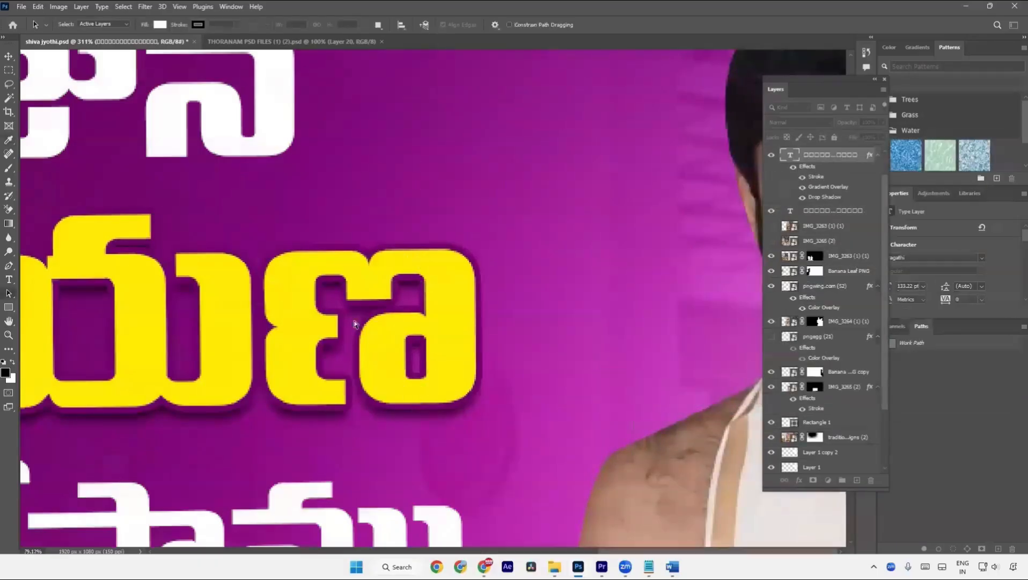
Try another yellow-orange preset from MapGradientsVol01 2 on the middle title line's Gradient Overlay
key(ctrl+0)
key(v)
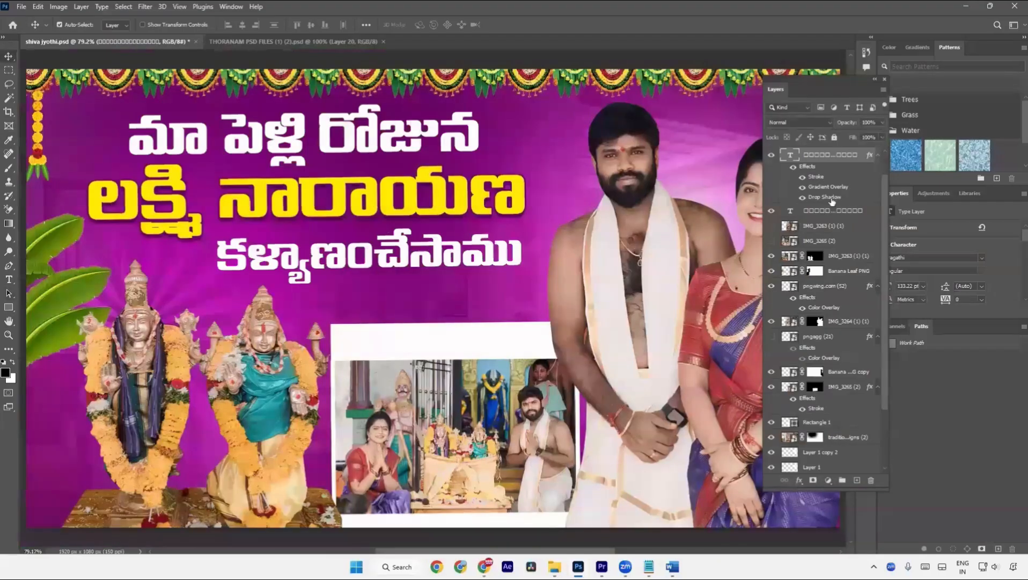
double_click(831, 188)
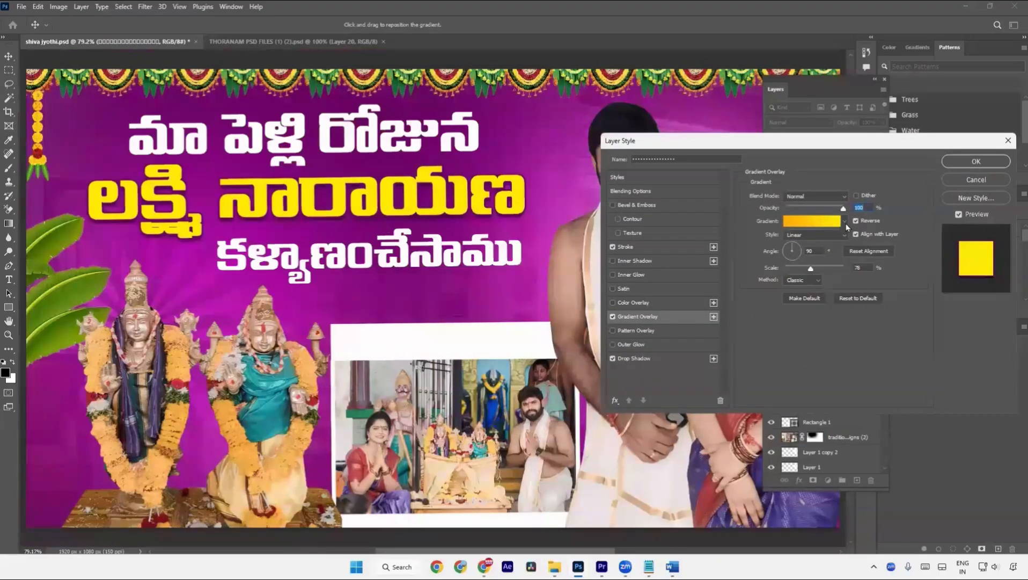
click(846, 225)
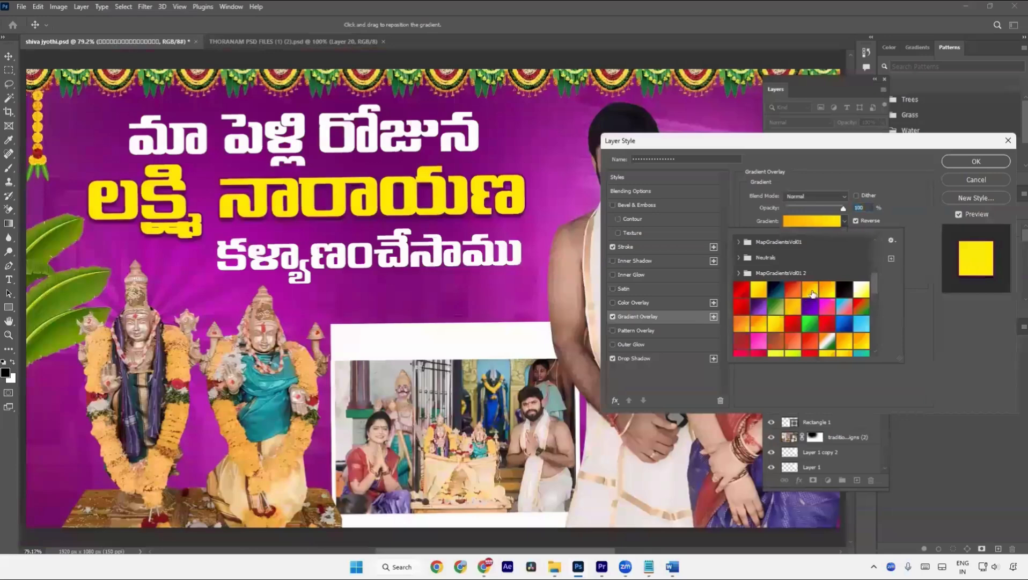
click(811, 290)
click(530, 271)
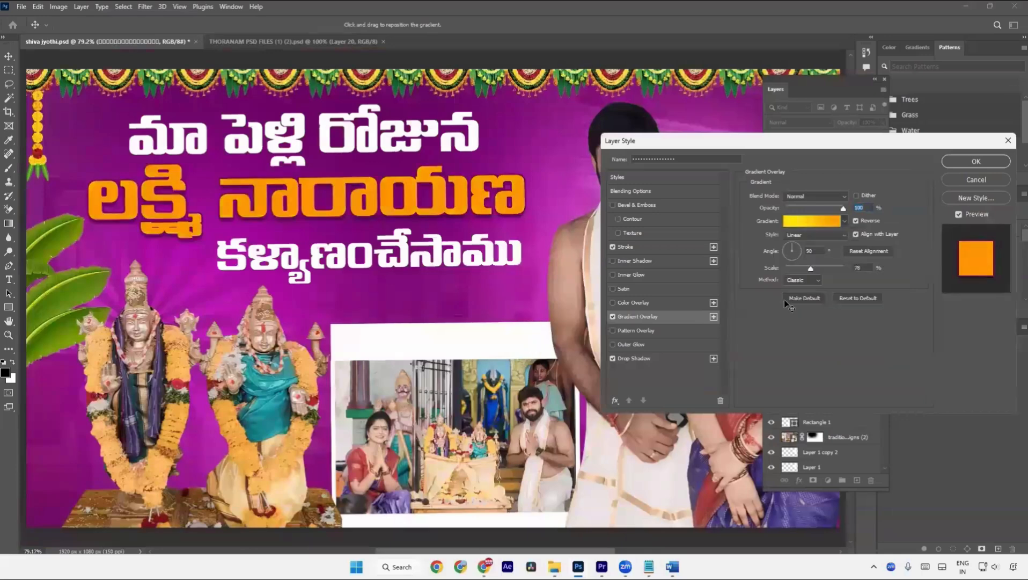
Reset the Gradient Overlay to its defaults and apply the second MapGradientsVol01 2 preset, yellow-orange, with Reverse on
click(862, 298)
click(846, 222)
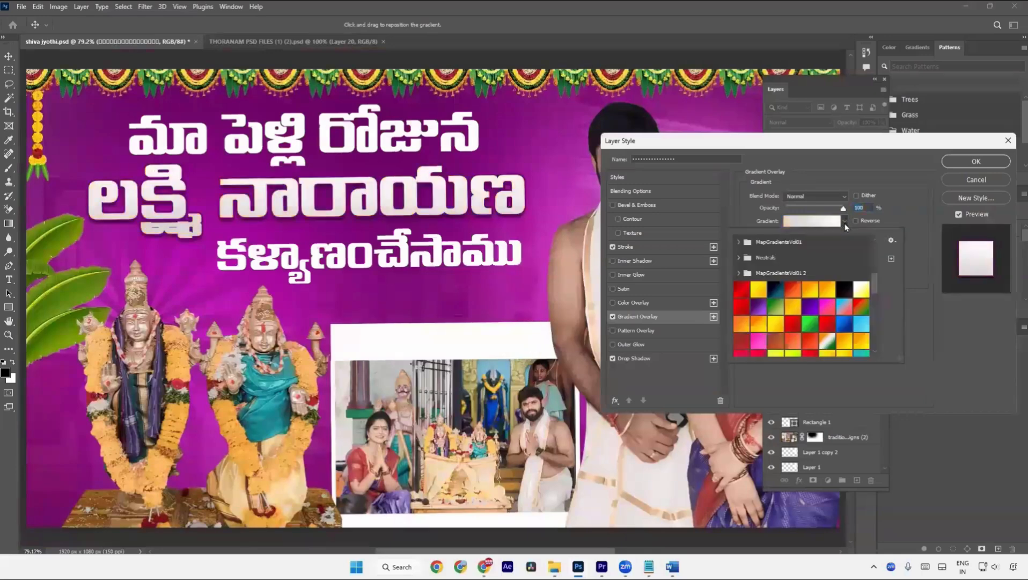
click(760, 290)
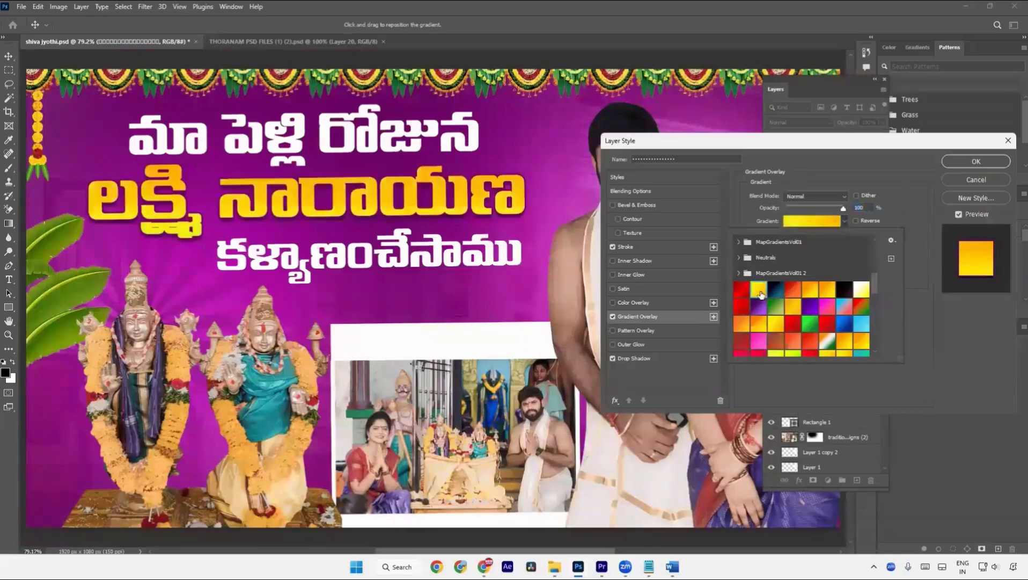
click(870, 224)
click(870, 224)
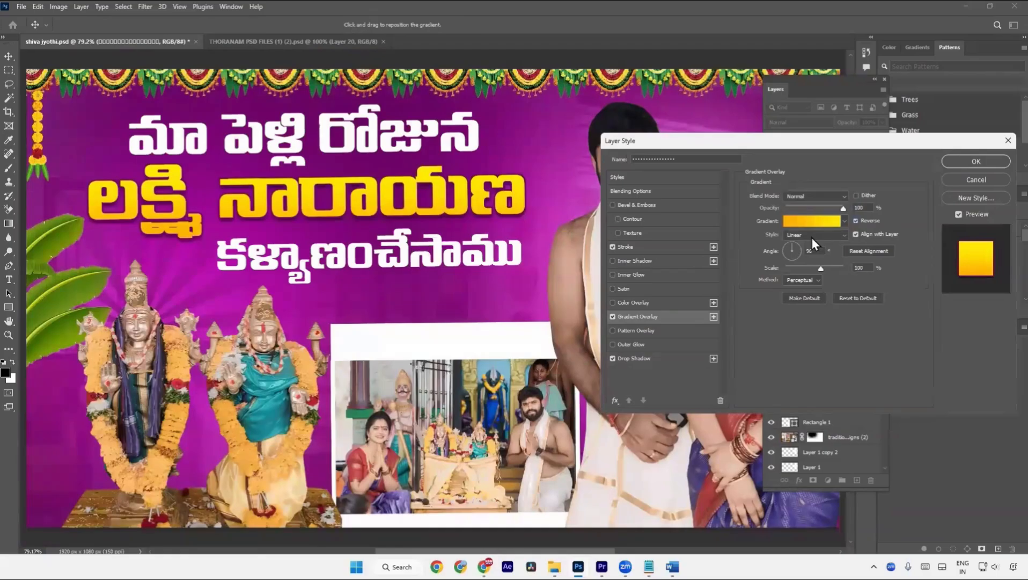
Add an Inner Shadow to the middle title line and set its color to white ffffff
click(669, 262)
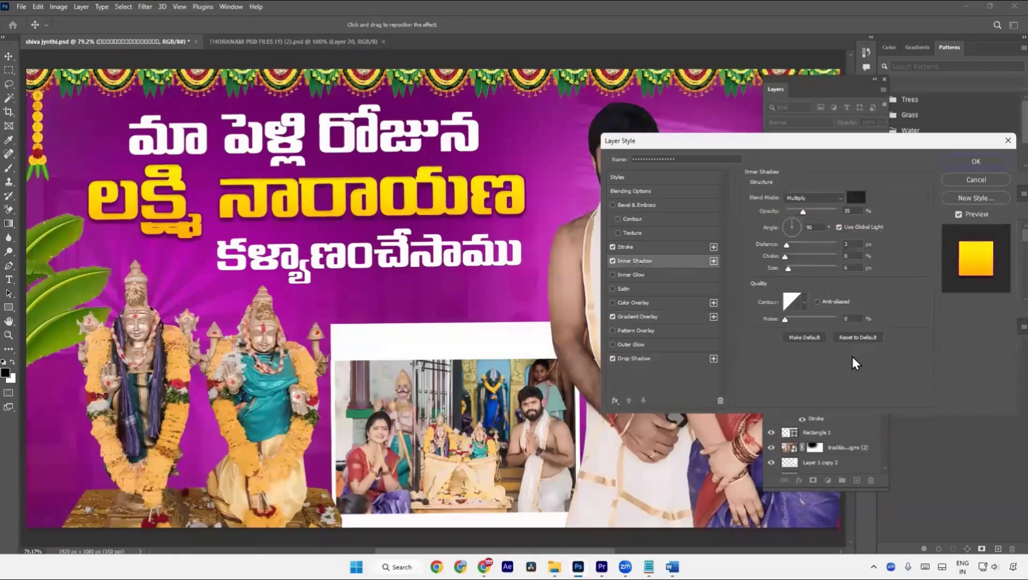
click(856, 197)
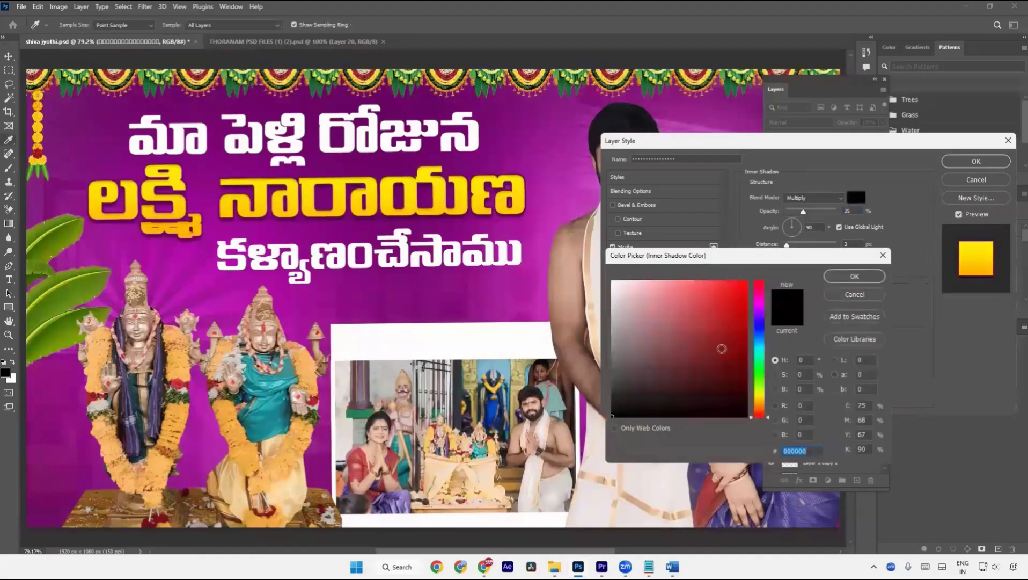
text(ffffff)
key(Return)
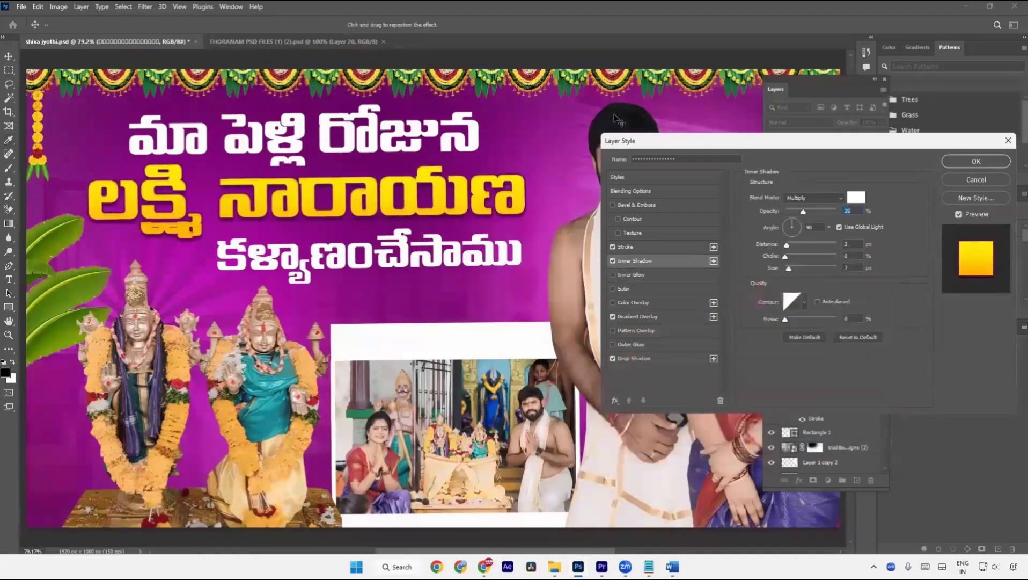
Set the Inner Shadow's blend mode to Normal and opacity to 85%, increase its distance, and apply the layer style
drag(767, 213, 769, 246)
click(802, 199)
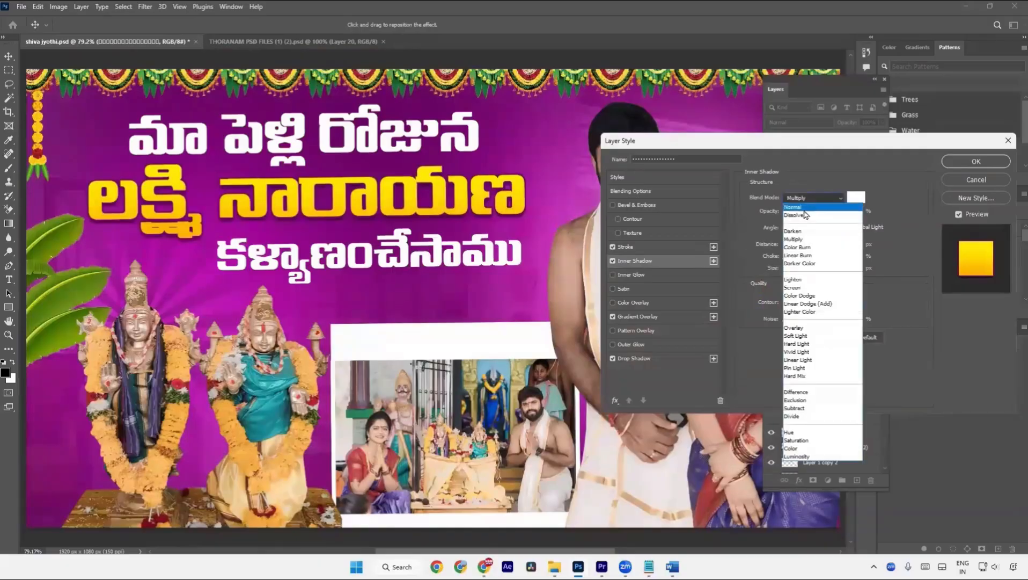
click(802, 214)
drag(768, 246, 771, 246)
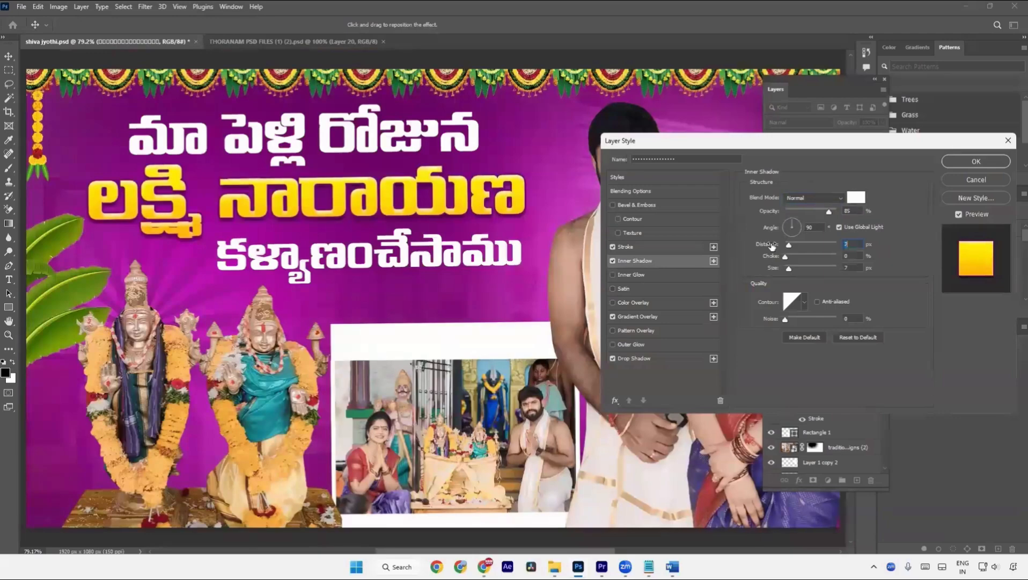
key(Return)
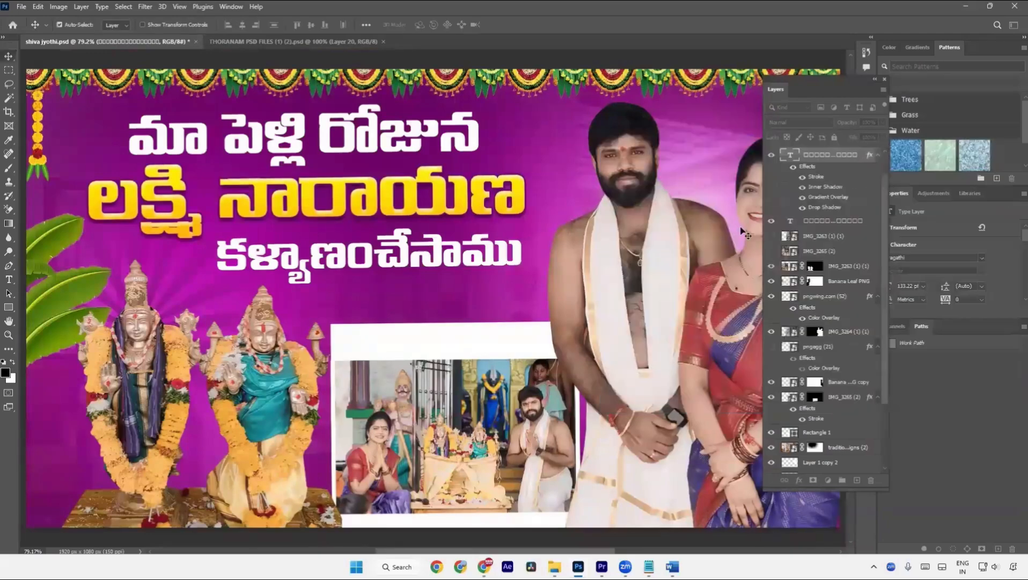
Create a new 940 x 564 px document and copy the styled middle title line into it
key(ctrl+j)
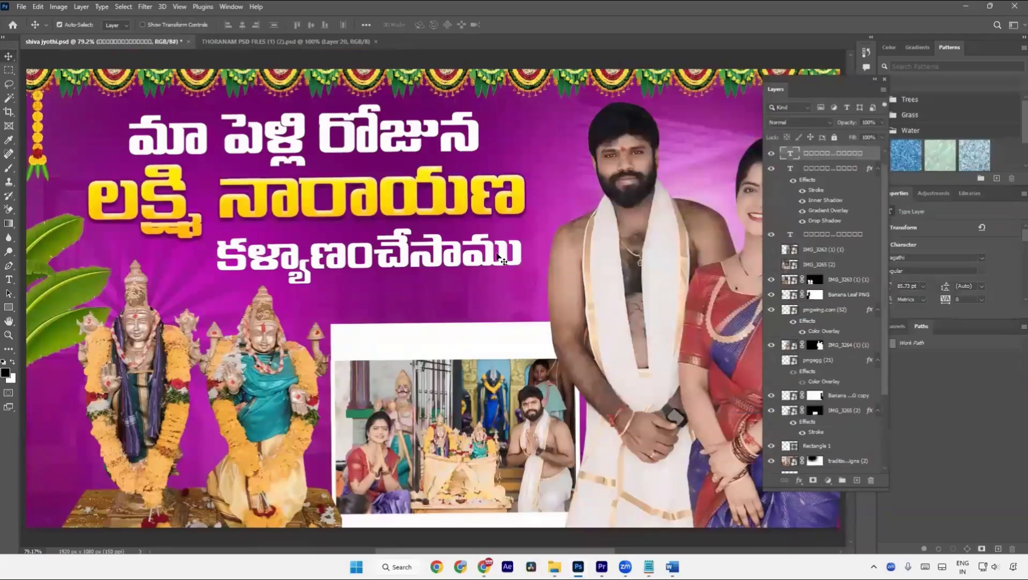
key(ctrl+n)
key(Return)
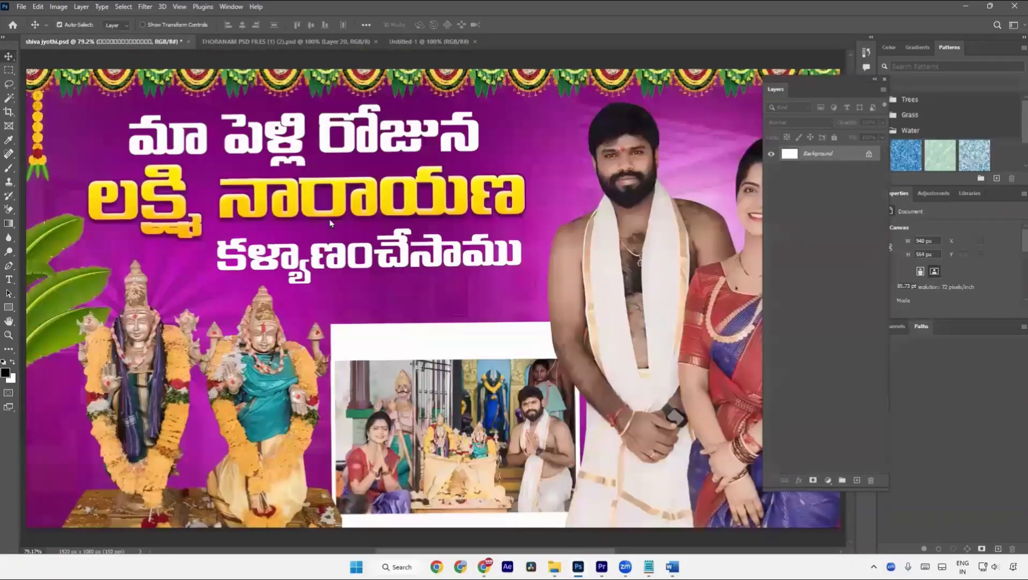
drag(331, 223, 404, 291)
Add Lorem Ipsum placeholder text below the title line, scale it to about 69 pt and color it black
key(t)
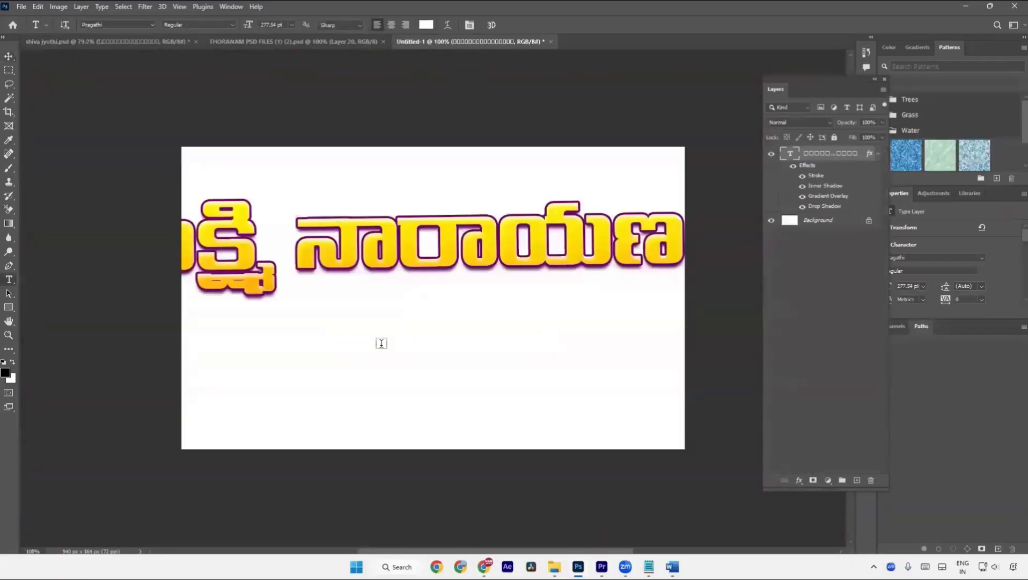
click(381, 344)
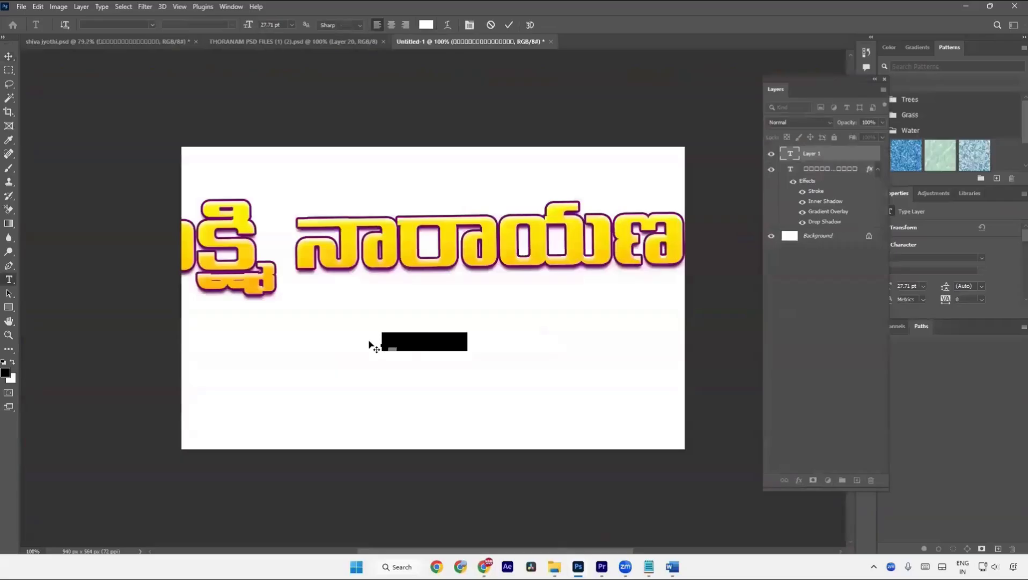
key(ctrl+Return)
drag(470, 333, 585, 277)
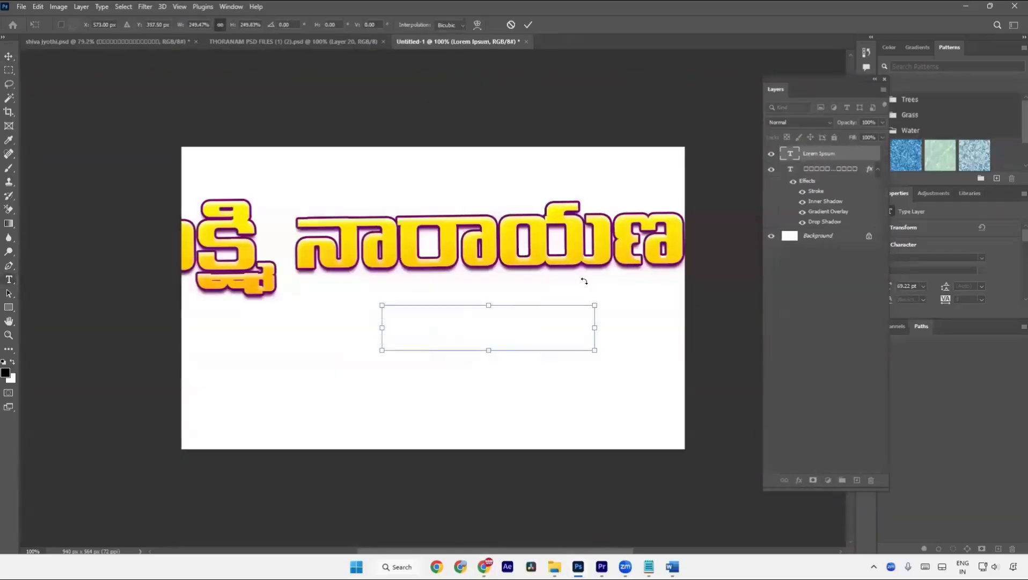
key(Return)
key(alt+BackSpace)
key(ctrl+BackSpace)
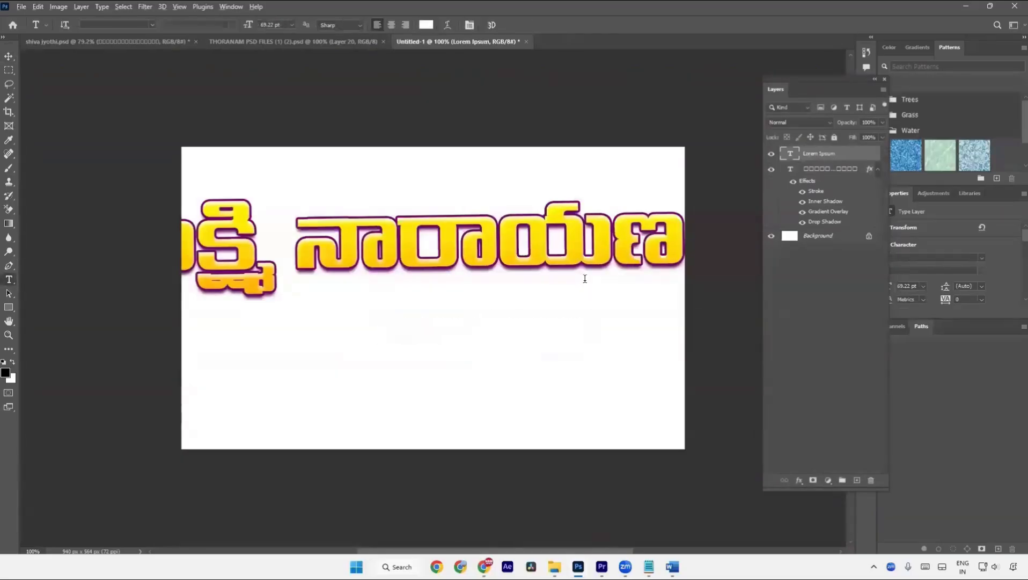
key(alt+BackSpace)
Change the Lorem Ipsum text's font to Anton Regular
click(562, 326)
key(ctrl+a)
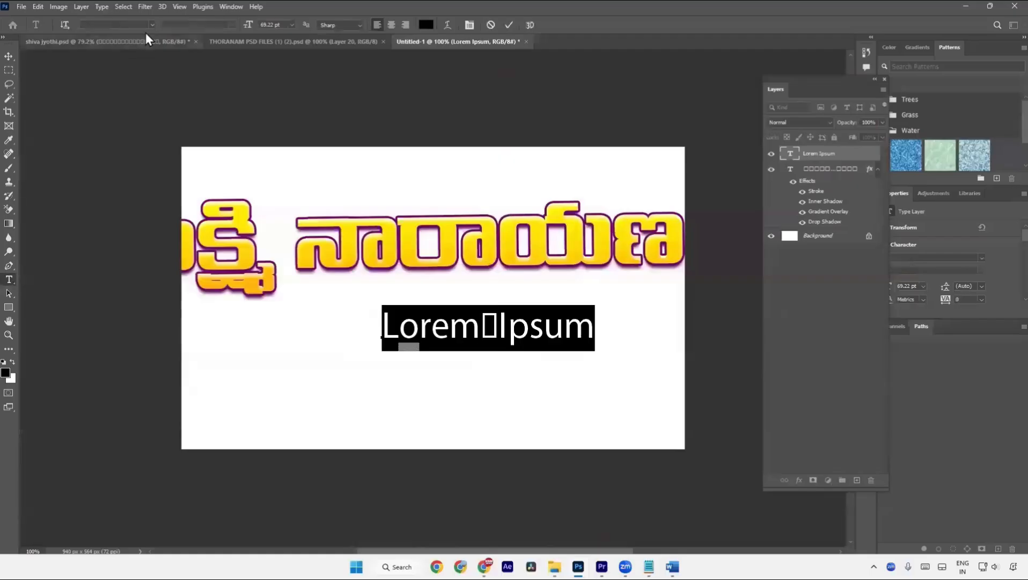
click(128, 26)
text(an)
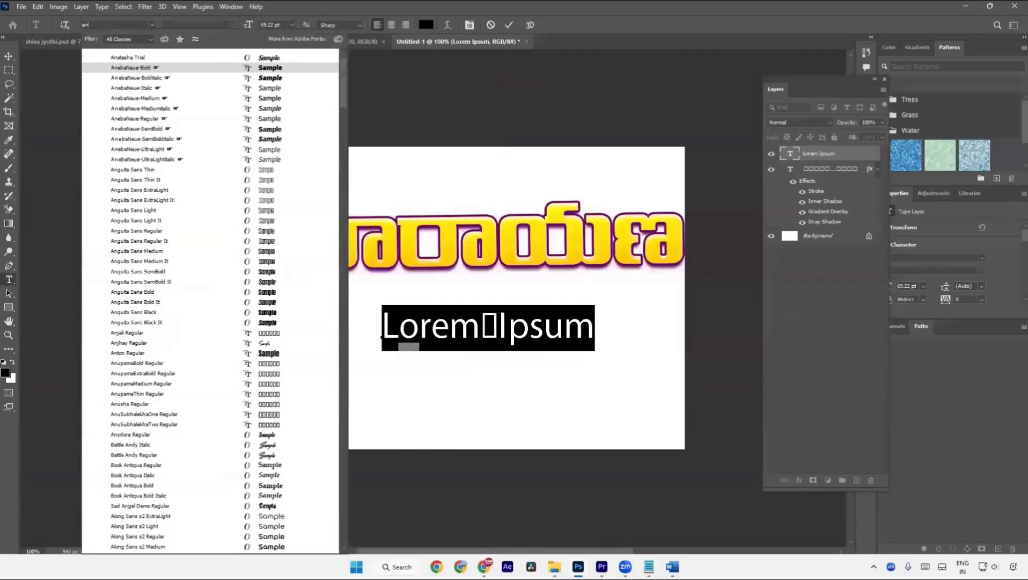
text(ton)
click(163, 59)
key(ctrl+Return)
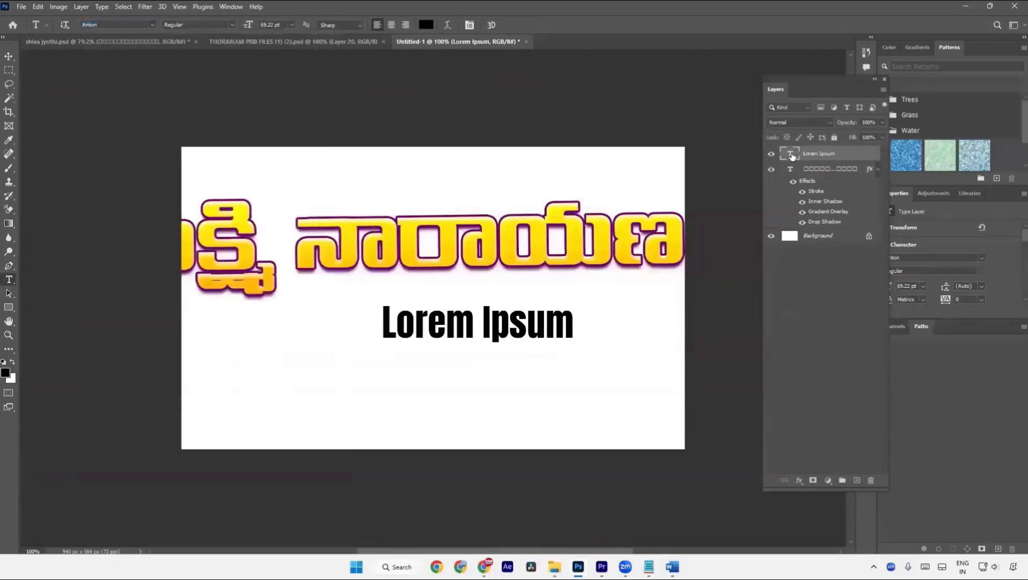
Enlarge the Lorem Ipsum text to about 146 pt, copy the Telugu title's layer effects onto it and shift it slightly down
key(v)
key(ctrl+t)
drag(478, 352, 491, 405)
drag(465, 313, 414, 309)
key(Return)
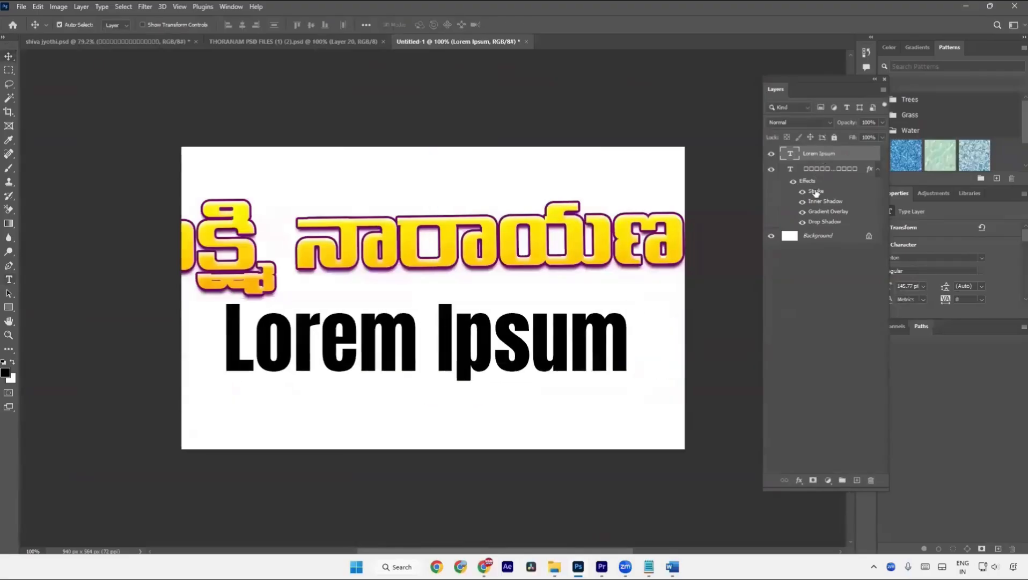
drag(809, 186, 834, 157)
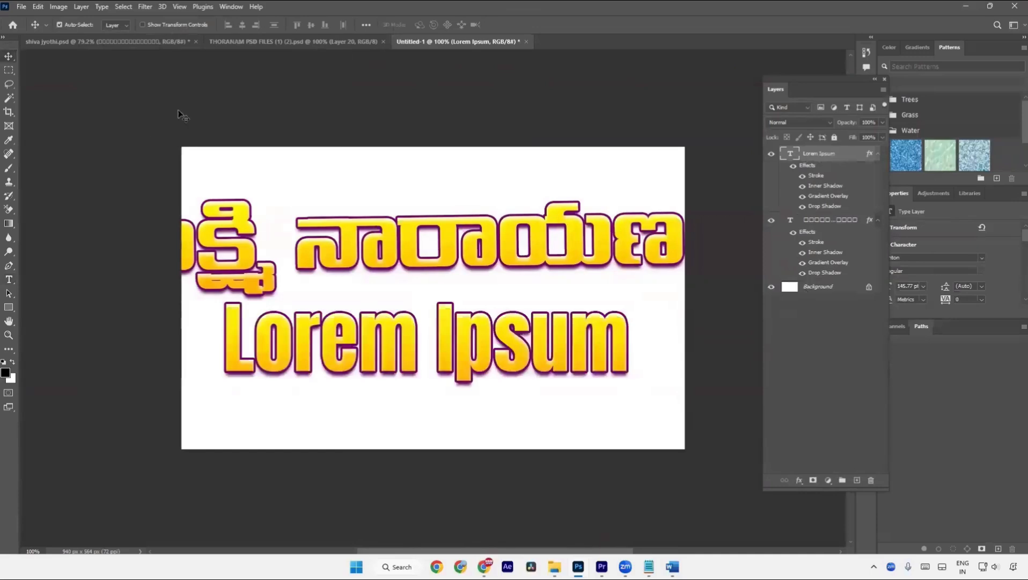
drag(426, 335, 439, 354)
Fill the Background layer with the dark purple sampled from the text's stroke
key(a)
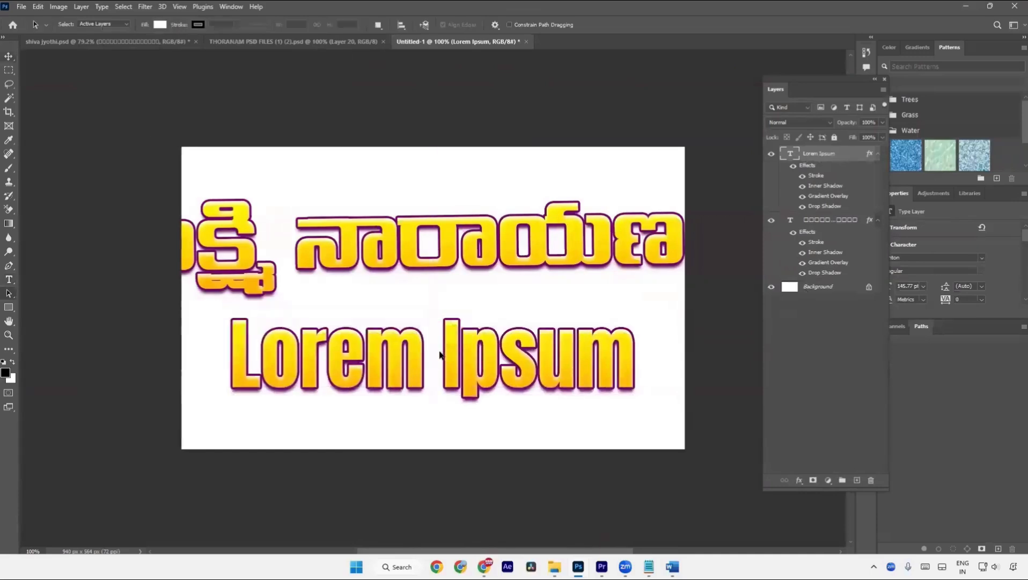
click(821, 290)
key(i)
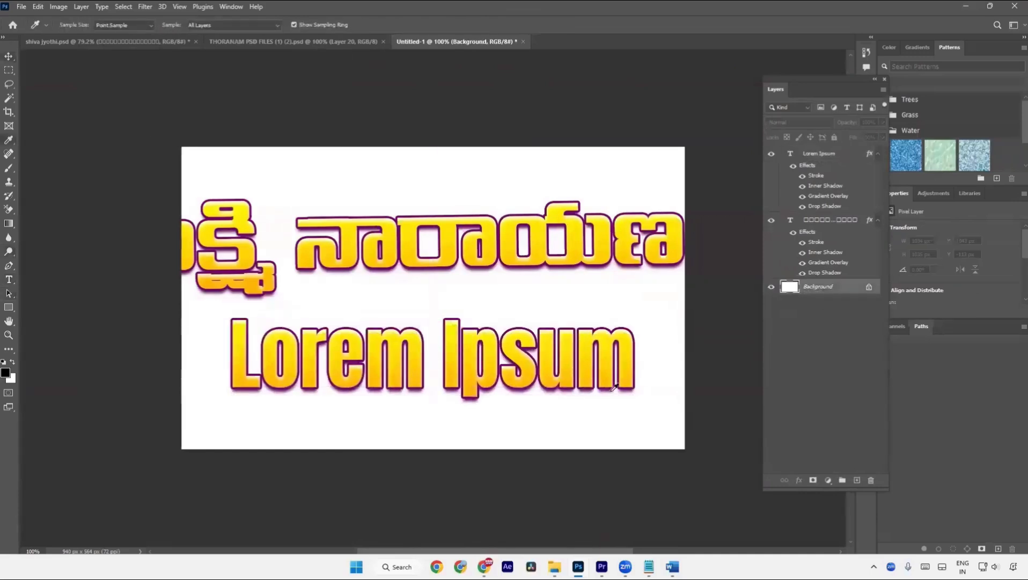
click(610, 388)
key(alt+BackSpace)
key(v)
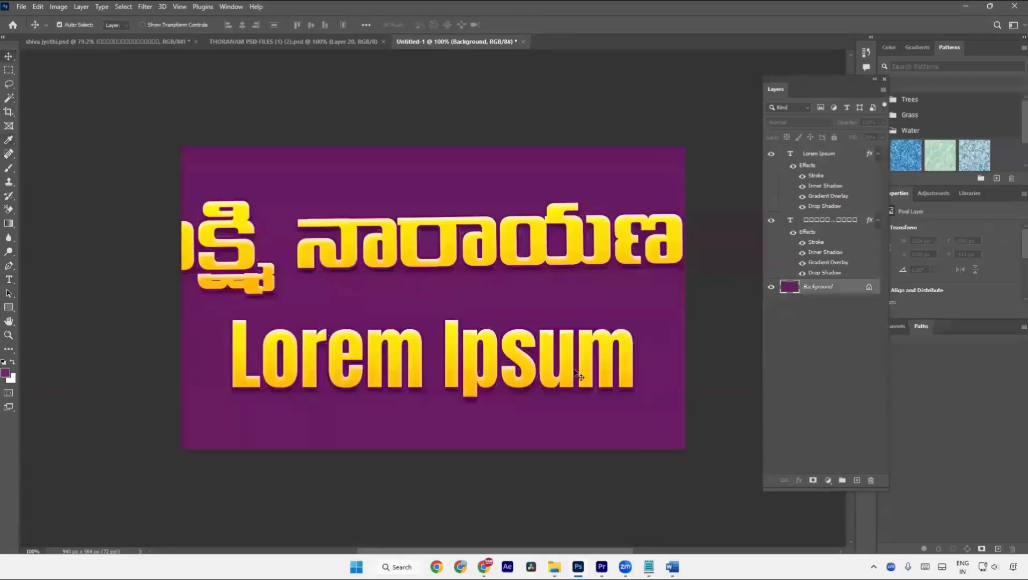
Replace the Lorem Ipsum sample text with "photoshop"
key(a)
click(573, 373)
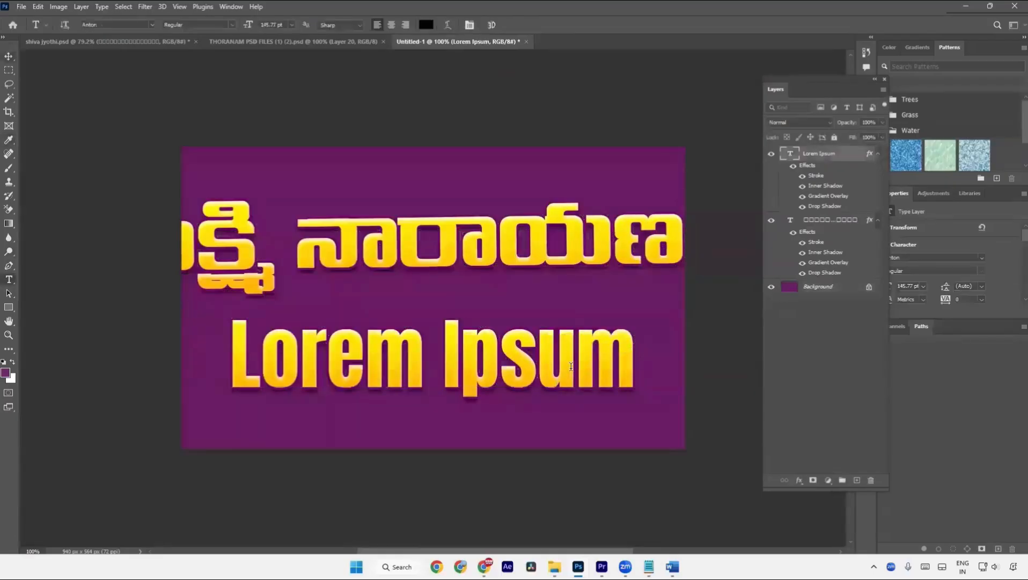
key(v)
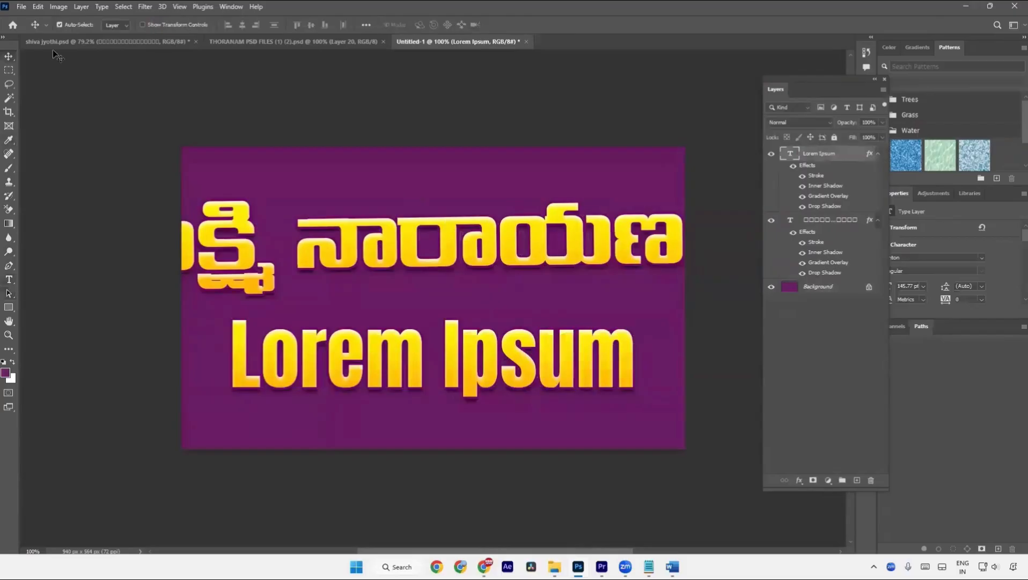
click(69, 43)
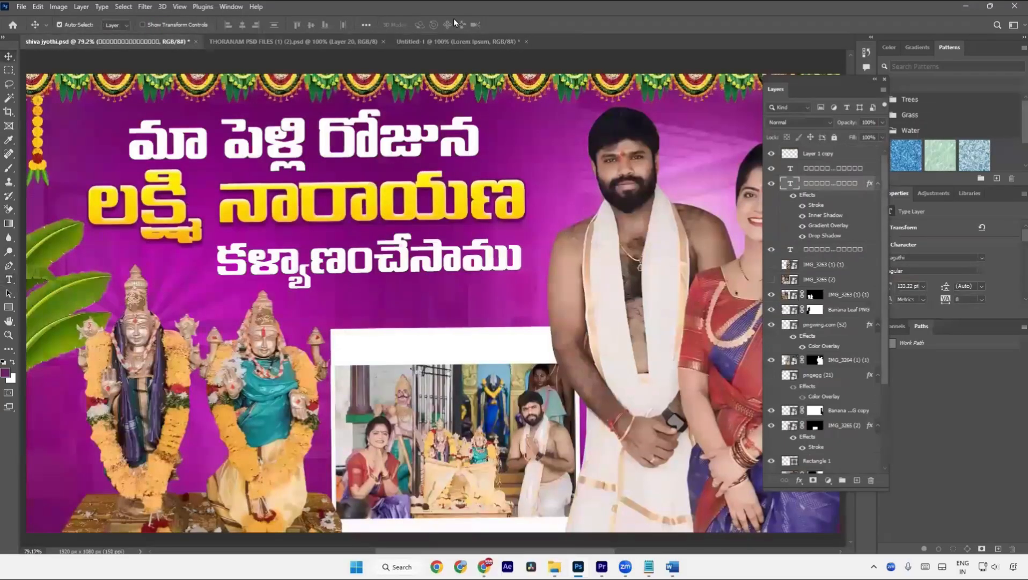
click(456, 41)
double_click(484, 363)
key(ctrl+a)
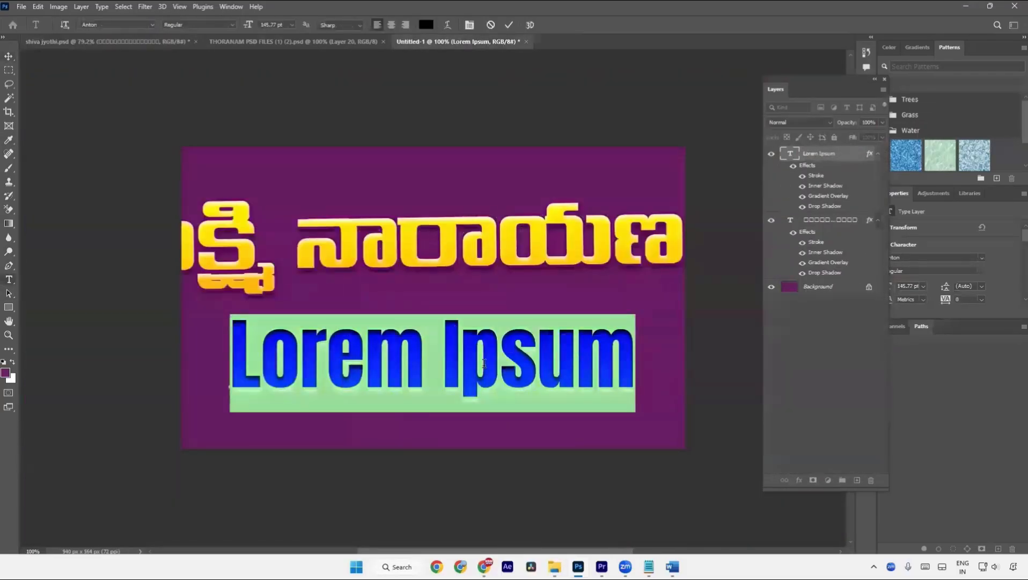
text(photos)
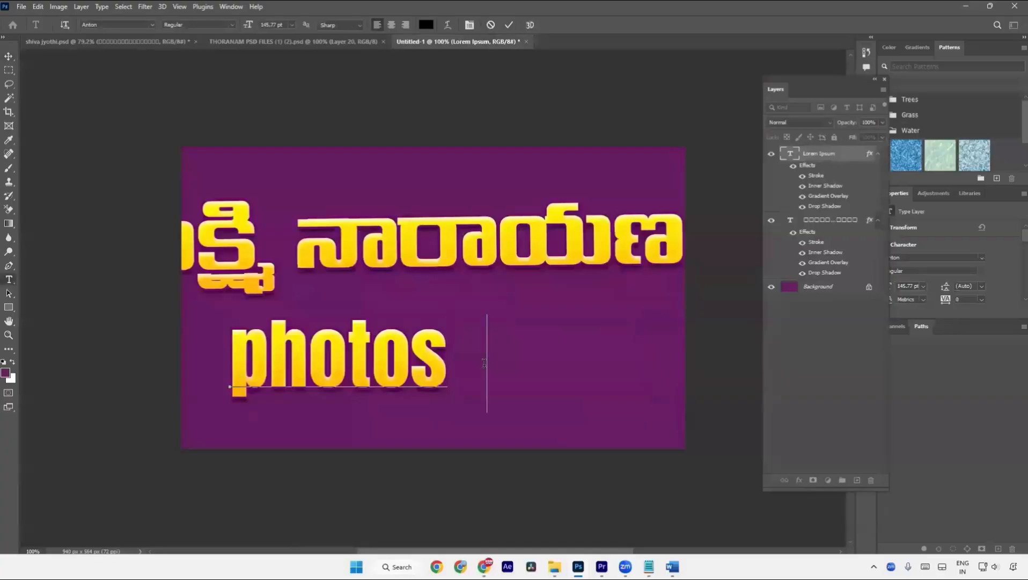
text(shop)
key(ctrl+Return)
key(a)
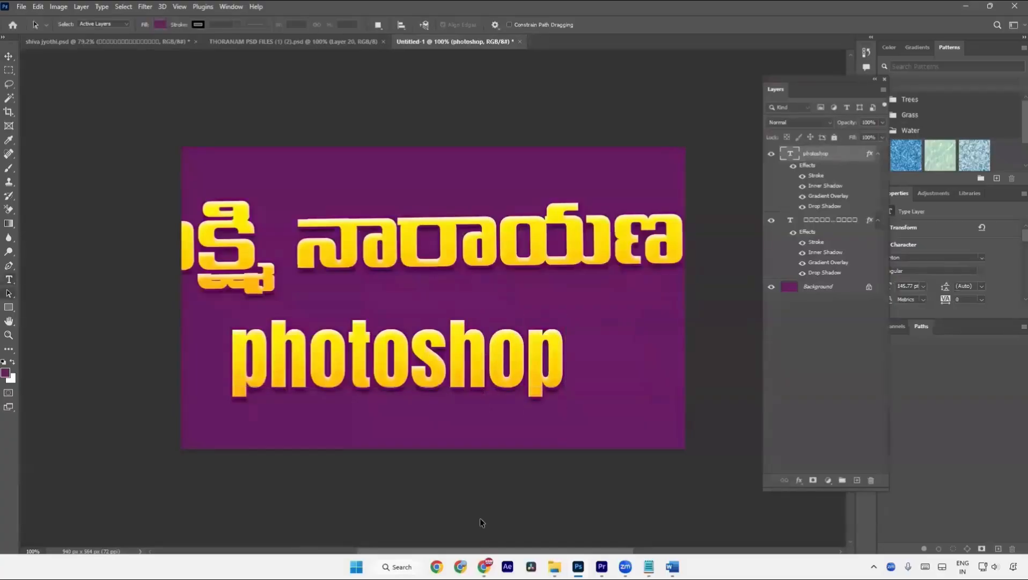
In shiva jyothi.psd, copy the middle title line's layer effects onto the first and third title lines
click(165, 40)
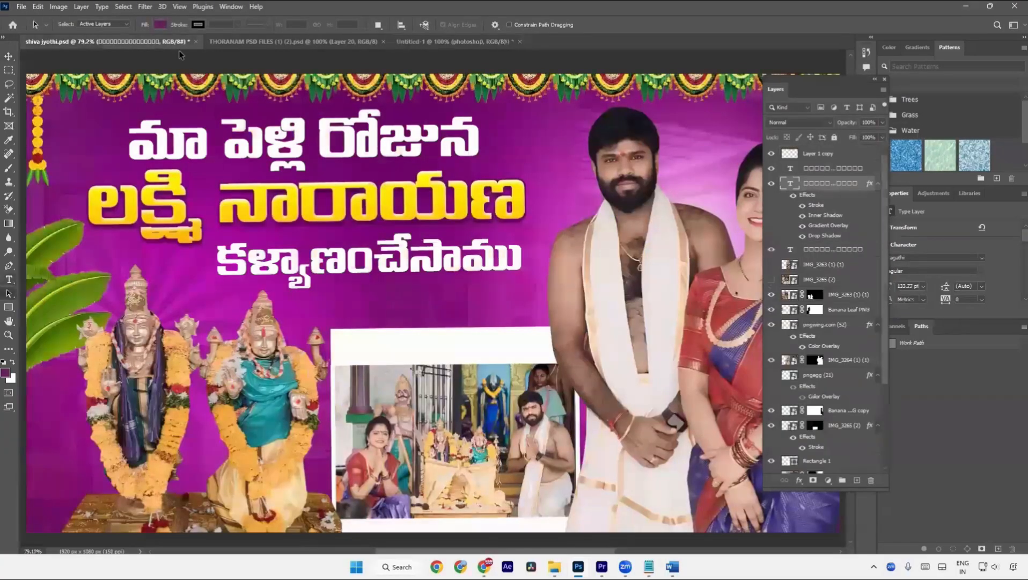
key(v)
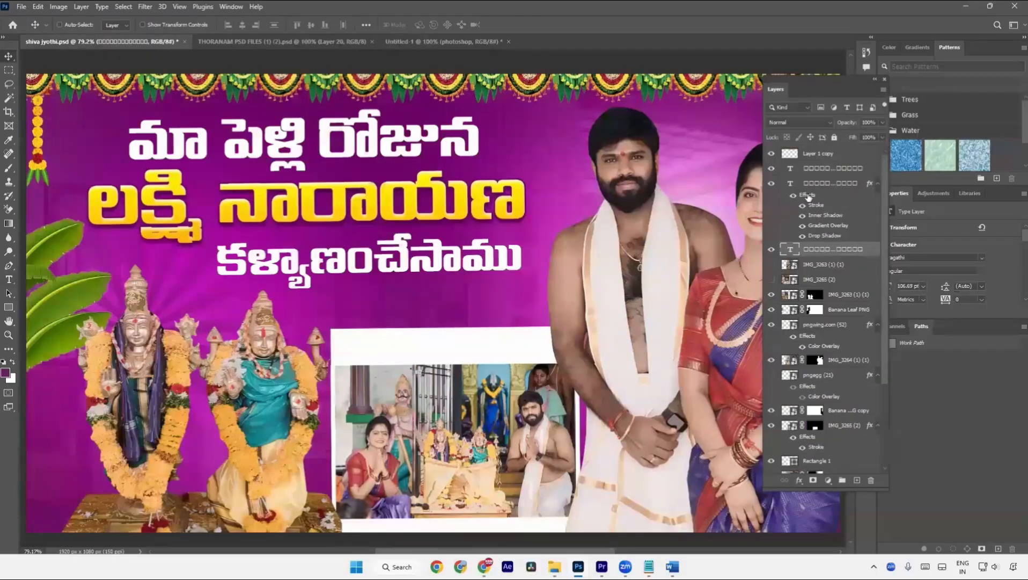
drag(805, 196, 798, 247)
click(826, 168)
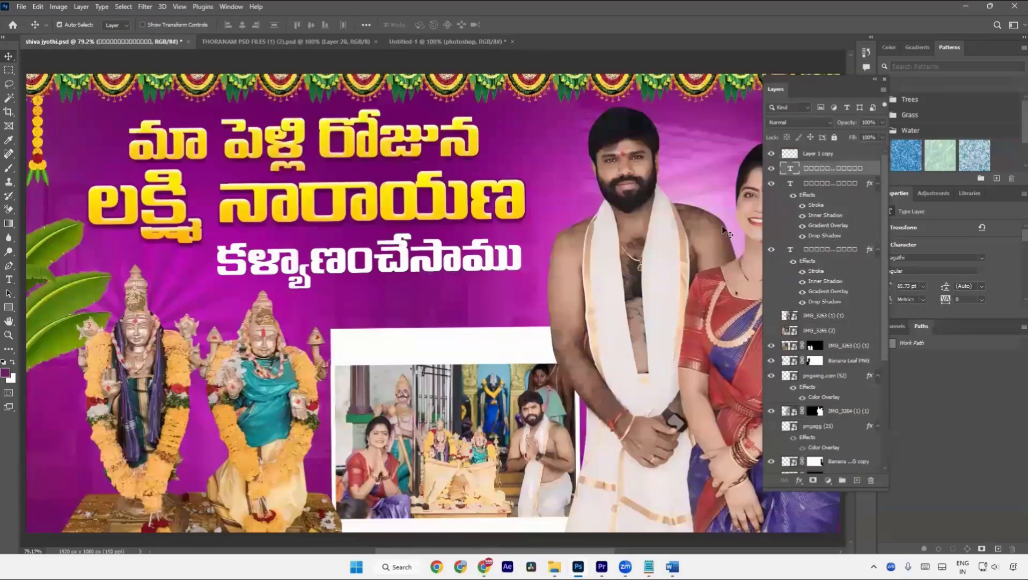
drag(808, 195, 825, 175)
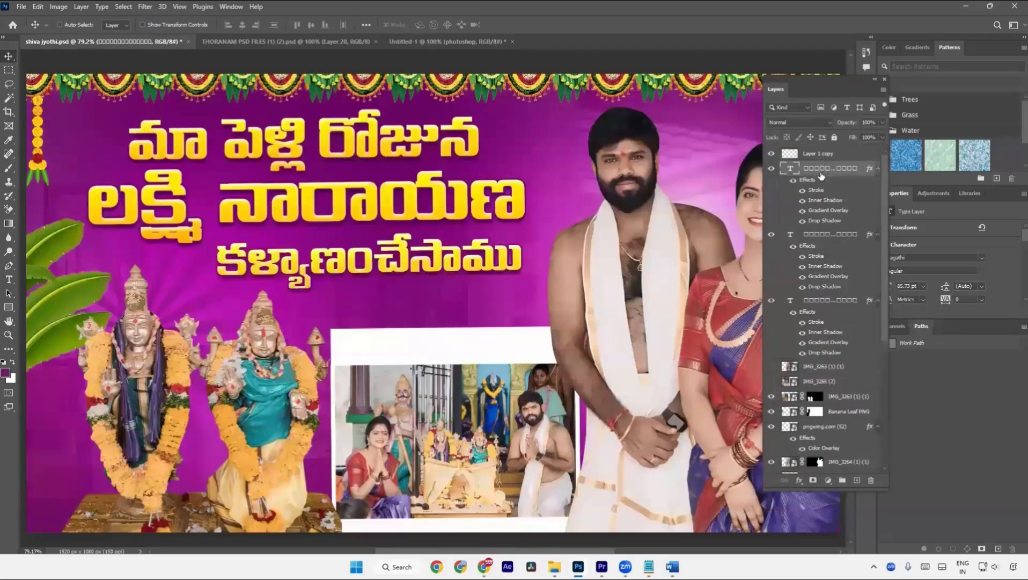
Hide the Gradient Overlay on the first and third title lines, leaving them white
click(826, 234)
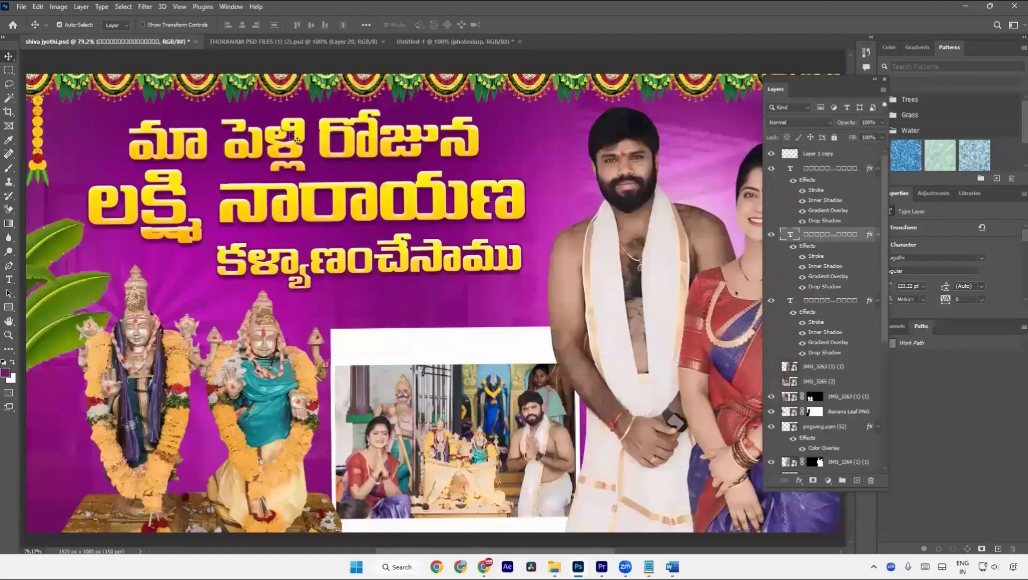
click(821, 300)
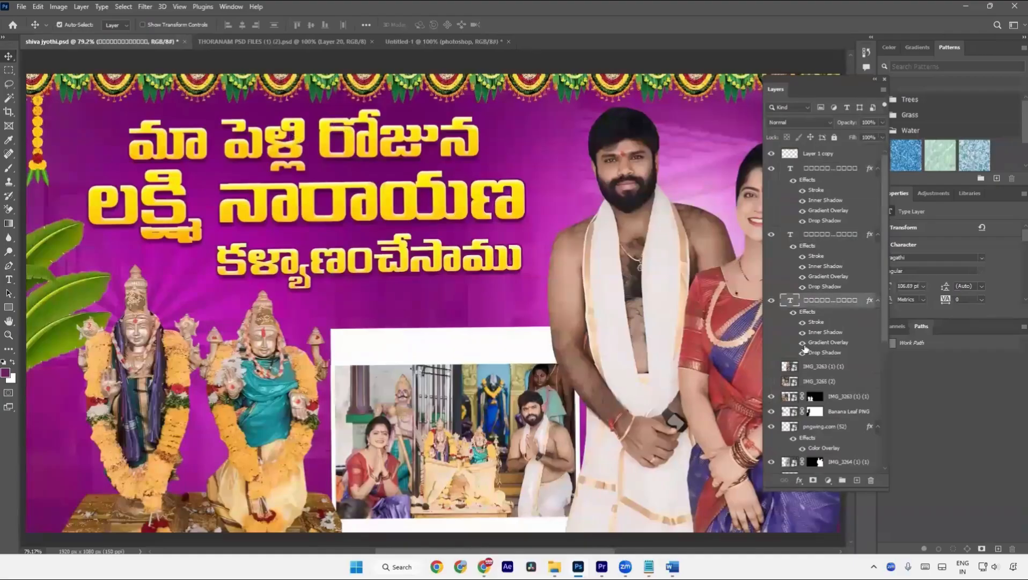
click(398, 267)
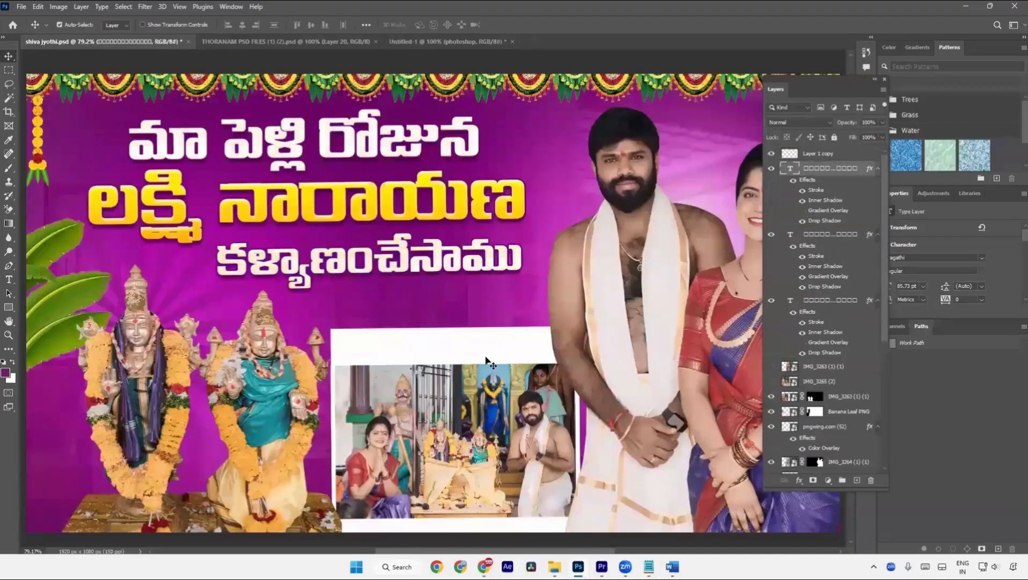
Duplicate the faint traditional-pooja-room-designs (2) background layer and put the copy into Free Transform
click(492, 363)
click(209, 289)
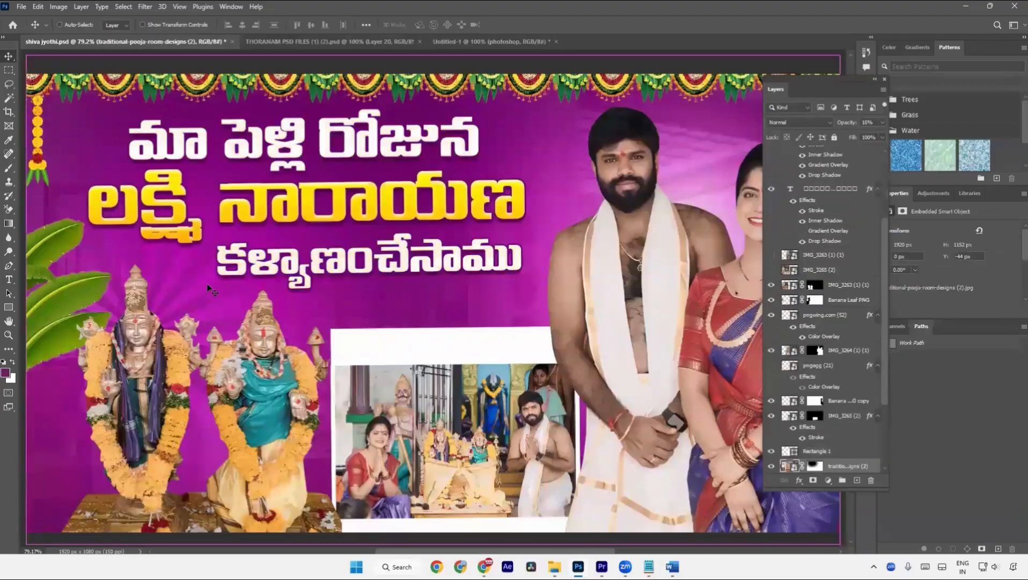
key(ctrl+t)
drag(204, 284, 218, 283)
key(Return)
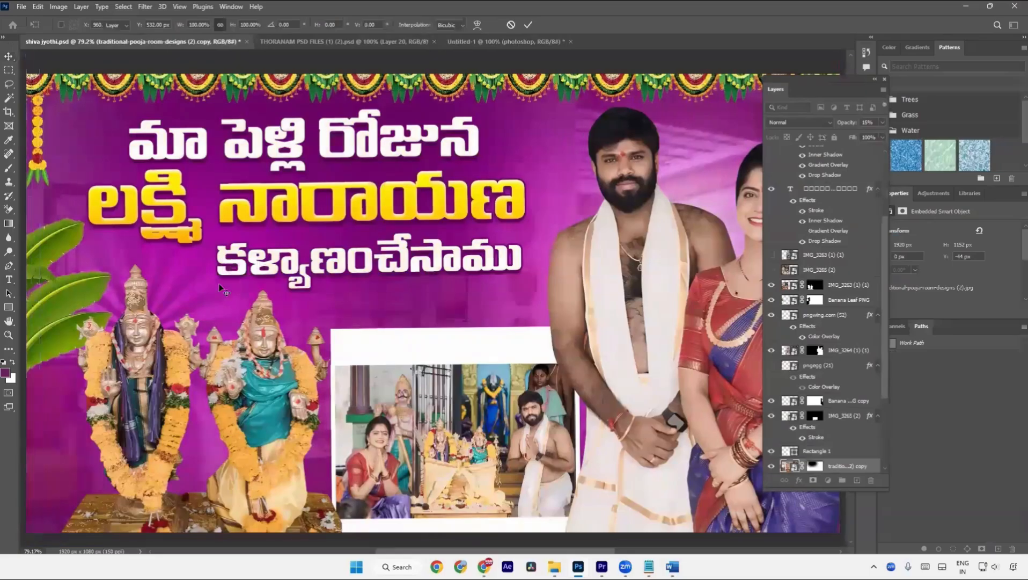
Finish the transform of the copied background layer and save the document
scroll(289, 245, down, 3)
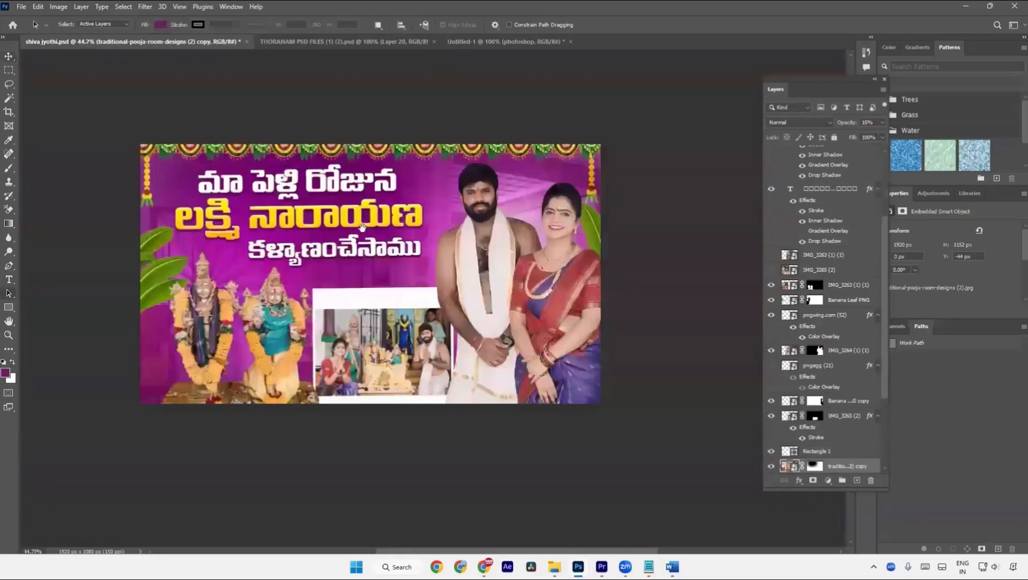
key(a)
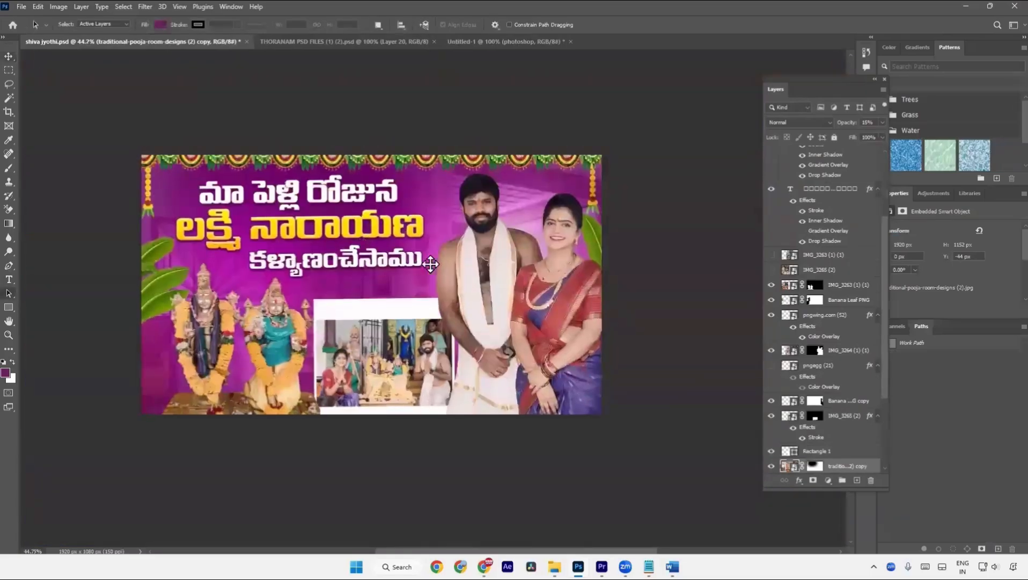
key(v)
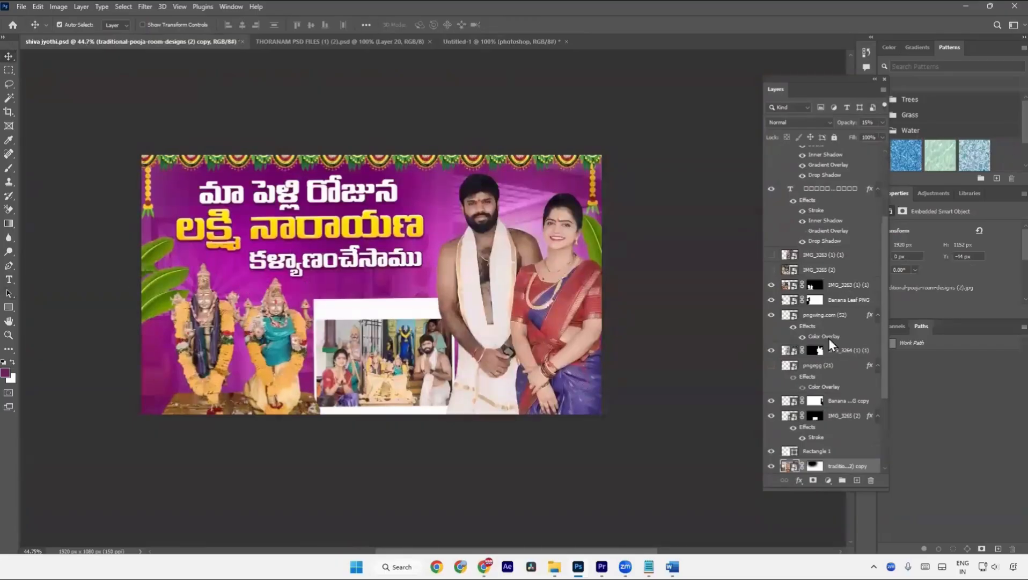
Check which layers lie under the sunburst area around the two idols
scroll(217, 293, up, 3)
right_click(279, 292)
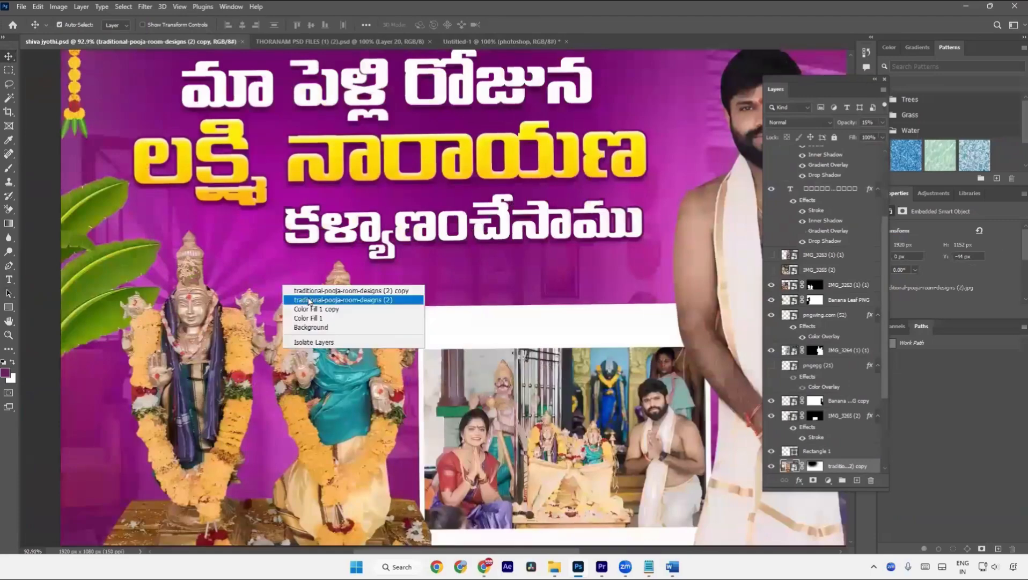
scroll(316, 301, up, 3)
scroll(315, 301, up, 1)
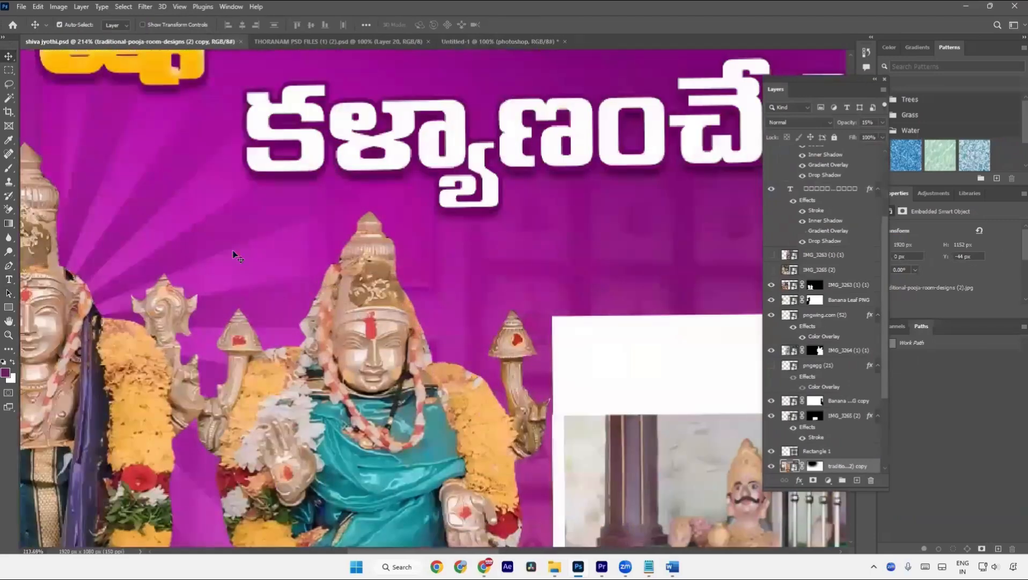
right_click(220, 269)
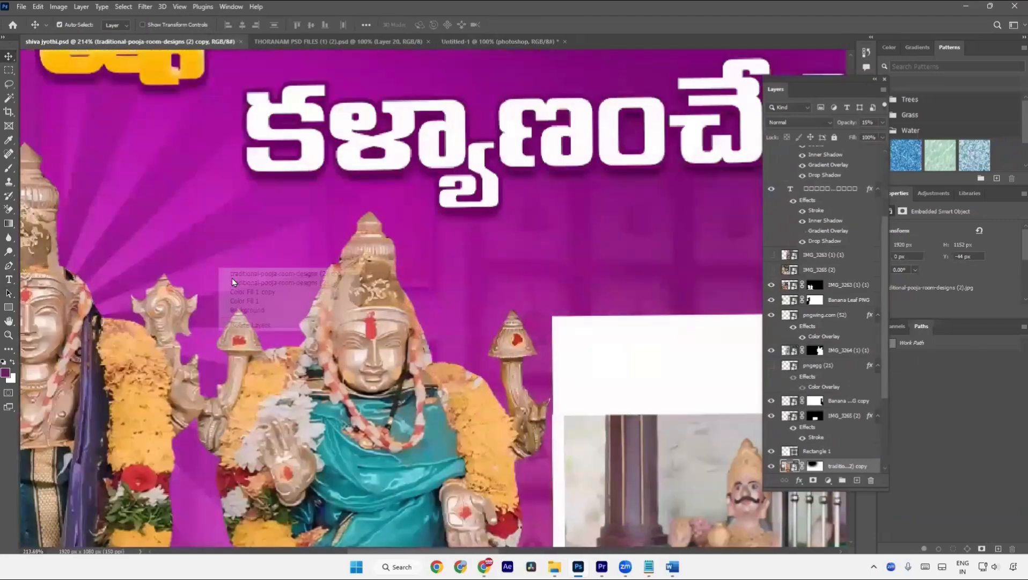
right_click(136, 267)
click(137, 267)
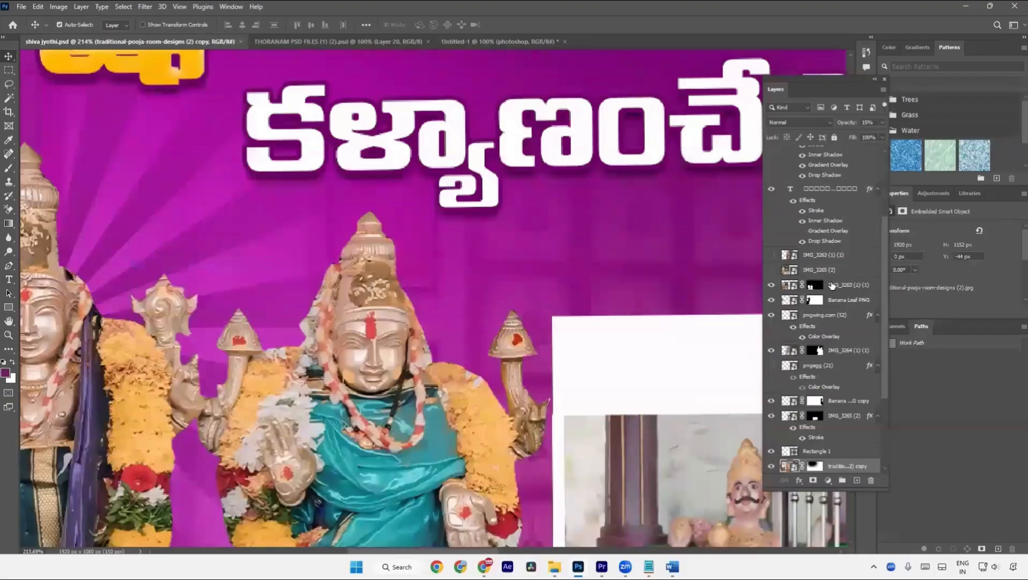
Select the pngwing.com (52) sunburst layer, compare the design with and without it, and leave it hidden
click(833, 286)
click(859, 317)
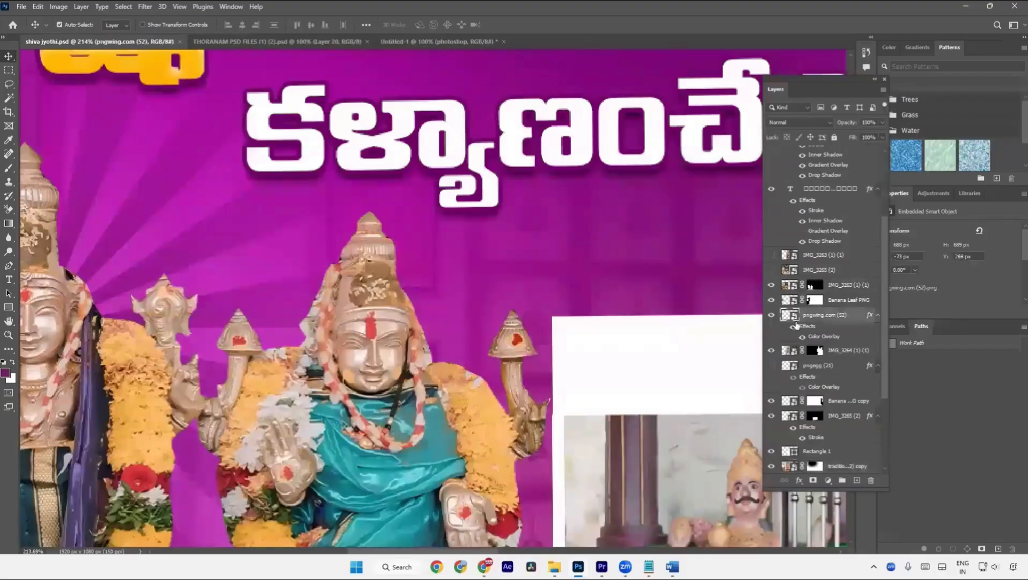
click(773, 315)
key(ctrl+0)
click(772, 315)
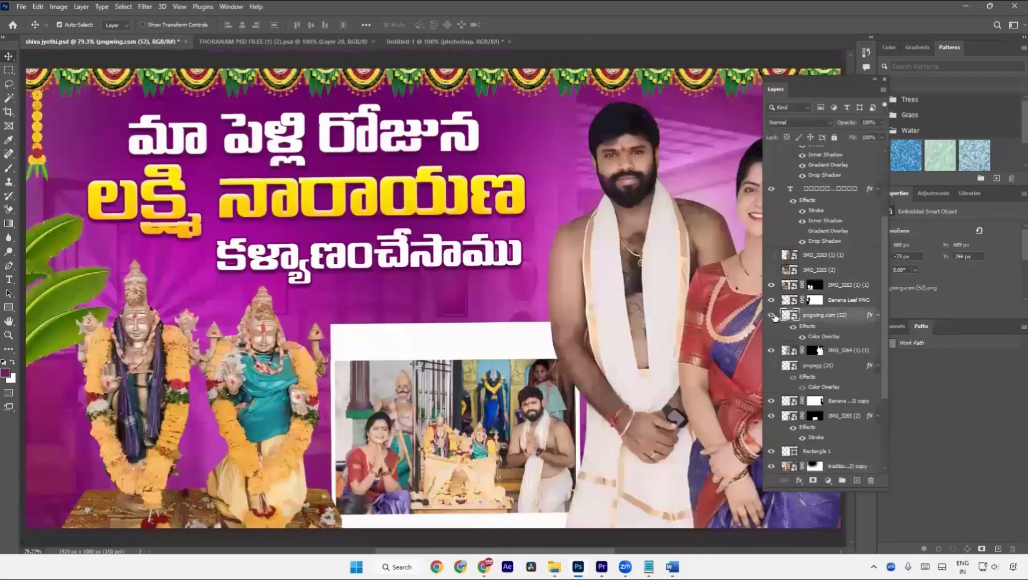
click(772, 315)
scroll(775, 317, down, 2)
scroll(358, 335, down, 3)
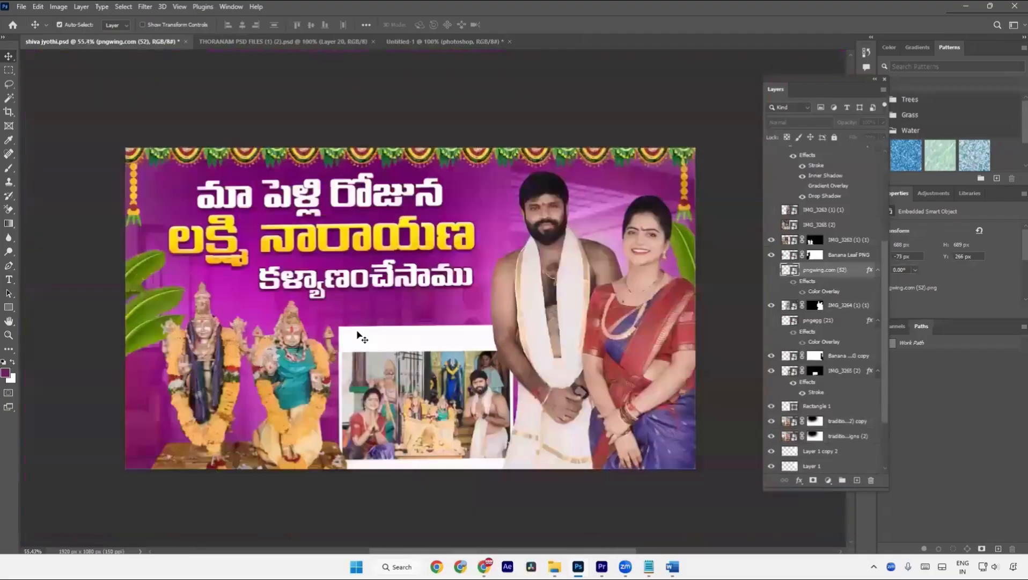
Draw an ellipse about 541 × 507 px behind the two idols and fill it with a light pink sampled from the artwork
right_click(9, 315)
click(48, 319)
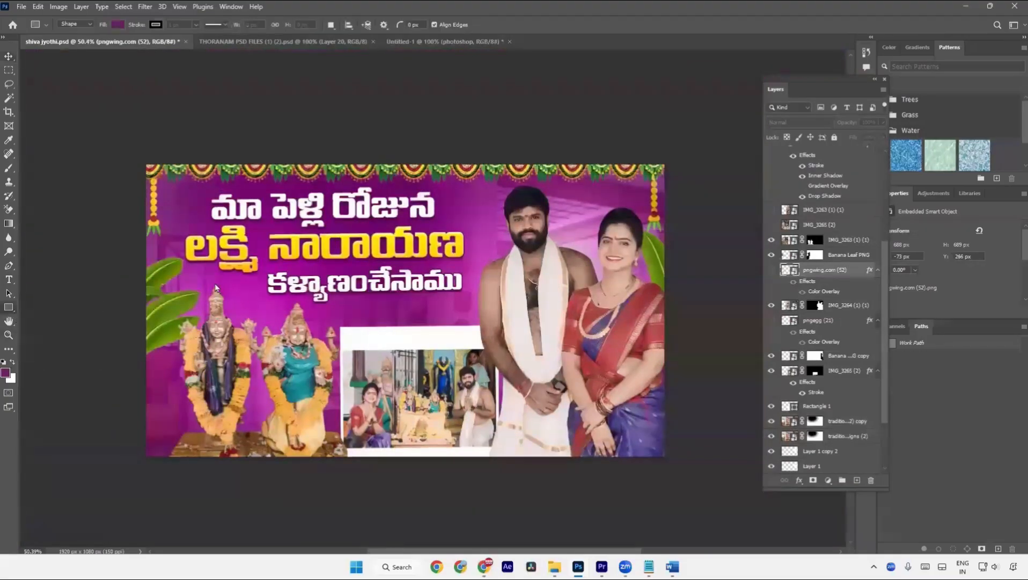
drag(189, 292, 323, 427)
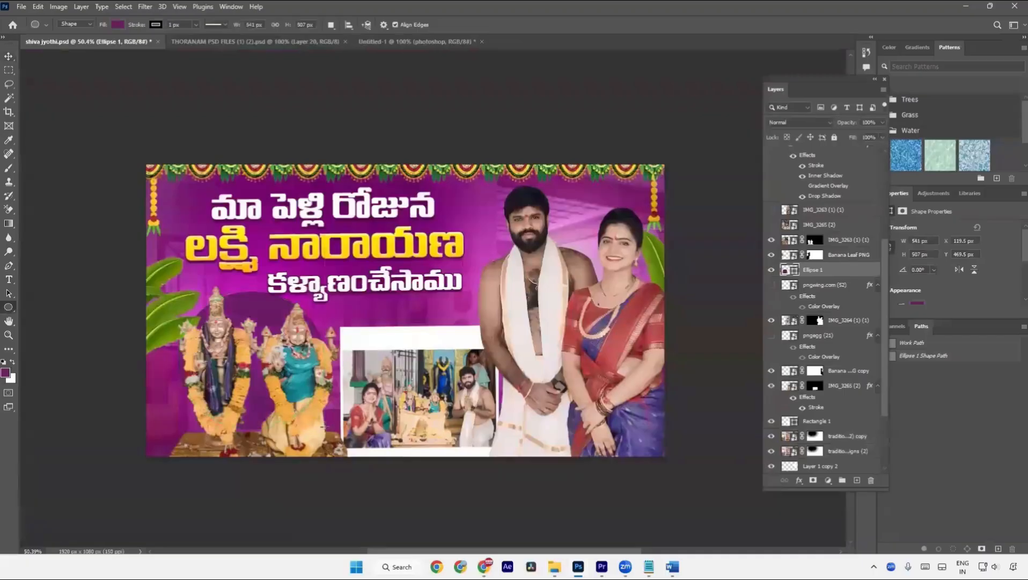
key(i)
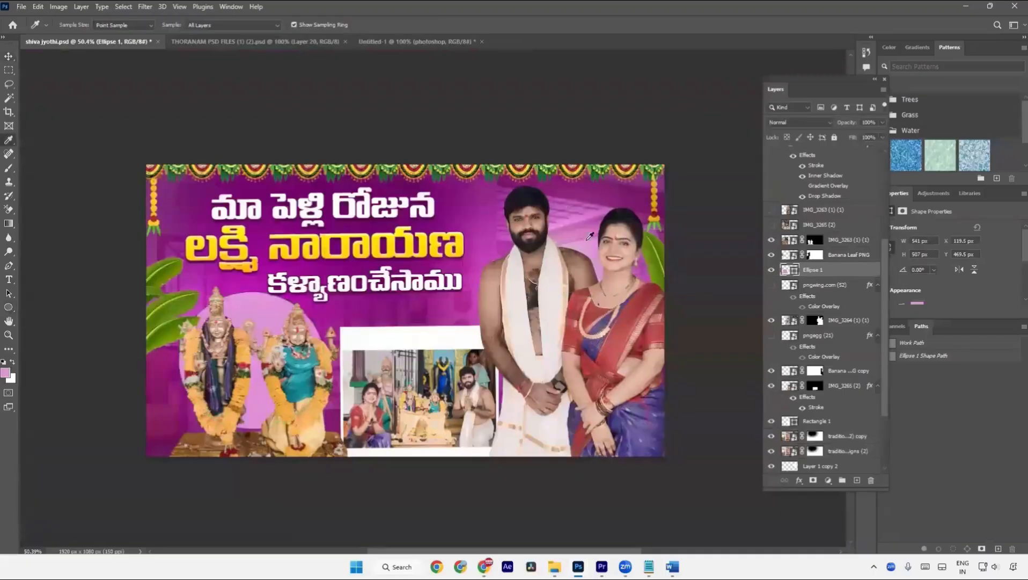
key(u)
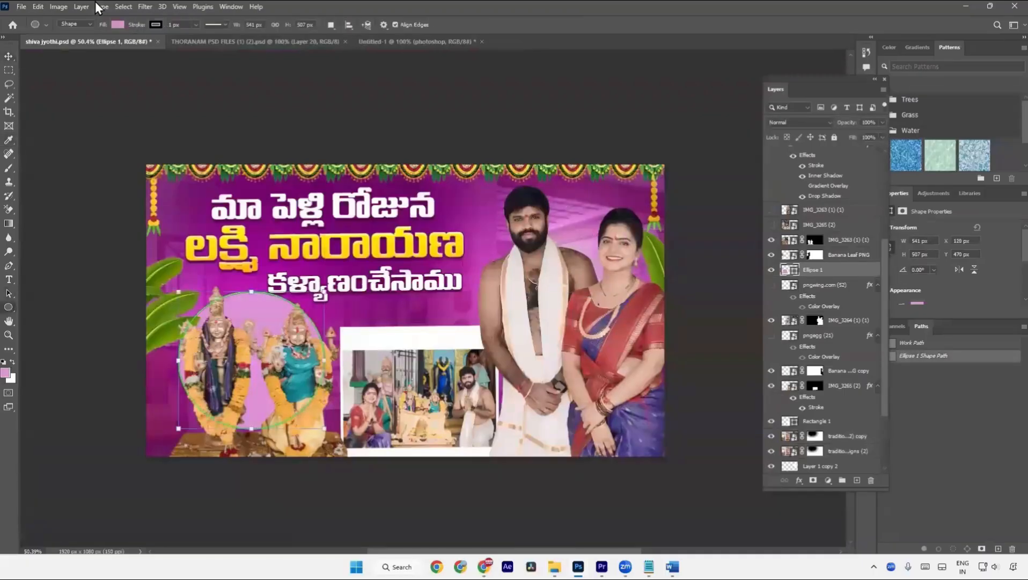
Remove the ellipse's stroke and shift the ellipse slightly so it sits between the two idols
click(156, 25)
key(Escape)
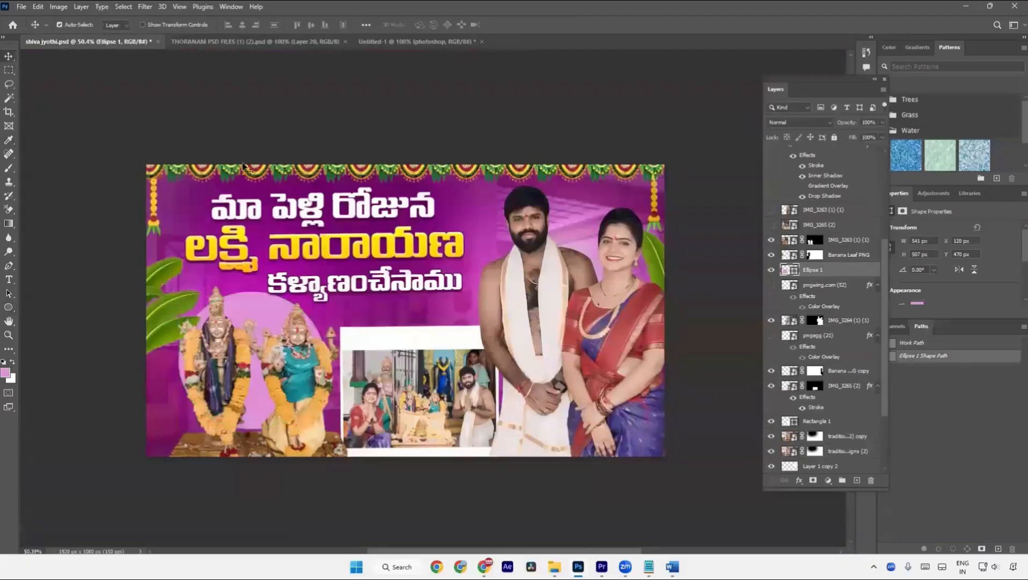
key(ctrl+t)
mouse_move(325, 355)
mouse_down()
mouse_move(335, 354)
mouse_move(284, 352)
mouse_move(331, 358)
mouse_up()
key(Return)
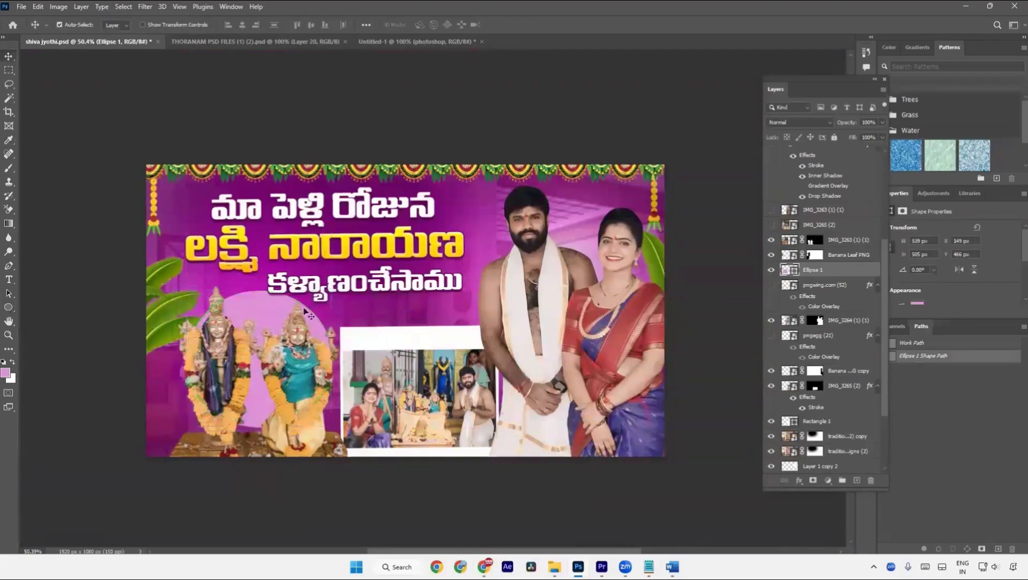
Move the third title line slightly up and to the right, and shift the ellipse slightly up and left behind the idols
scroll(365, 250, up, 5)
drag(413, 295, 432, 305)
drag(422, 254, 422, 254)
scroll(422, 254, down, 2)
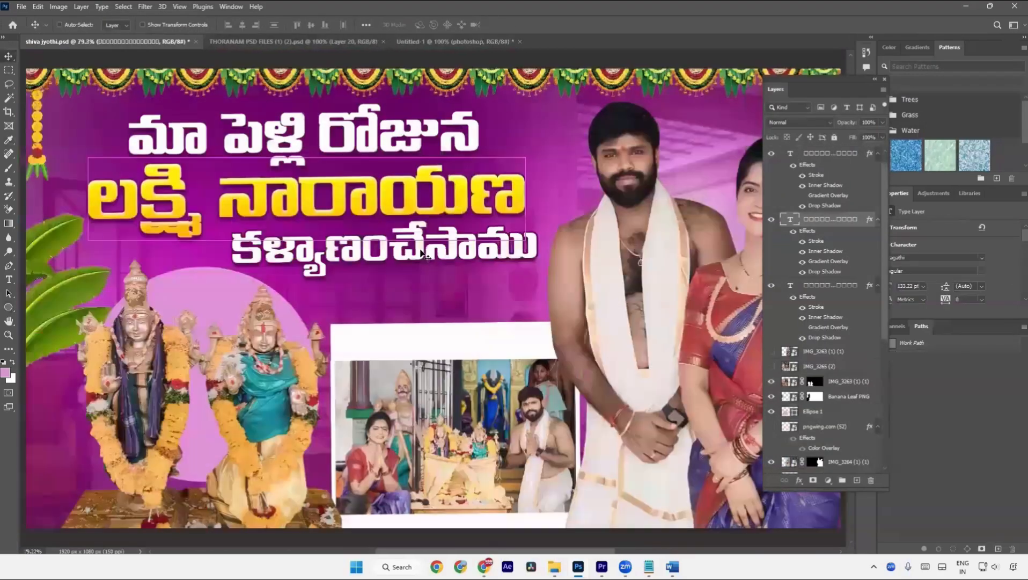
click(246, 307)
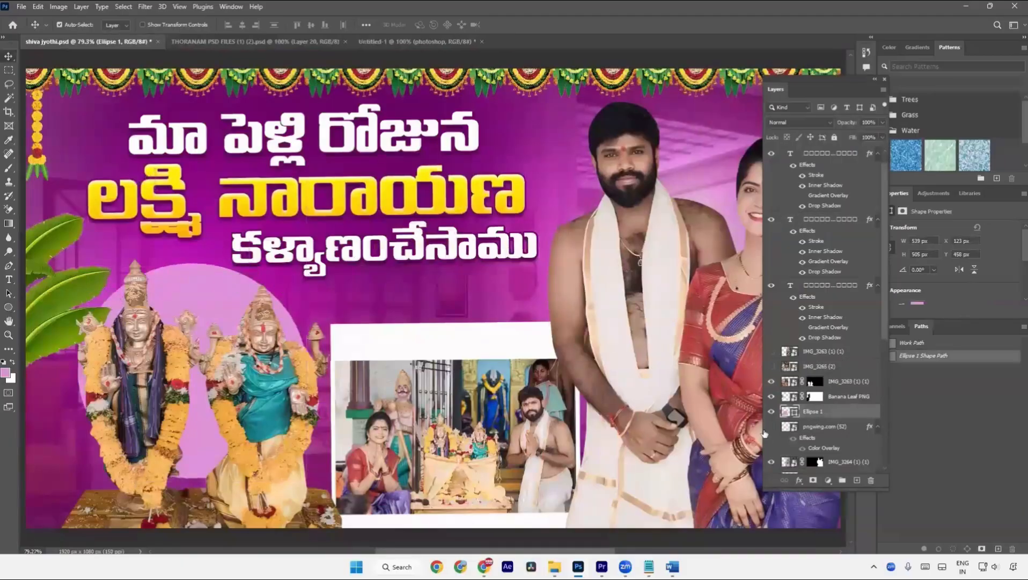
Show the pngwing.com (52) sunburst layer again and hide the Ellipse 1 layer
click(771, 412)
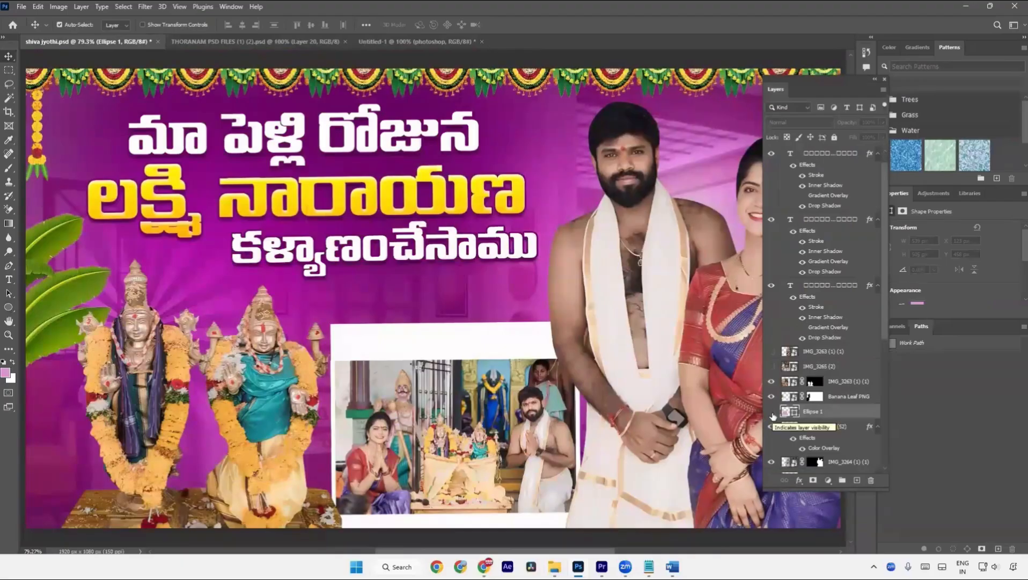
click(772, 412)
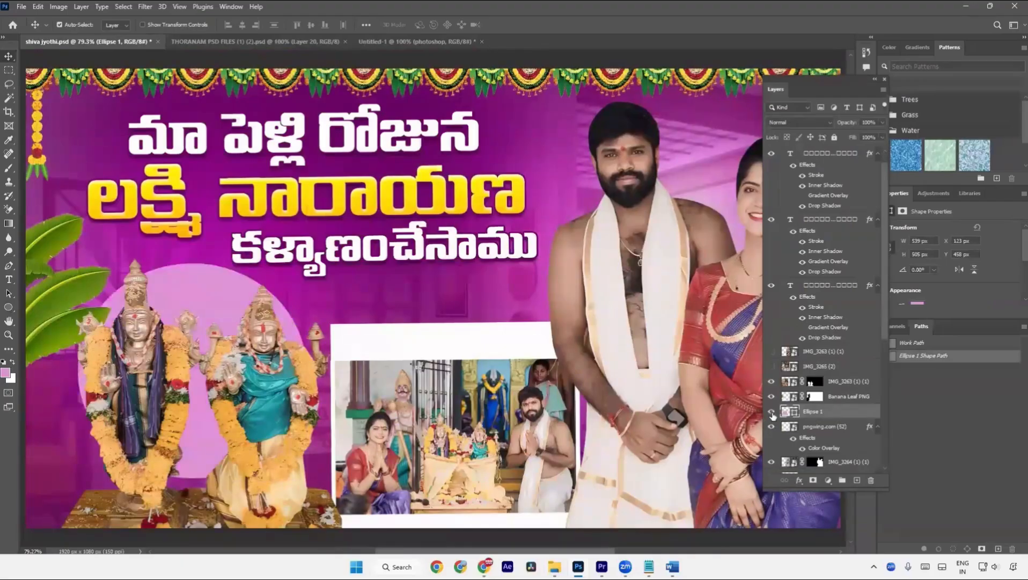
click(772, 412)
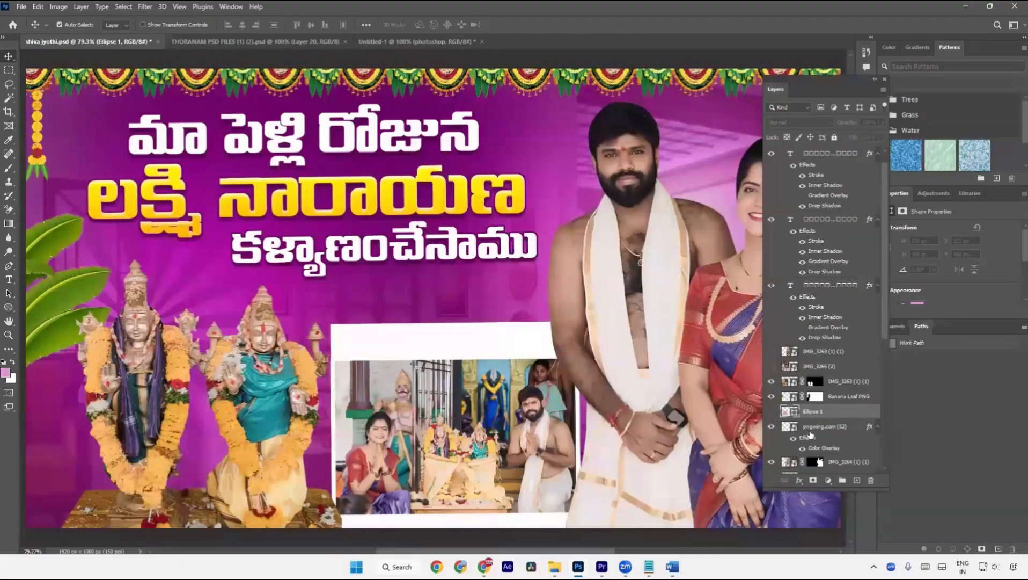
Duplicate the pngwing.com (52) sunburst layer and scale the copy to about 14.69%, placed behind the head of the idol in teal
click(807, 429)
key(ctrl+j)
key(ctrl+t)
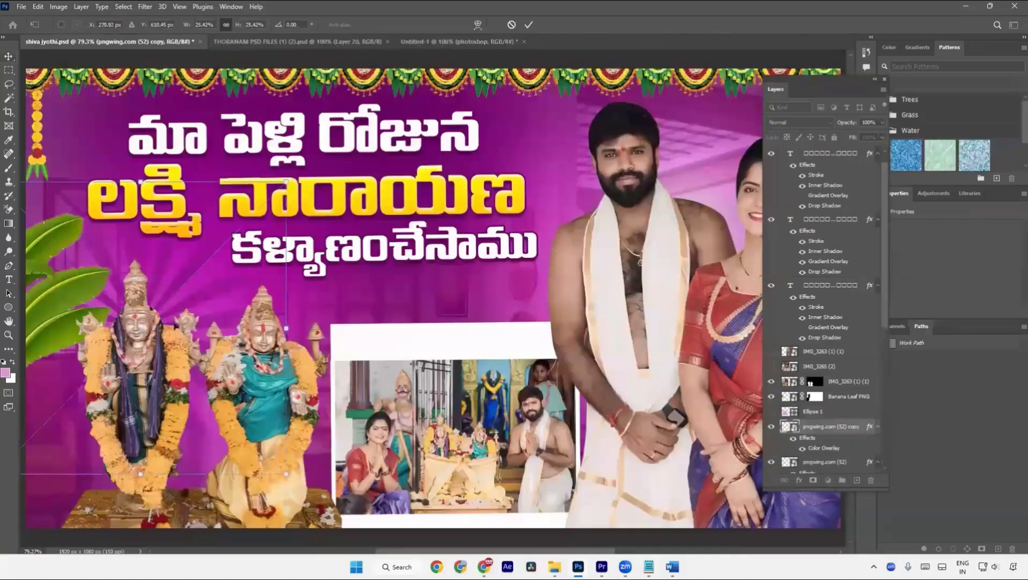
drag(165, 323, 289, 324)
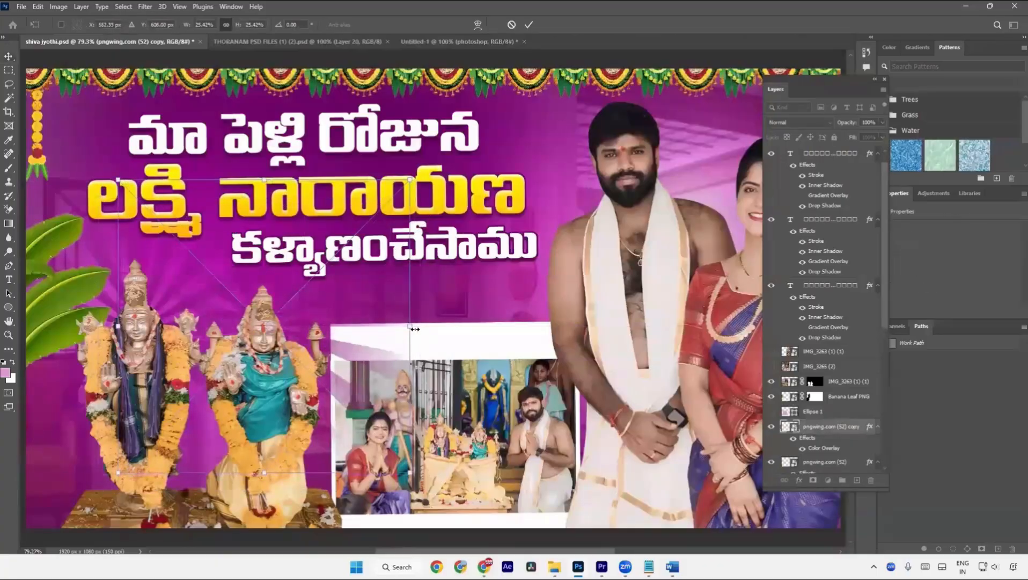
drag(413, 328, 299, 317)
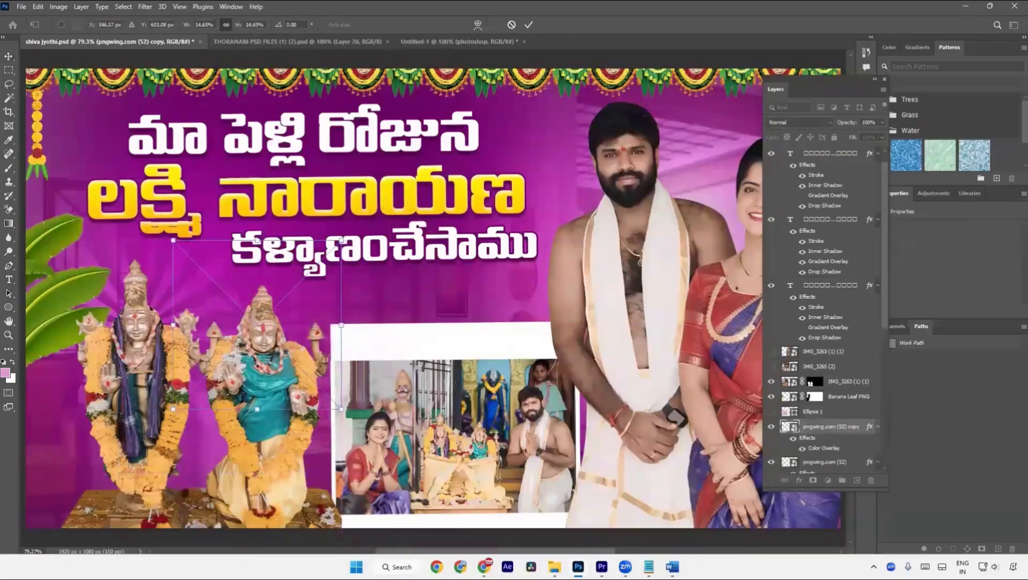
key(Return)
Scale the original pngwing.com (52) sunburst to about 12.61%, placed behind the head of the idol in purple
click(819, 461)
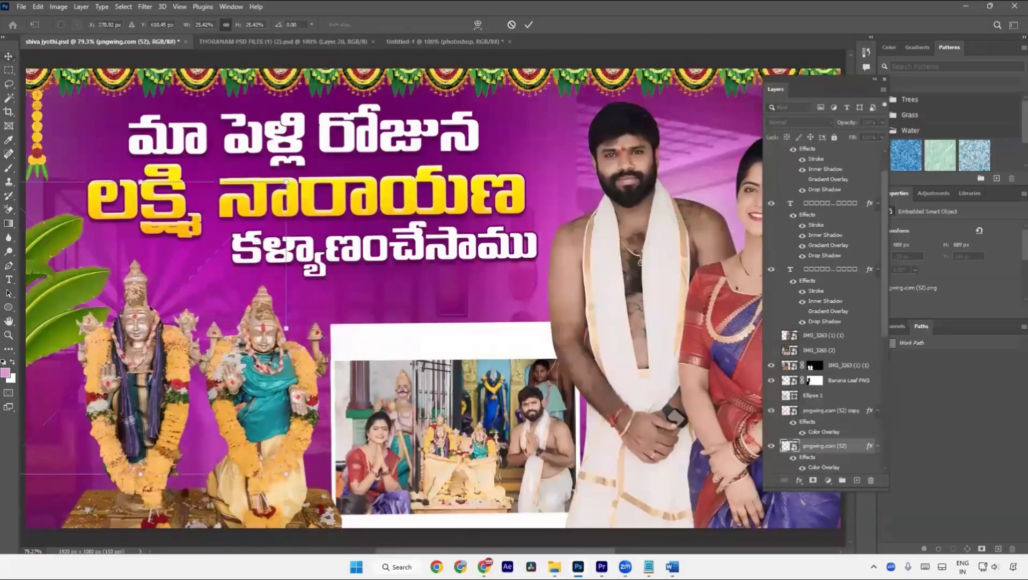
key(ctrl+t)
drag(288, 328, 203, 320)
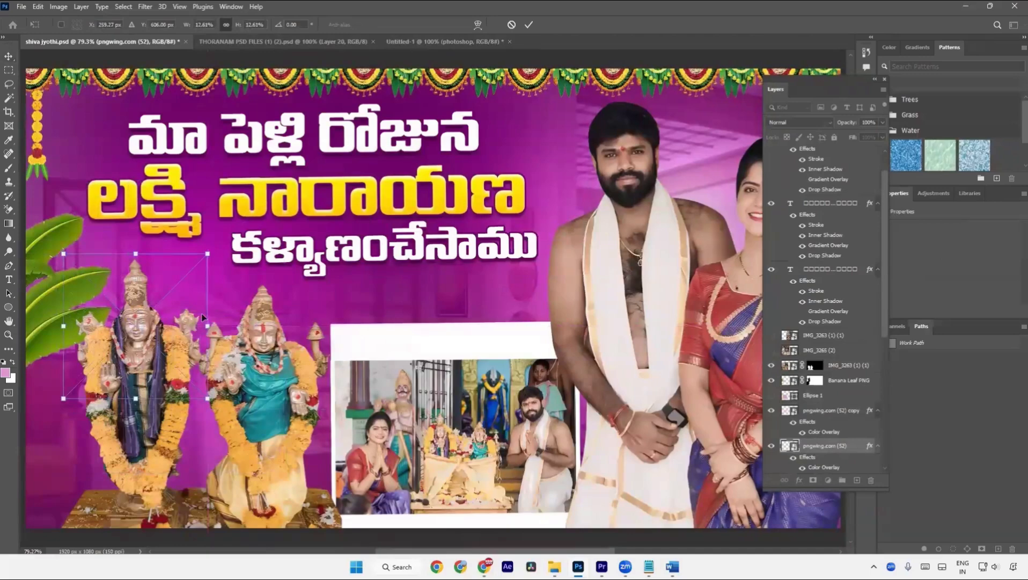
key(Return)
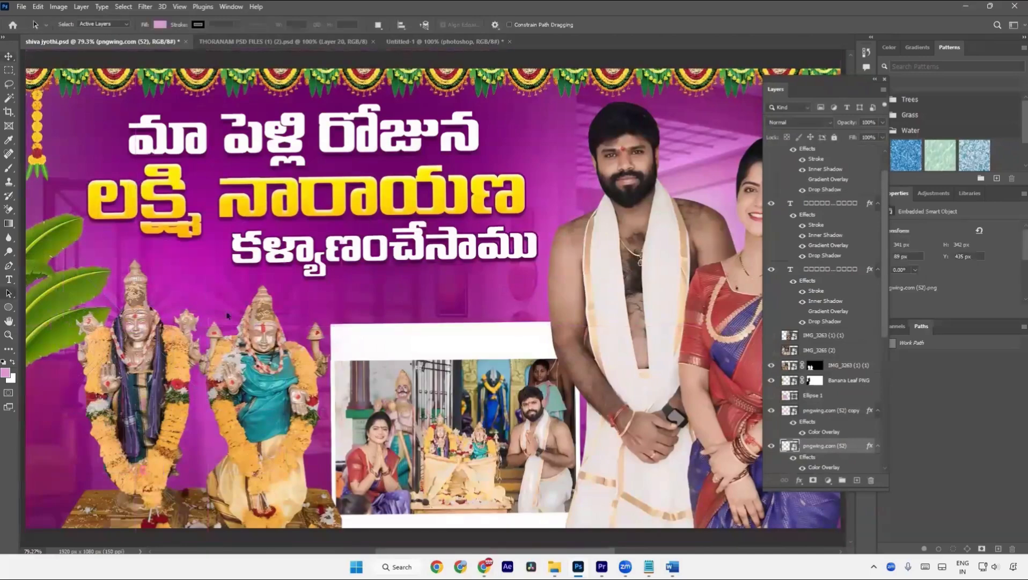
Make the Ellipse 1 layer visible again and save the document
scroll(248, 310, down, 3)
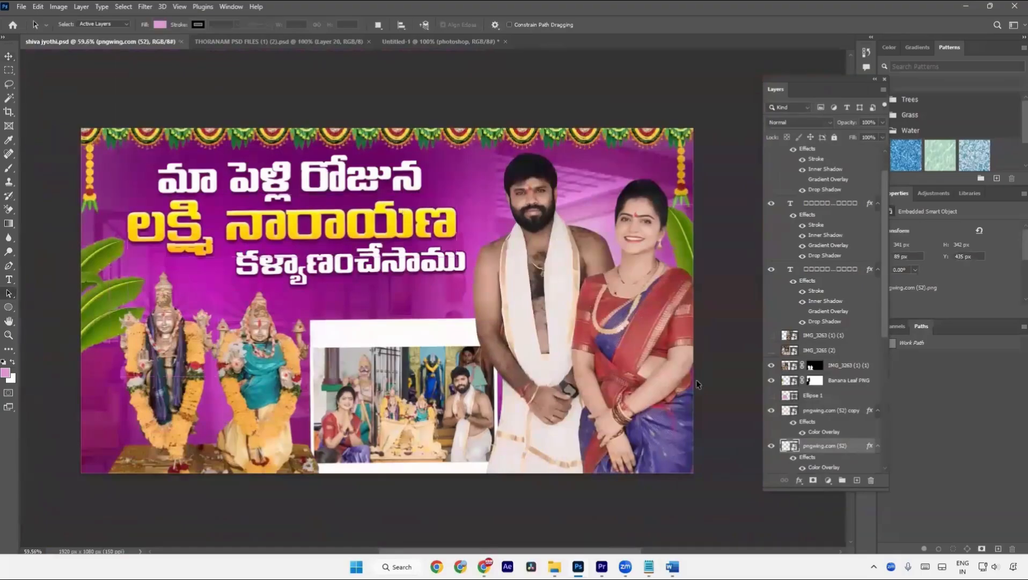
click(771, 395)
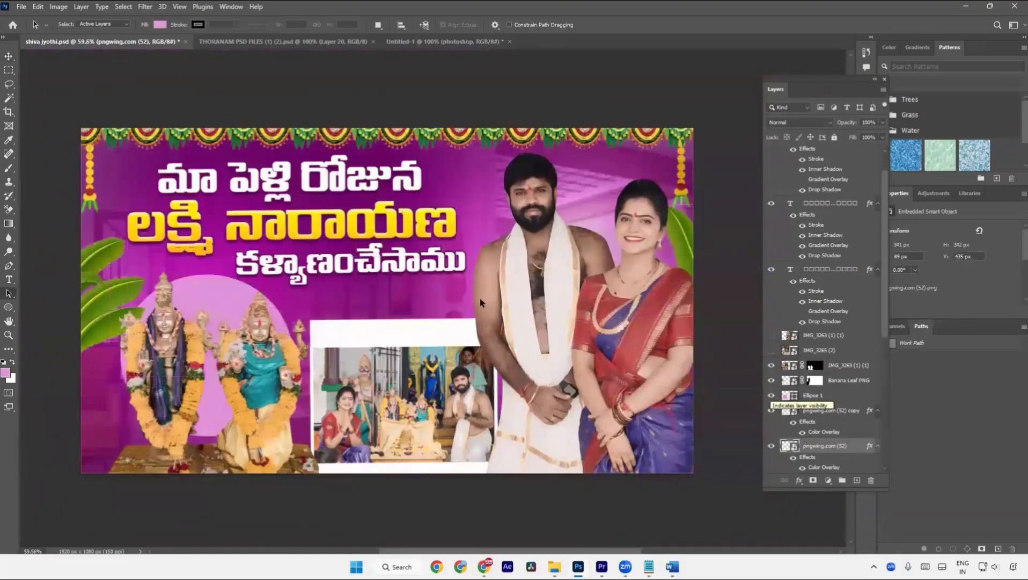
key(ctrl+s)
key(v)
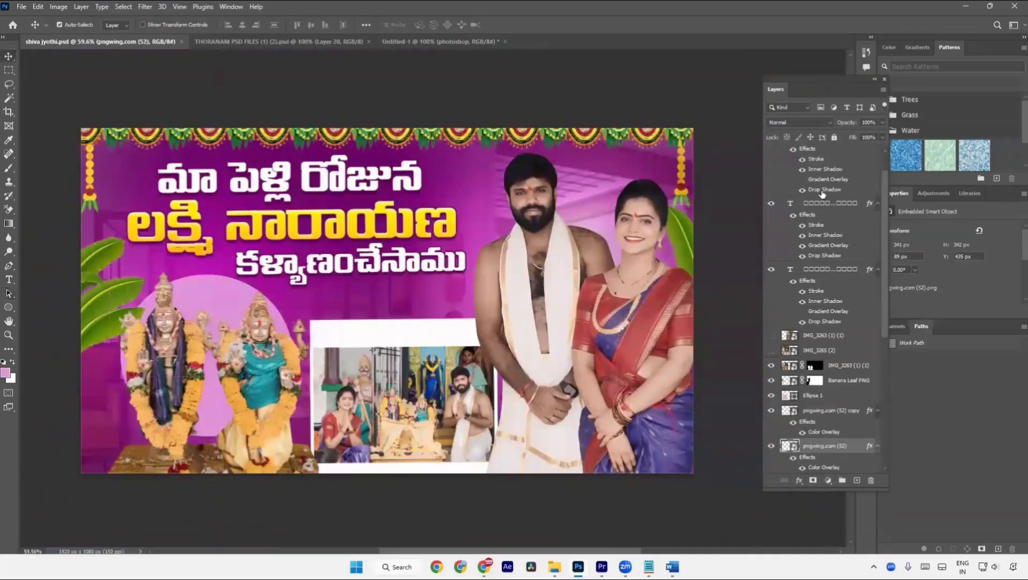
Stamp all visible layers into a new merged layer above Layer 1 copy
scroll(840, 256, up, 1)
click(824, 161)
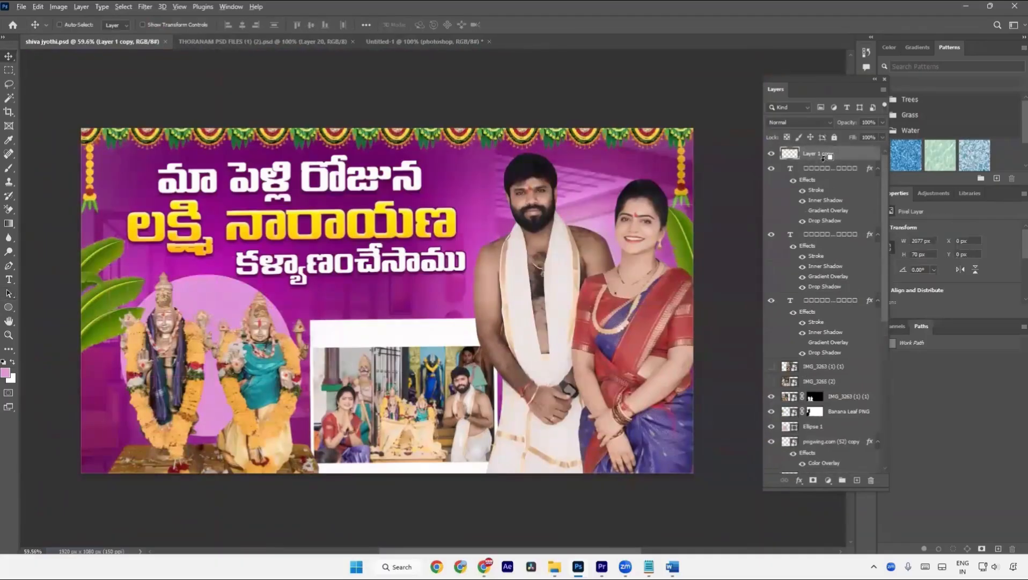
key(ctrl+shift+alt+e)
right_click(824, 164)
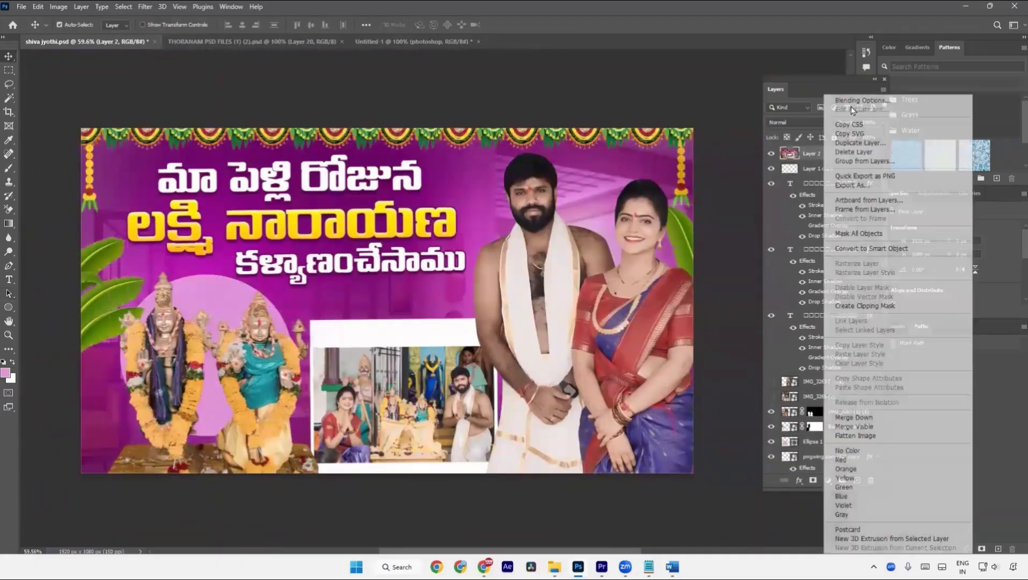
click(521, 432)
right_click(817, 153)
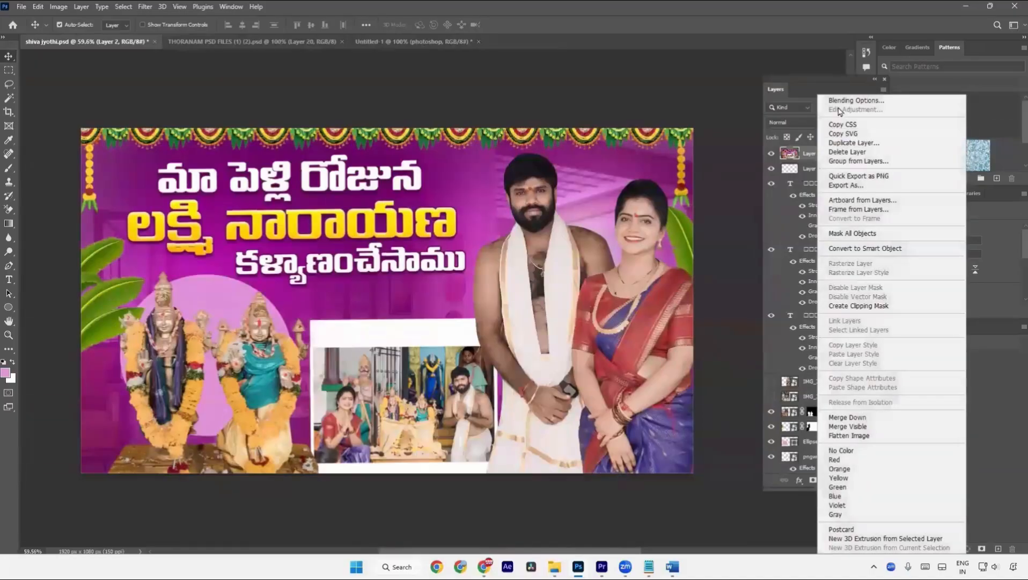
click(840, 101)
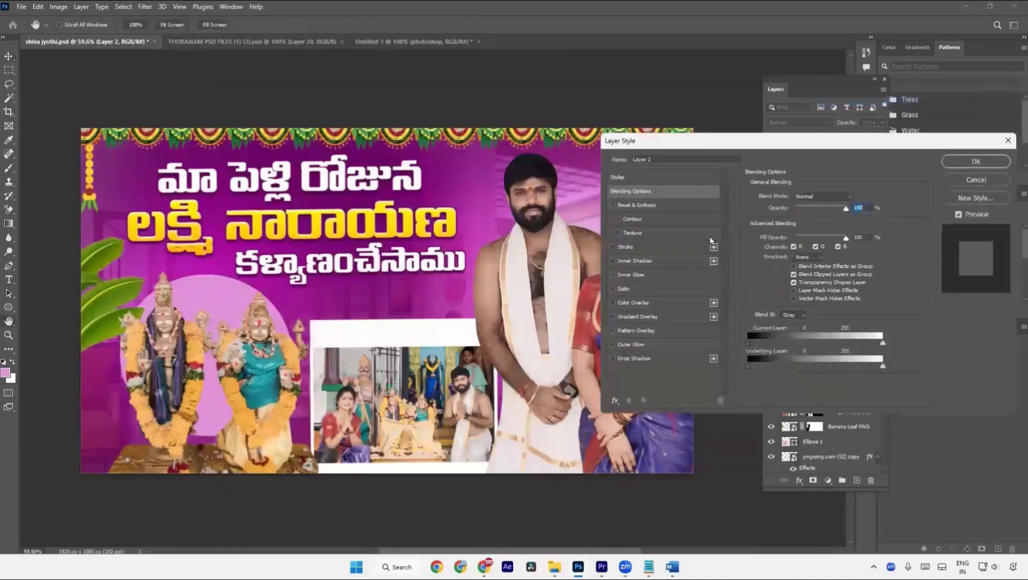
click(656, 246)
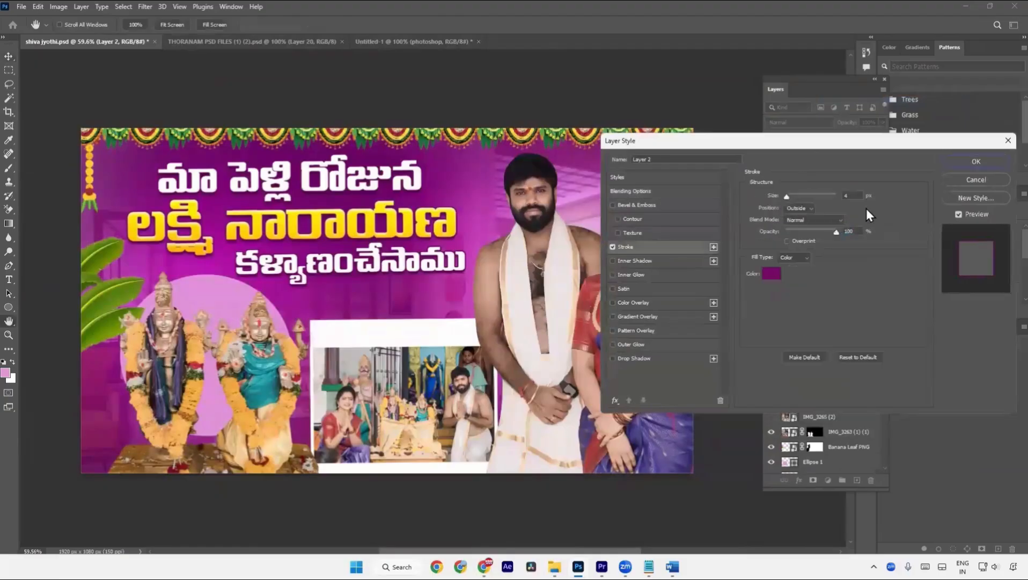
click(975, 180)
Convert the merged Layer 2 to a smart object and add a thicker stroke positioned inside its edge
right_click(824, 154)
click(864, 248)
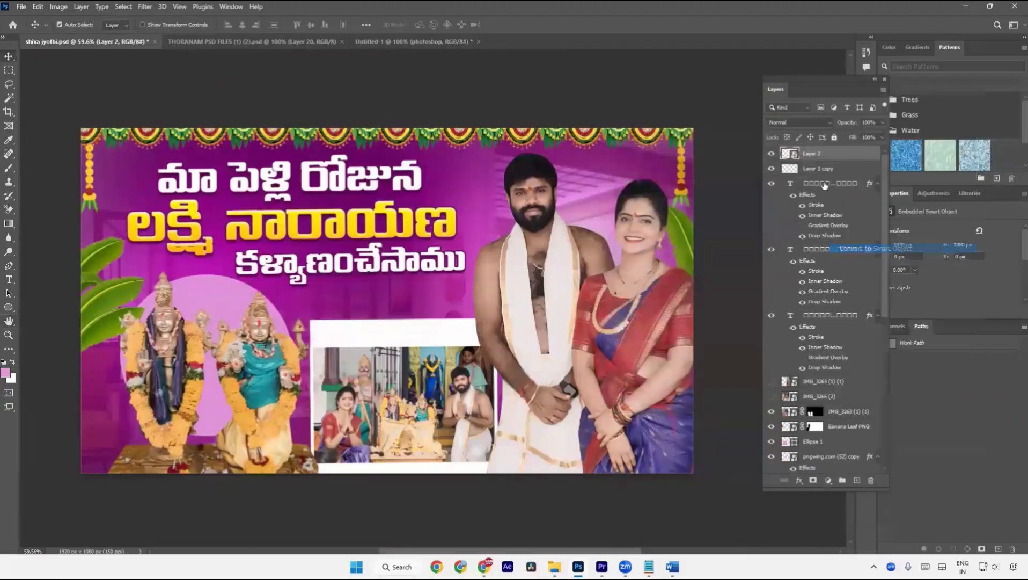
right_click(825, 154)
click(858, 80)
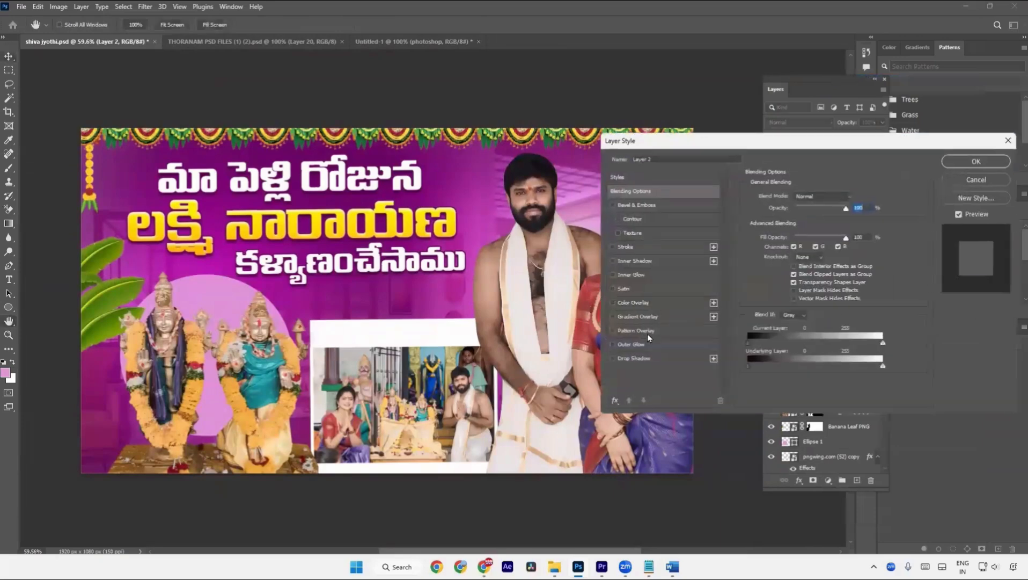
click(652, 247)
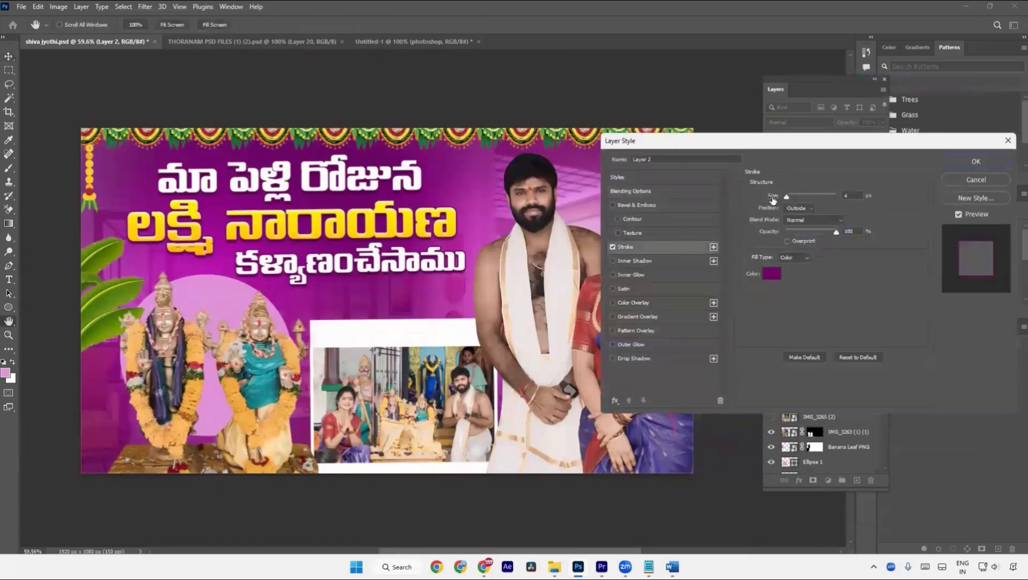
drag(773, 200, 778, 203)
click(799, 208)
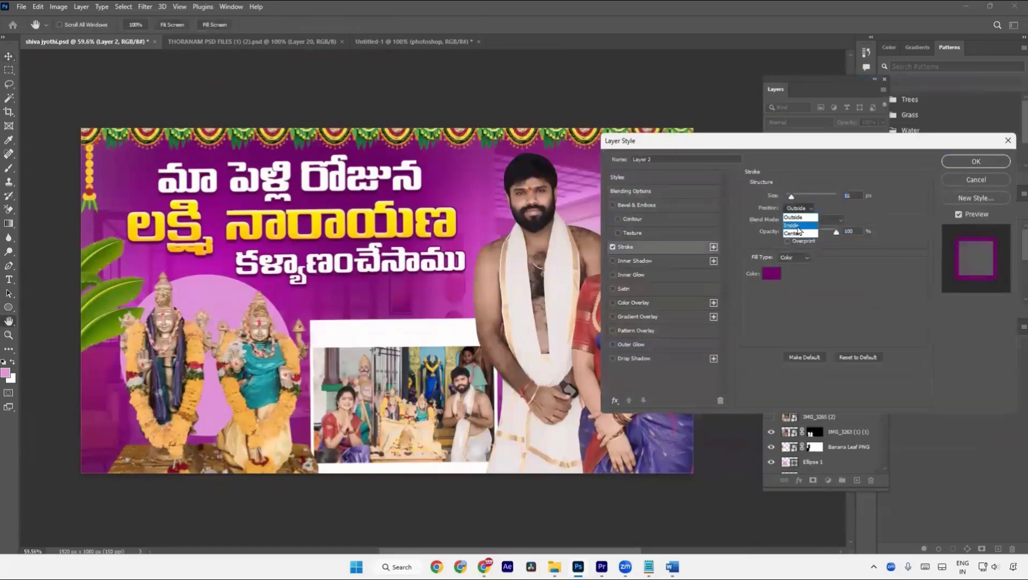
click(795, 219)
Set the Layer 2 stroke colour to white, reduce its size to a thin border and apply the layer style
click(771, 273)
click(612, 281)
key(Return)
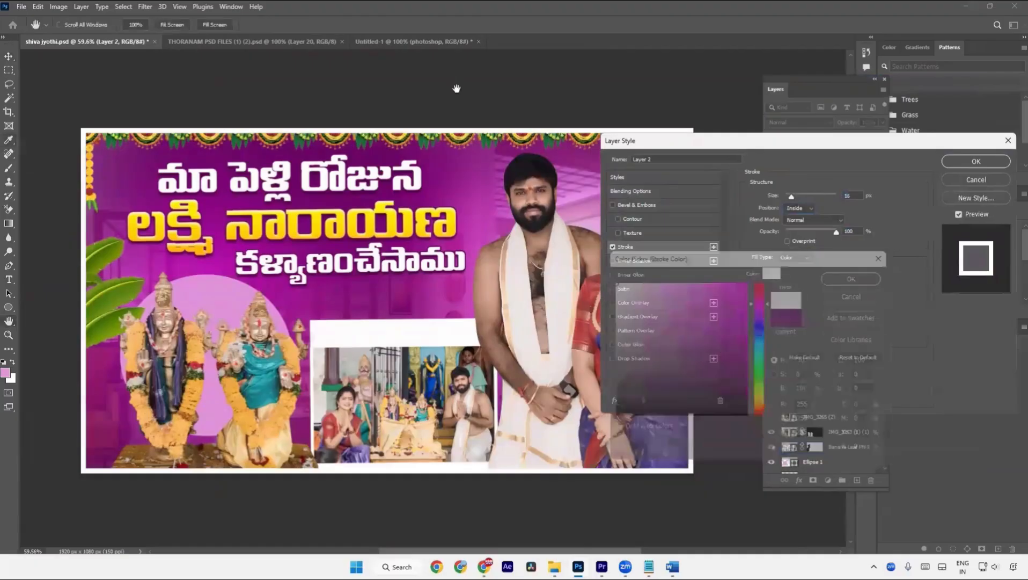
drag(768, 198, 768, 199)
key(Return)
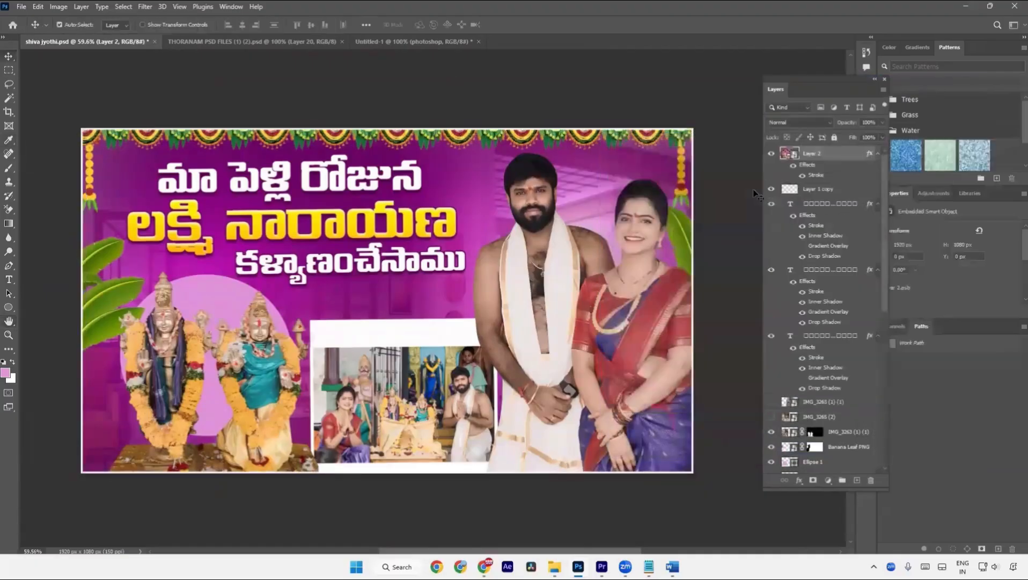
Delete the merged Layer 2 together with its stroke
key(Delete)
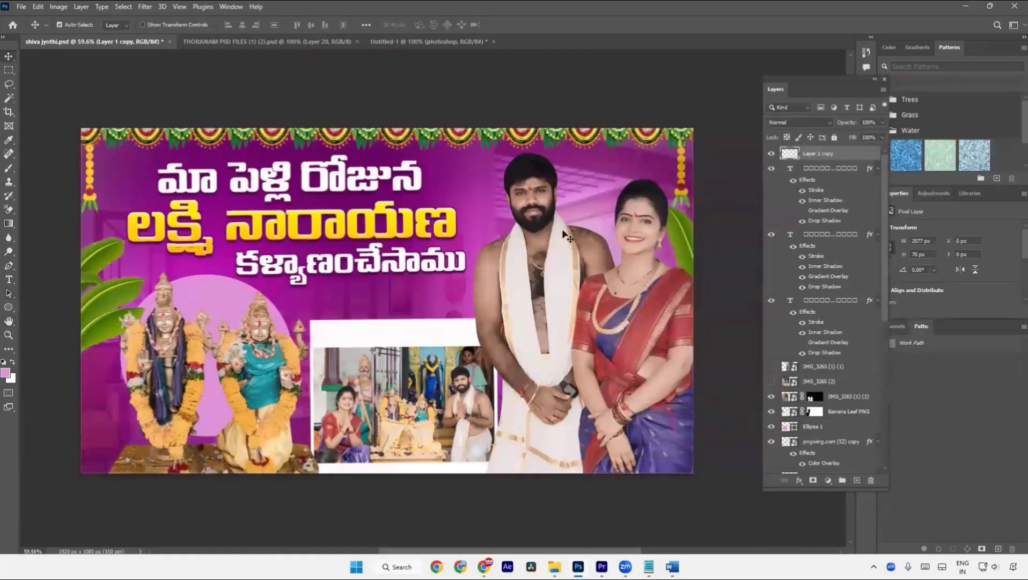
key(a)
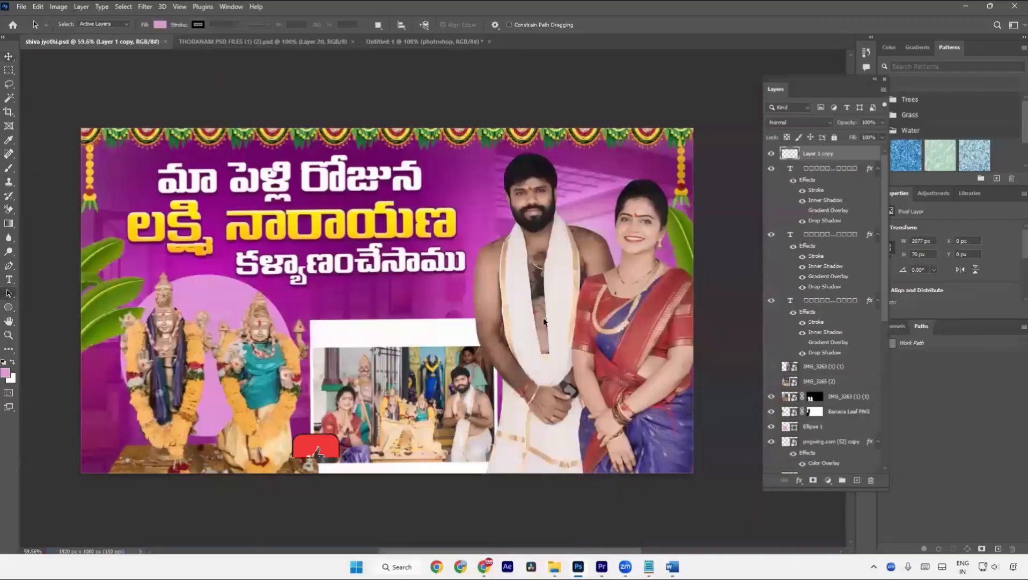